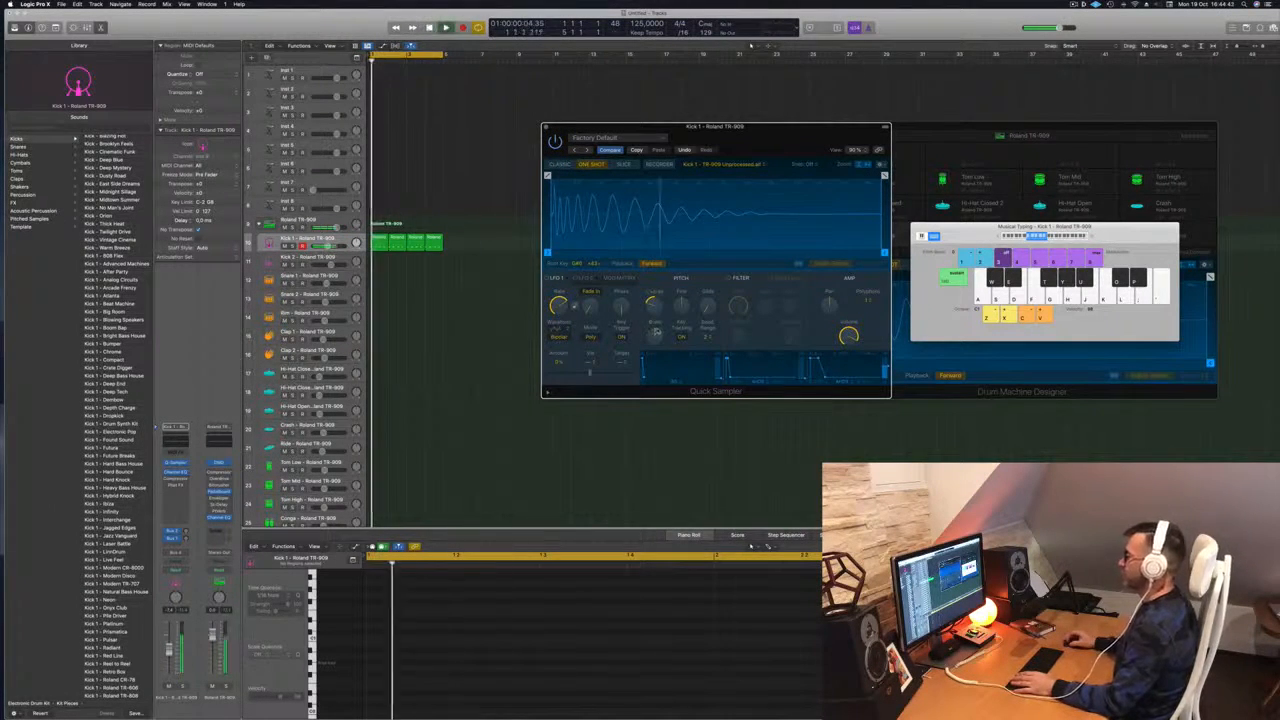
Move the Kick 1 Quick Sampler window aside, then close it to reveal the Drum Machine Designer
left_click_drag(755, 137, 767, 139)
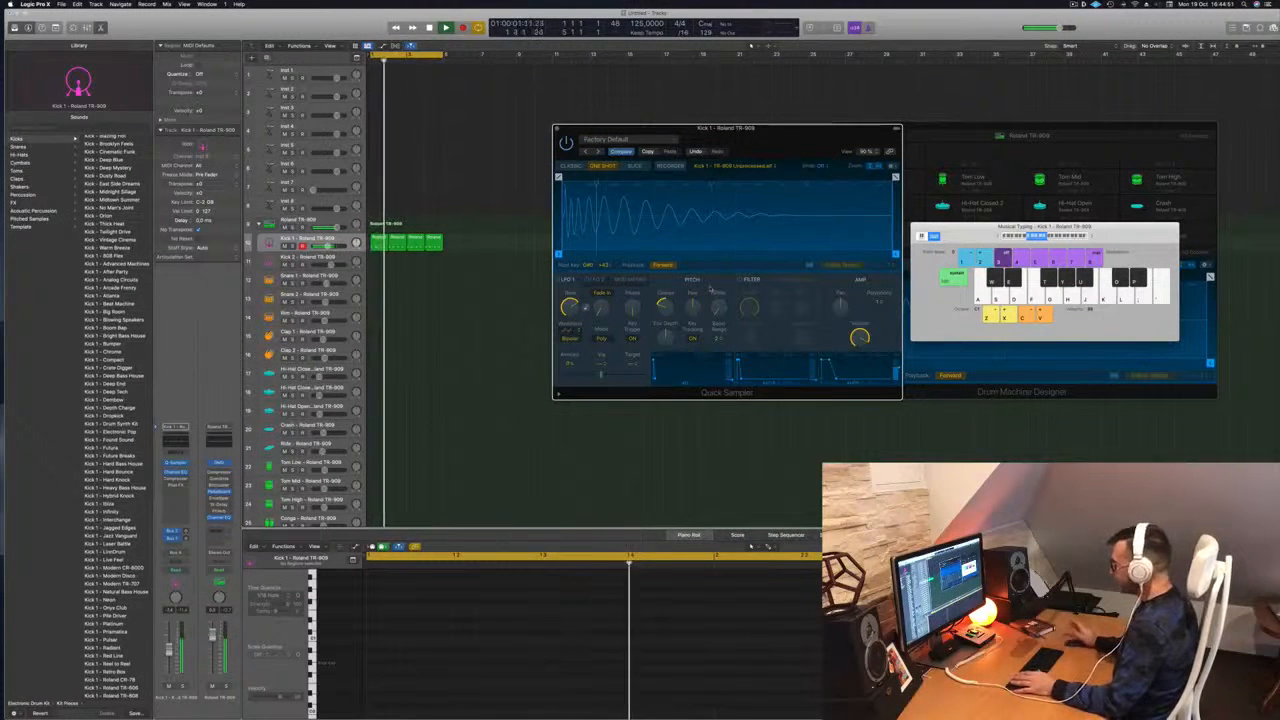
left_click_drag(823, 137, 789, 130)
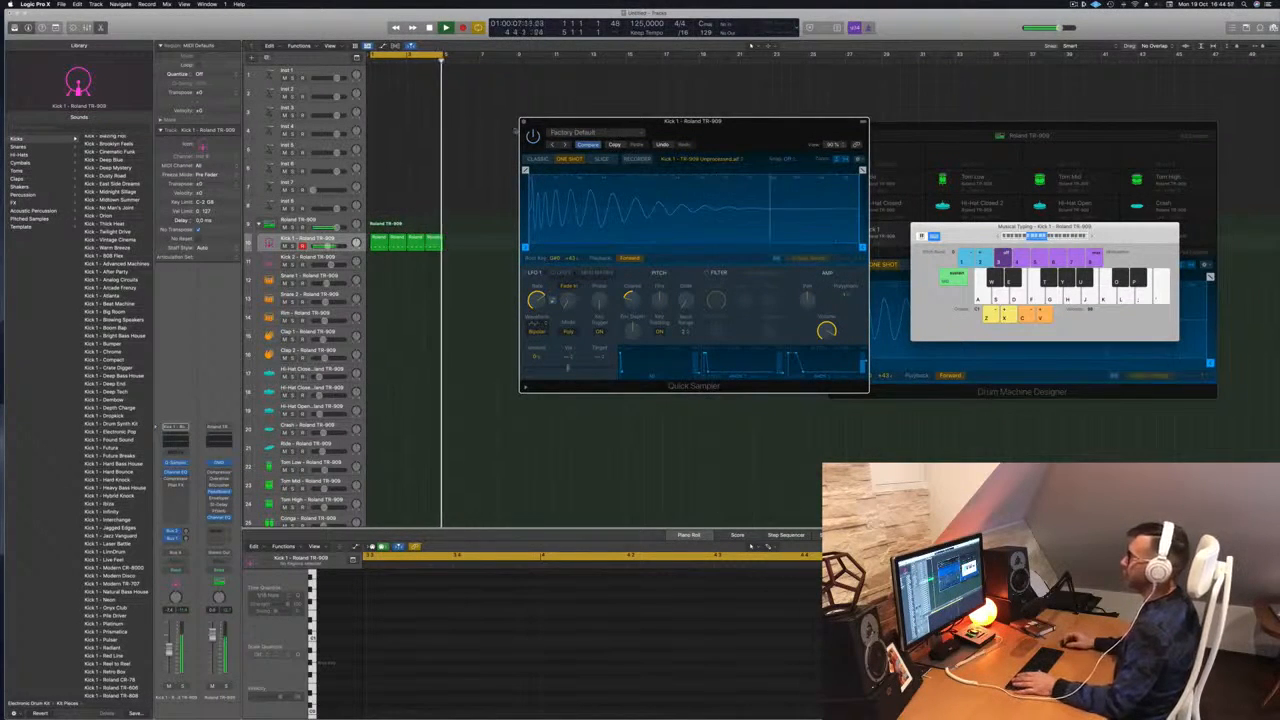
left_click(524, 122)
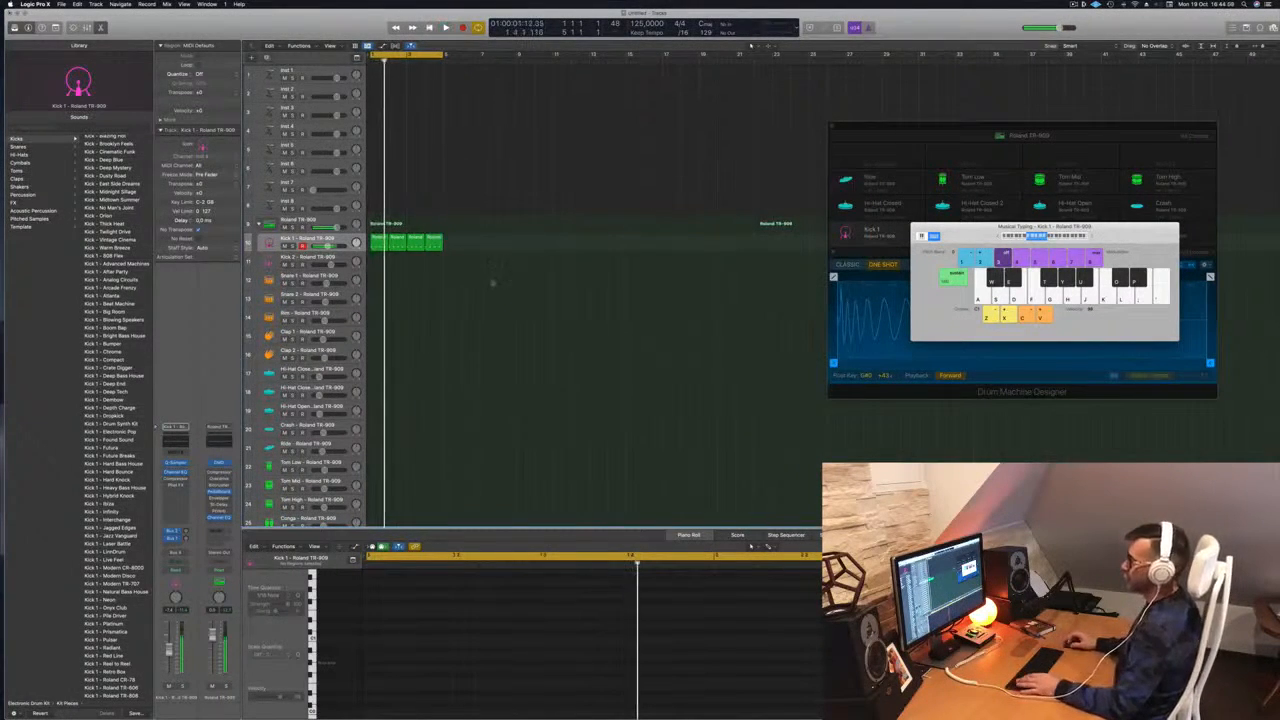
Copy the Kick 1 region onto Kick 2 and trim it to a single kick note
scroll(501, 275, "down", 1)
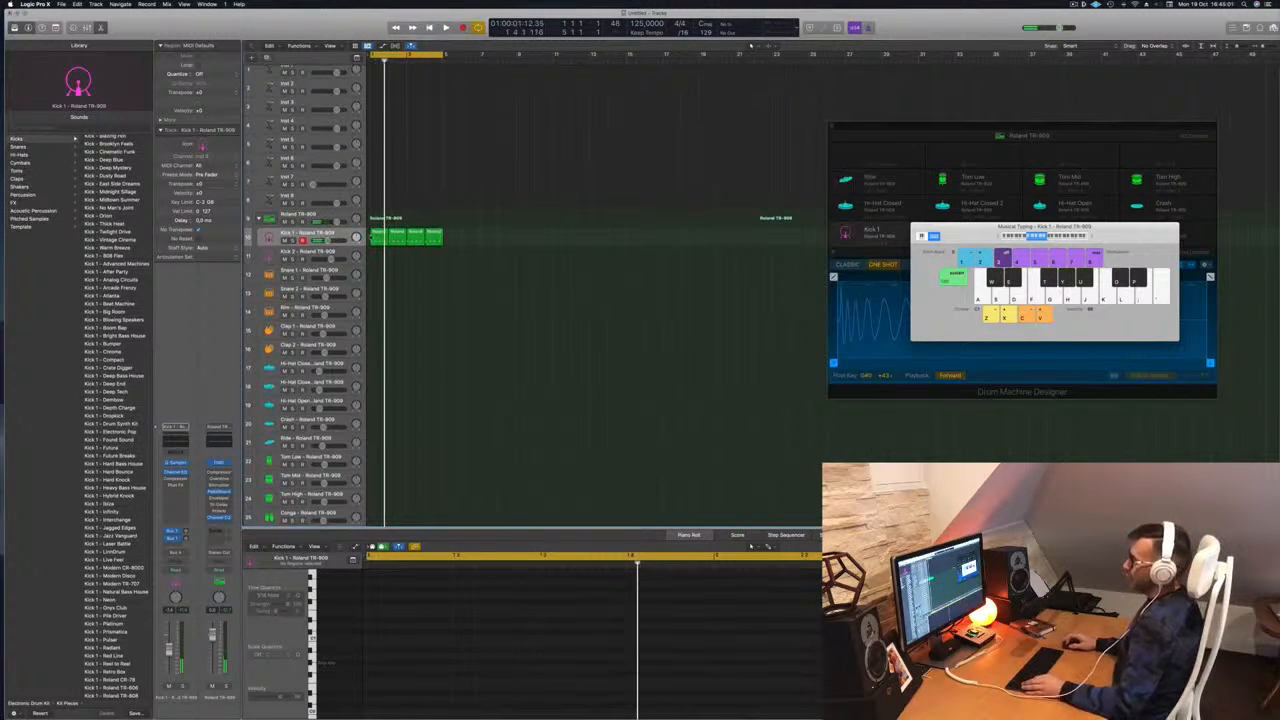
left_click(375, 237)
left_click_drag(377, 240, 377, 257)
left_click_drag(380, 641, 583, 699)
left_click_drag(582, 630, 688, 703)
key("space")
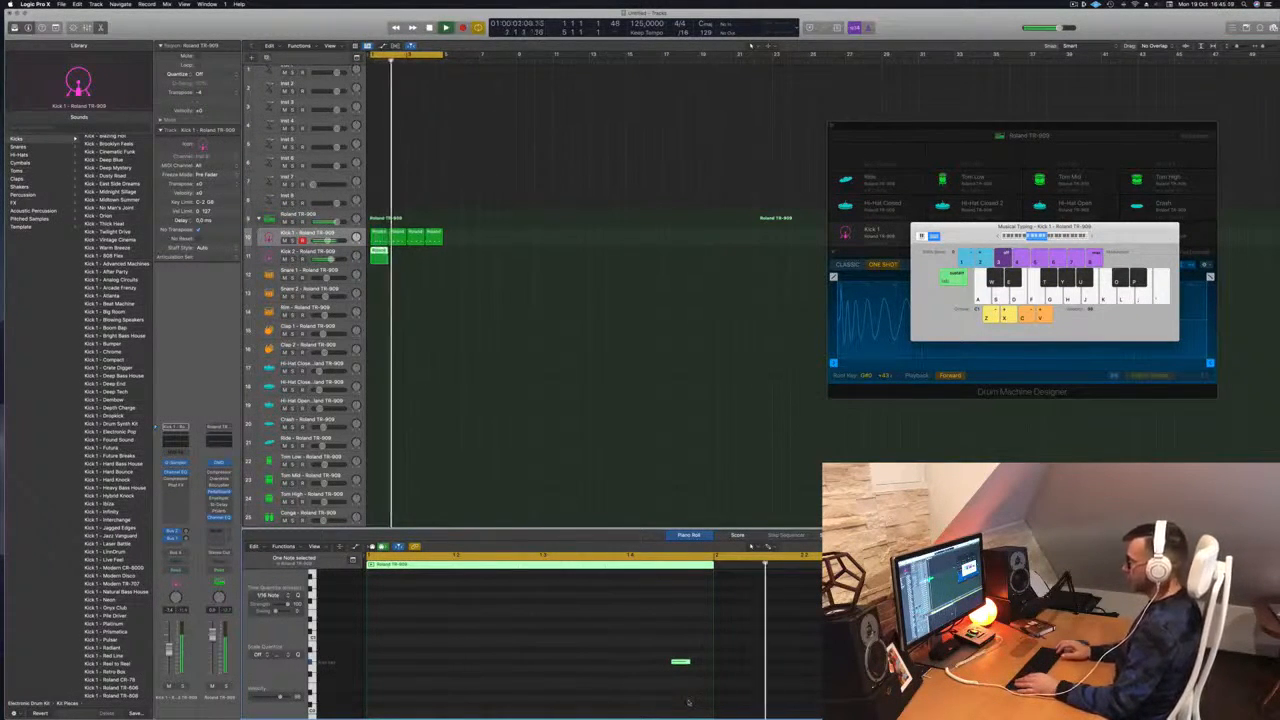
key("space")
Duplicate the one-note Kick 2 region into the following bars and play both kicks
left_click_drag(377, 252, 397, 254)
mouse_move(427, 254)
left_mouse_down()
mouse_move(380, 252)
mouse_move(422, 253)
left_mouse_up()
key("Down")
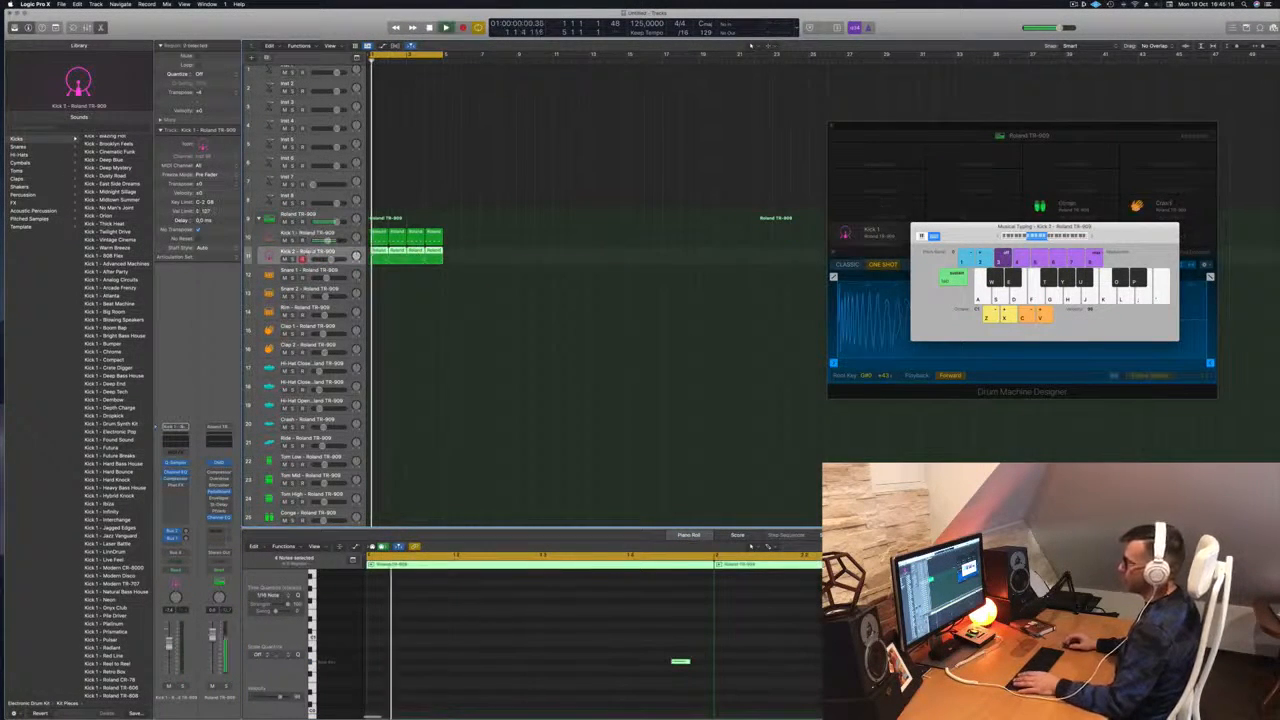
key("space")
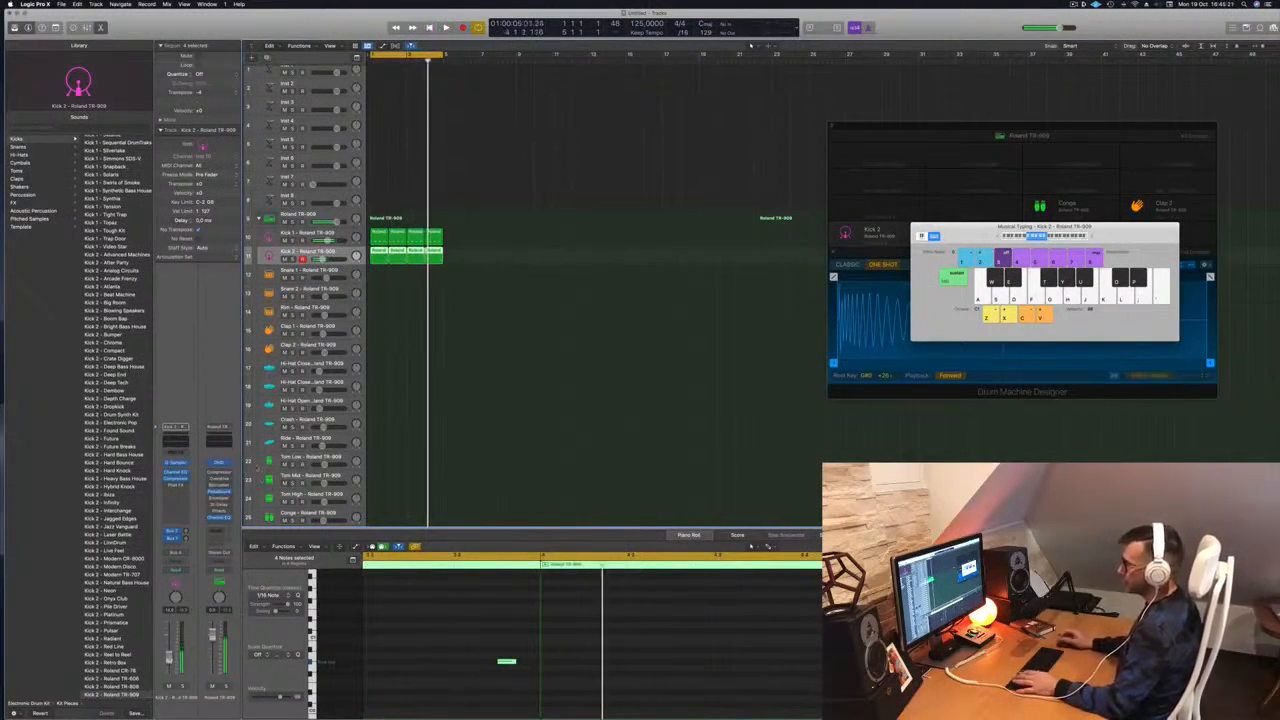
Copy the first Kick 2 region onto Snare 1 at bar 1 and select its two notes
left_click(330, 663)
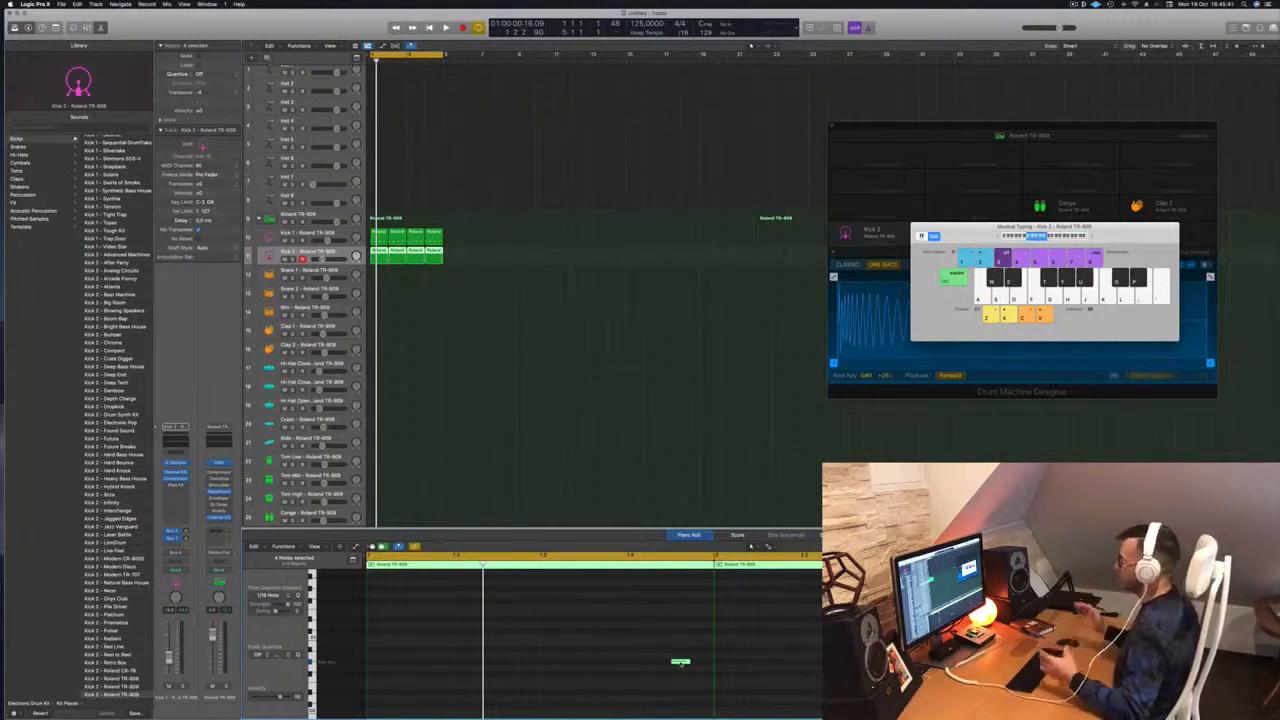
left_click(424, 326)
key("space")
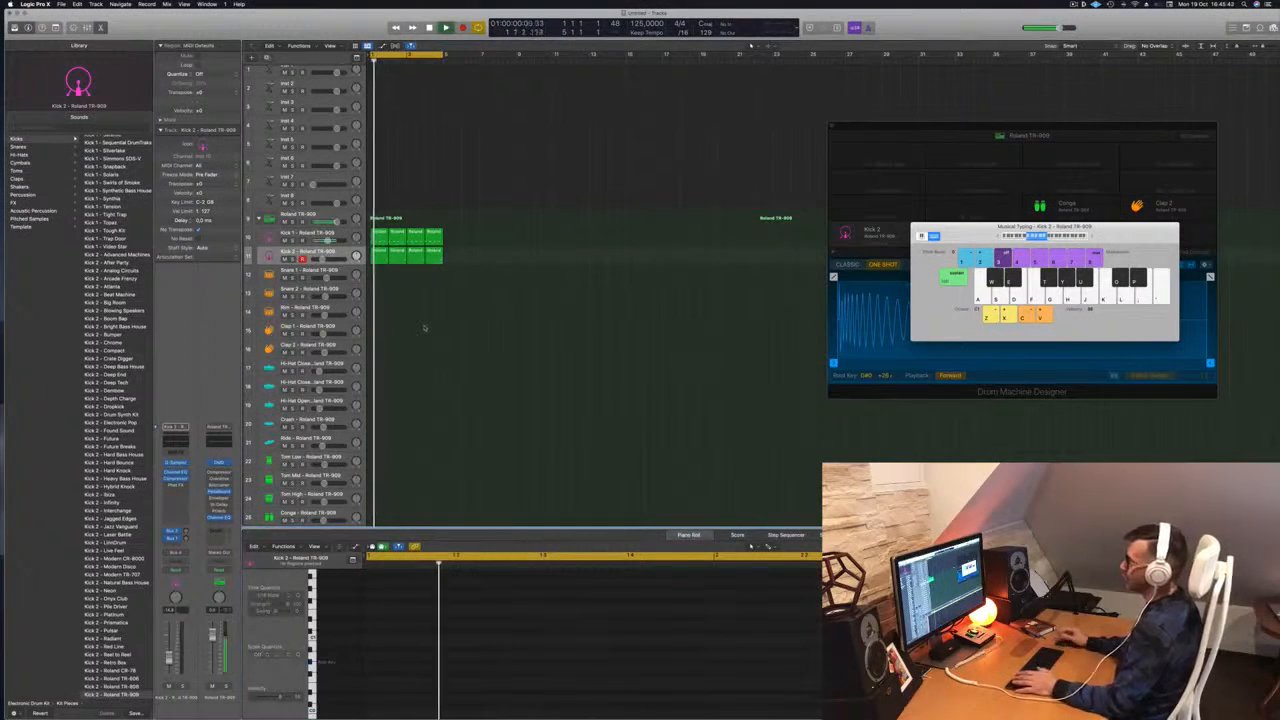
left_click(376, 238)
left_click_drag(377, 240, 377, 276)
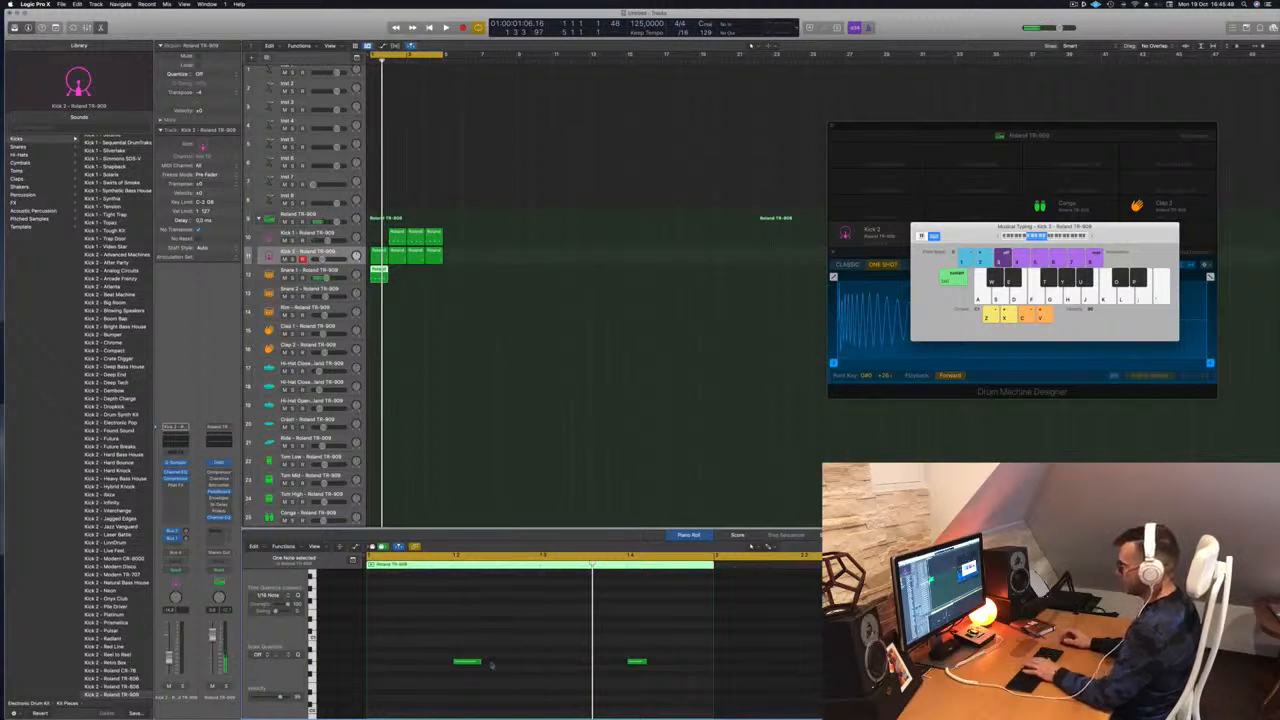
left_click_drag(446, 647, 716, 688)
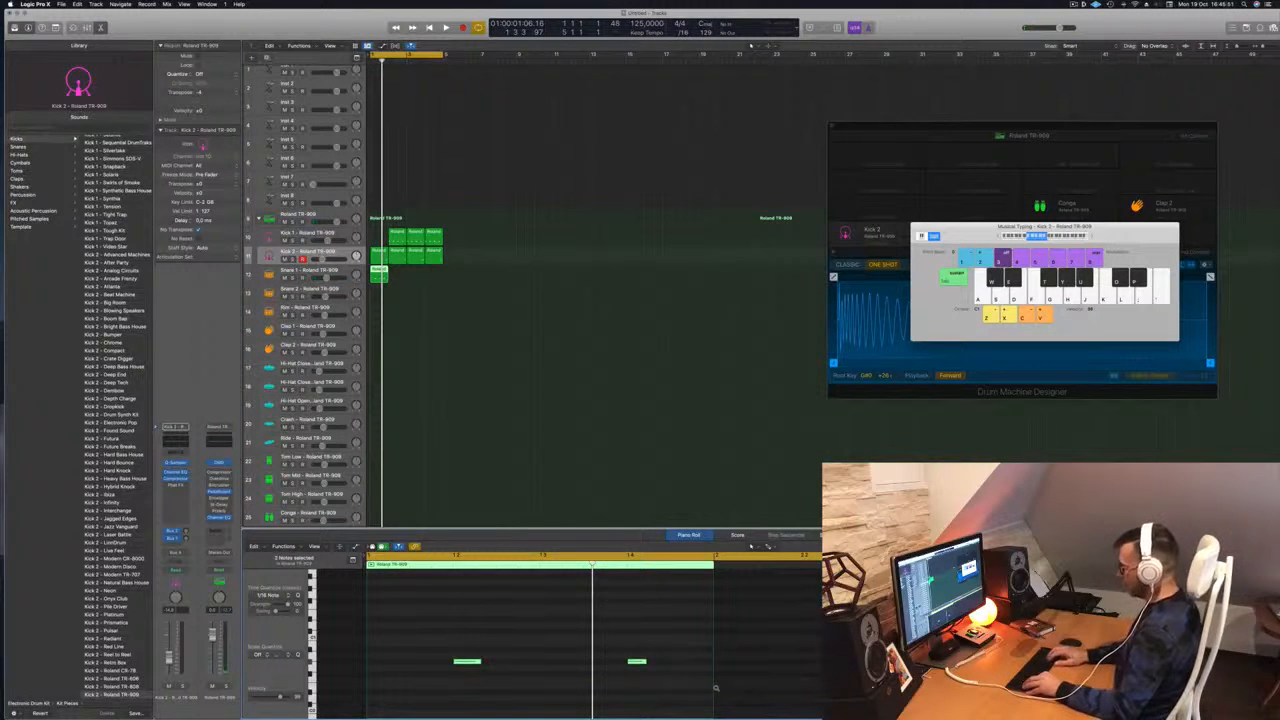
scroll(534, 673, "up", 5)
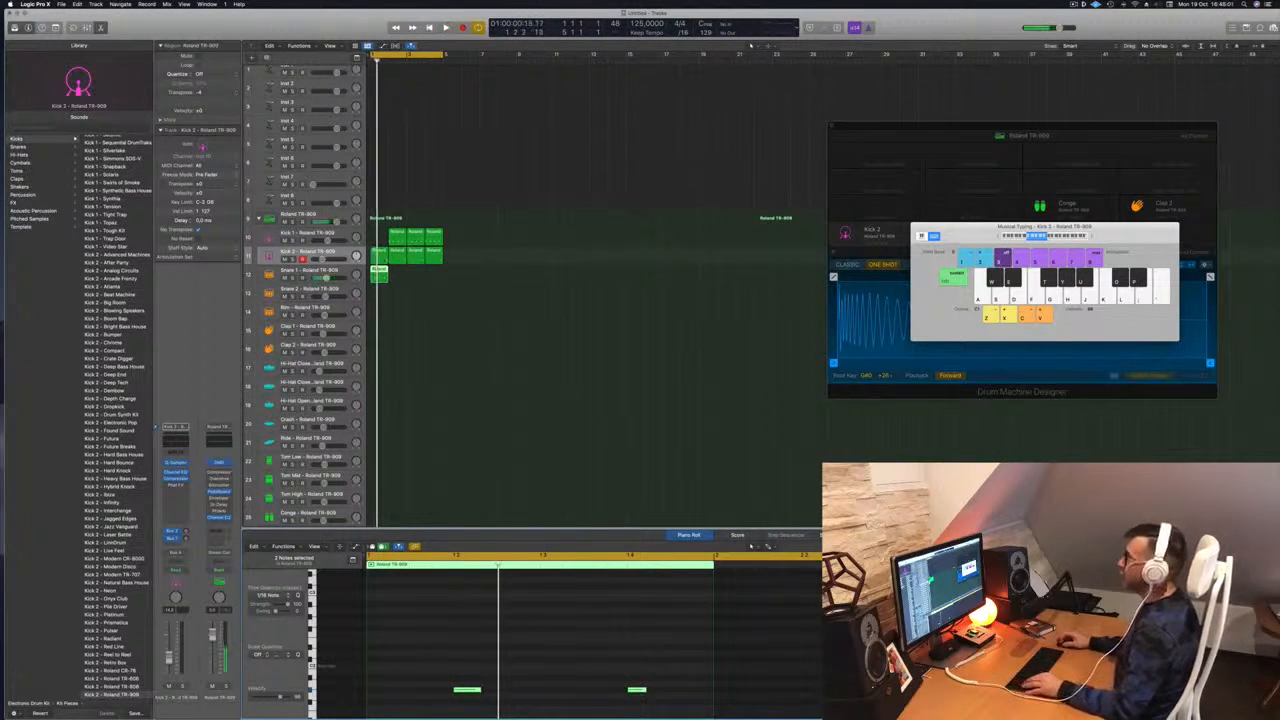
Copy a Kick 1 region back into bar 1 so both kick tracks have four regions
left_click(382, 254)
left_click_drag(397, 238, 377, 240)
left_click(452, 305)
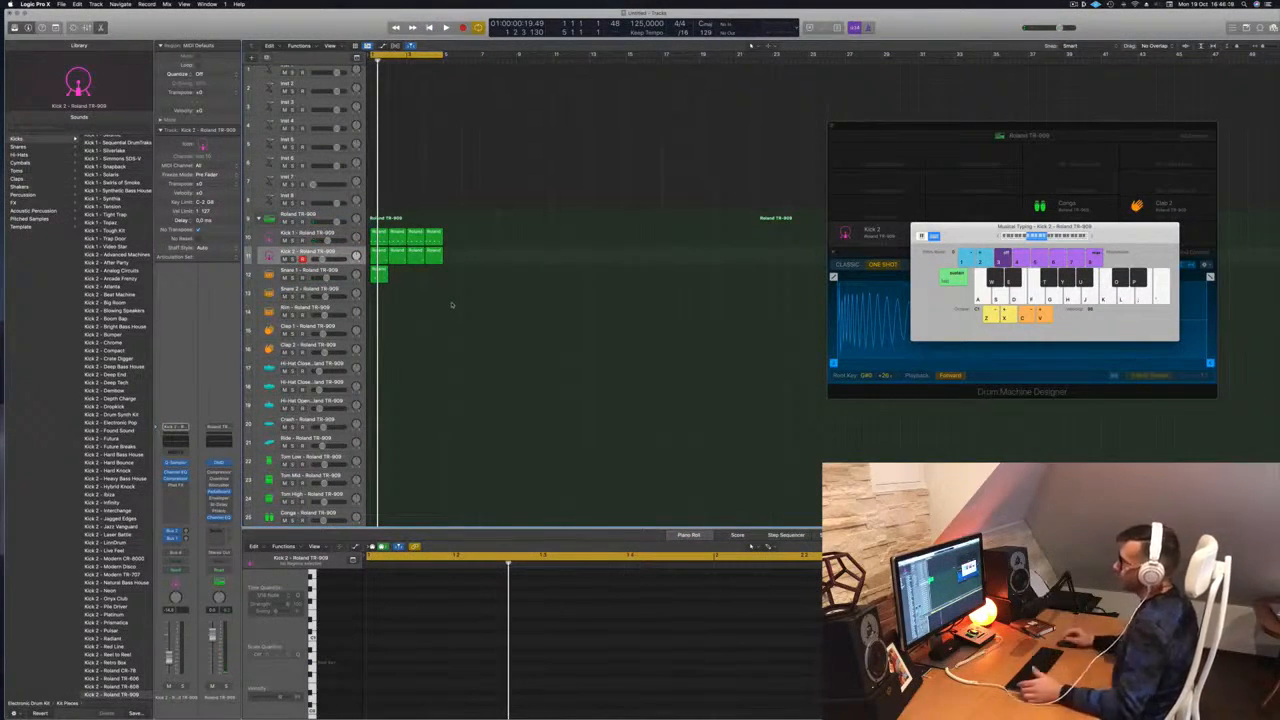
Repeat the Snare 1 region across bars 2–4 and audition the snares
left_click(339, 273)
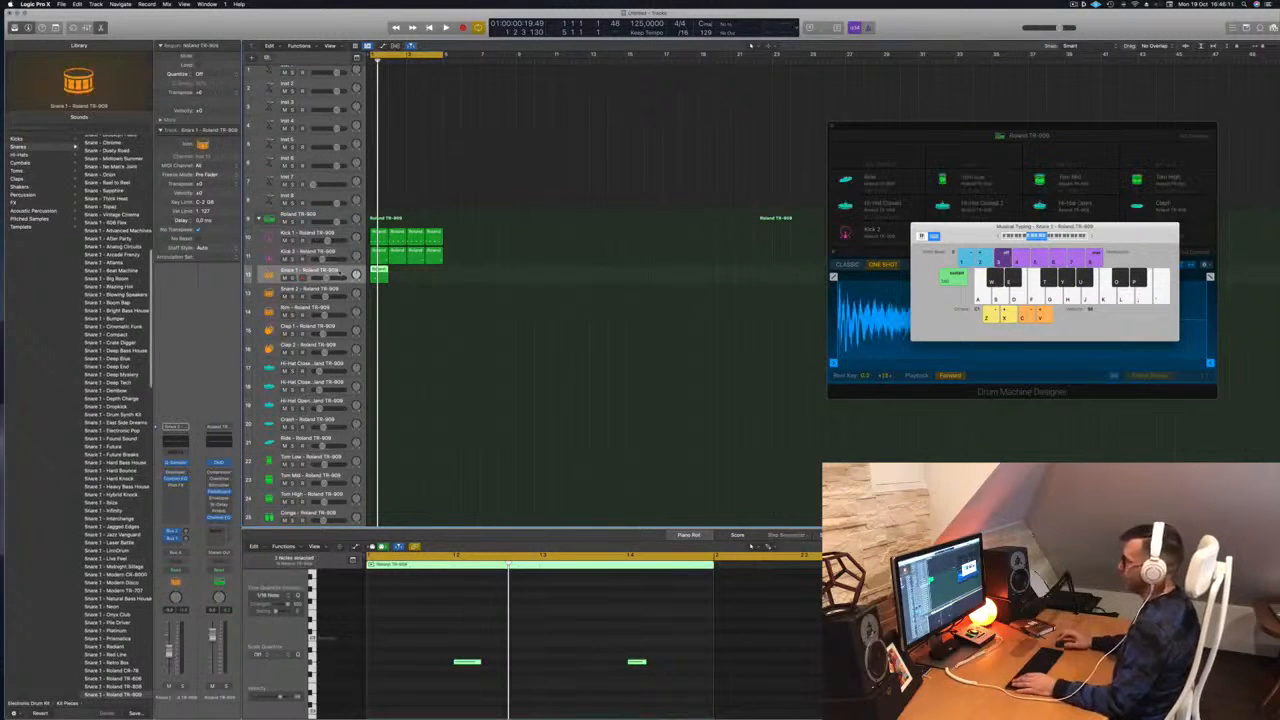
left_click_drag(379, 270, 432, 273)
key("space")
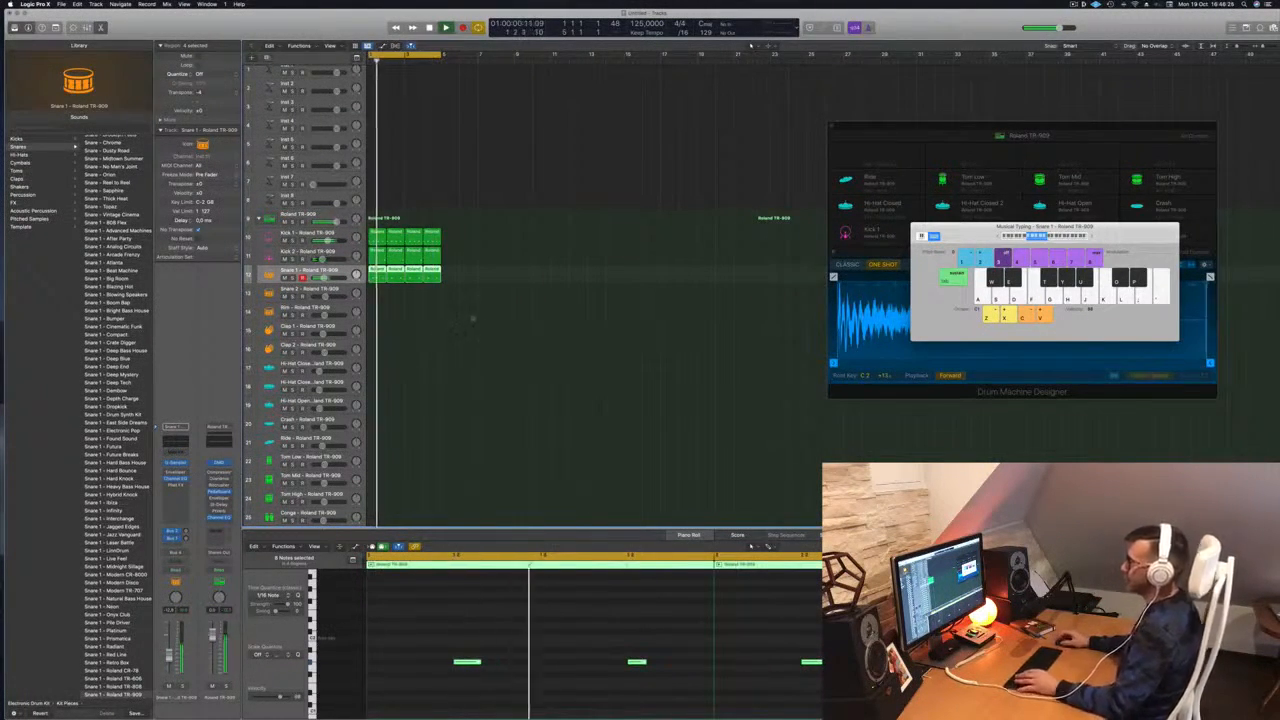
scroll(440, 302, "down", 1)
key("space")
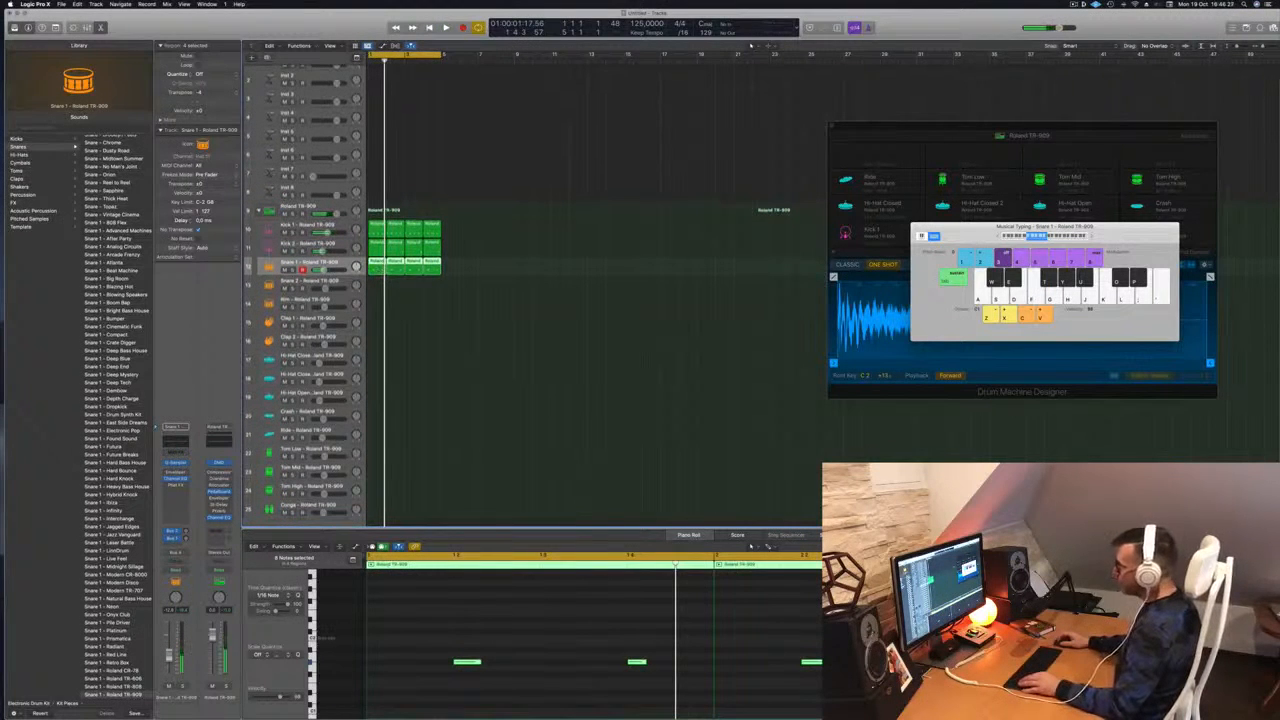
Copy the first Kick 1 region onto Hi-Hat Closed and select its four offbeat notes
left_click(388, 295)
left_click(376, 269)
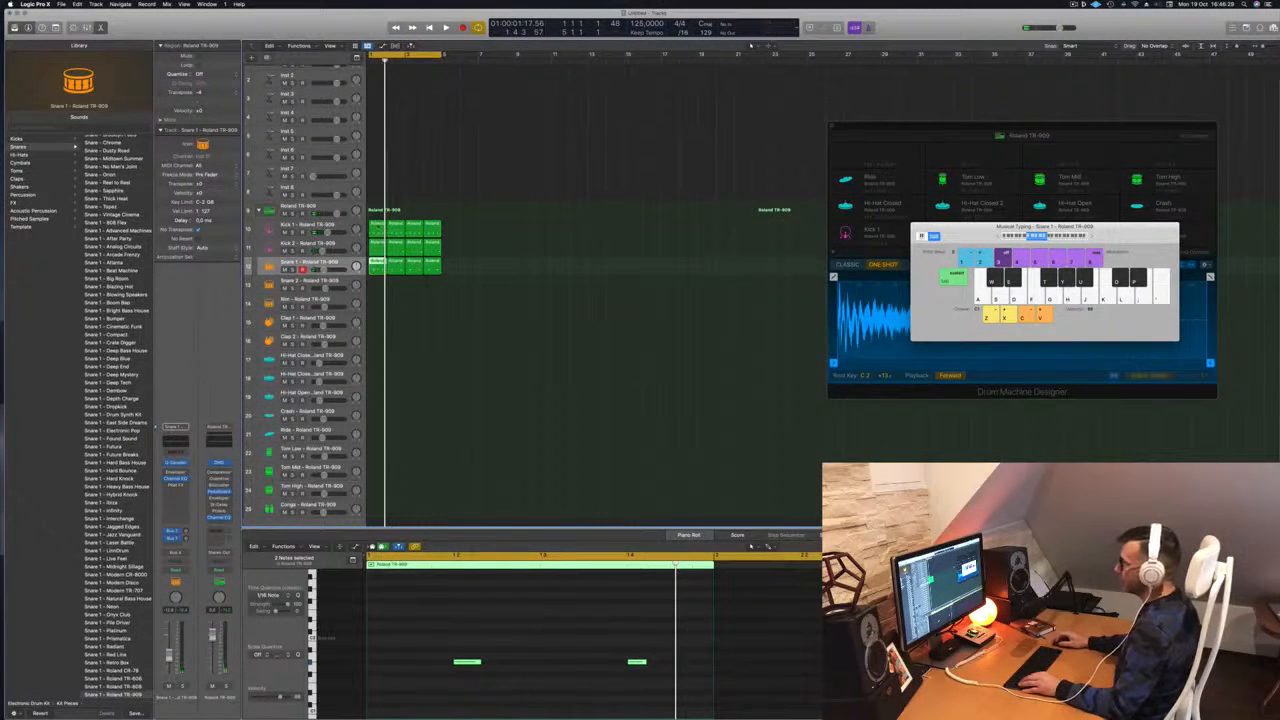
left_click_drag(379, 226, 378, 362)
left_click_drag(369, 638, 806, 717)
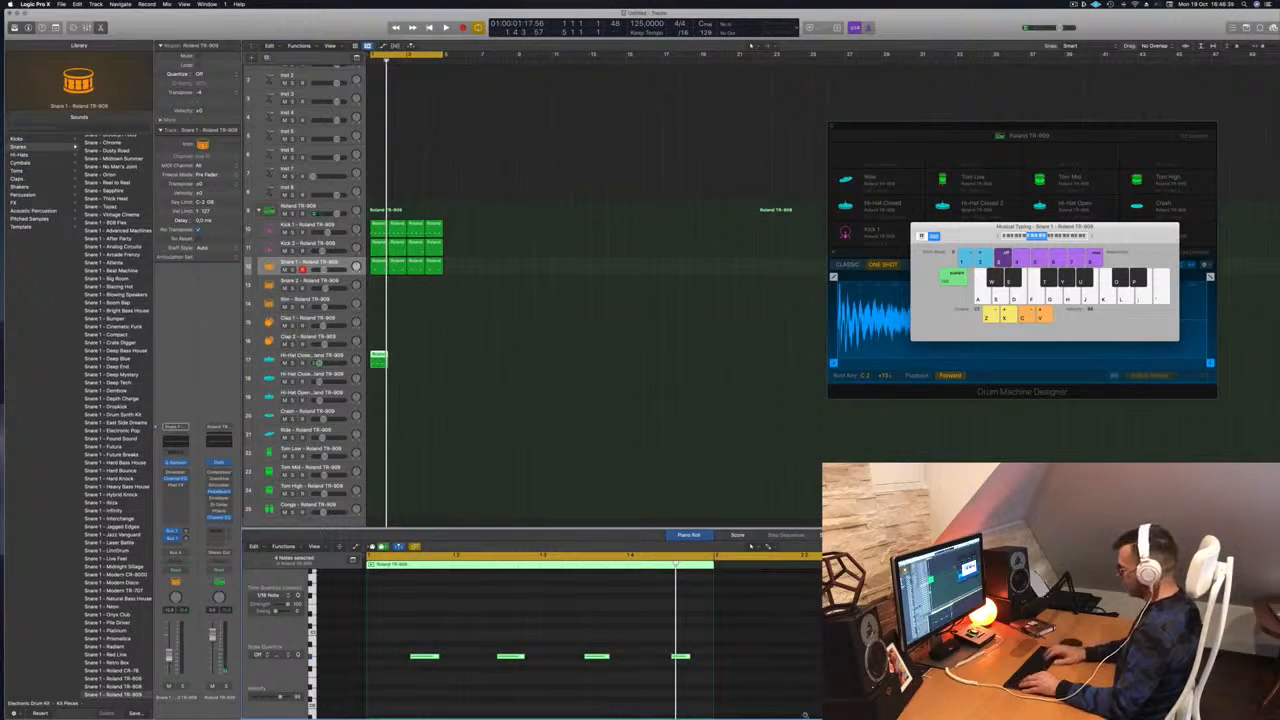
Copy the hi-hat region to bar 2, then copy both regions to fill bars 3–4 and play
scroll(469, 600, "up", 5)
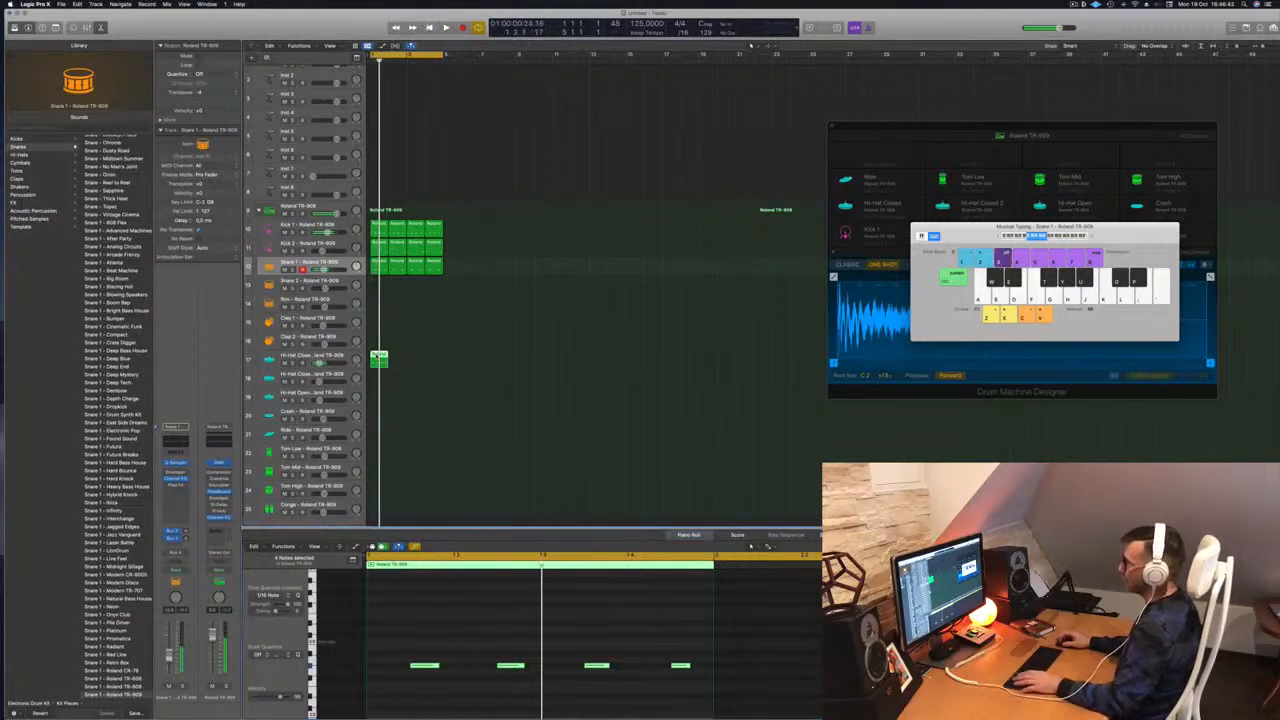
left_click_drag(378, 357, 397, 360)
mouse_move(424, 362)
left_mouse_down()
mouse_move(385, 356)
mouse_move(408, 360)
left_mouse_up()
key("space")
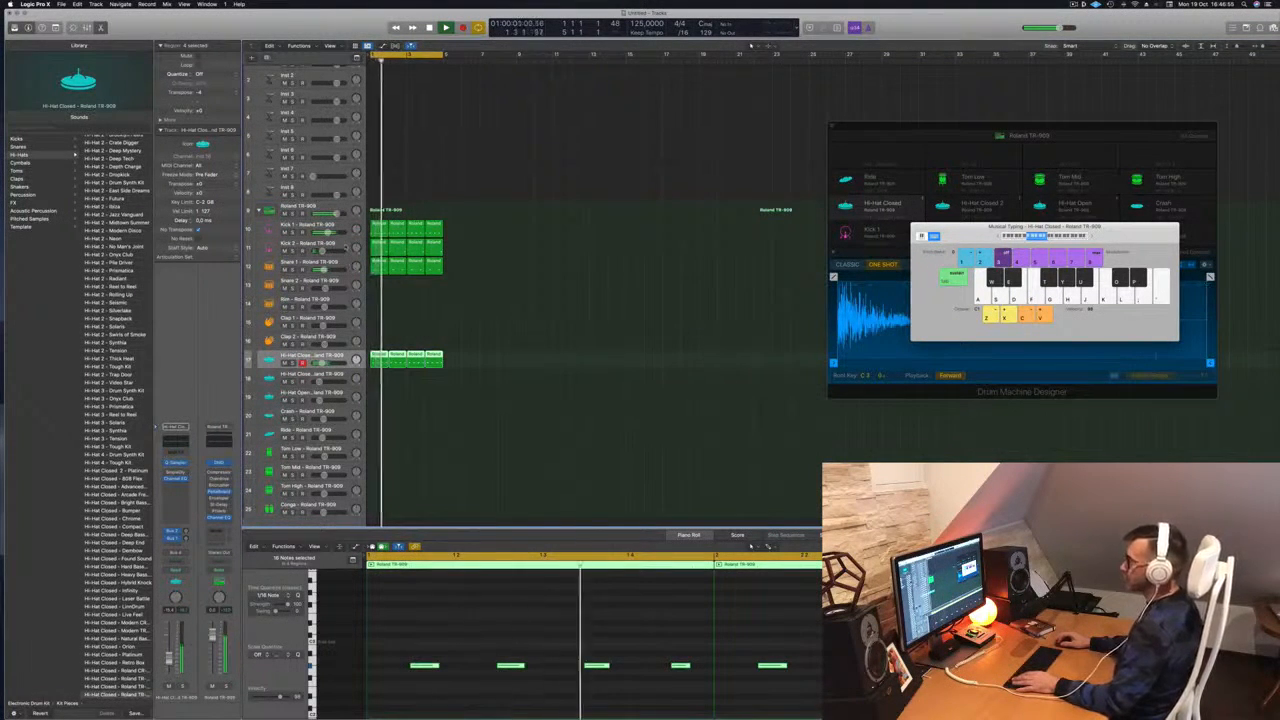
left_click(308, 244)
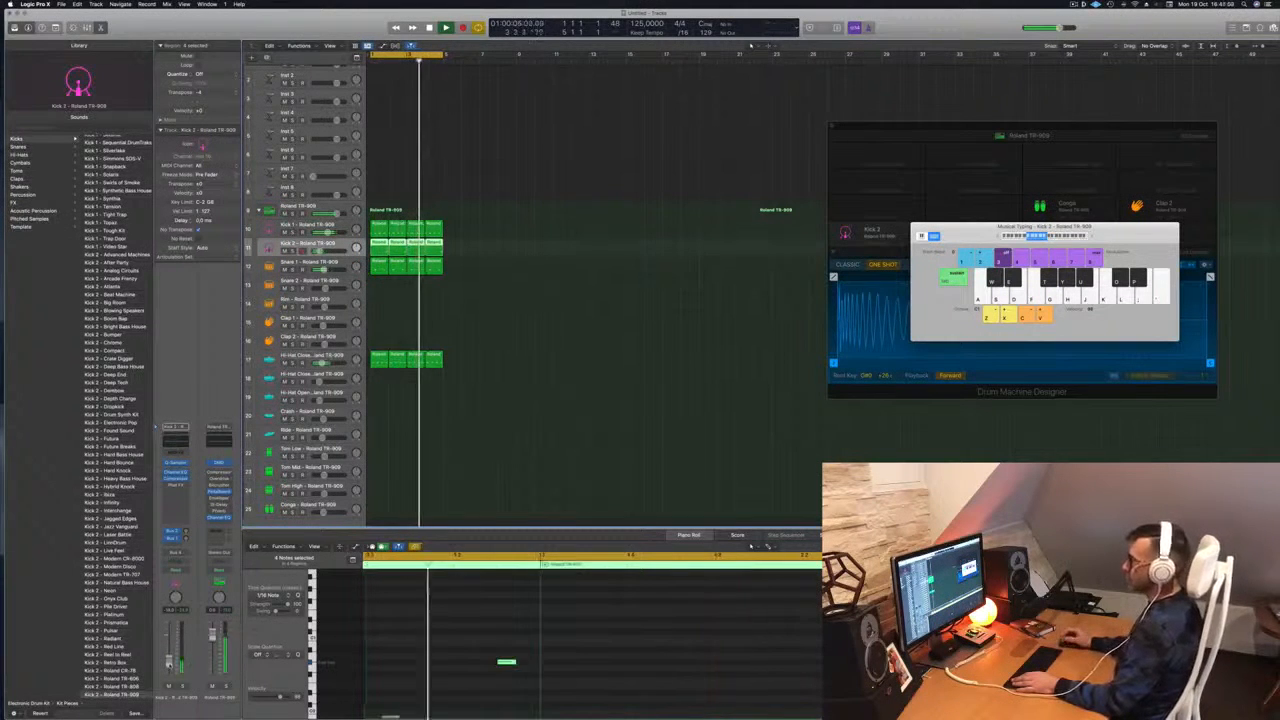
Close the Musical Typing keyboard and select the first hi-hat region
scroll(524, 402, "down", 3)
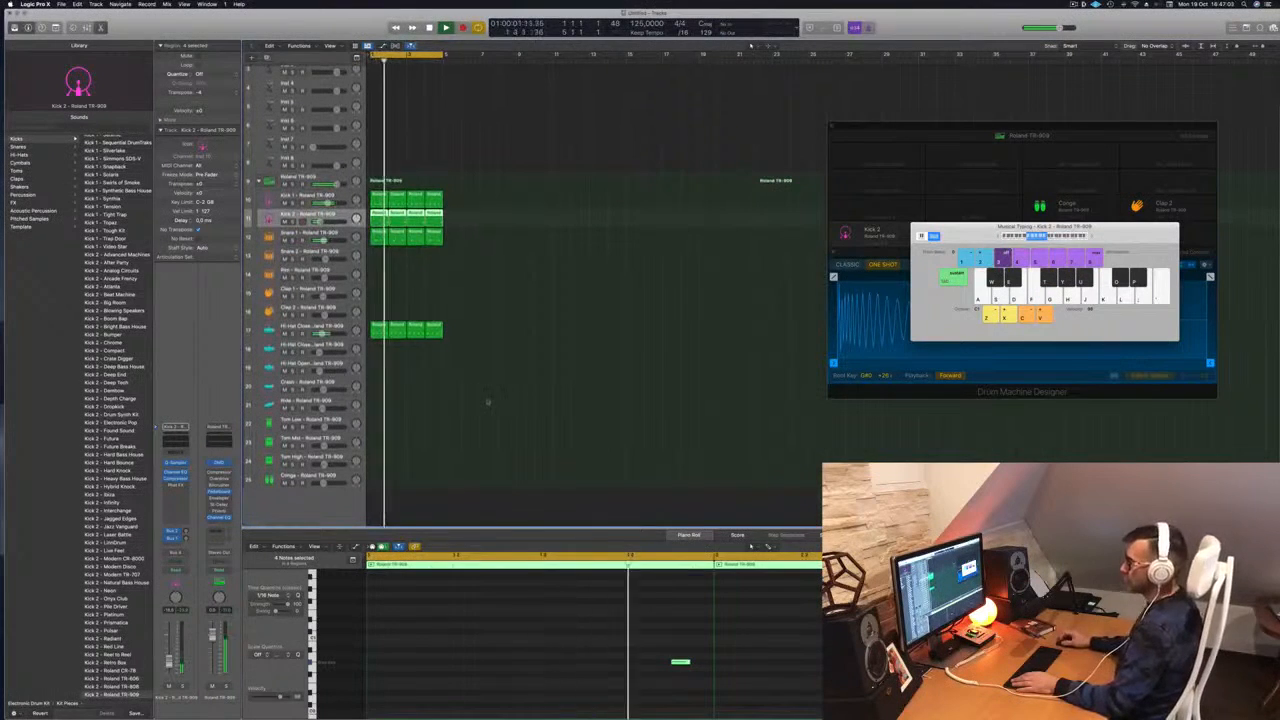
left_click(418, 366)
left_click(380, 328)
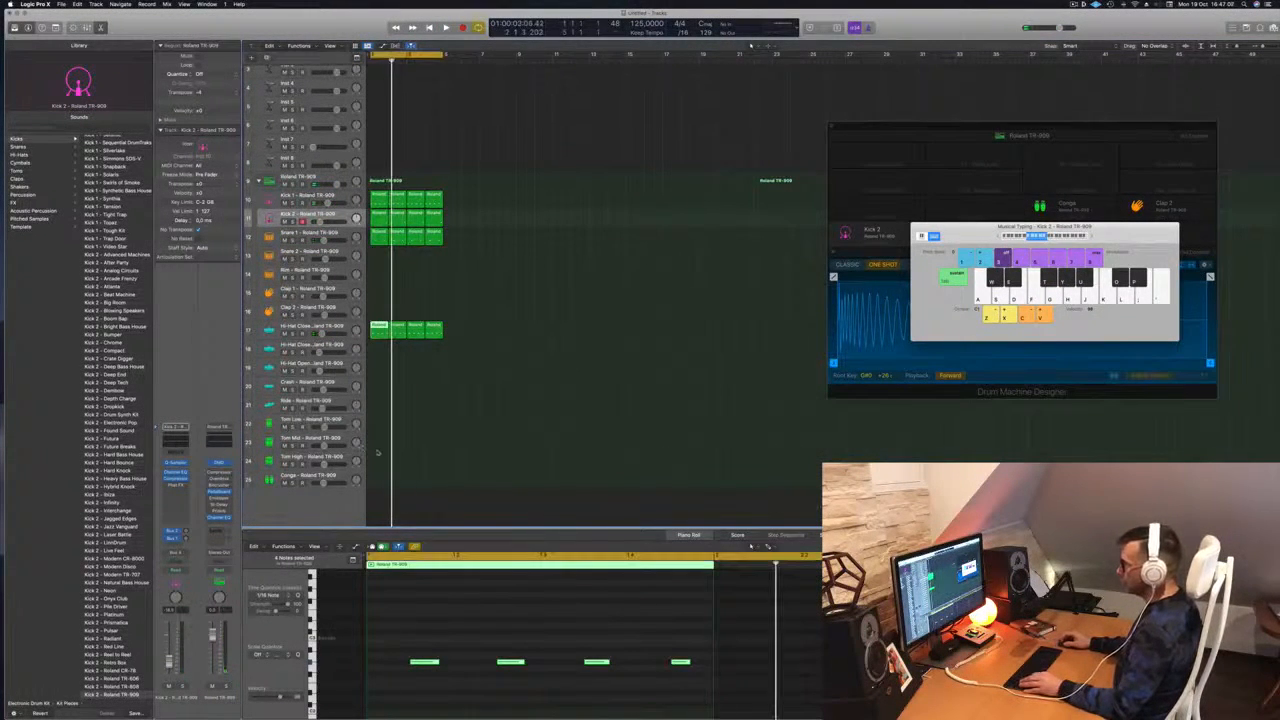
key("super+k")
Copy the hi-hat region onto Tom Low at bar 1, delete its third note, and play
left_click(384, 424)
left_click(380, 325)
left_click_drag(380, 325, 379, 425)
left_click_drag(401, 638, 642, 678)
key("Delete")
key("space")
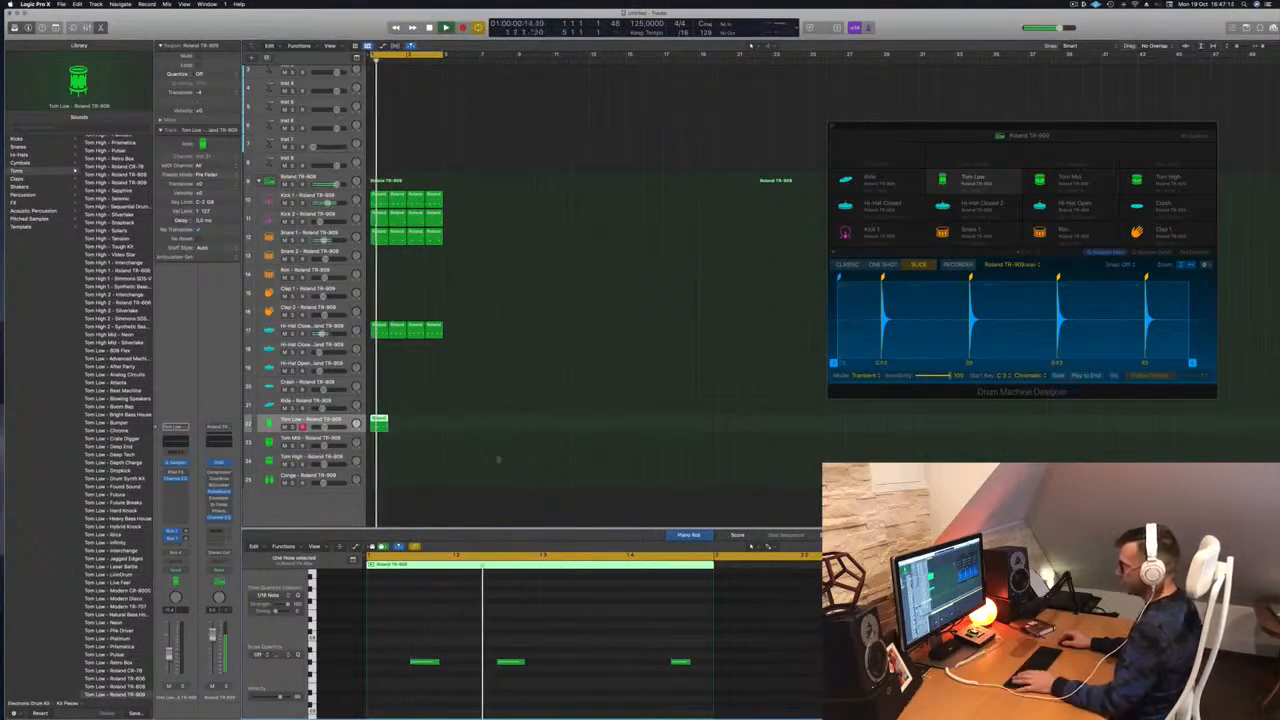
Redo the hi-hat copy onto Tom Low and load the Tom Low - Roland TR-909 sound
key("space")
left_click(437, 410)
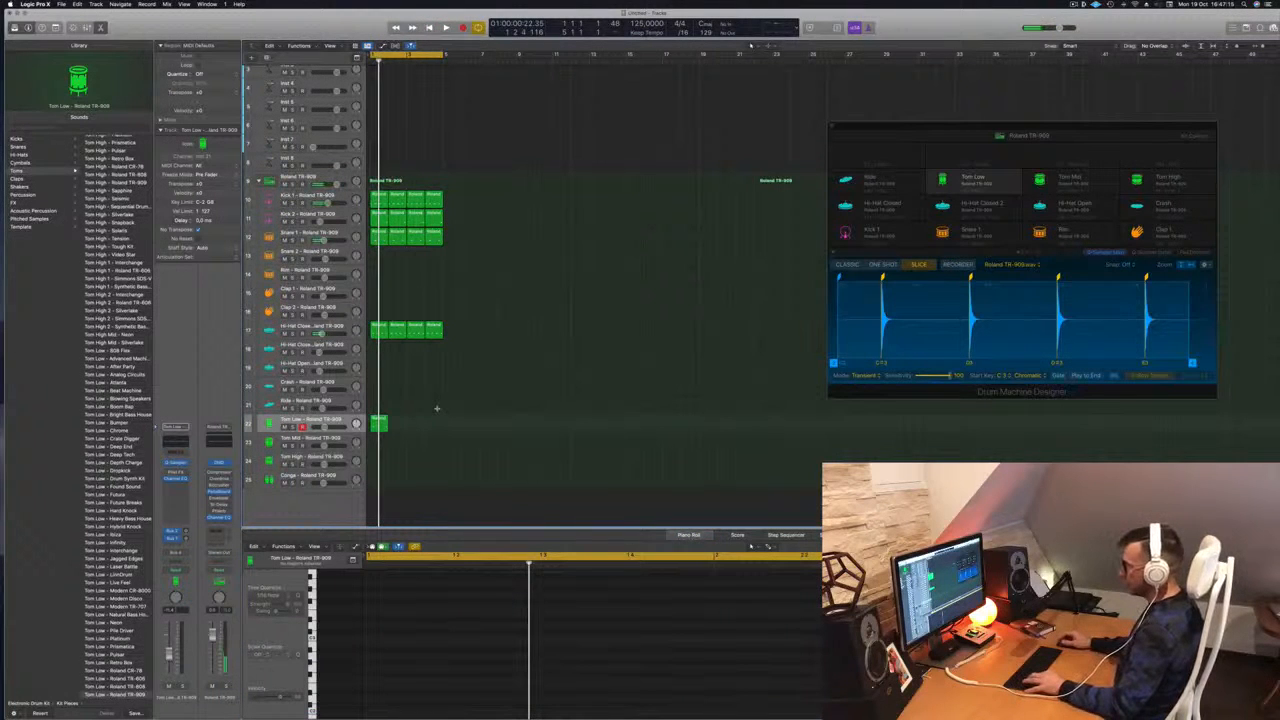
key("super+z")
key("super+z")
key("space")
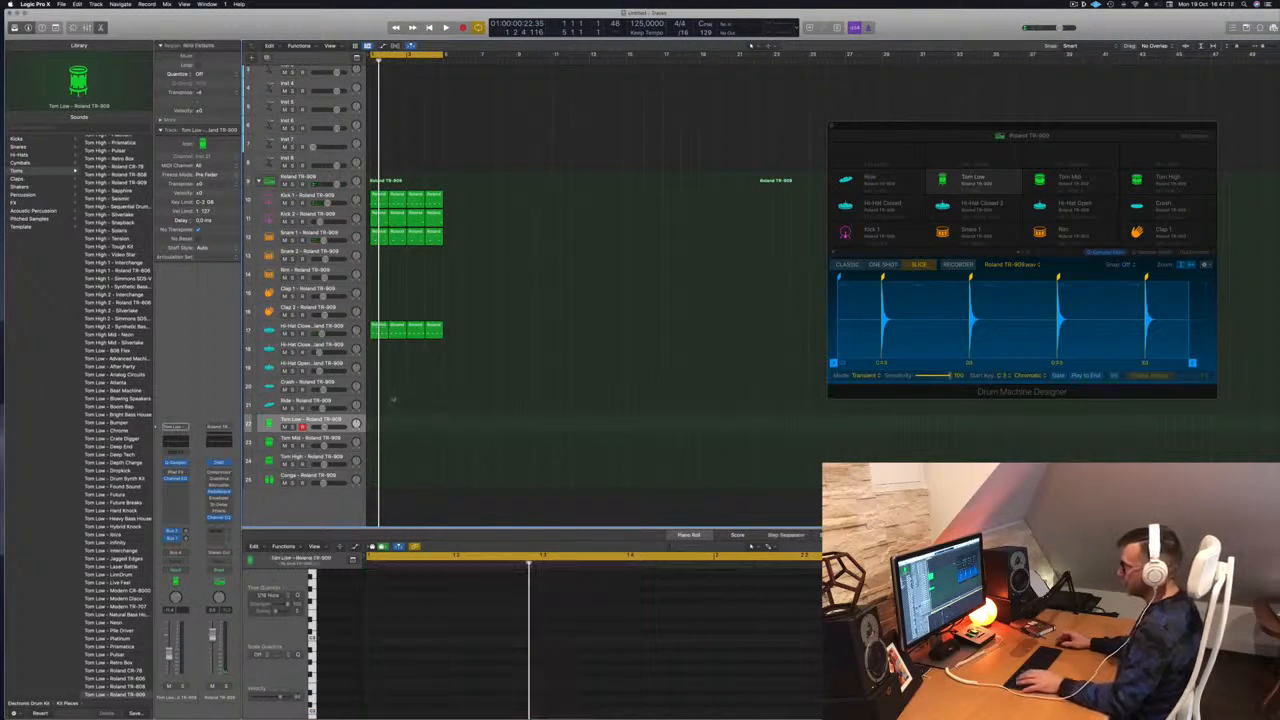
left_click_drag(379, 329, 378, 428)
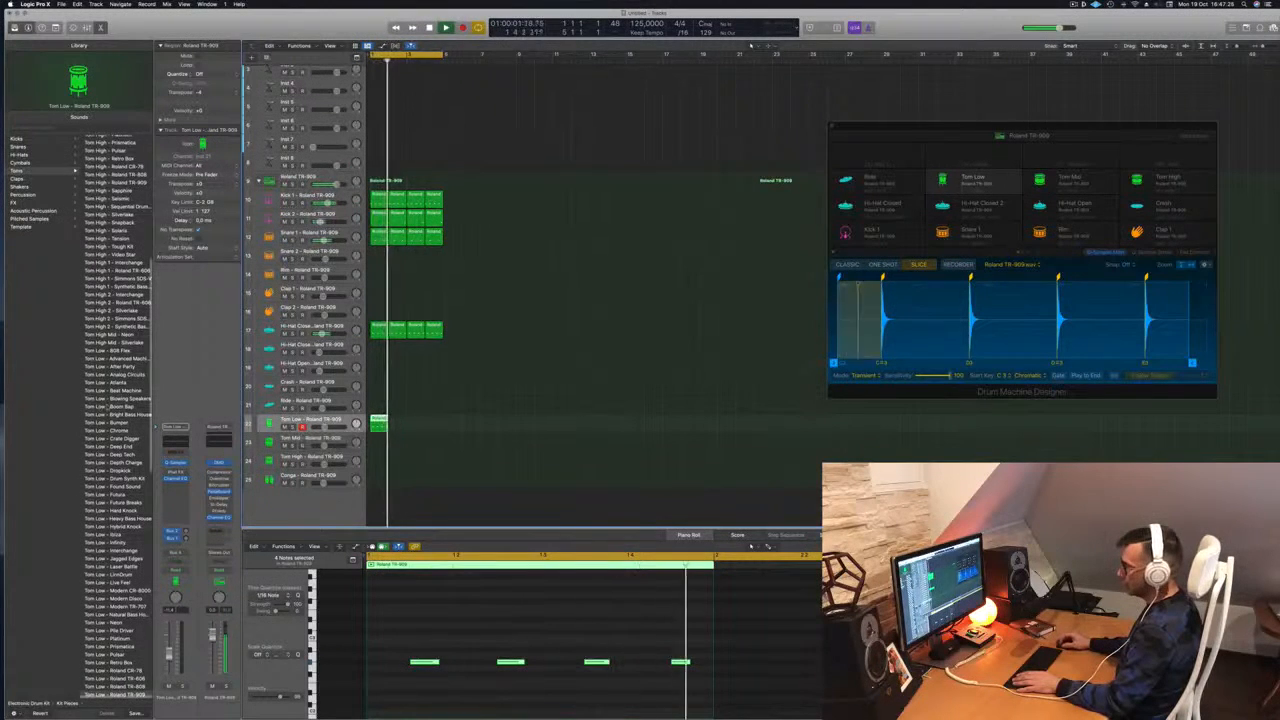
left_click(108, 407)
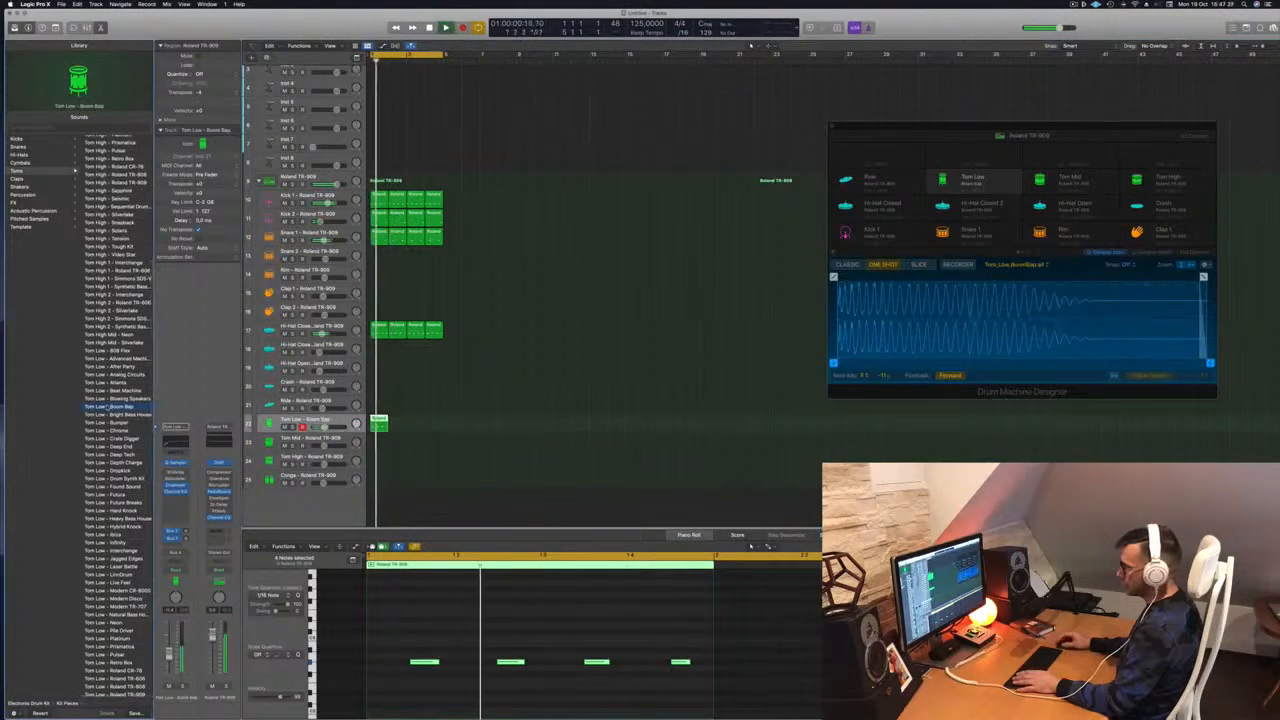
scroll(110, 420, "down", 10)
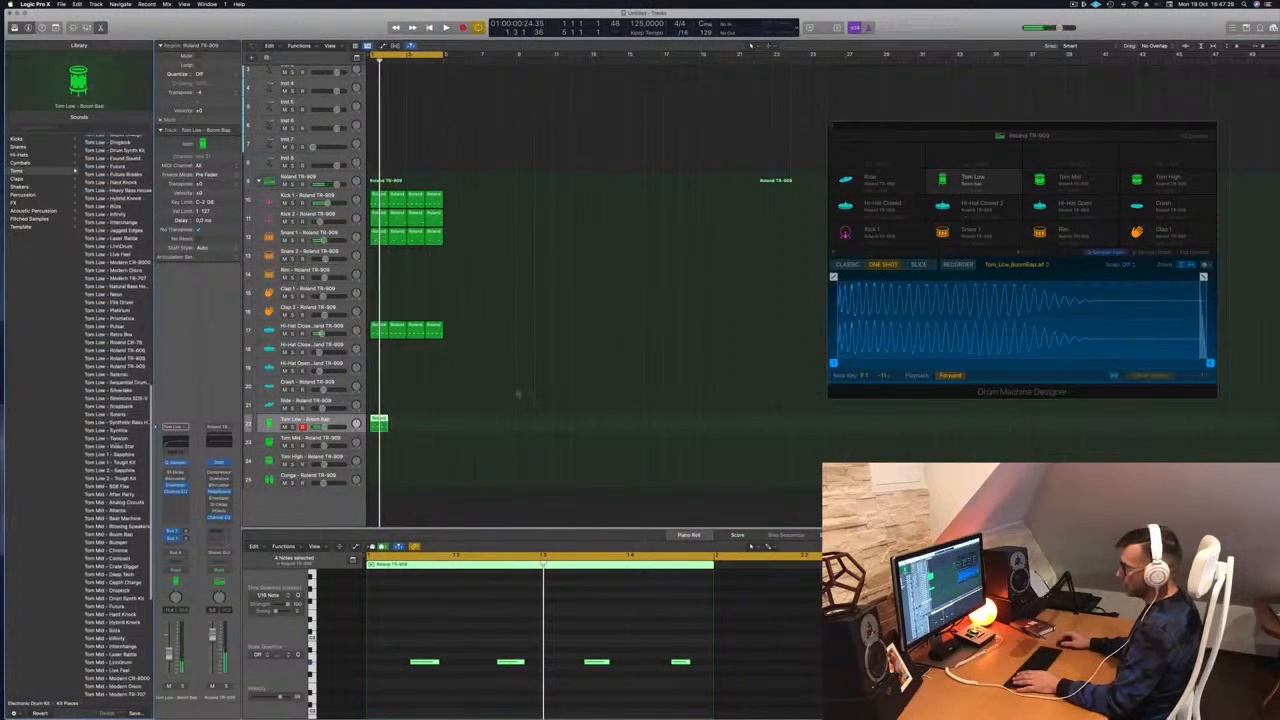
left_click(115, 366)
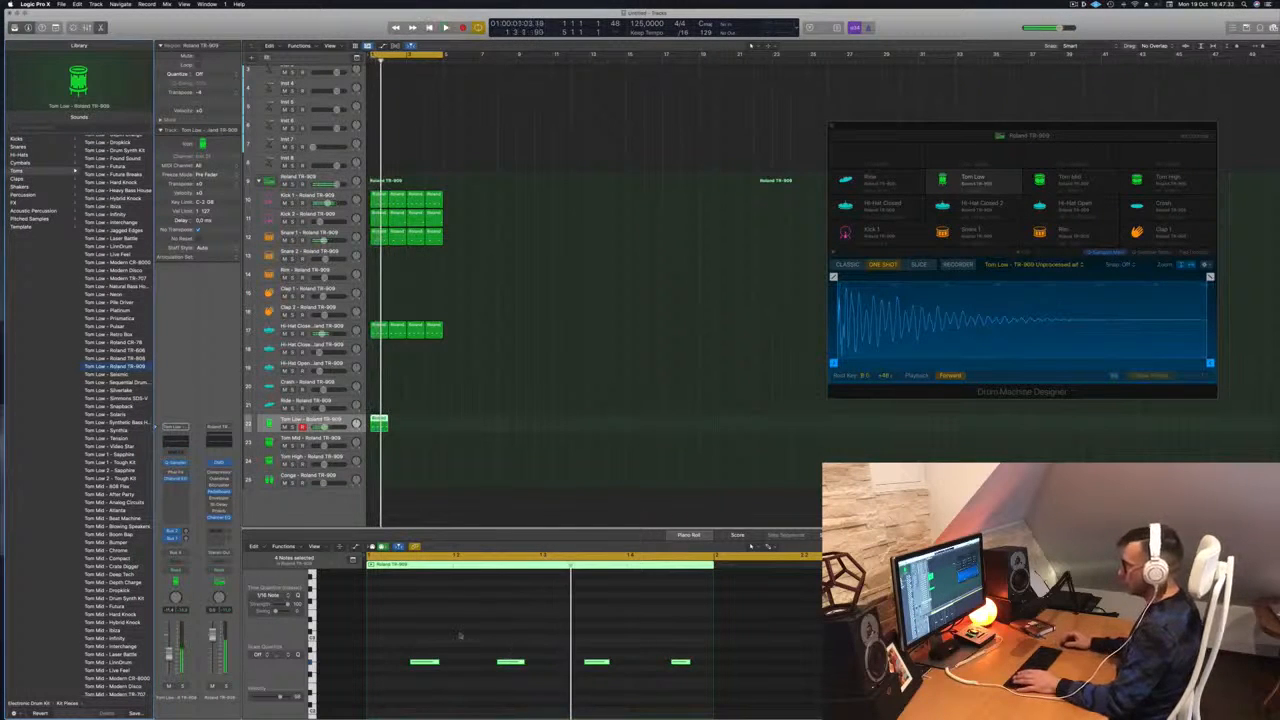
Transpose the four Tom Low notes down one octave and play the pattern
key("alt+shift+Down")
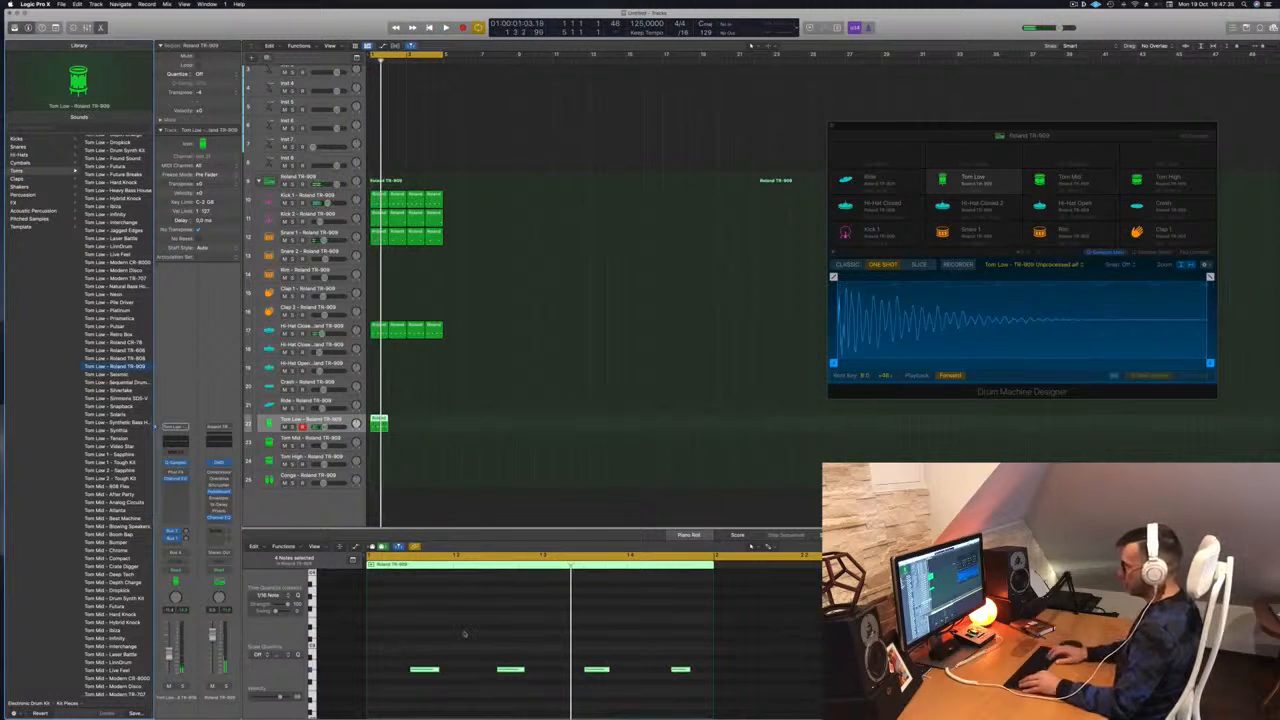
scroll(466, 663, "down", 4)
scroll(466, 663, "up", 4)
left_click(466, 663)
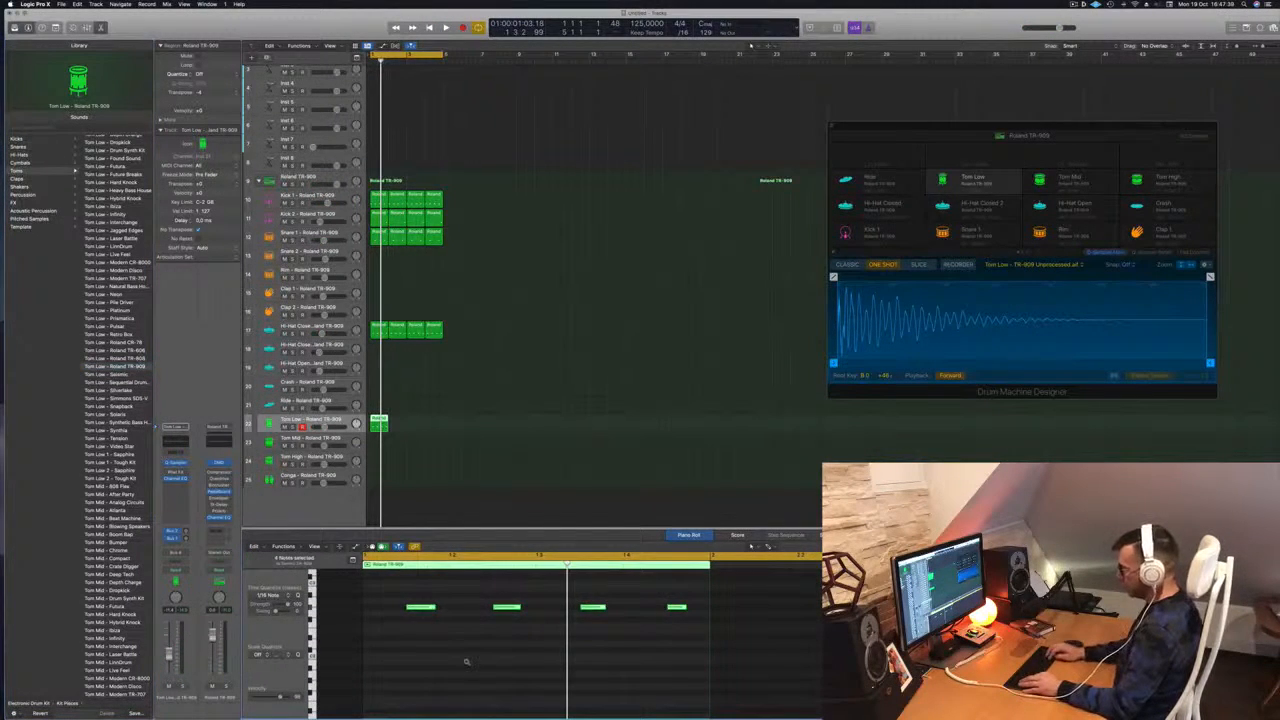
key("alt+shift+Down")
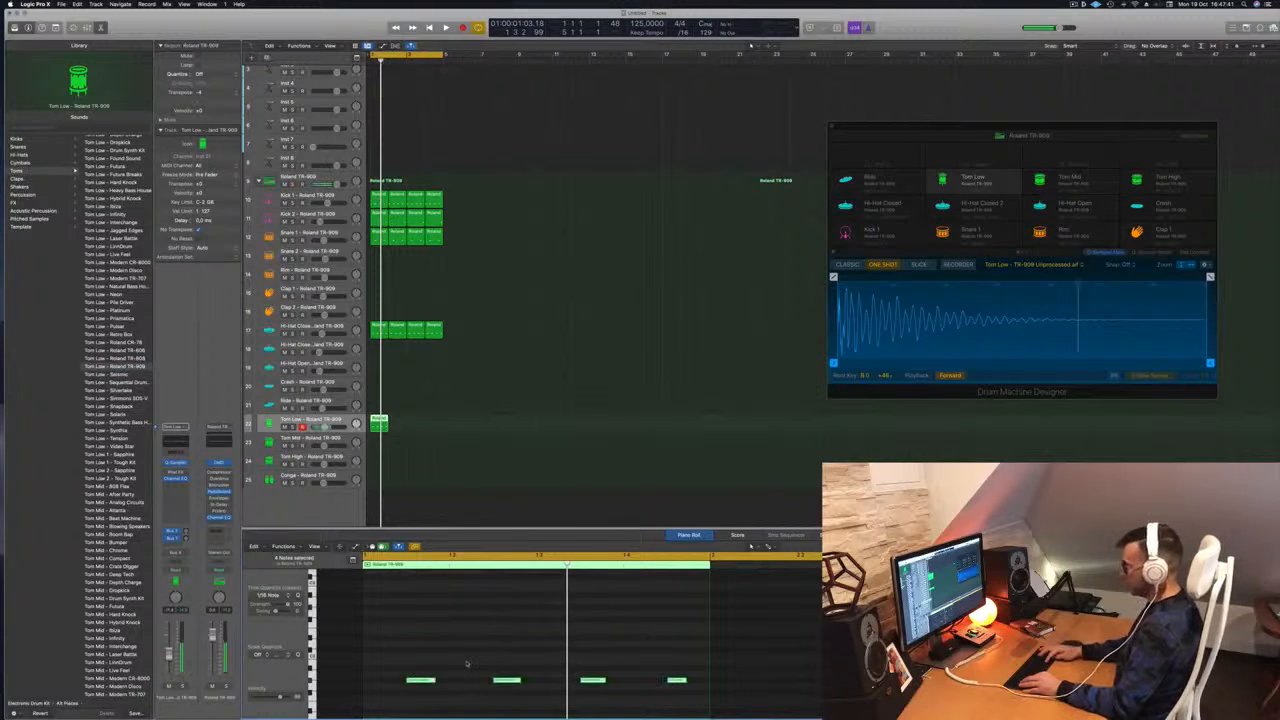
scroll(466, 663, "up", 4)
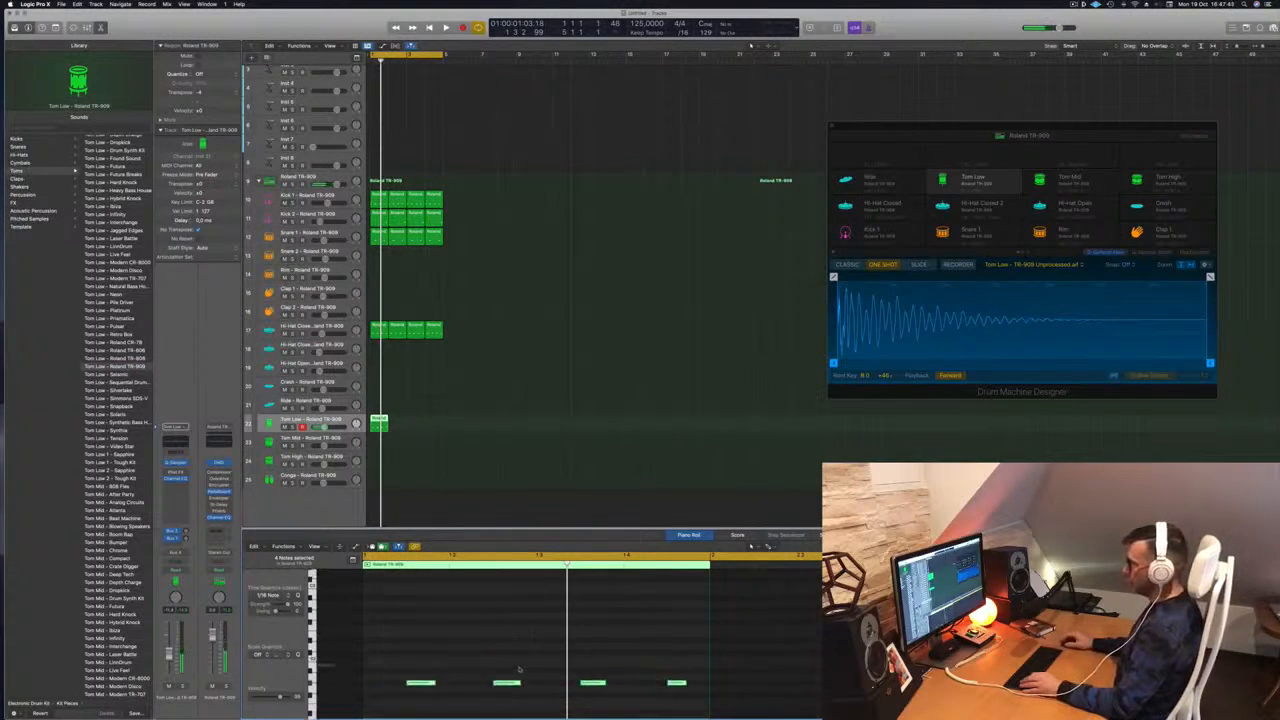
key("space")
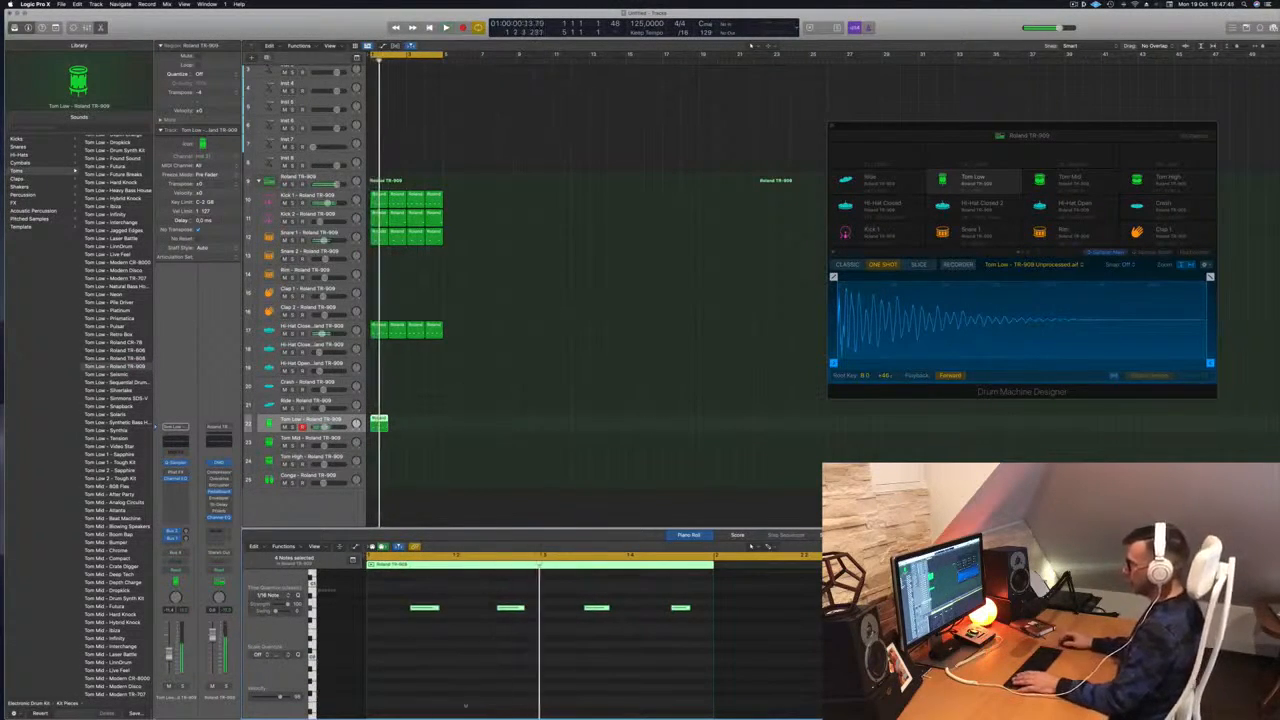
Nudge the second tom note one sixteenth earlier
key("alt+Left")
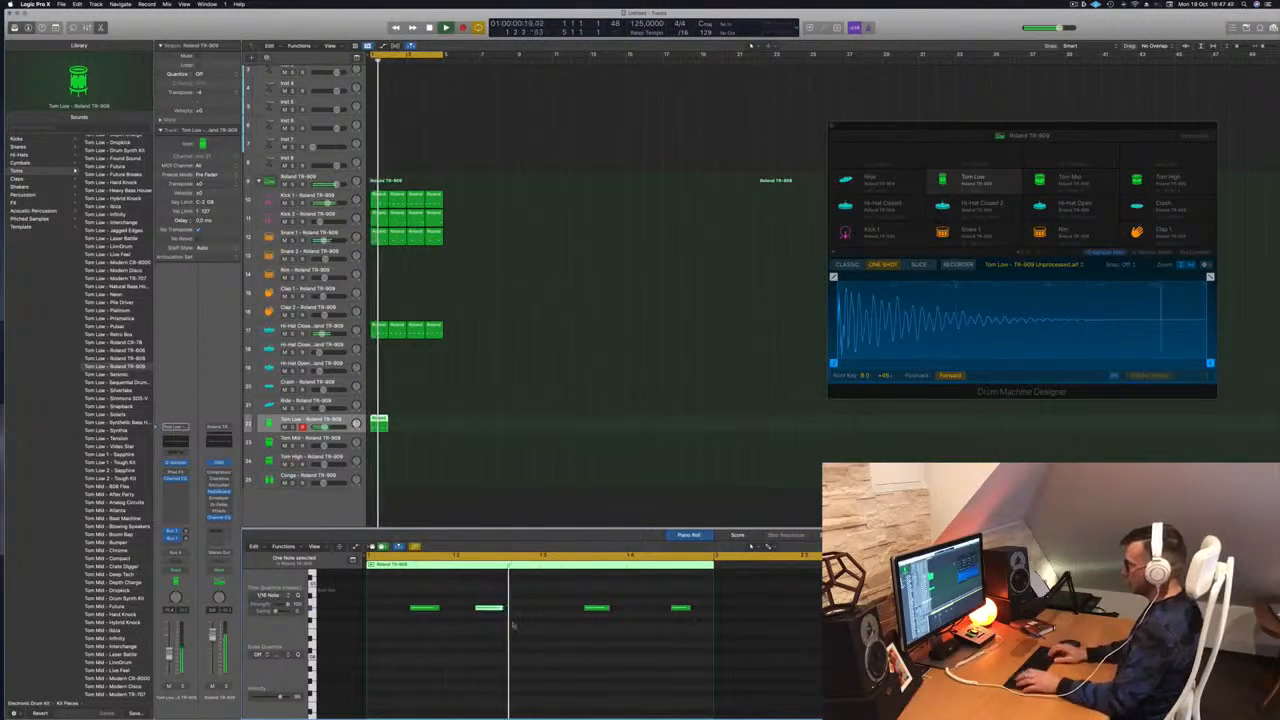
key("alt+Left")
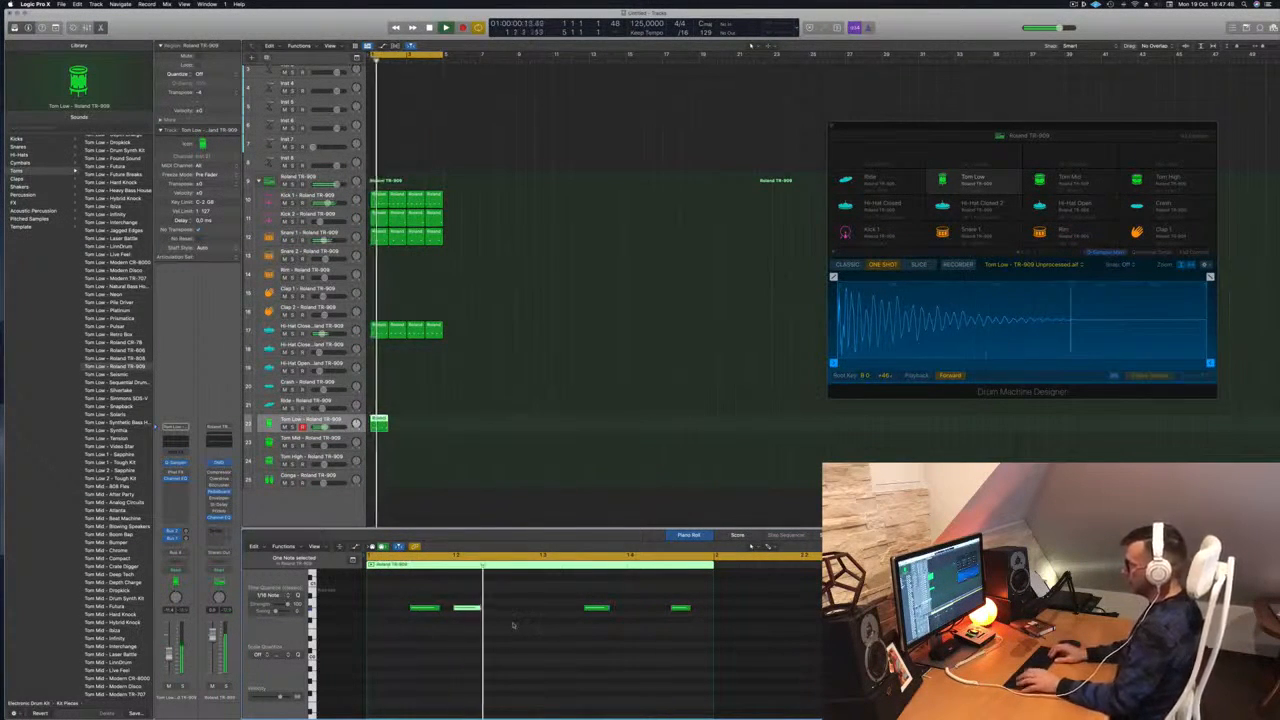
key("alt+Right")
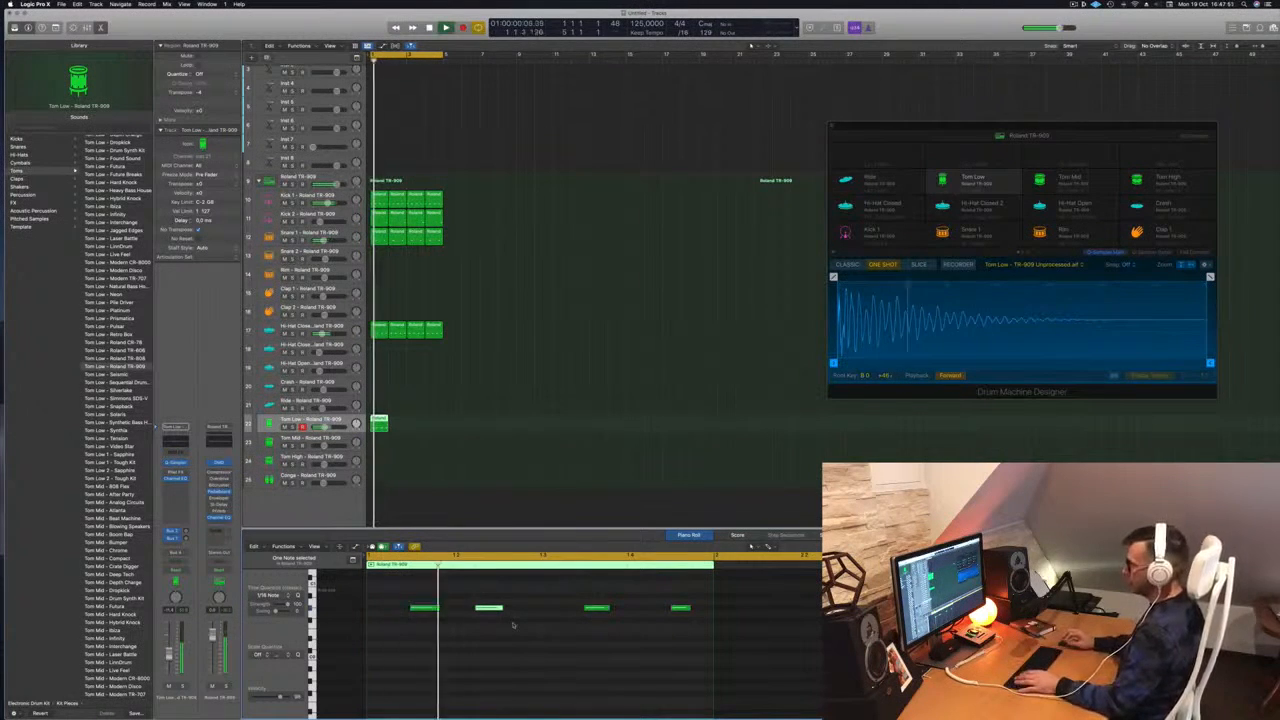
left_click(681, 607)
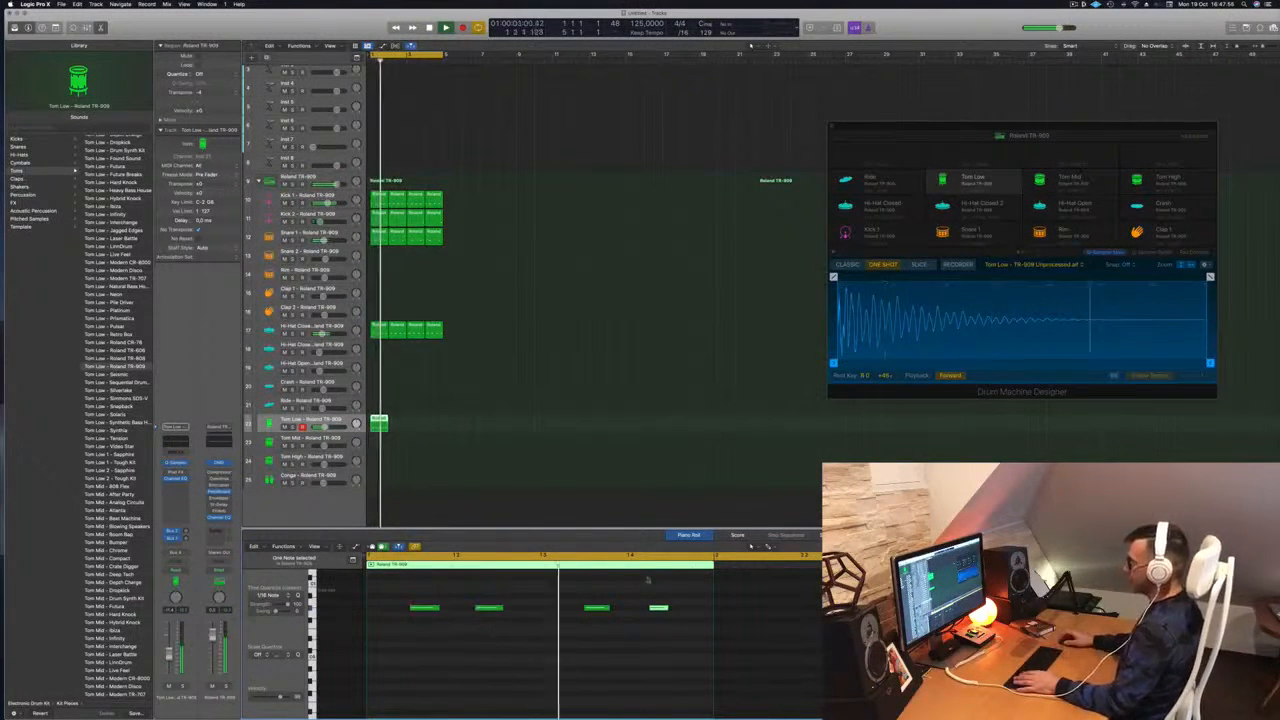
Copy the two Tom Low regions into bars 3–4 and play the loop from the start
left_click_drag(377, 420, 398, 427)
left_click_drag(380, 425, 412, 427)
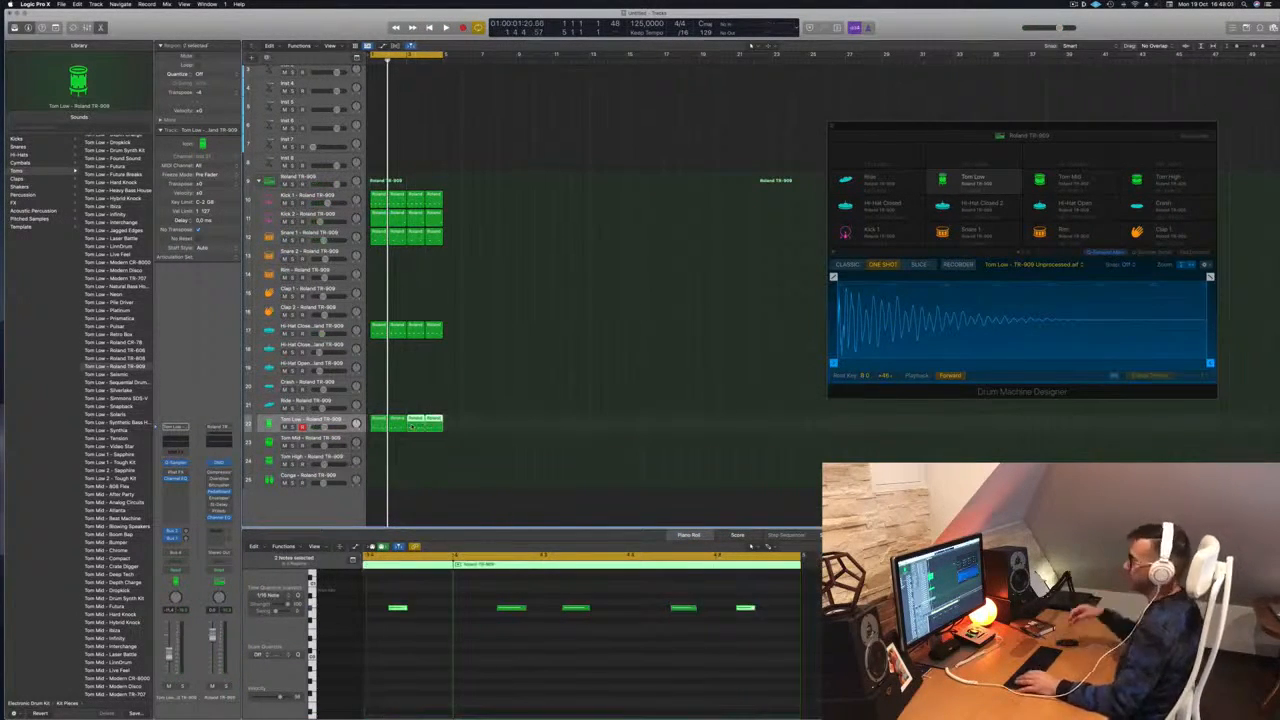
key("space")
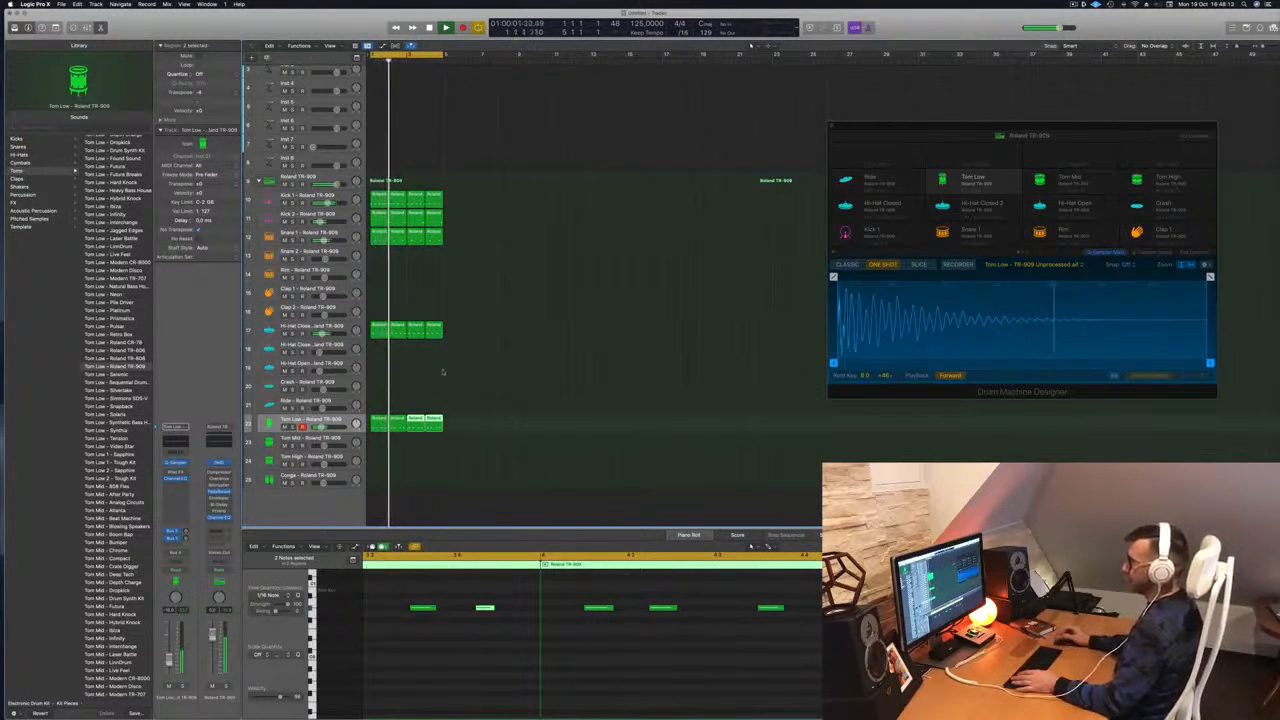
key("space")
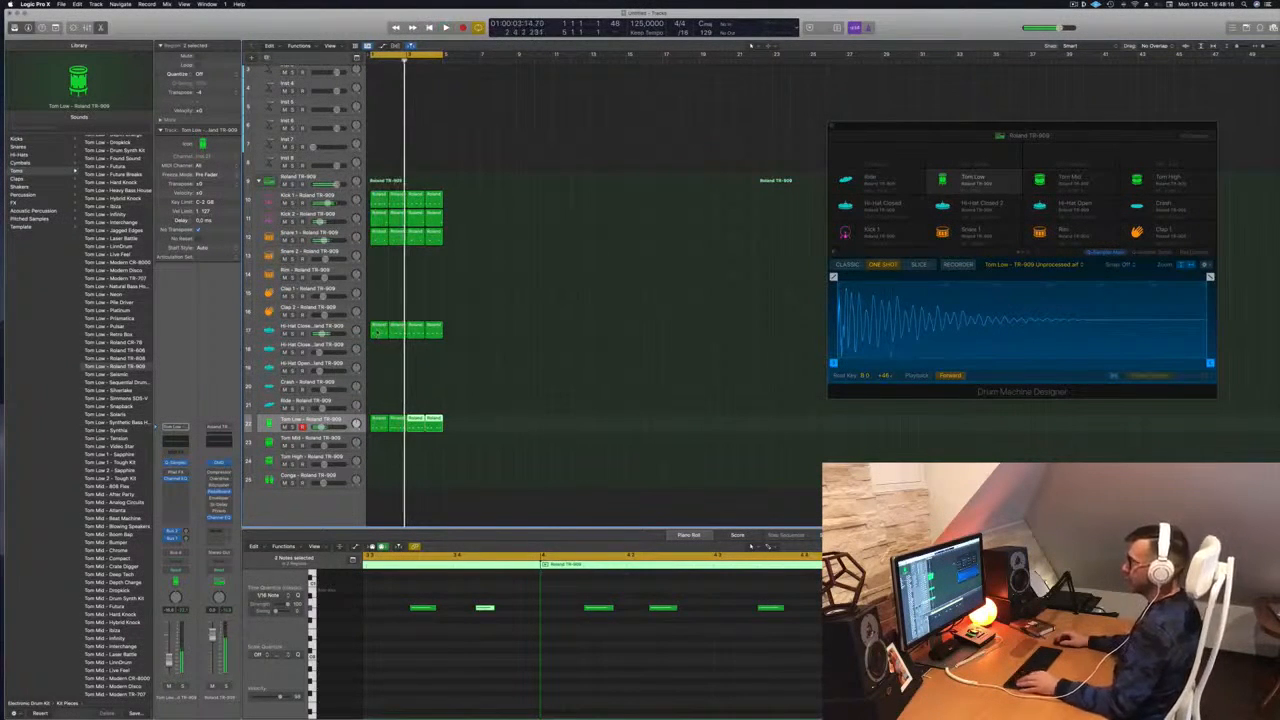
key("space")
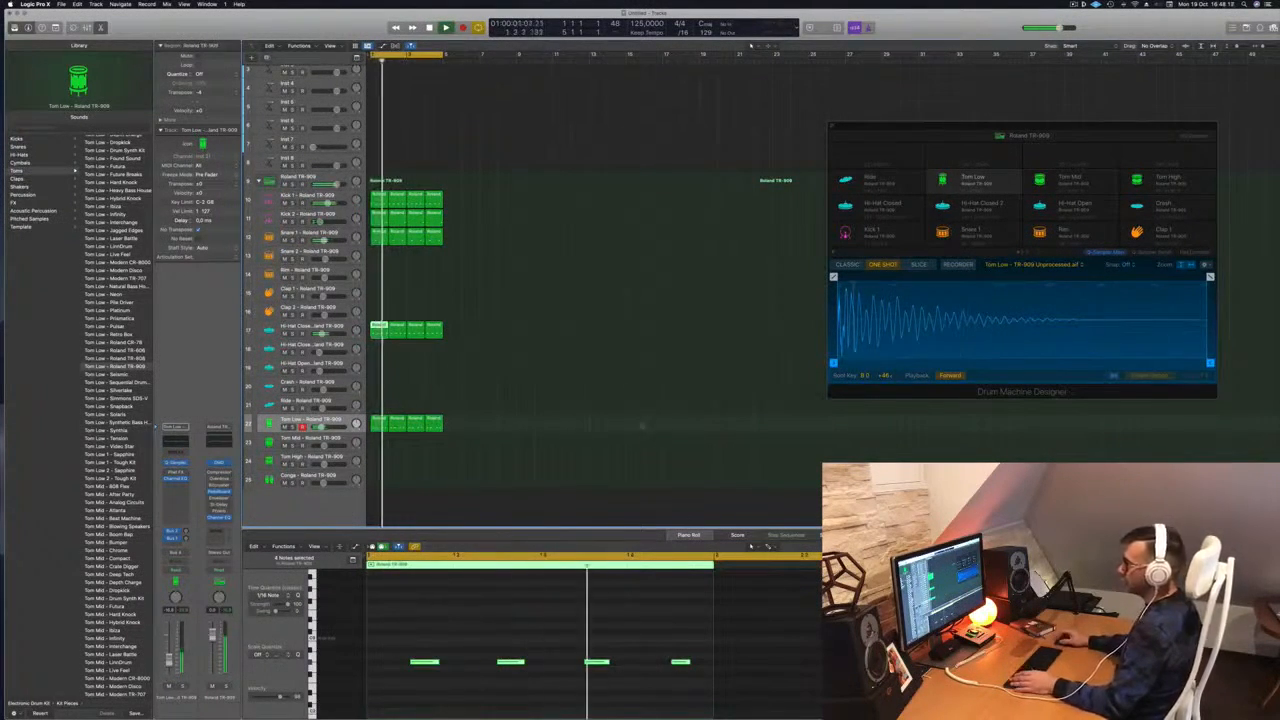
Copy the Tom Low region onto the Conga track and shorten its four notes
left_click_drag(376, 424, 376, 481)
left_click_drag(389, 617, 744, 709)
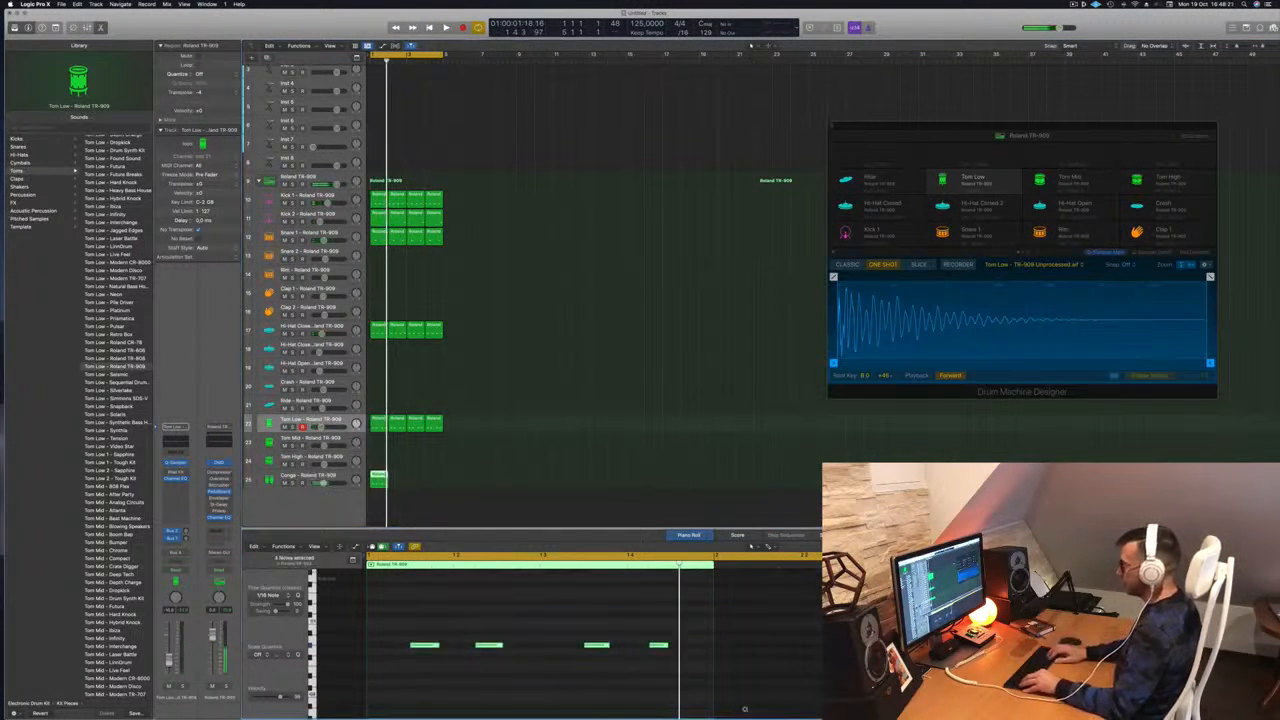
key("space")
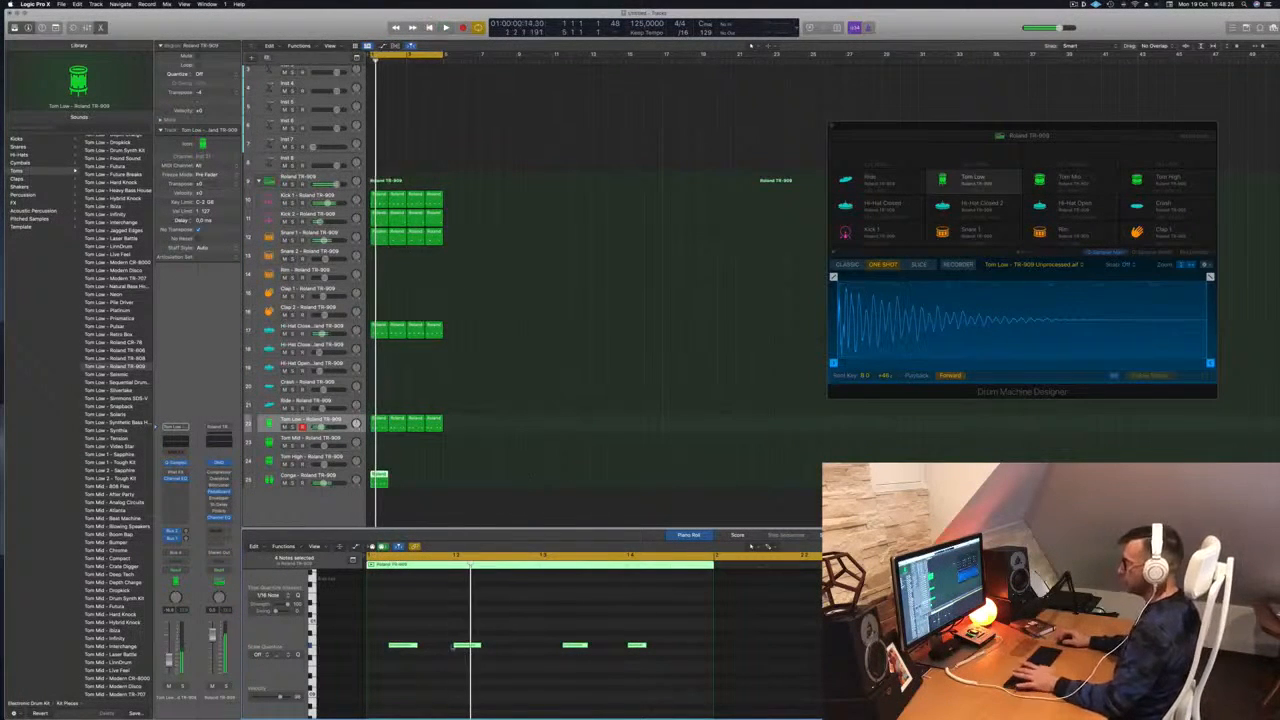
left_click_drag(416, 645, 411, 647)
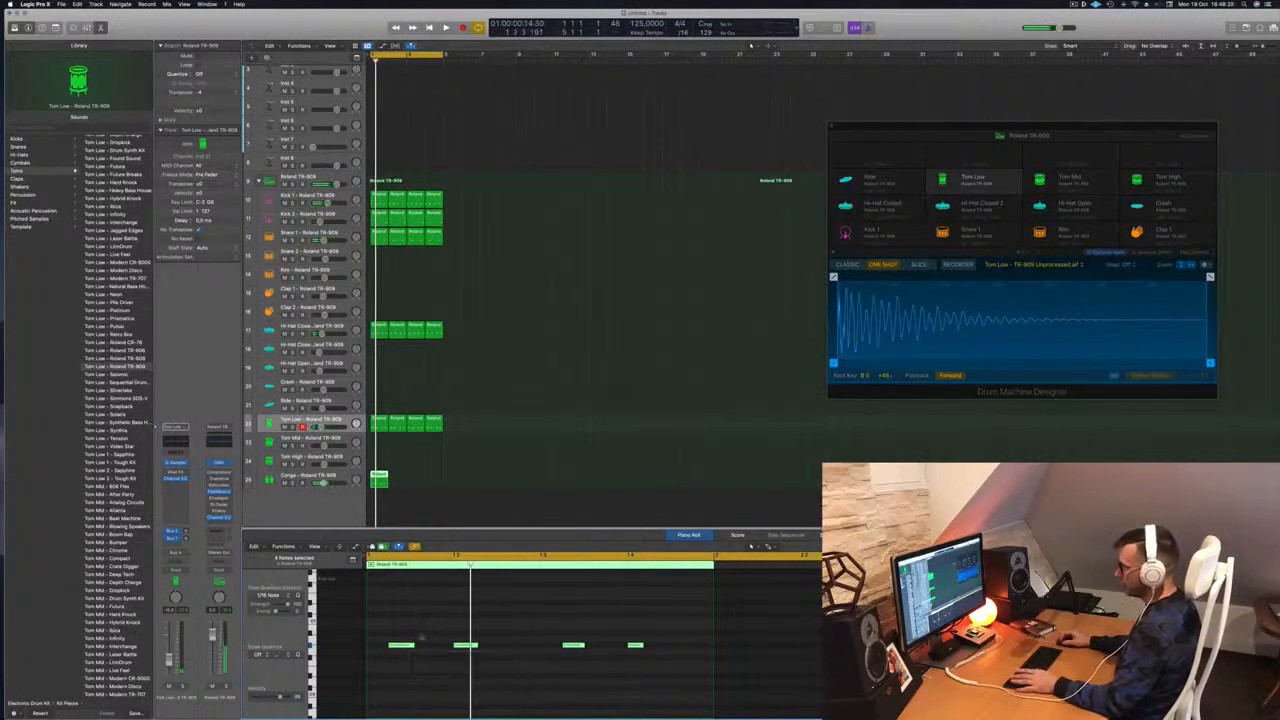
left_click_drag(594, 668, 747, 676)
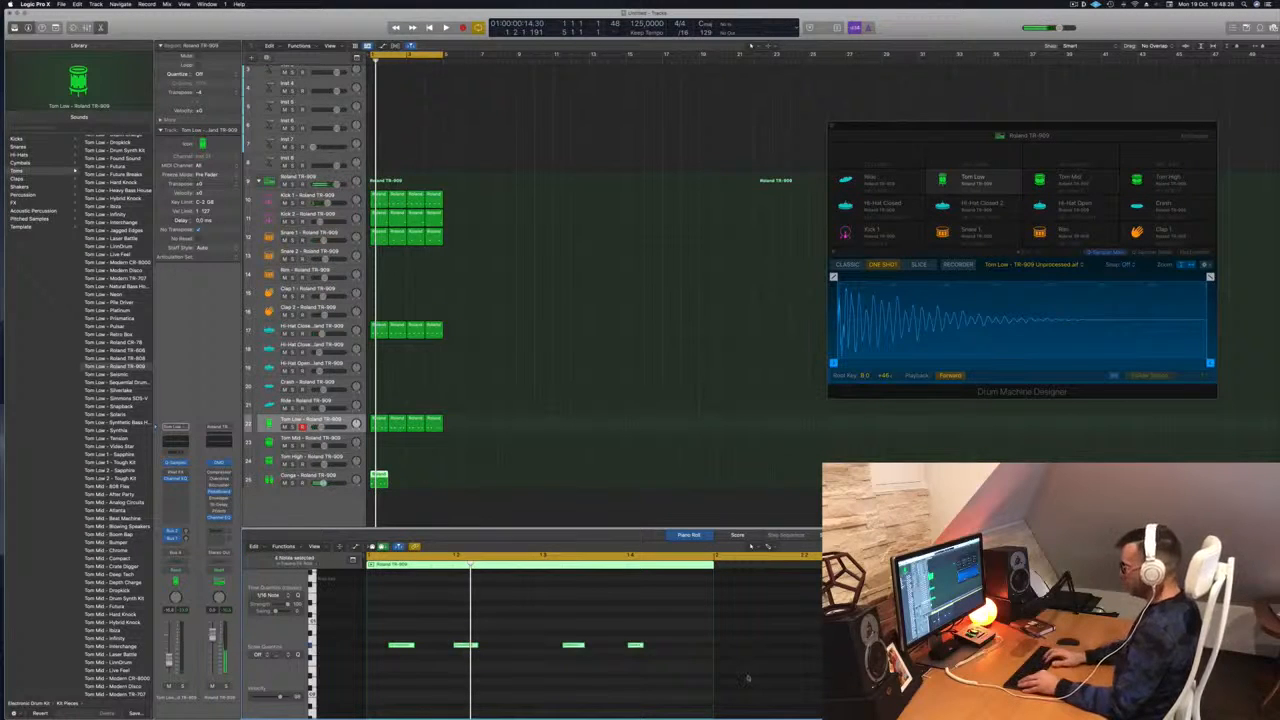
key("space")
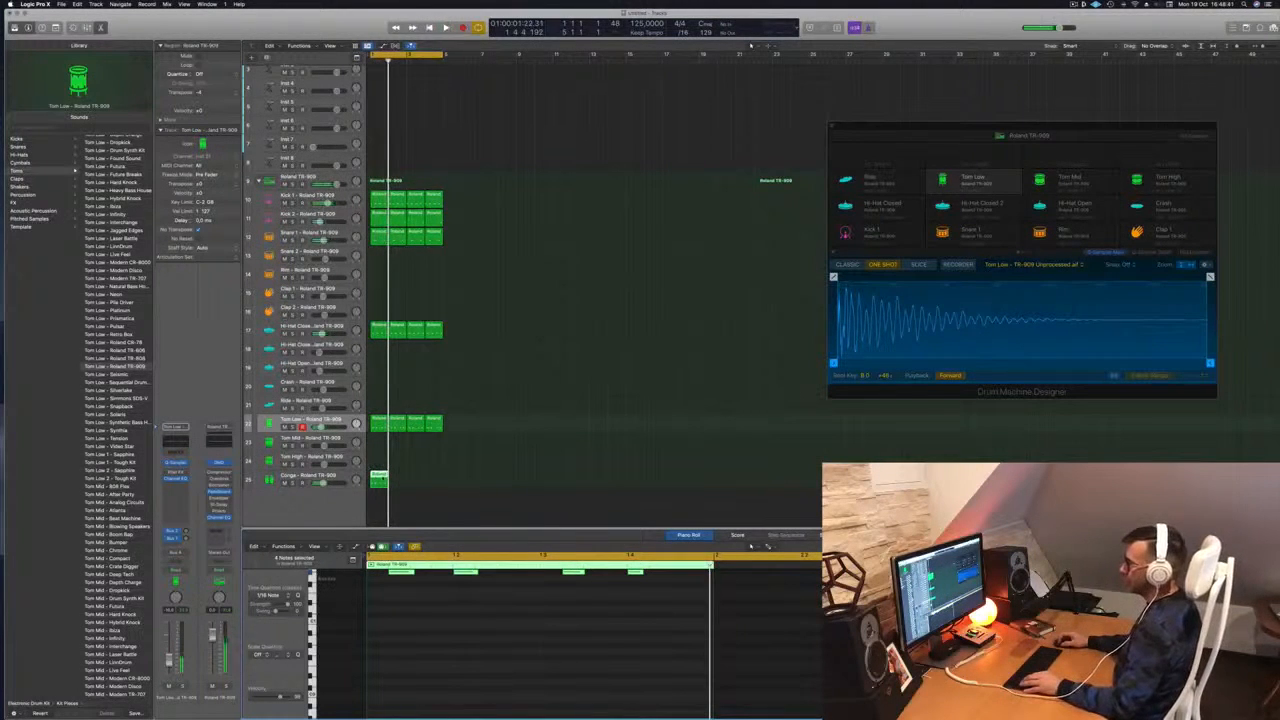
Repeat the Conga region across bars 1–4 and play it back
left_click_drag(387, 481, 415, 481)
left_click(384, 473, "shift")
key("space")
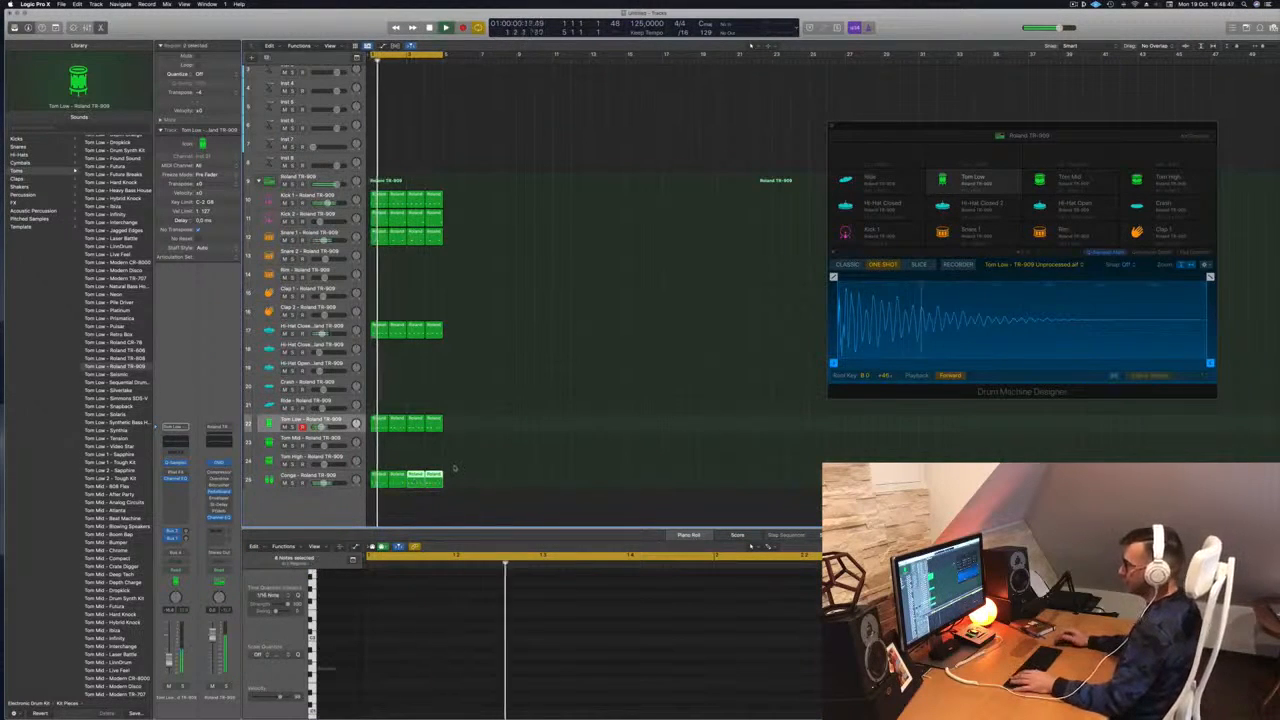
left_click(310, 476)
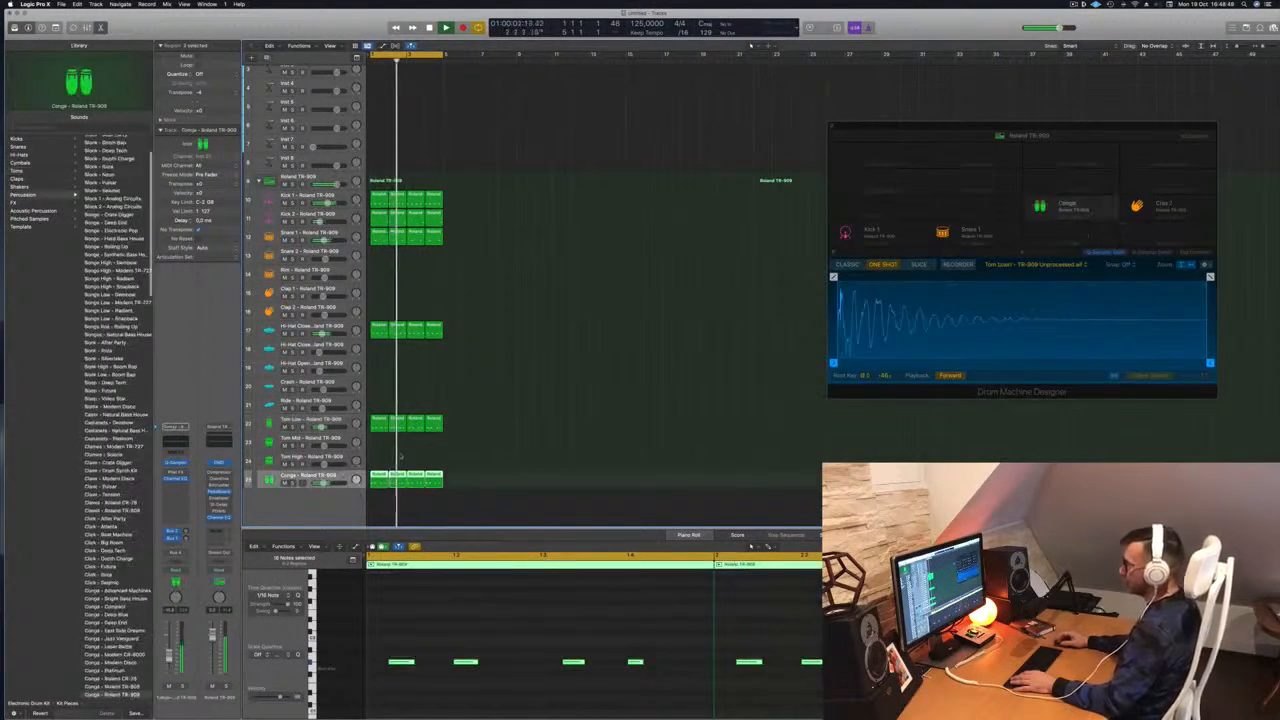
Select and audition the second and fourth conga notes in the first Conga region
left_click(405, 506)
key("space")
left_click(379, 480)
left_click_drag(440, 634, 483, 683)
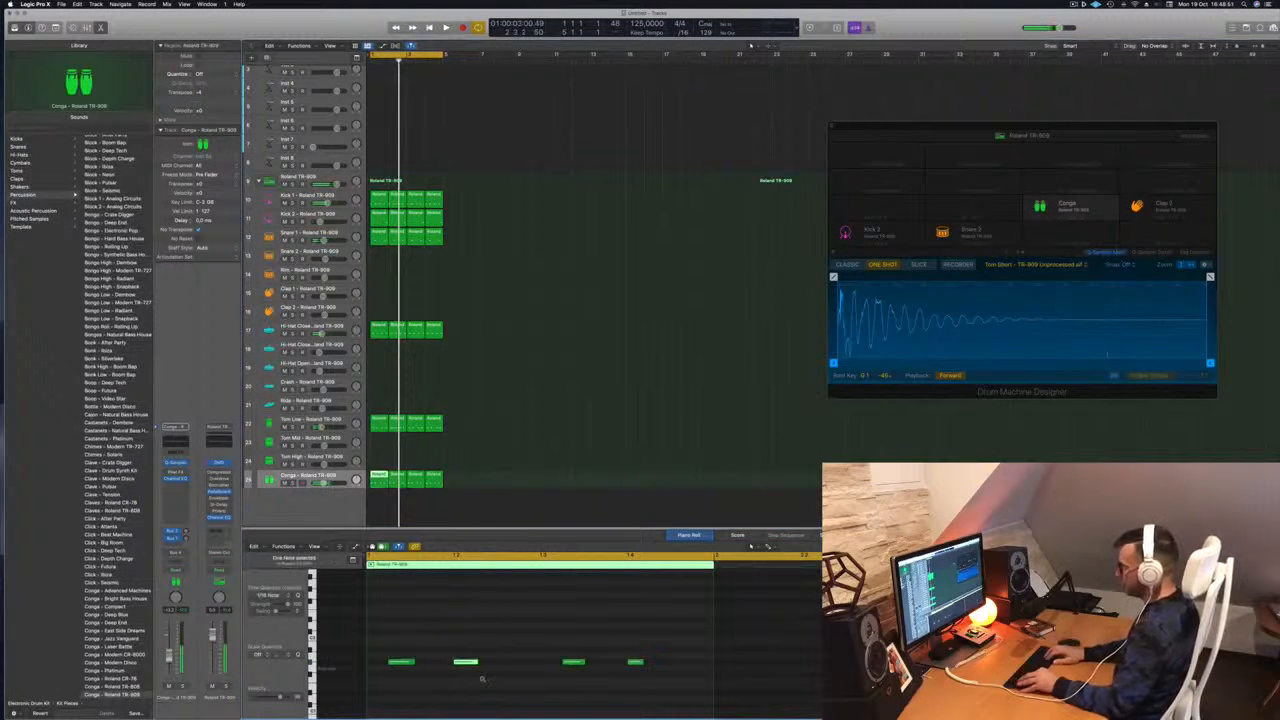
key("space")
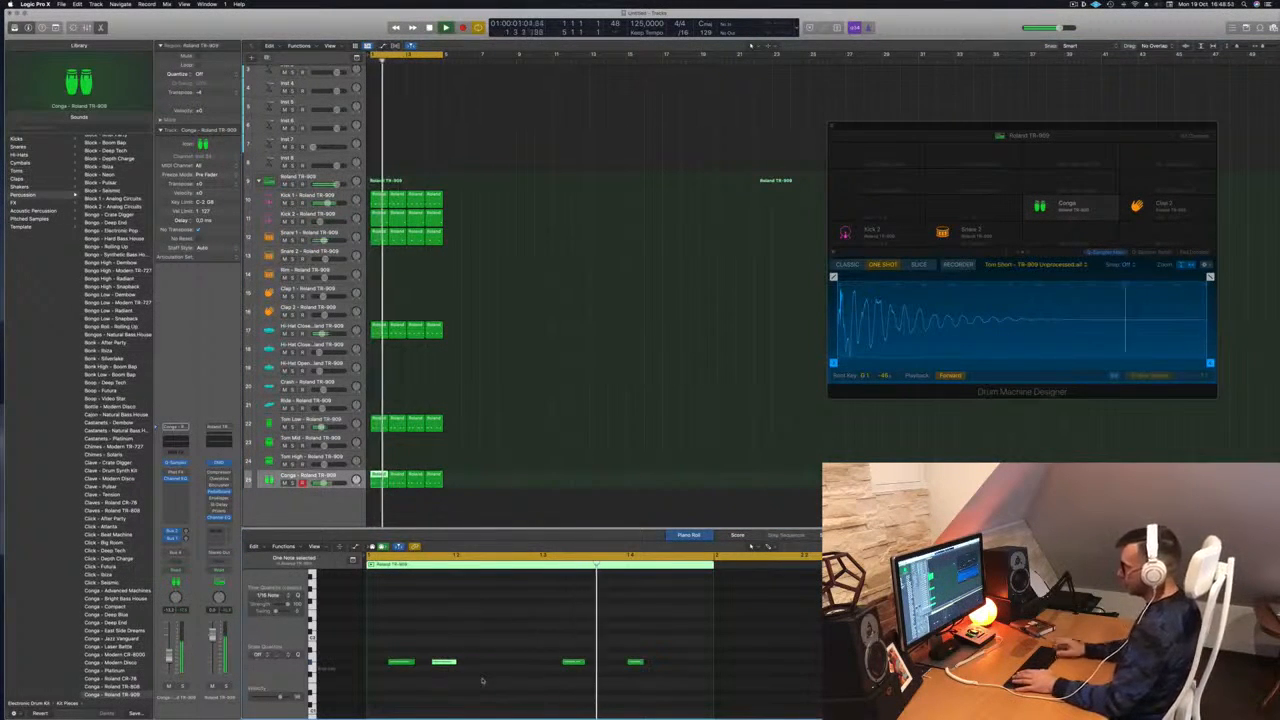
left_click_drag(608, 624, 672, 702)
key("space")
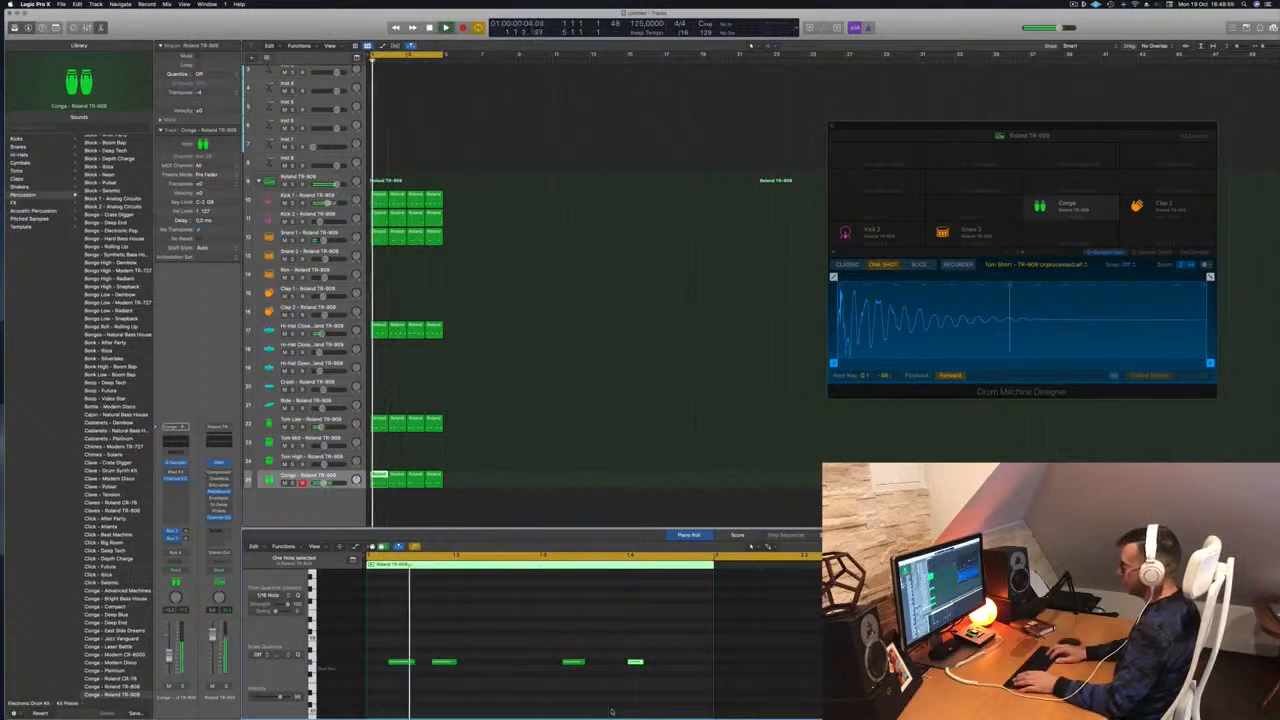
key("space")
key("space")
Delete the last three Conga regions, play the full drum beat, and select Snare 1
left_click_drag(488, 479, 418, 481)
key("Delete")
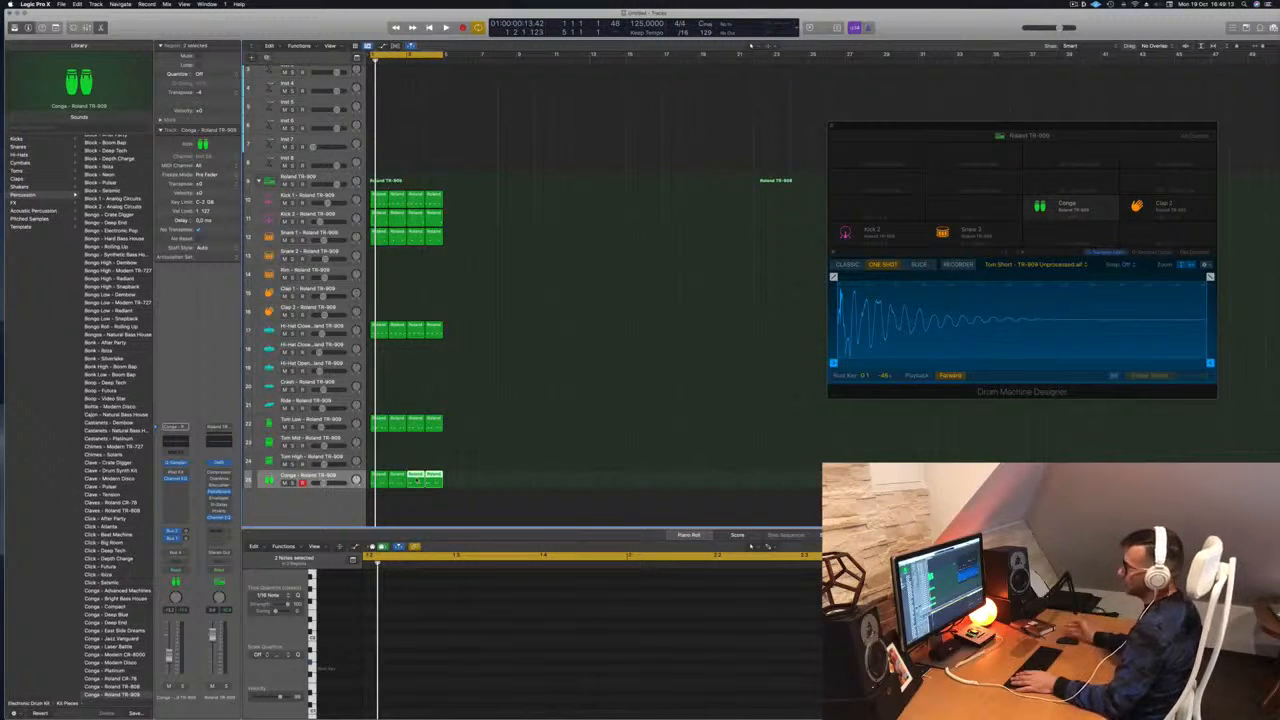
key("space")
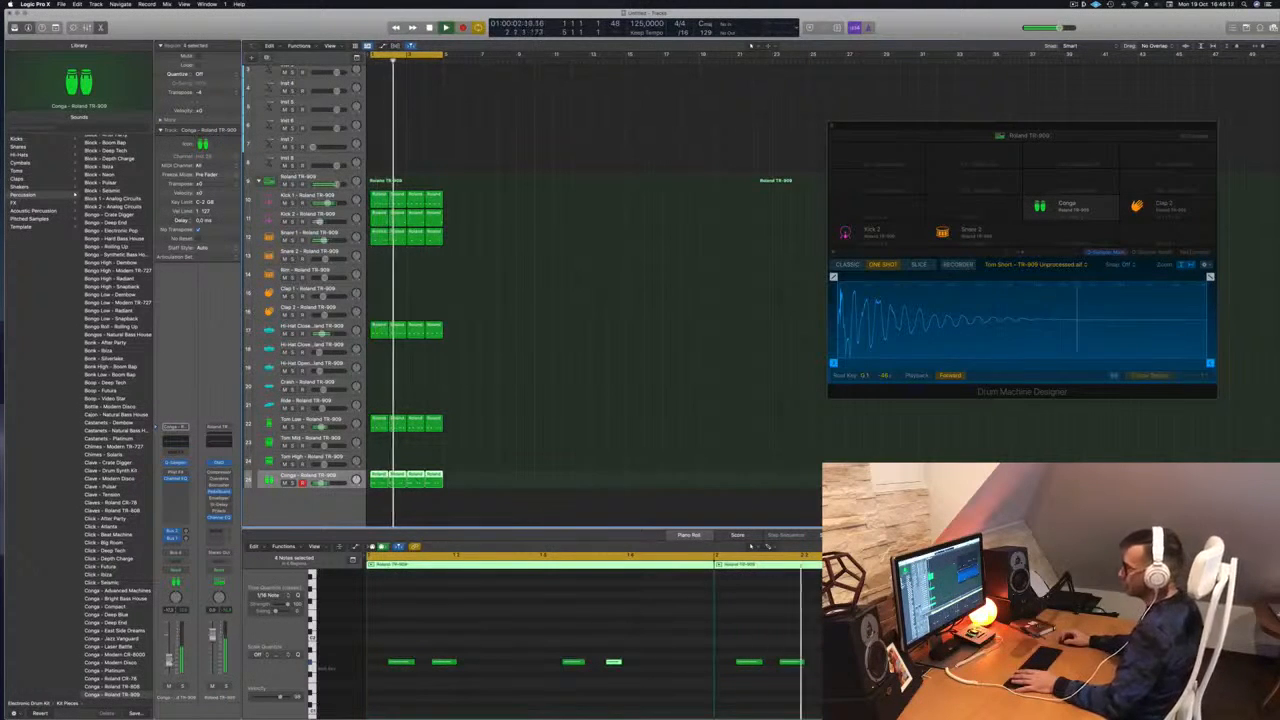
scroll(523, 406, "up", 1)
scroll(463, 309, "up", 1)
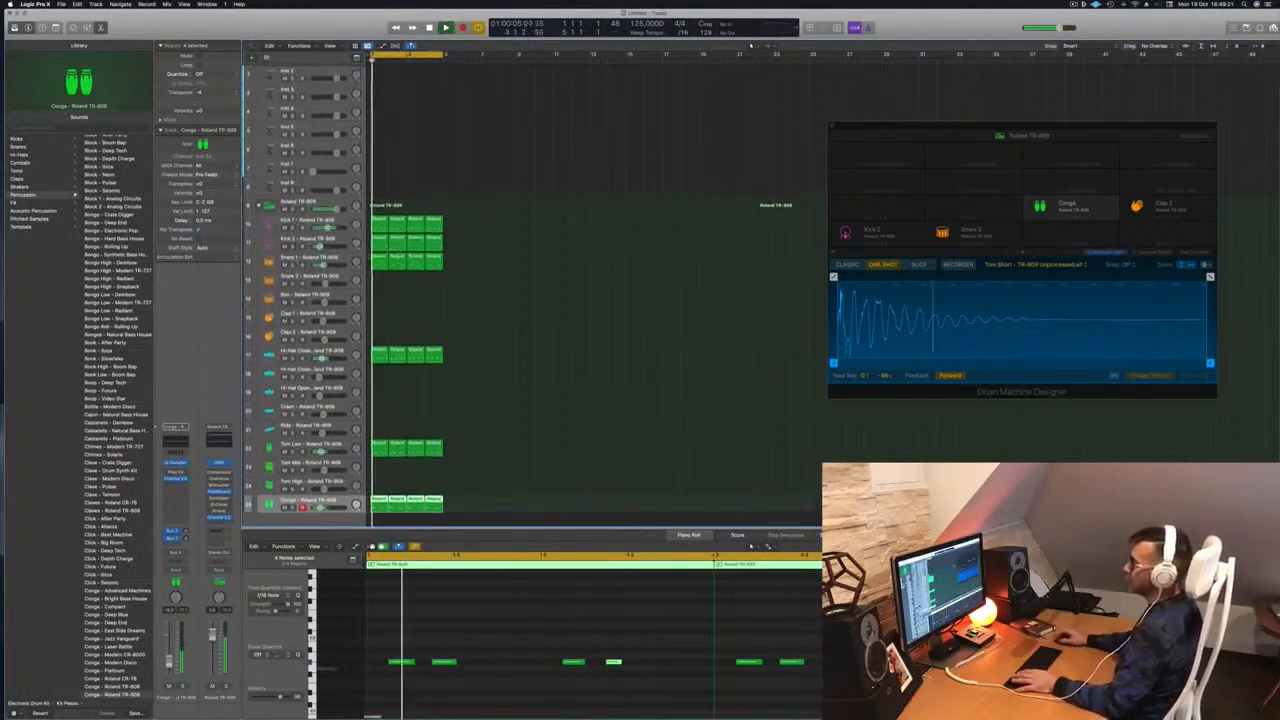
left_click(308, 259)
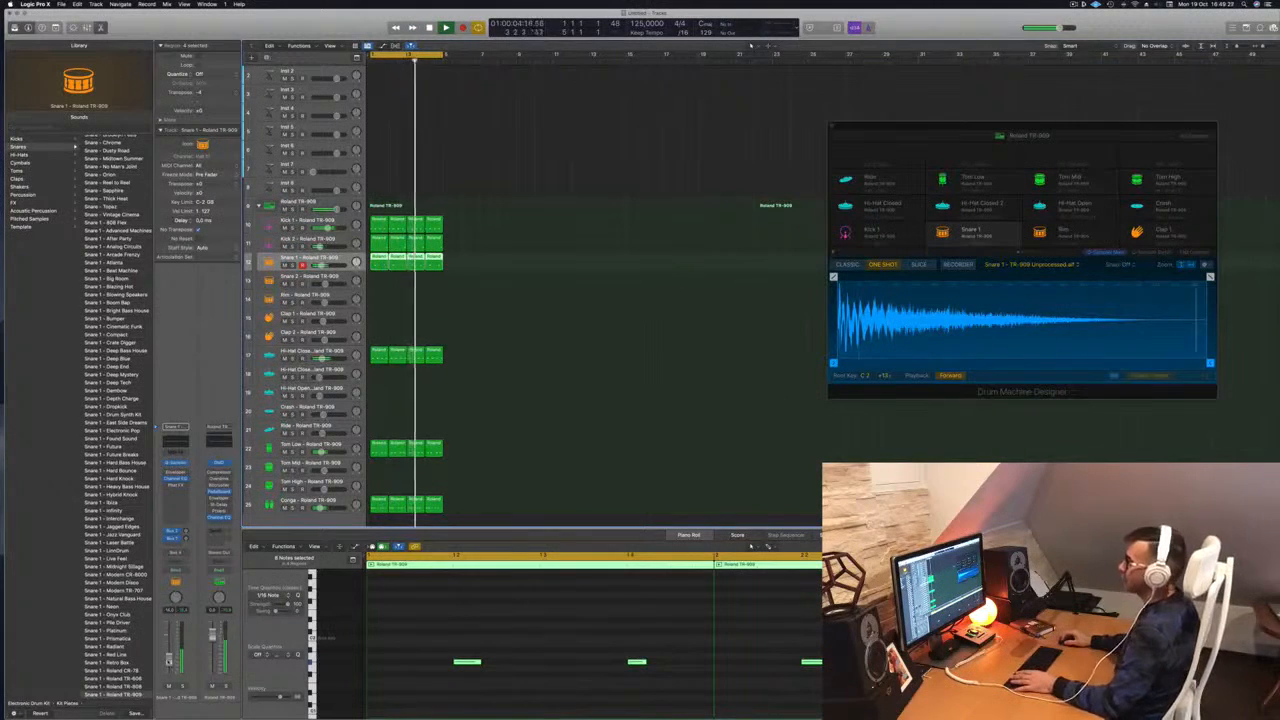
Copy the Kick 1 region onto Inst 1 and delete all but one kick note
scroll(588, 152, "up", 1)
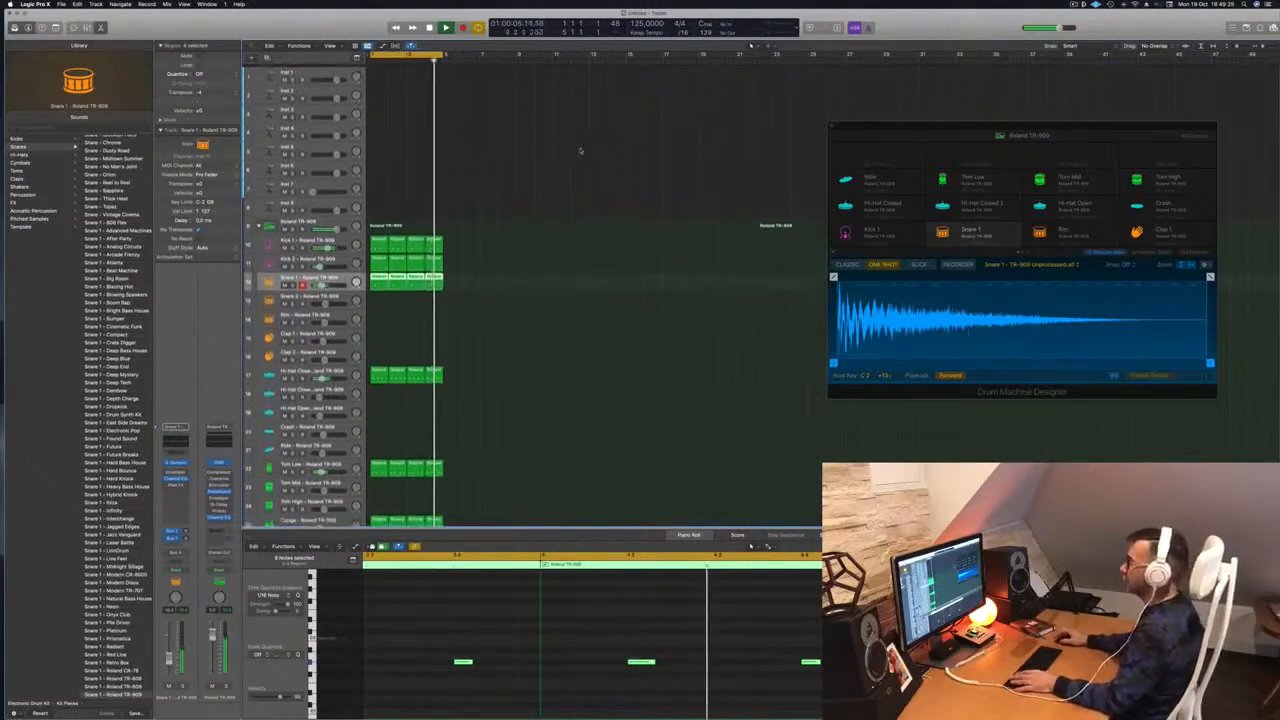
left_click(375, 375)
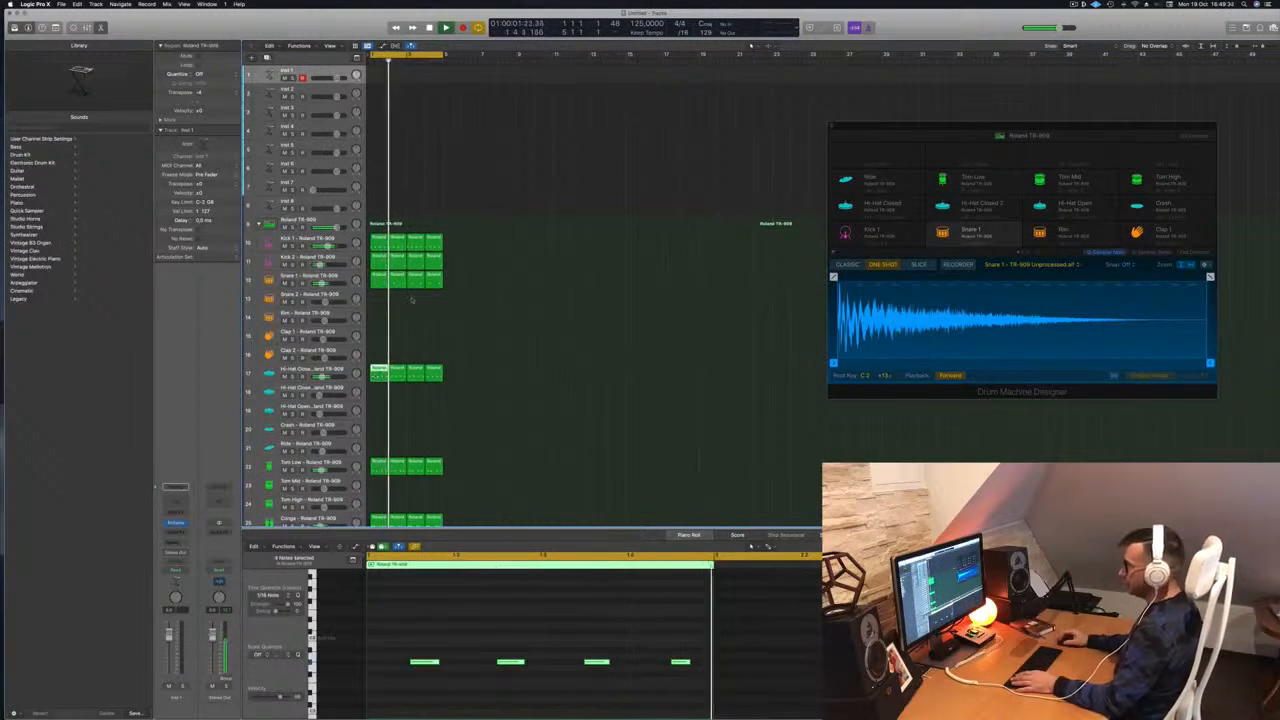
left_click(374, 240)
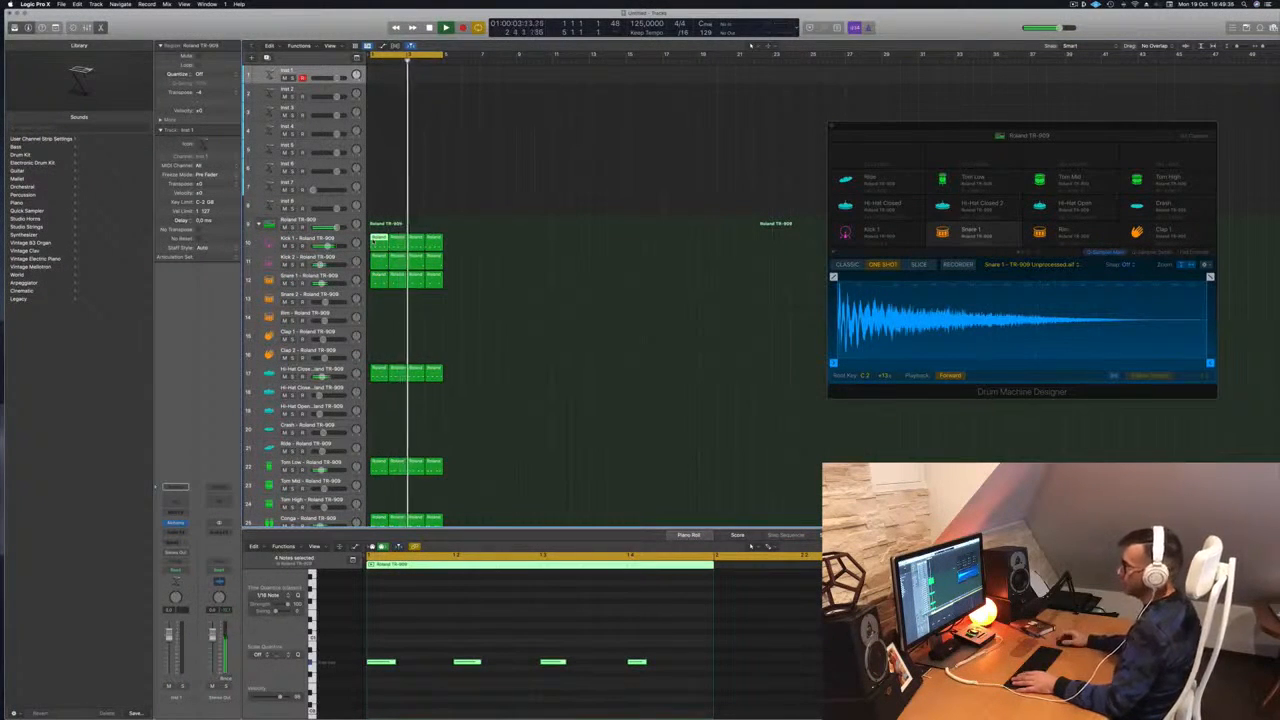
left_click_drag(374, 240, 380, 74)
key("space")
left_click_drag(594, 663, 668, 676)
key("Delete")
key("space")
key("space")
left_click_drag(478, 645, 378, 678)
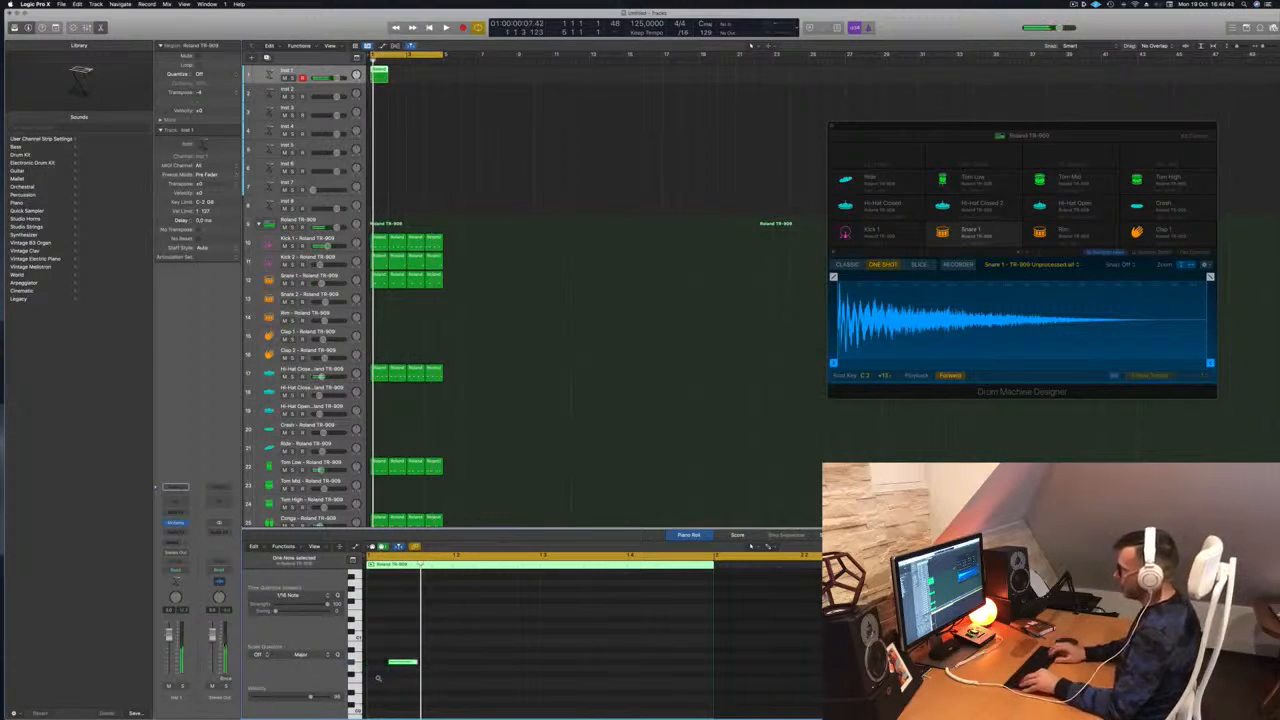
key("space")
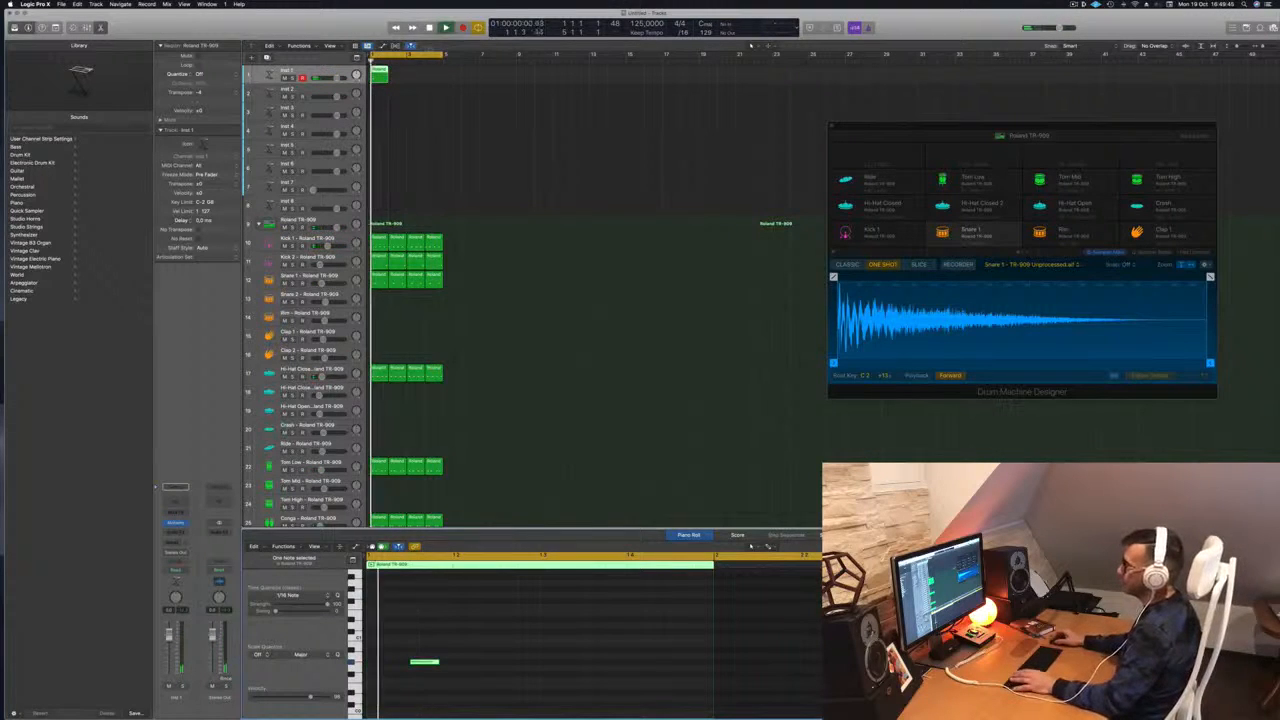
Option-drag the Inst 1 regions into bars 3–4 and bring up the track's Alchemy synth
left_click_drag(380, 74, 429, 79)
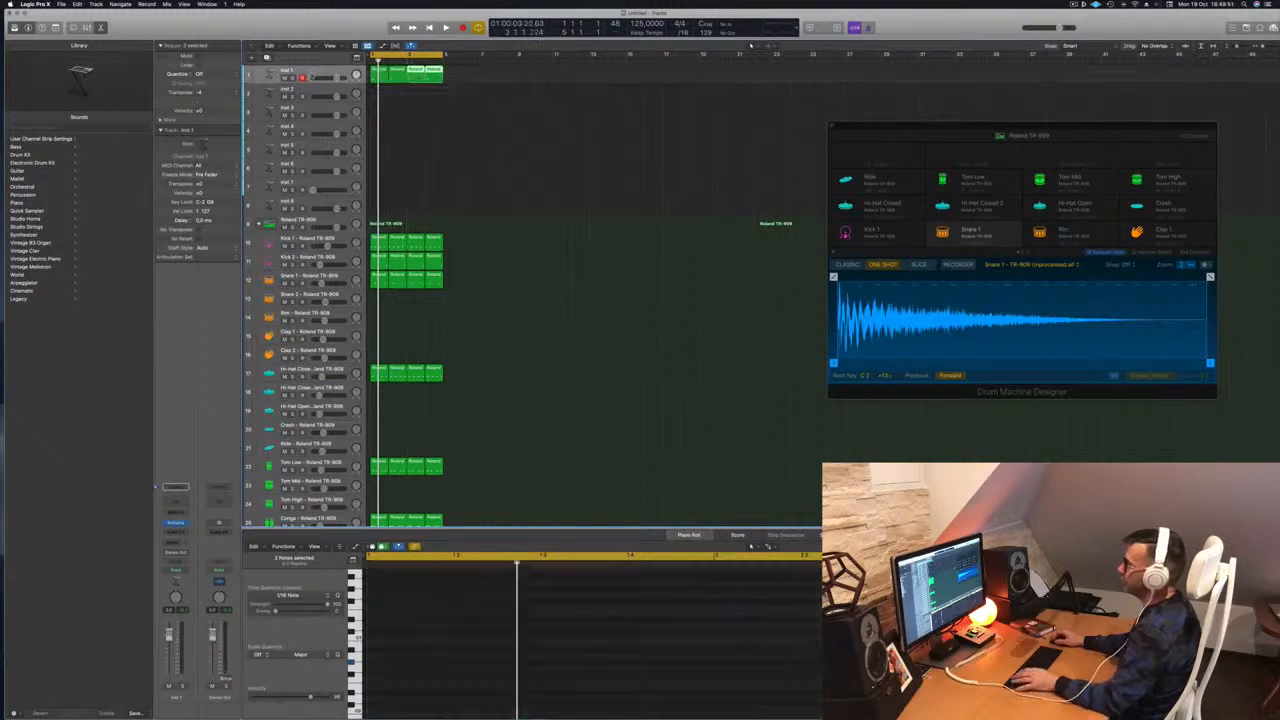
left_click(308, 71)
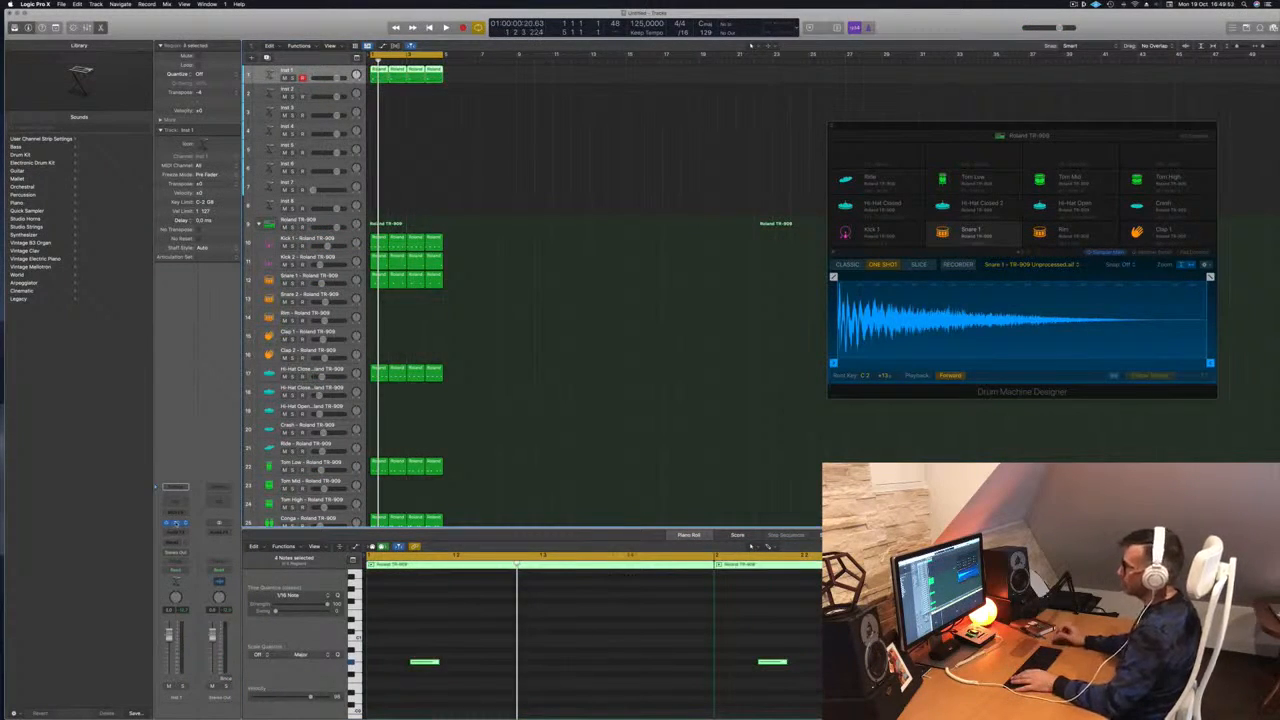
left_click(175, 523)
left_click_drag(684, 129, 693, 128)
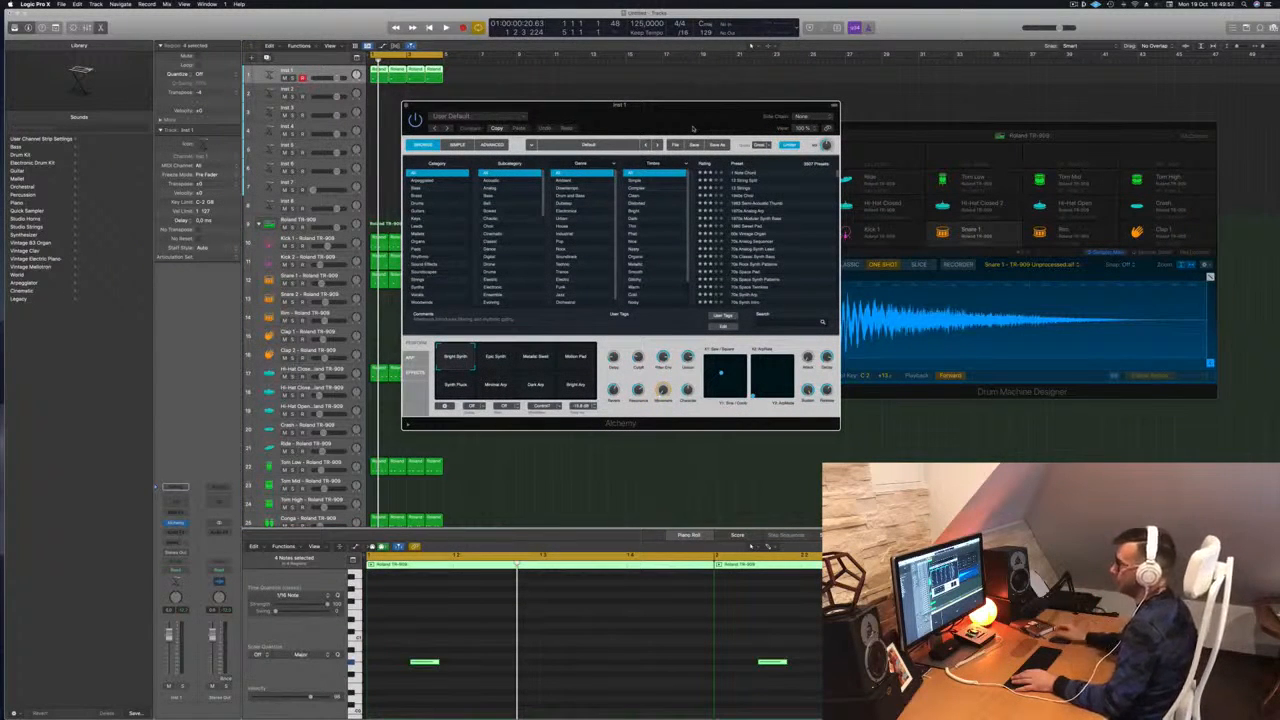
Pick the Analogue Happiness preset from Alchemy's Bass category and play the loop to hear it
left_click(420, 188)
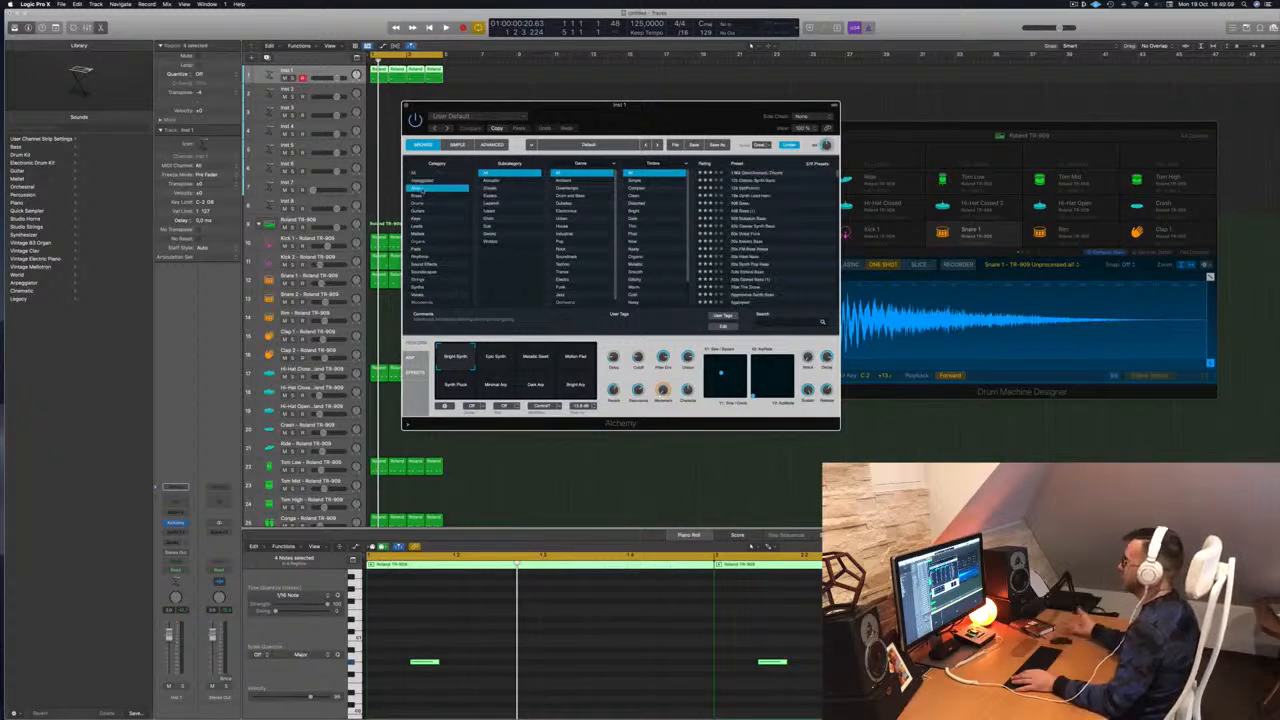
scroll(790, 245, "down", 10)
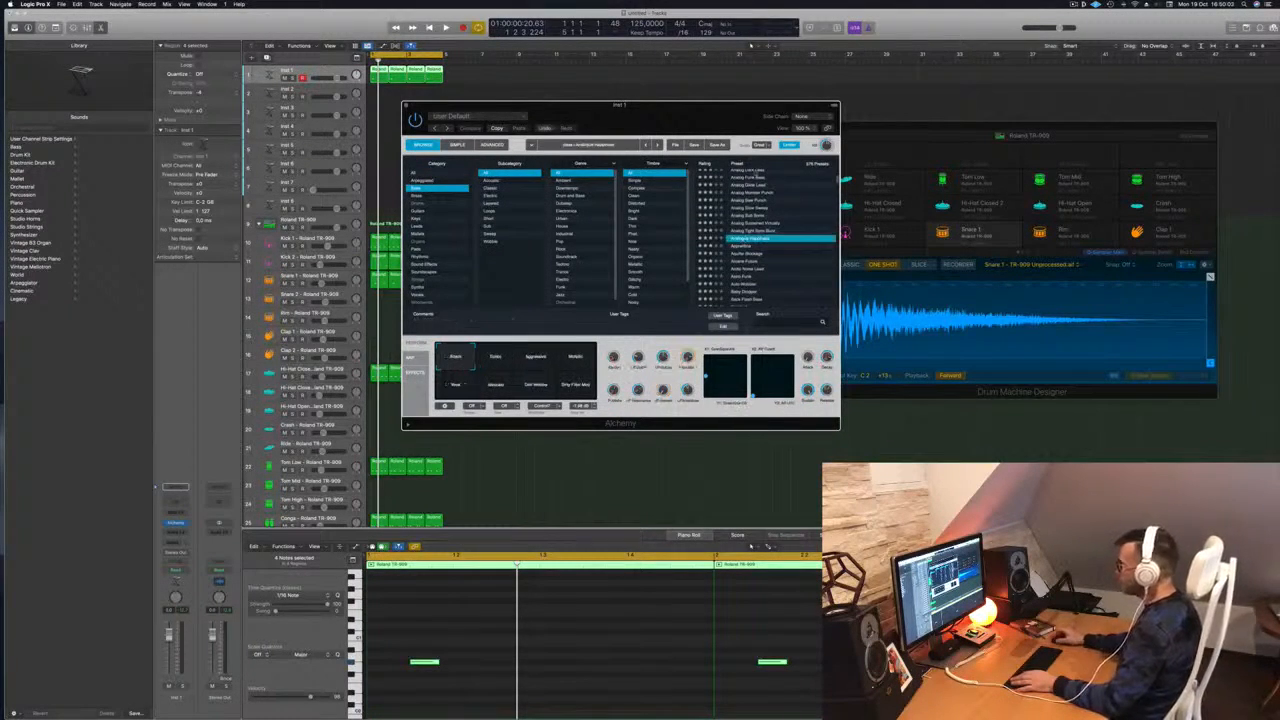
left_click_drag(689, 118, 847, 141)
key("space")
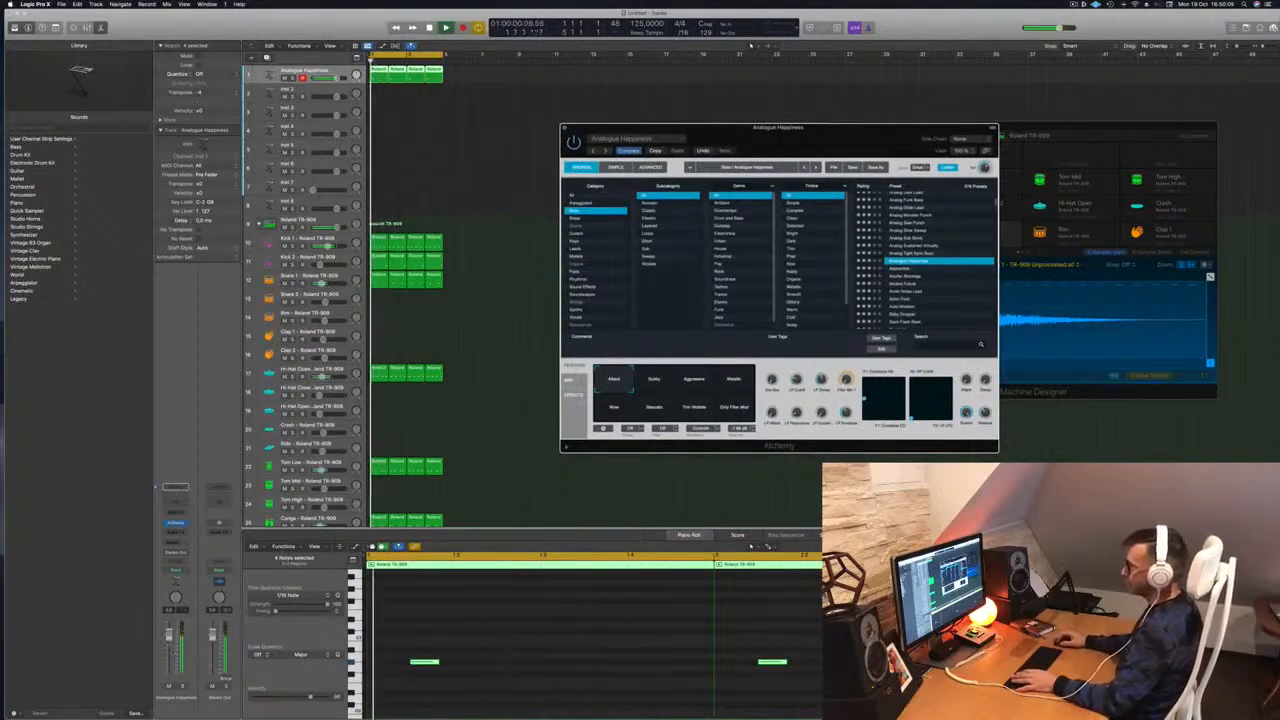
left_click(480, 661)
key("space")
key("space")
key("space")
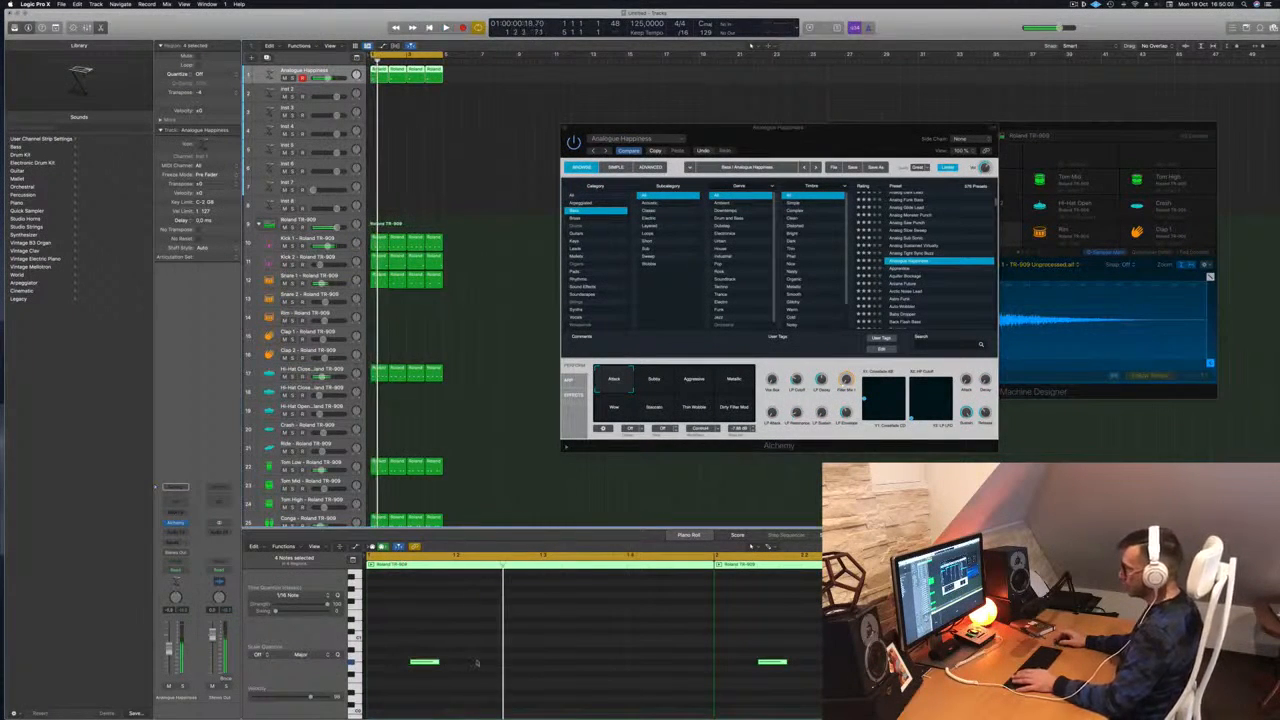
left_click(480, 661)
key("space")
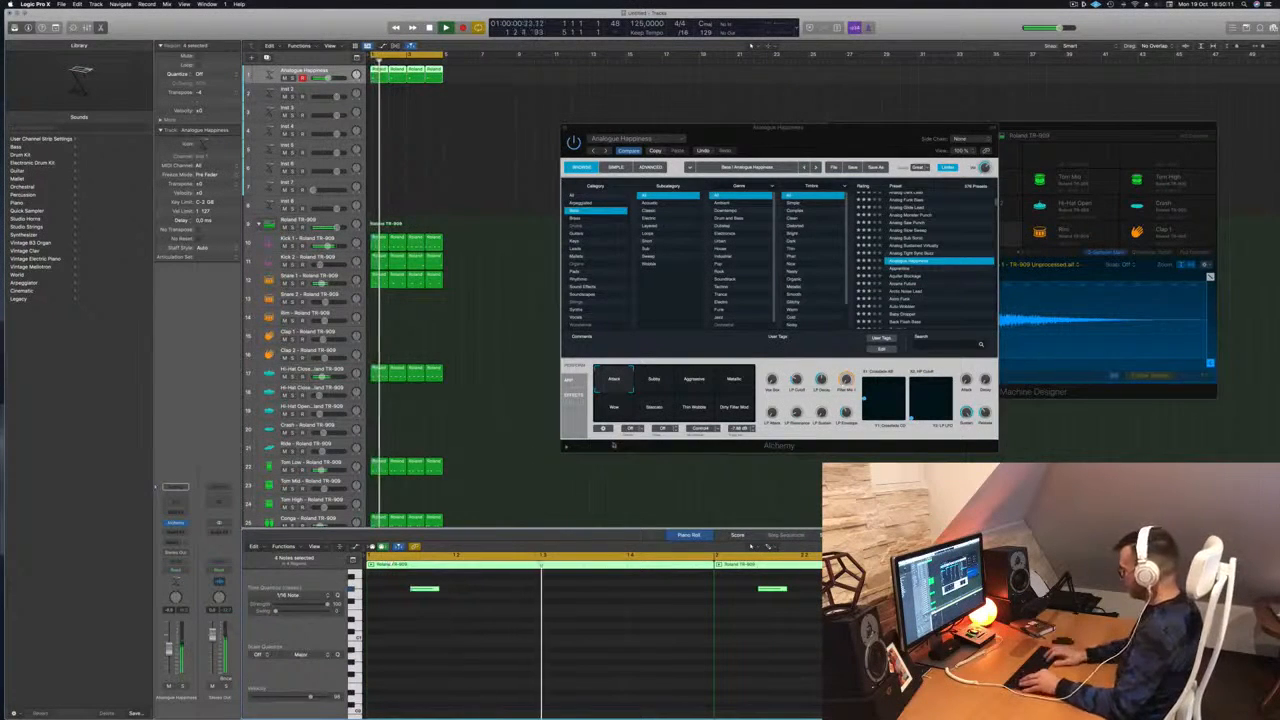
left_click_drag(780, 128, 698, 161)
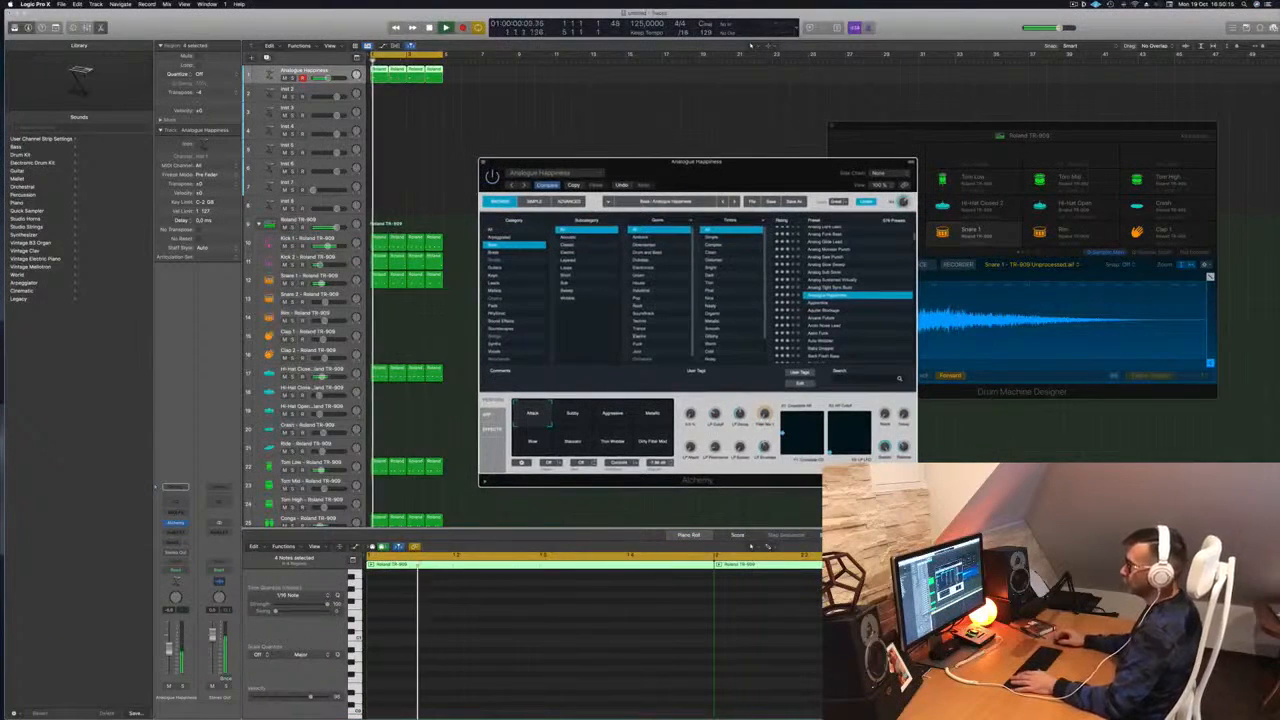
left_click(169, 648)
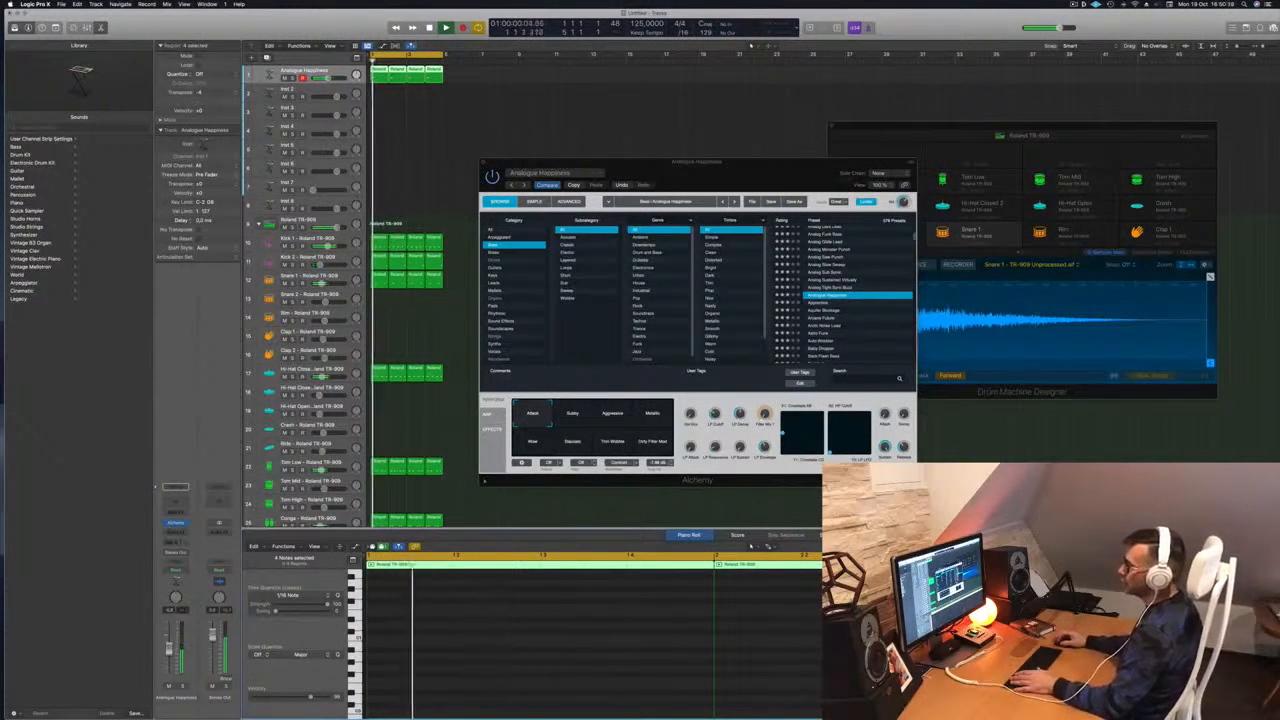
left_click(175, 541)
Send the bass to an unused bus and insert a stereo Tape Delay on the Aux 4 return
mouse_move(190, 553)
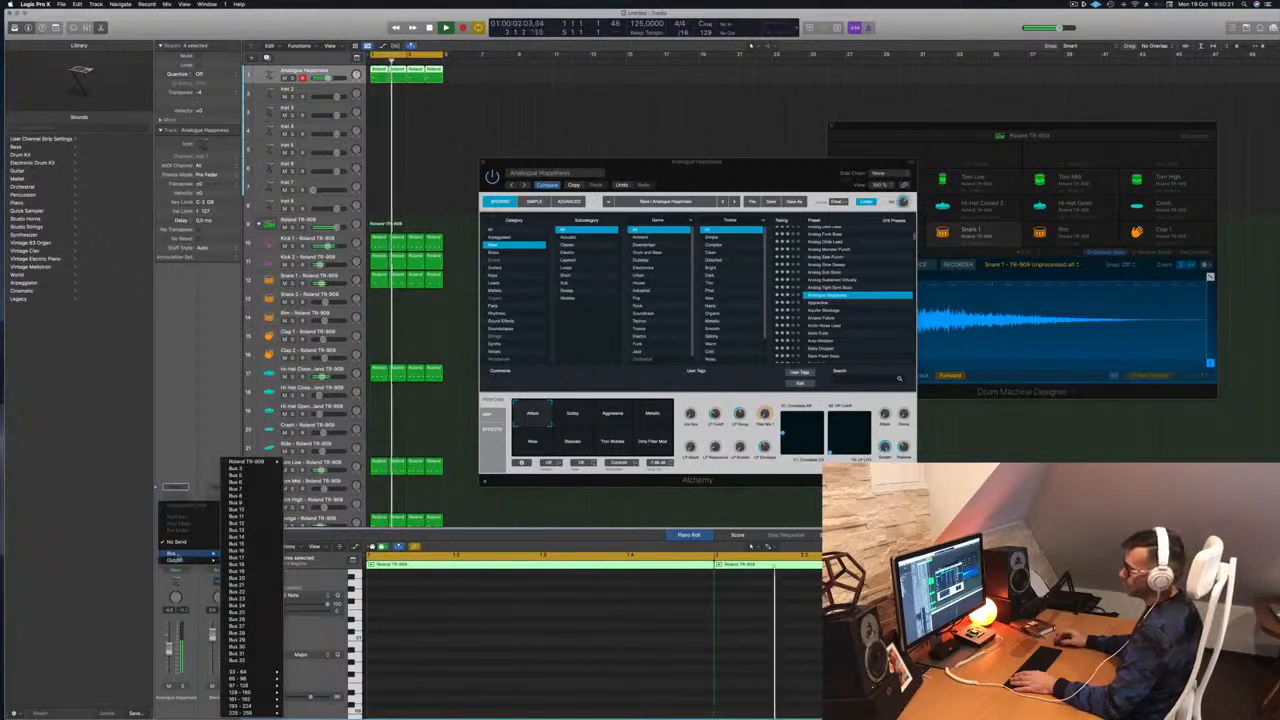
left_click(256, 470)
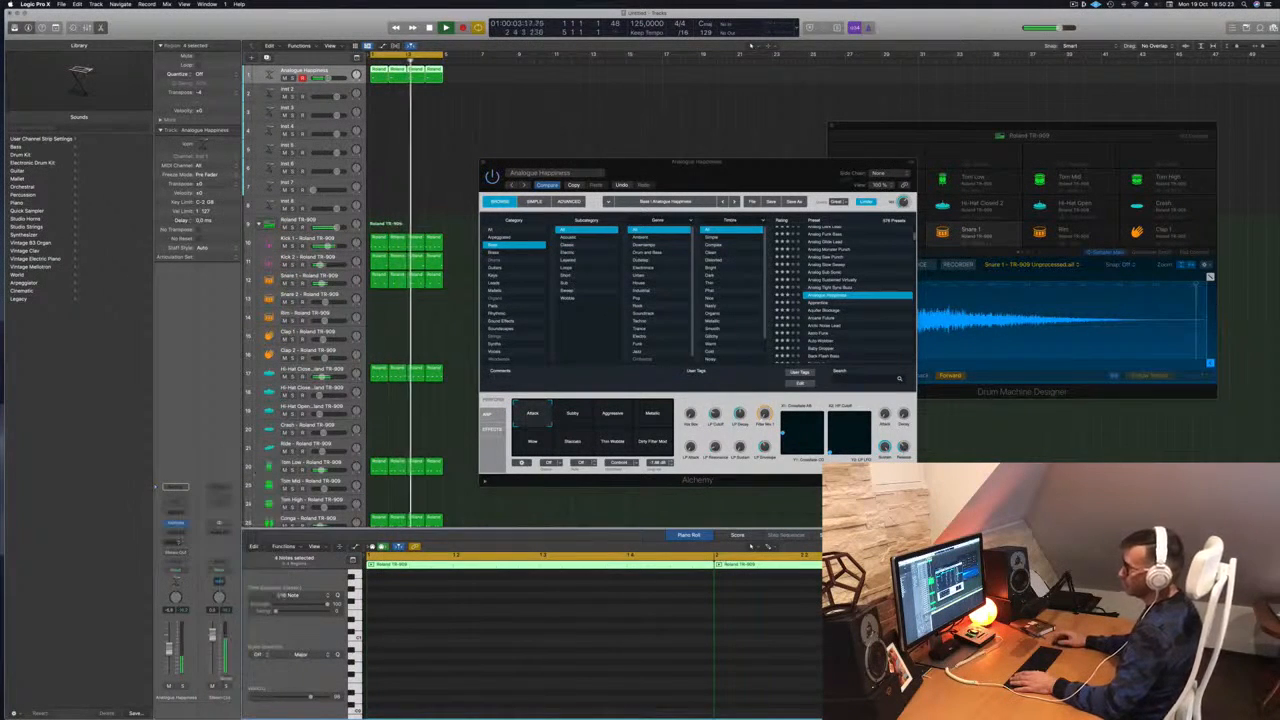
left_click(218, 527)
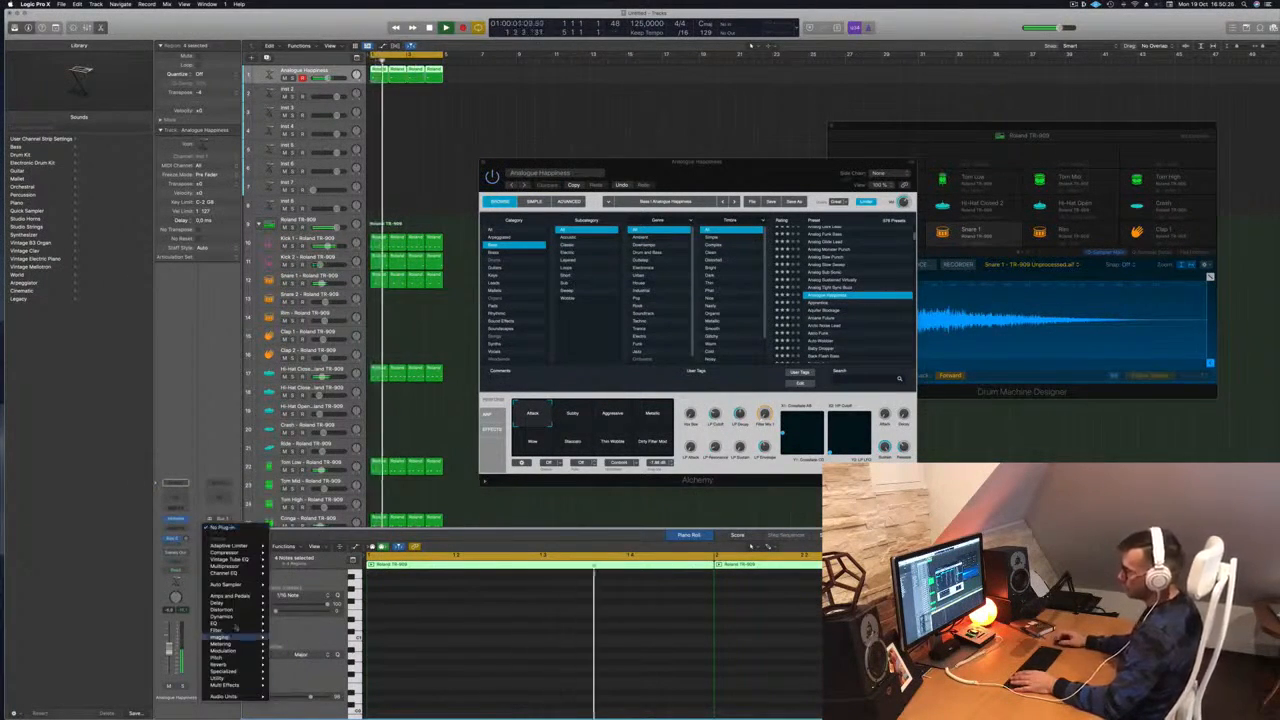
mouse_move(236, 625)
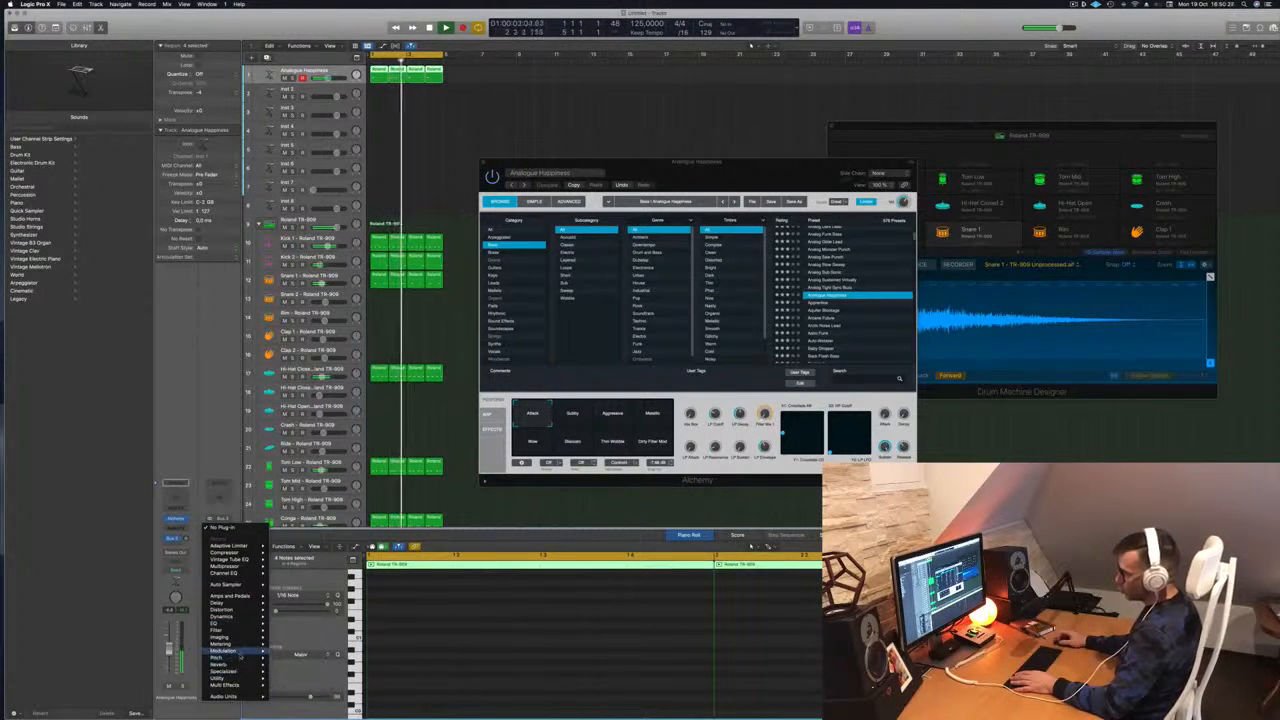
mouse_move(300, 631)
left_click(350, 631)
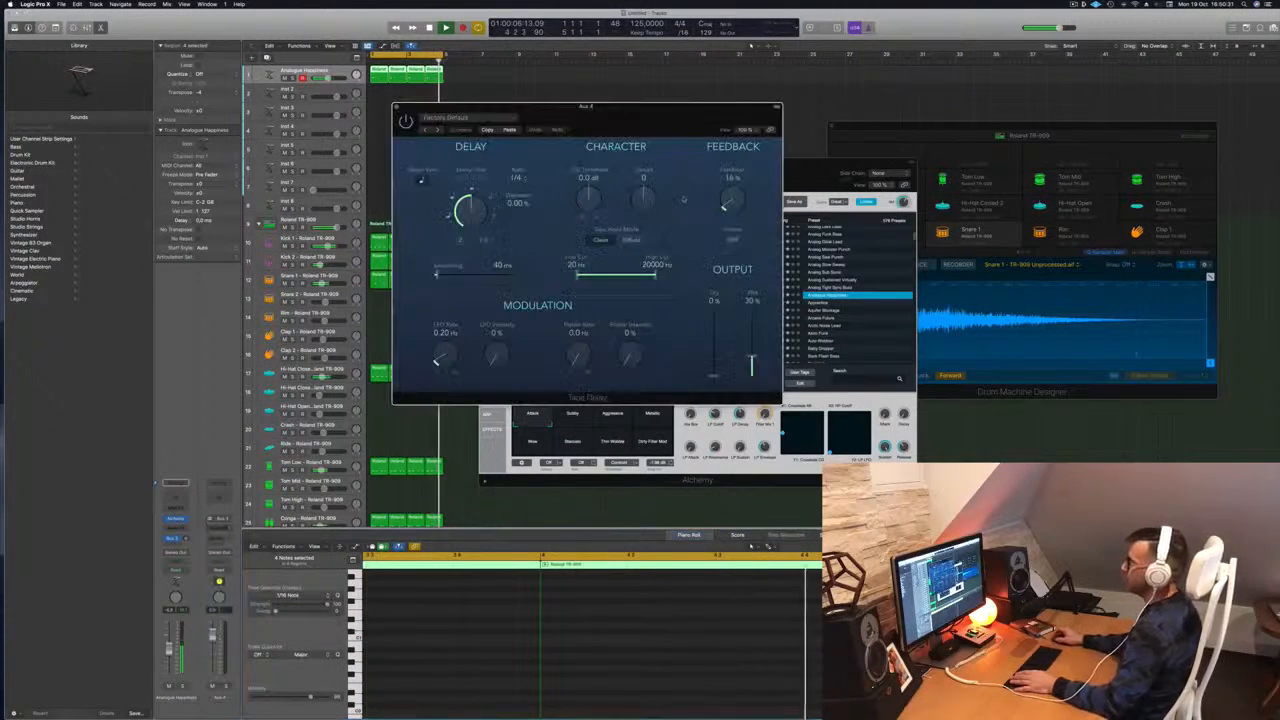
left_click_drag(723, 117, 786, 116)
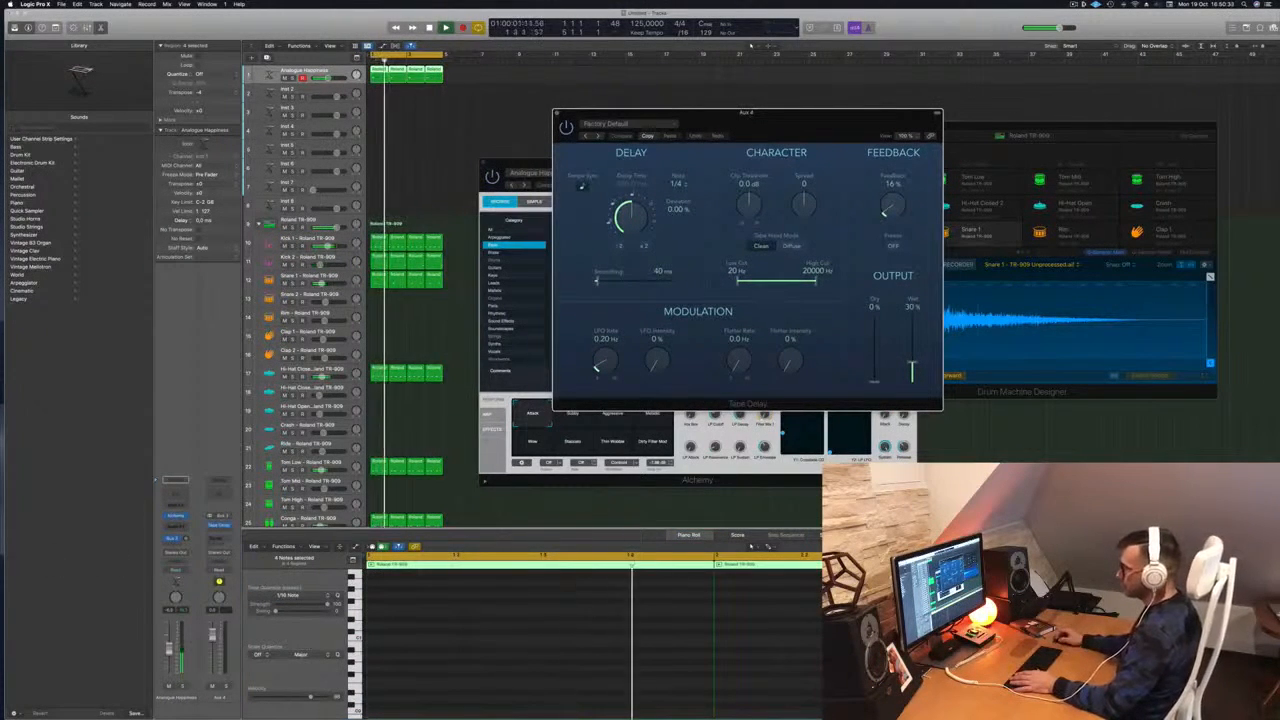
key("space")
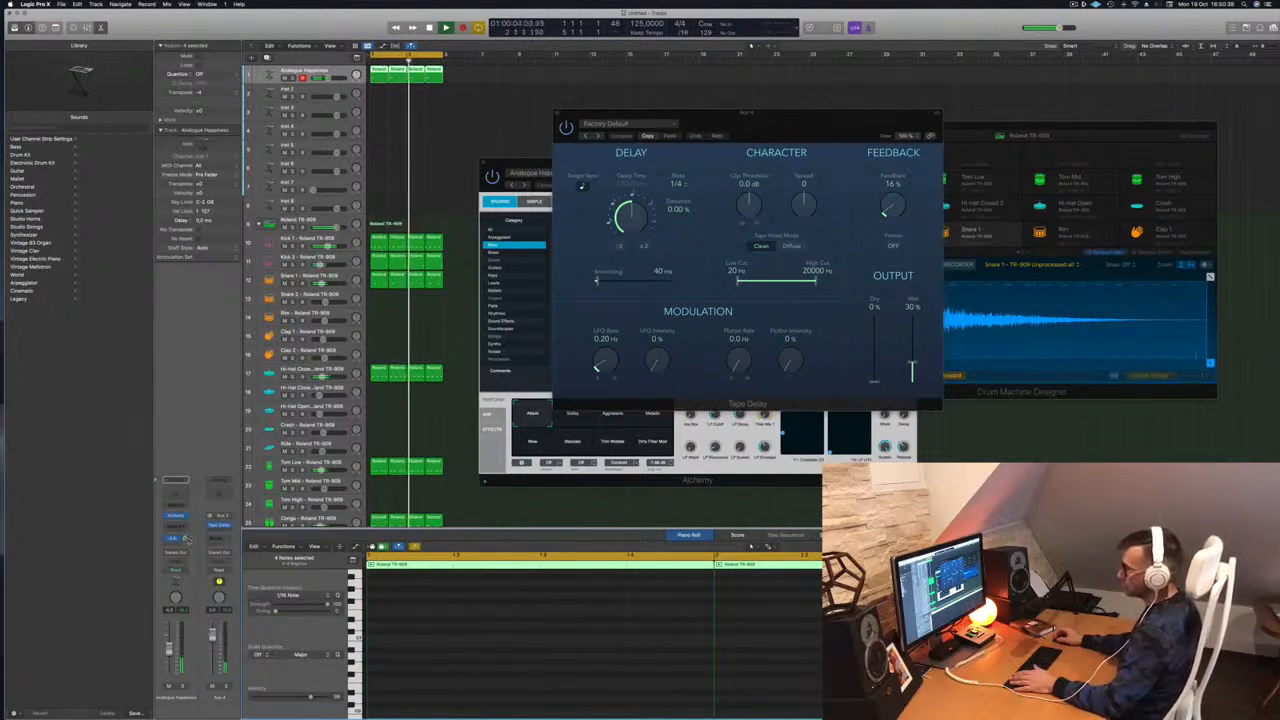
left_click_drag(814, 131, 808, 131)
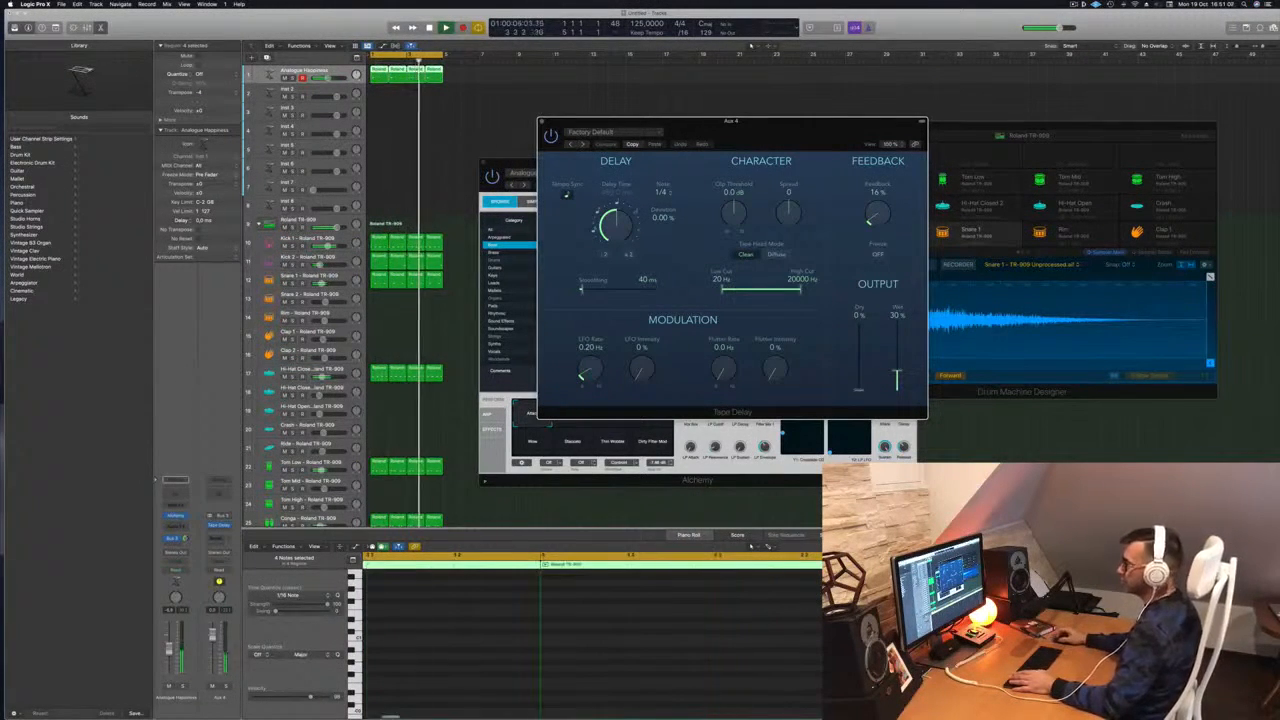
Add a second bass send to a new bus and insert a stereo ChromaVerb on Aux 5
left_click(173, 538)
mouse_move(185, 555)
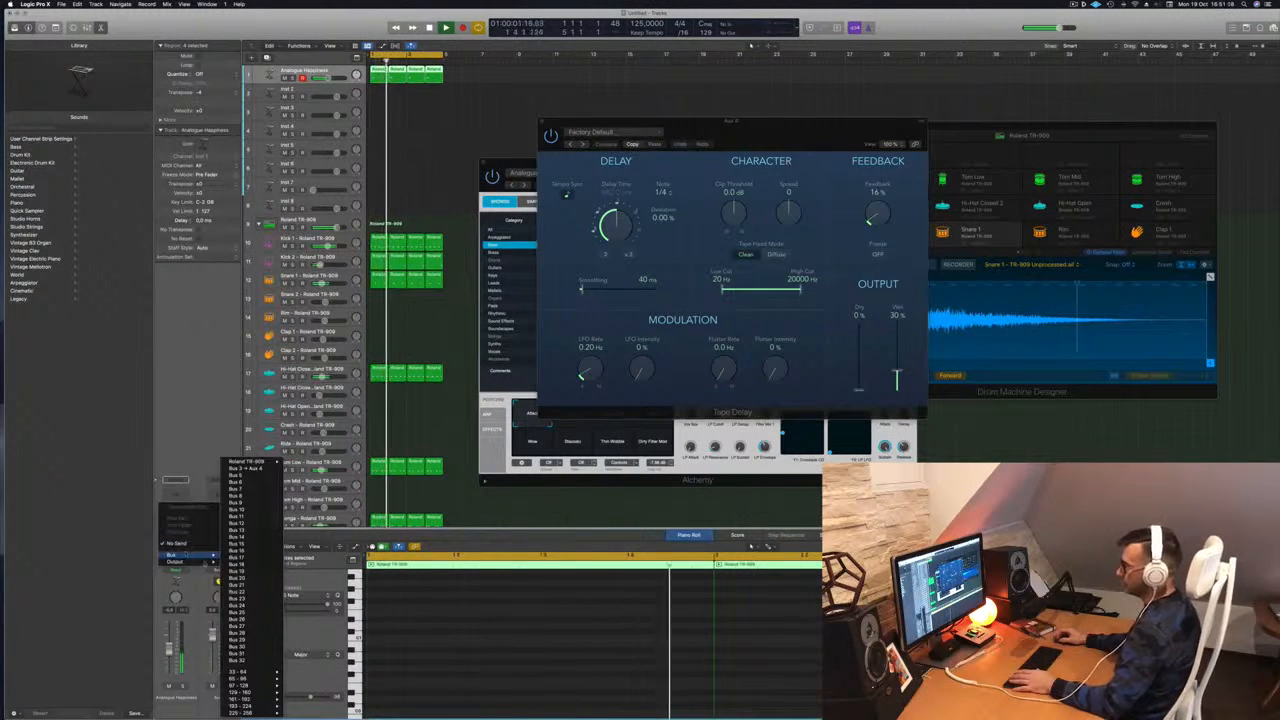
left_click(250, 470)
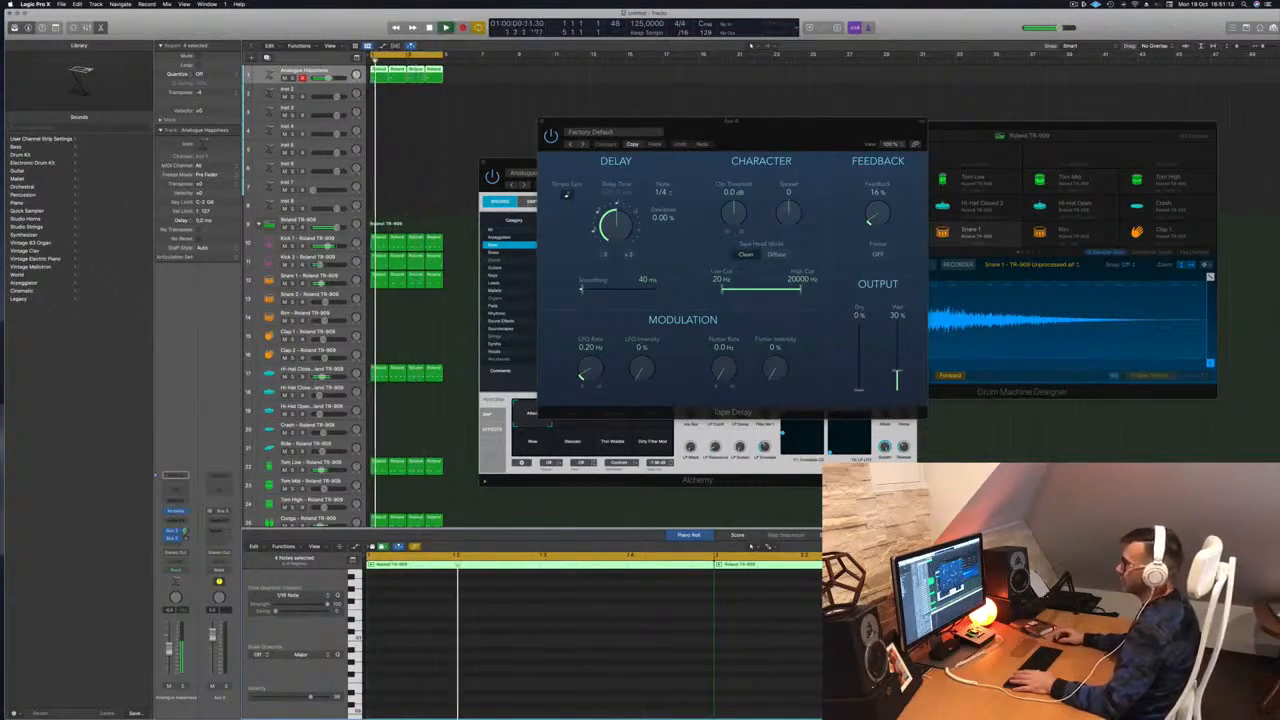
left_click(221, 521)
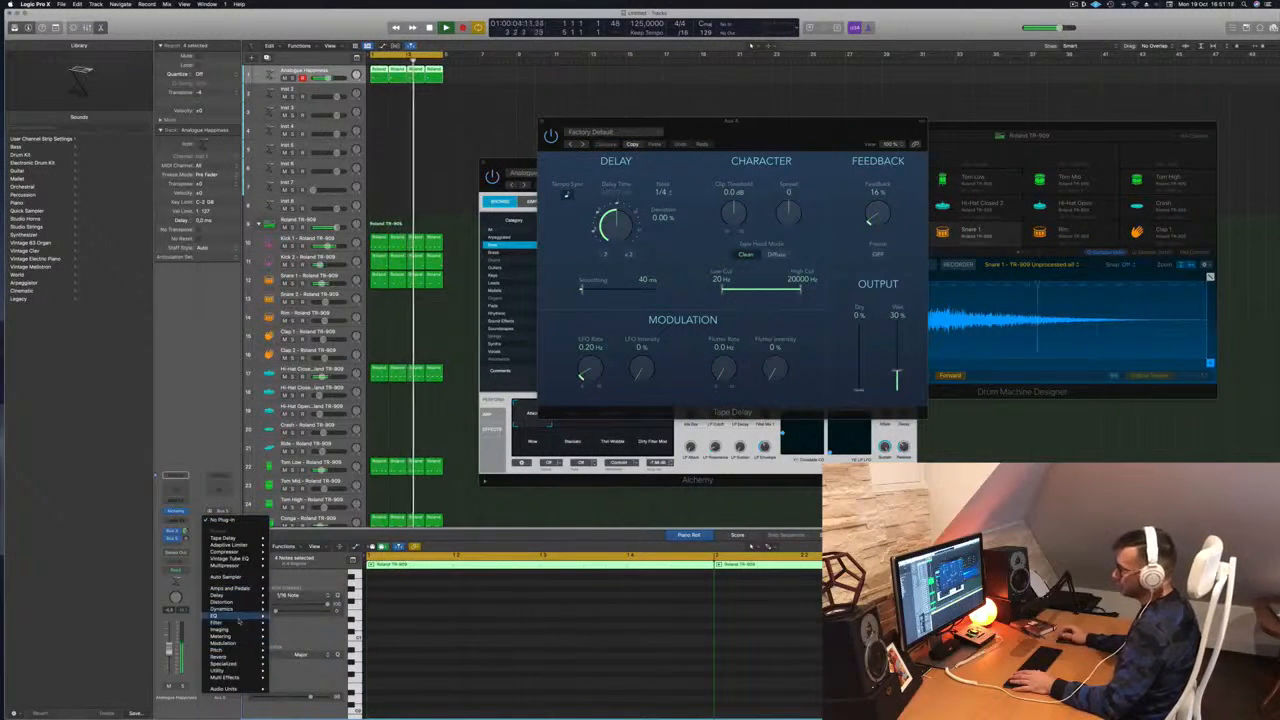
mouse_move(248, 662)
mouse_move(305, 657)
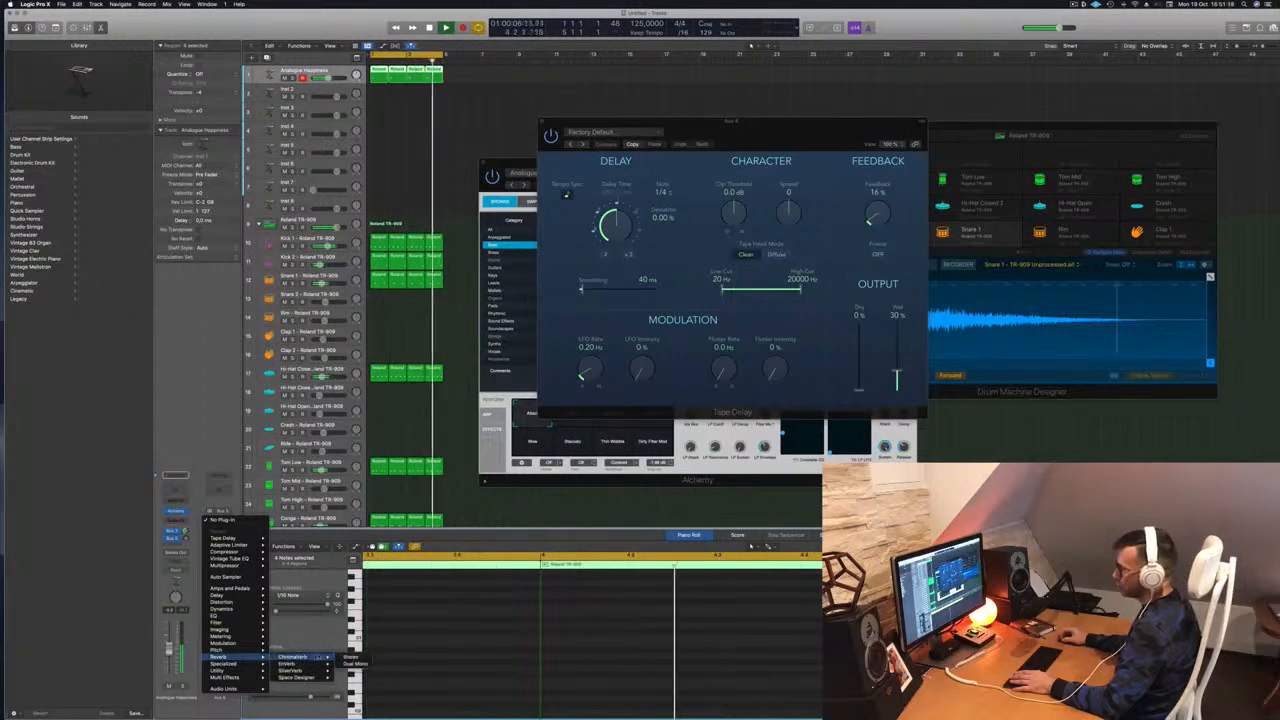
left_click(352, 657)
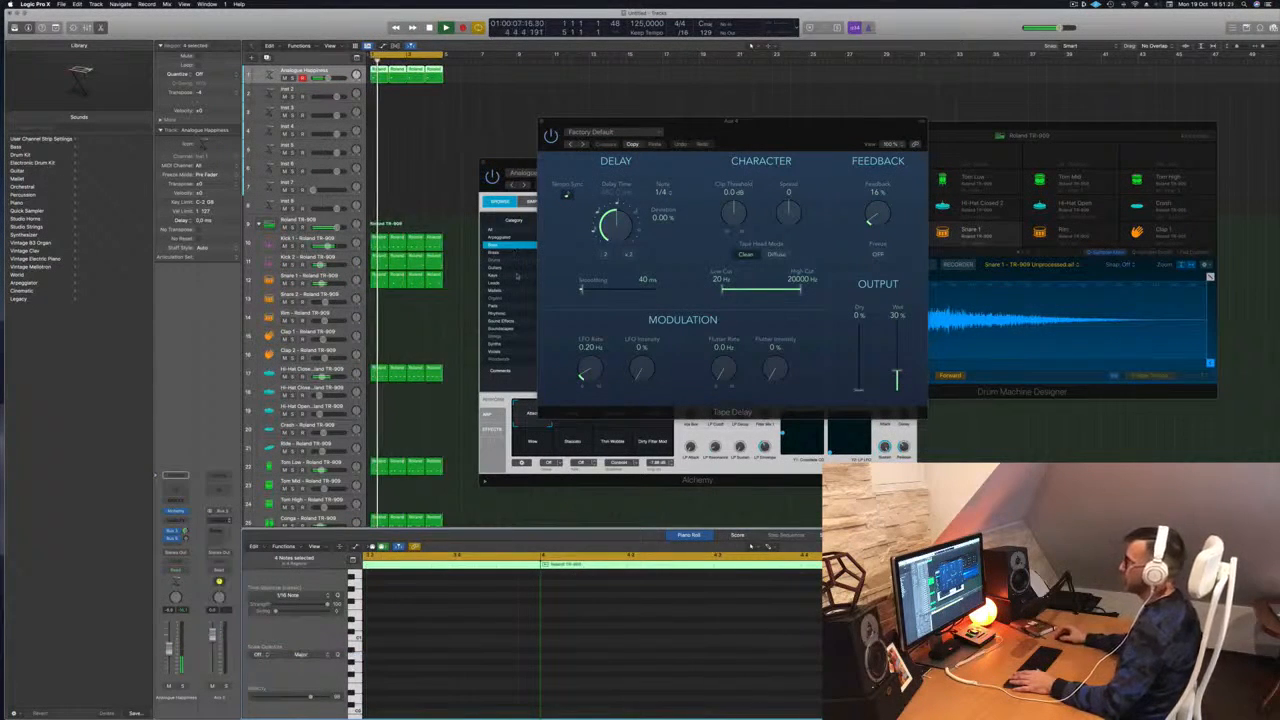
Increase the ChromaVerb's room Size and lengthen its Decay time
left_click_drag(659, 104, 673, 100)
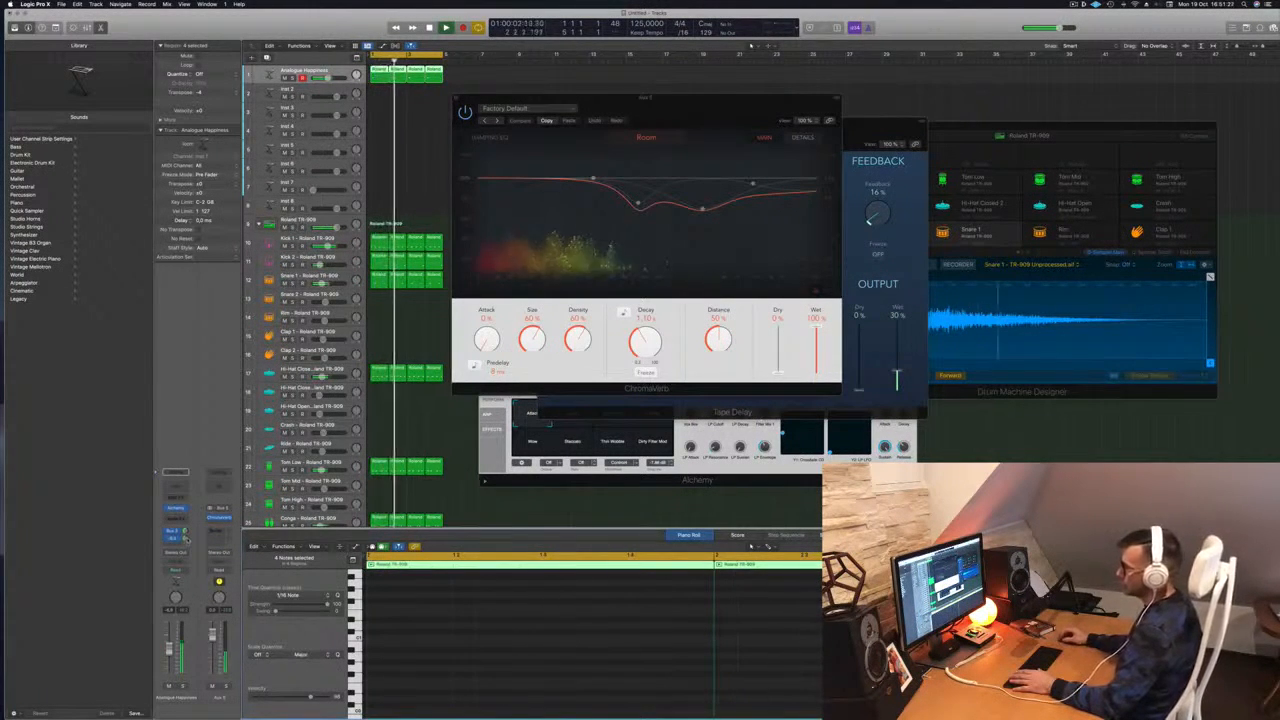
left_click_drag(628, 110, 601, 107)
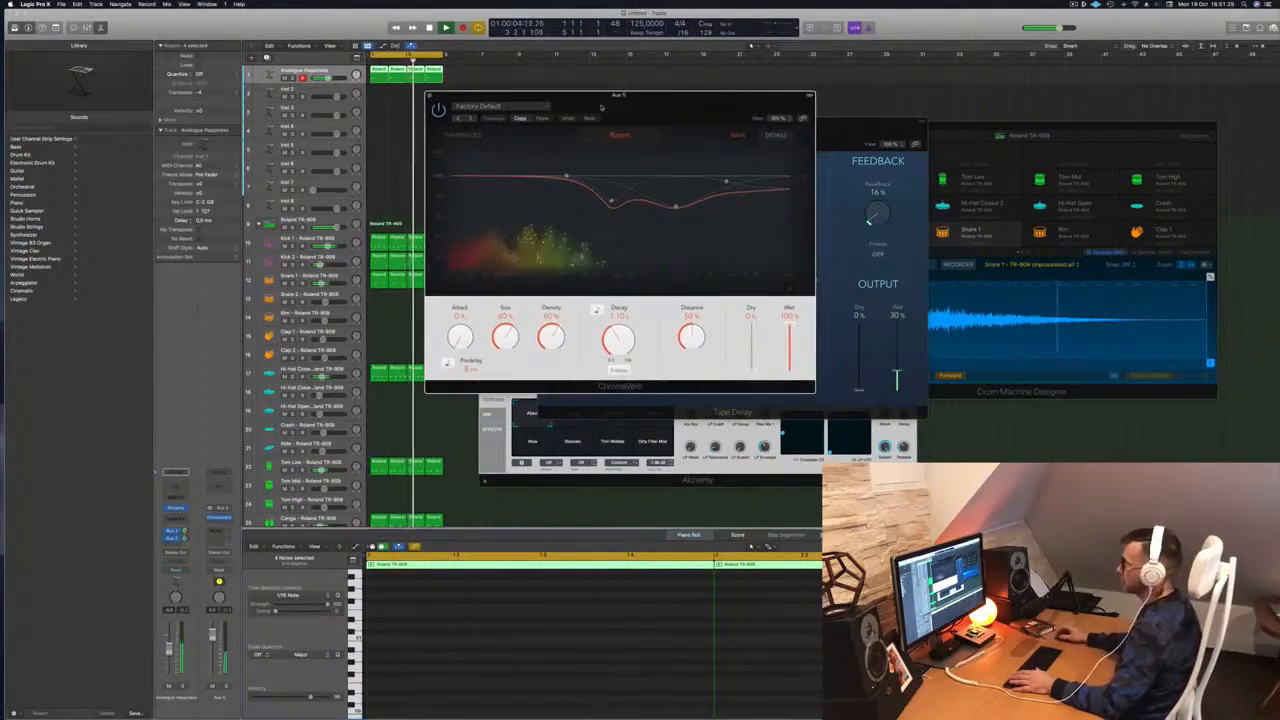
left_click_drag(505, 340, 506, 328)
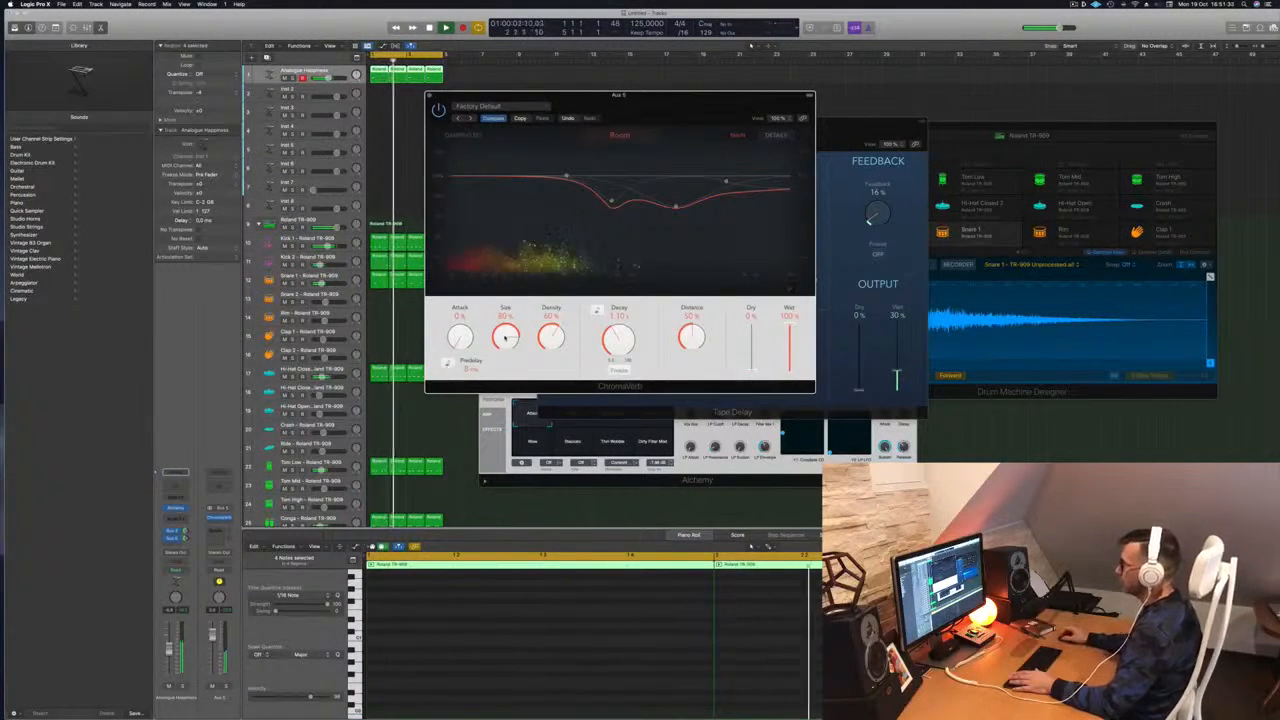
mouse_move(621, 342)
left_mouse_down()
mouse_move(621, 320)
mouse_move(620, 356)
mouse_move(620, 345)
left_mouse_up()
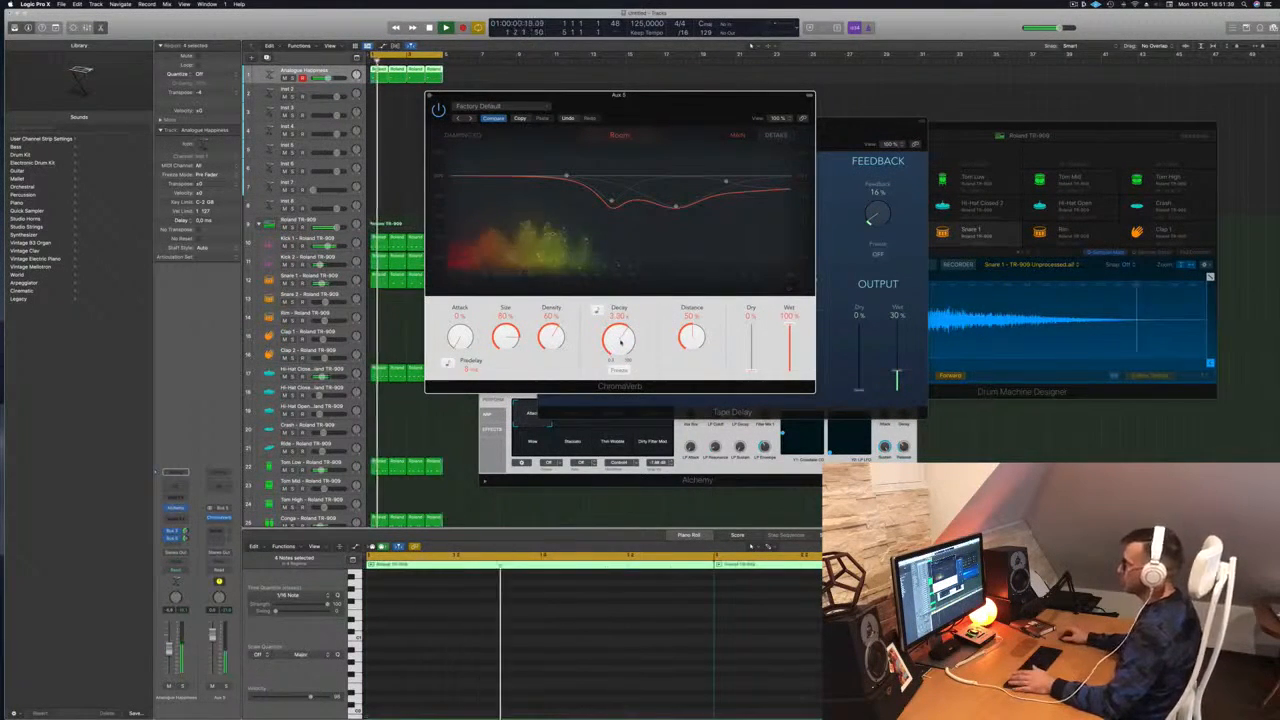
left_click_drag(703, 93, 827, 84)
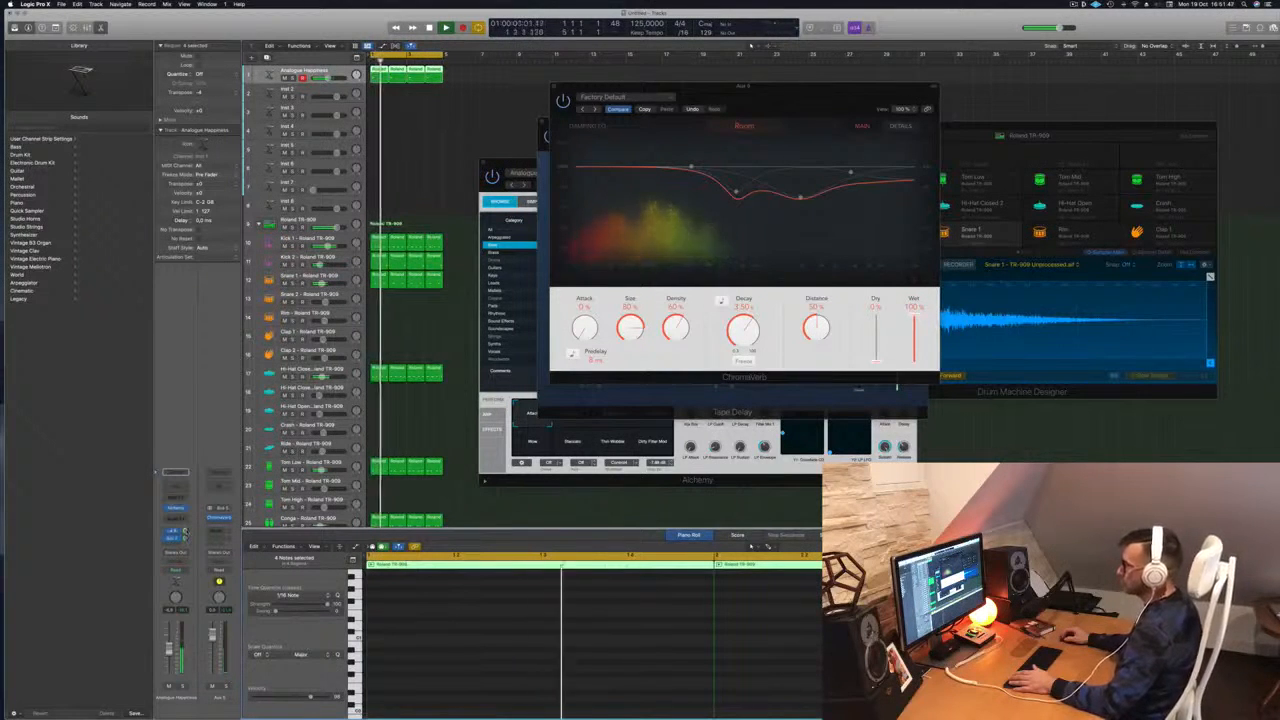
left_click_drag(881, 91, 1021, 81)
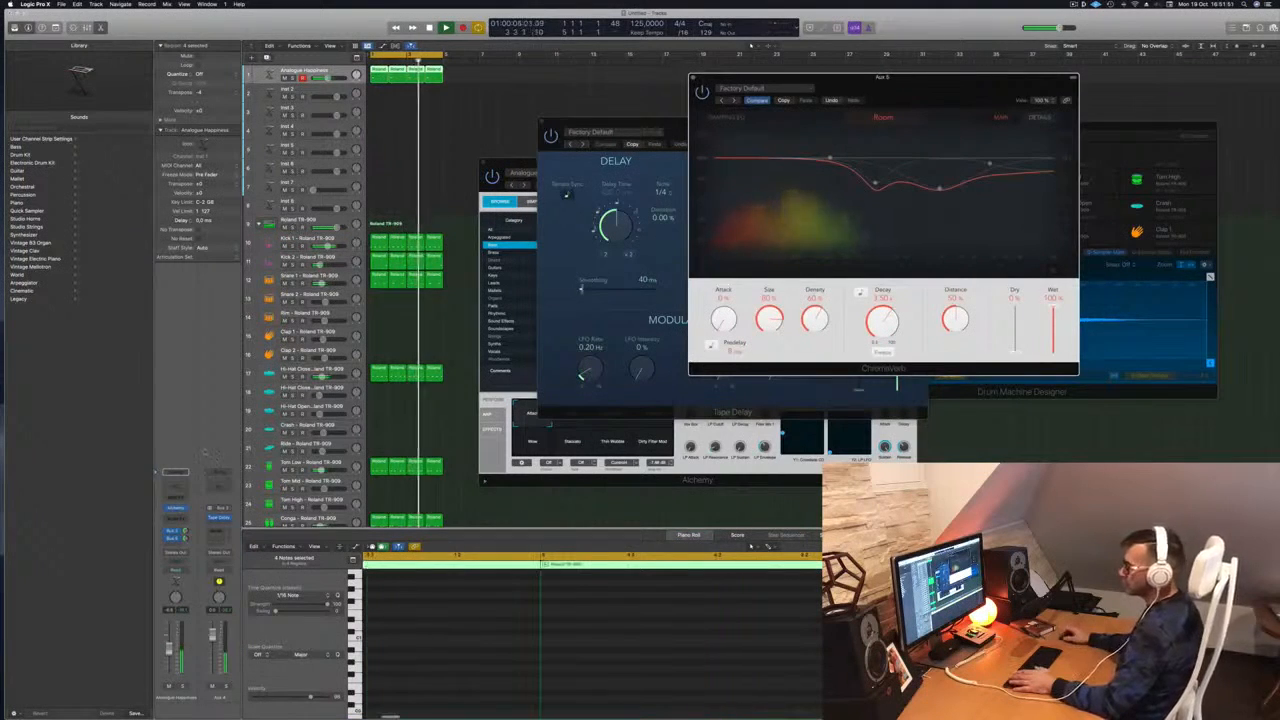
left_click(177, 518)
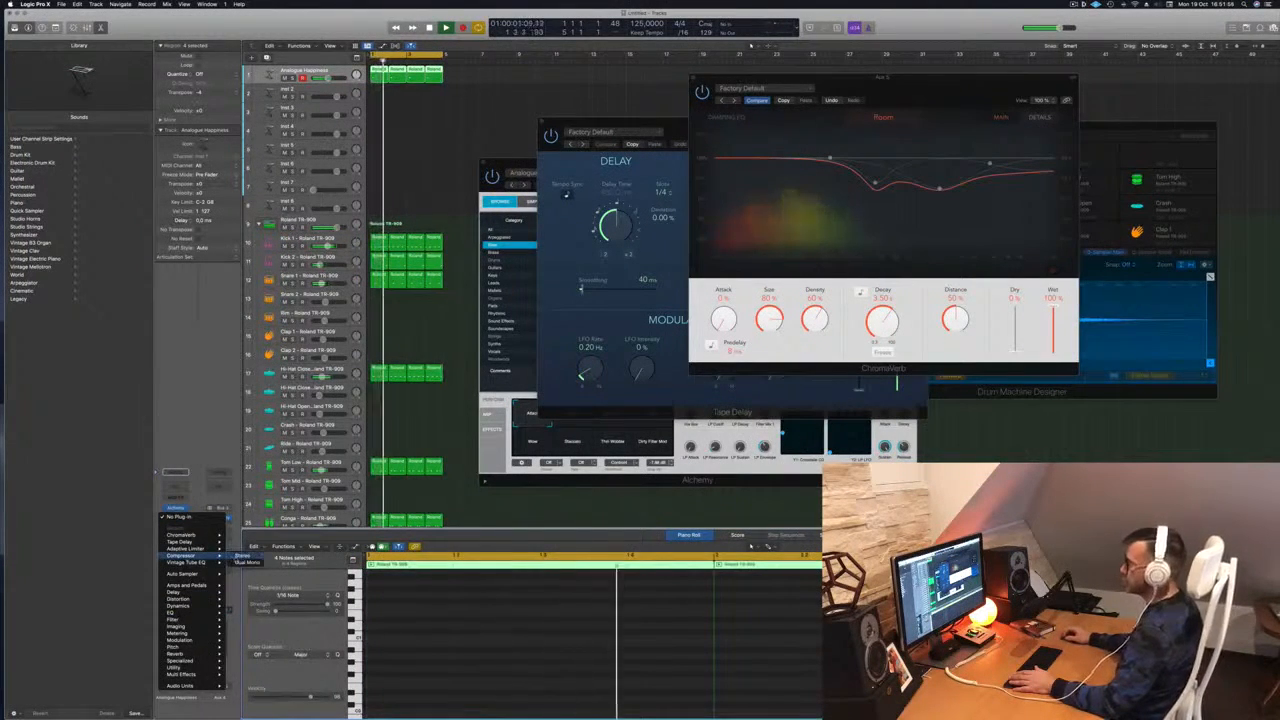
Insert a Compressor on the bass channel, side-chain it to Kick 1 (Inst 9), and close it
left_click(183, 555)
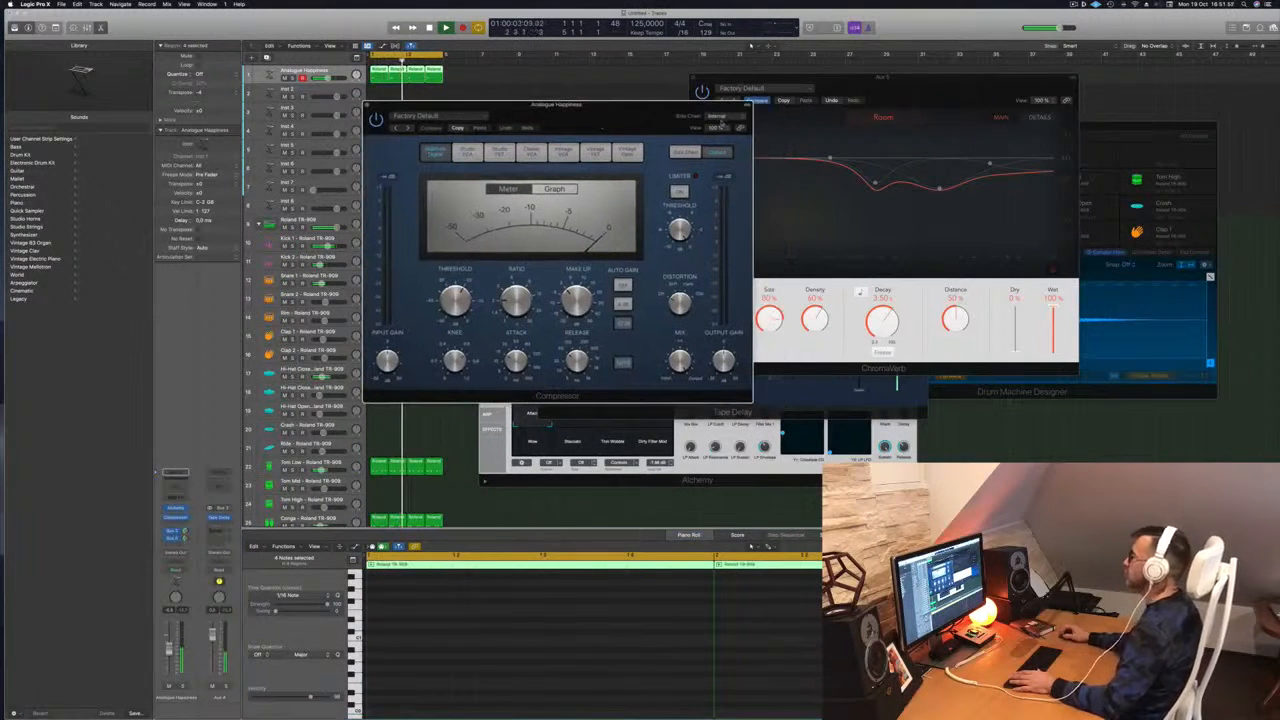
mouse_move(714, 134)
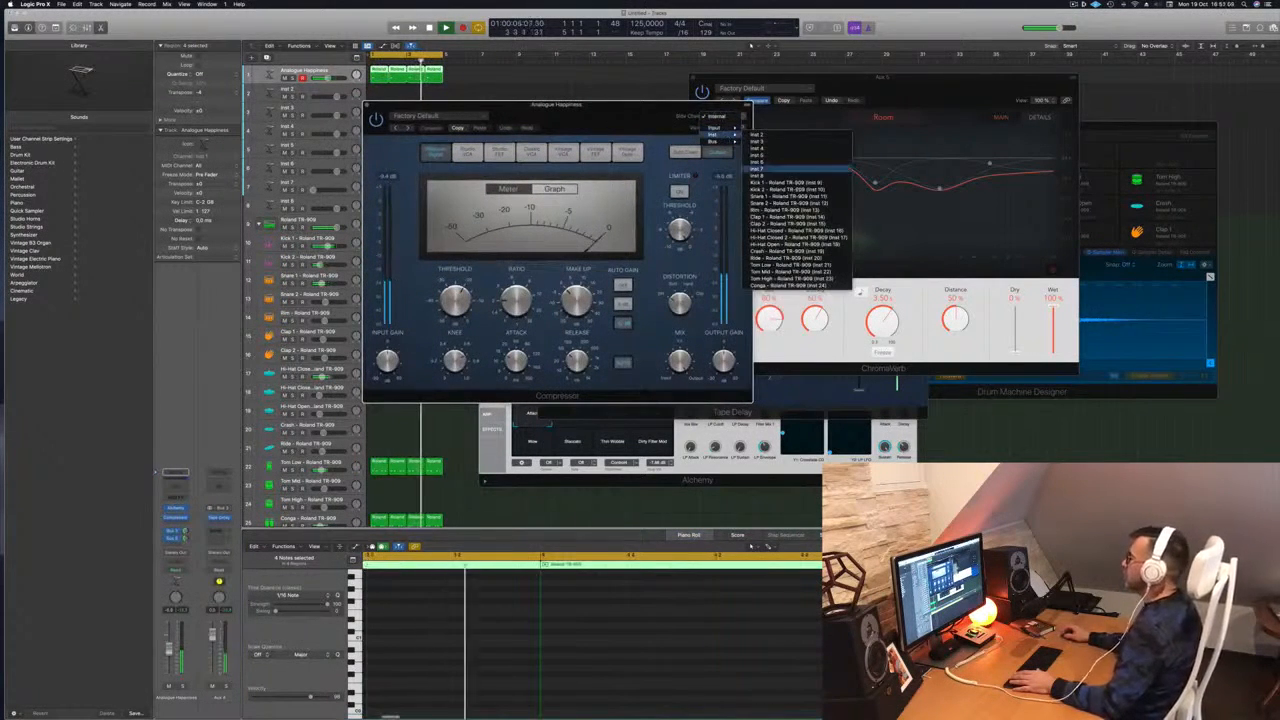
left_click(797, 183)
left_click_drag(585, 105, 705, 109)
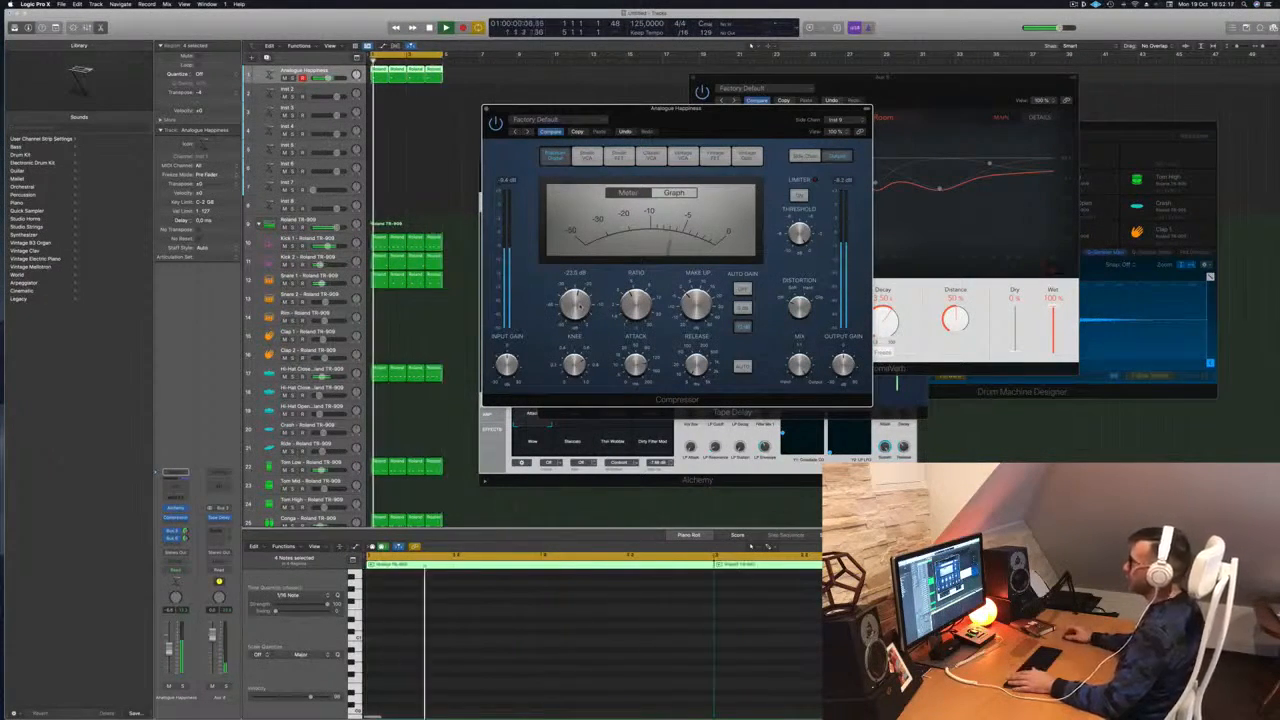
left_click_drag(737, 121, 747, 125)
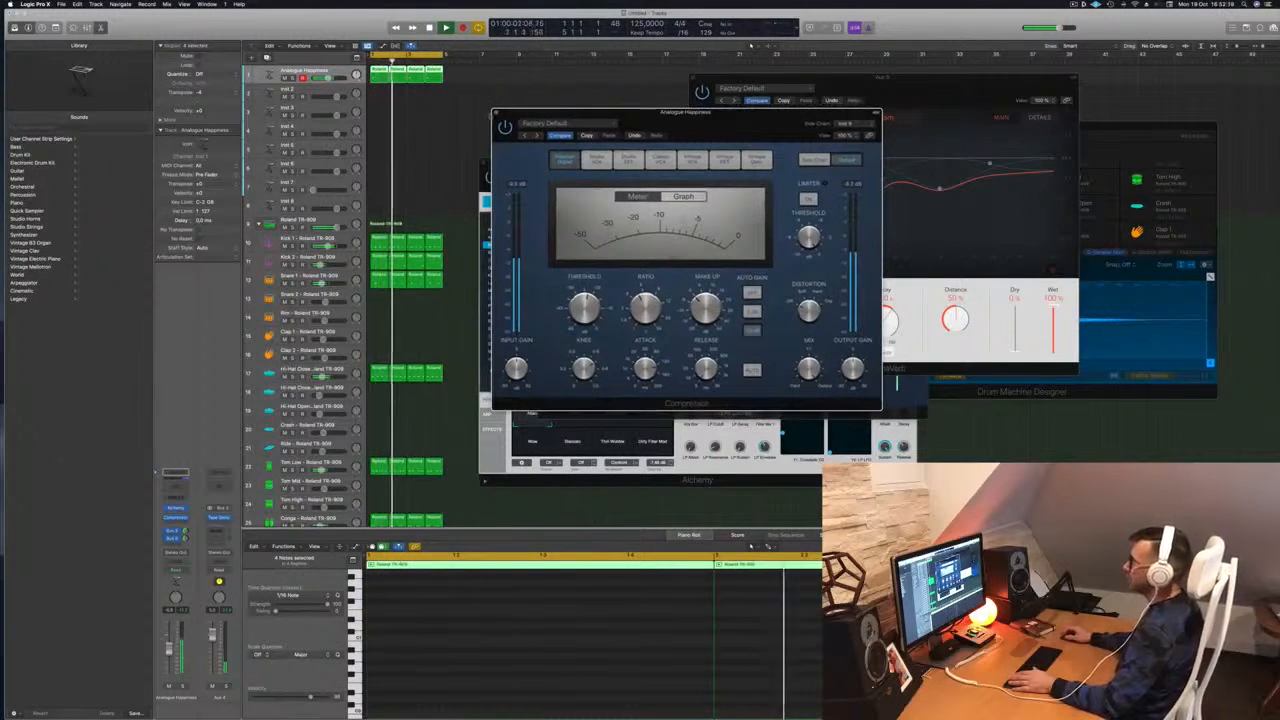
left_click(495, 113)
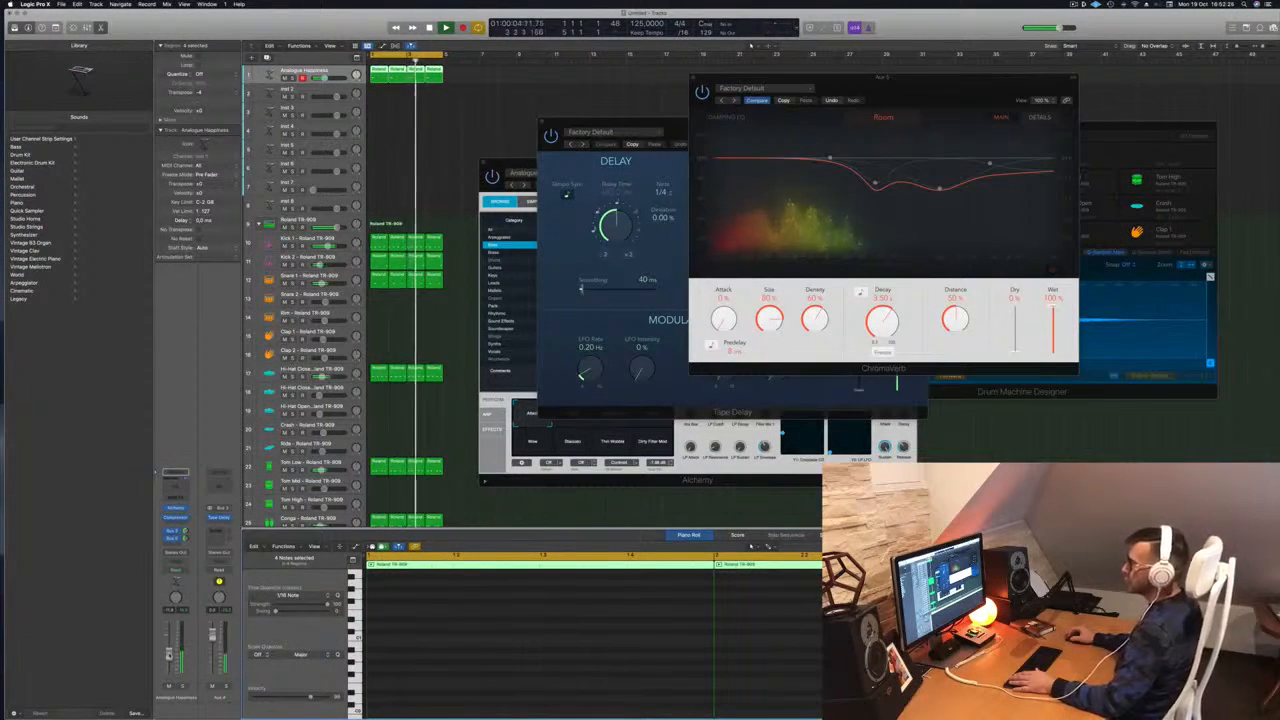
Close the Tape Delay window and deselect all regions
left_click_drag(674, 122, 890, 231)
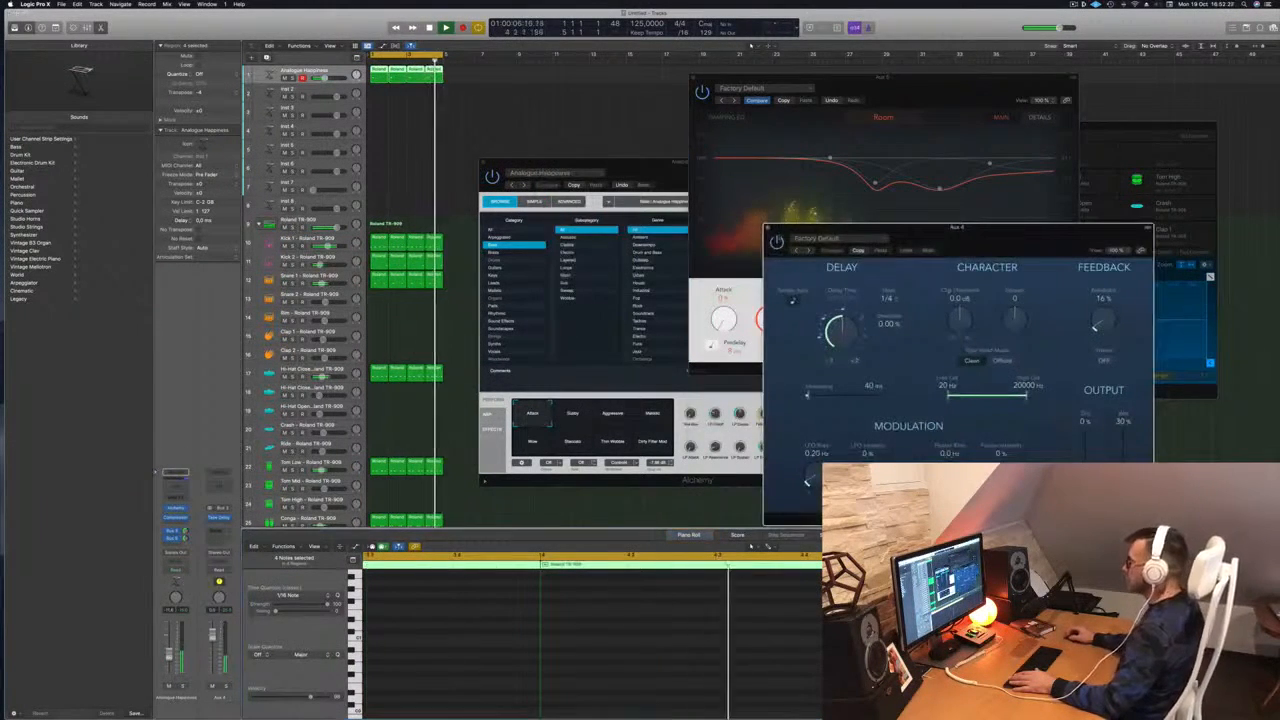
left_click(767, 229)
left_click_drag(923, 79, 909, 82)
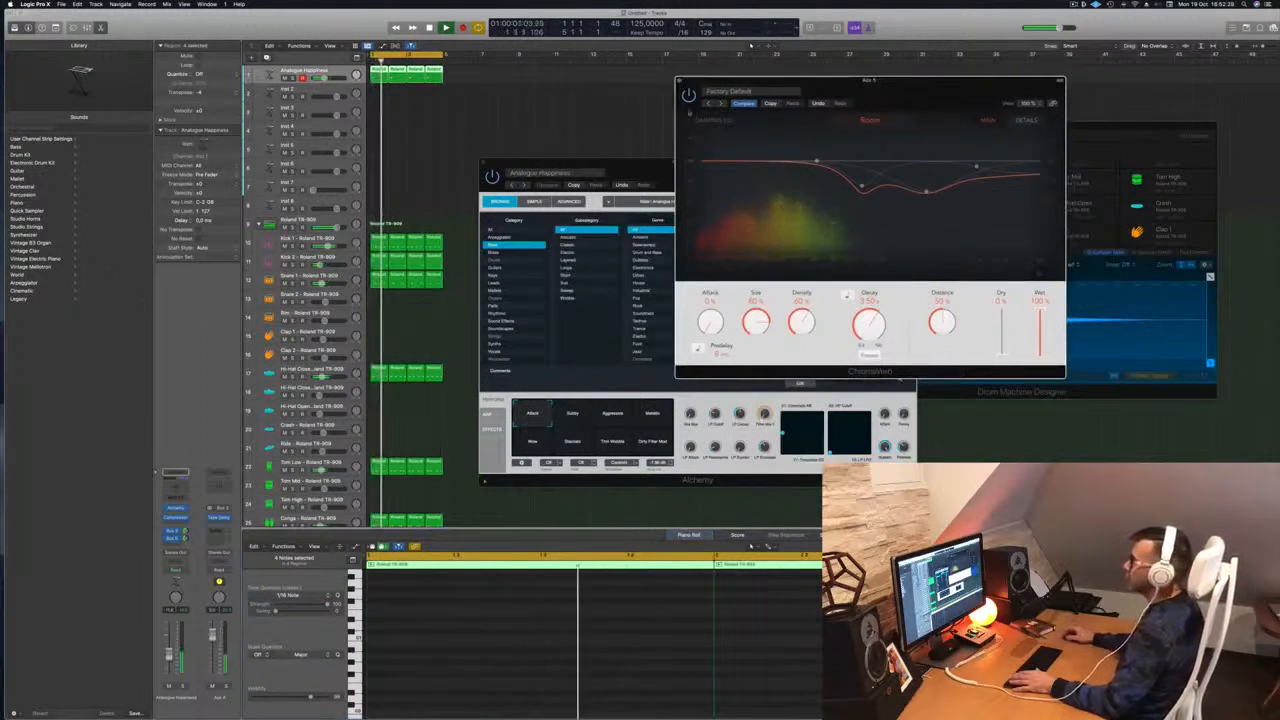
left_click(516, 120)
Copy the first Analogue Happiness region onto Inst 2, then duplicate the Analogue Happiness track with Cmd+D
left_click(378, 74)
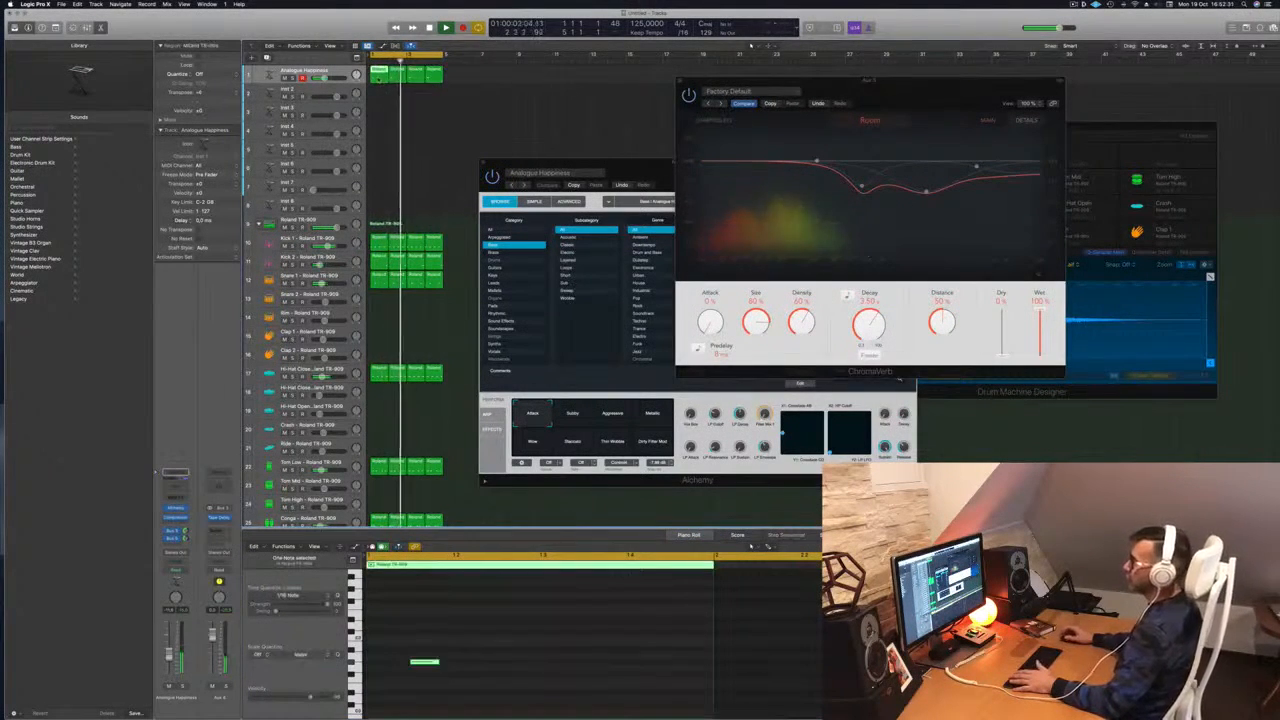
left_click_drag(378, 76, 379, 94)
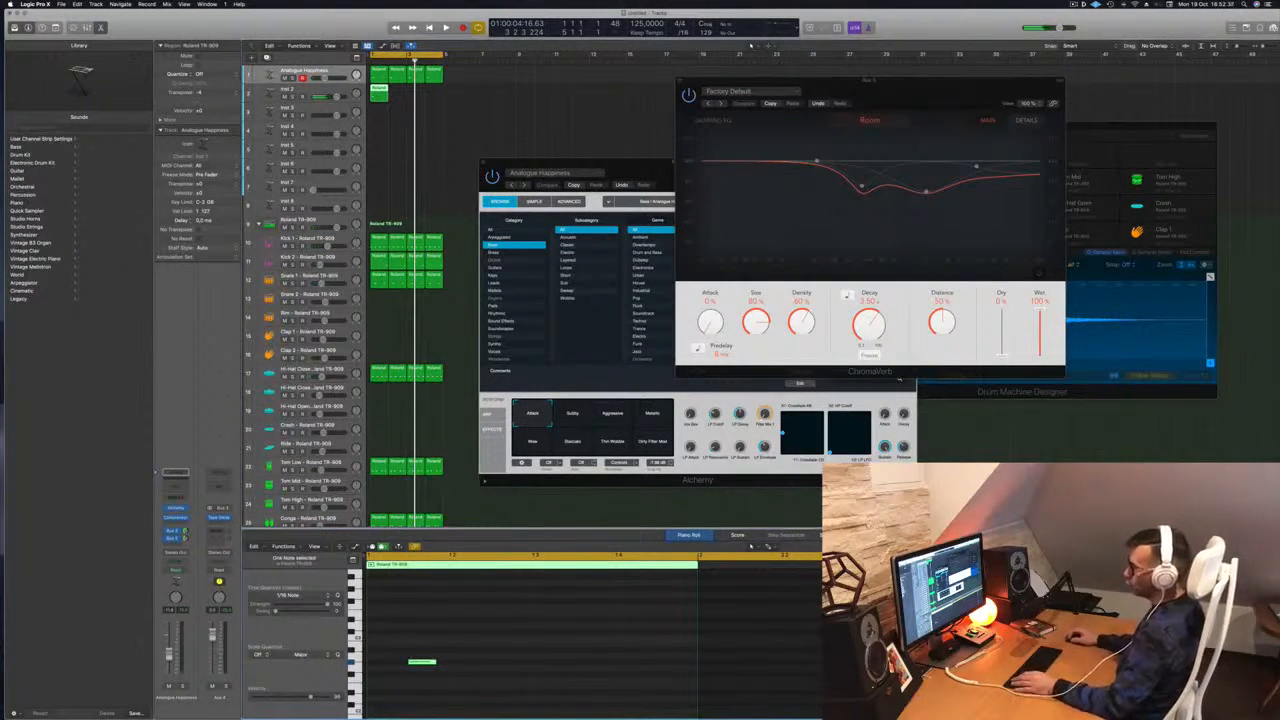
left_click(322, 90)
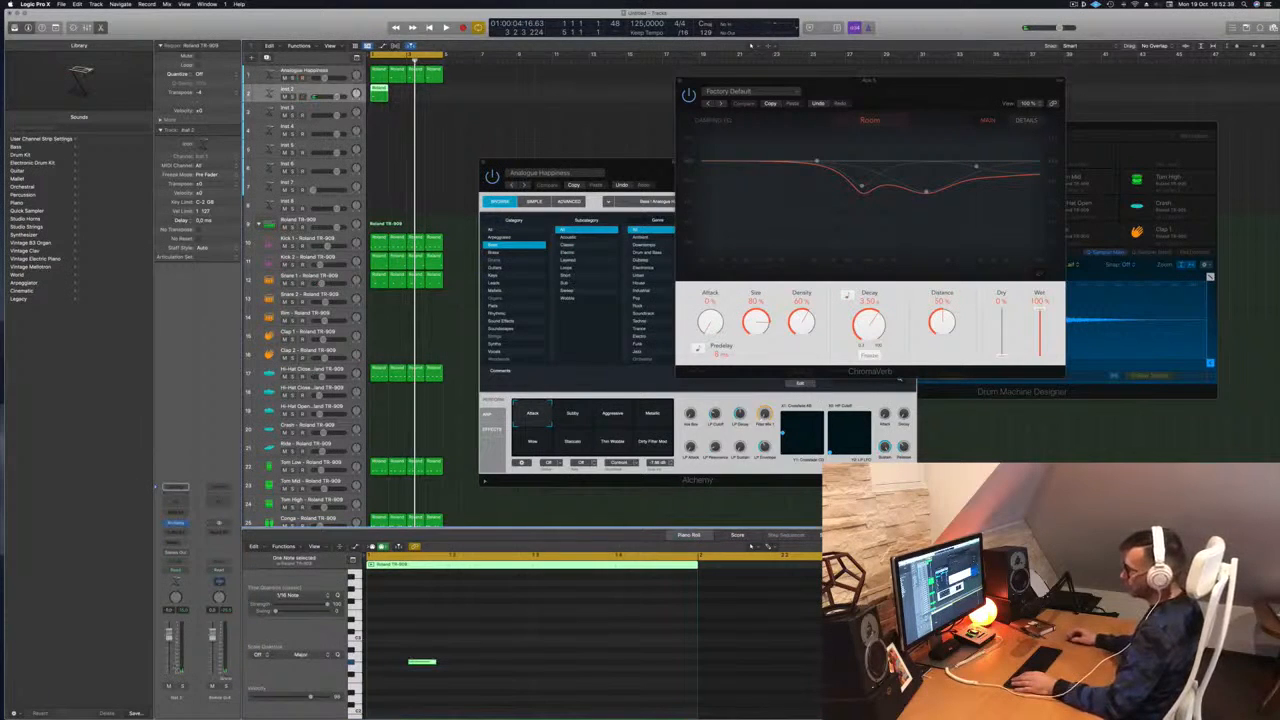
left_click_drag(470, 627, 414, 696)
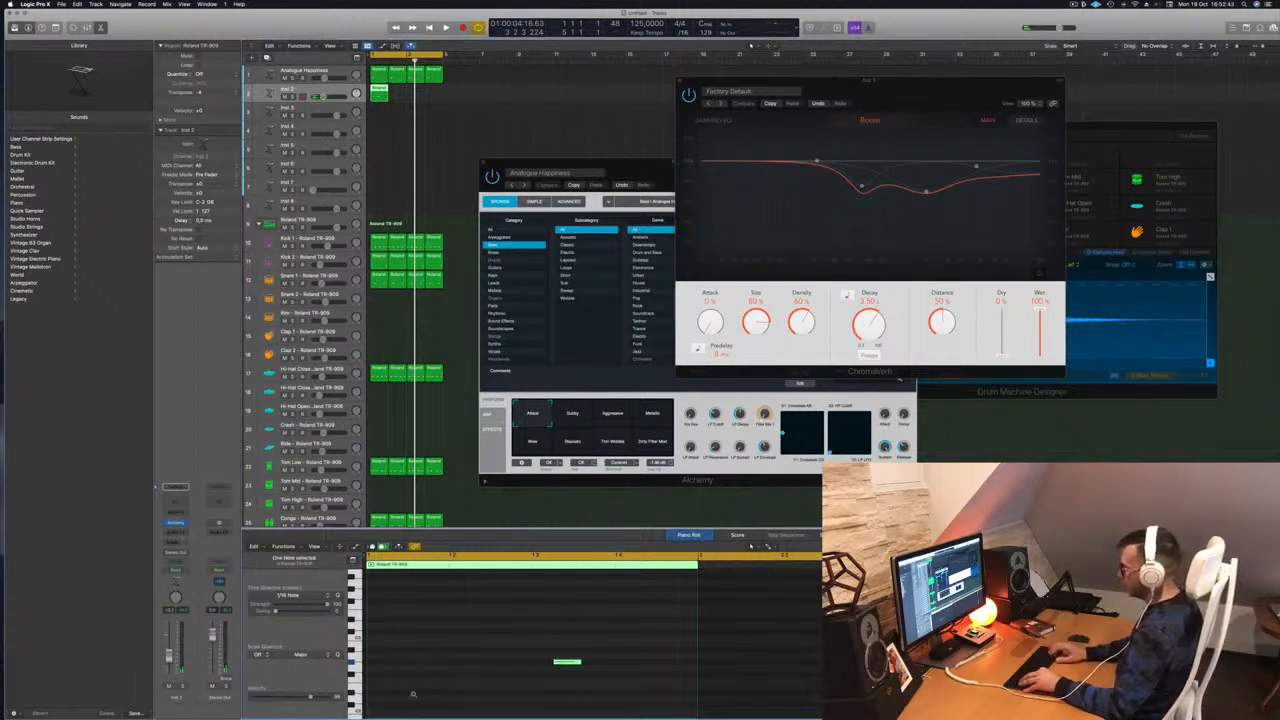
key("space")
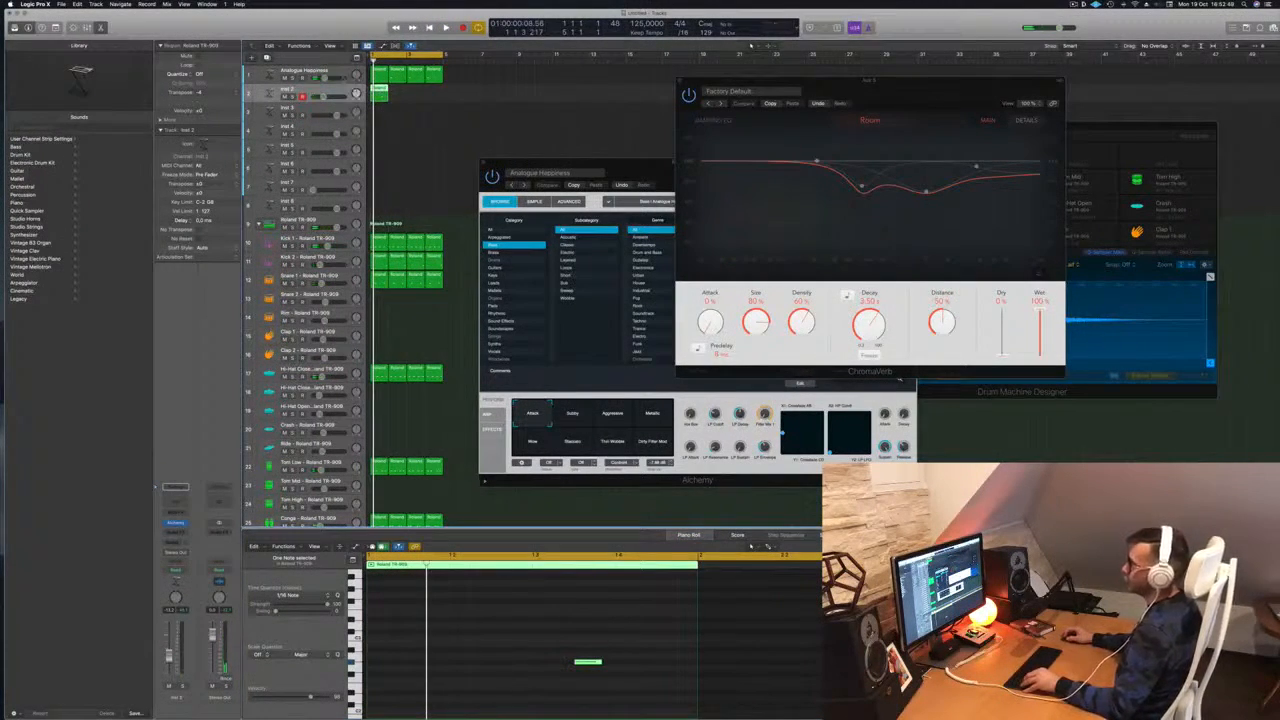
key("Up")
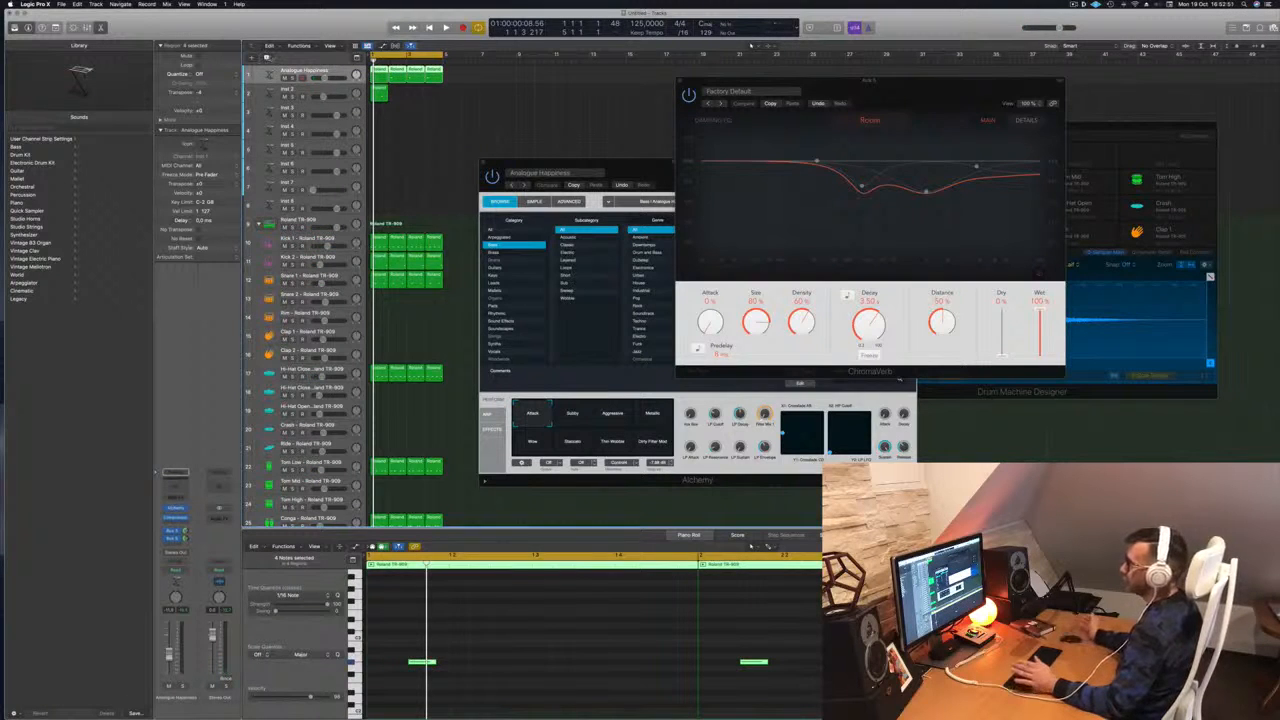
key("super+d")
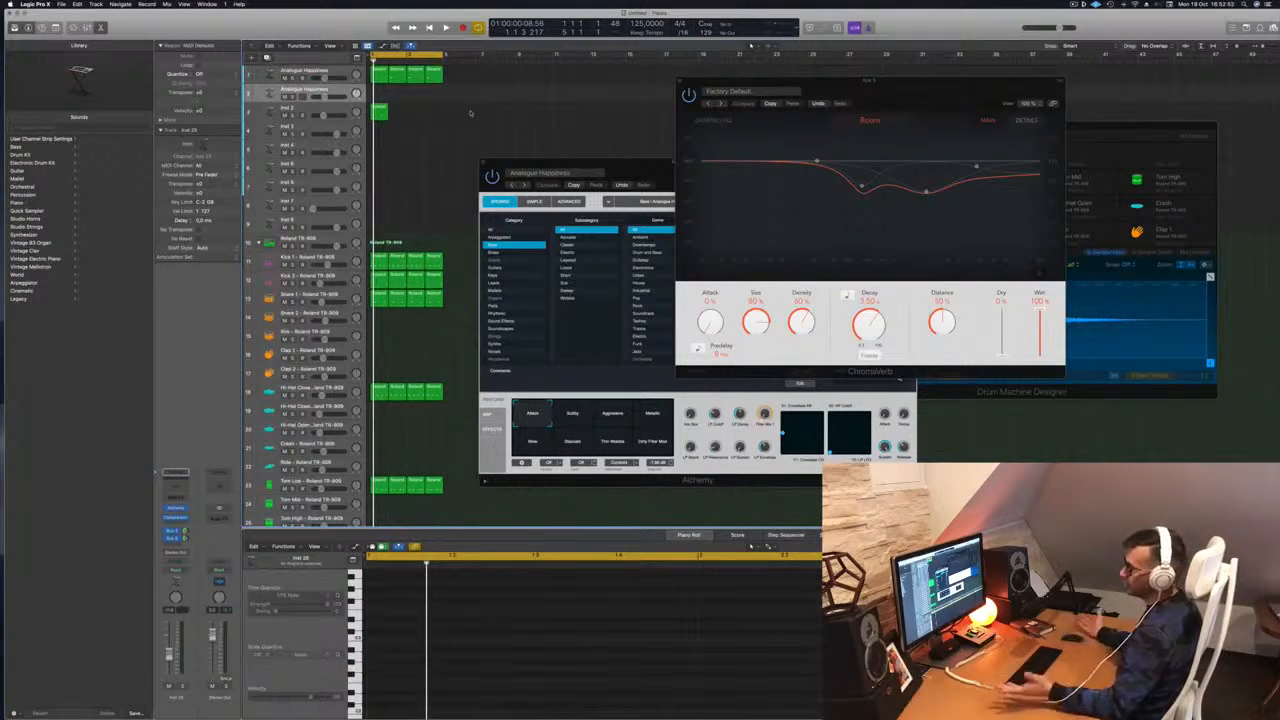
Move the copied region onto the new track, copy it across bars 1–4, and open its Alchemy
left_click_drag(380, 113, 379, 95)
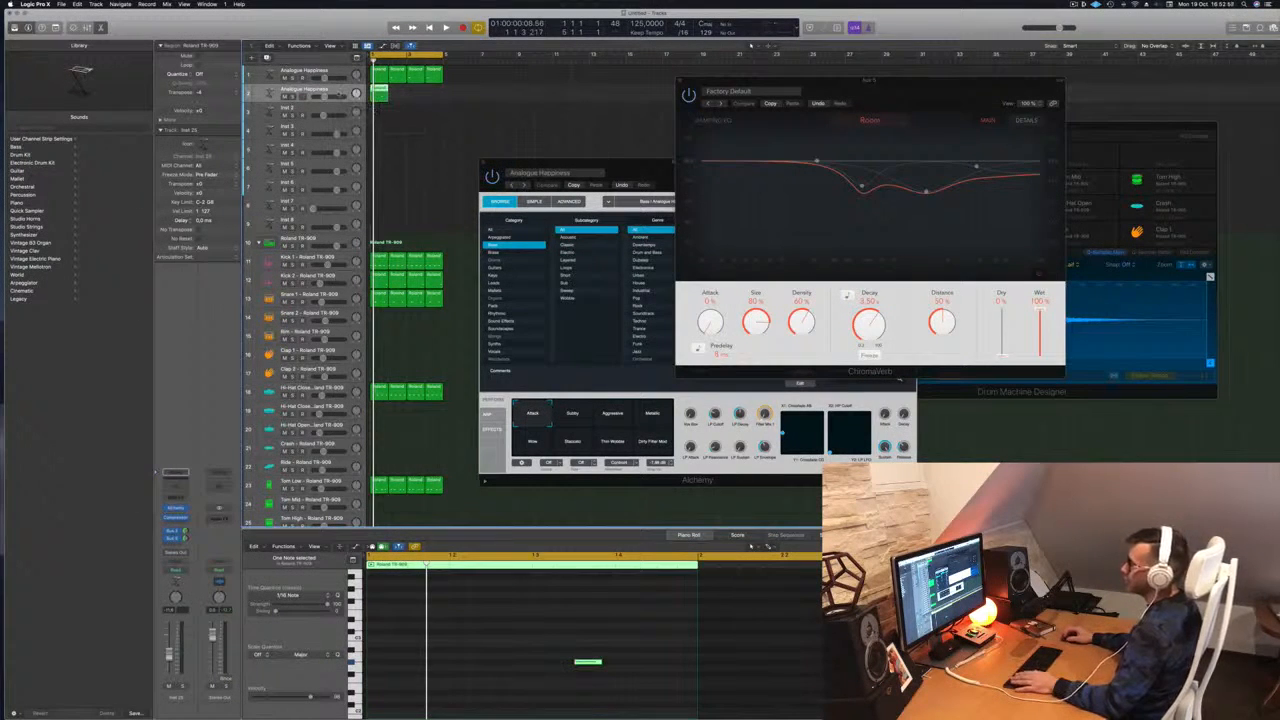
key("space")
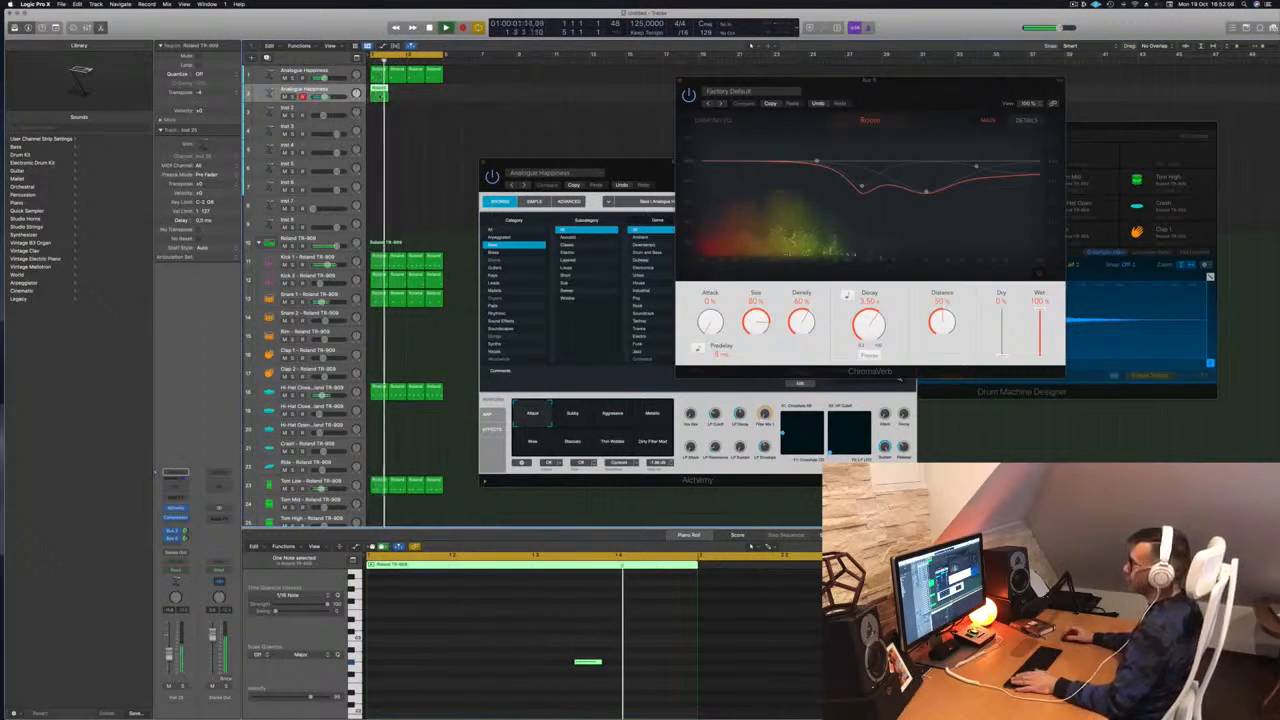
left_click_drag(379, 97, 396, 97)
mouse_move(413, 110)
left_mouse_down()
mouse_move(379, 96)
mouse_move(410, 97)
left_mouse_up()
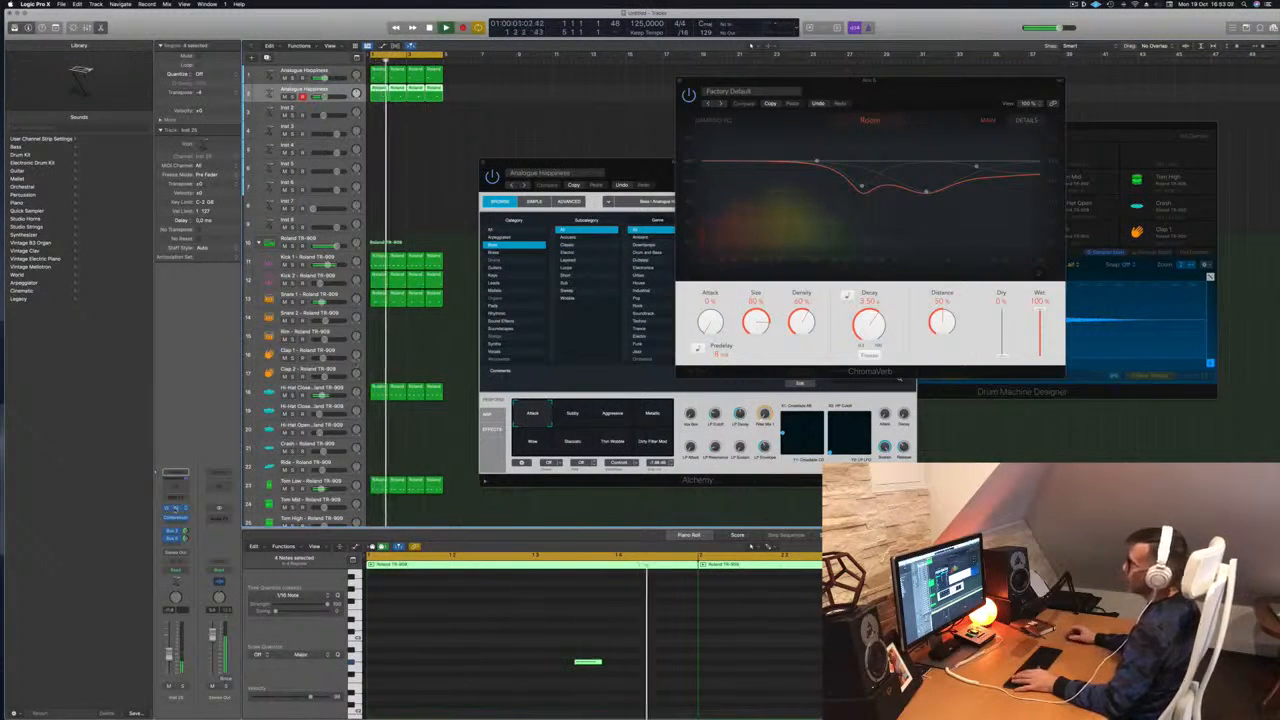
left_click(176, 509)
Lengthen the four notes and load Alchemy's 80s Fantasy brass preset, then play it back
left_click_drag(604, 123, 644, 141)
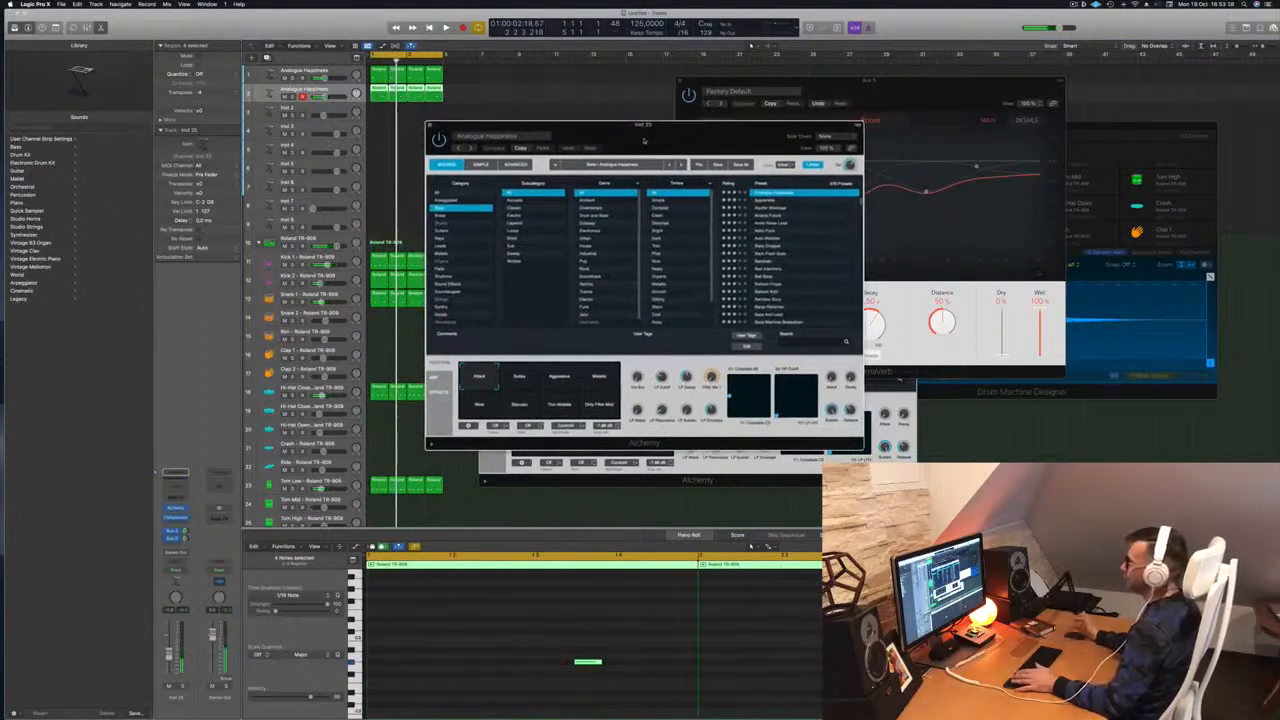
left_click(448, 215)
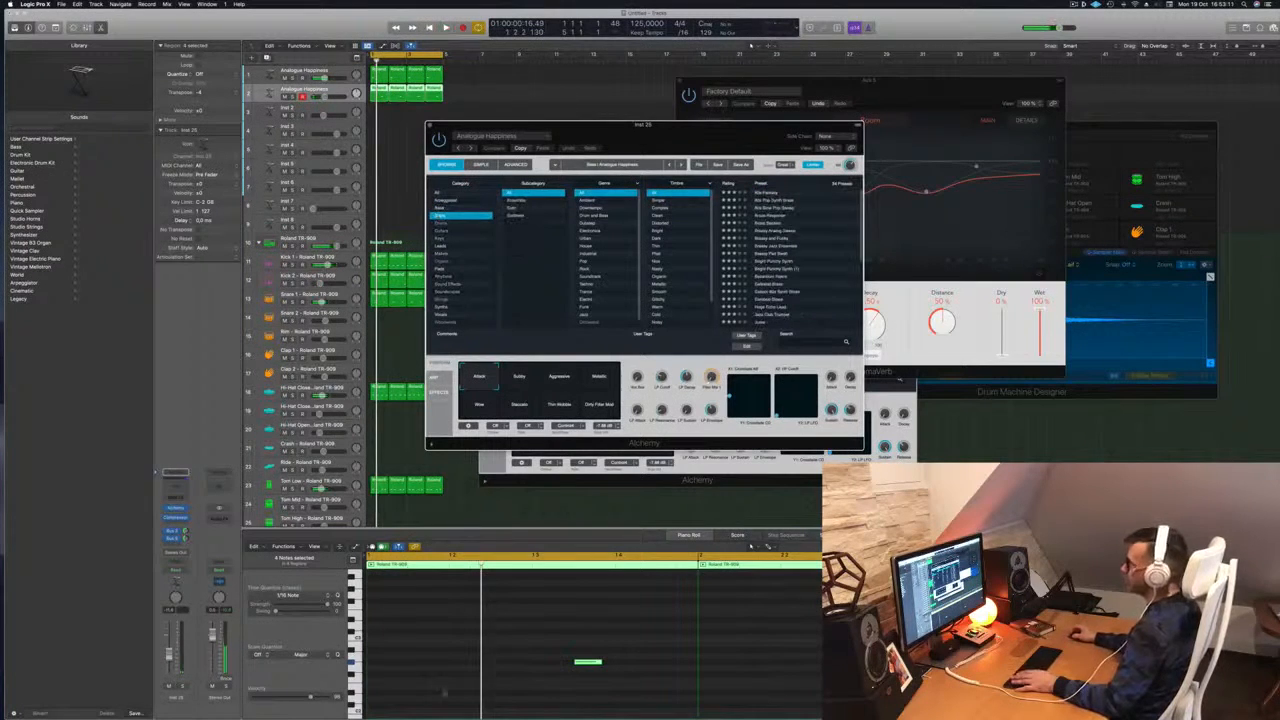
scroll(533, 662, "down", 3)
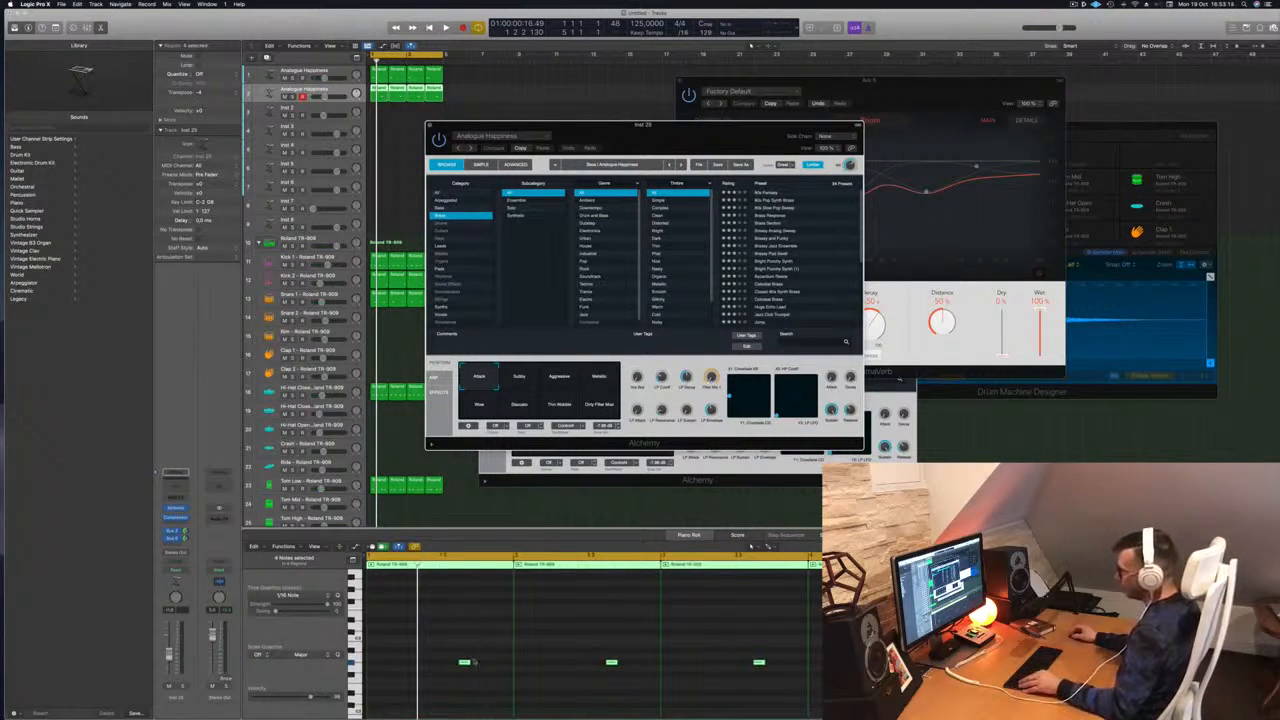
left_click_drag(466, 661, 481, 666)
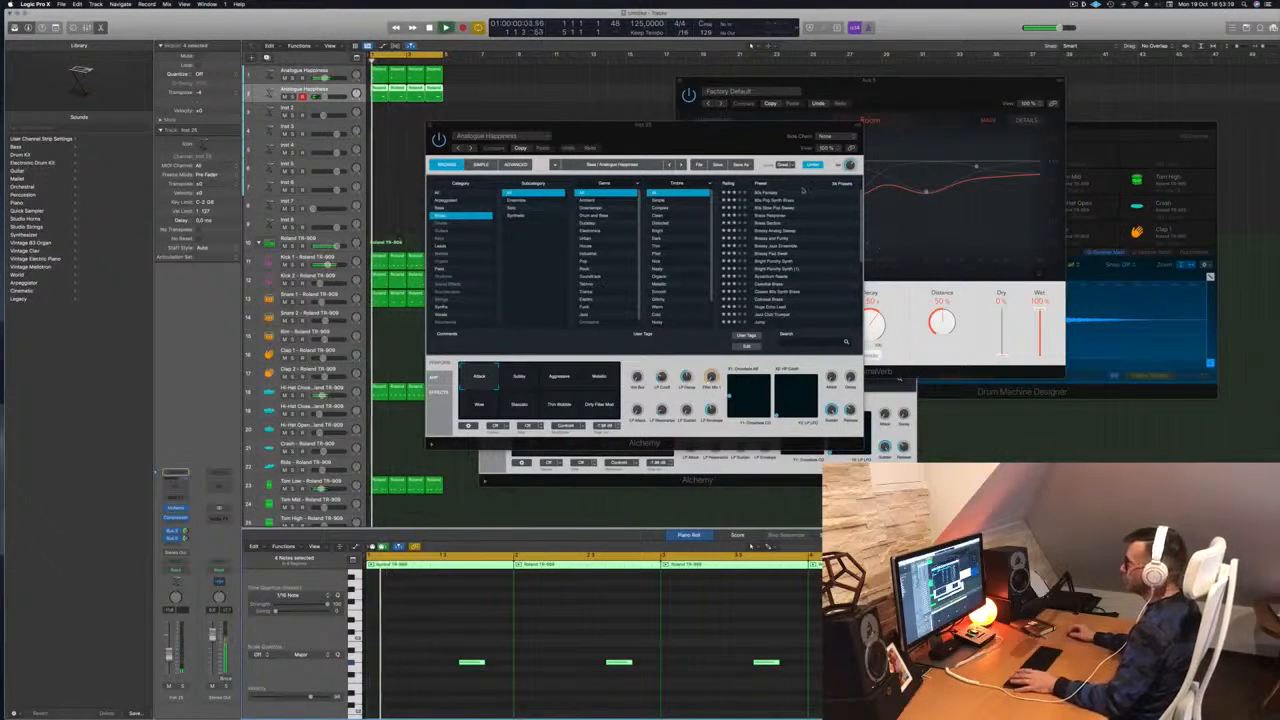
left_click(772, 194)
mouse_move(643, 131)
left_mouse_down()
mouse_move(684, 135)
mouse_move(660, 128)
left_mouse_up()
key("space")
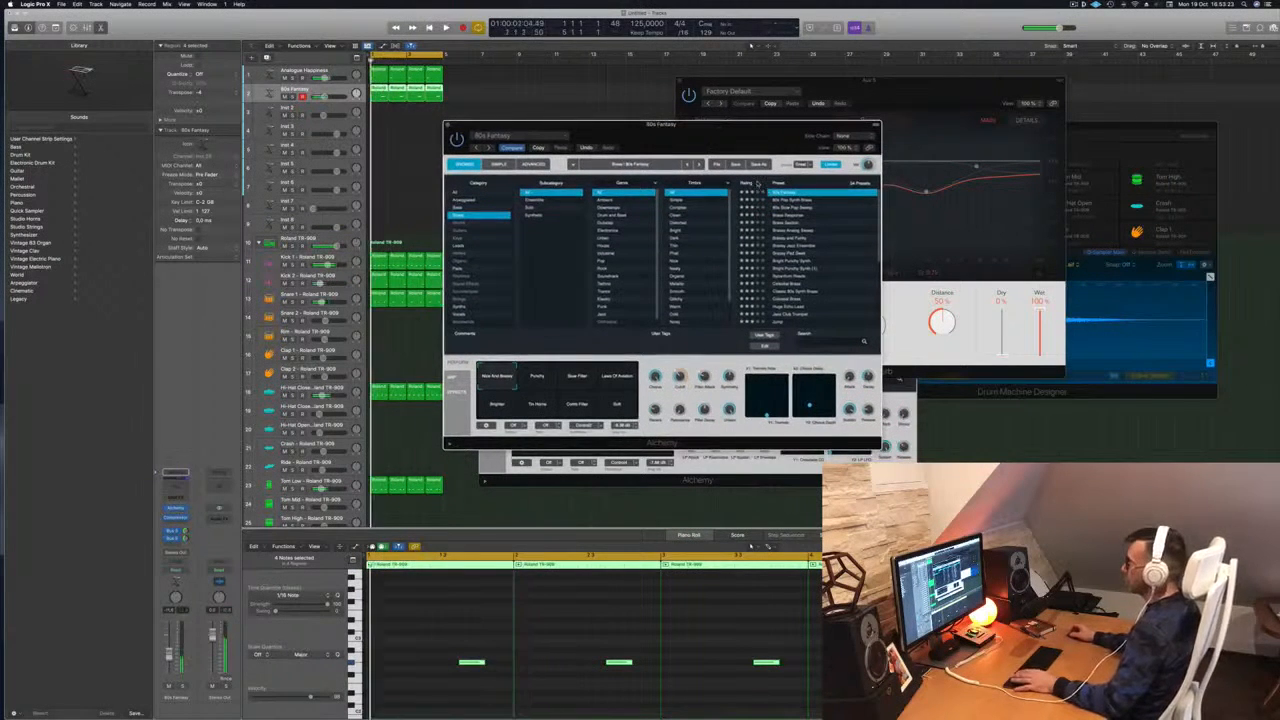
Select all four notes and transpose them down an octave
left_click(583, 632)
key("super+a")
key("alt+shift+Down")
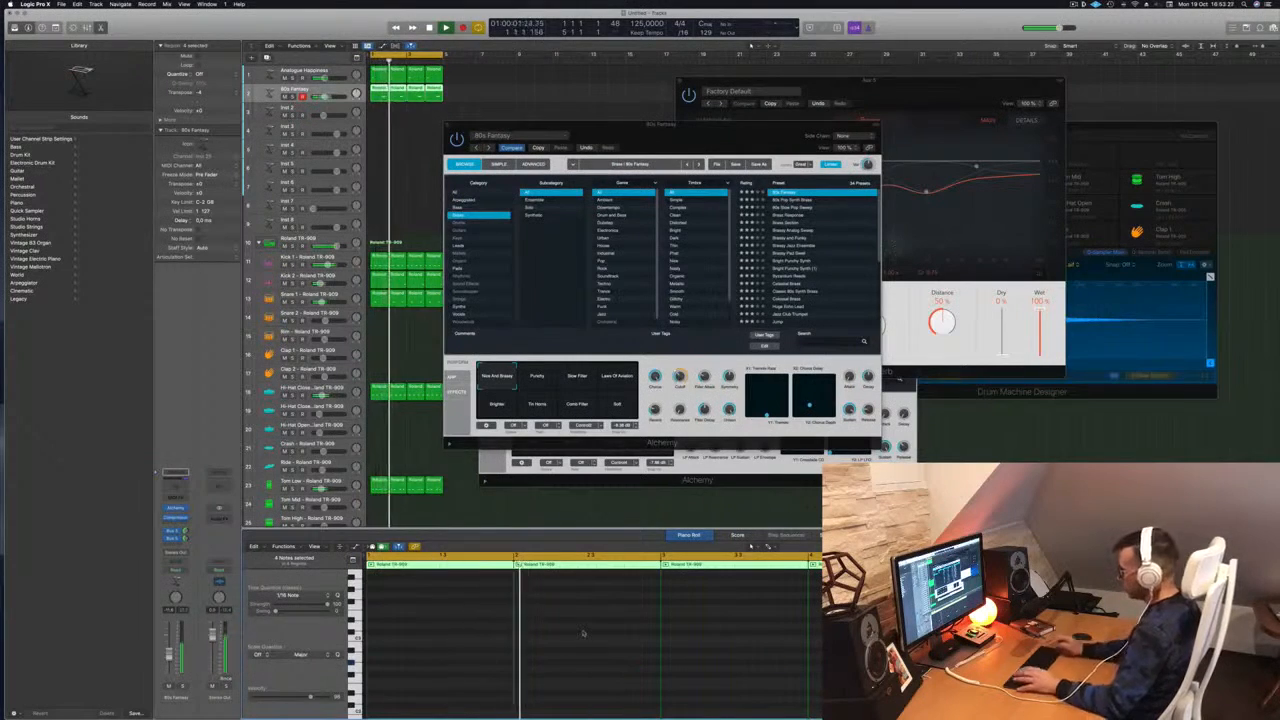
left_click_drag(724, 132, 694, 118)
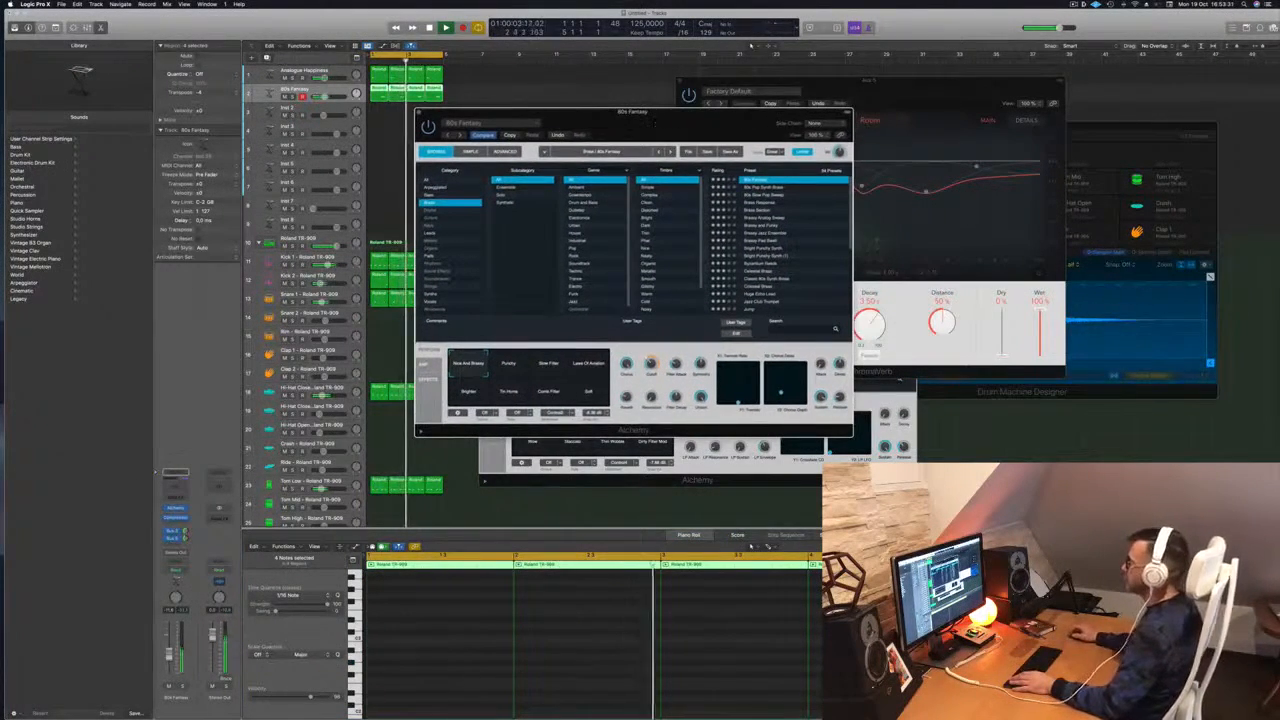
Audition the 80s Pop Synth Brass, 80s Slow Pop Sweep and Brass Section presets
left_click(765, 188)
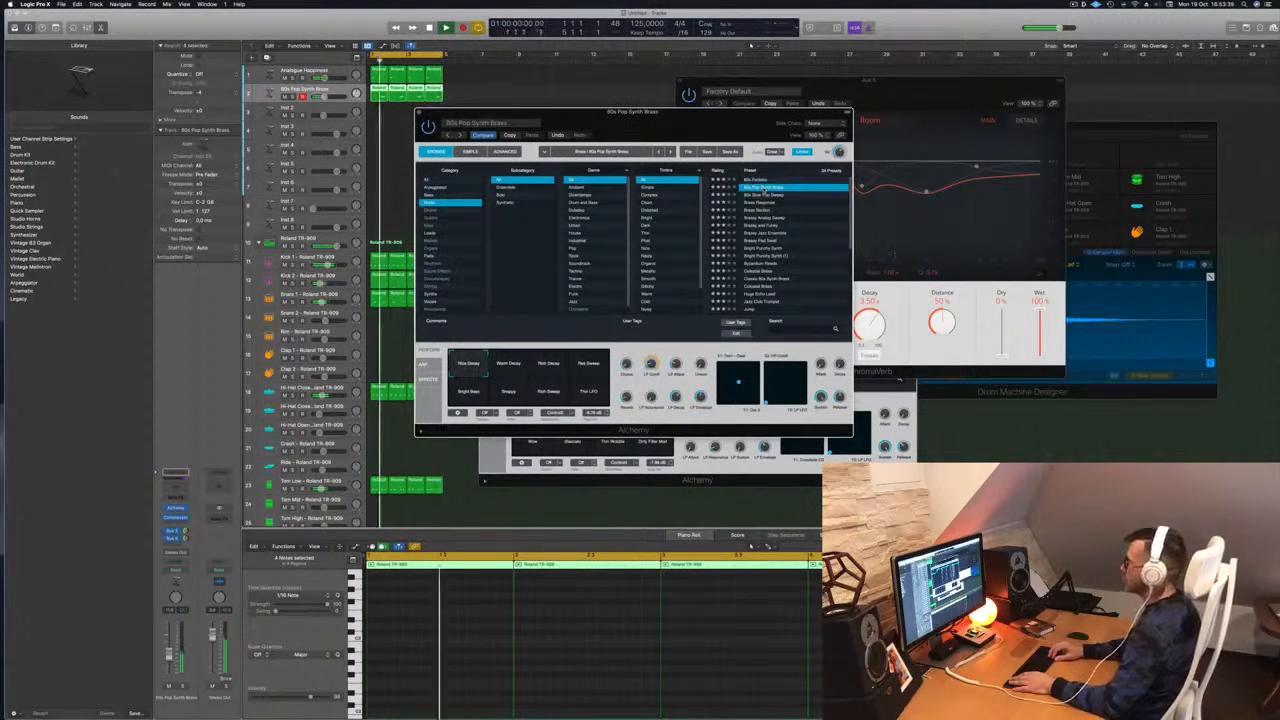
key("Down")
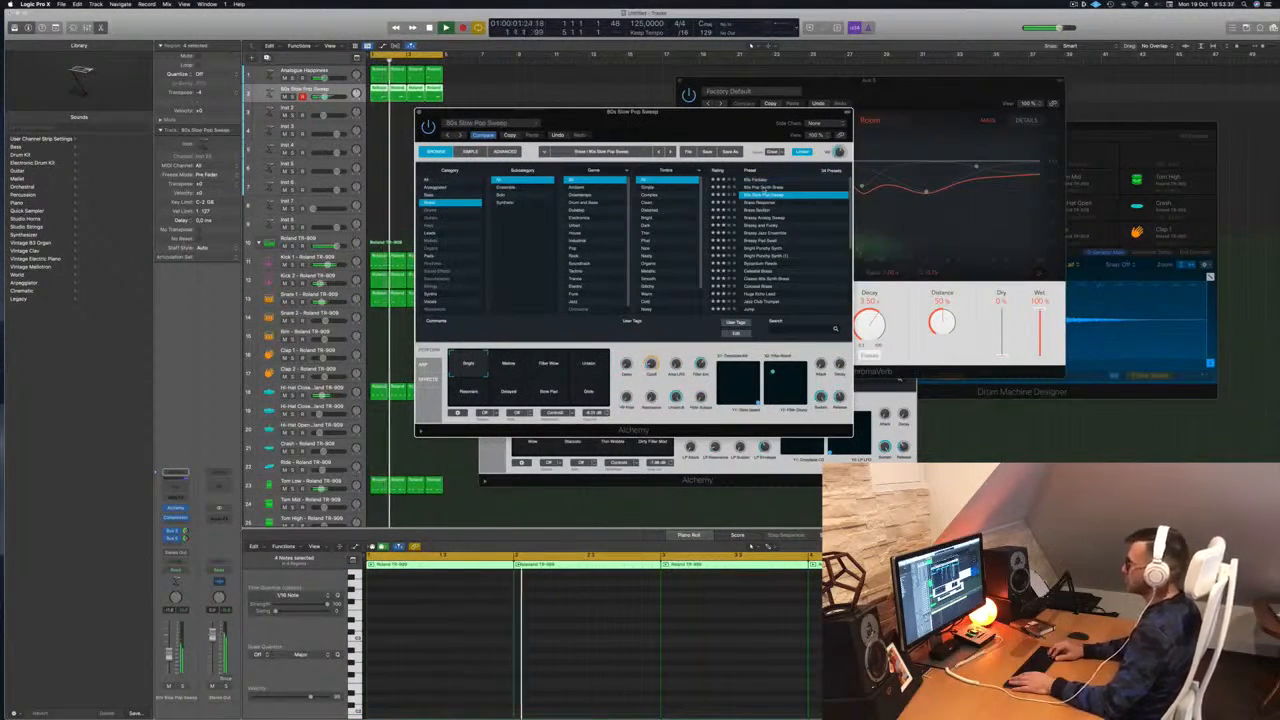
key("Down")
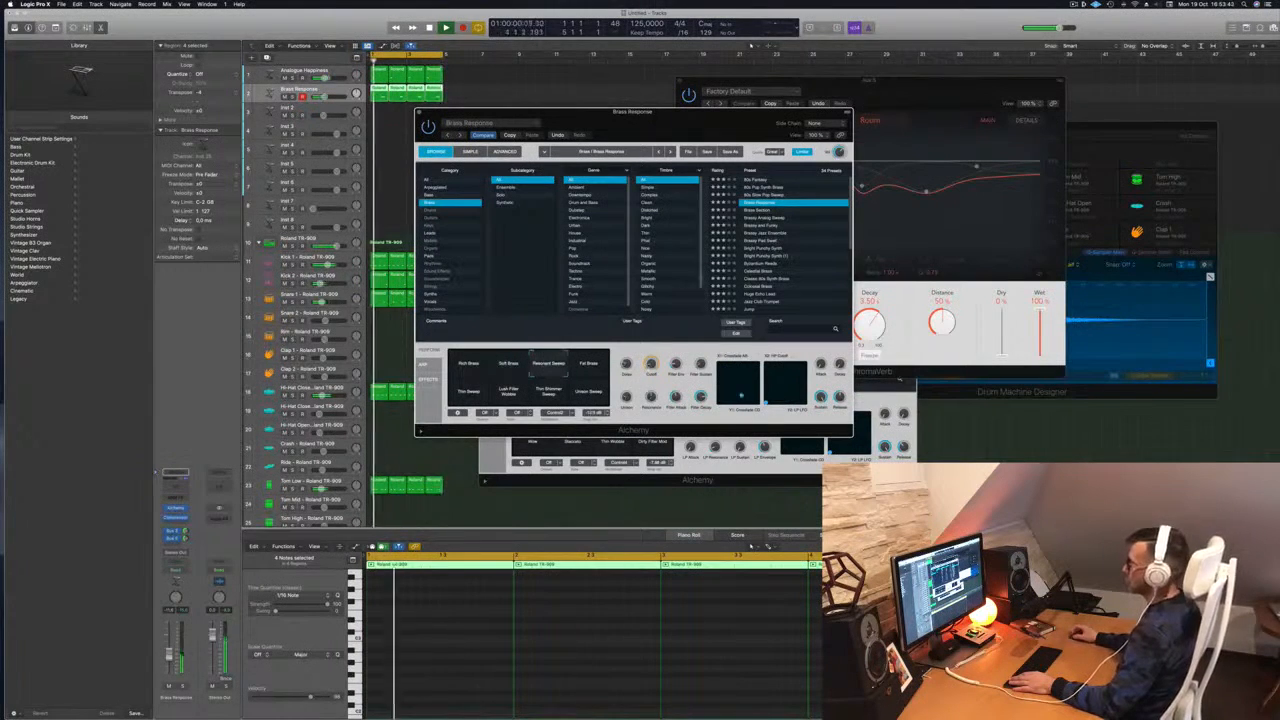
key("Down")
Load Brassy Analog Sweep and try its Phase Sweep, Rich Phase Sweep, Thin Shiny Sweep and choir variations
left_click_drag(692, 125, 762, 147)
left_click(831, 242)
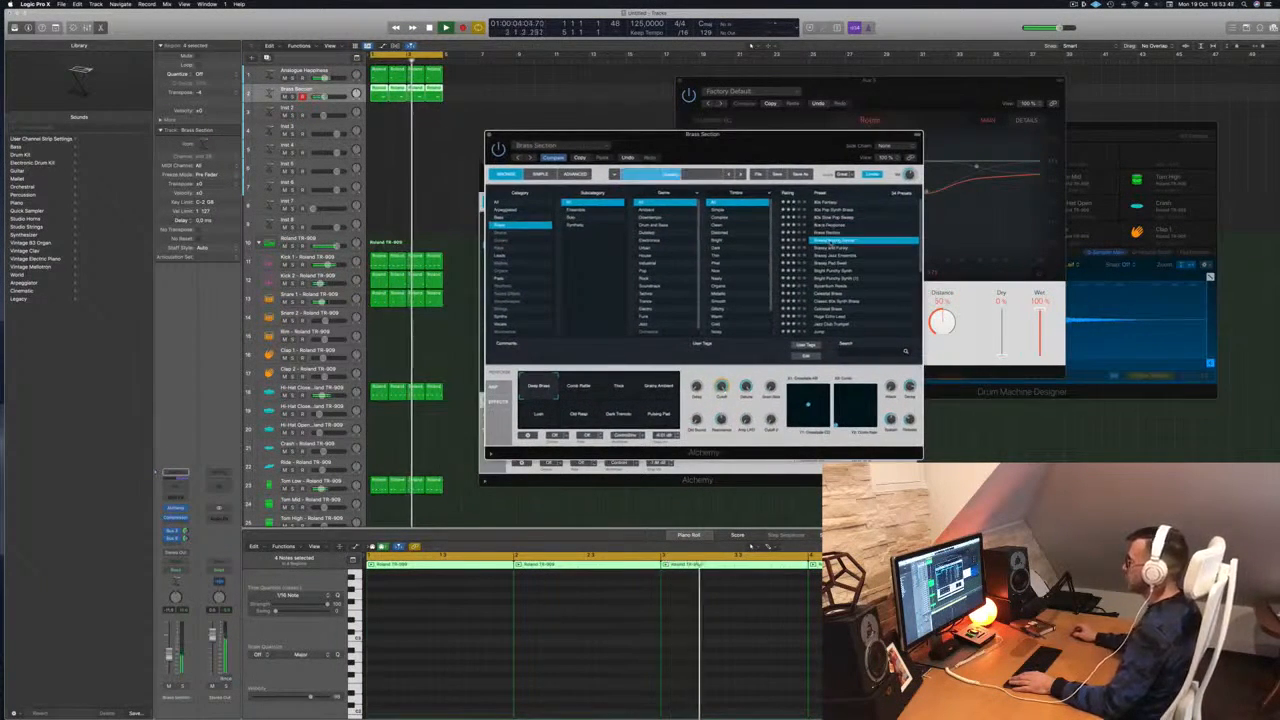
left_click_drag(768, 160, 791, 155)
left_click(605, 390)
left_click(642, 388)
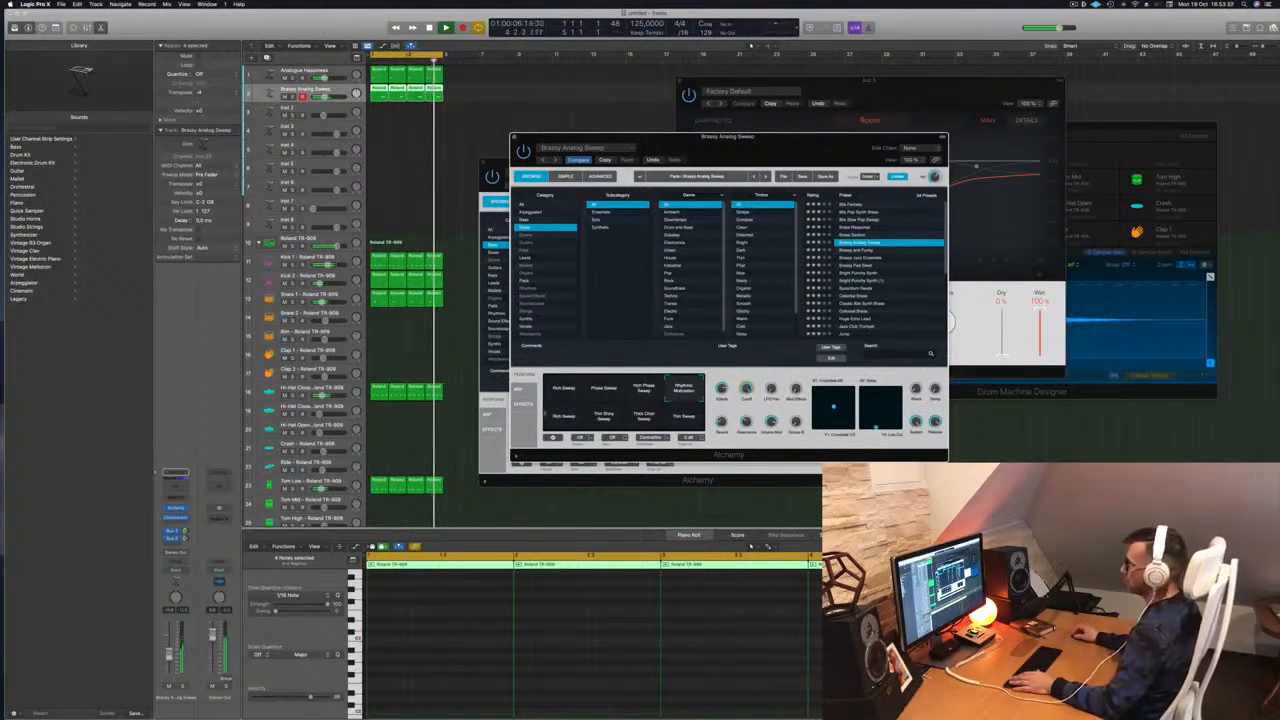
left_click(604, 418)
left_click(644, 418)
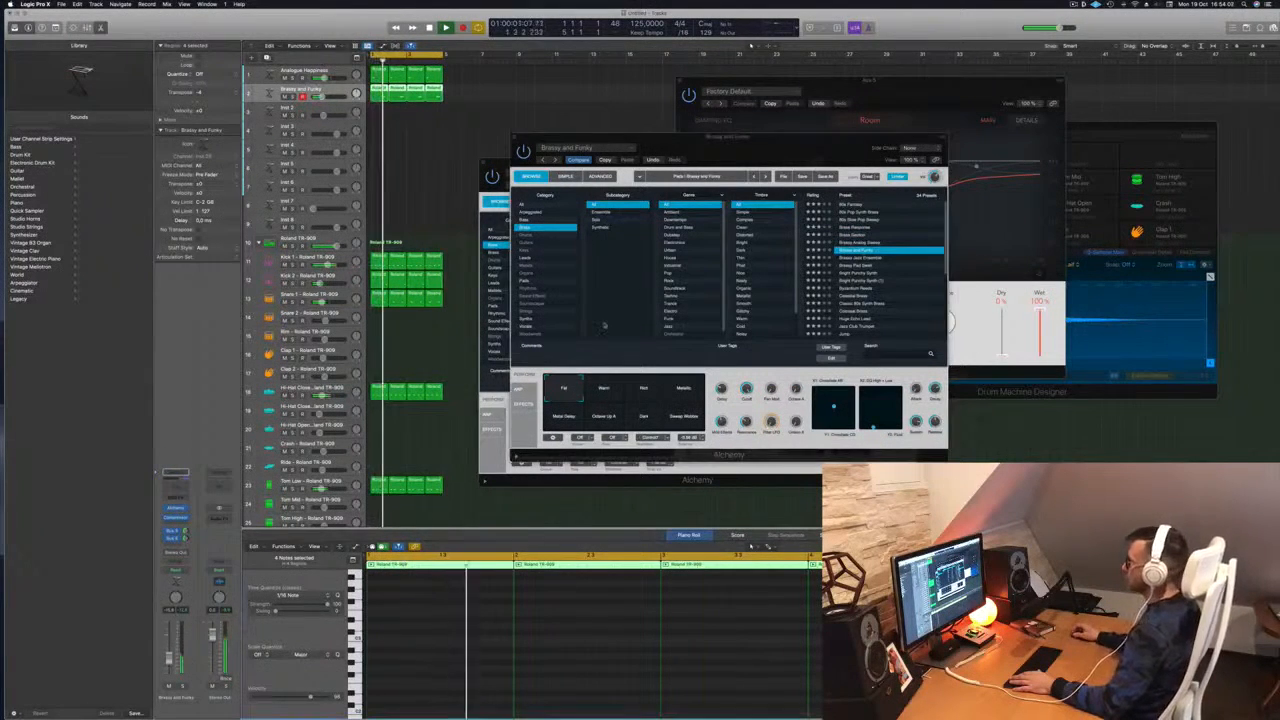
Try the Brassy Jazz Ensemble and Brassy Pad Swell presets with Filter Sweep and Soft Pad variations
left_click(855, 258)
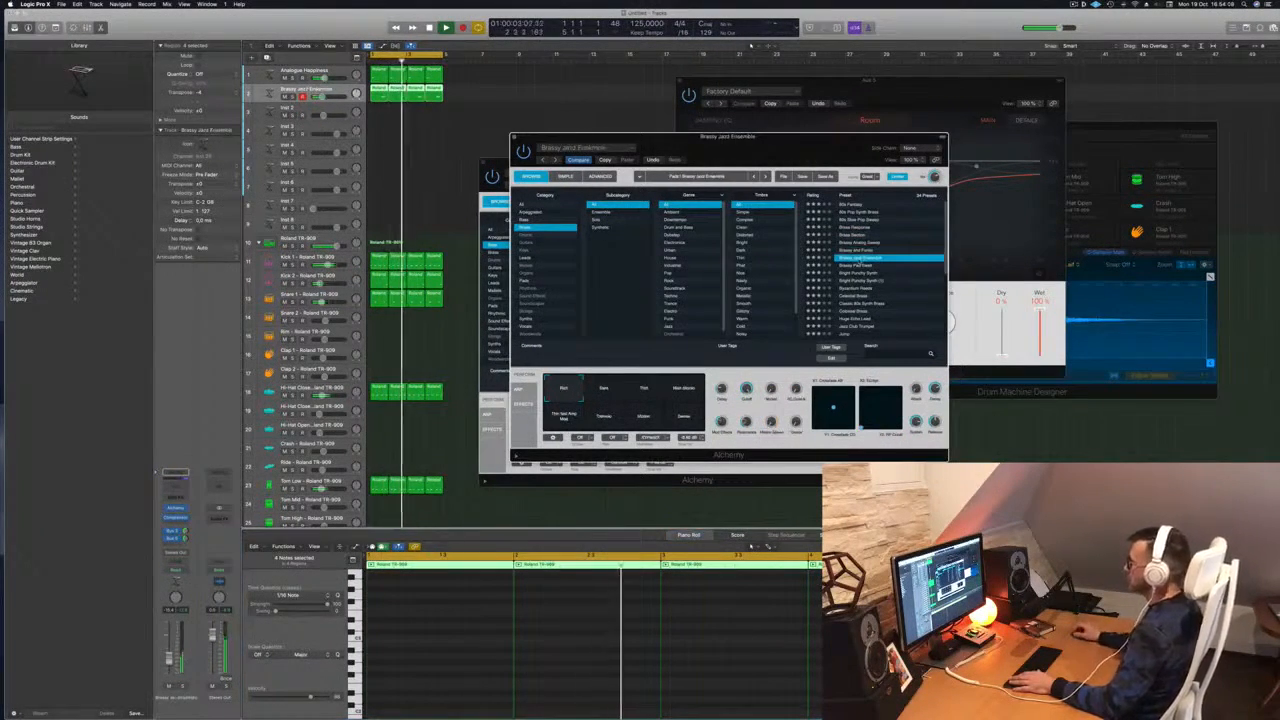
left_click(856, 266)
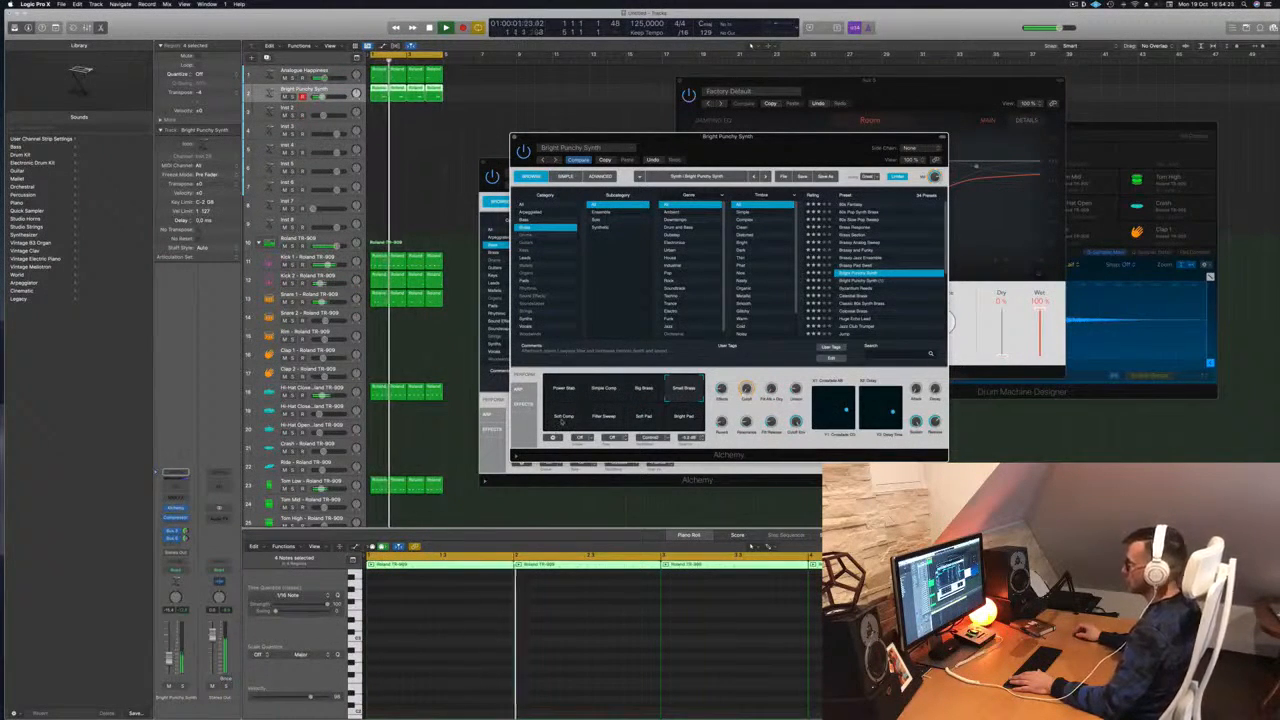
left_click(600, 418)
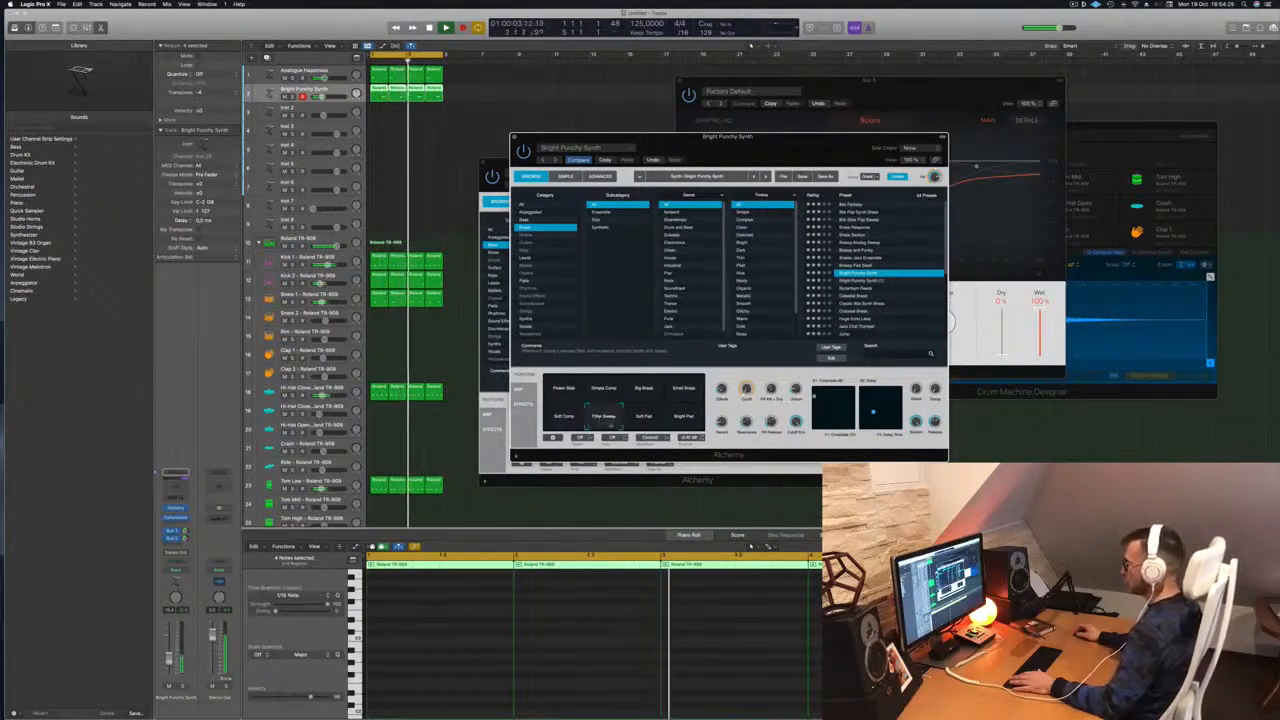
left_click(645, 420)
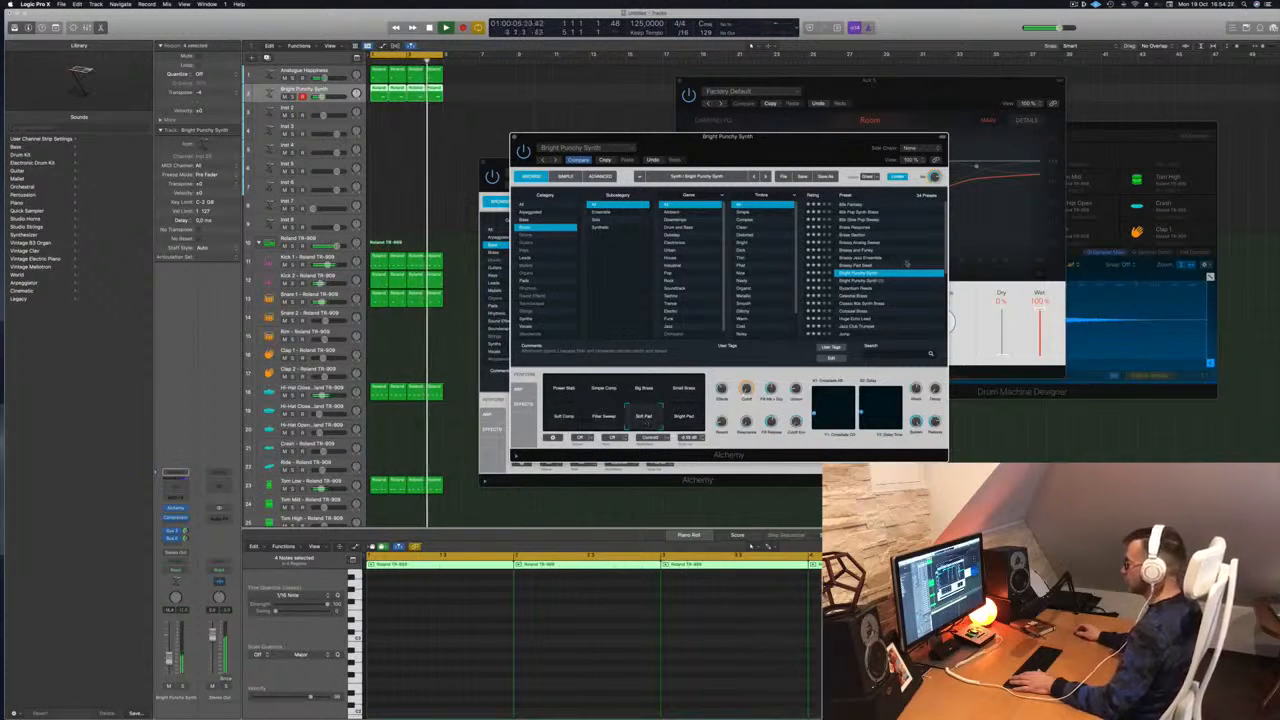
Audition Huge Echo Lead, Colossal Brass and another preset, trying the Vibes variation
scroll(876, 295, "down", 2)
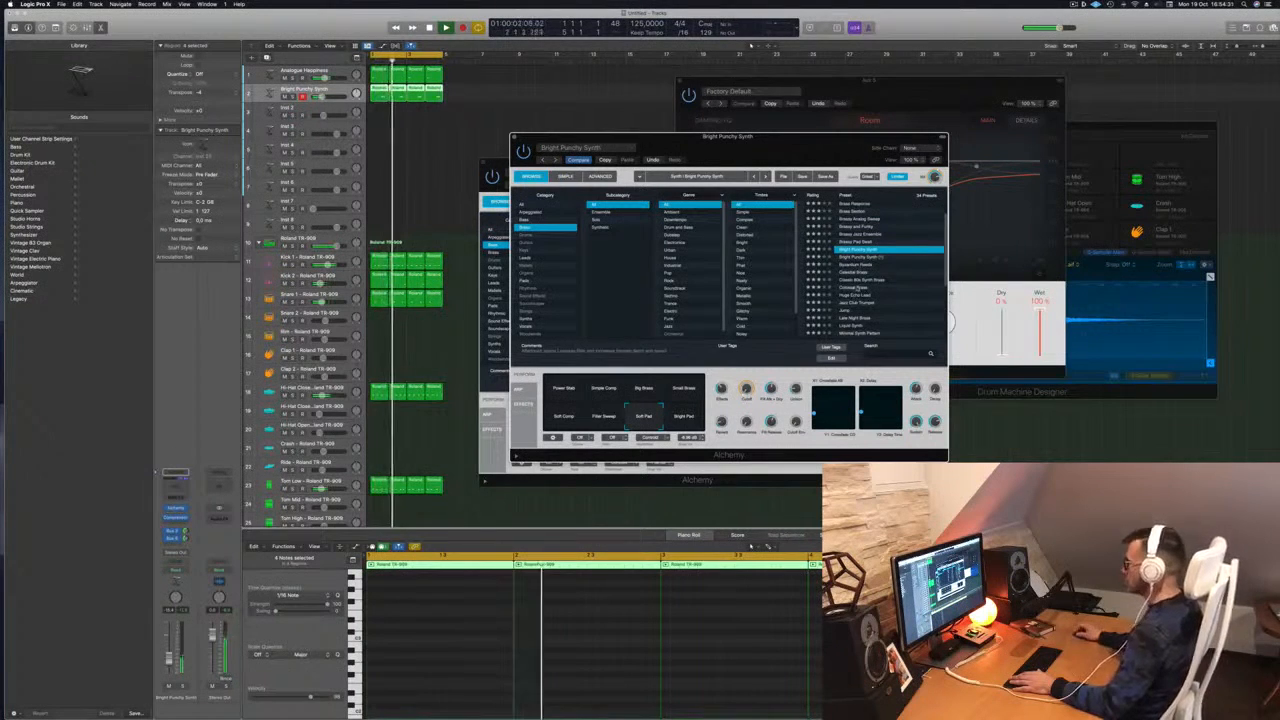
left_click(853, 297)
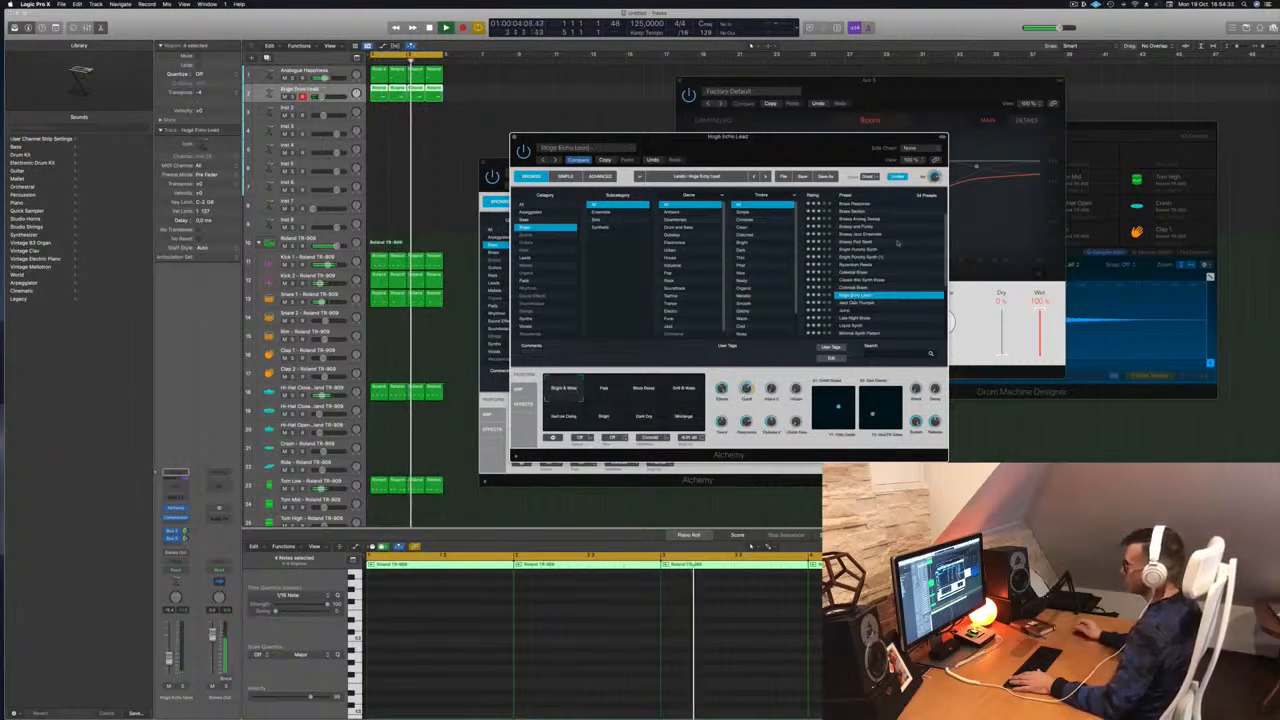
left_click(857, 288)
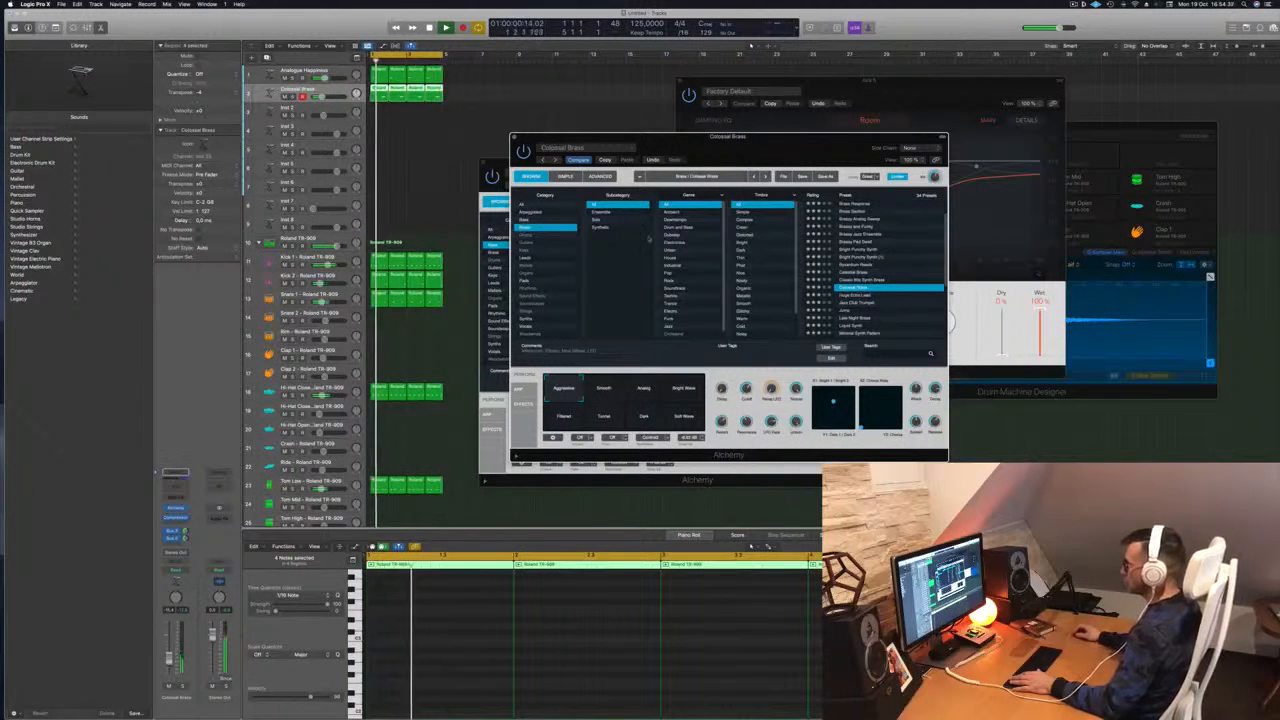
scroll(863, 283, "down", 3)
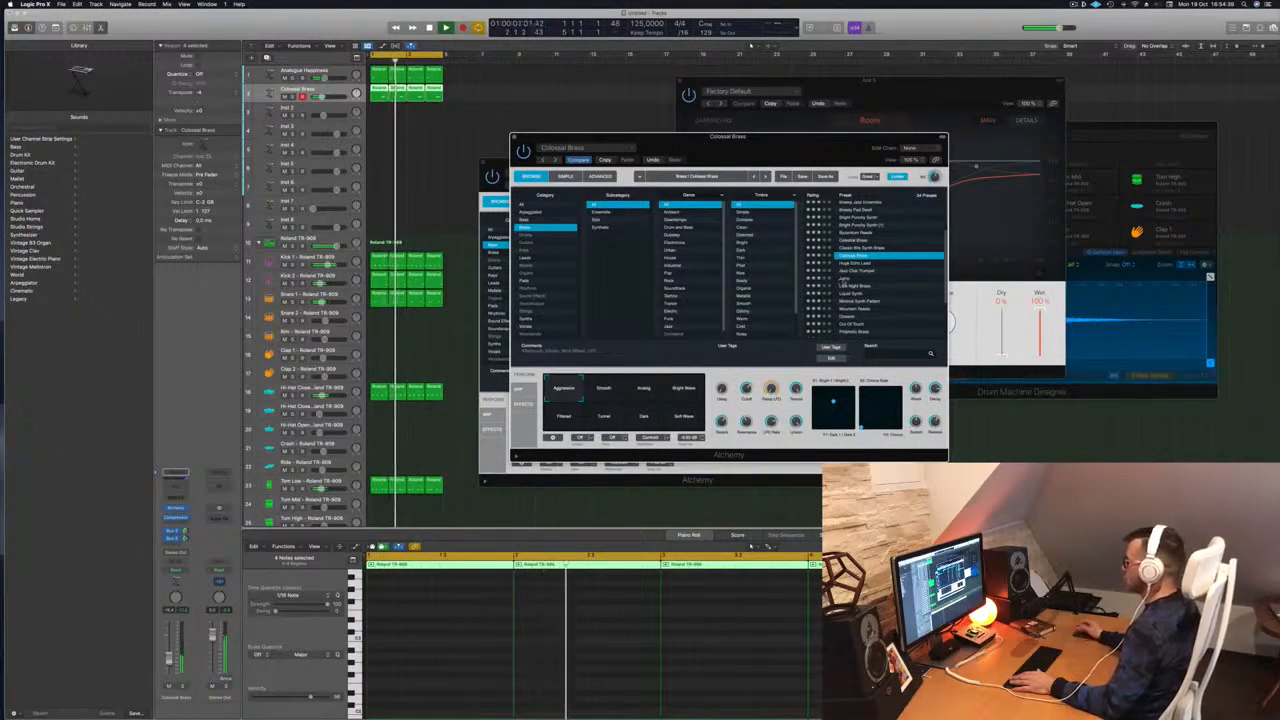
left_click(845, 278)
scroll(875, 276, "down", 2)
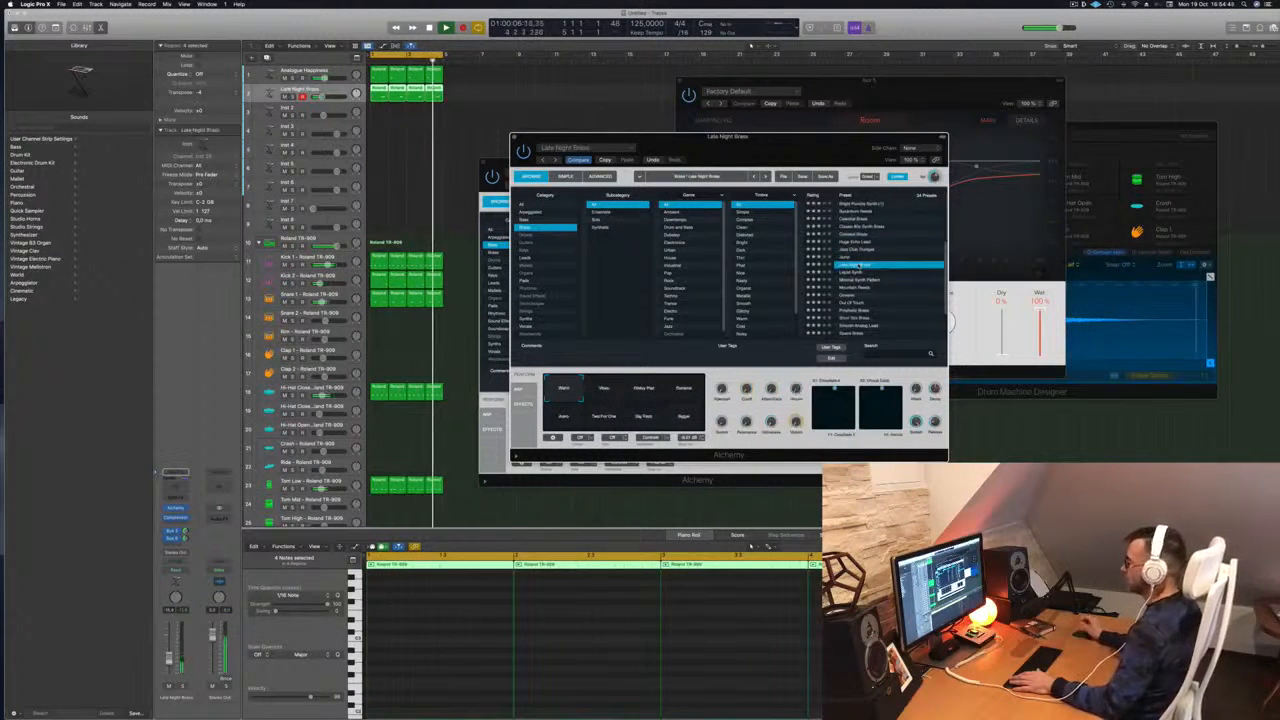
left_click(596, 394)
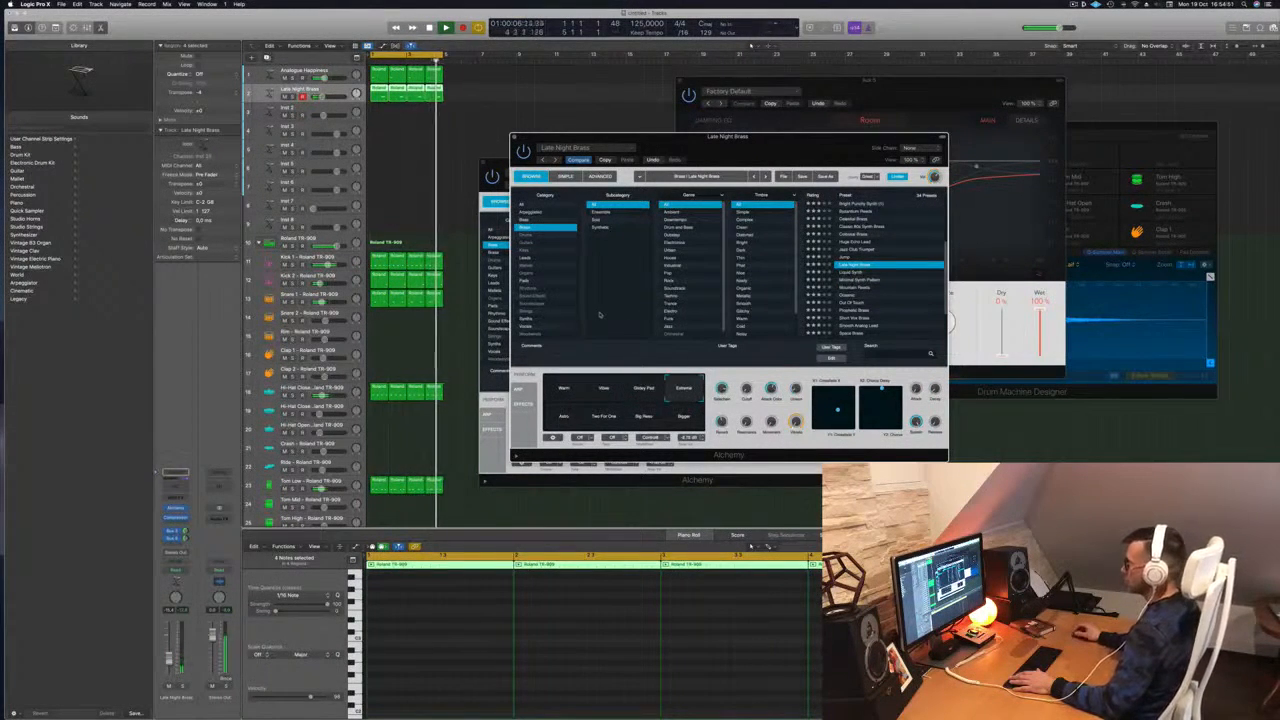
left_click(571, 421)
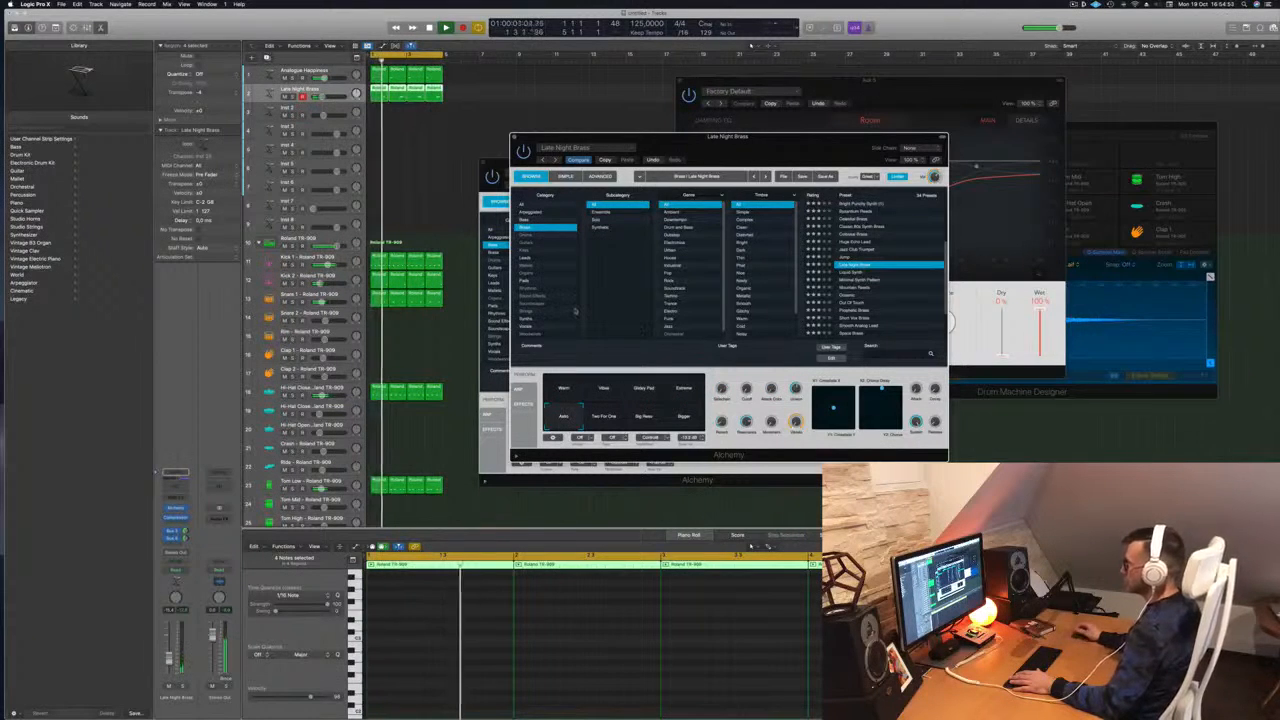
Audition the Mountain Peaks, Mountain Reeds and Street Boogie presets
scroll(858, 268, "down", 2)
left_click(858, 270)
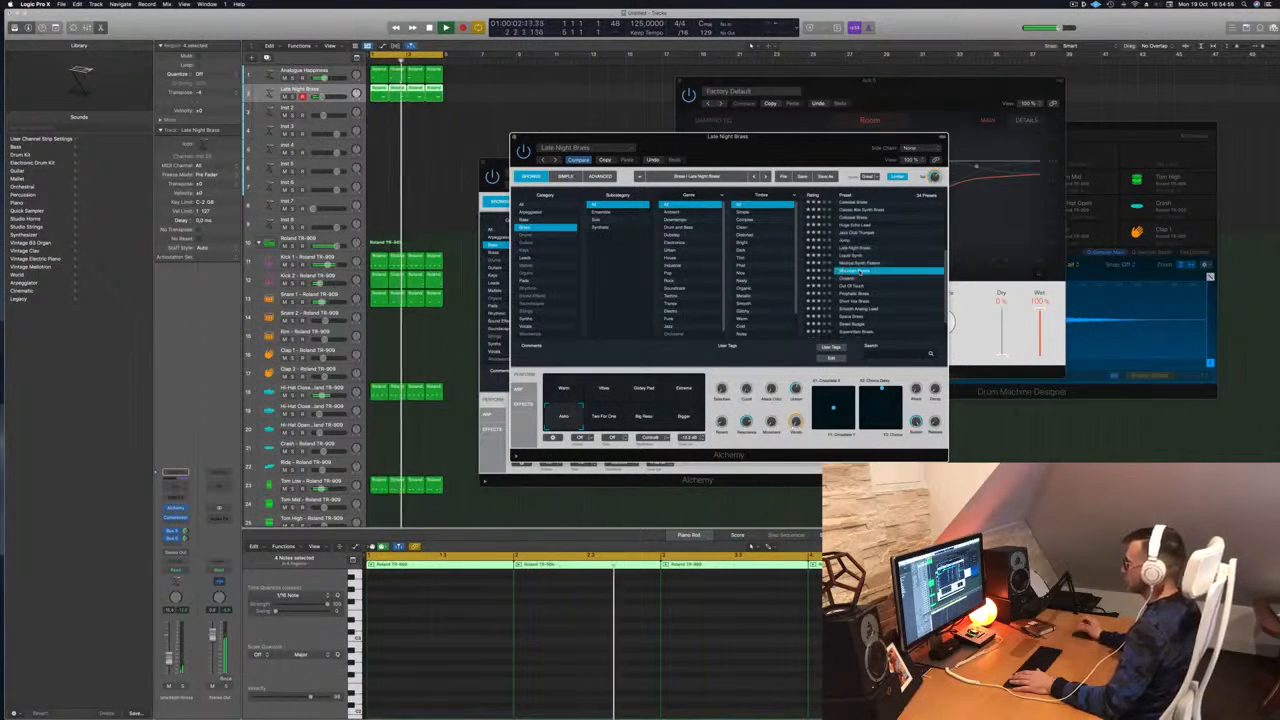
scroll(858, 268, "down", 2)
left_click(856, 260)
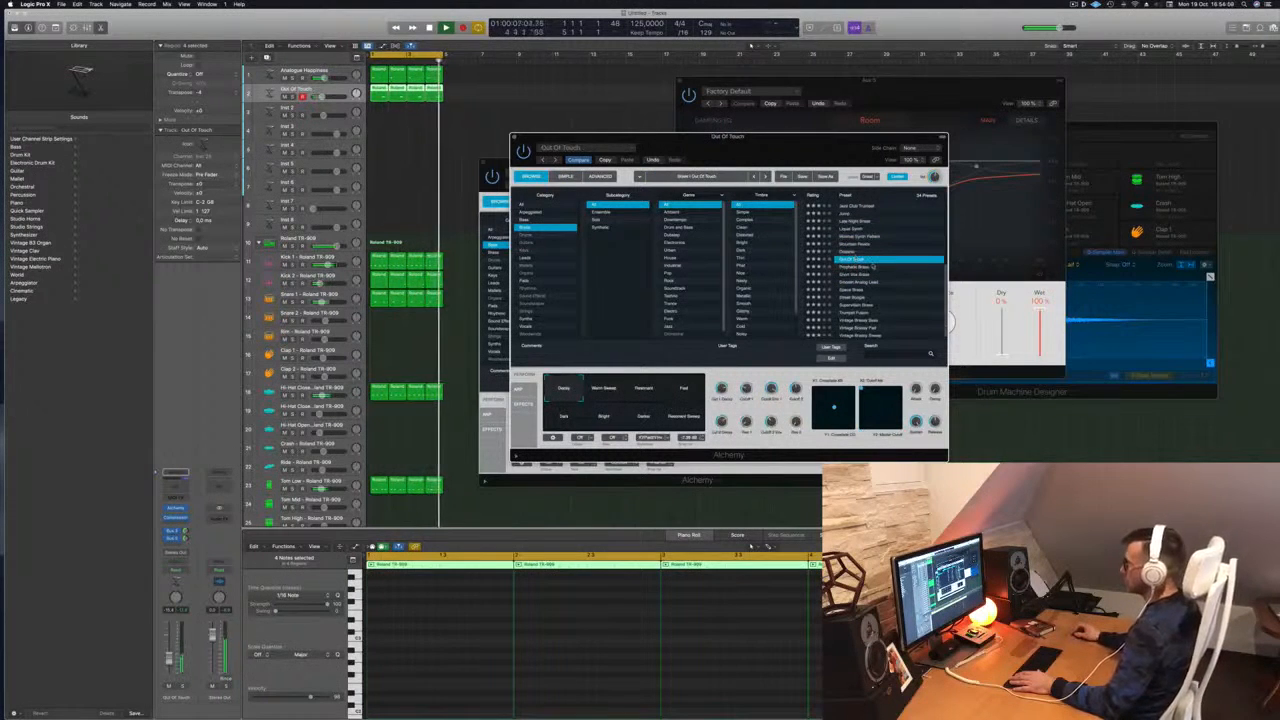
scroll(873, 266, "down", 1)
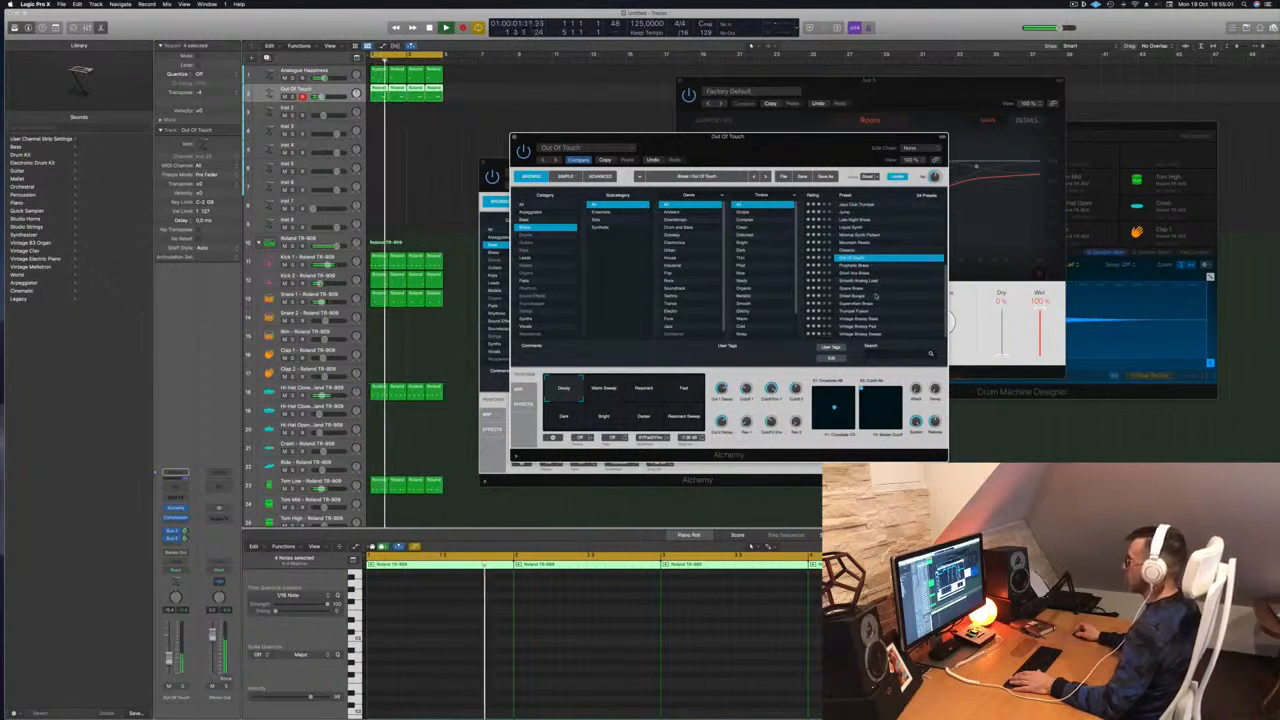
left_click(874, 295)
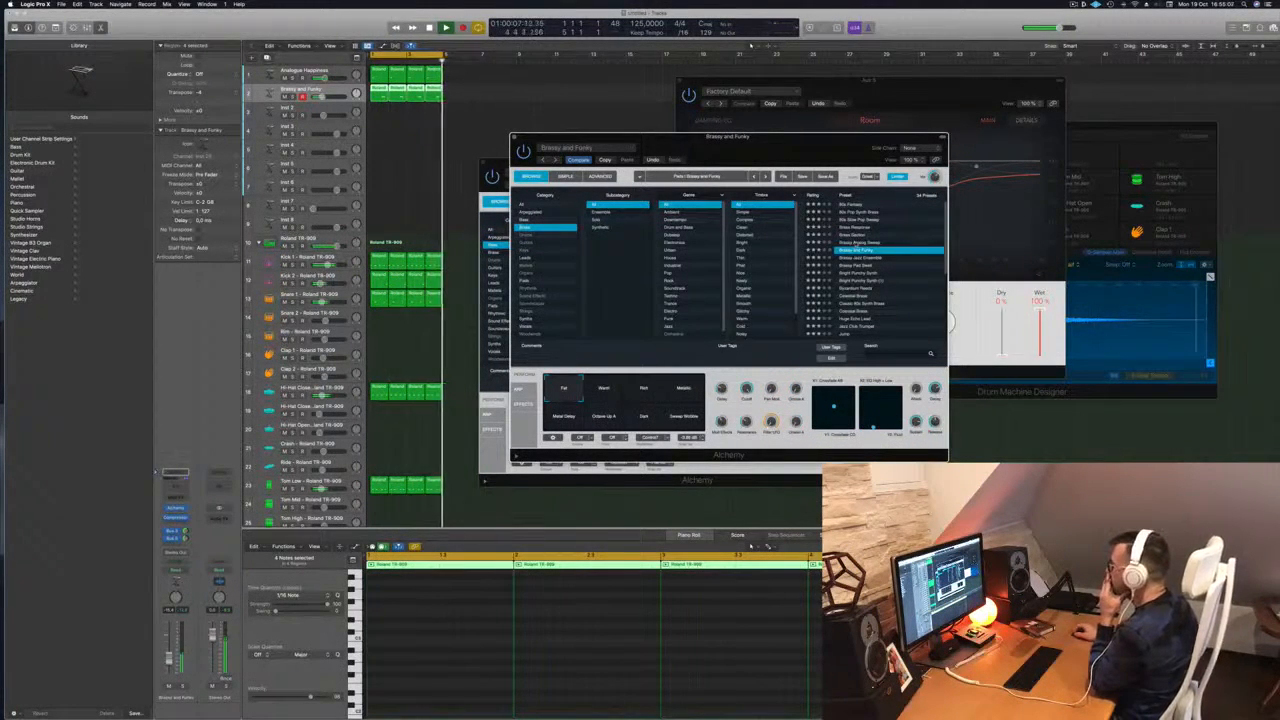
Reload Brassy and Funky, deselect regions, and move the Alchemy window over the drum plug-in
left_click(858, 243)
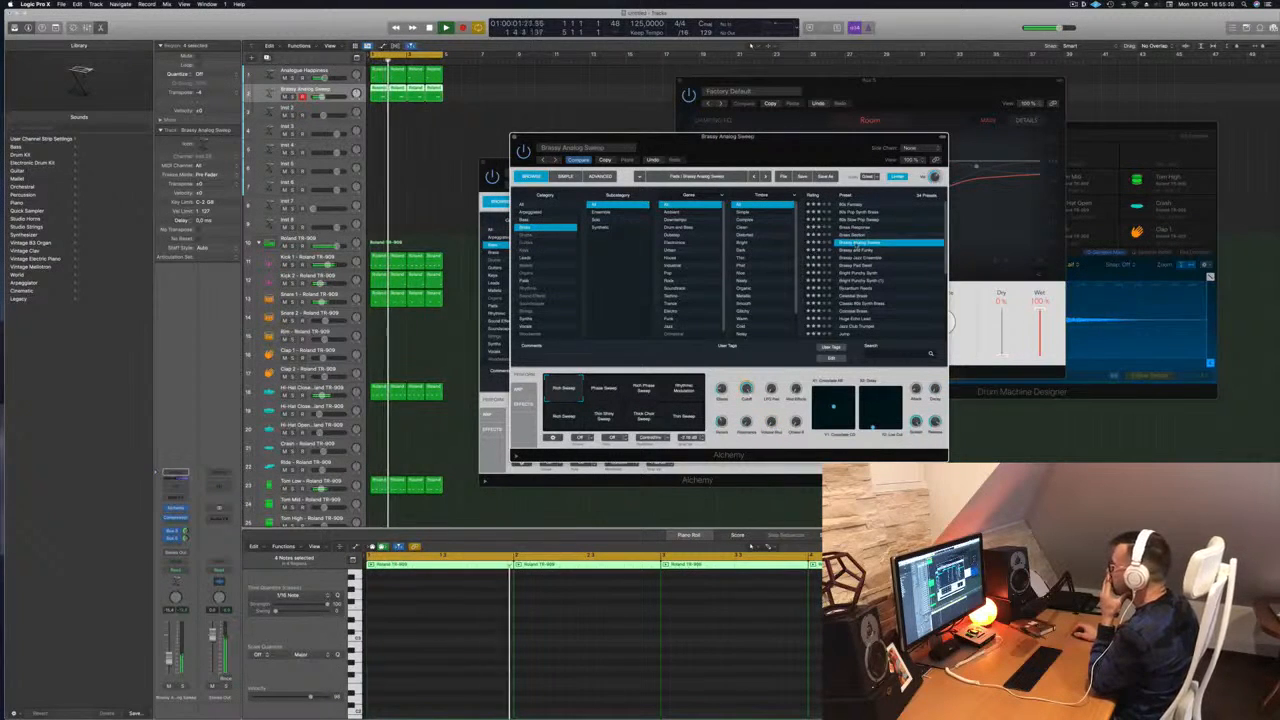
left_click(856, 251)
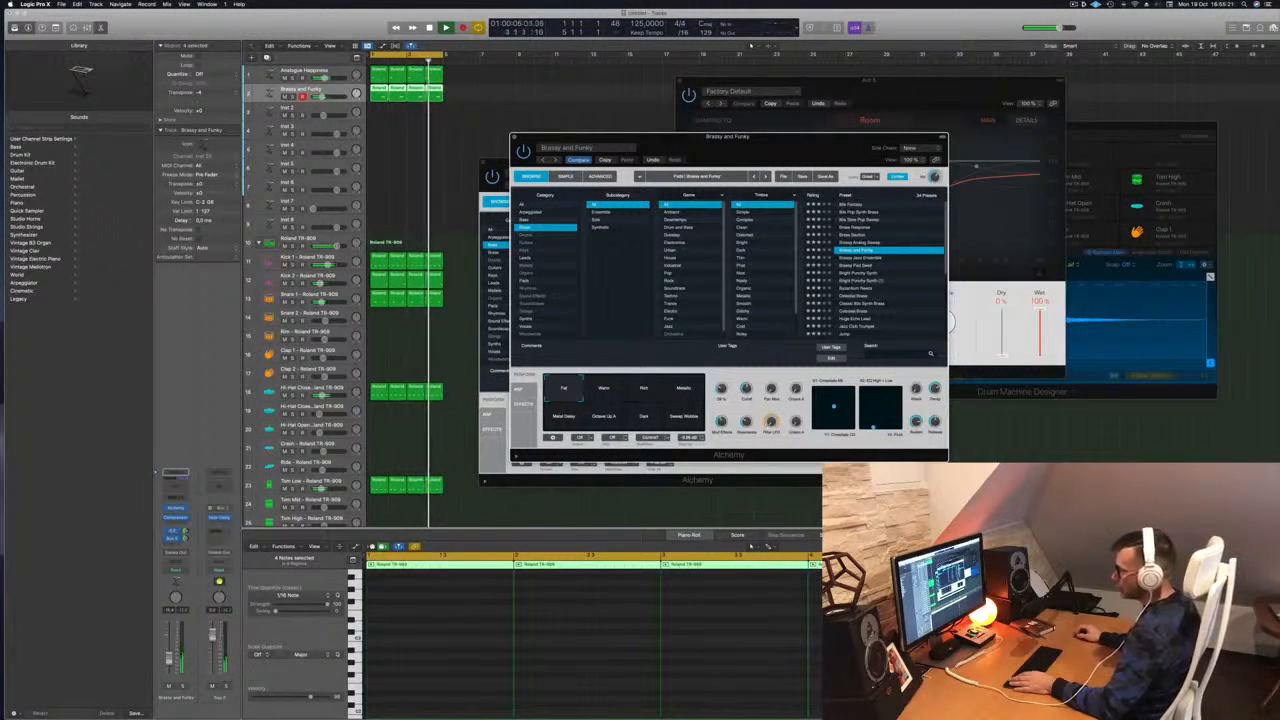
left_click(186, 538)
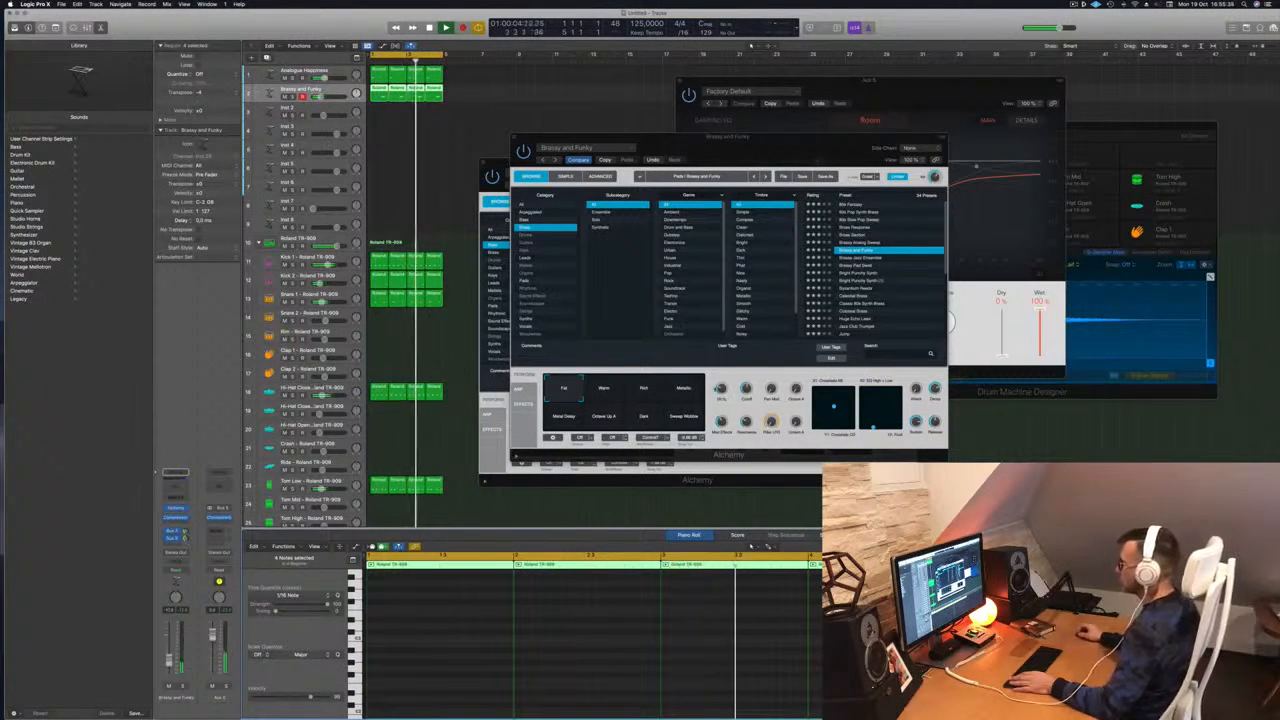
left_click(748, 397)
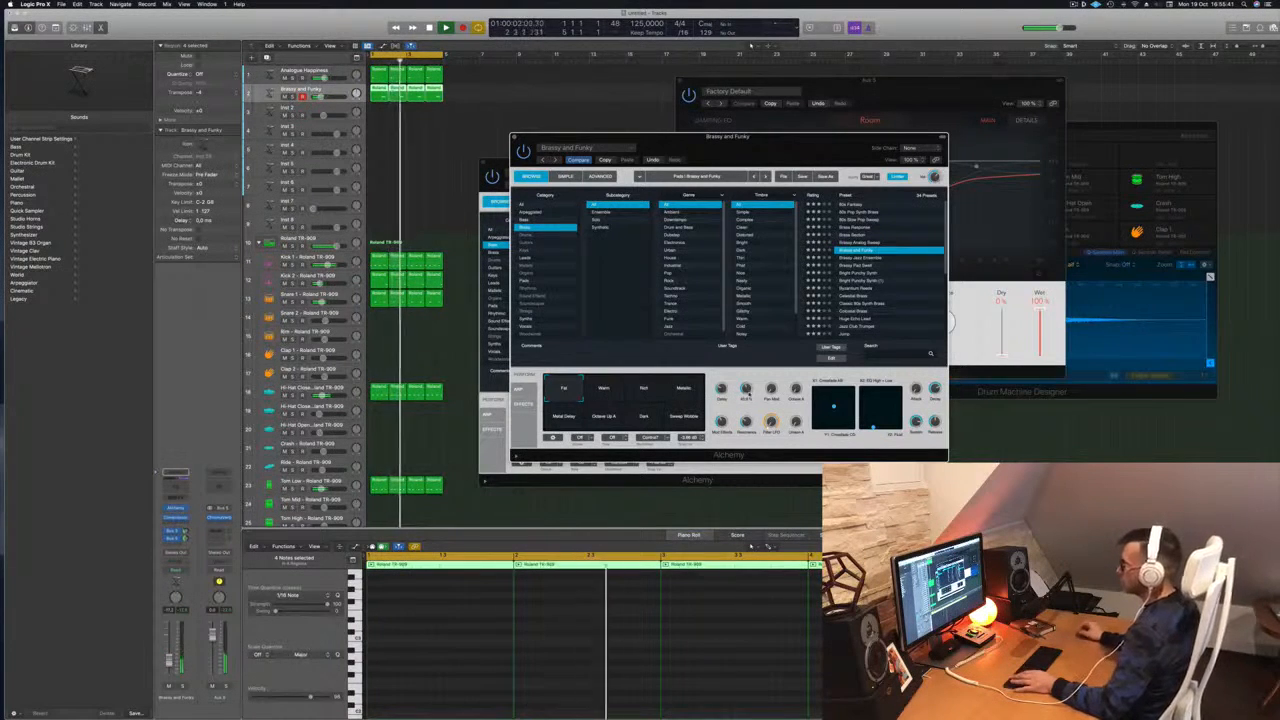
left_click_drag(772, 137, 1079, 115)
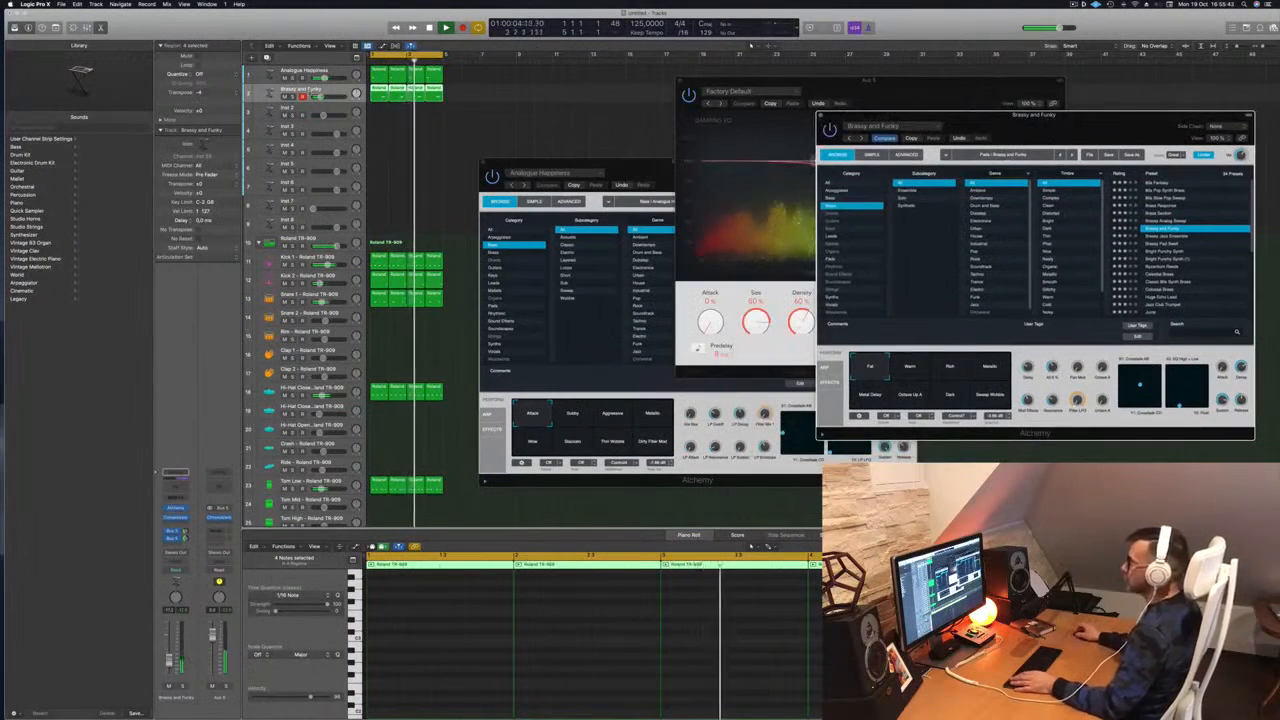
left_click(381, 135)
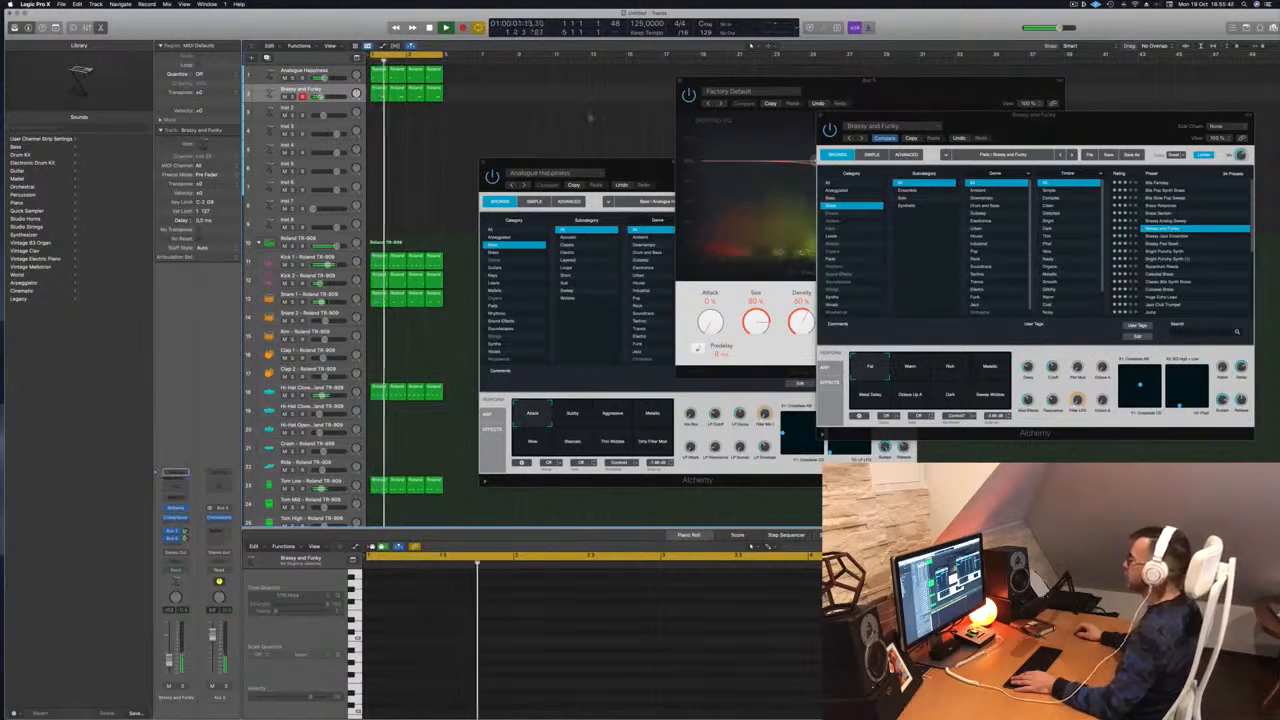
left_click_drag(1093, 115, 920, 106)
Audition Colossal Brass, Classic 80s Synth Brass and another brass preset, then load Liquid Synth
scroll(985, 230, "down", 2)
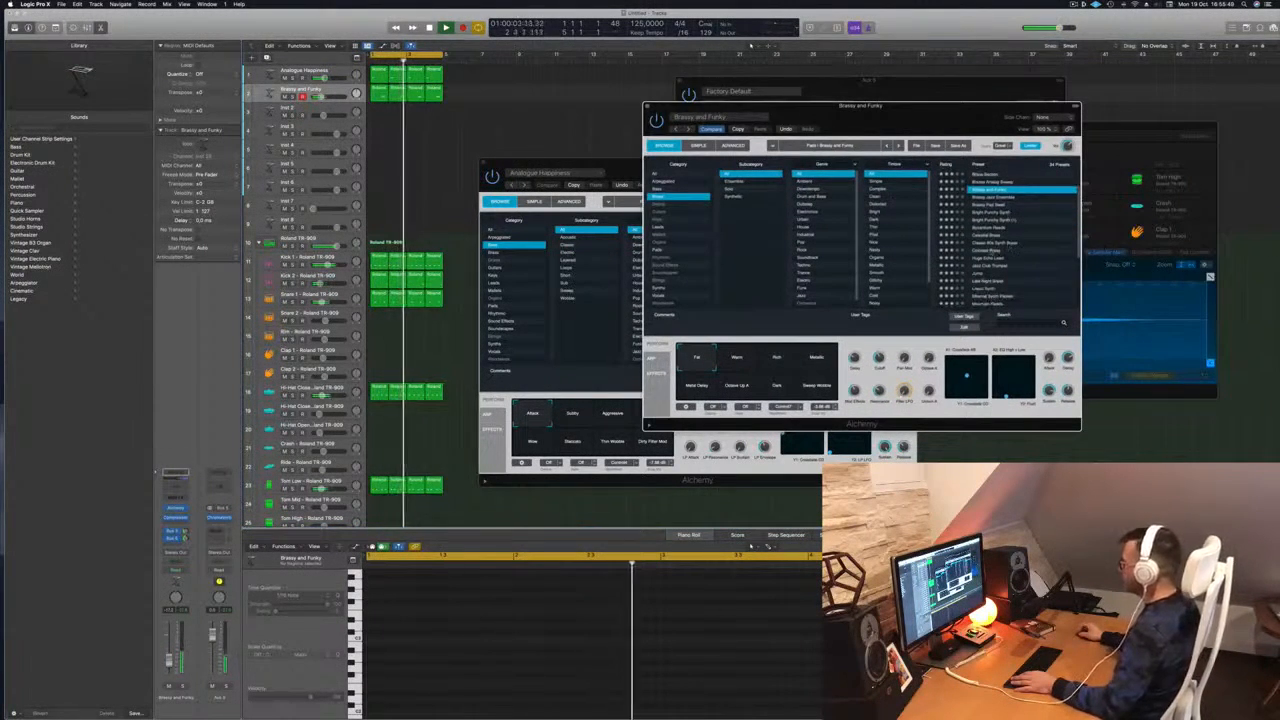
left_click(985, 250)
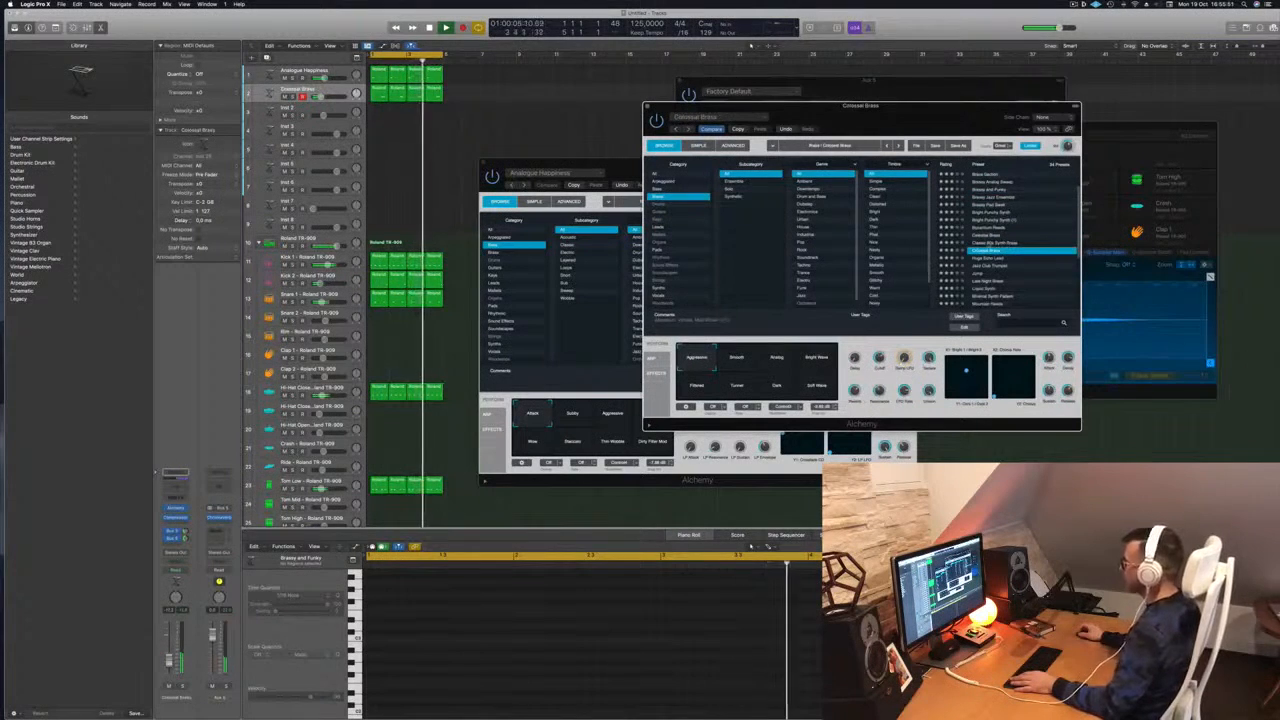
left_click(990, 243)
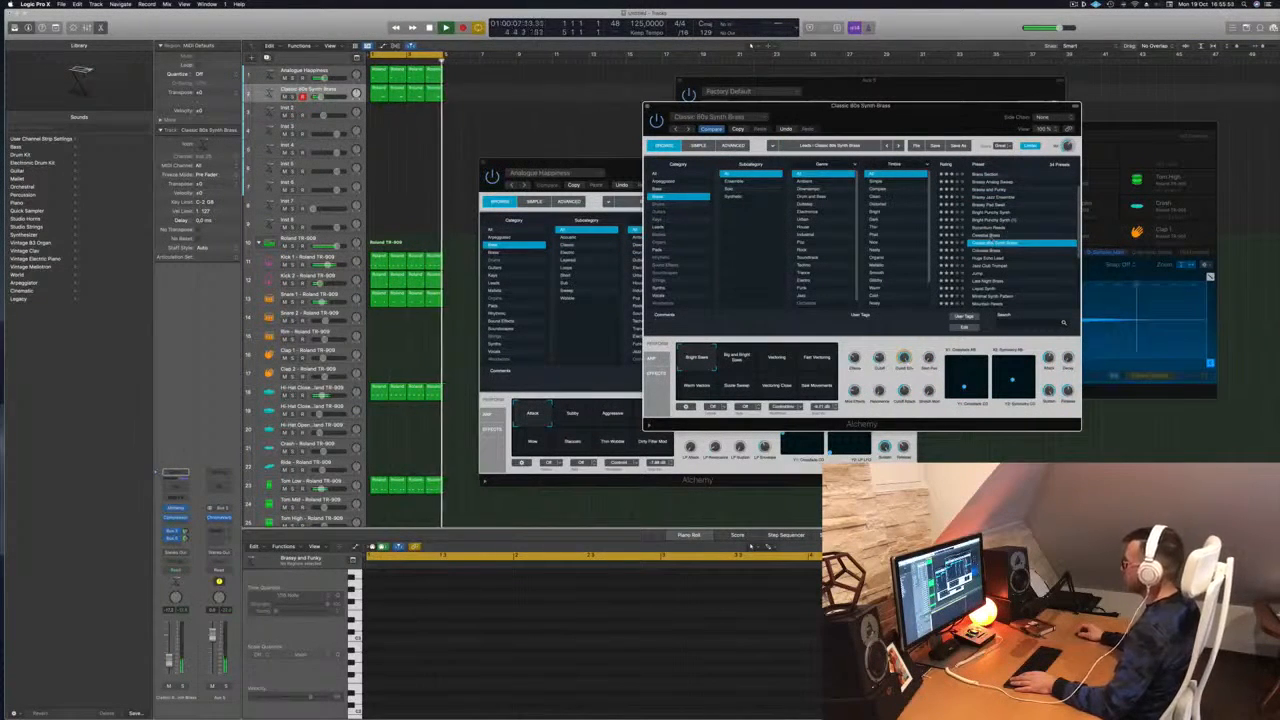
scroll(990, 245, "down", 2)
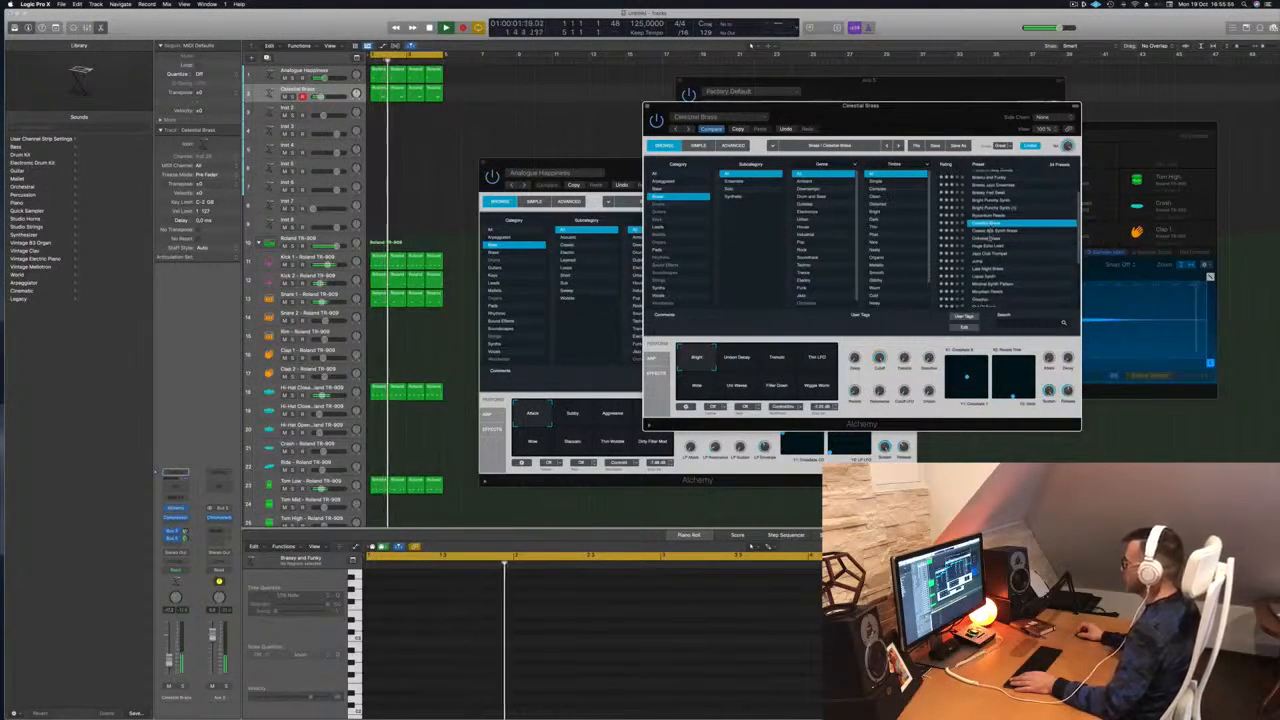
left_click(987, 260)
scroll(987, 255, "down", 2)
left_click(987, 236)
scroll(1015, 242, "down", 2)
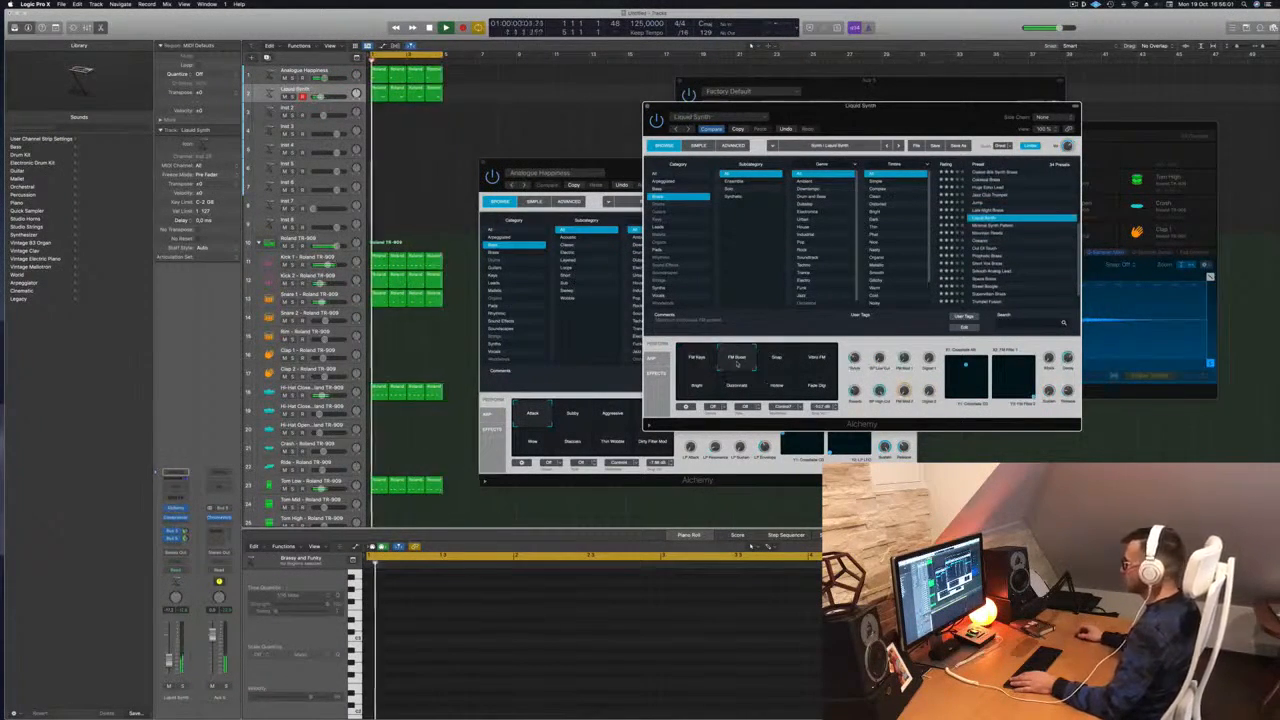
Try the Snap, Distorted, Hollow and Bright variations, ending on Distorted
left_click(776, 361)
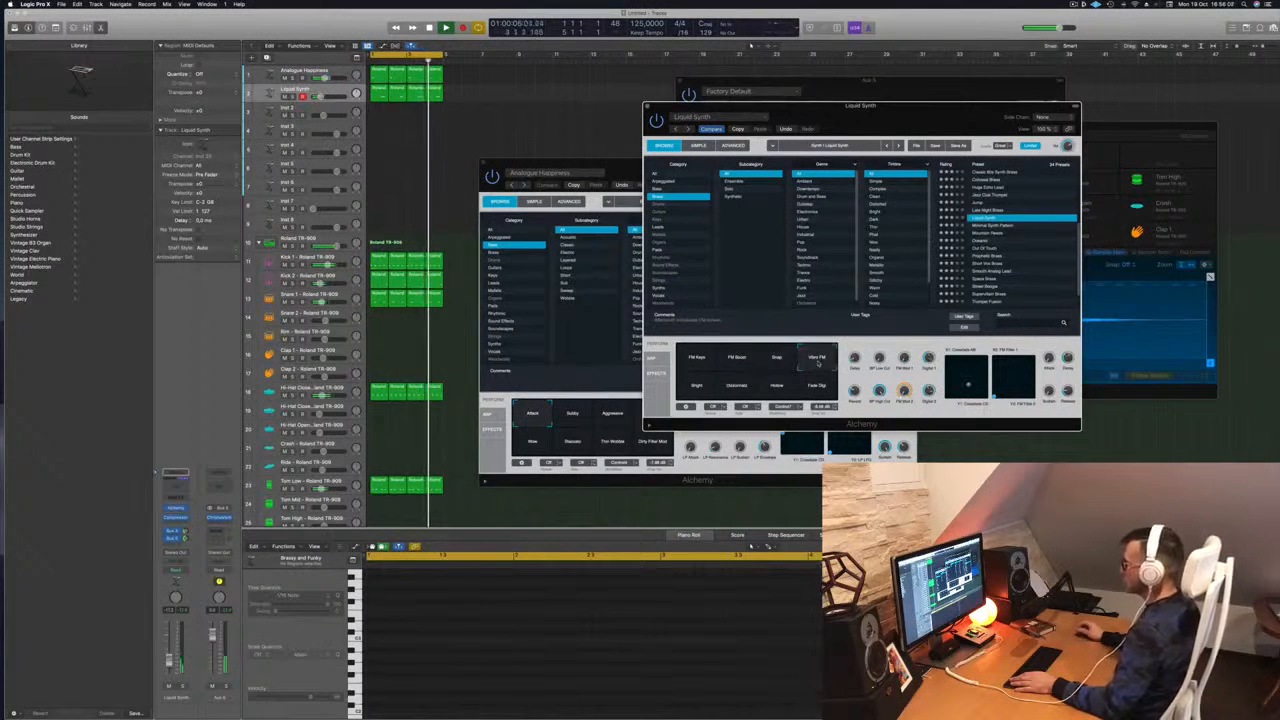
left_click(736, 387)
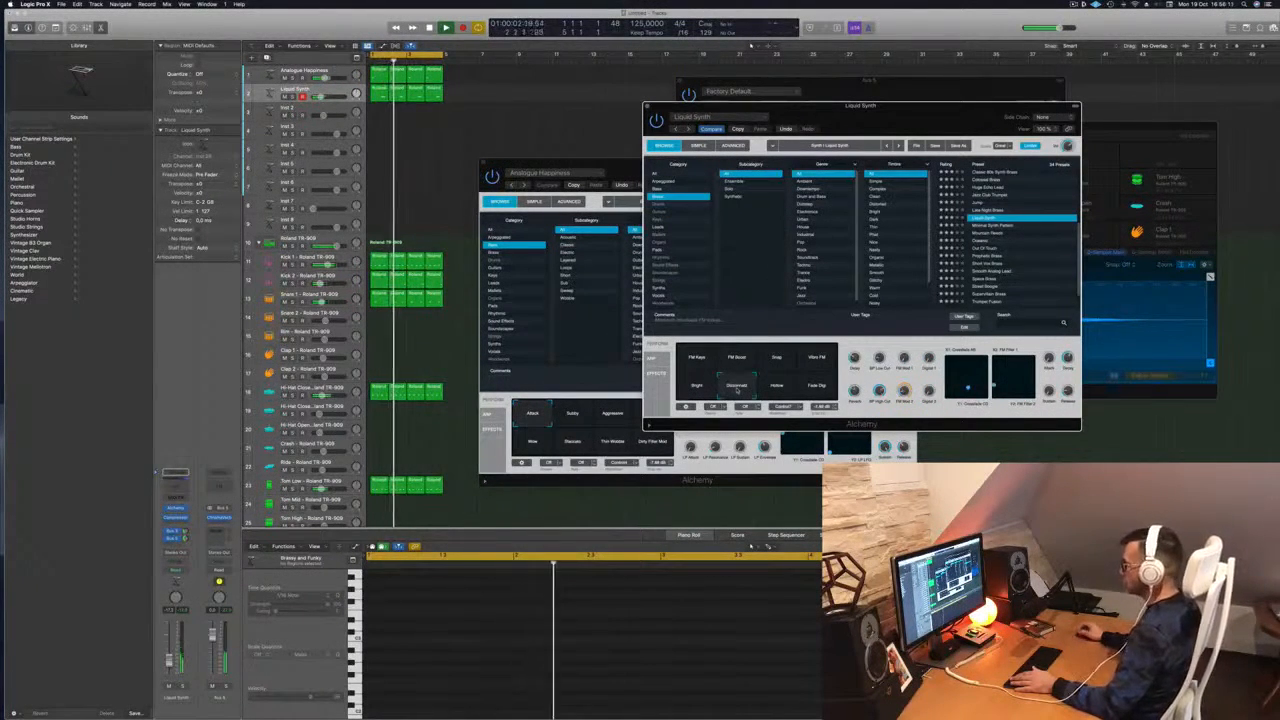
left_click(780, 387)
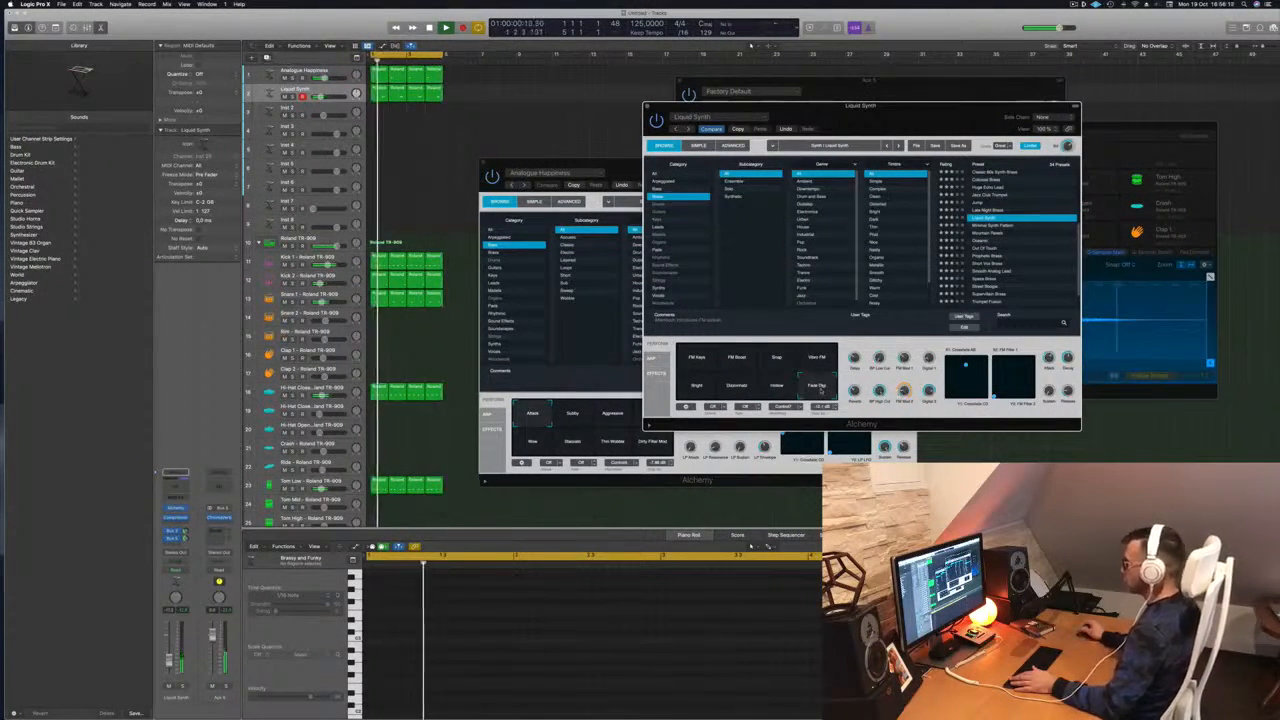
left_click(696, 387)
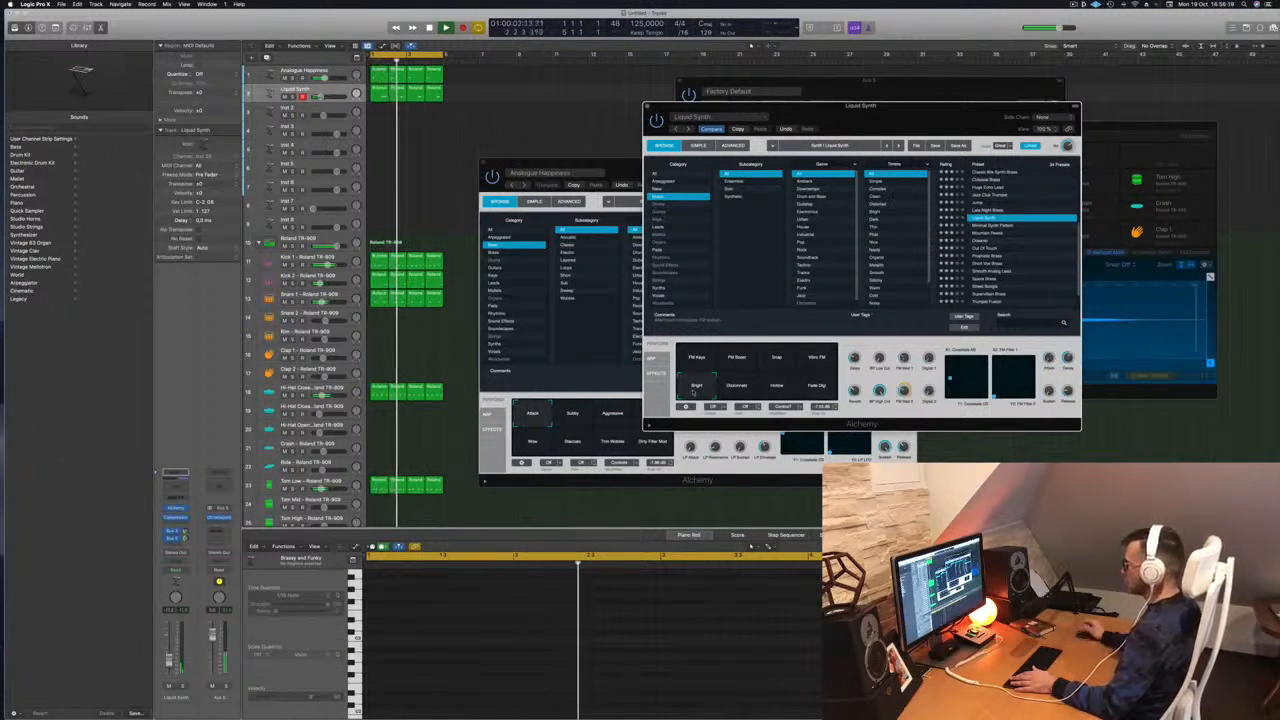
left_click(735, 387)
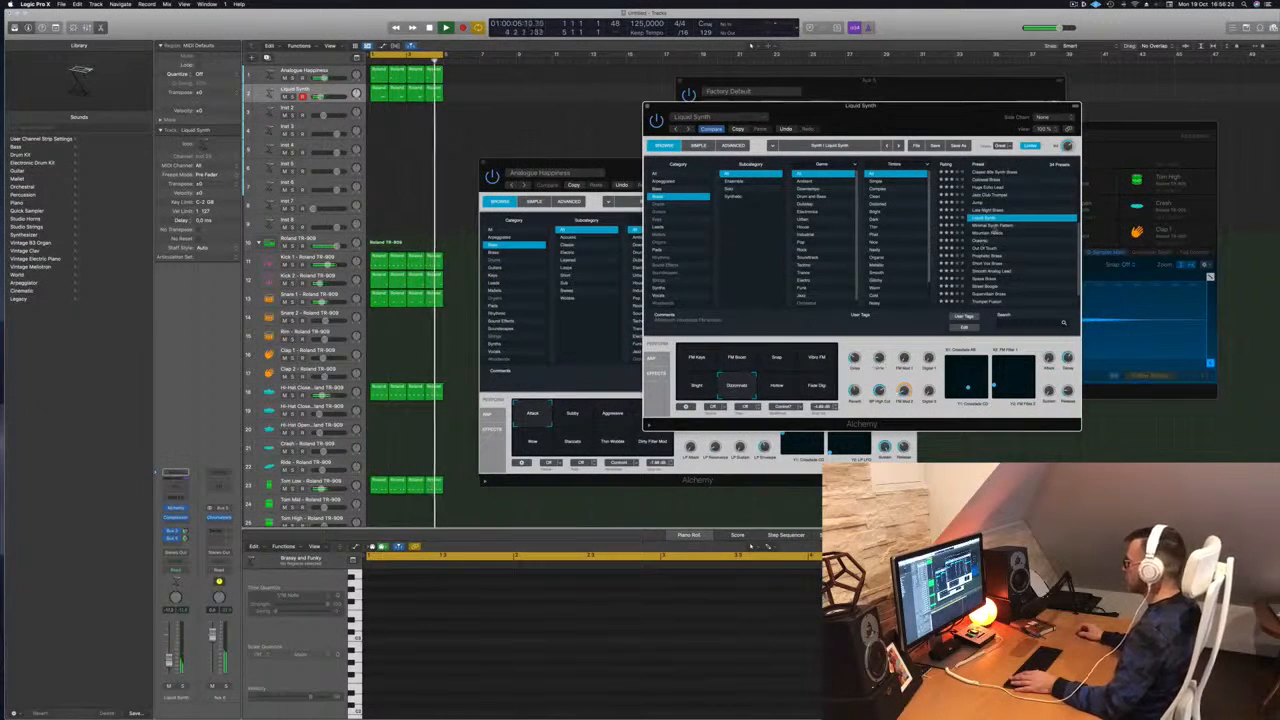
Audition Mountain Reeds and Oceanic, then load Out Of Touch with the Fast variation
left_click(994, 233)
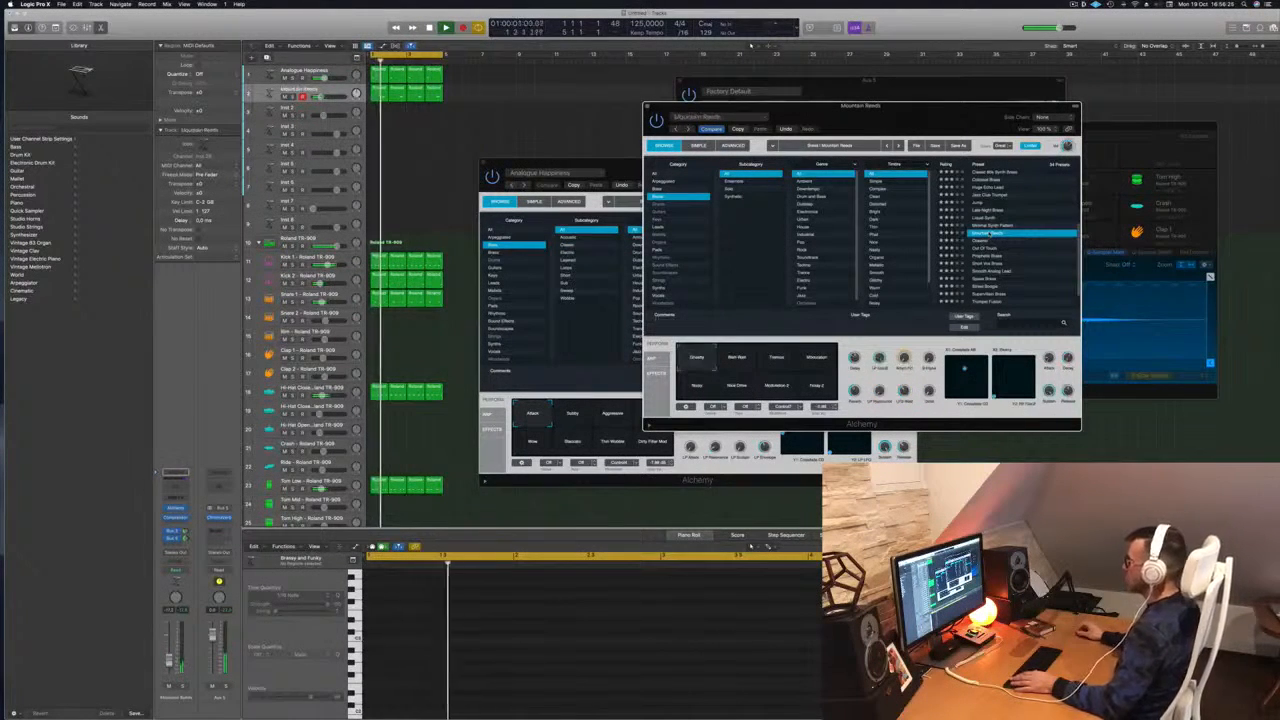
left_click(988, 241)
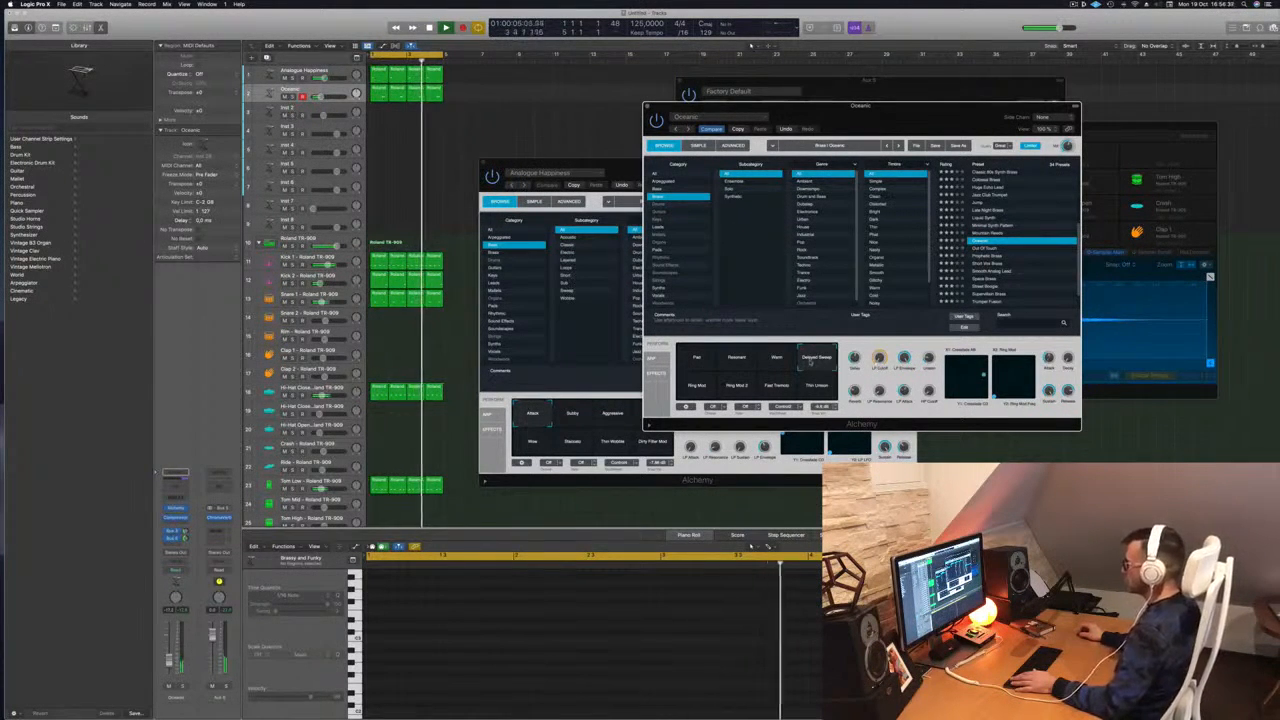
left_click(984, 249)
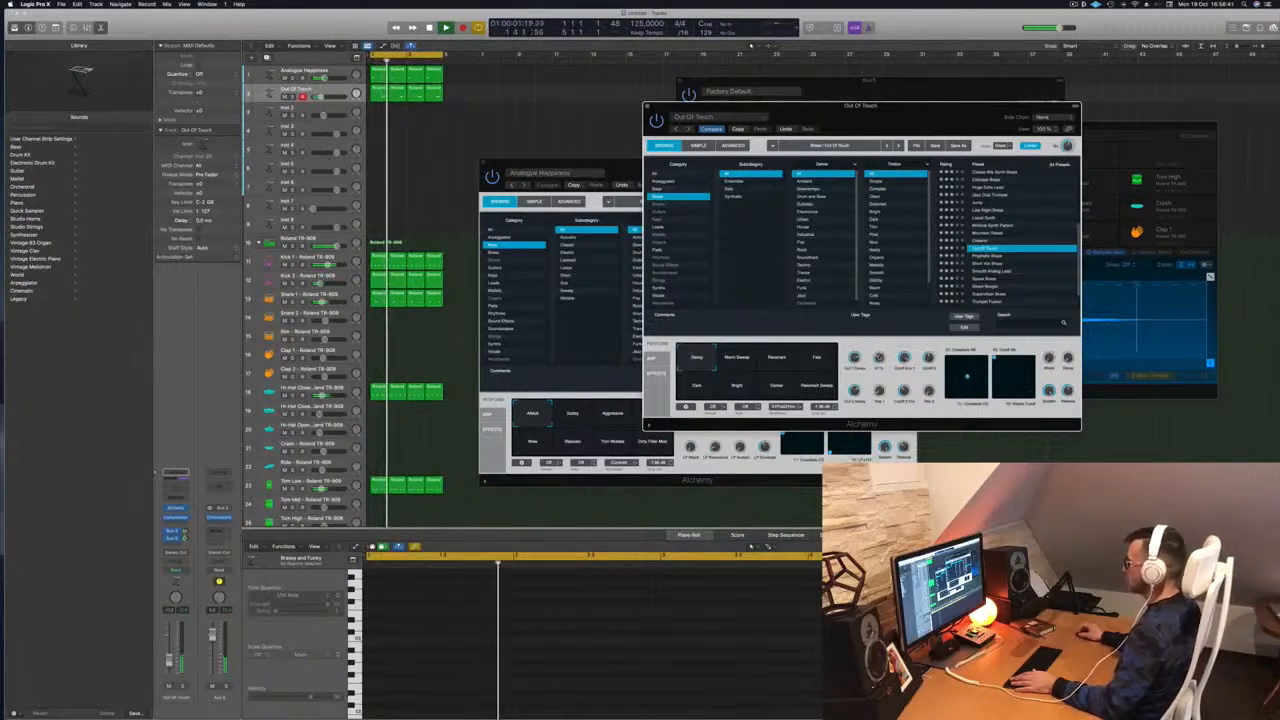
left_click(816, 360)
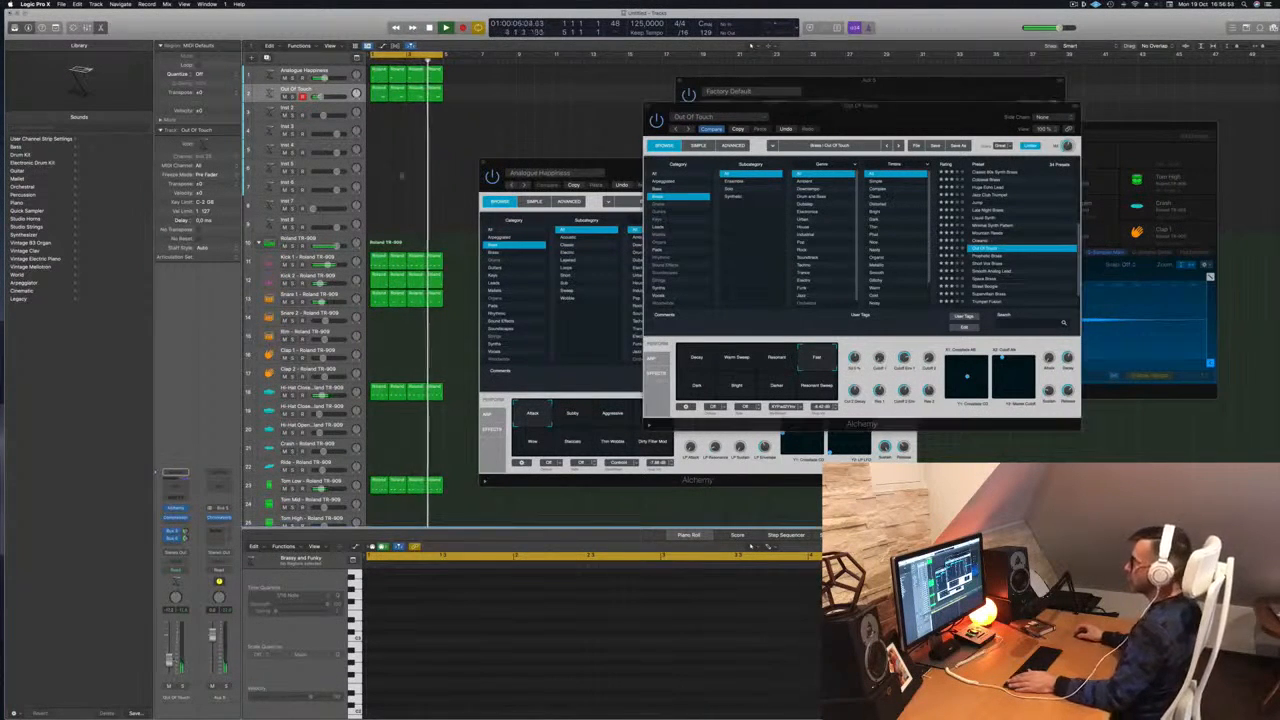
Close the Out Of Touch window, copy its regions onto Inst 2, and delete the last three copies
left_click(647, 106)
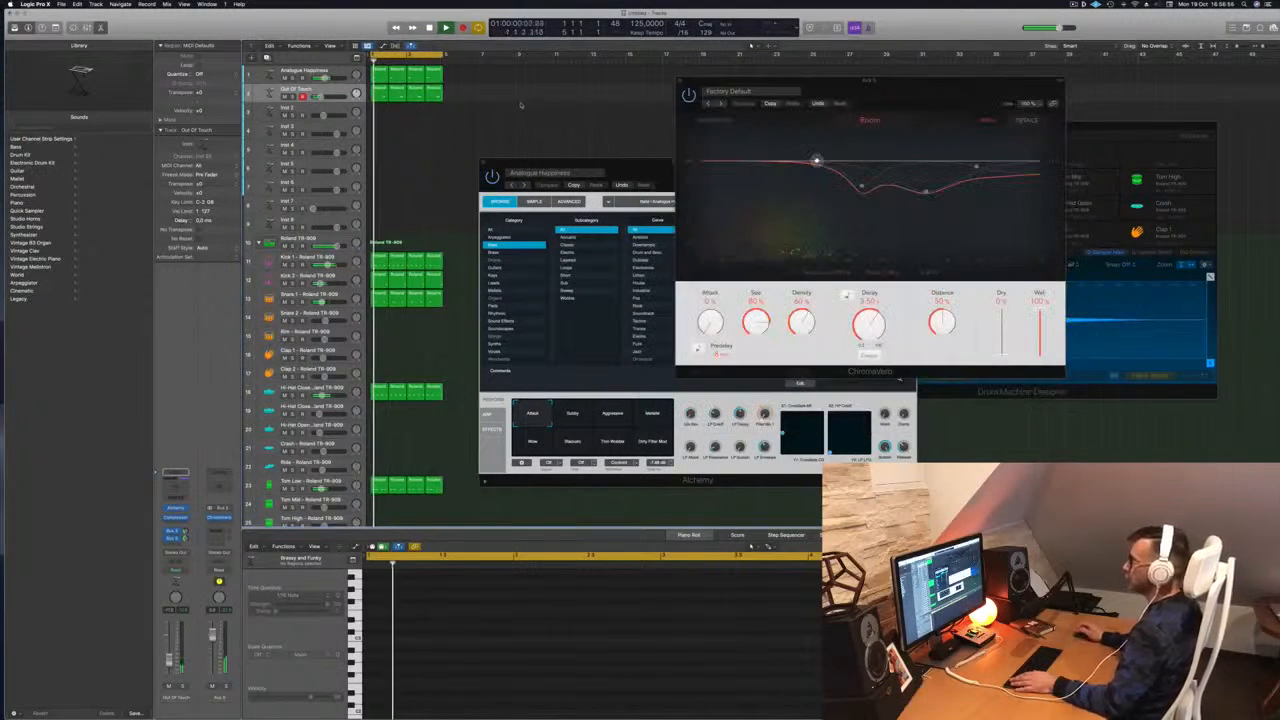
left_click(379, 74)
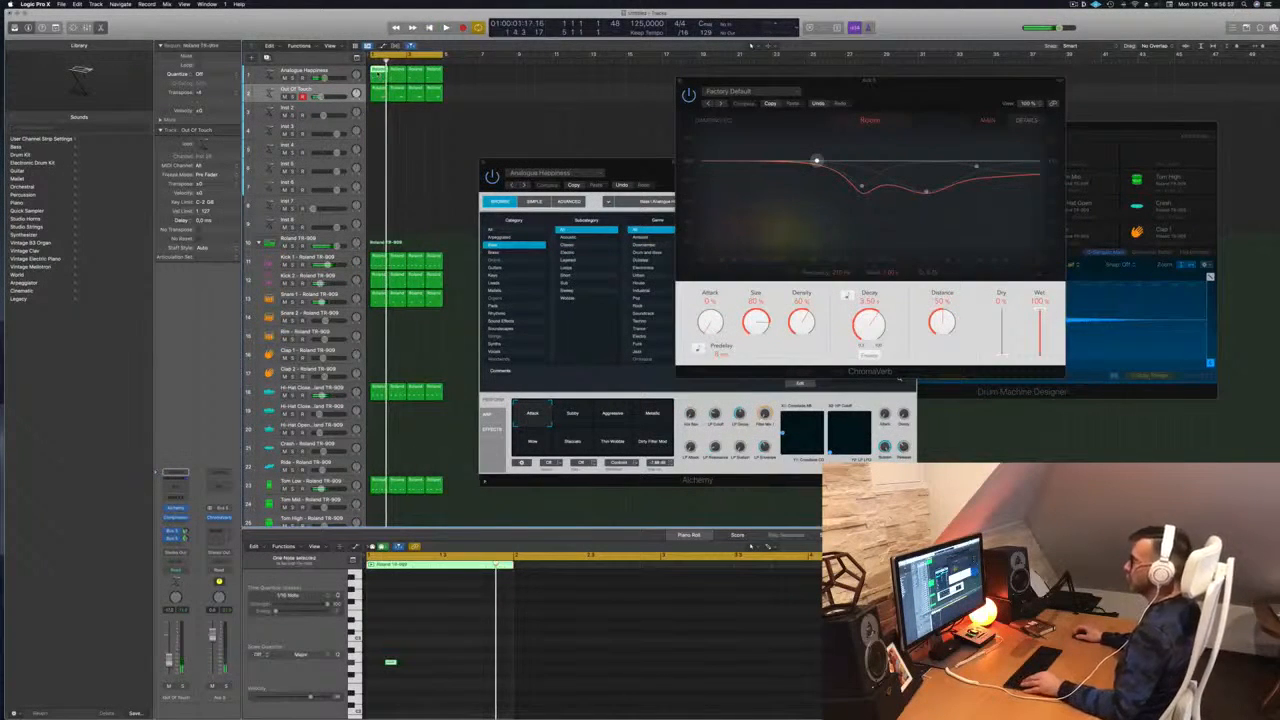
left_click(332, 94)
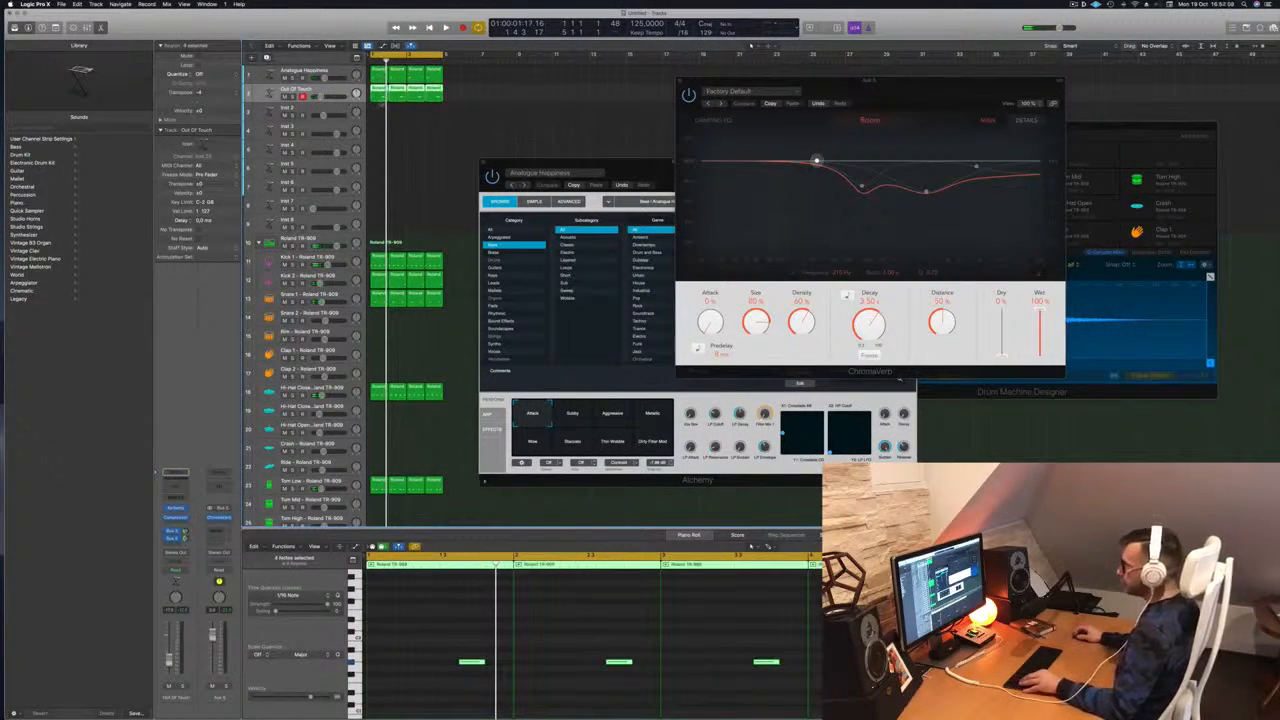
left_click_drag(380, 95, 378, 111)
left_click_drag(495, 114, 402, 118)
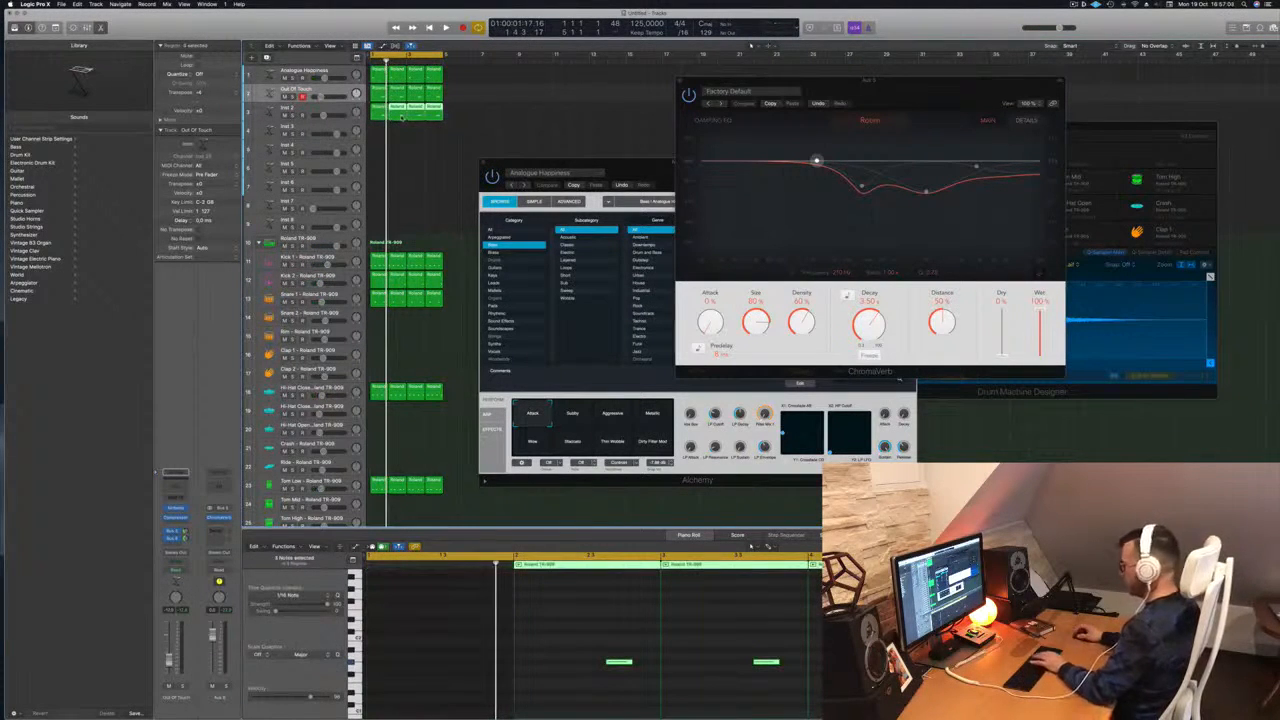
key("Delete")
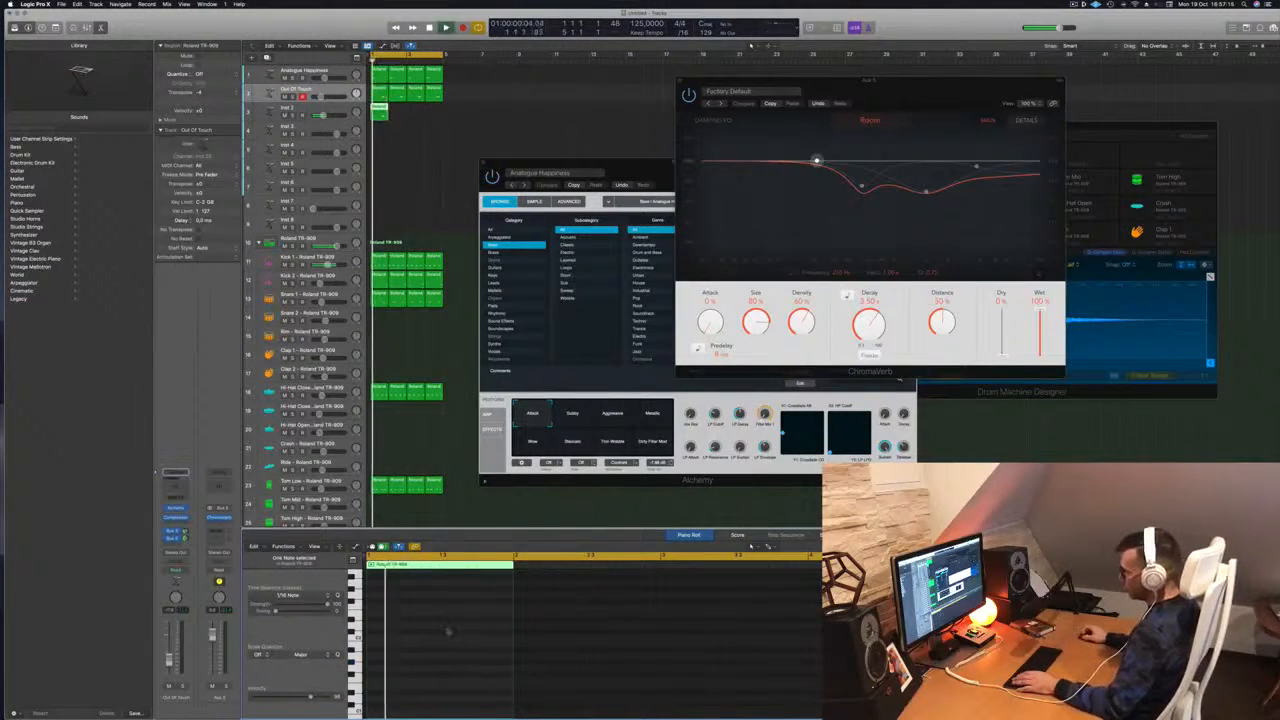
Pencil a low note into the Inst 2 region, copy both notes later in the bar, and play back
left_click(458, 632)
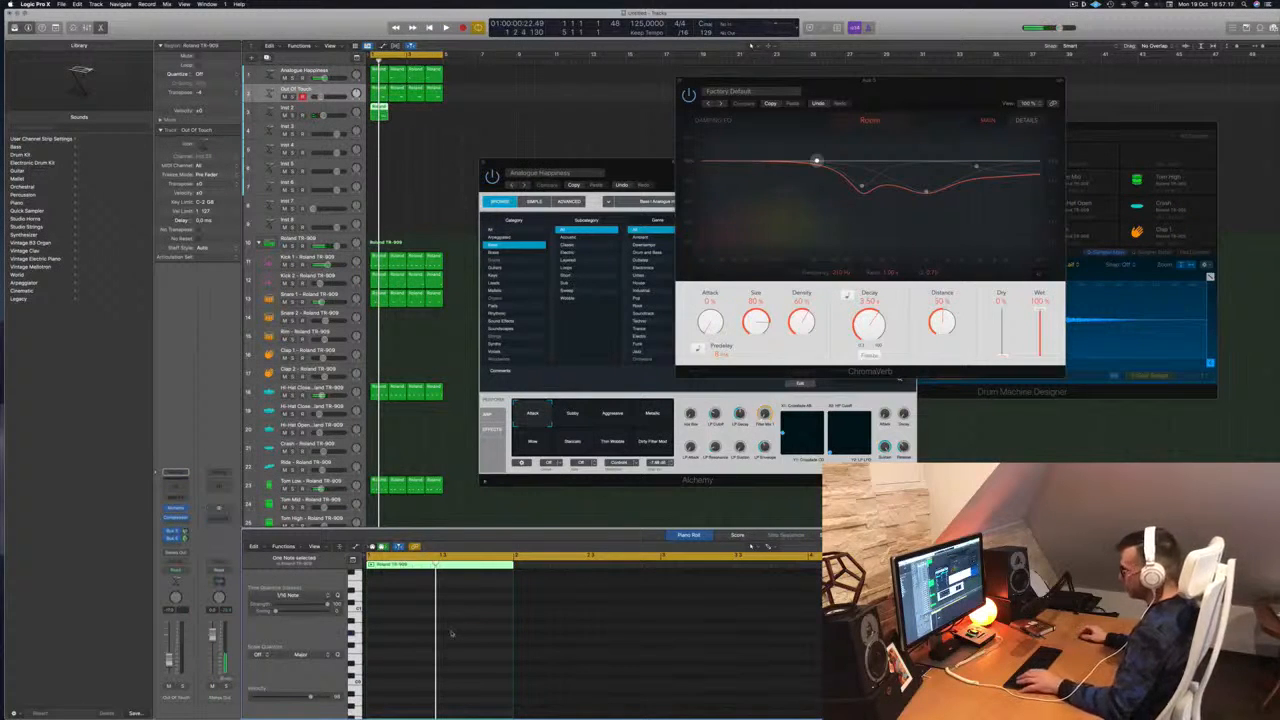
left_click_drag(468, 601, 495, 684)
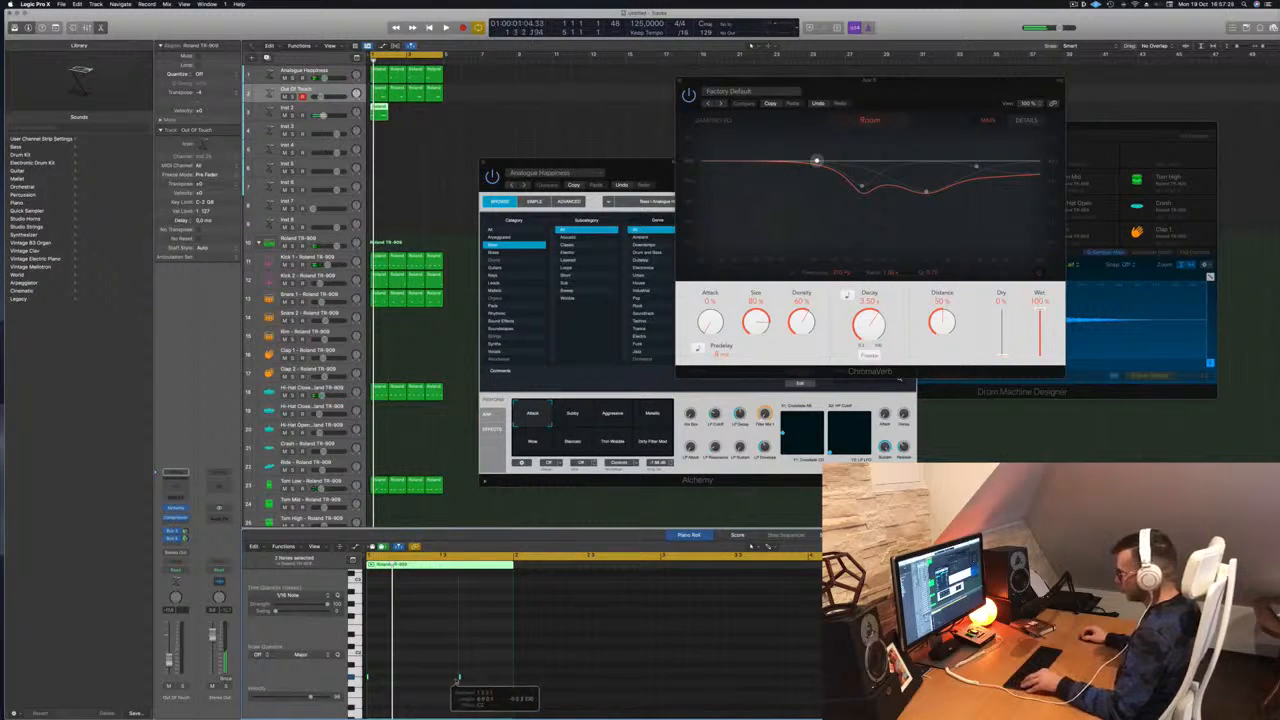
scroll(388, 677, "up", 5)
key("space")
key("space")
left_click_drag(383, 678, 484, 680)
scroll(466, 678, "down", 4)
key("space")
key("space")
key("space")
scroll(490, 688, "down", 3)
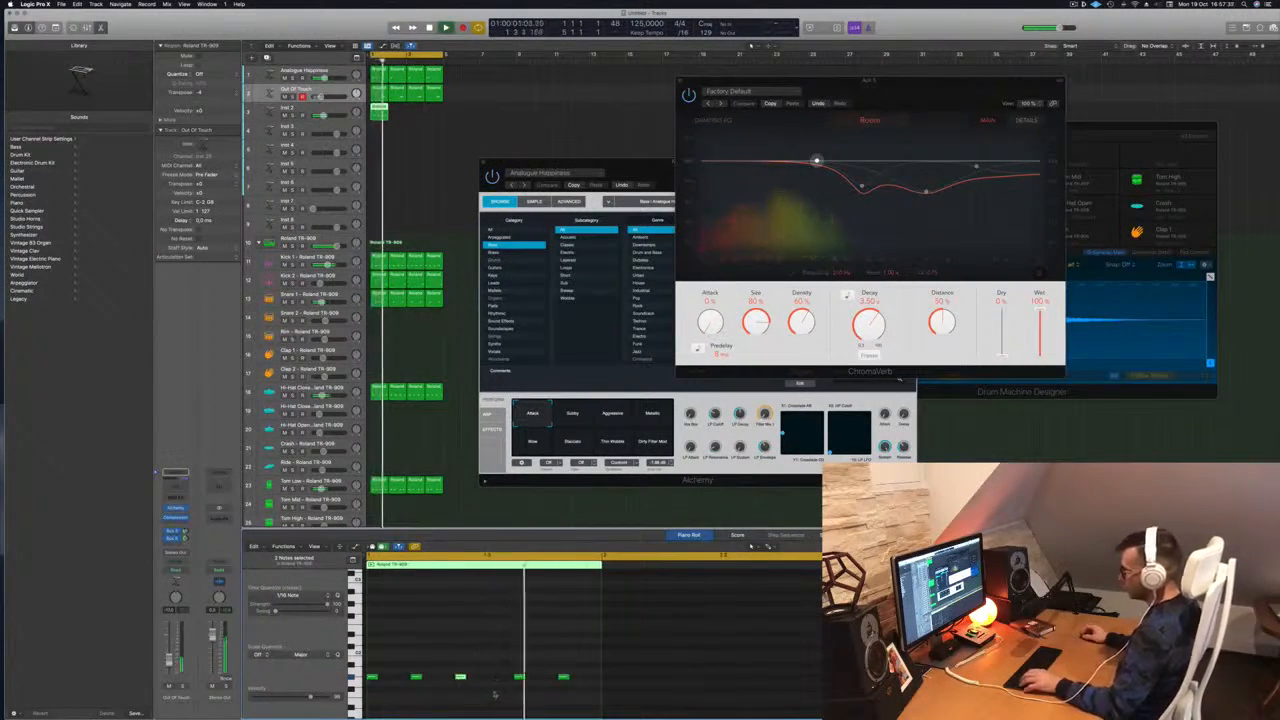
key("space")
key("space")
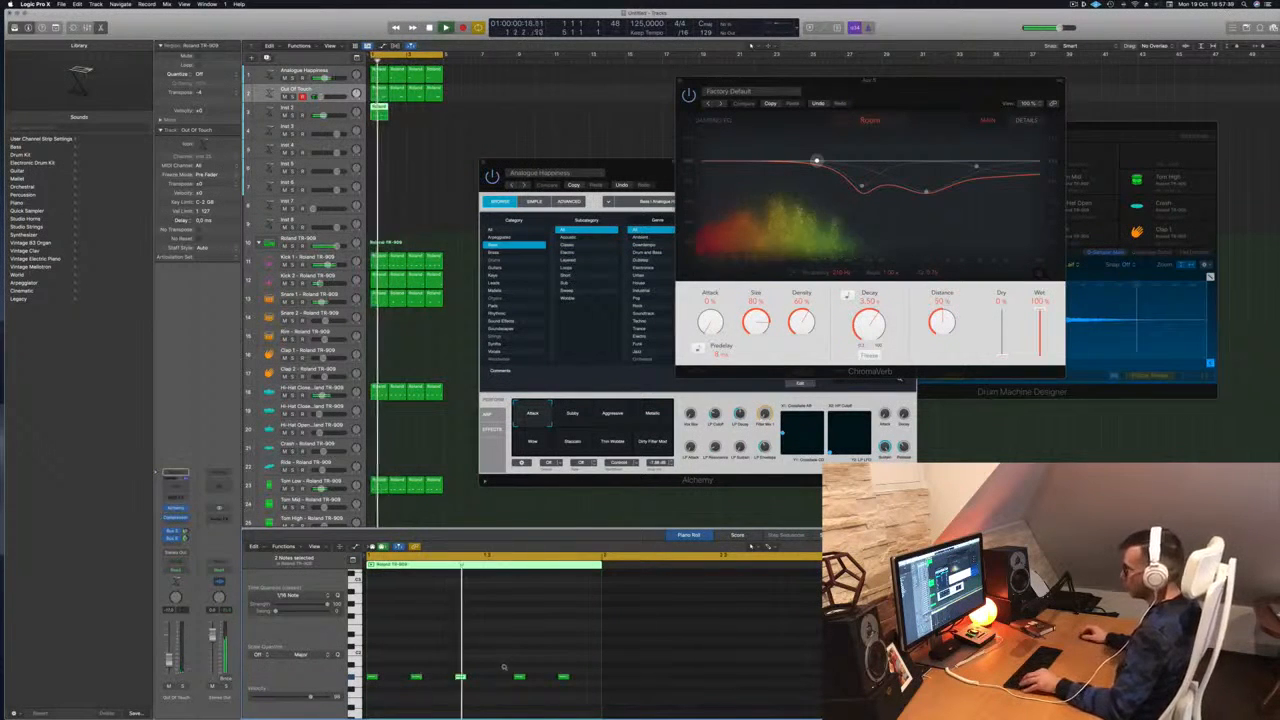
scroll(504, 668, "down", 1)
key("space")
key("space")
key("space")
Repeat the Inst 2 region with Cmd+R so it spans four regions, then replay from bar 1
left_click(384, 108)
key("super+r")
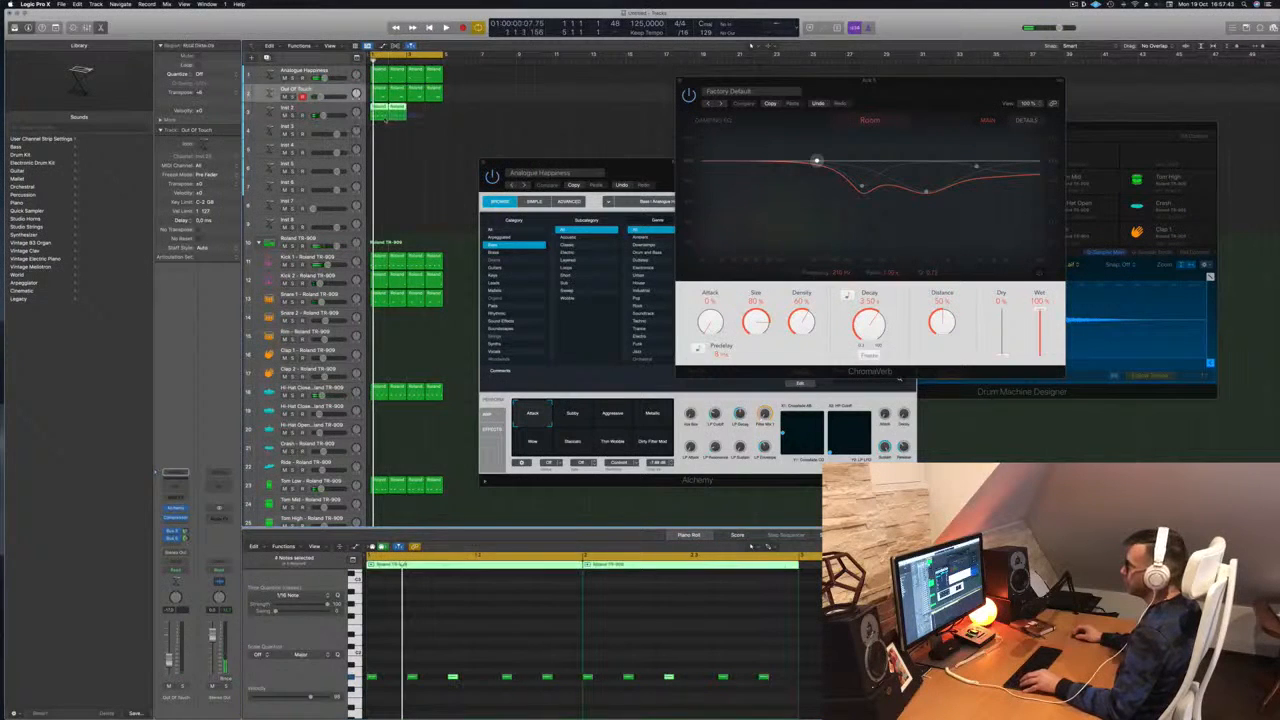
key("super+r")
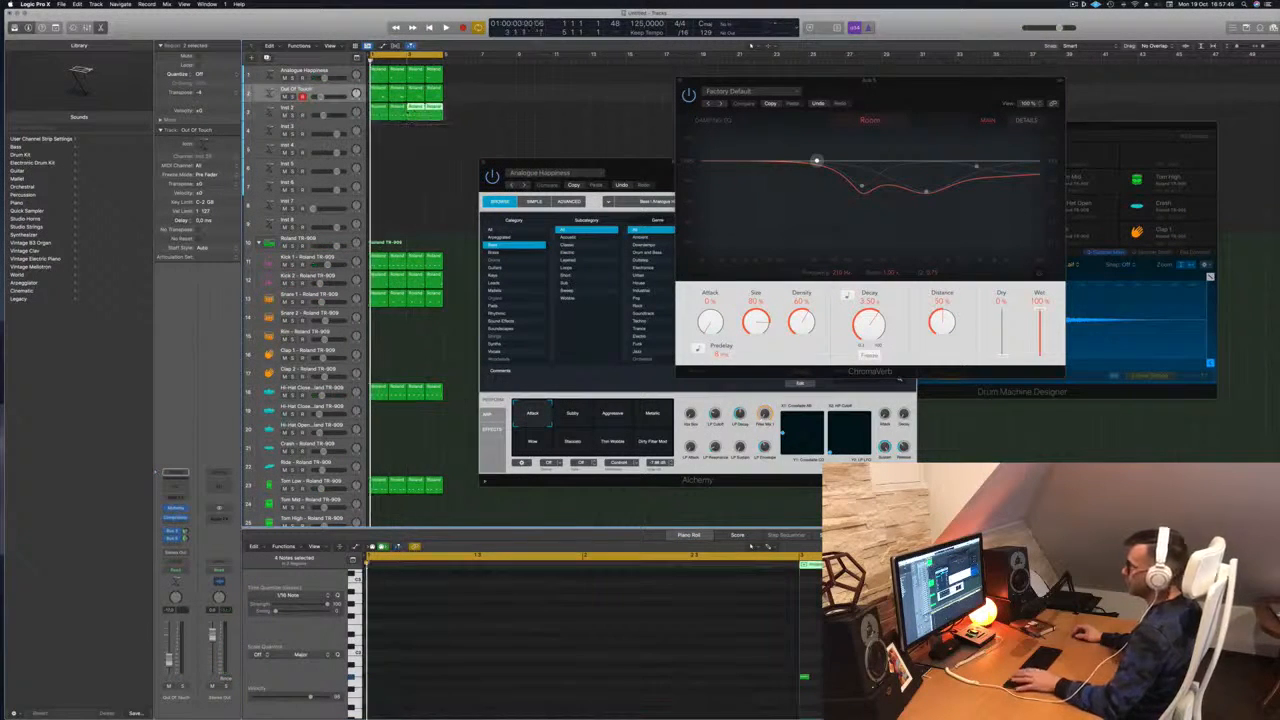
left_click(337, 110)
key("space")
key("space")
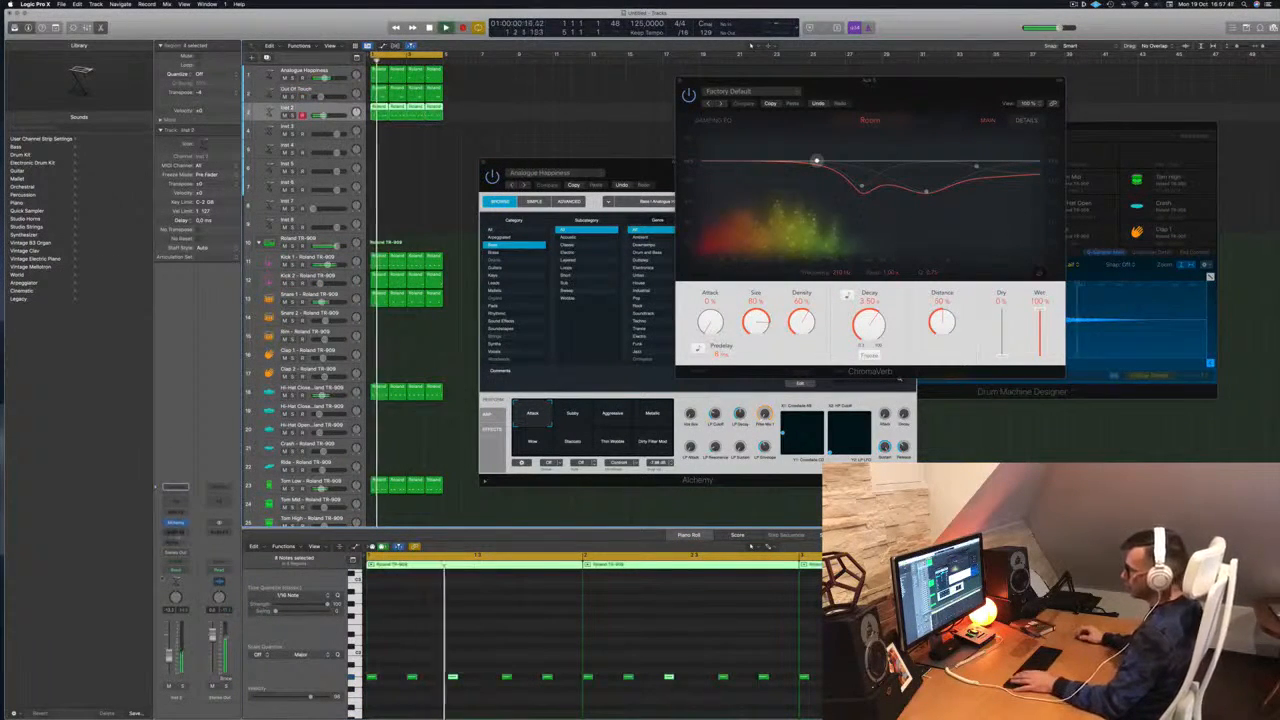
Open Inst 2's Alchemy, shift one note later in the Piano Roll, and browse the Bass category
left_click(176, 524)
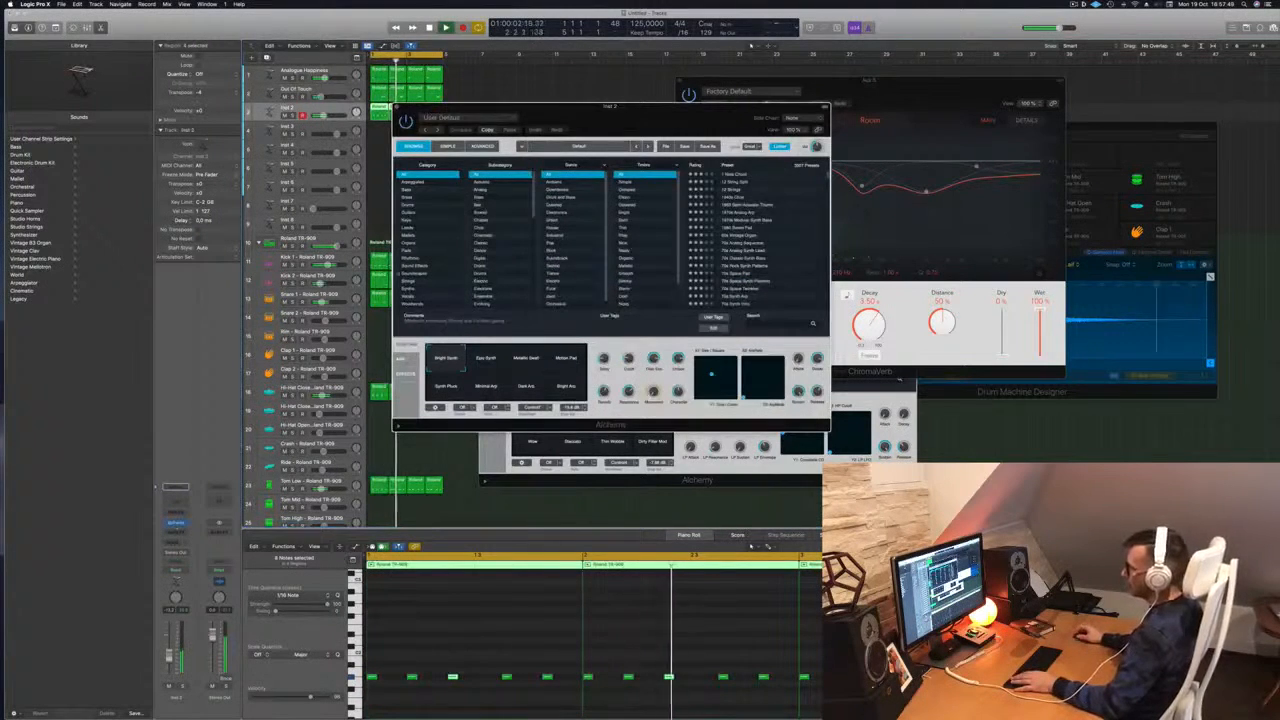
left_click_drag(574, 127, 839, 155)
left_click(491, 702)
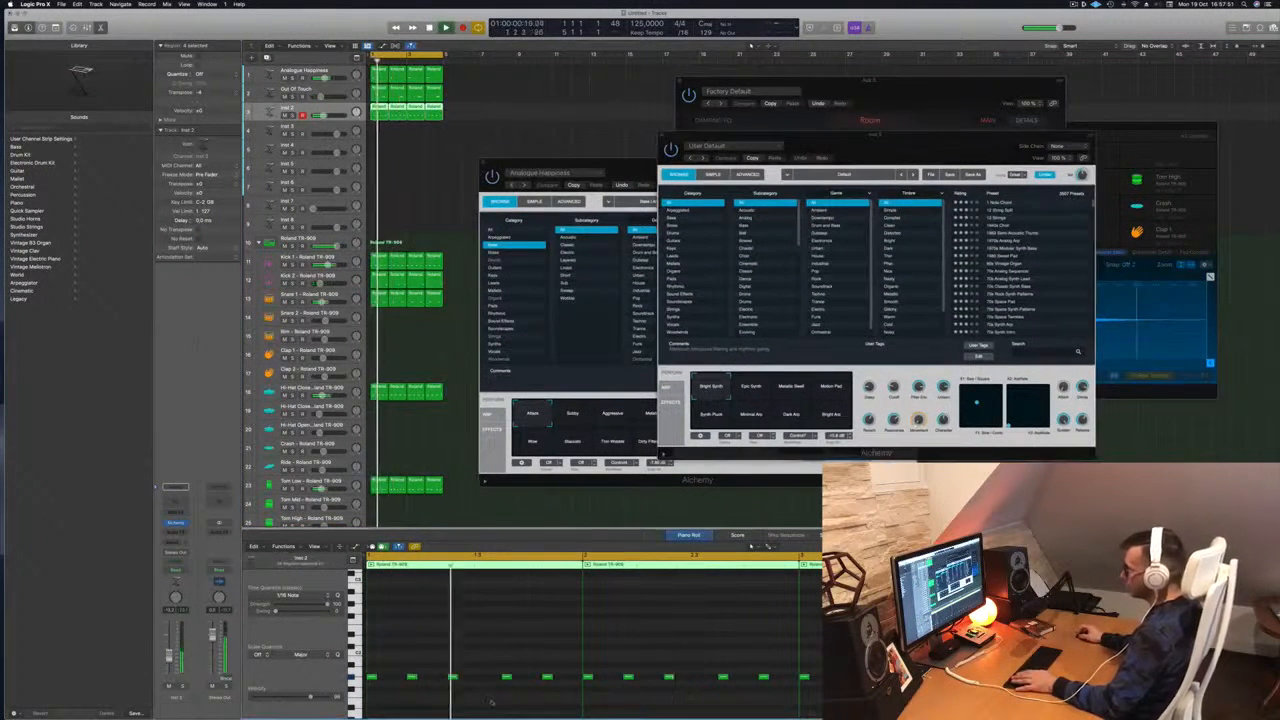
left_click_drag(452, 678, 480, 679)
key("space")
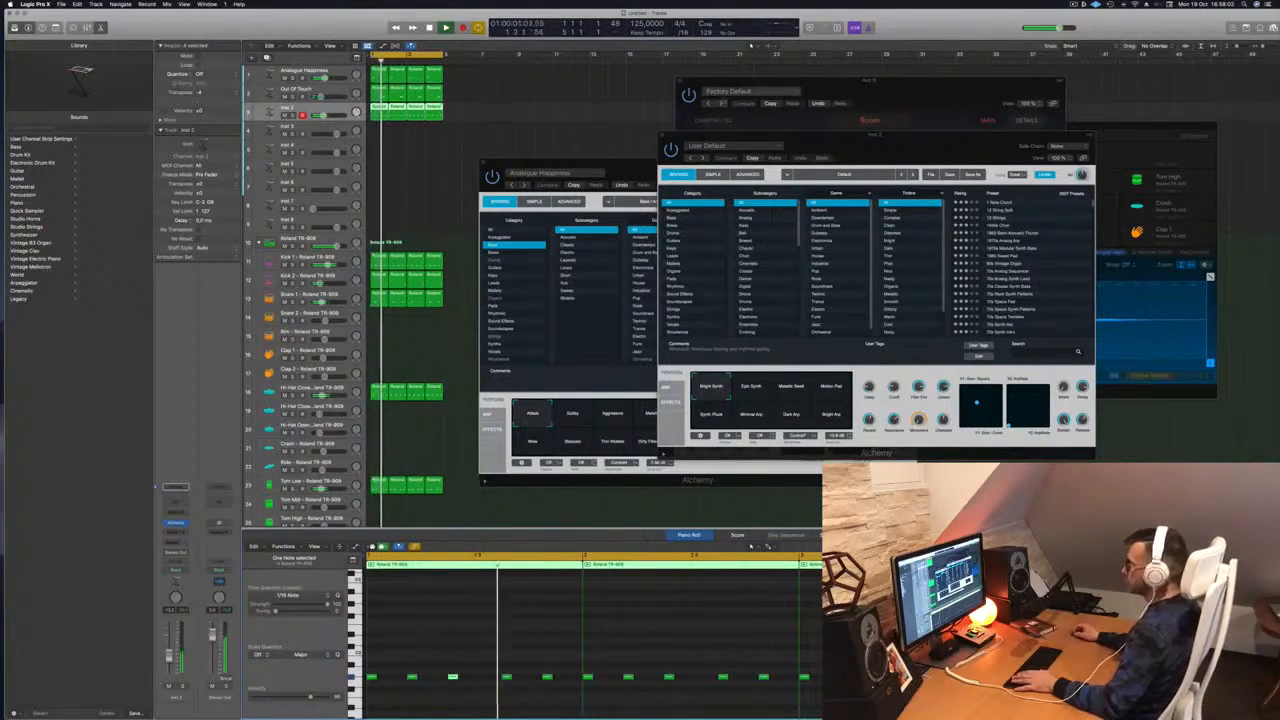
left_click_drag(861, 150, 682, 146)
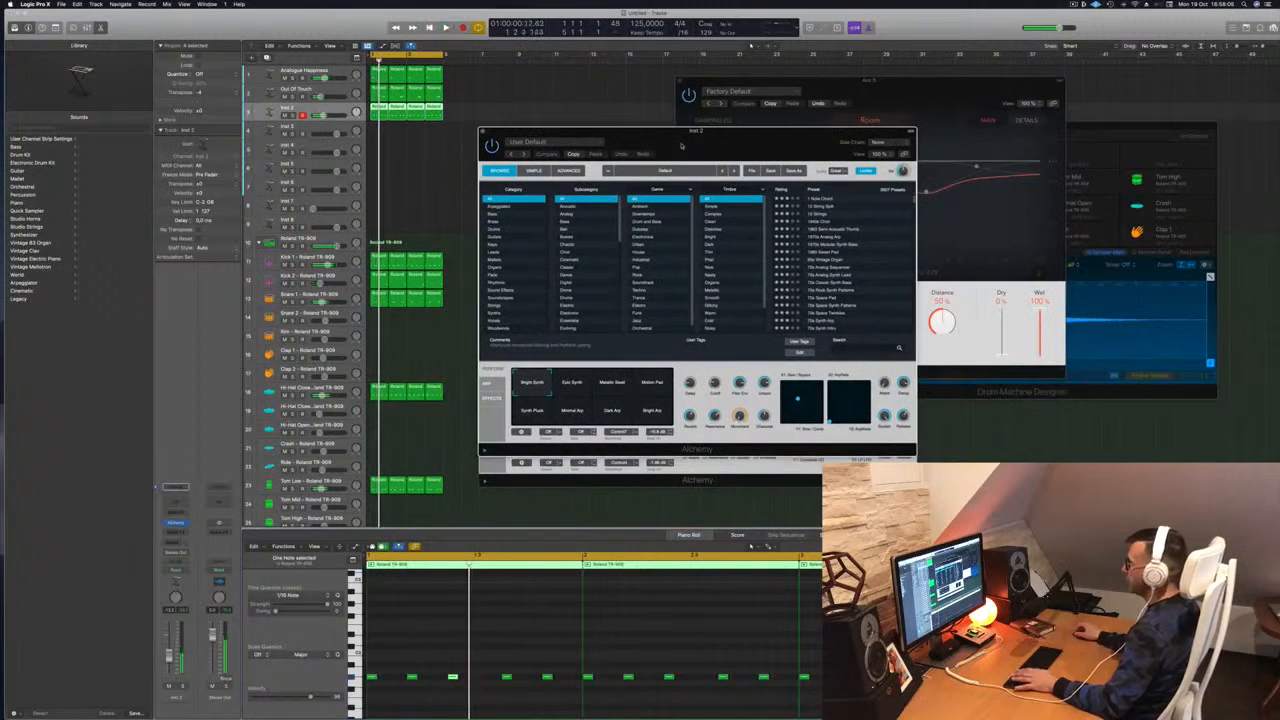
left_click(500, 213)
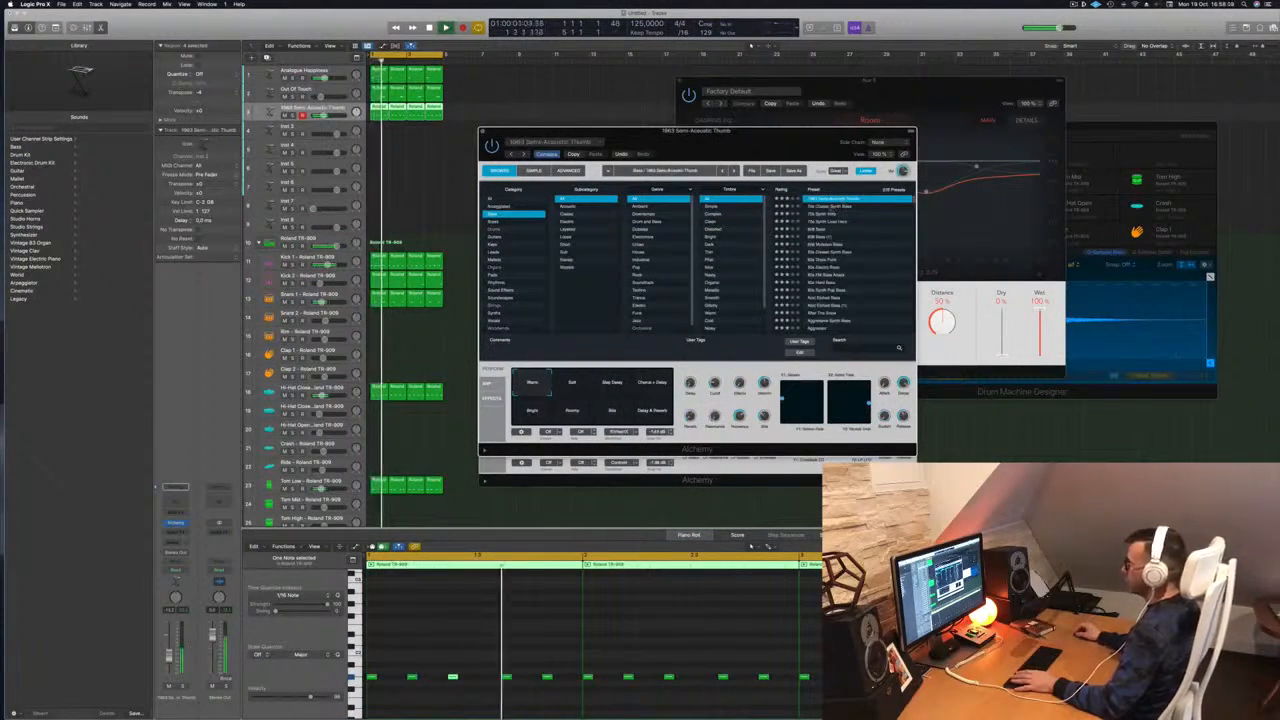
Load 70s Classic Synth Bass and test transposing all notes up an octave and back
left_click(822, 207)
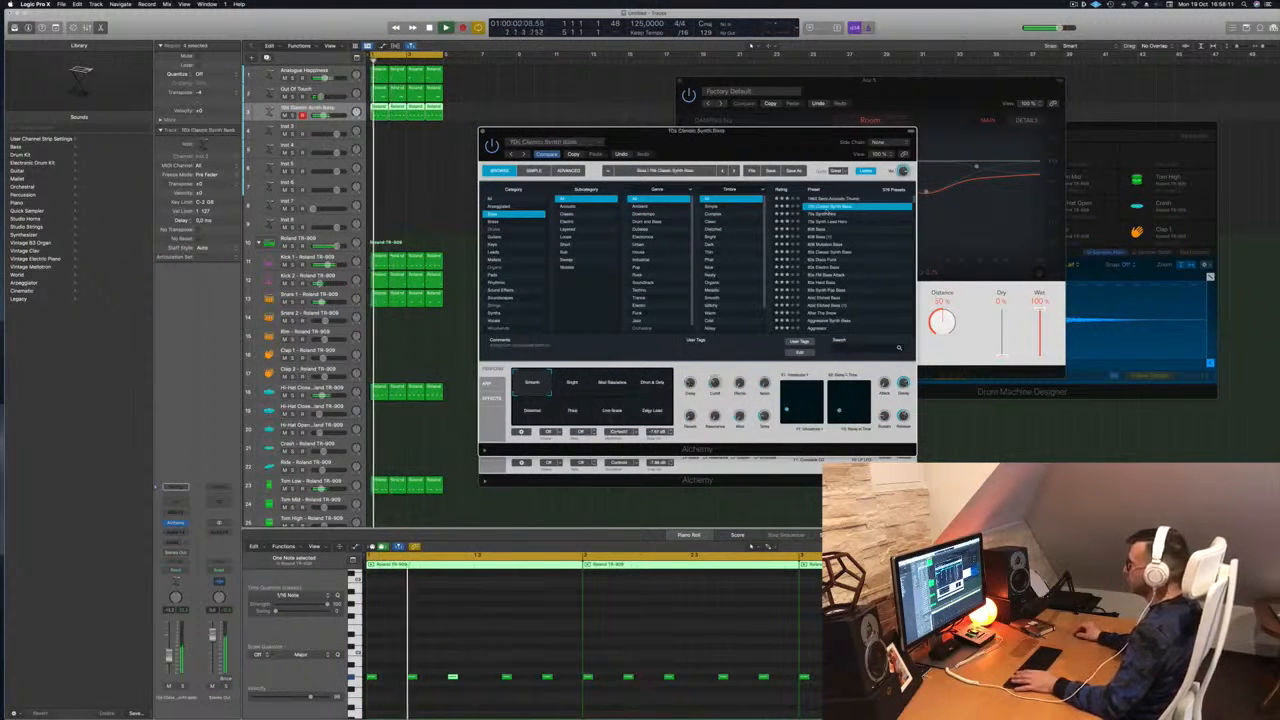
left_click_drag(801, 144, 833, 132)
key("space")
left_click(515, 645)
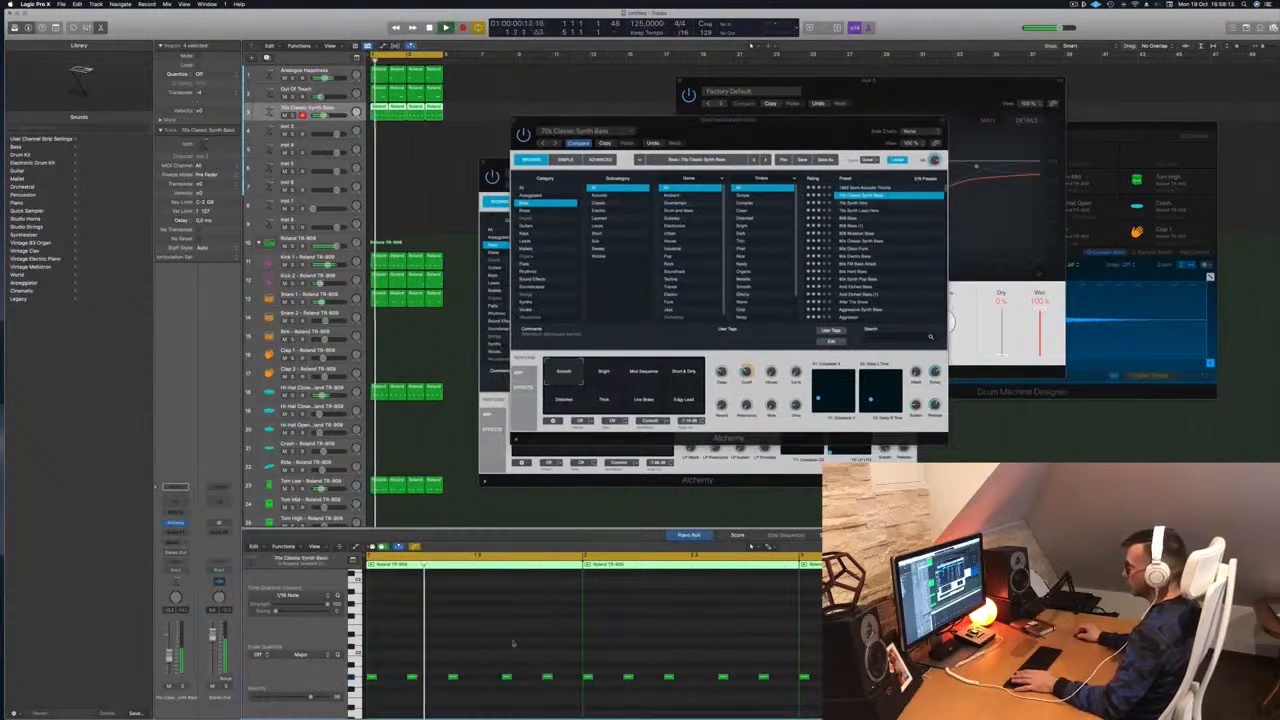
key("super+a")
key("alt+shift+Up")
key("alt+shift+Down")
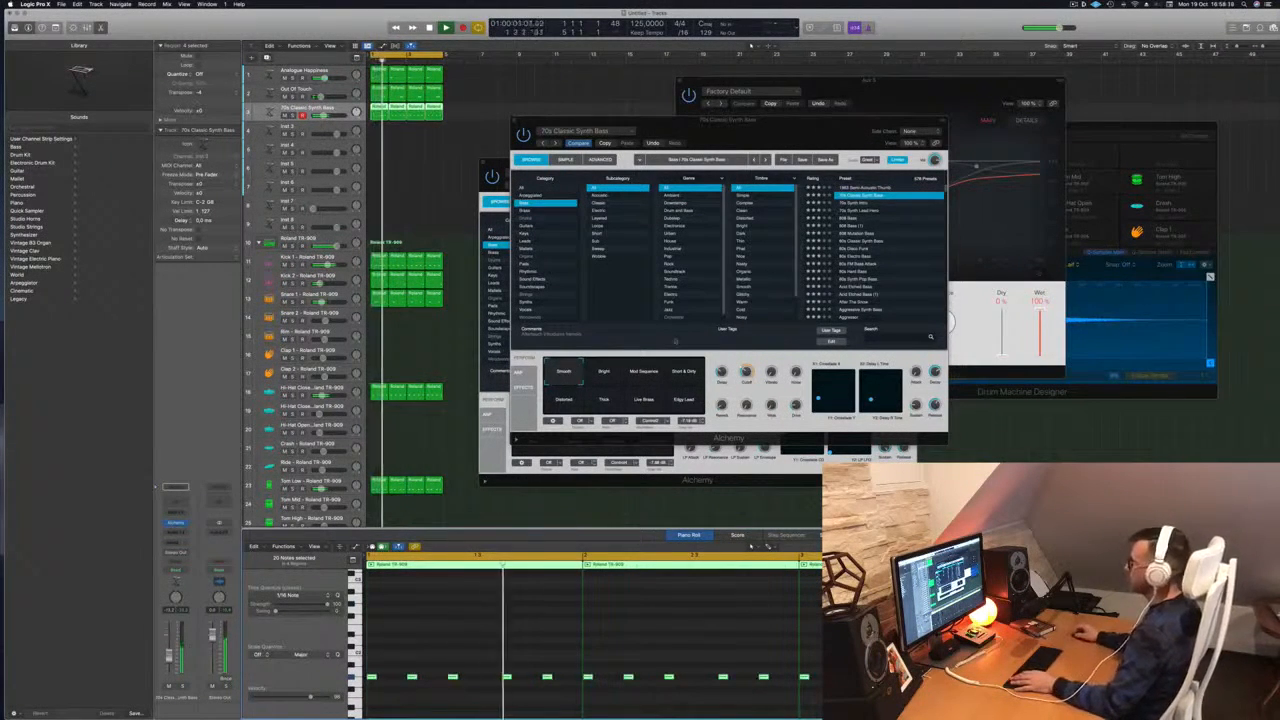
Try the Short & Dirty, Distorted, Thick and Edgy Lead variations
left_click(607, 375)
left_click(681, 374)
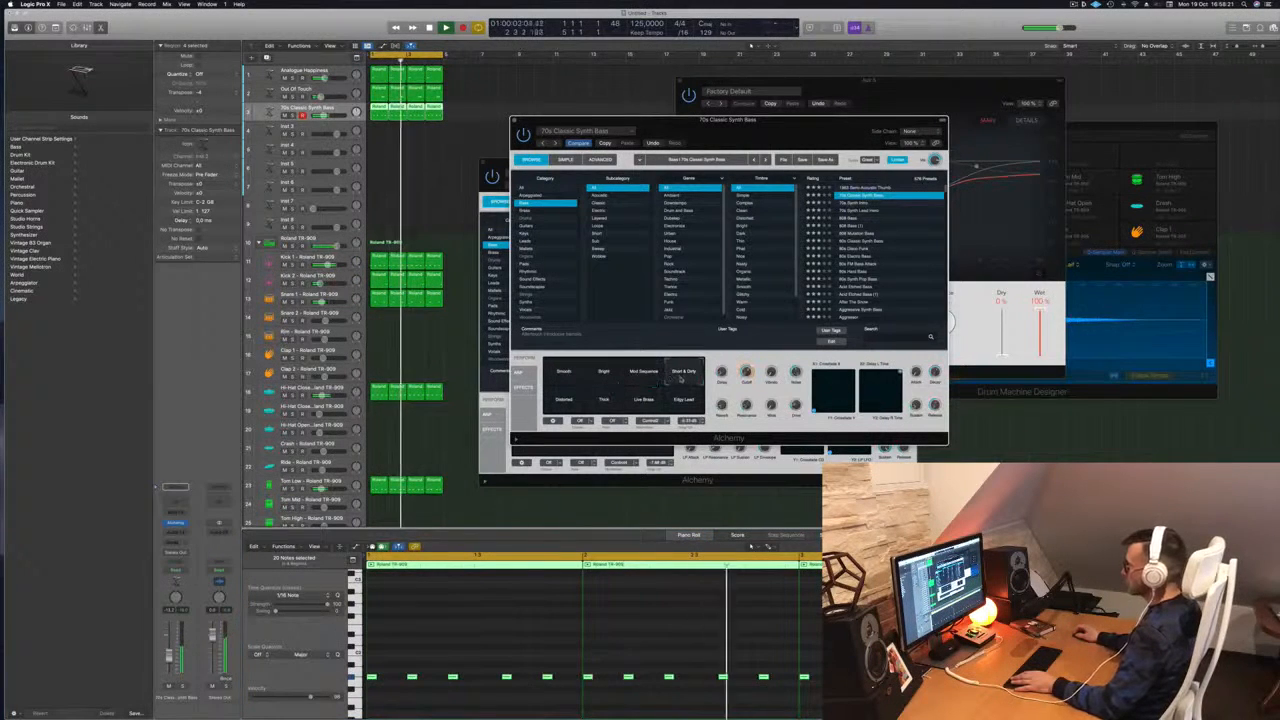
left_click(578, 405)
left_click(603, 404)
left_click(686, 406)
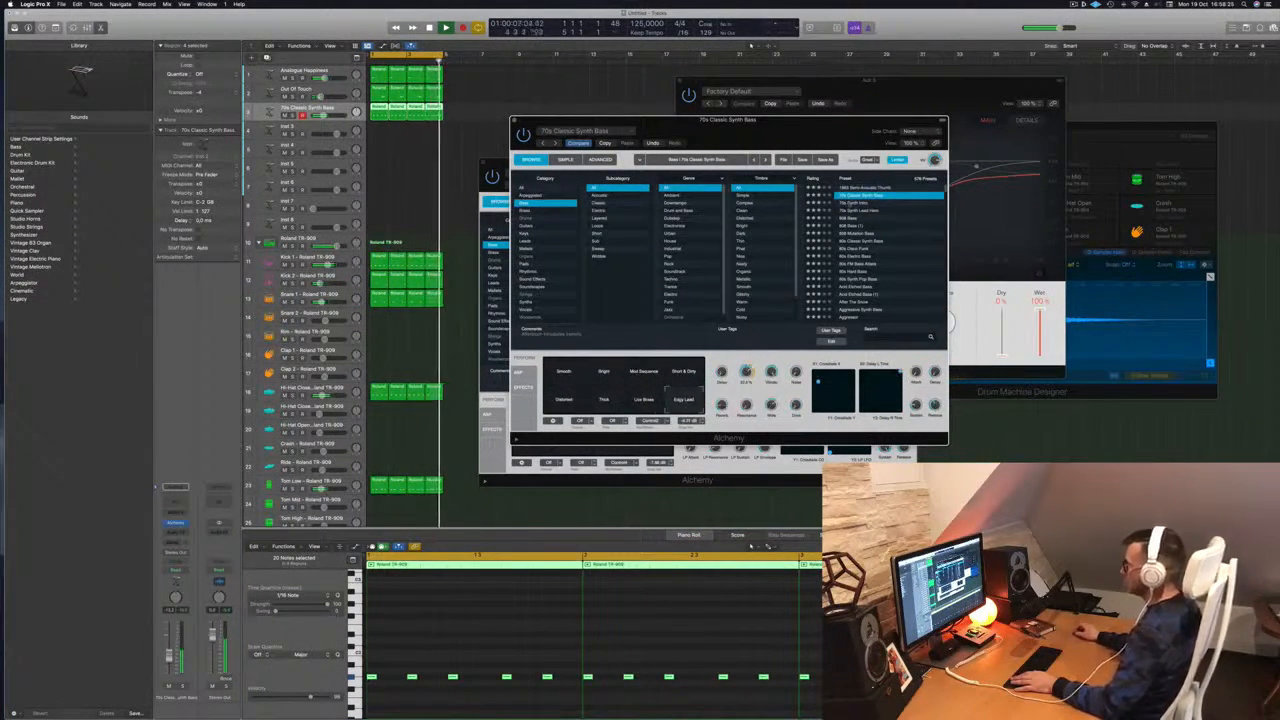
Audition 70s Synth Lead Hero, 808 Bass and 808 Mutation Bass, then choose 80s Classic Synth Bass
left_click(850, 203)
left_click(856, 211)
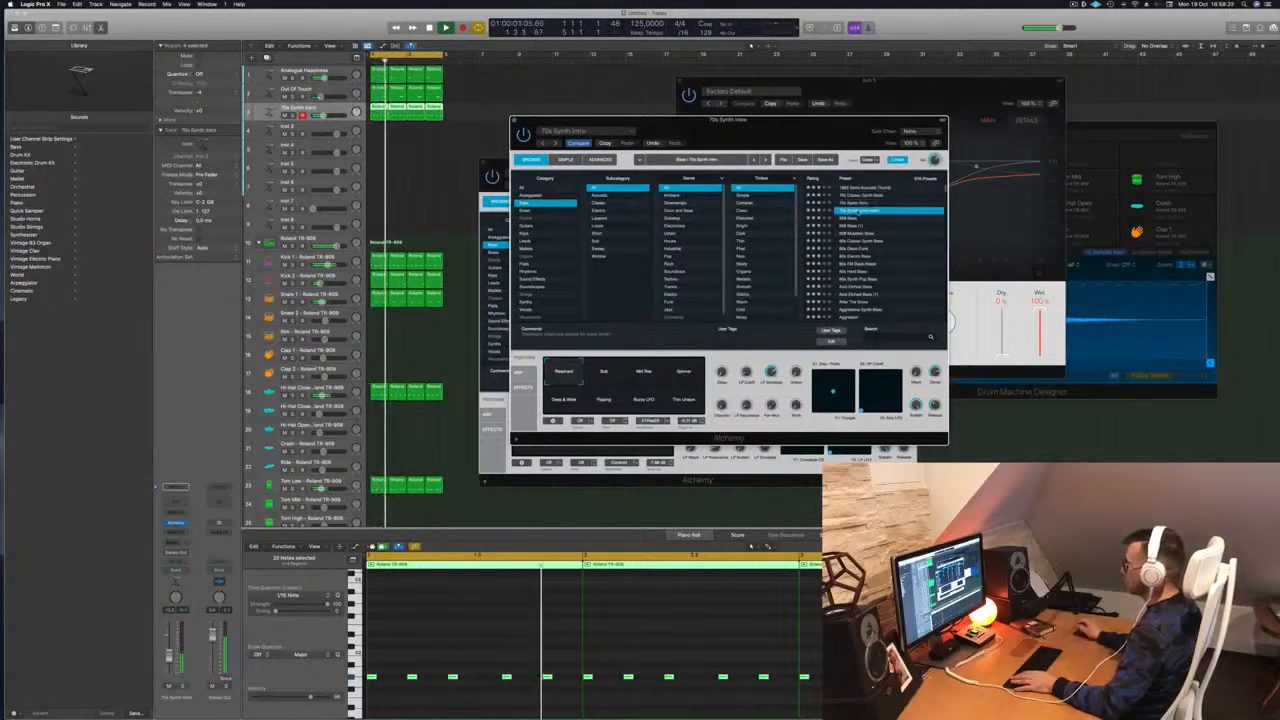
left_click(850, 219)
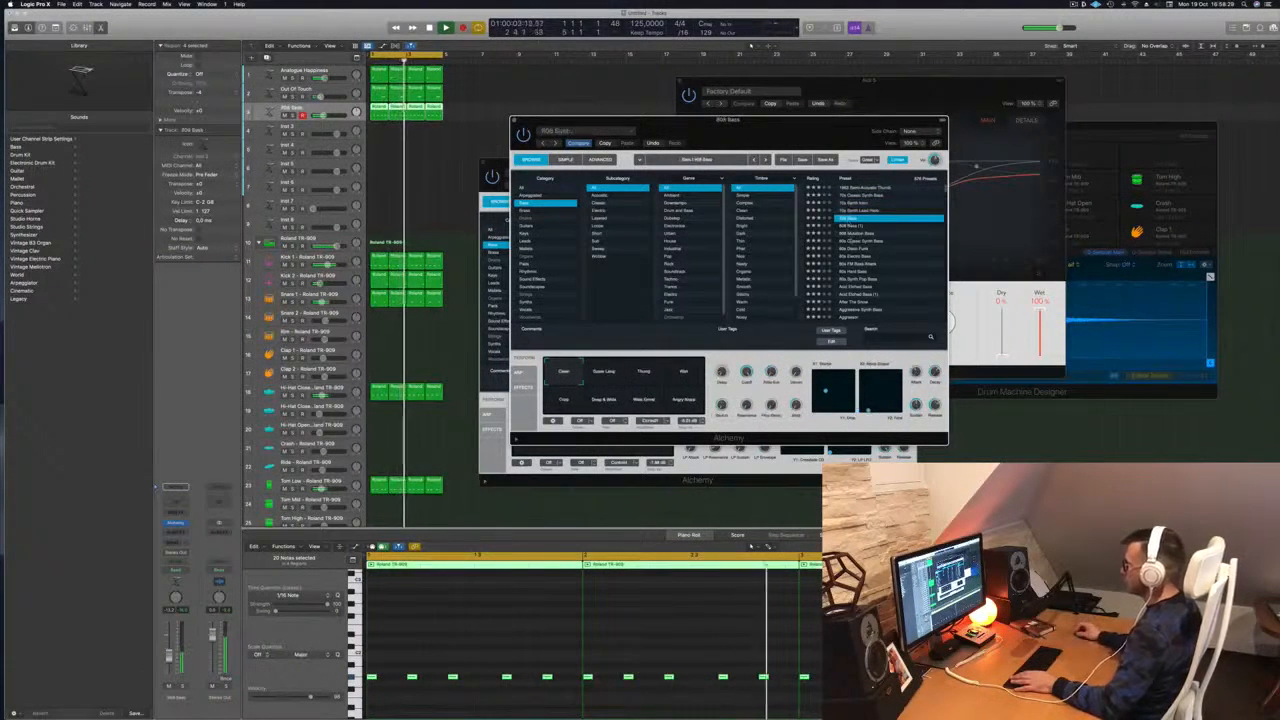
left_click(854, 234)
key("space")
key("space")
left_click(860, 242)
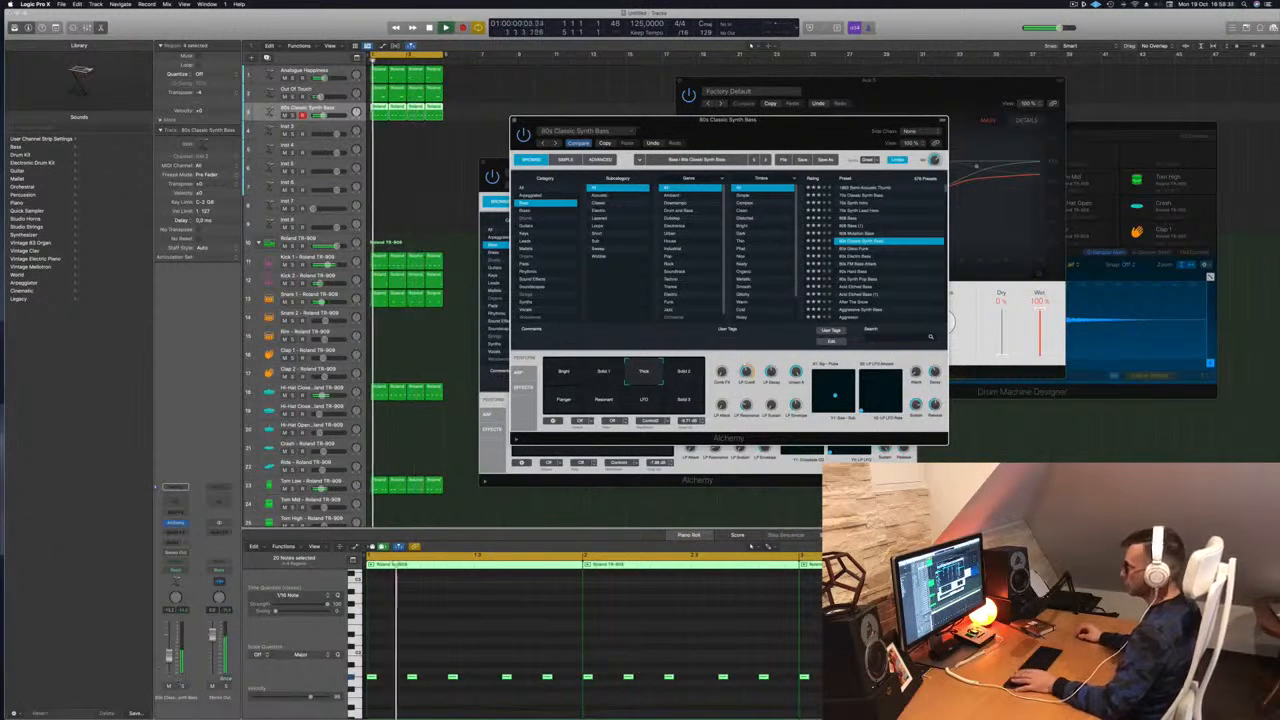
Raise the bass volume, set the orange knob to about 34%, and try Solid 2, Flanger, Resonant, LFO, Solid 3
left_click_drag(169, 655, 169, 651)
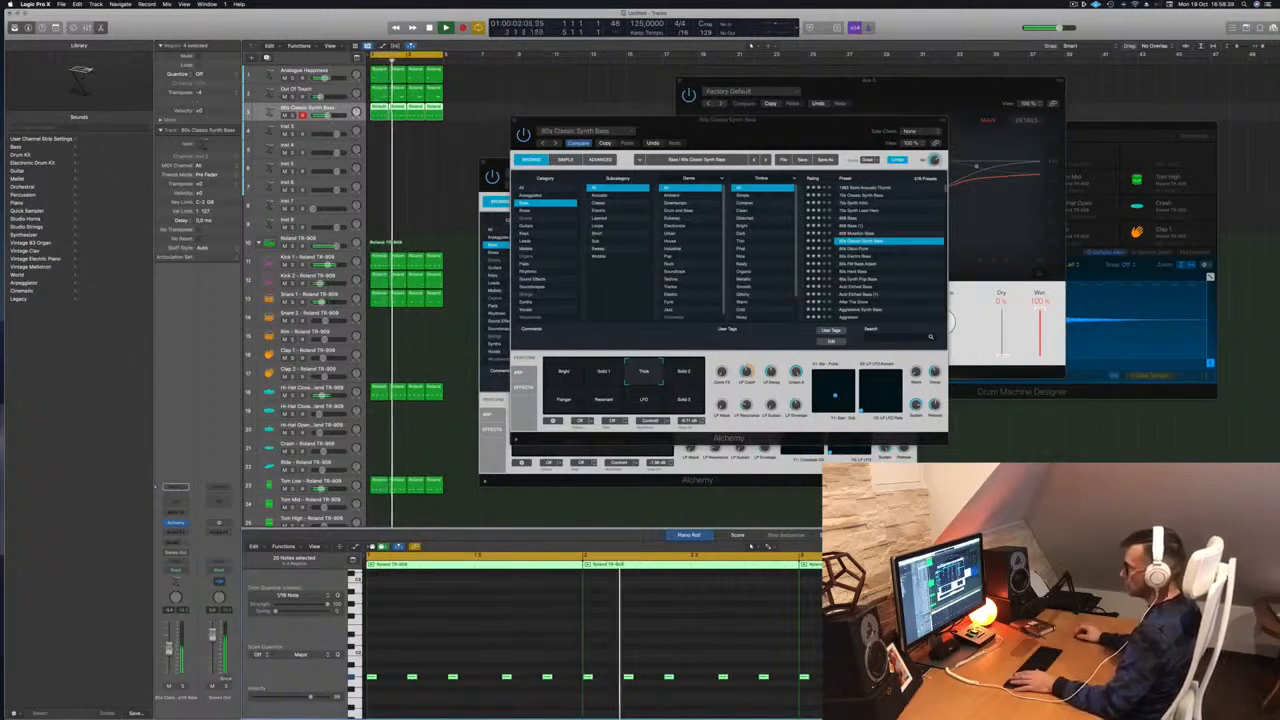
left_click_drag(746, 373, 748, 396)
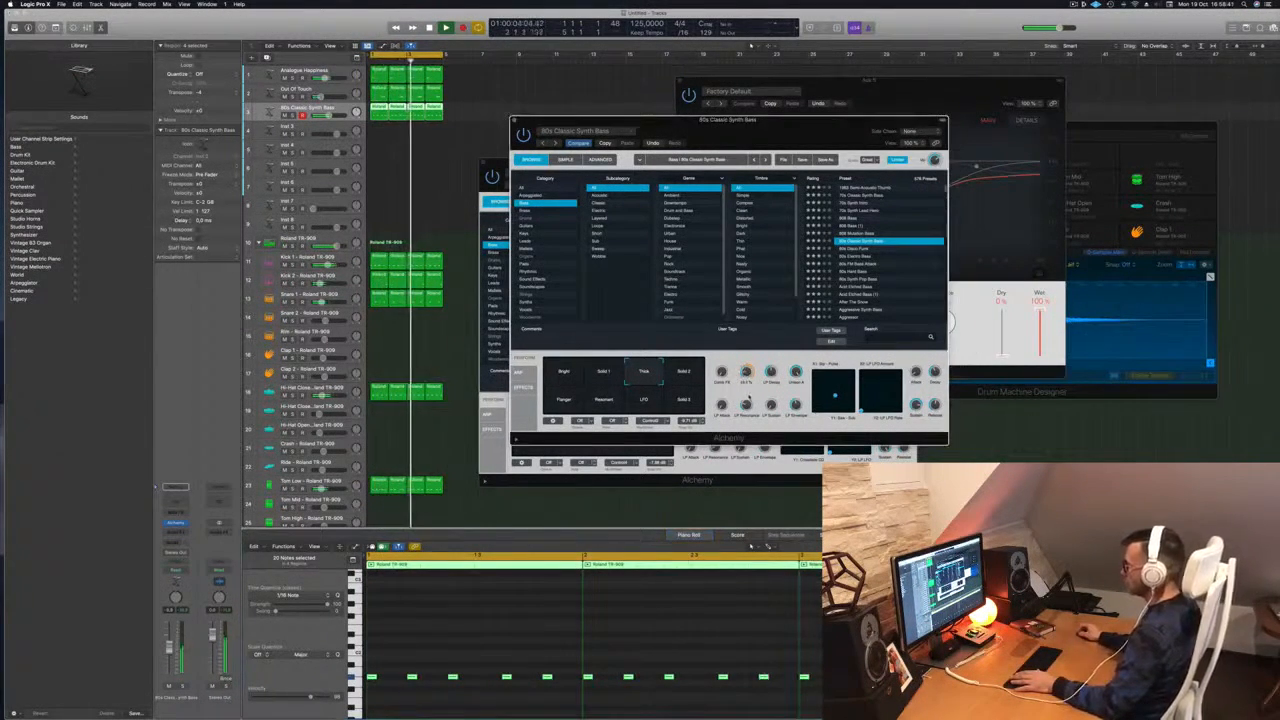
left_click(683, 373)
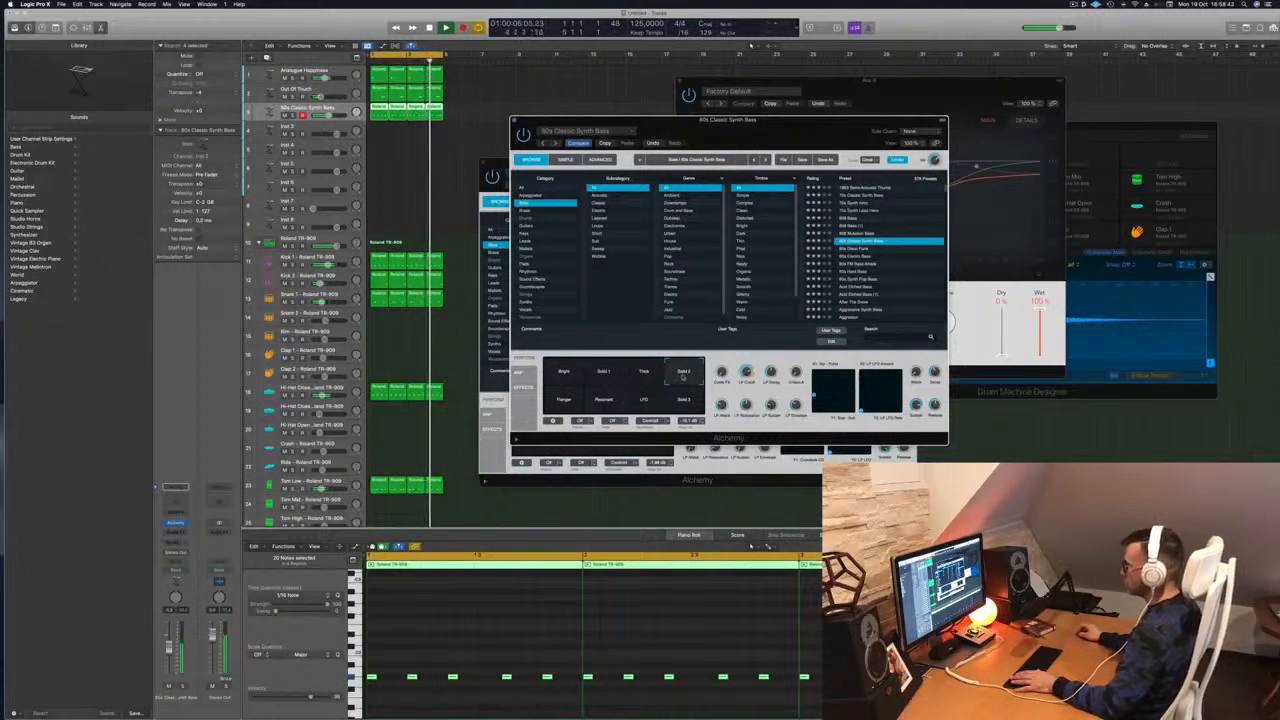
left_click(565, 397)
left_click(604, 400)
left_click(643, 399)
left_click(684, 399)
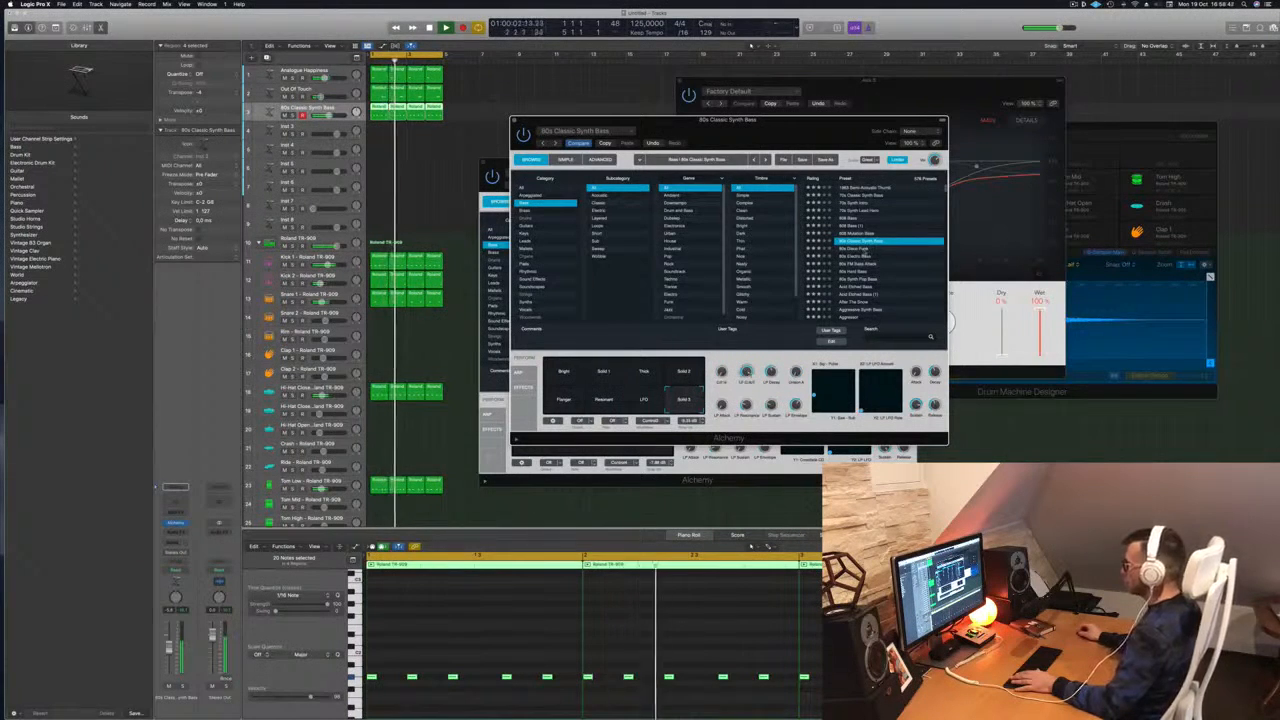
Audition 80s Disco Funk, 80s FM Bass Attack and 80s Hard Bass, moving on to 80s Synth Pop Bass
left_click(860, 249)
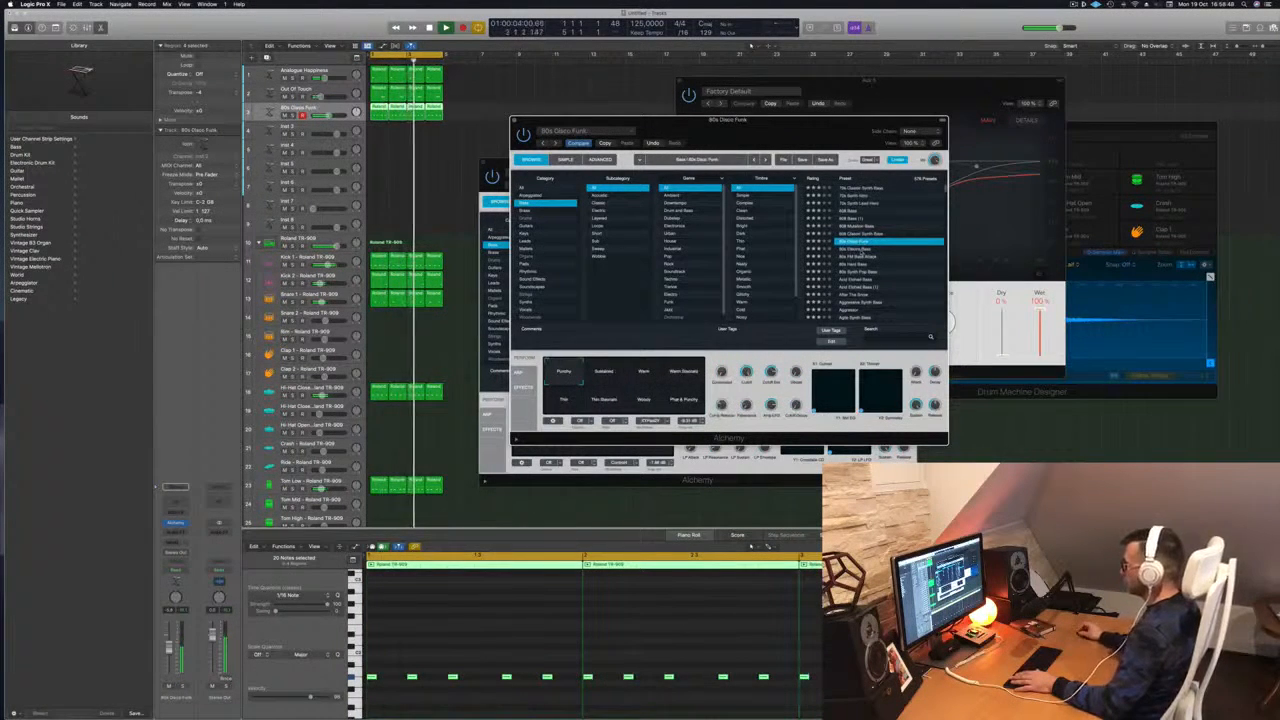
left_click(858, 249)
left_click(856, 257)
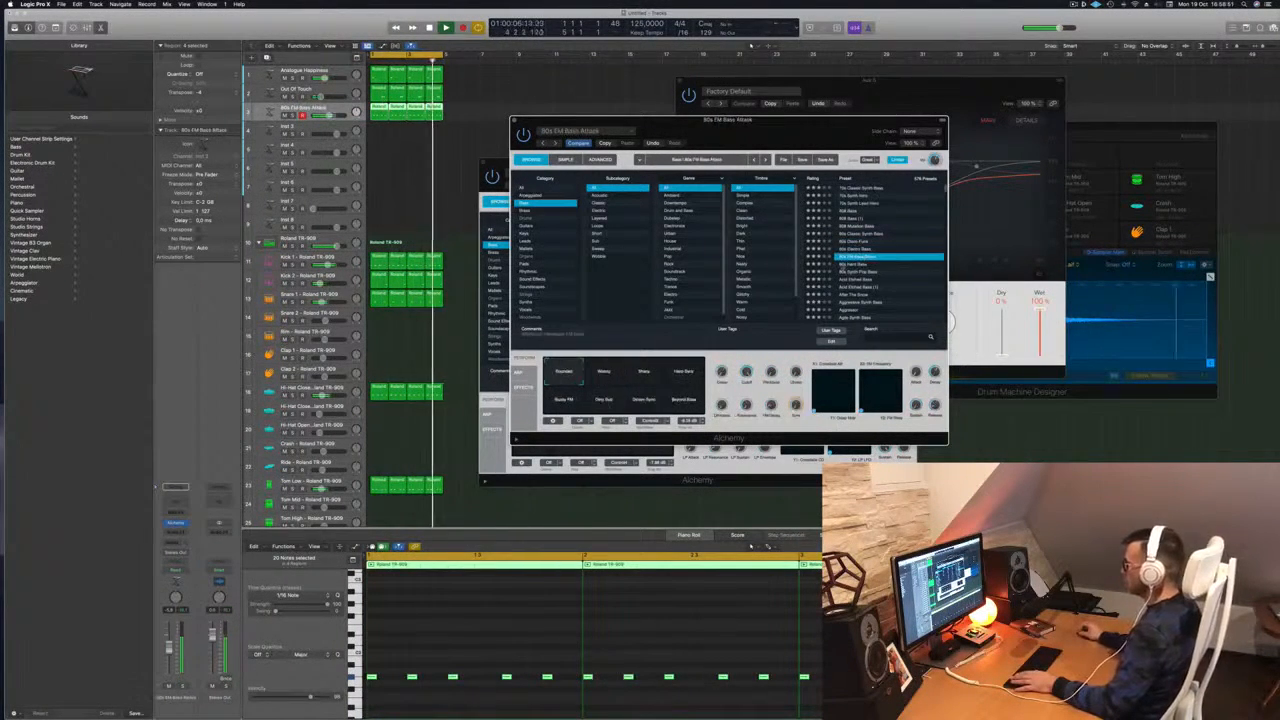
left_click(850, 264)
left_click(866, 272)
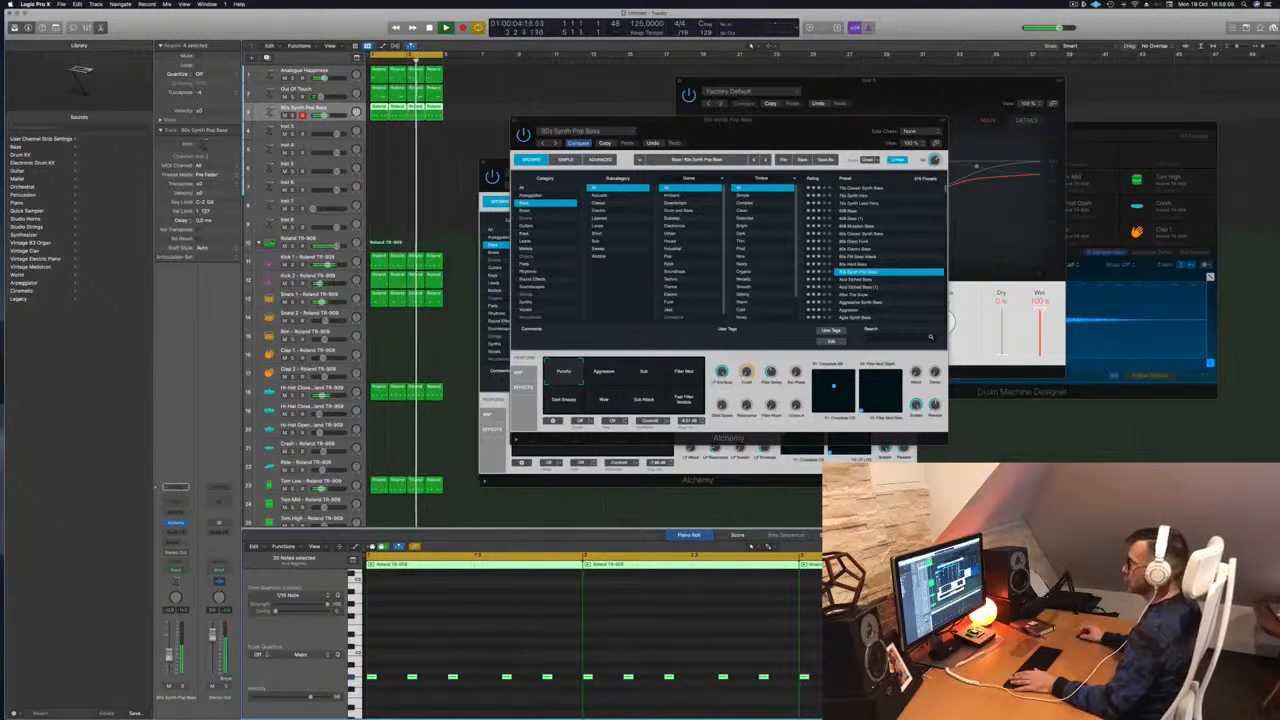
Set the Dark Snappy variation and close the bass synth window
mouse_move(786, 134)
left_mouse_down()
mouse_move(837, 124)
mouse_move(807, 128)
left_mouse_up()
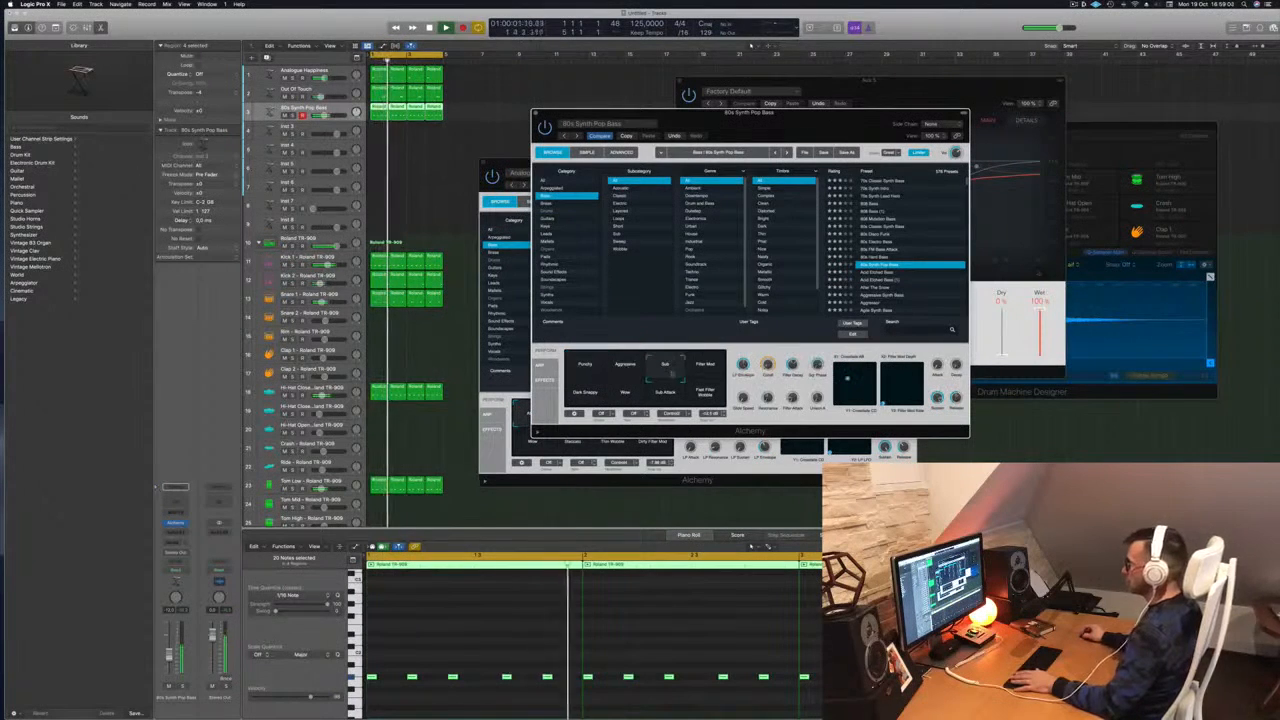
left_click(703, 370)
left_click(586, 393)
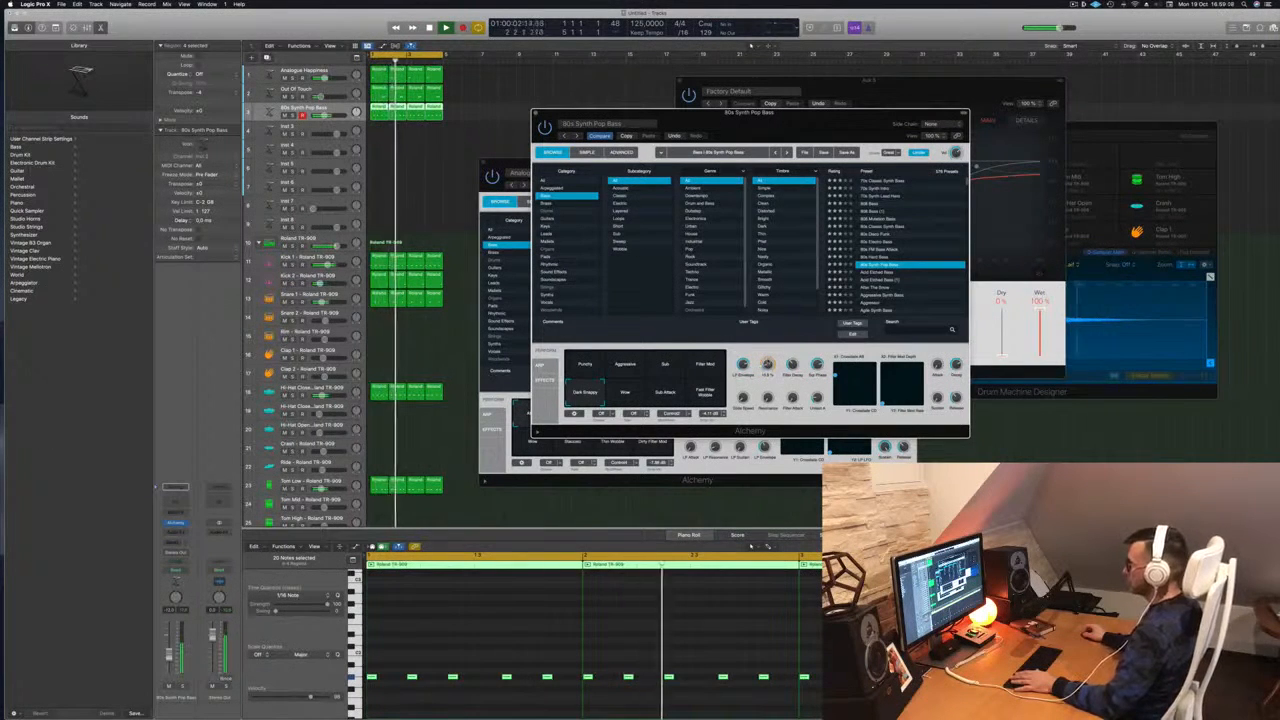
left_click_drag(757, 366, 820, 347)
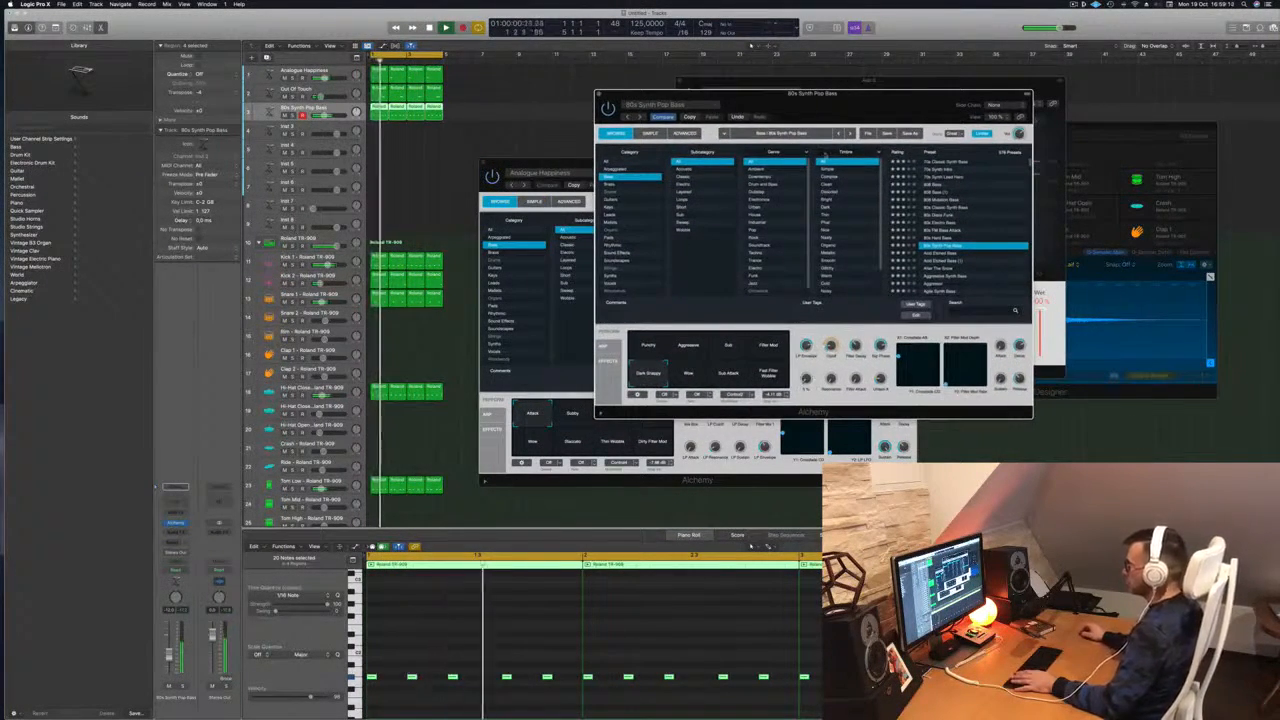
left_click_drag(837, 106, 795, 114)
left_click(556, 102)
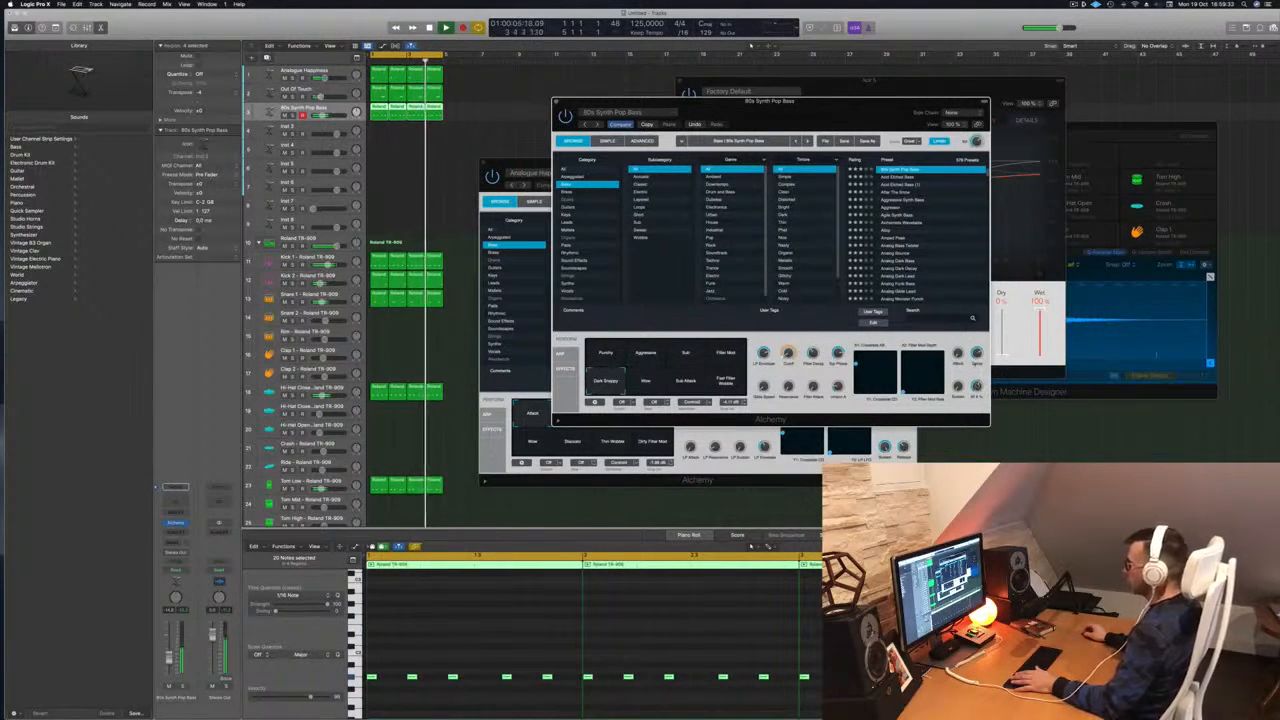
left_click_drag(811, 125, 859, 117)
Close the 80s Synth Pop Bass, reverb and Analogue Happiness windows, and deselect the regions
left_click(587, 104)
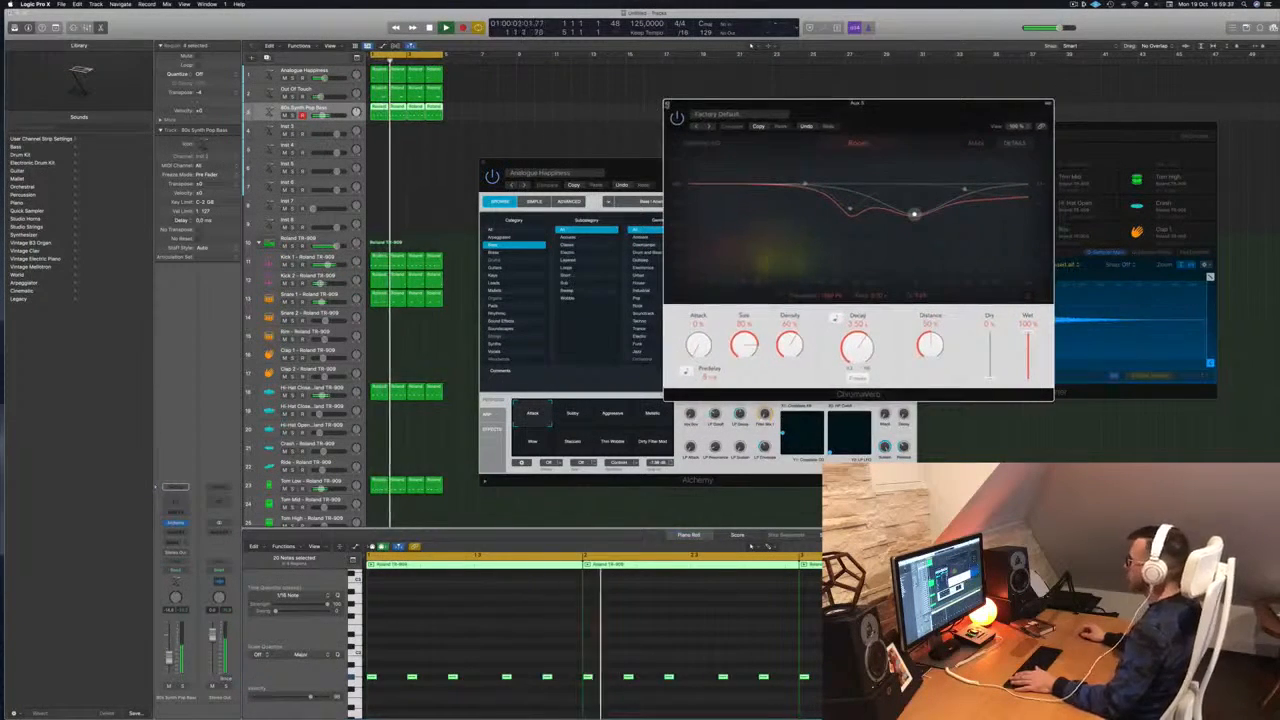
left_click(668, 103)
left_click_drag(488, 160, 577, 152)
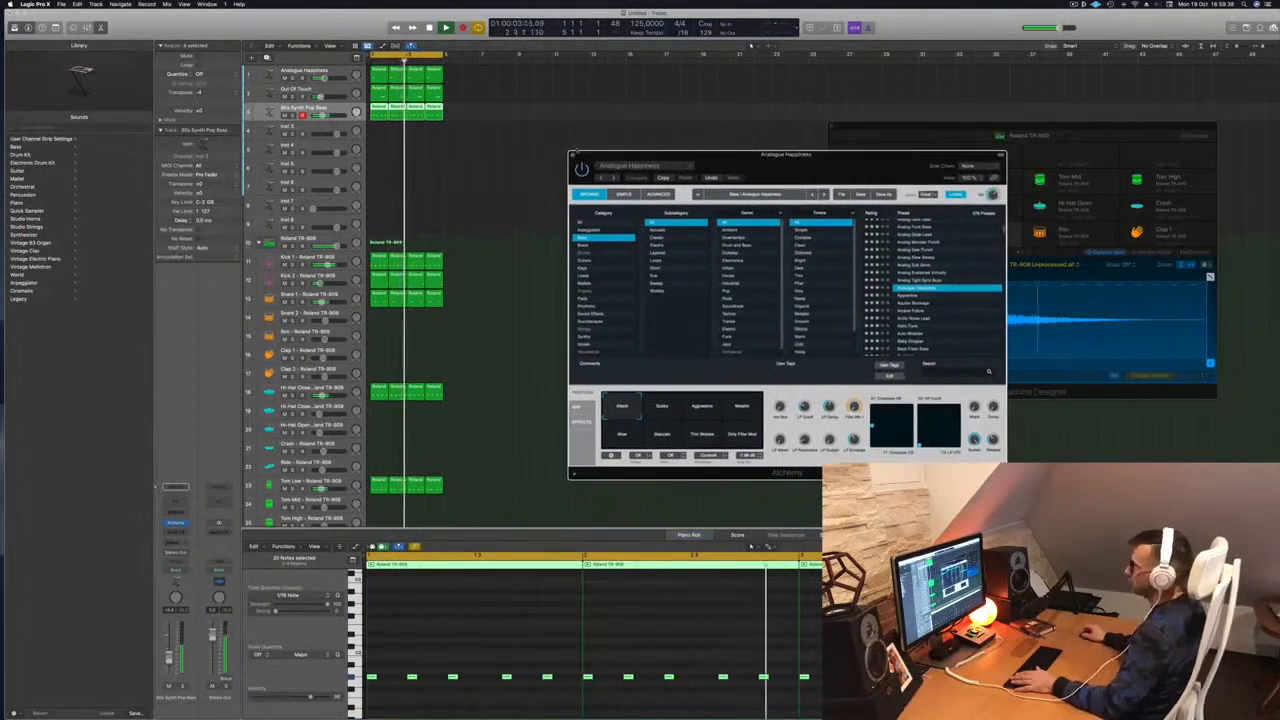
left_click(573, 155)
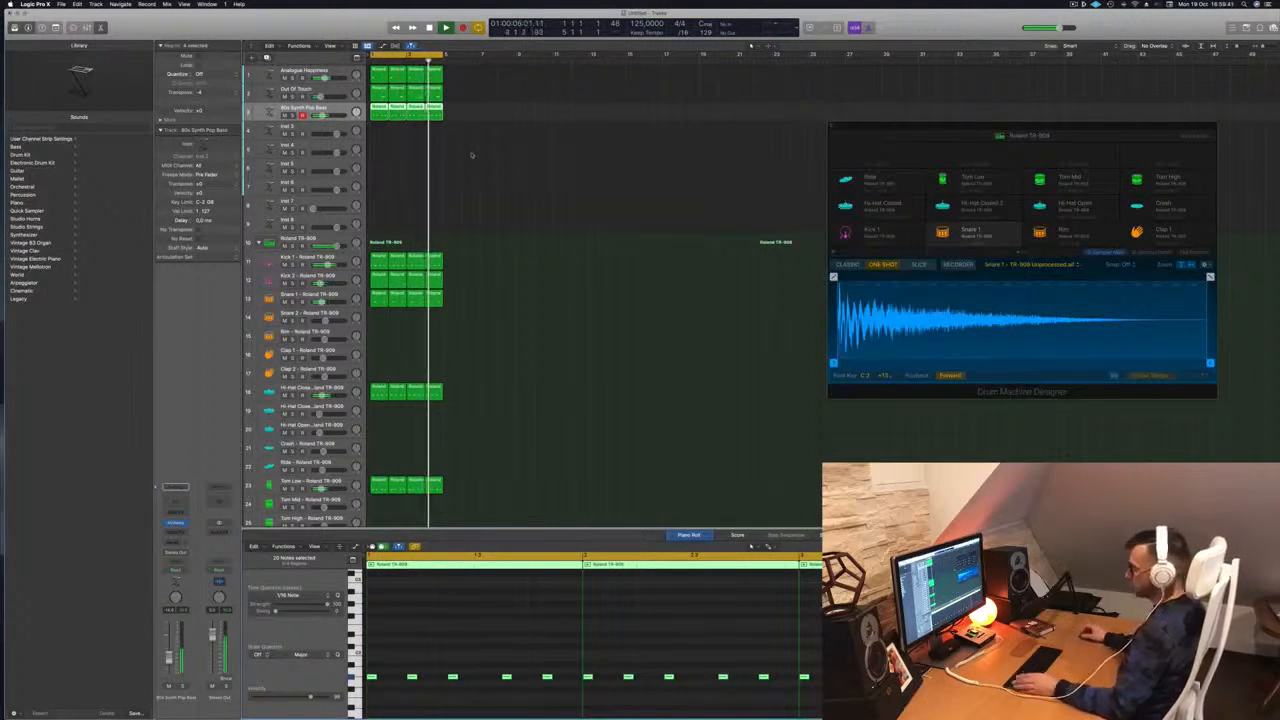
left_click(471, 153)
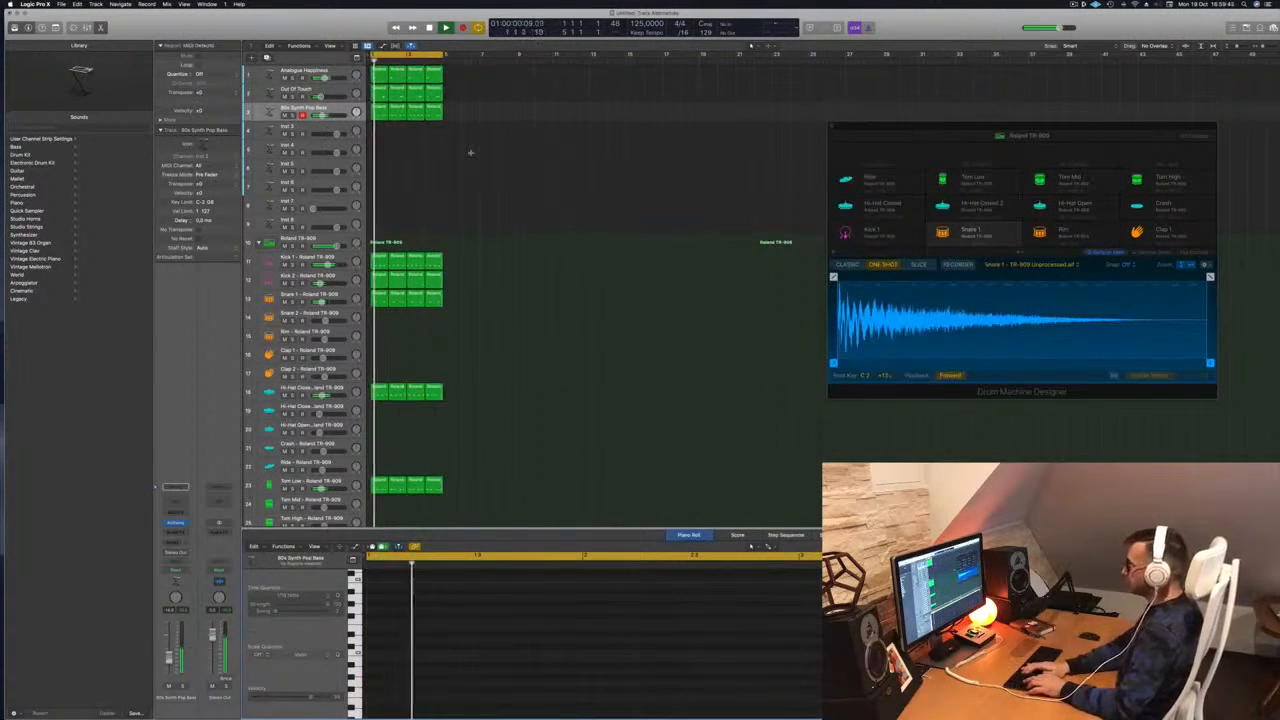
Select all regions, repeat them to 16 bars with Cmd+R, and extend the cycle to bar 17
key("super+a")
key("super+r")
key("super+r")
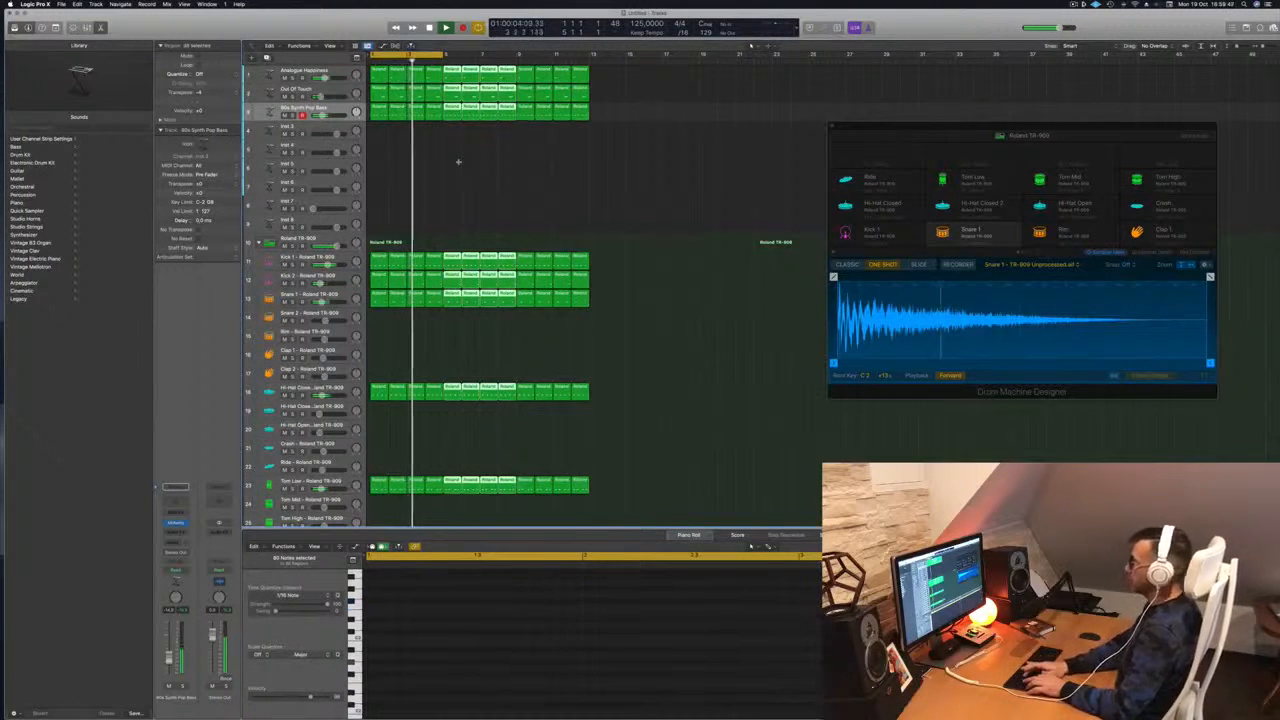
key("super+r")
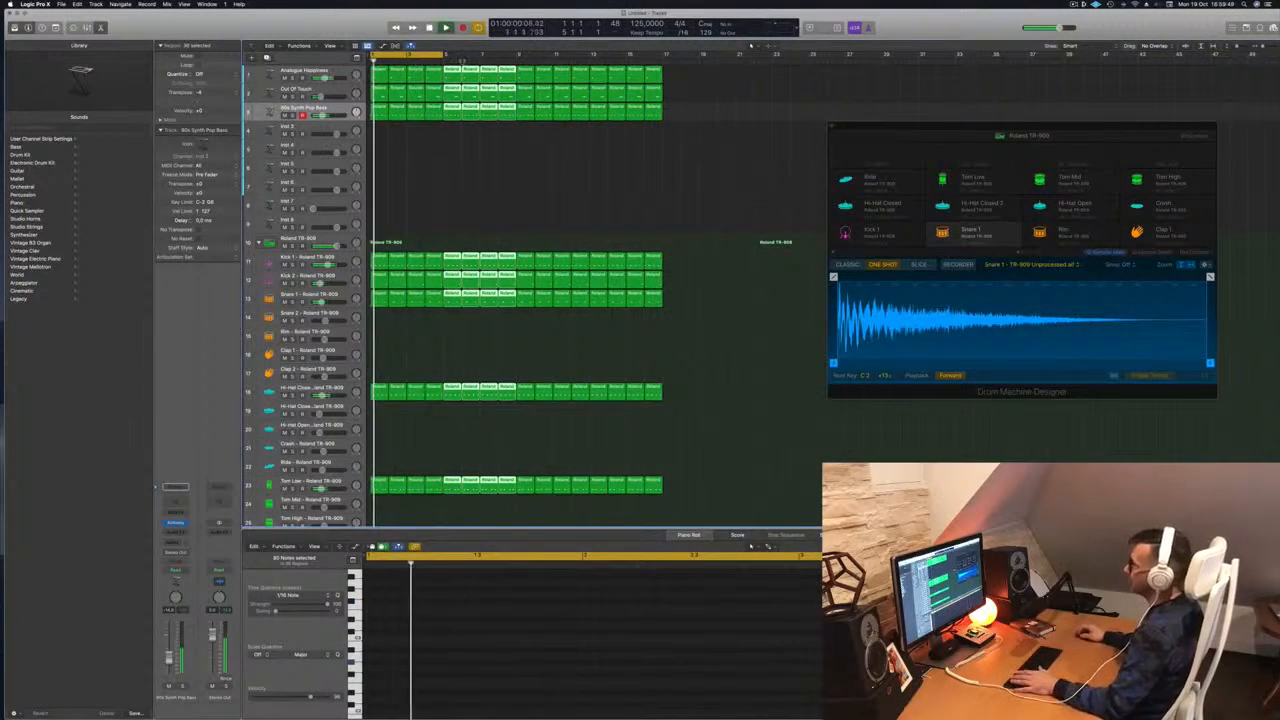
left_click_drag(441, 55, 661, 73)
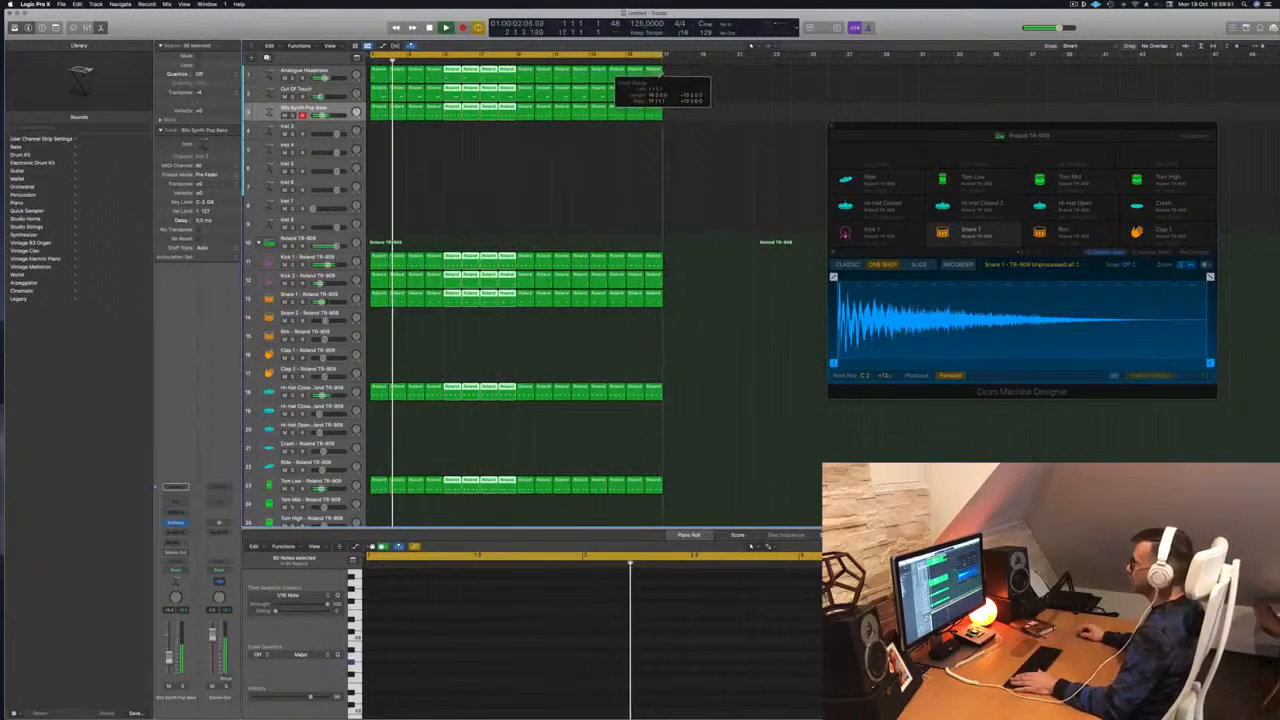
left_click(417, 159)
key("space")
key("space")
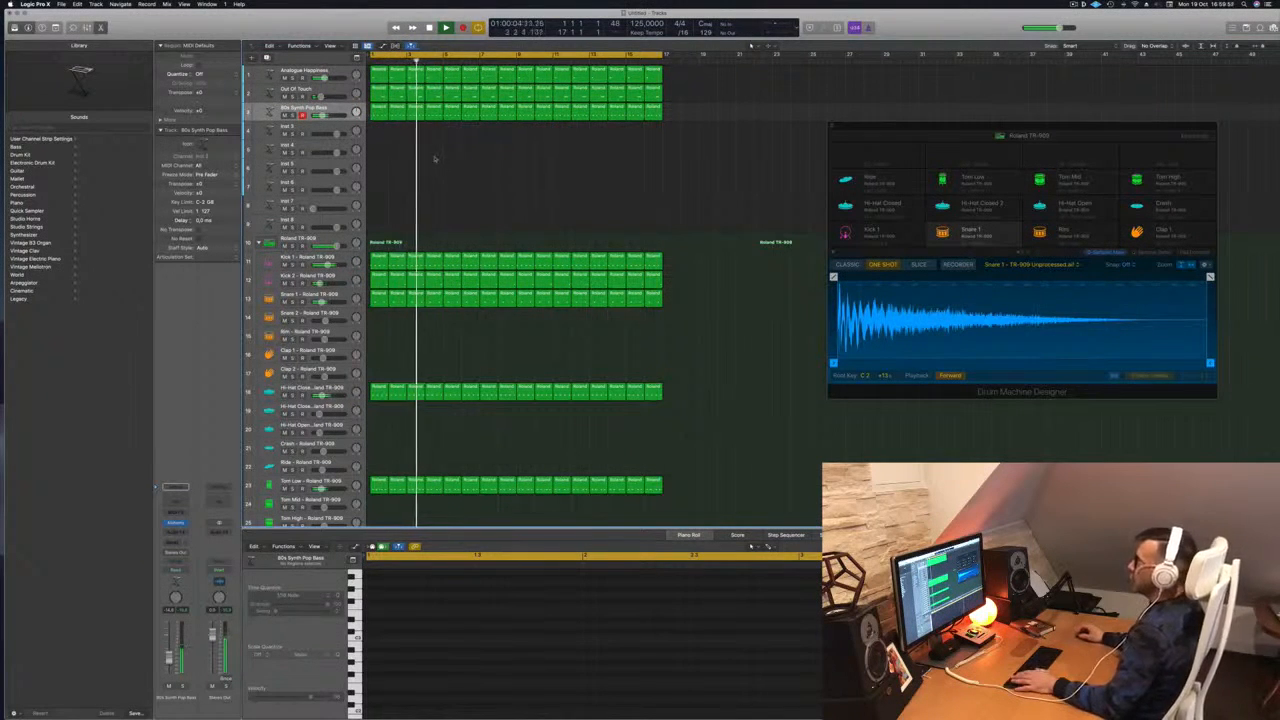
Copy the first Out Of Touch region onto track 4 and edit its note in the Piano Roll
left_click_drag(382, 93, 382, 133)
left_click_drag(457, 625, 511, 667)
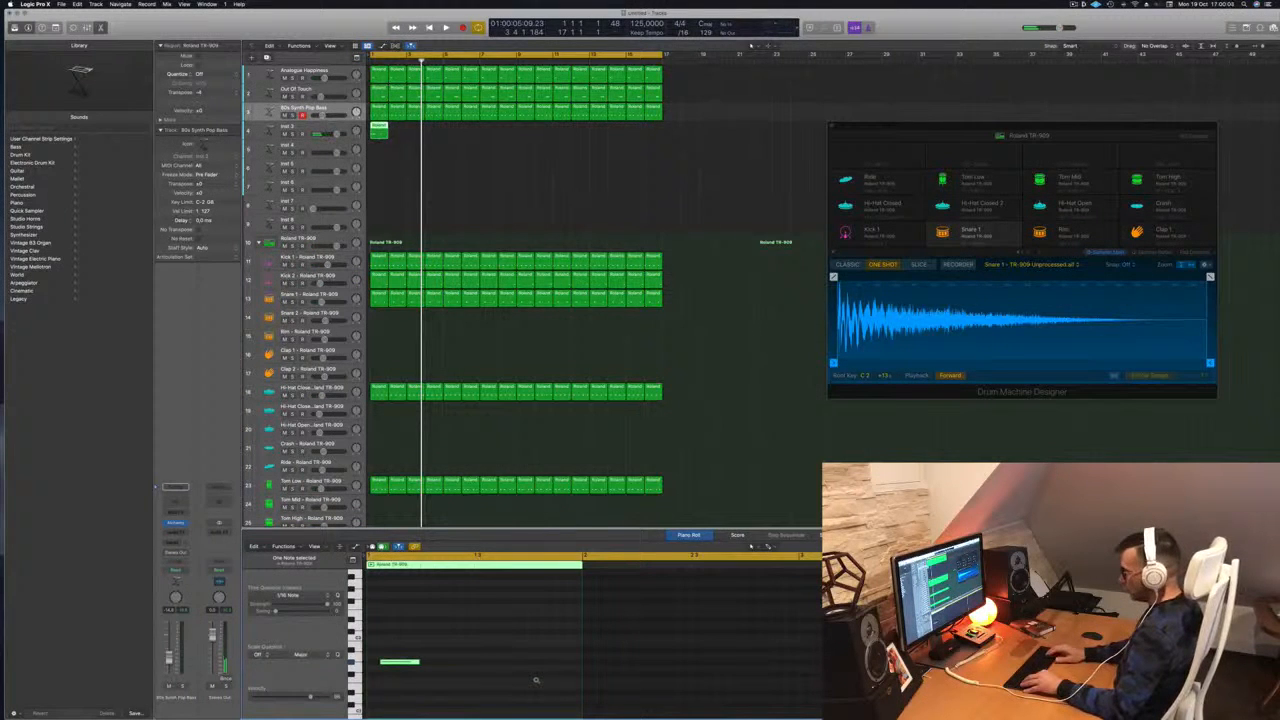
left_click(387, 663)
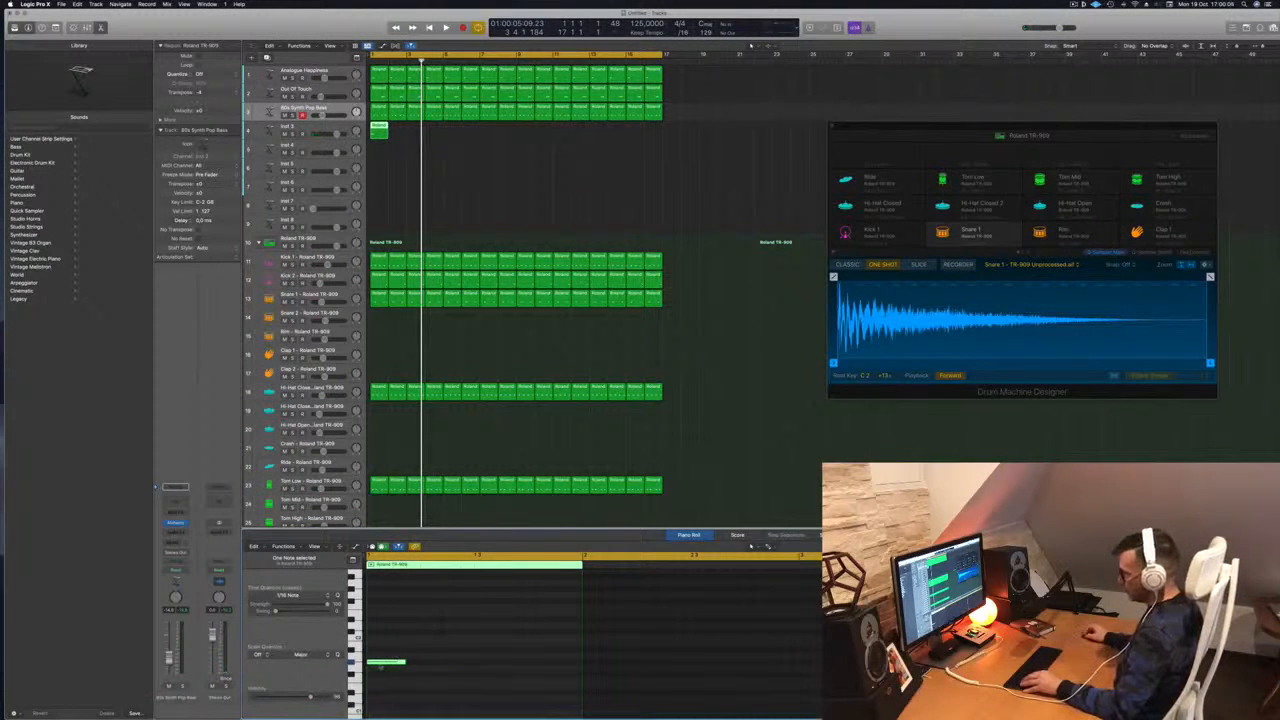
left_click_drag(381, 664, 383, 589)
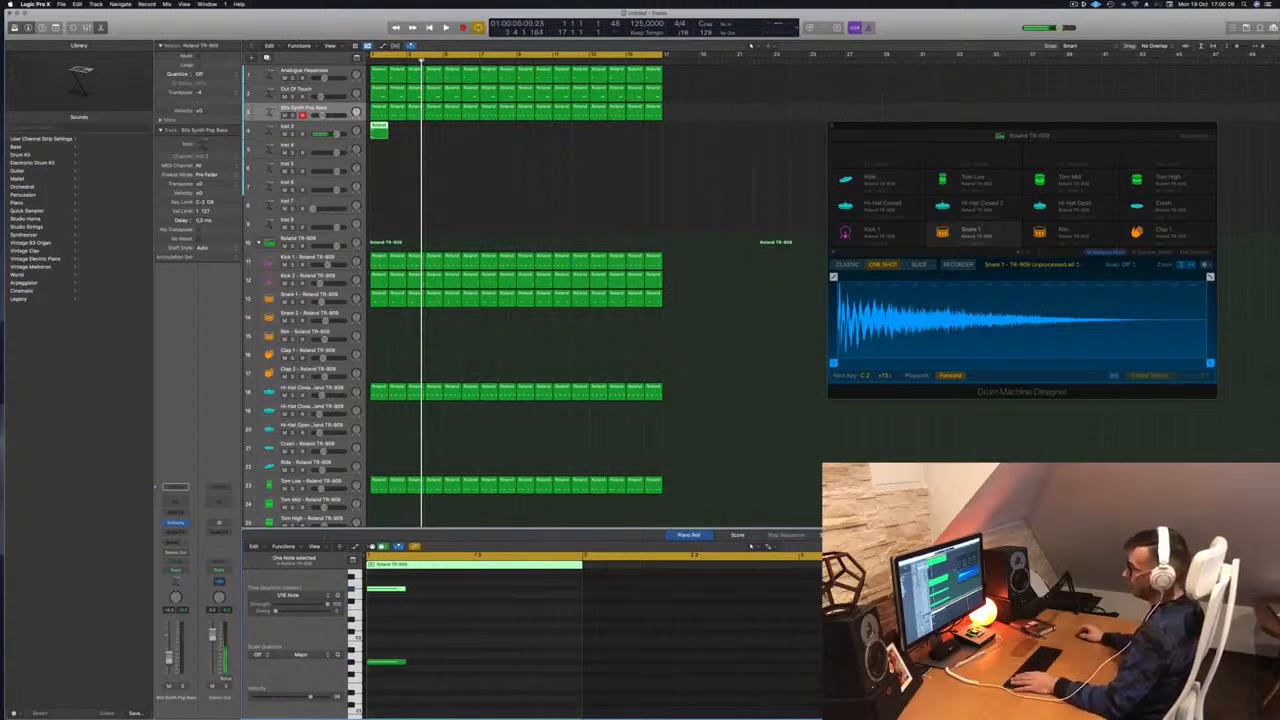
key("super+z")
Duplicate the Out Of Touch track with Cmd+D and move the short region onto it
left_click(295, 131)
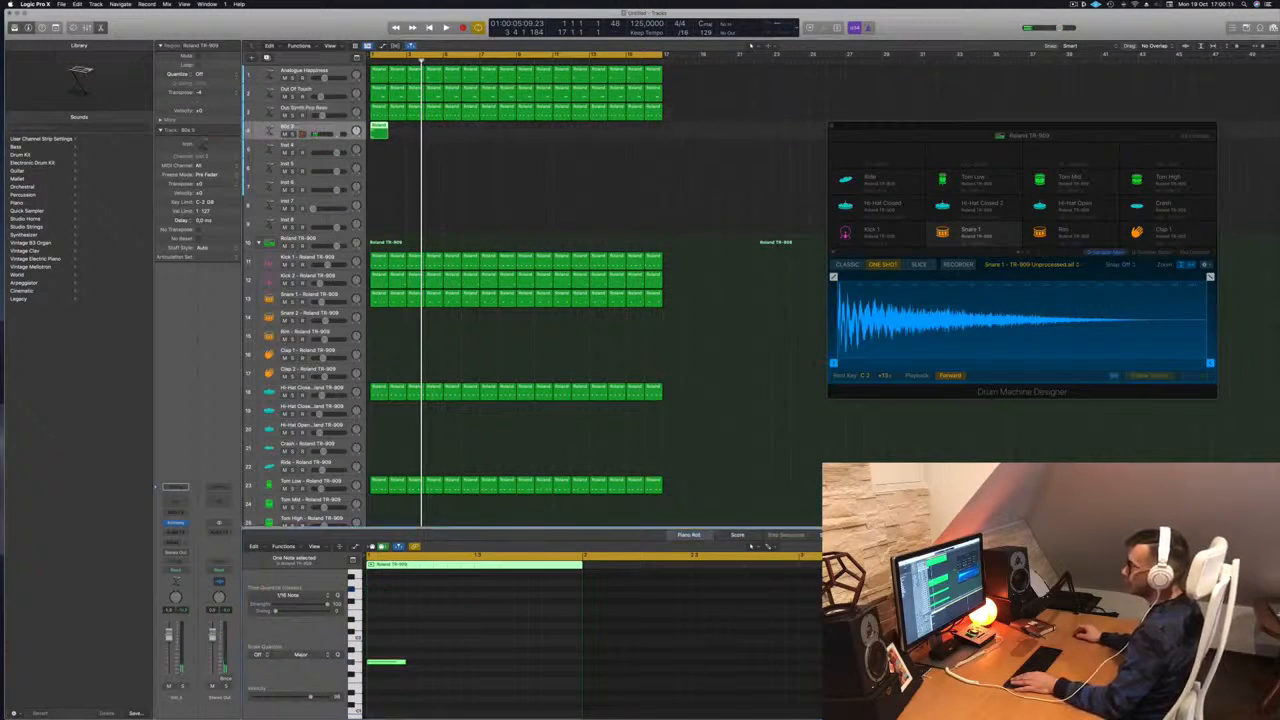
left_click(346, 90)
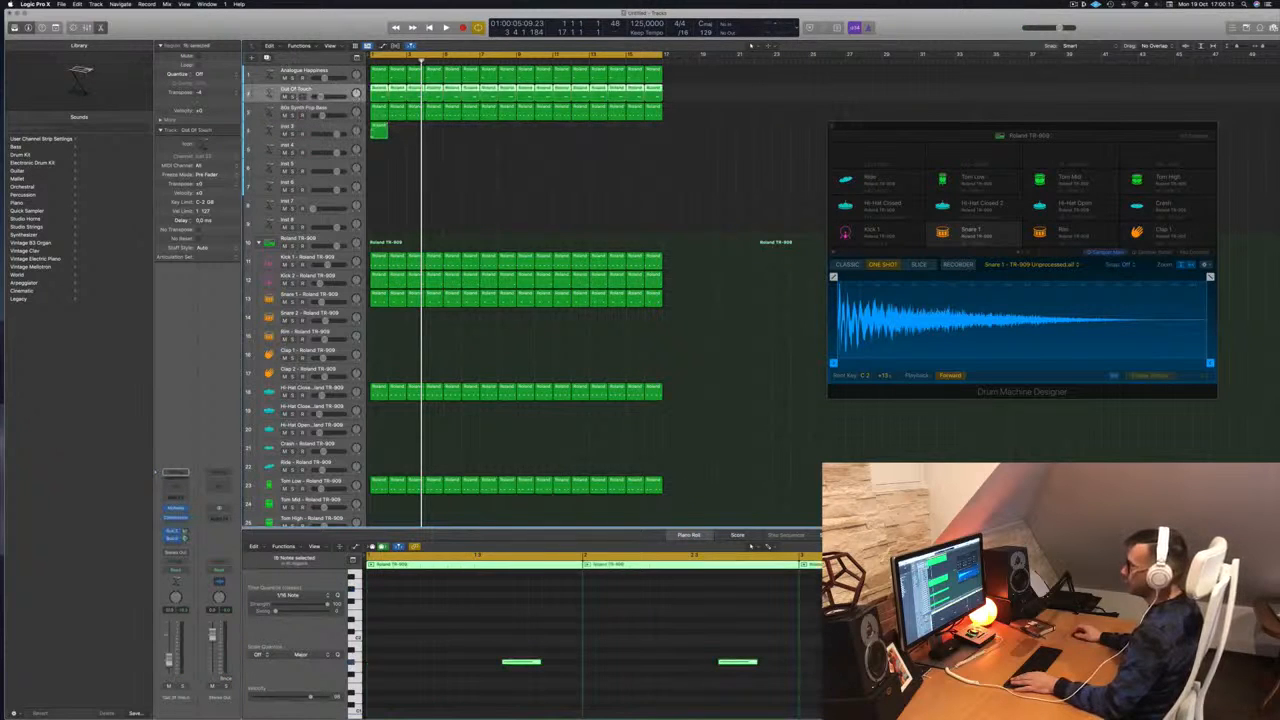
key("super+d")
left_click_drag(378, 149, 378, 111)
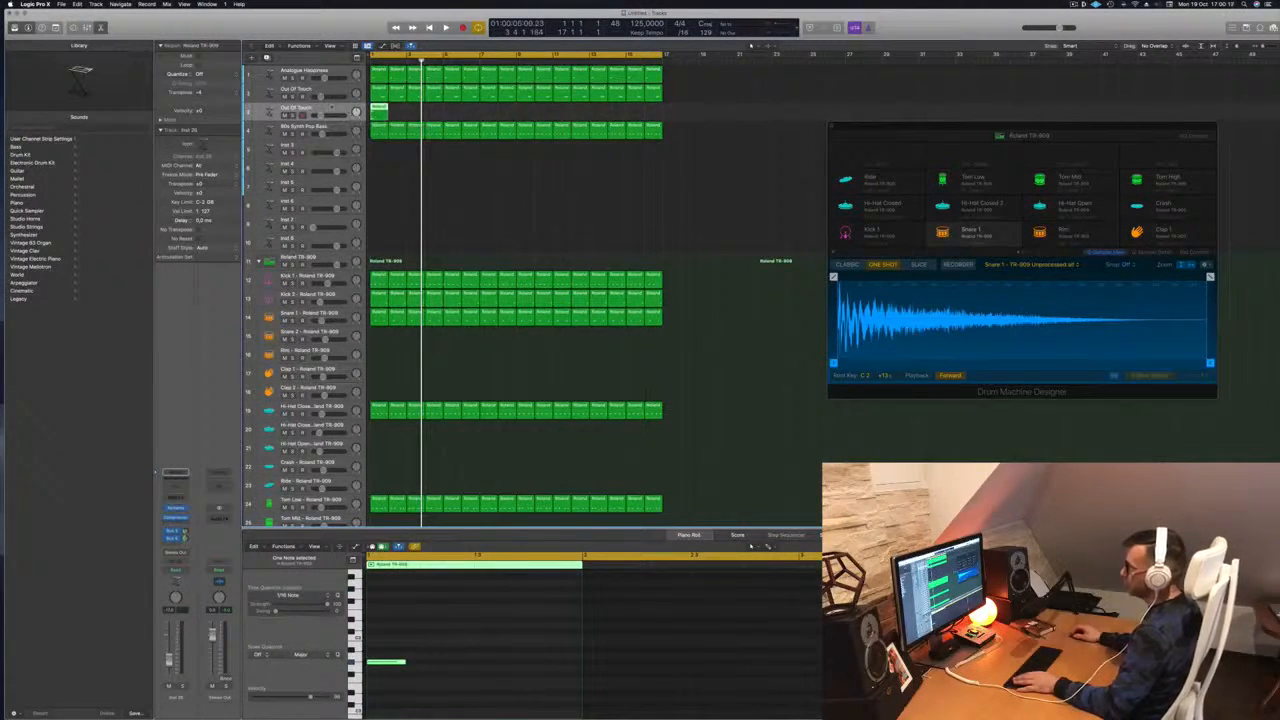
key("space")
scroll(405, 642, "up", 5)
scroll(405, 642, "down", 5)
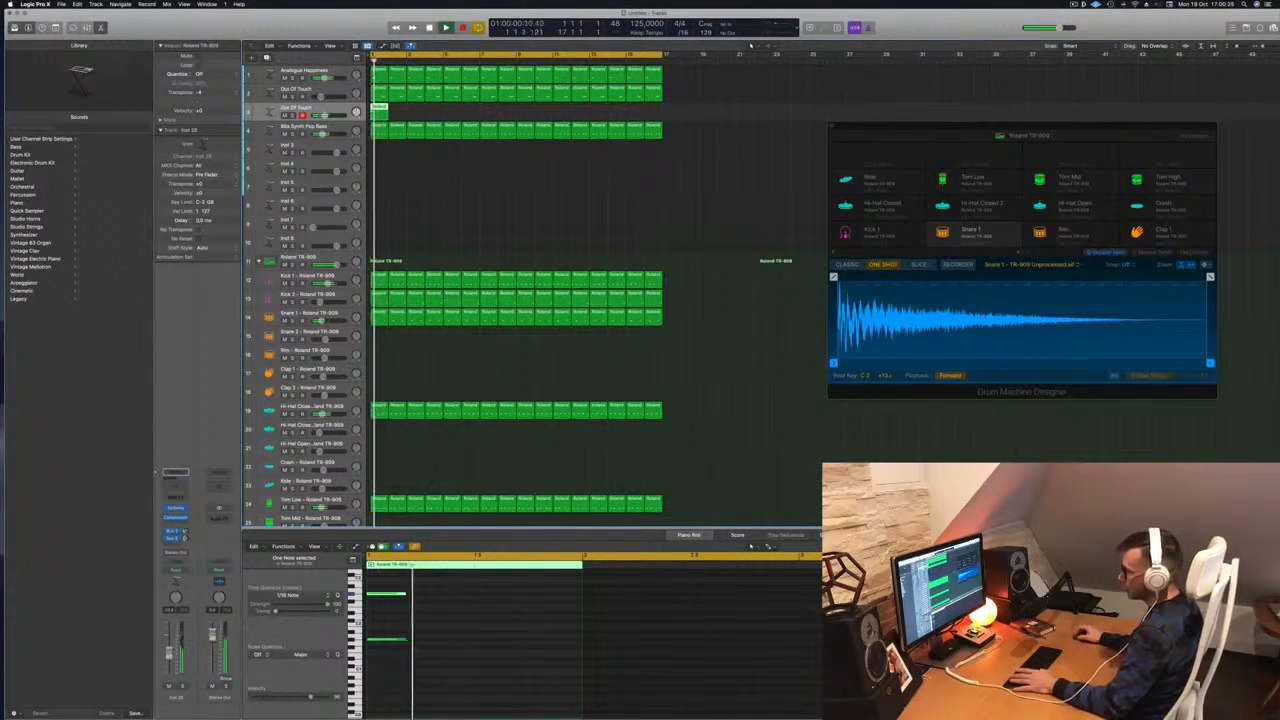
Open the track's Alchemy, filter to the Organ category, load 60s Vintage Organ, and lower the fader
left_click(175, 508)
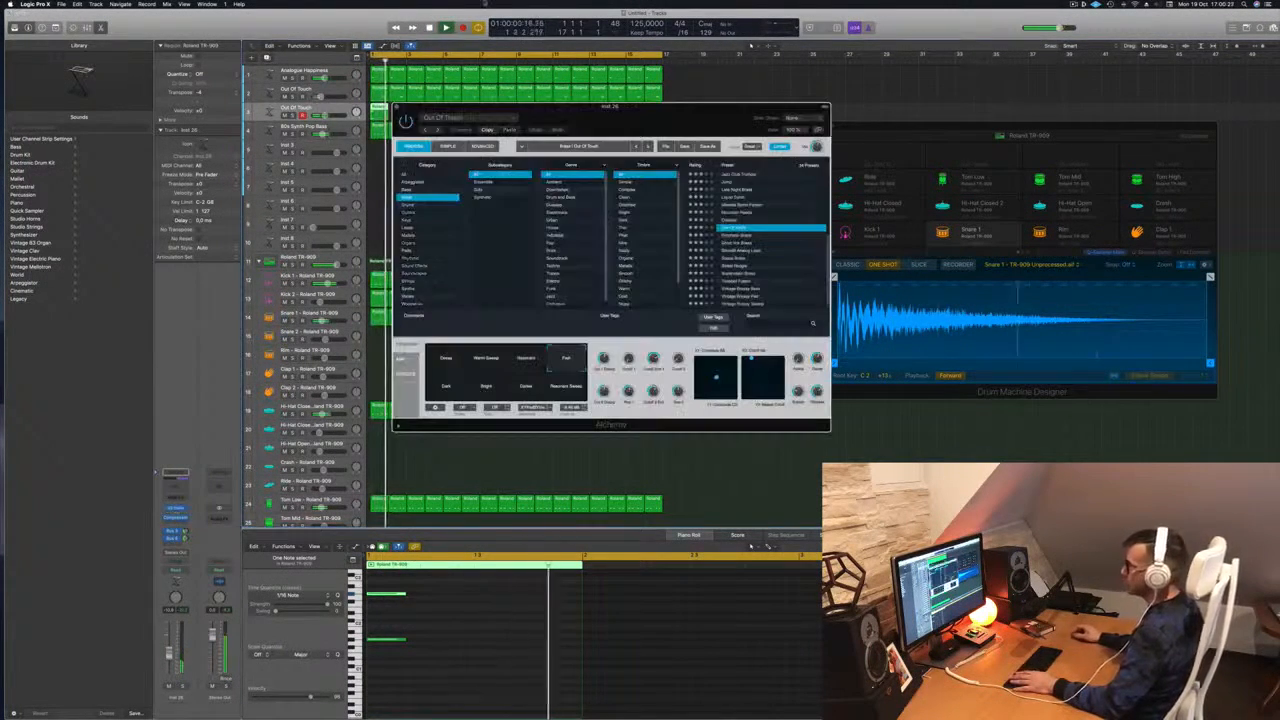
left_click_drag(607, 114, 767, 141)
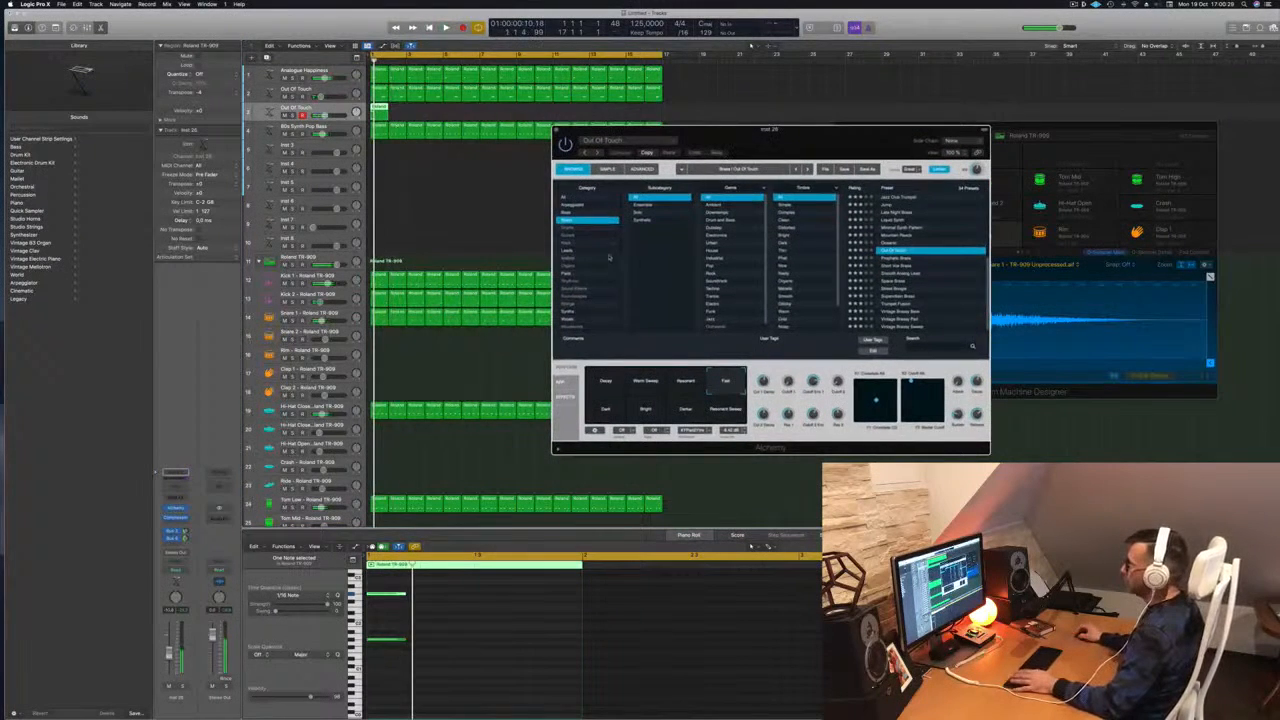
left_click(568, 198)
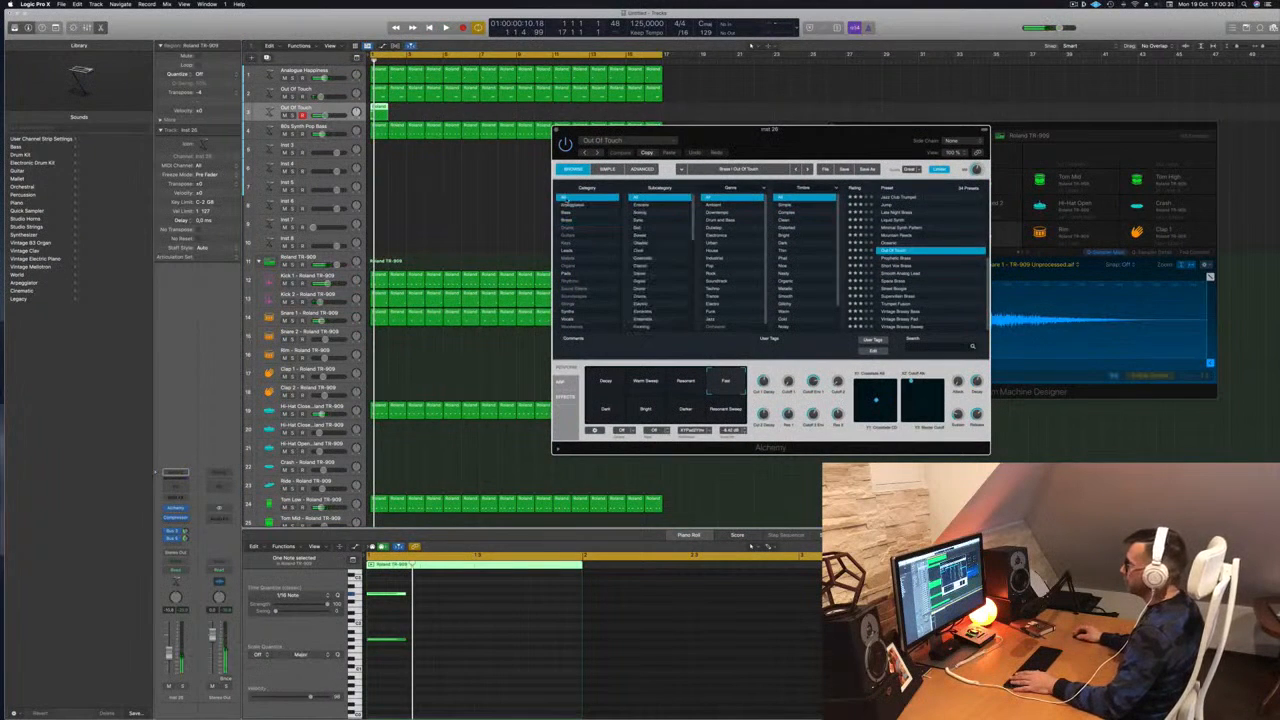
left_click(578, 266)
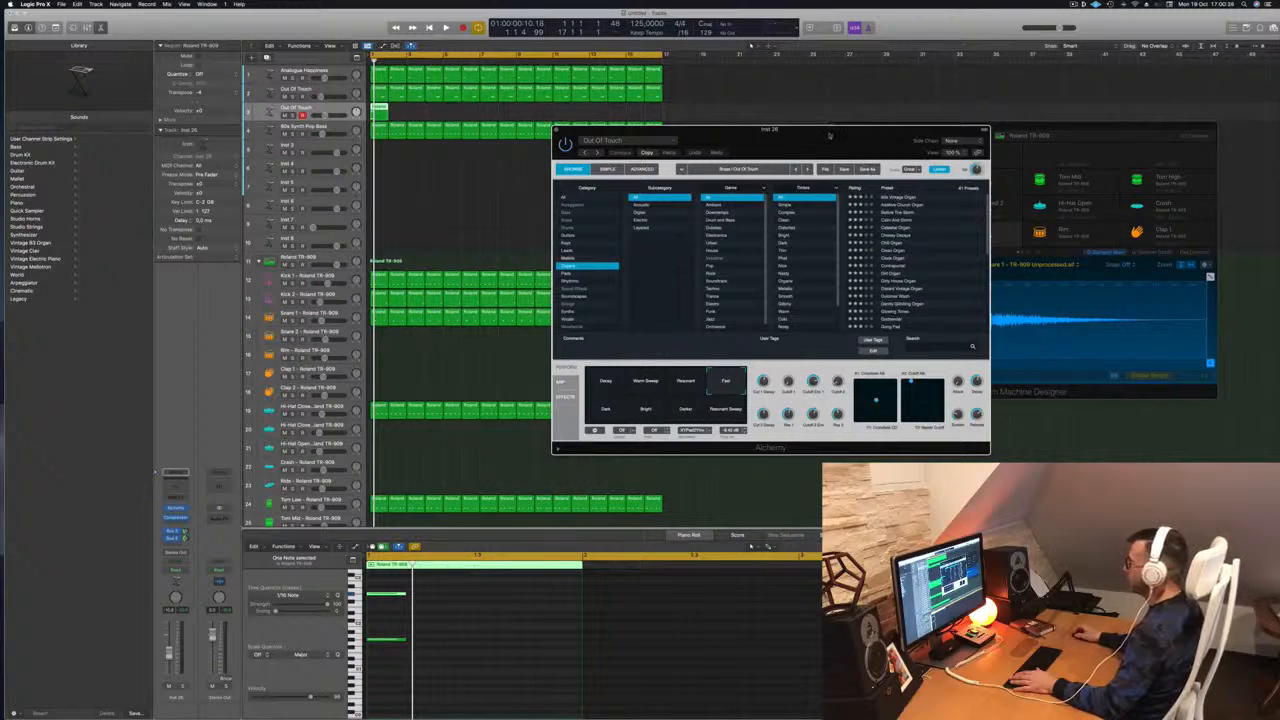
left_click_drag(819, 130, 823, 128)
key("space")
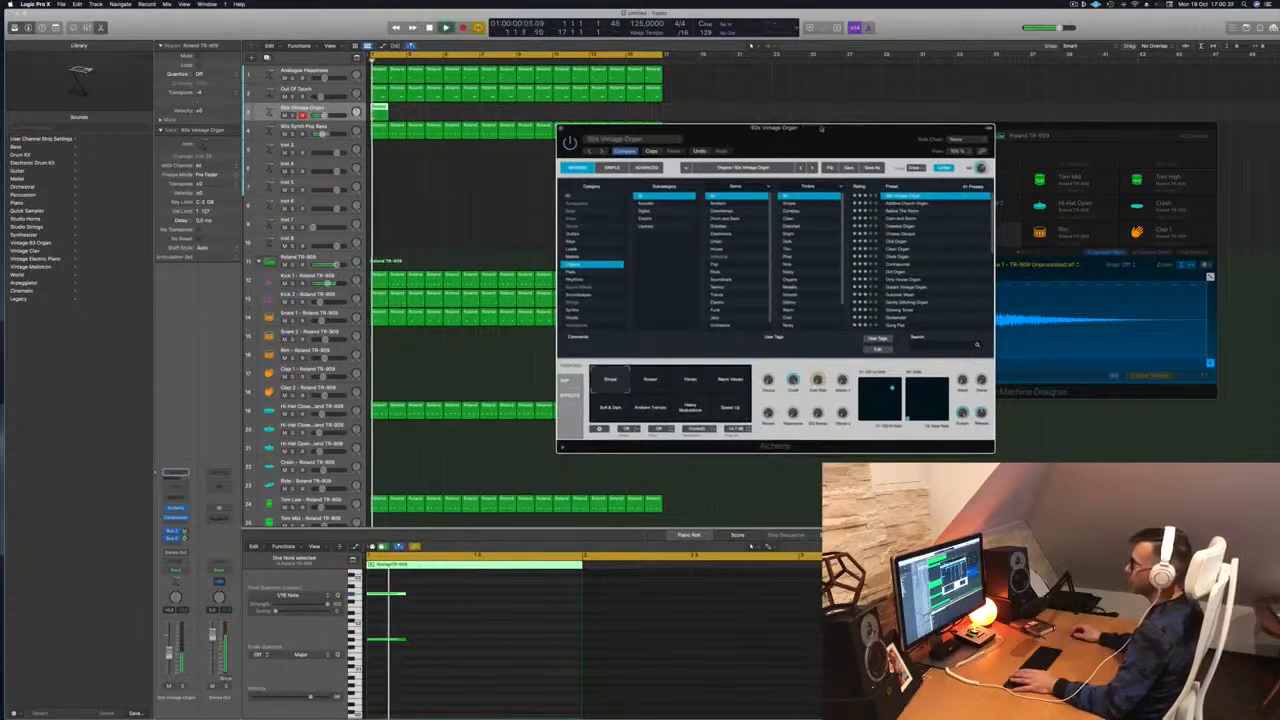
key("Return")
left_click_drag(169, 653, 169, 660)
key("Return")
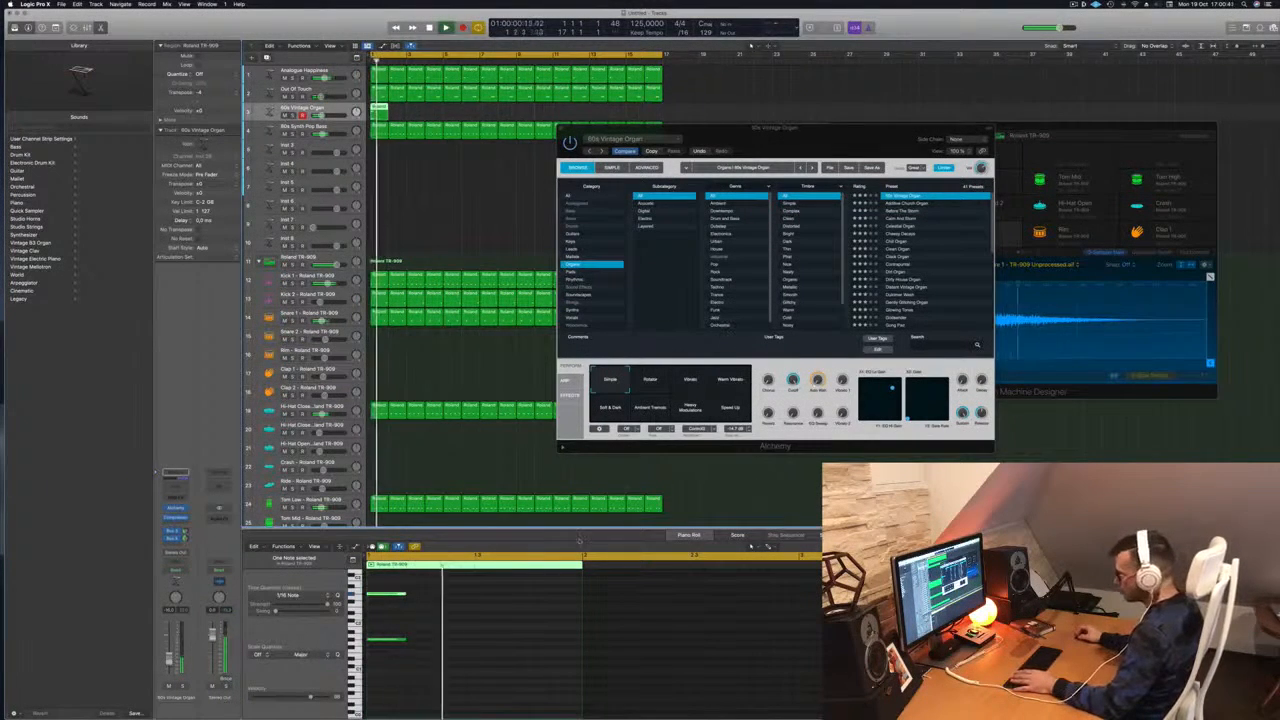
Load the Before The Storm preset and copy its region to bar 2
left_click(905, 211)
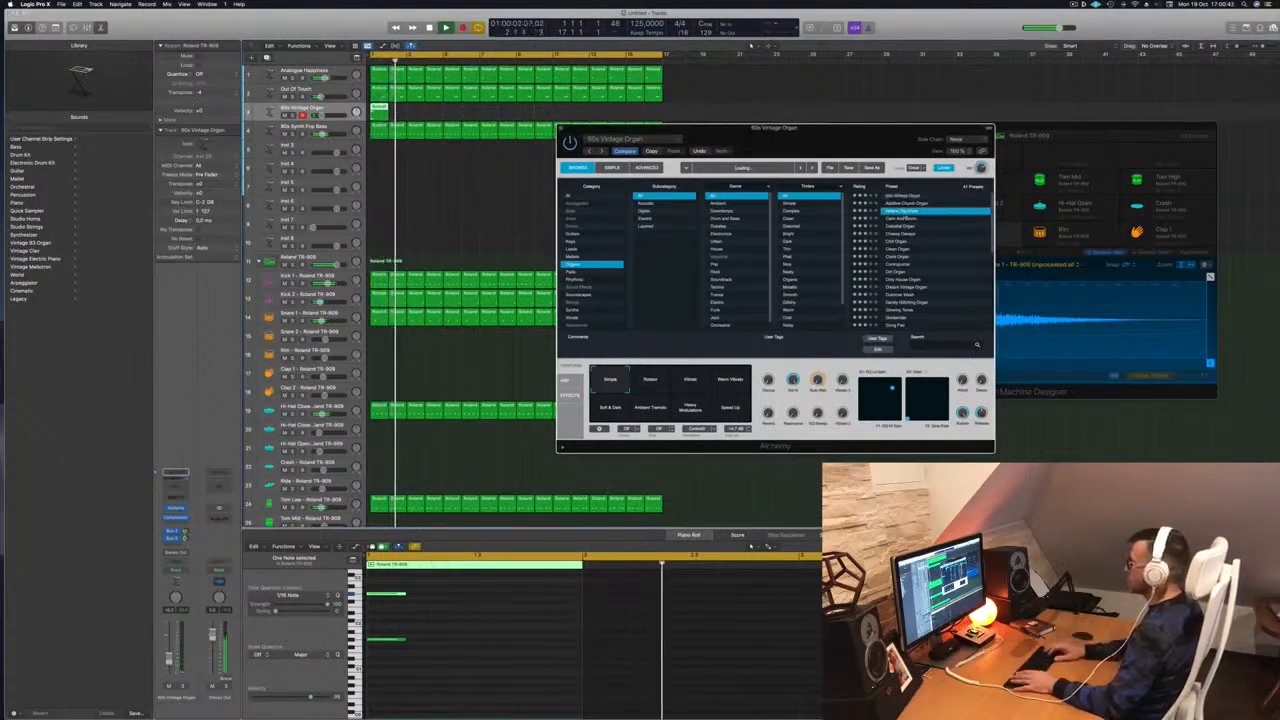
scroll(380, 113, "right", 1)
left_click_drag(377, 112, 414, 113)
scroll(430, 113, "left", 1)
key("Return")
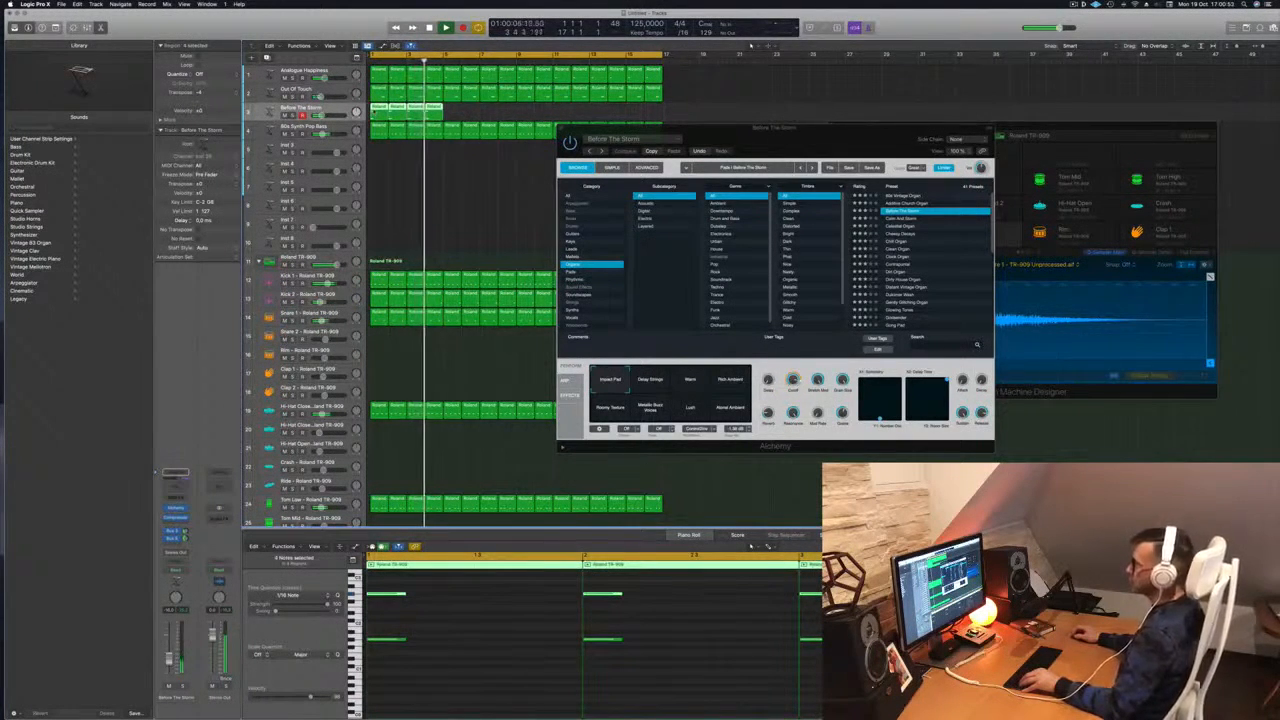
Copy the four Before The Storm pad regions further along, then solo that track
left_click_drag(374, 113, 449, 114)
mouse_move(526, 116)
left_mouse_down()
mouse_move(382, 113)
mouse_move(530, 113)
left_mouse_up()
key("s")
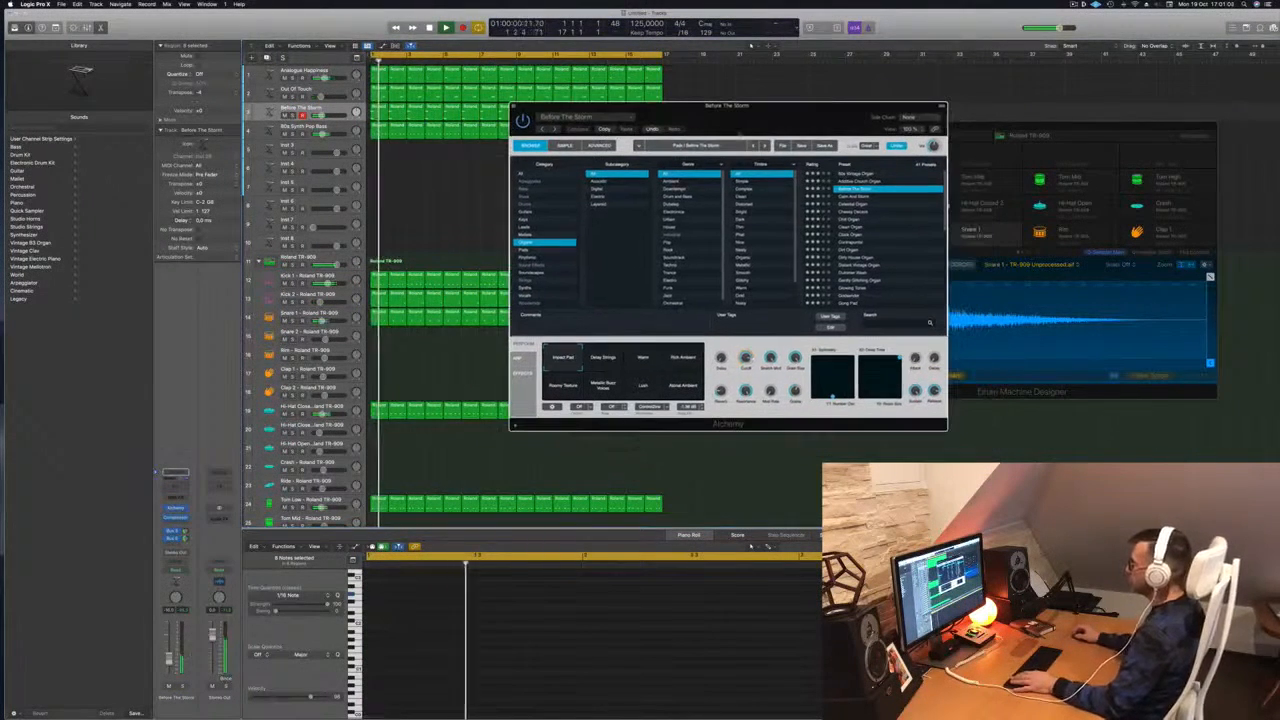
Audition the Delay Strings, Warm and Rich Ambient variations while nudging the organ volume up
left_click(602, 357)
key("Return")
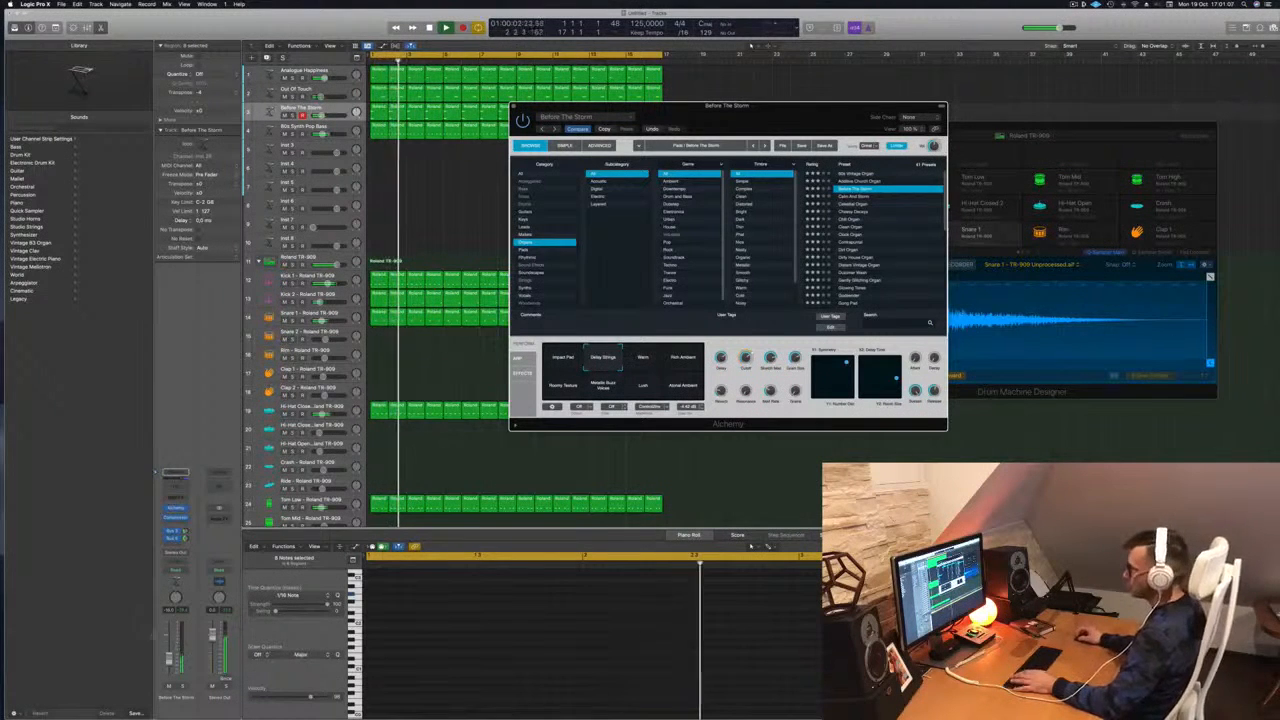
left_click_drag(169, 660, 170, 656)
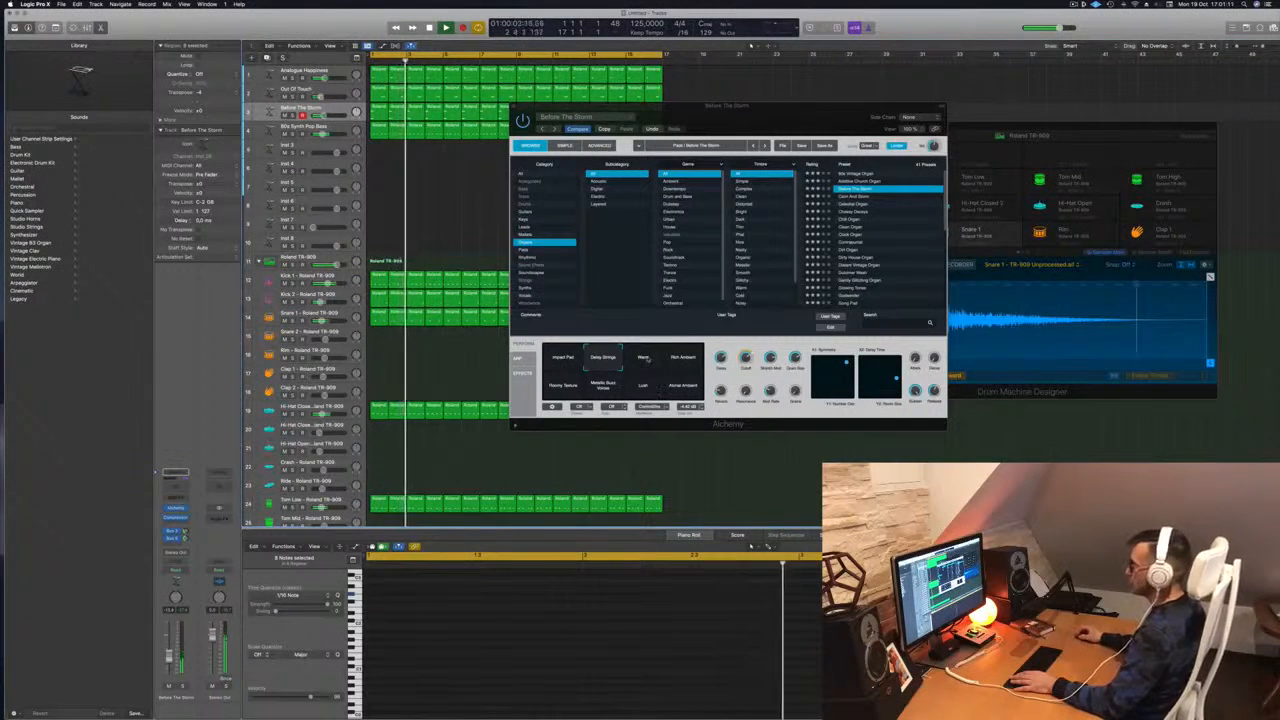
left_click(645, 359)
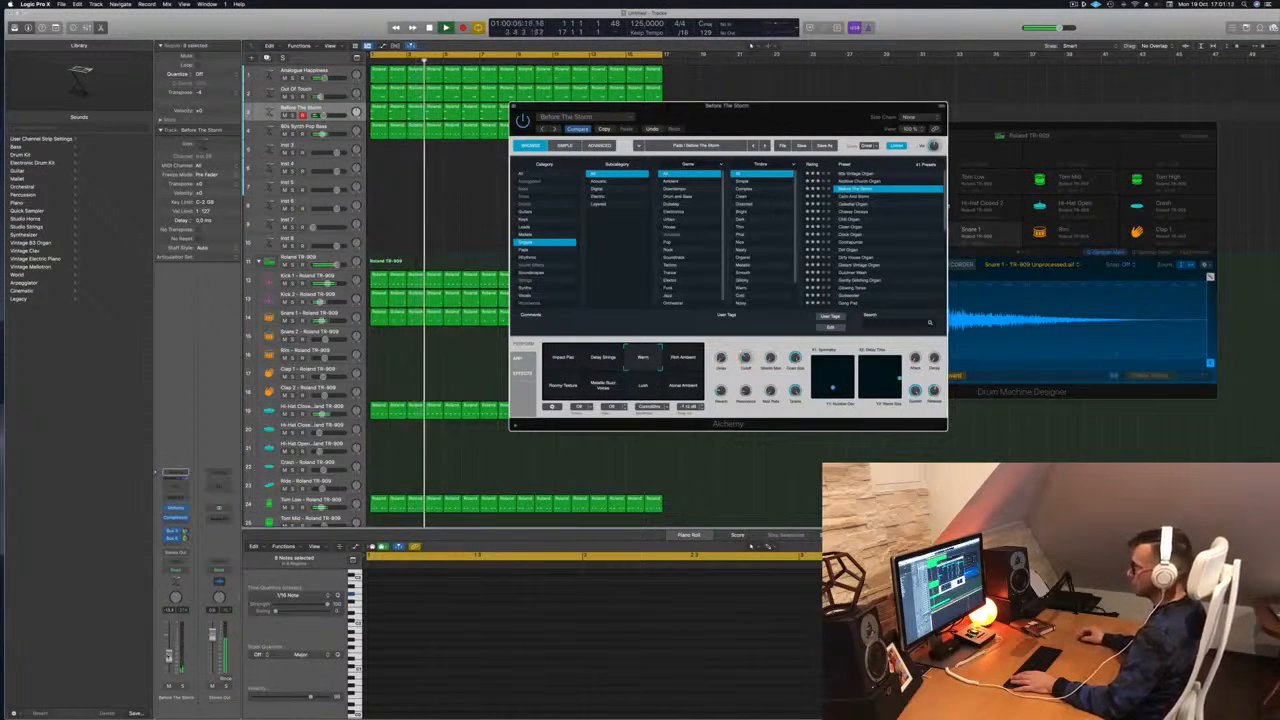
left_click_drag(169, 650, 169, 647)
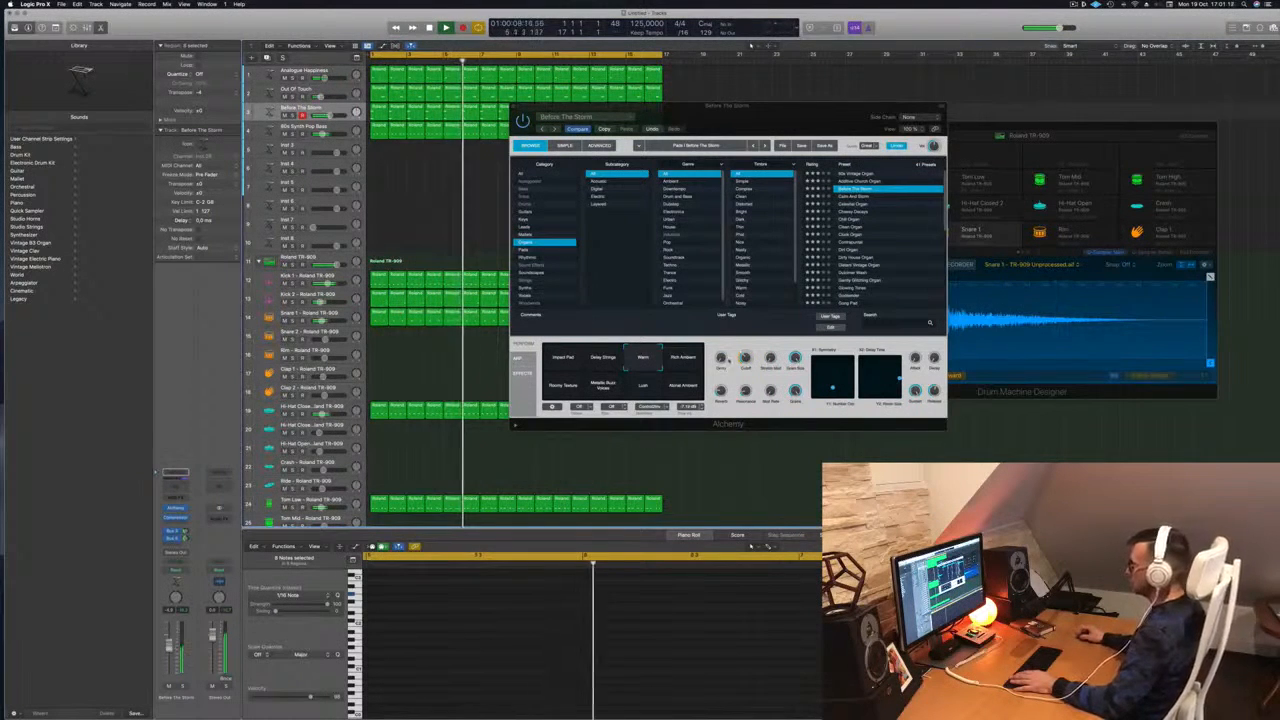
left_click(673, 363)
key("space")
key("space")
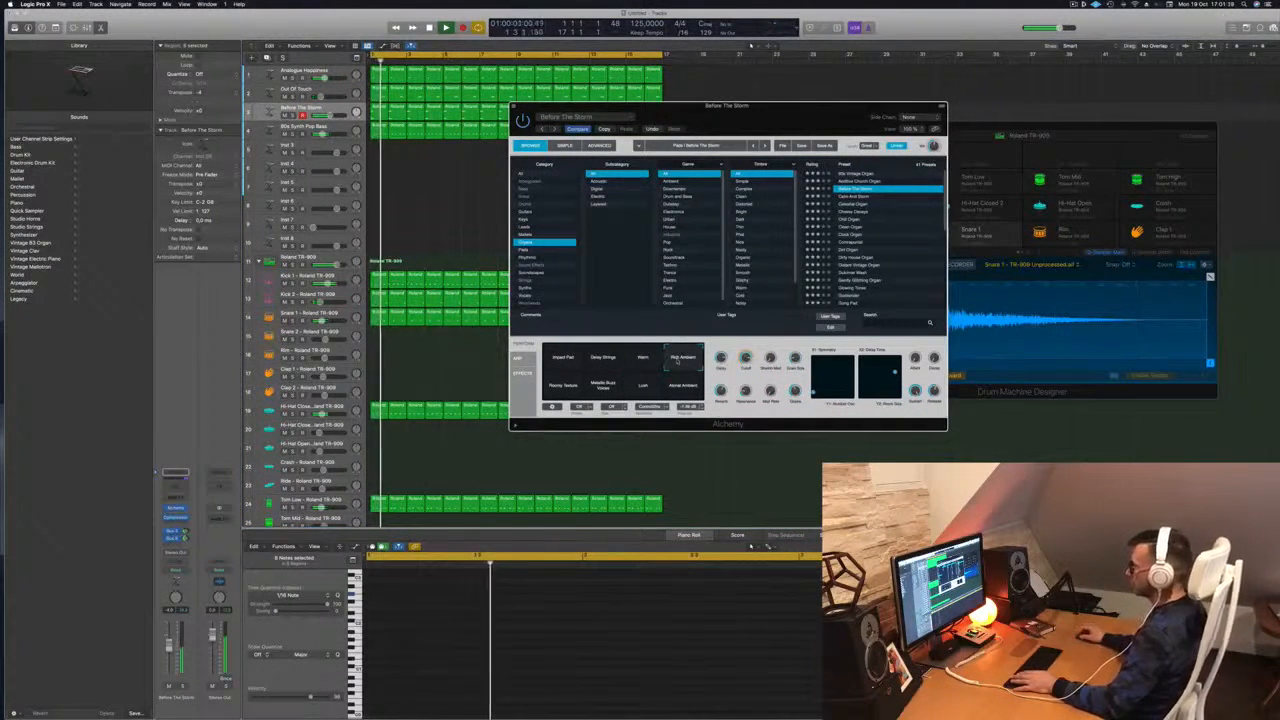
Try Roomy Texture, Metallic Buzz Voices and Atonal Ambient, settle on Lush, and raise the volume slightly
left_click(564, 390)
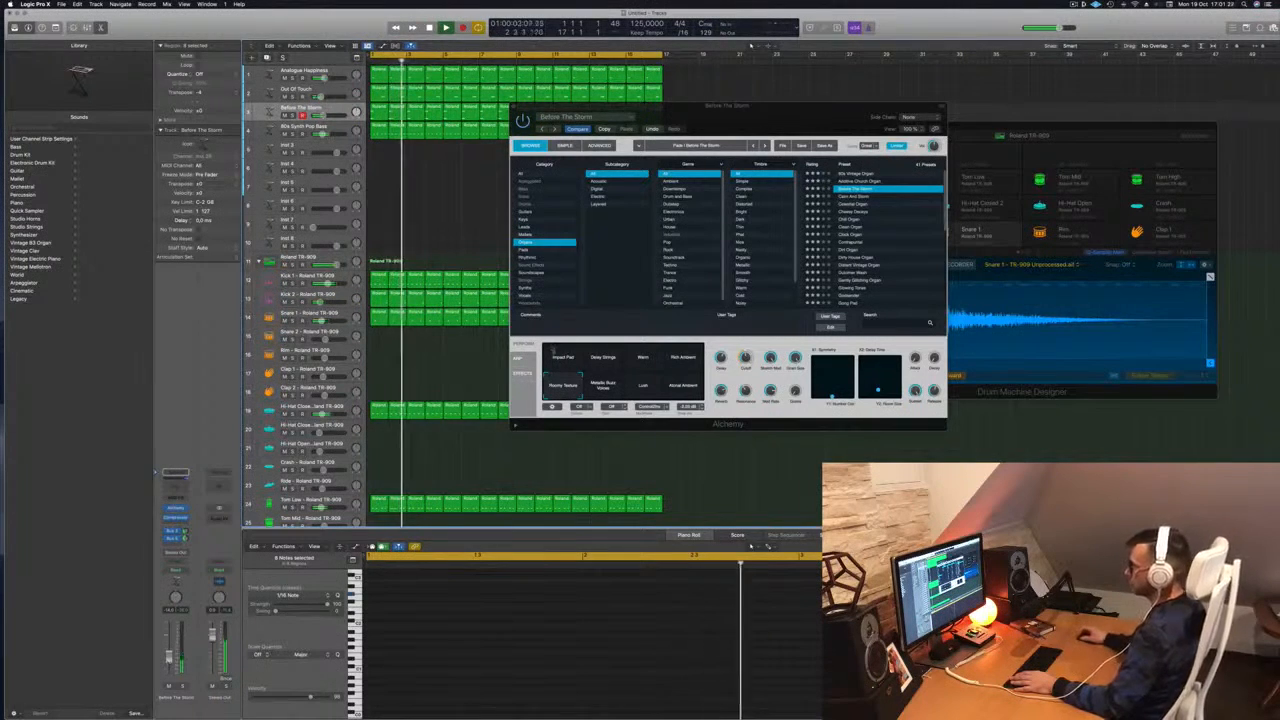
left_click(603, 387)
left_click(642, 388)
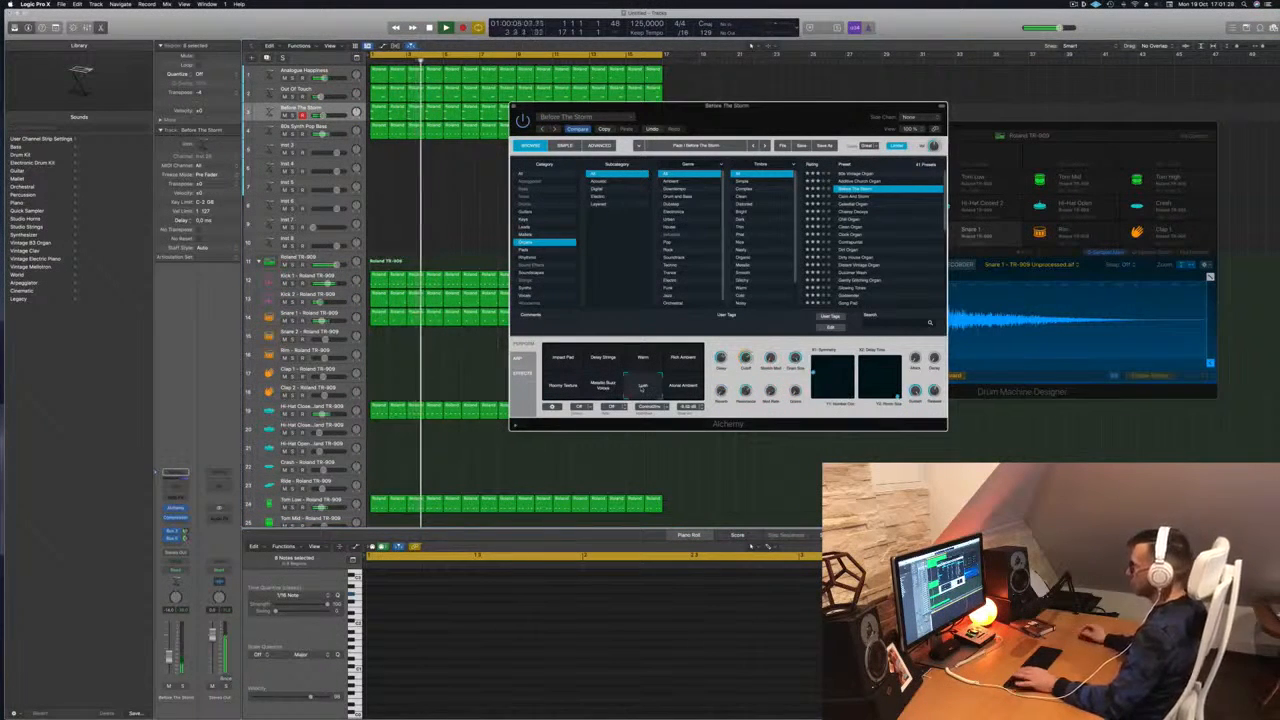
left_click(682, 388)
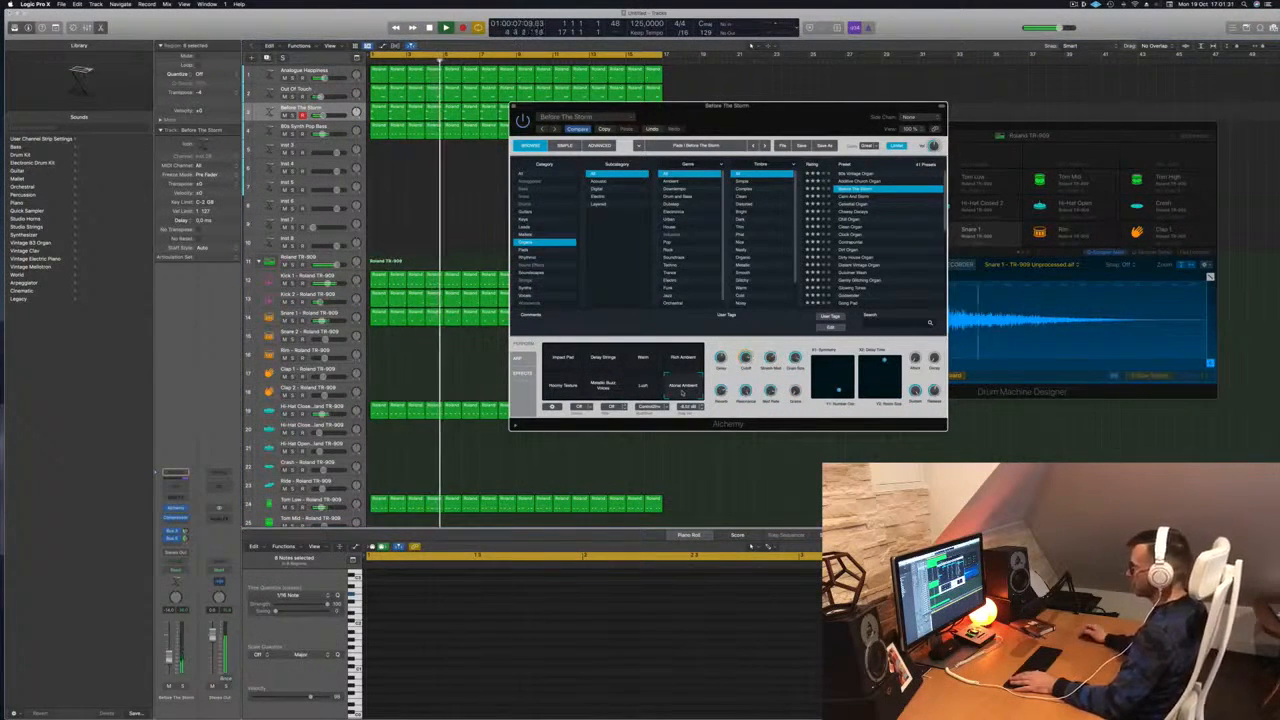
left_click(642, 388)
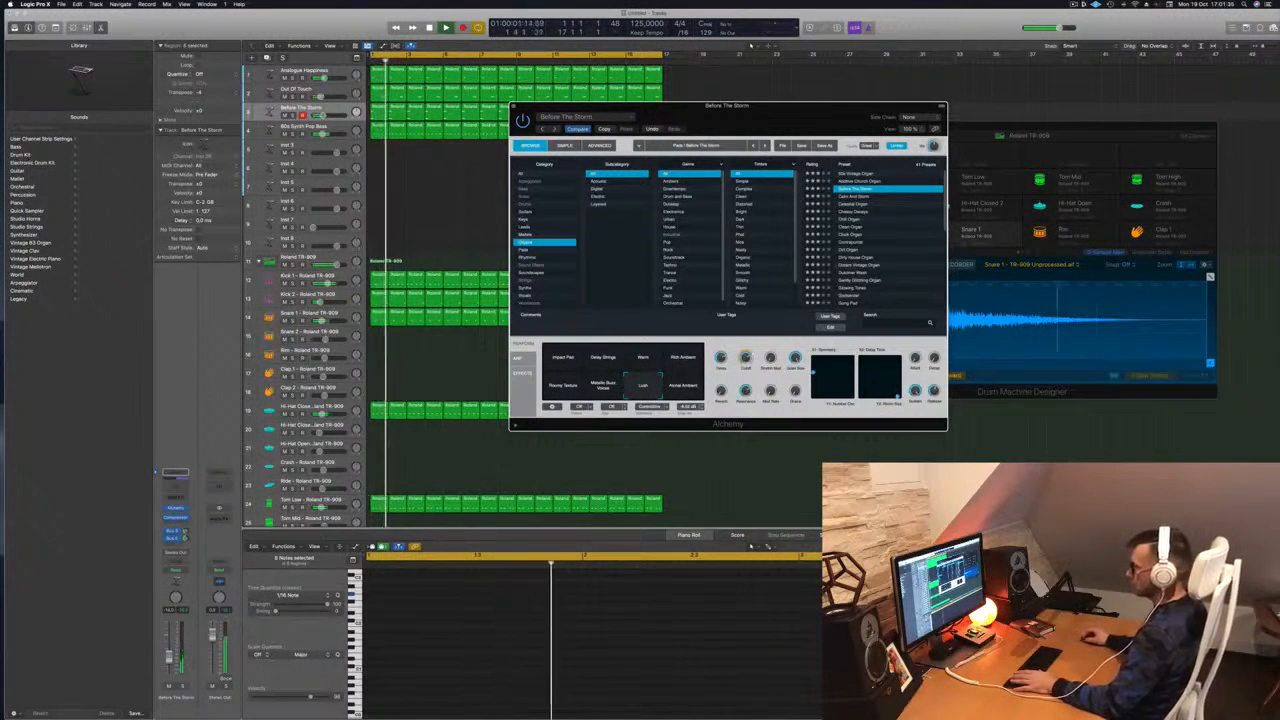
left_click_drag(170, 652, 170, 648)
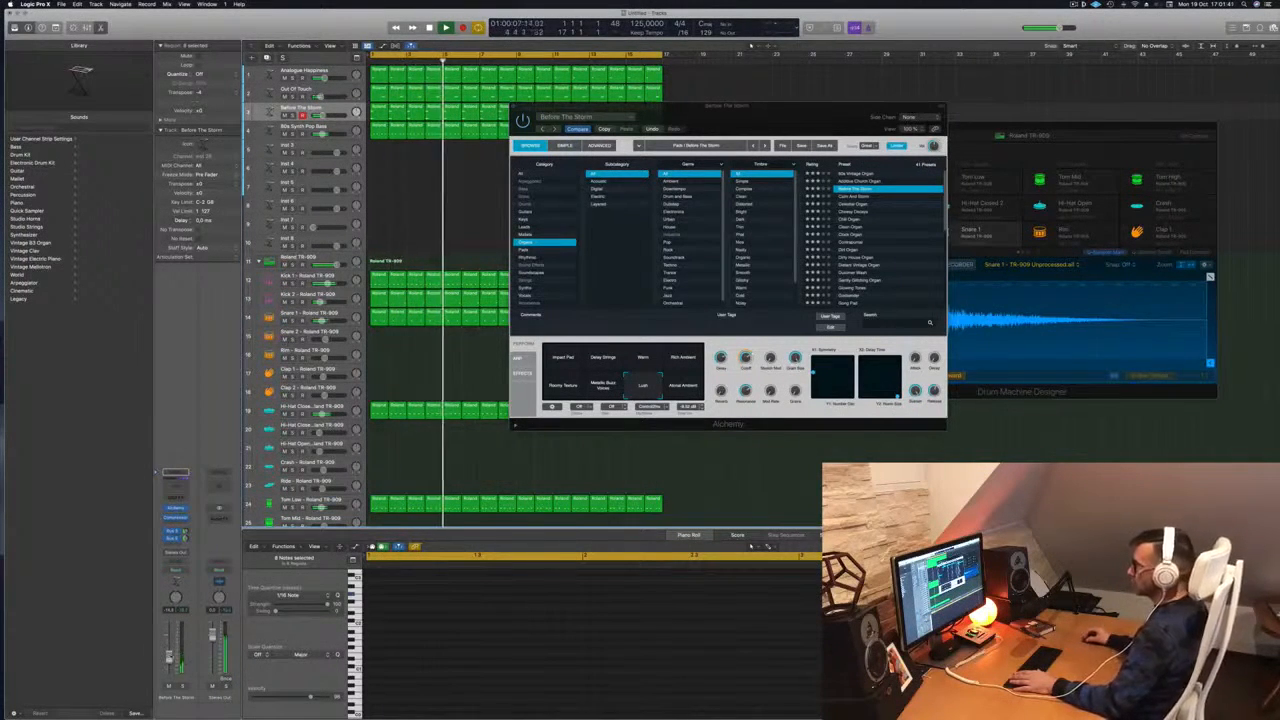
Move the Alchemy window aside, stop playback and select all Before The Storm regions
left_click_drag(660, 106, 858, 97)
key("space")
left_click(300, 107)
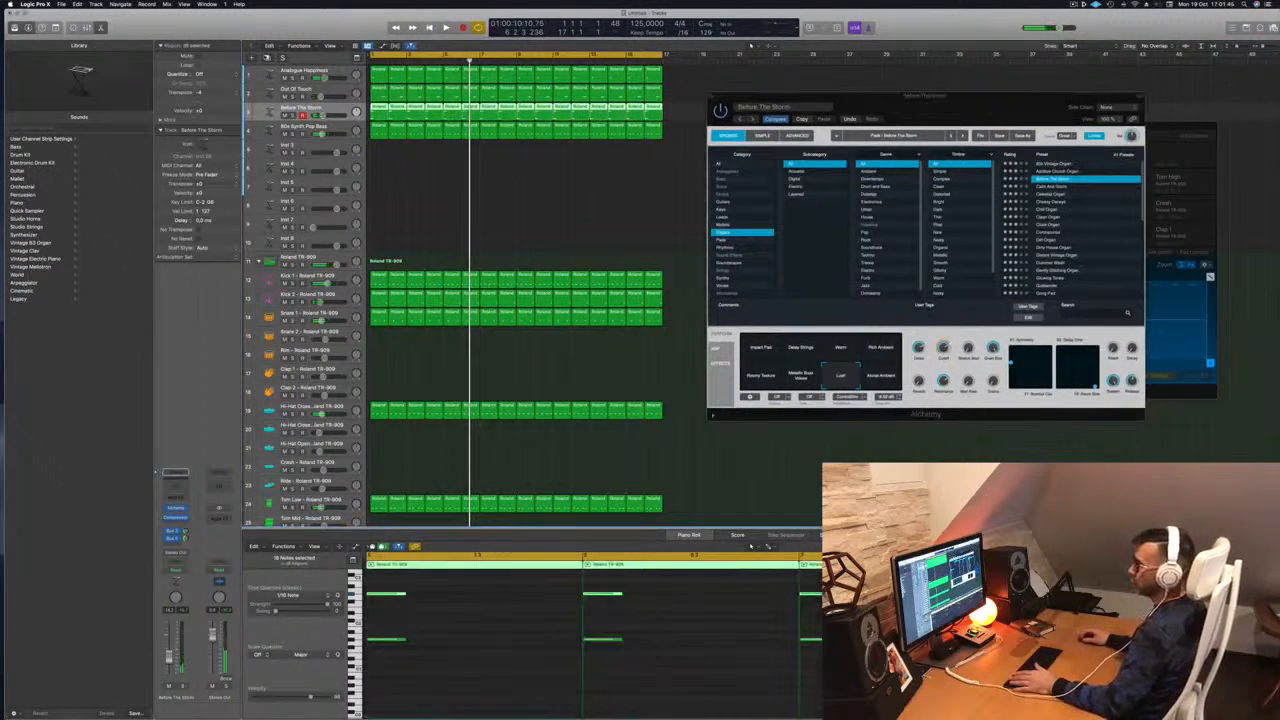
Add a new track with the same organ instrument and copy the first region's two notes onto it
key("super+d")
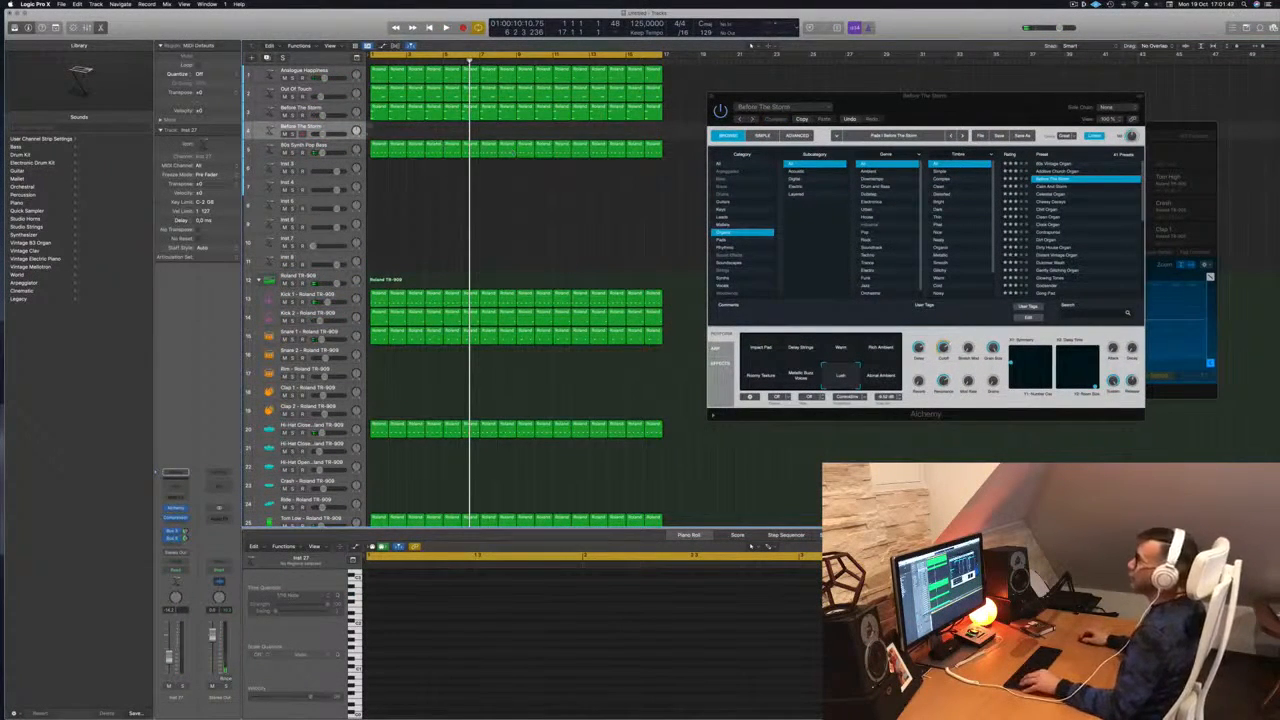
left_click(376, 114)
left_click_drag(373, 125, 376, 130)
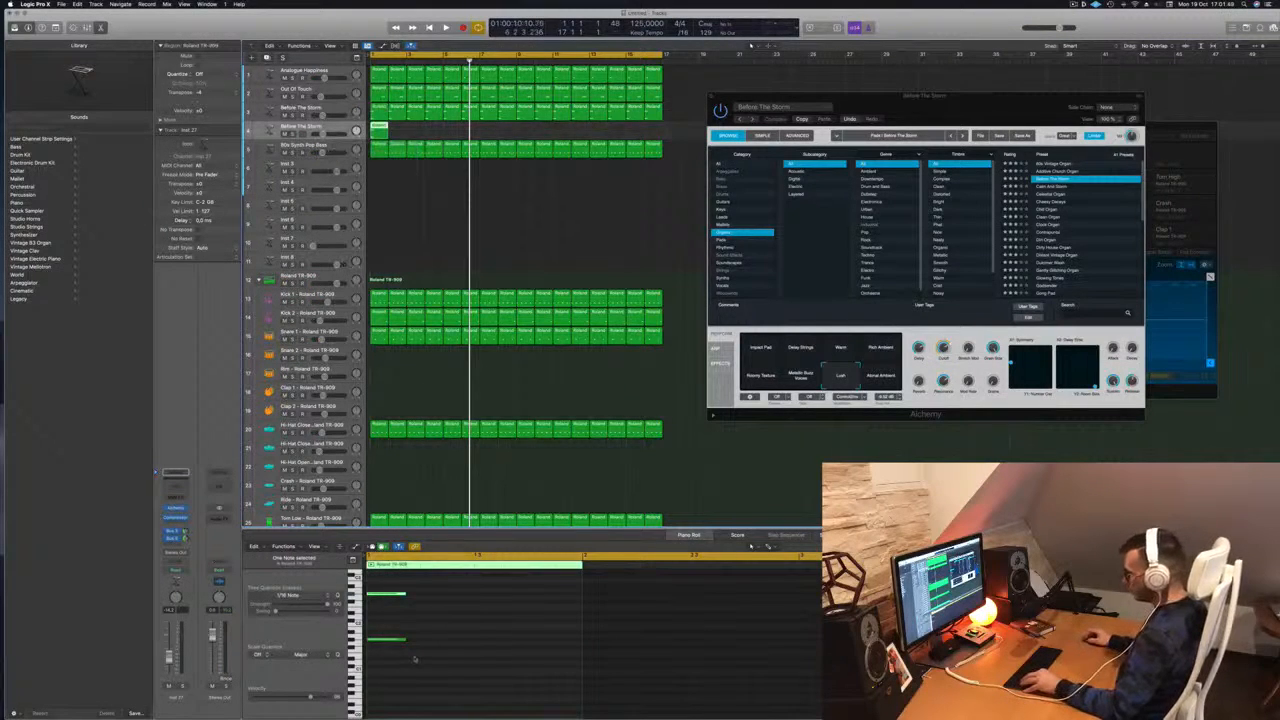
left_click_drag(436, 584, 459, 596)
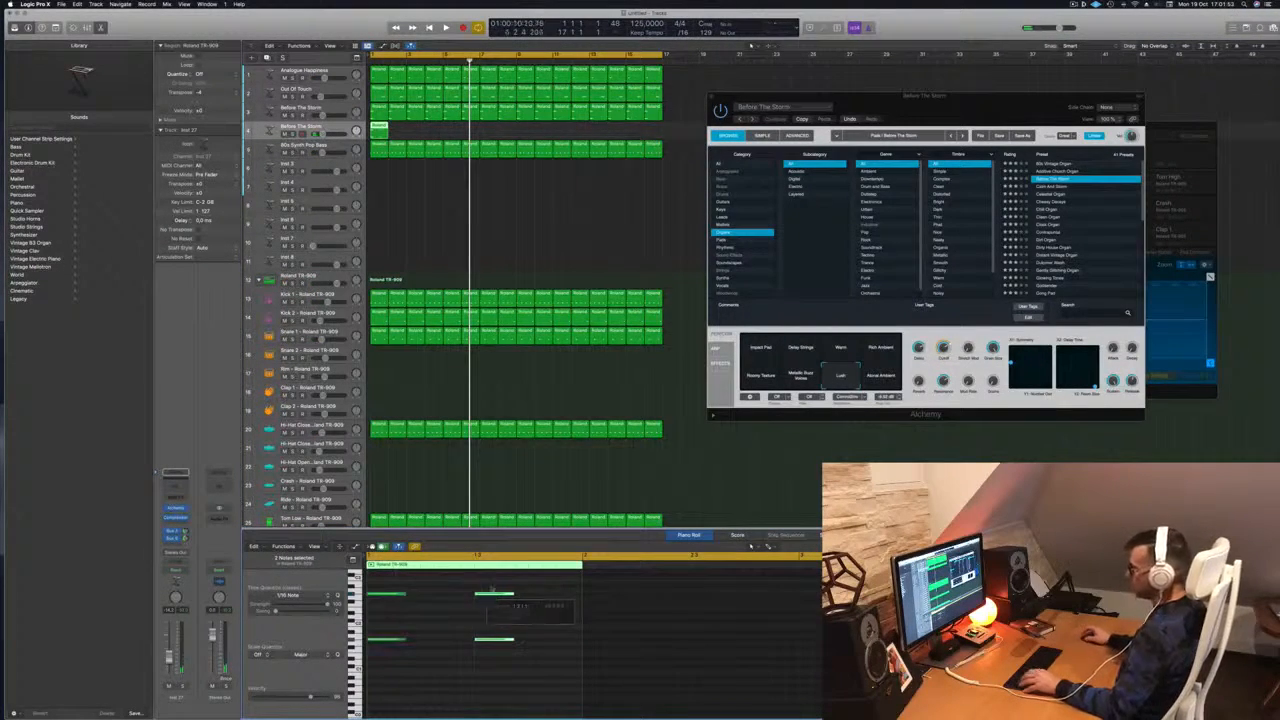
scroll(405, 707, "down", 2)
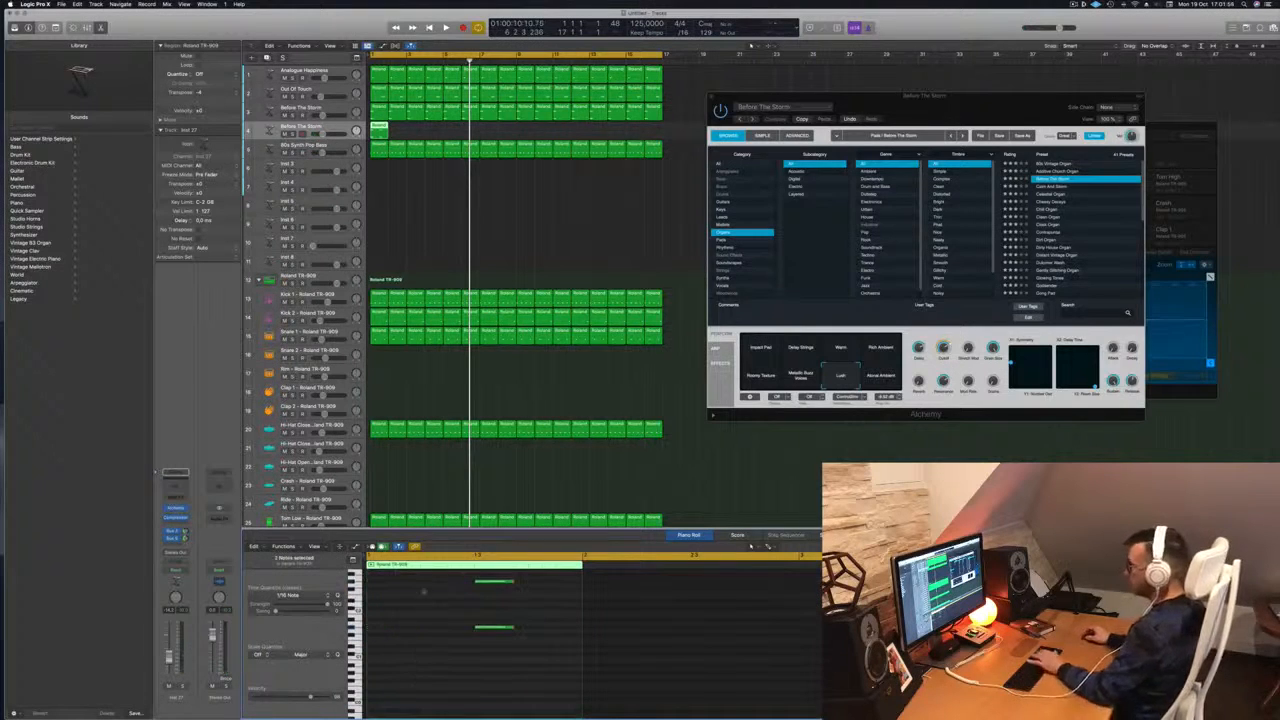
Repeat the new track's region along the timeline to fill 16 bars, then play the loop
left_click_drag(380, 128, 458, 135)
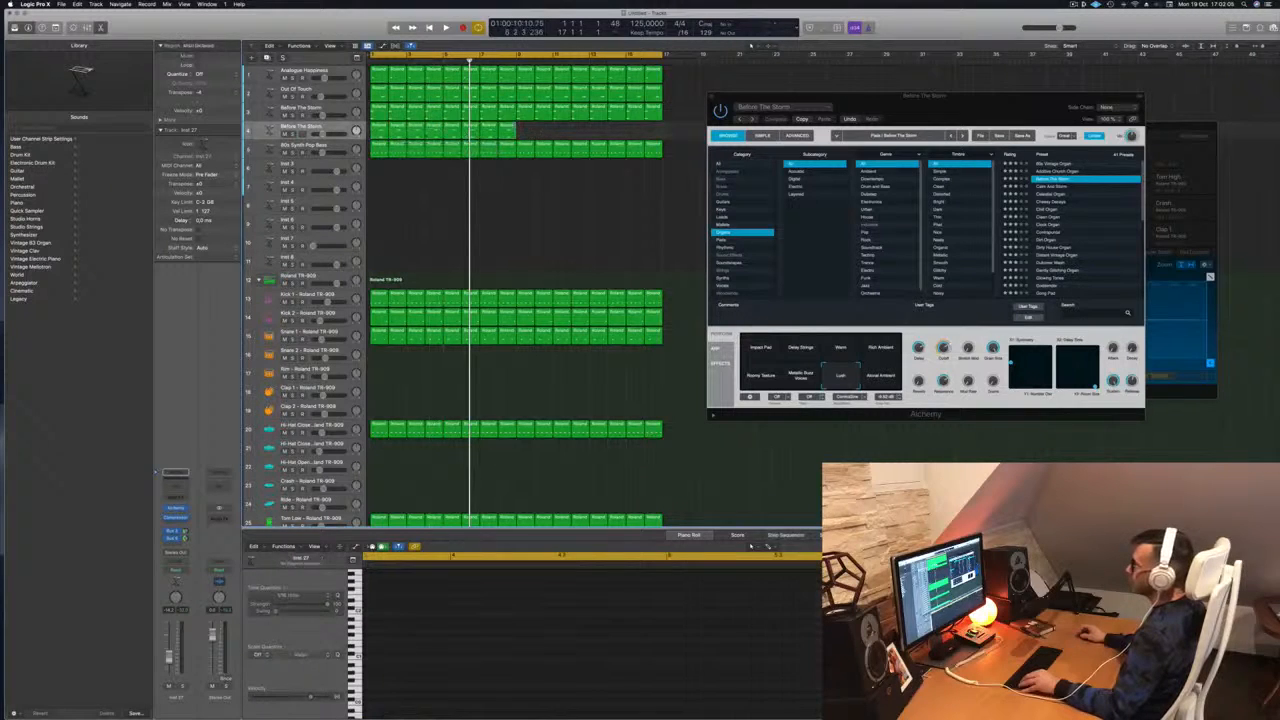
left_click_drag(380, 128, 524, 132)
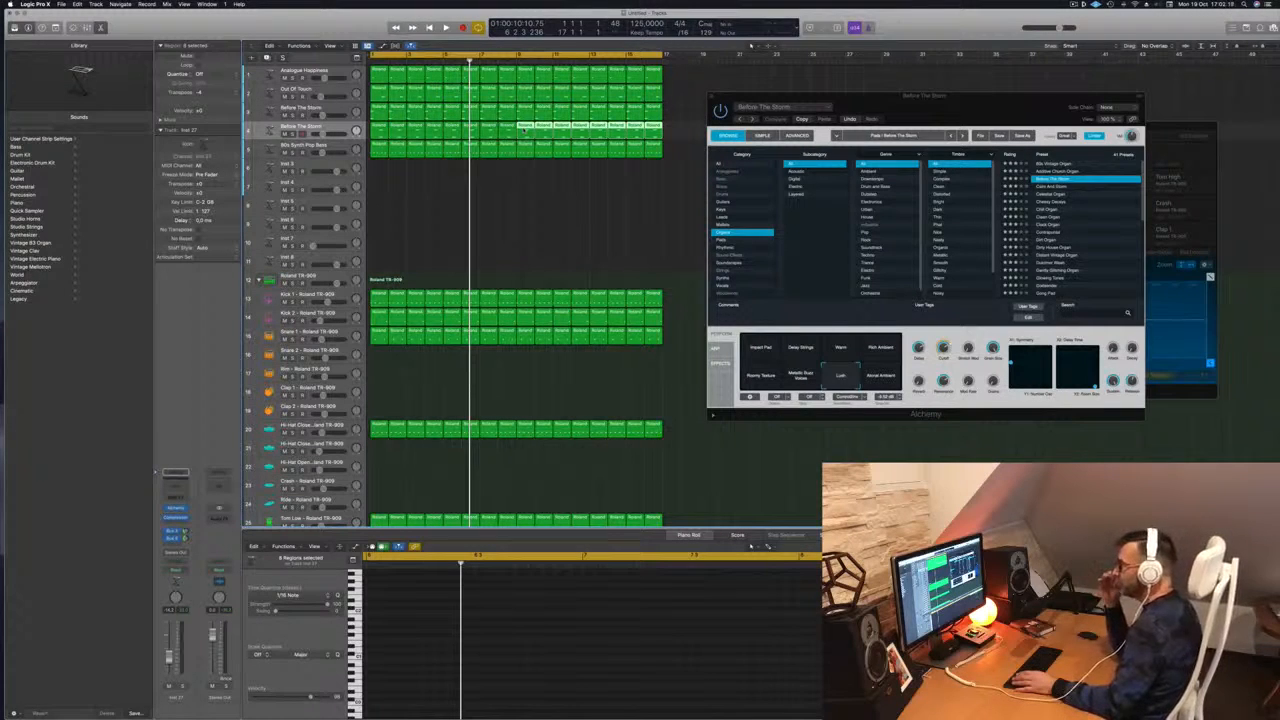
key("space")
Select the new track's 16 regions and open its Alchemy instrument beside the arrangement
left_click(284, 127)
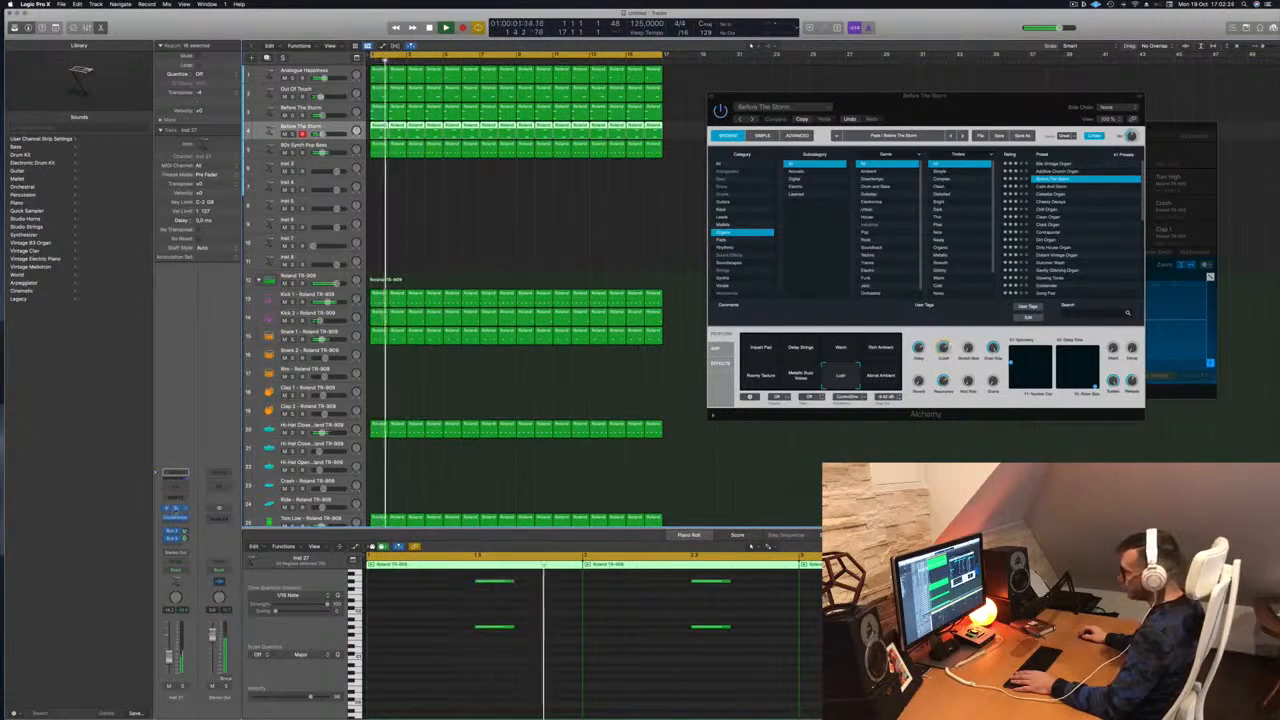
left_click(176, 509)
left_click_drag(702, 123, 870, 145)
key("space")
key("space")
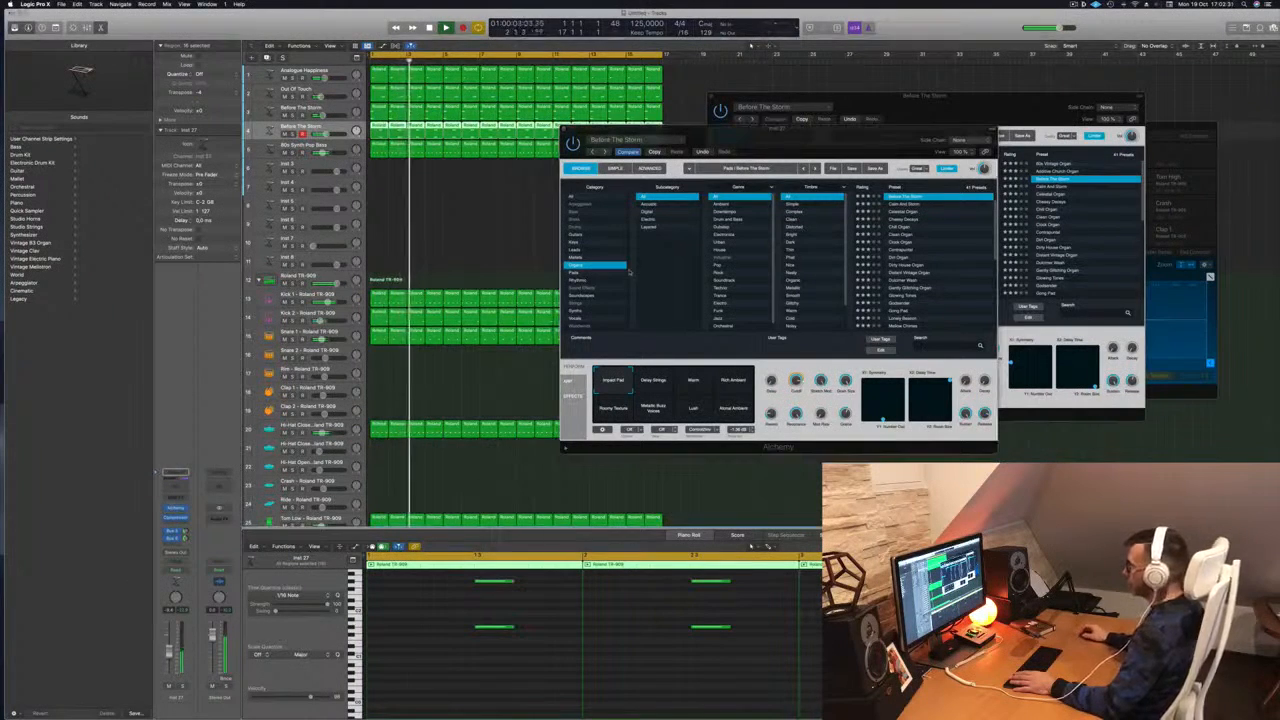
Audition Delay Strings, Rich Ambient, Calm And Storm, Into Darkness and other sounds, ending on Celestial Organ
left_click(661, 389)
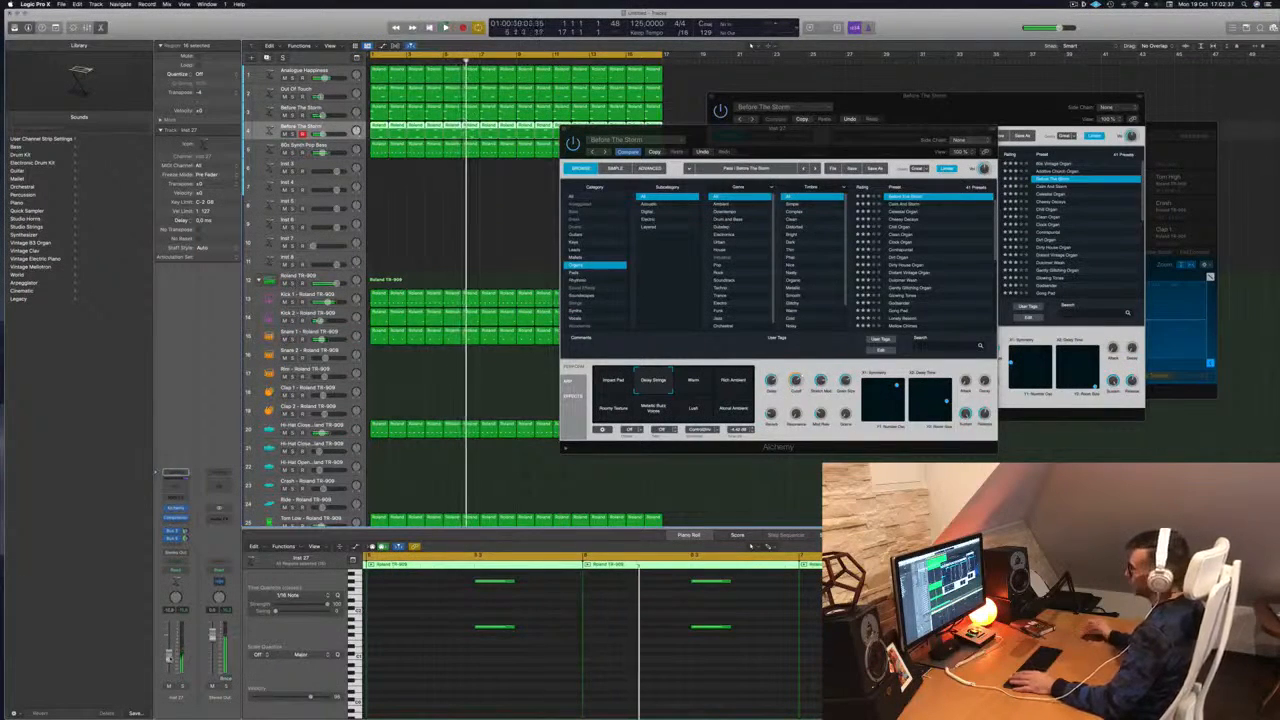
key("space")
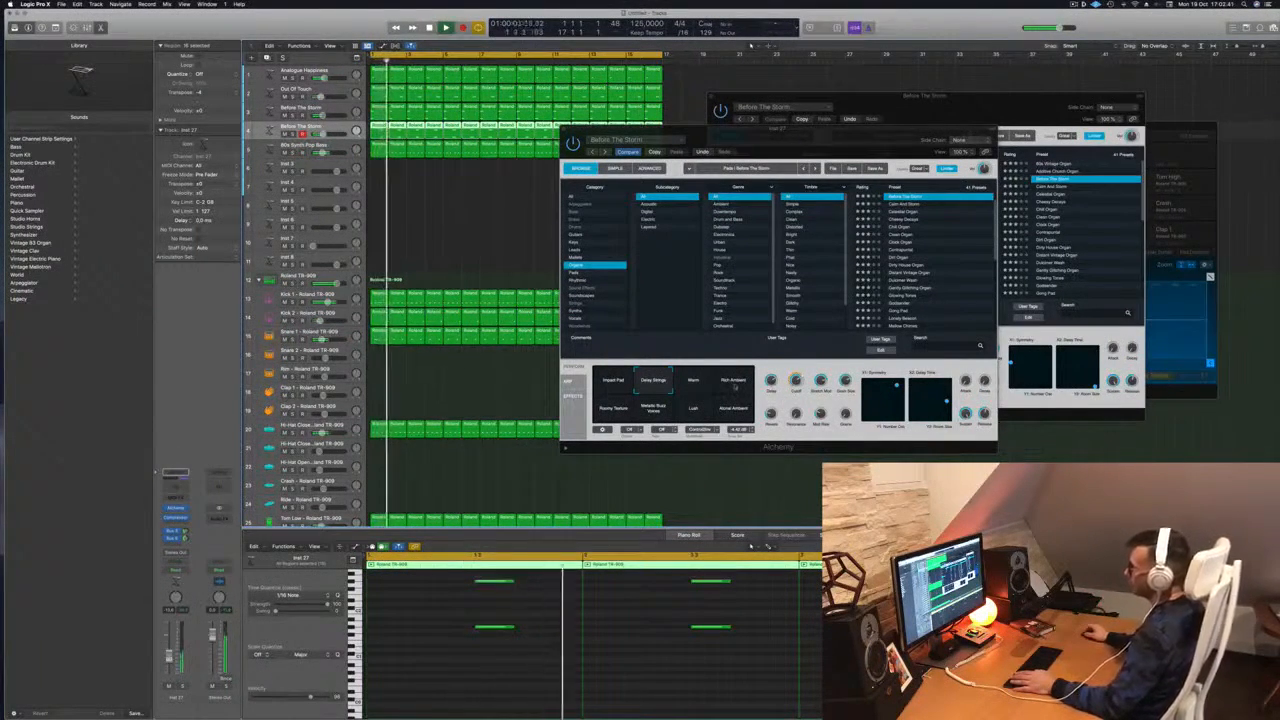
left_click(734, 386)
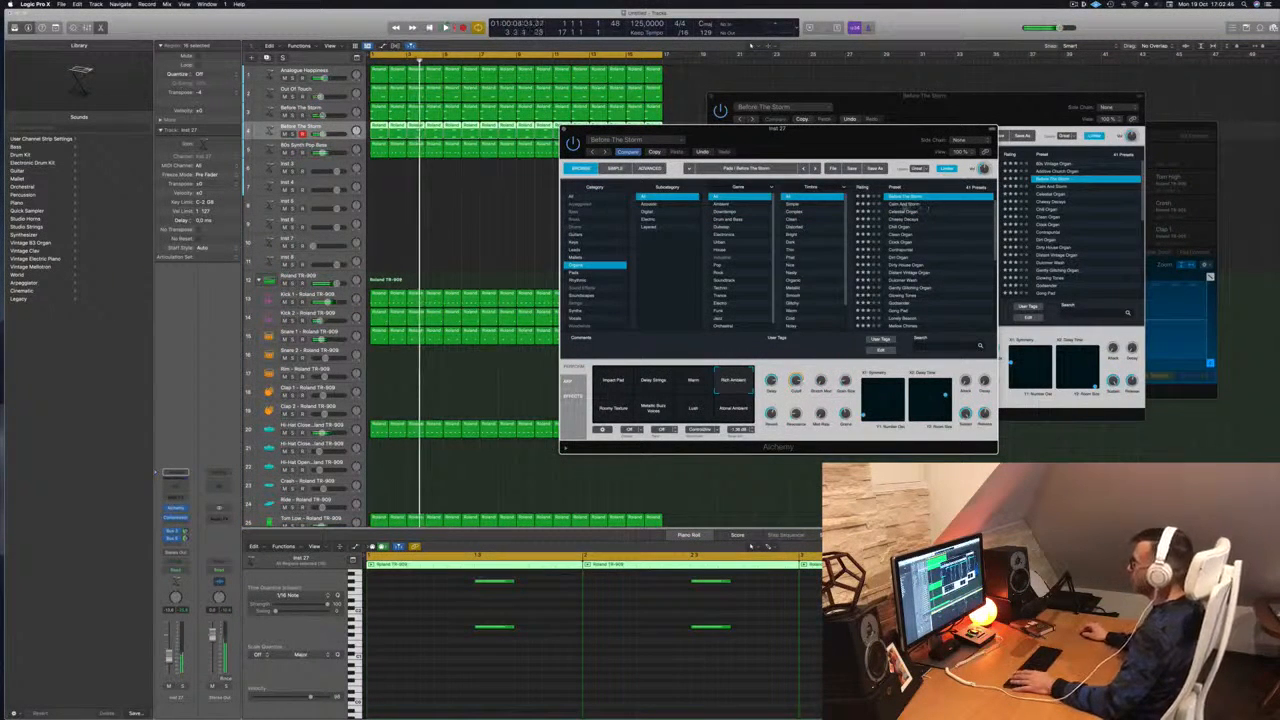
key("space")
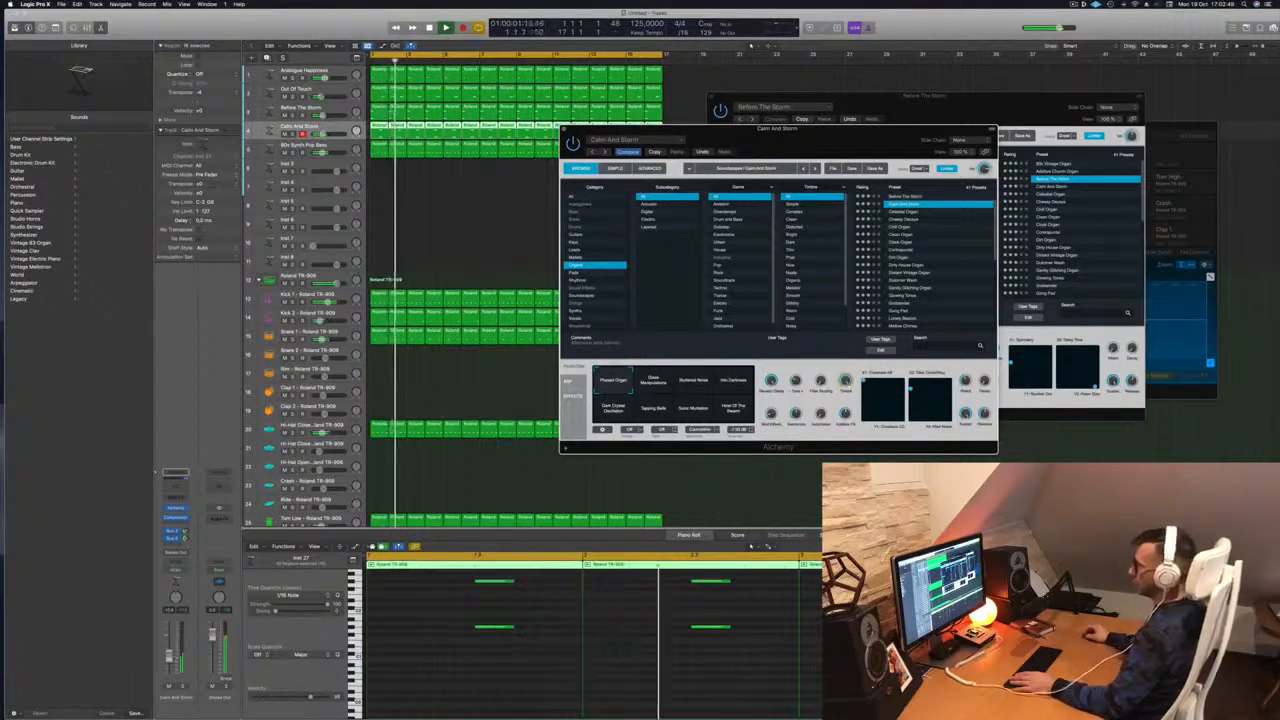
left_click(735, 383)
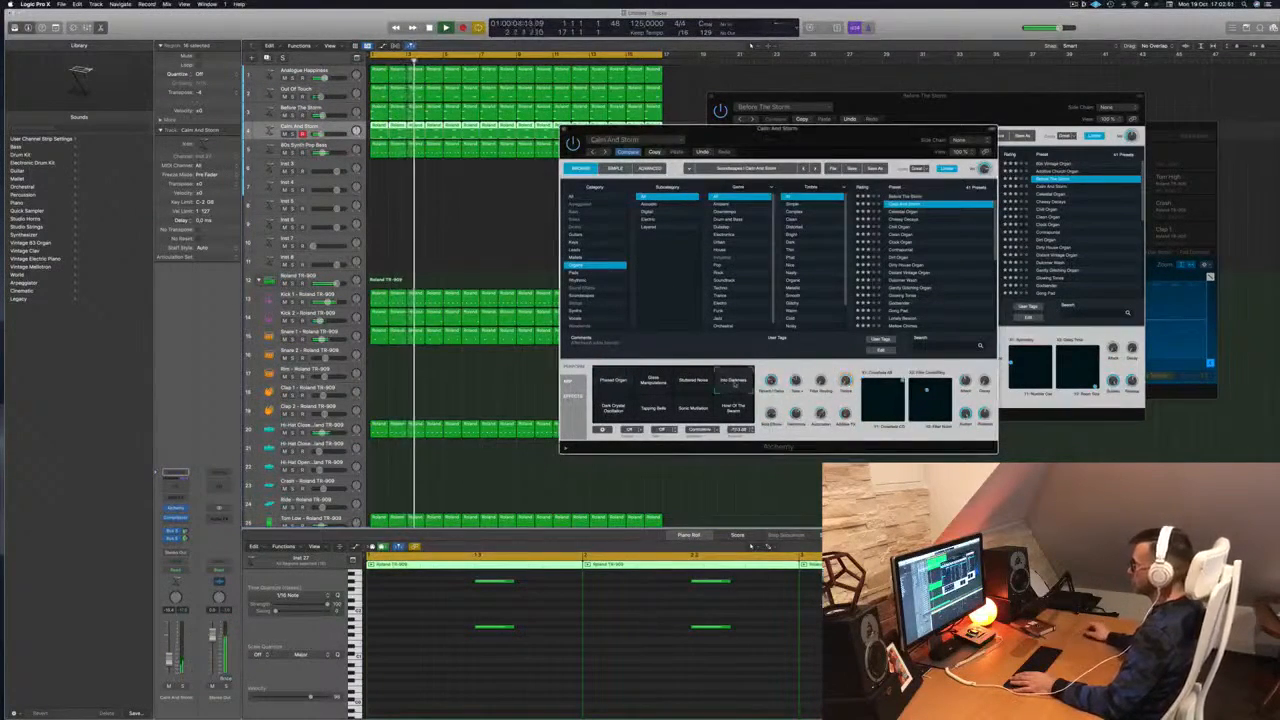
left_click(702, 400)
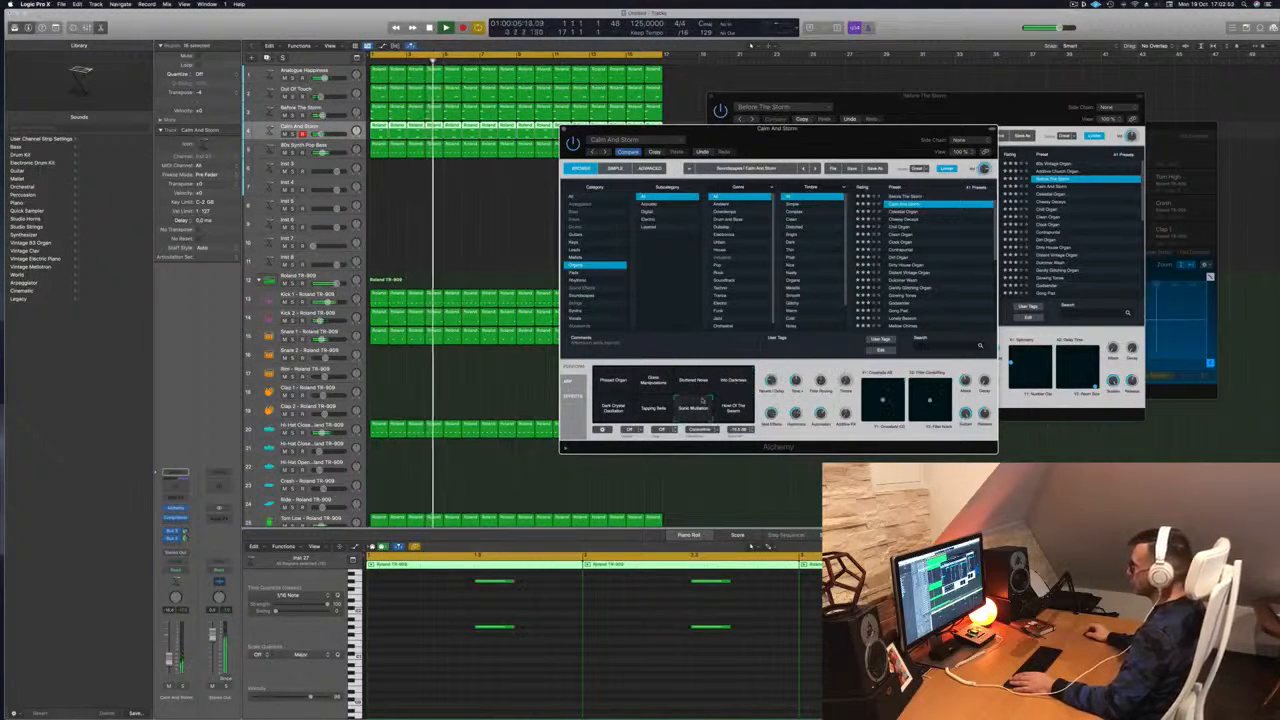
left_click(616, 408)
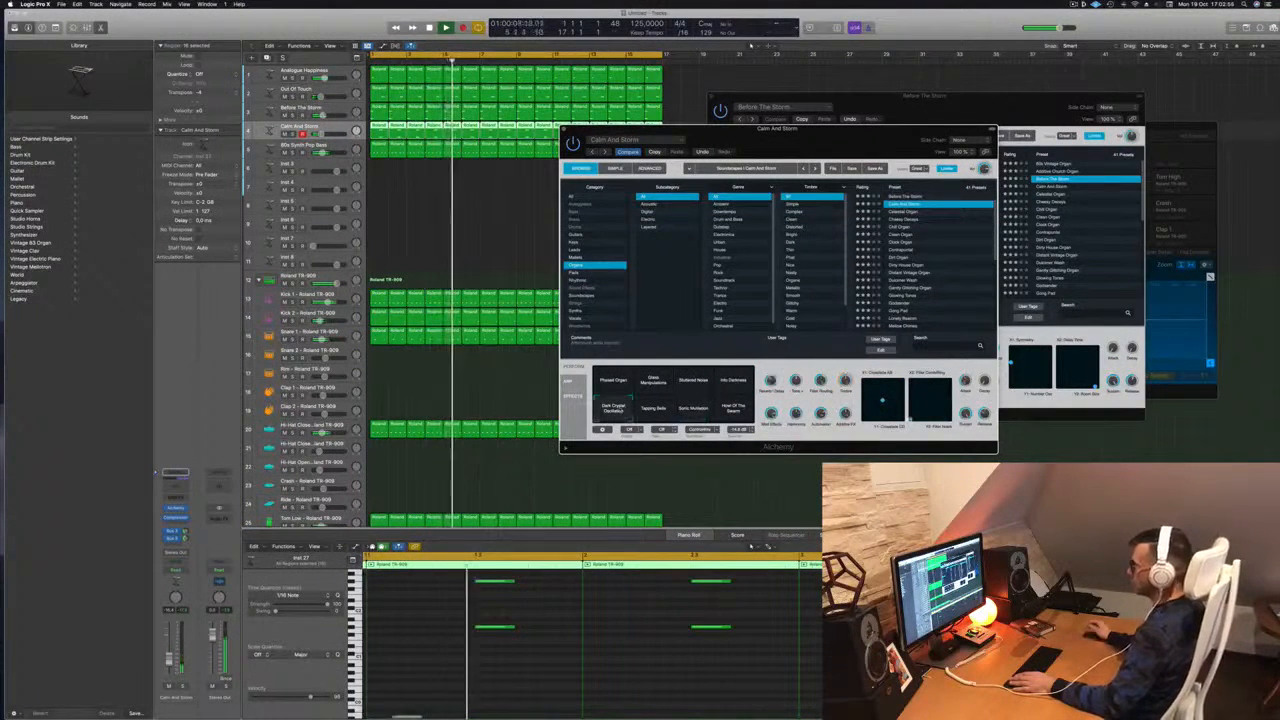
left_click(903, 212)
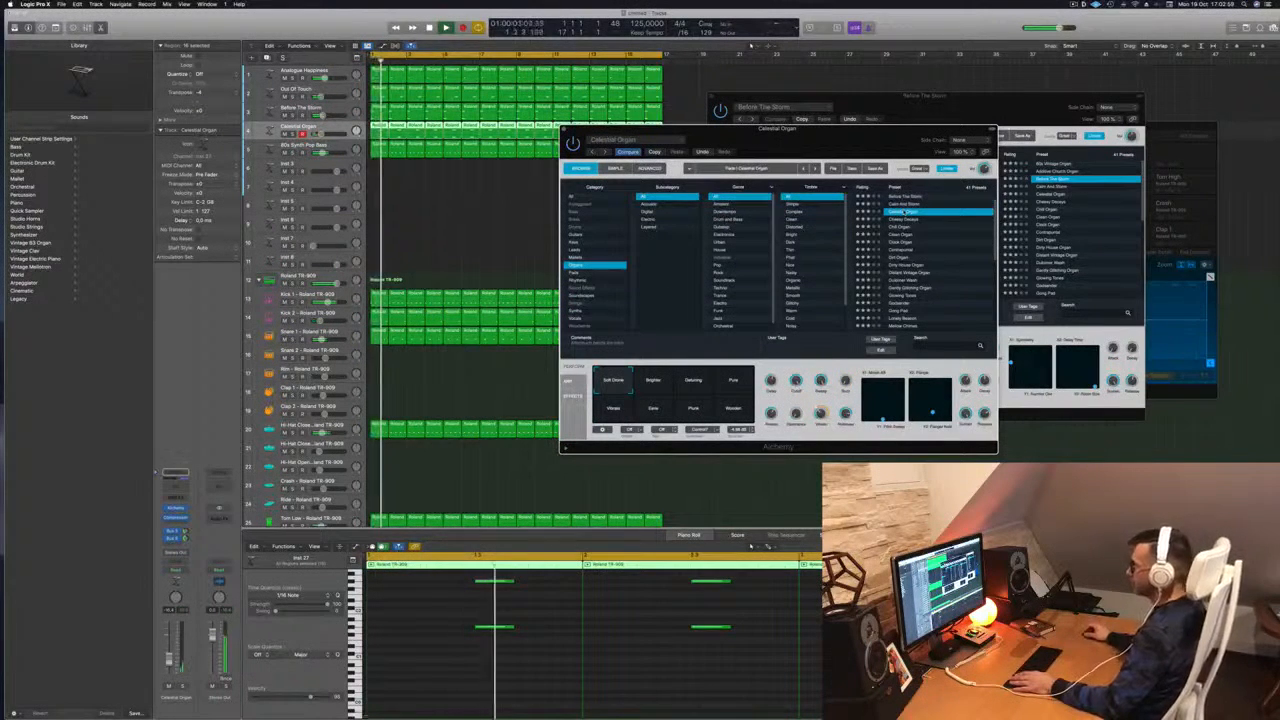
Try the Brighter and Detuning variations, load Cheesy Decays and lower its volume slightly
left_click(655, 381)
left_click(691, 383)
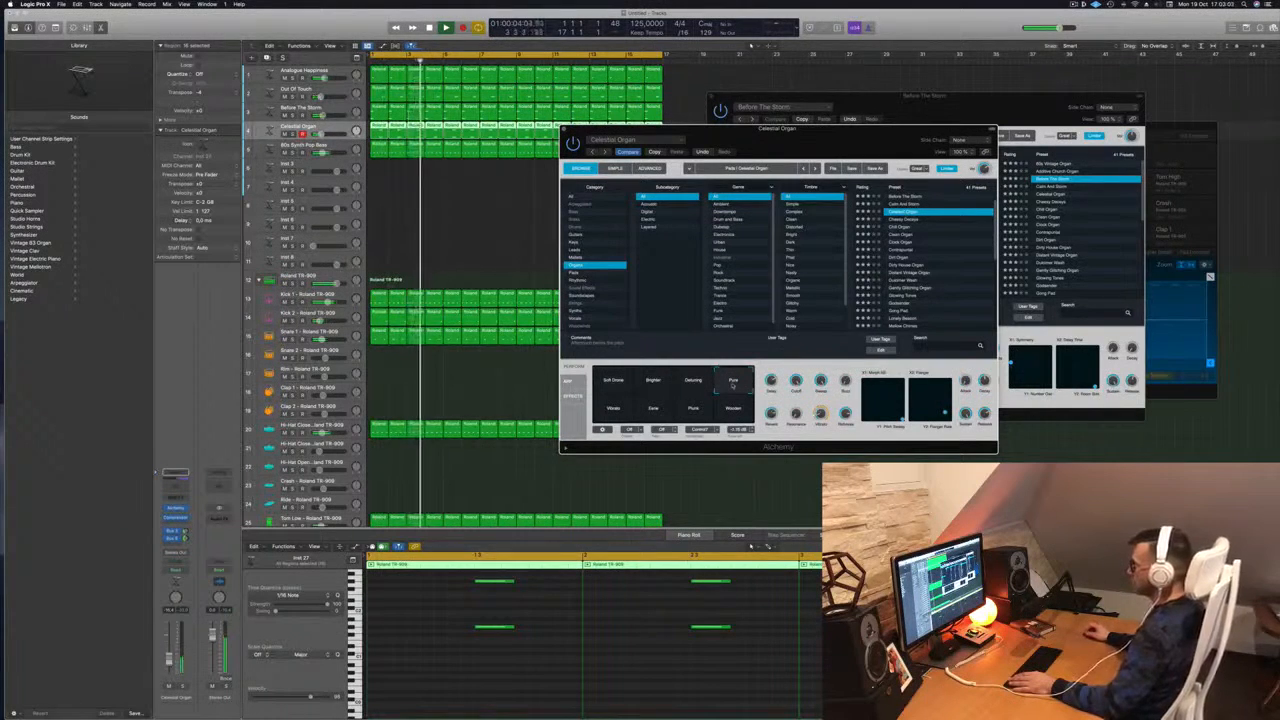
left_click(904, 220)
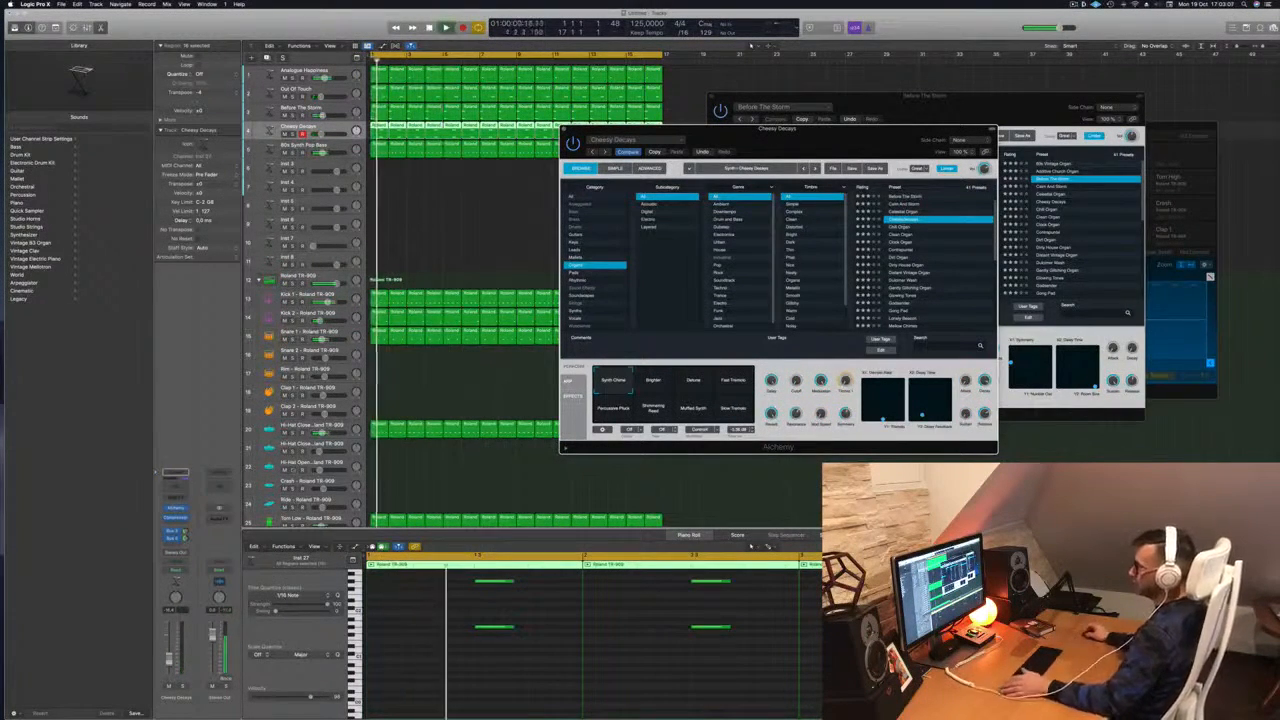
left_click_drag(169, 659, 169, 661)
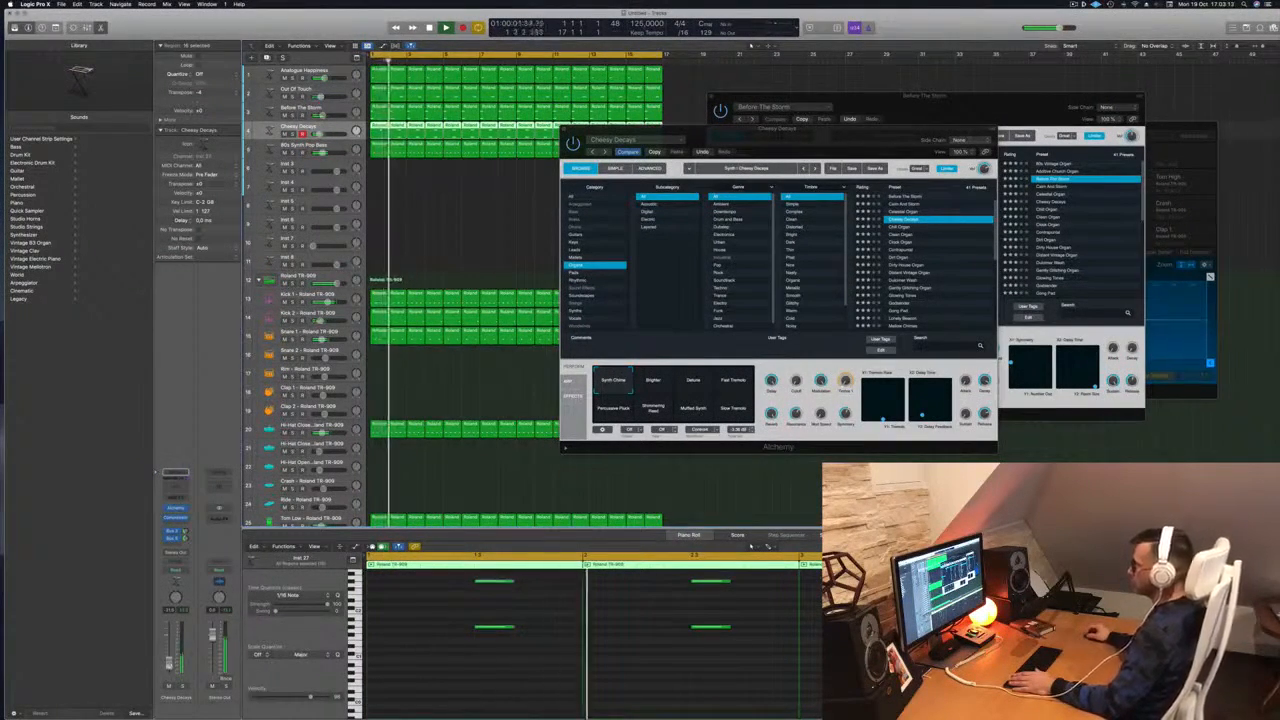
Audition Cheesy Decays' tremolo, pluck and pad variations, then load Dulcimer Wash and restart playback
left_click(655, 384)
left_click(691, 385)
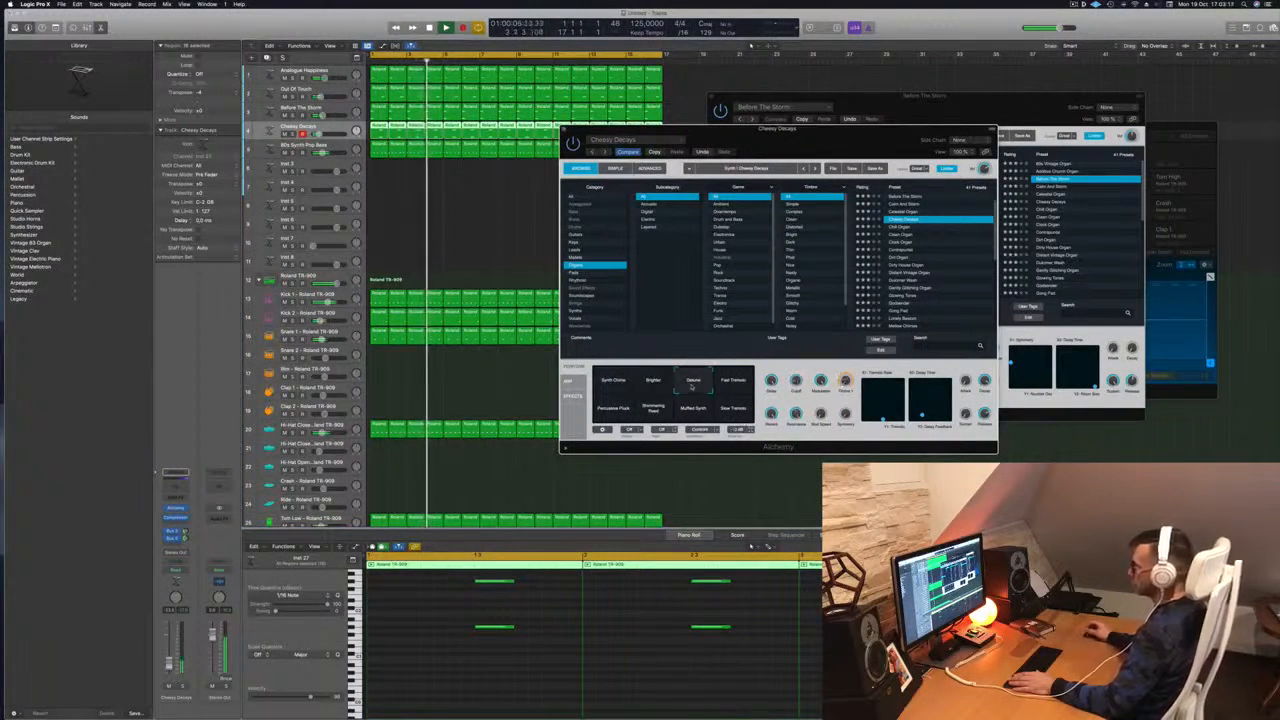
left_click(731, 386)
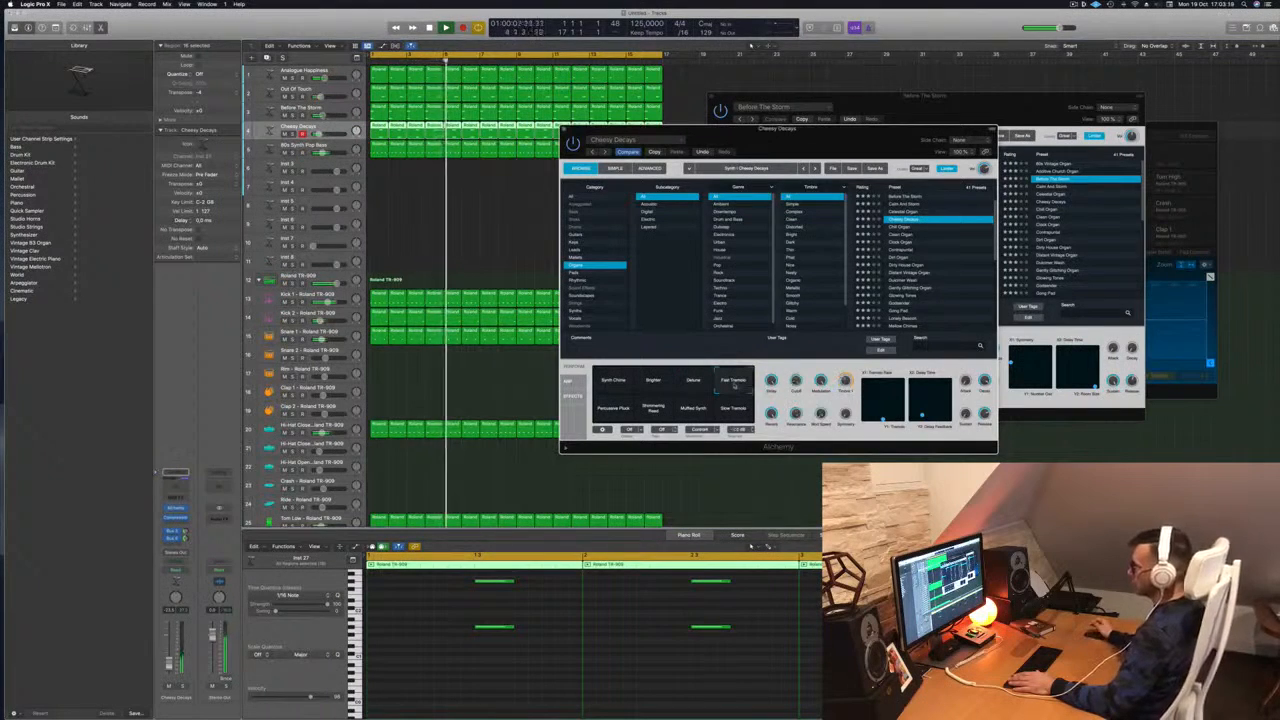
left_click(614, 408)
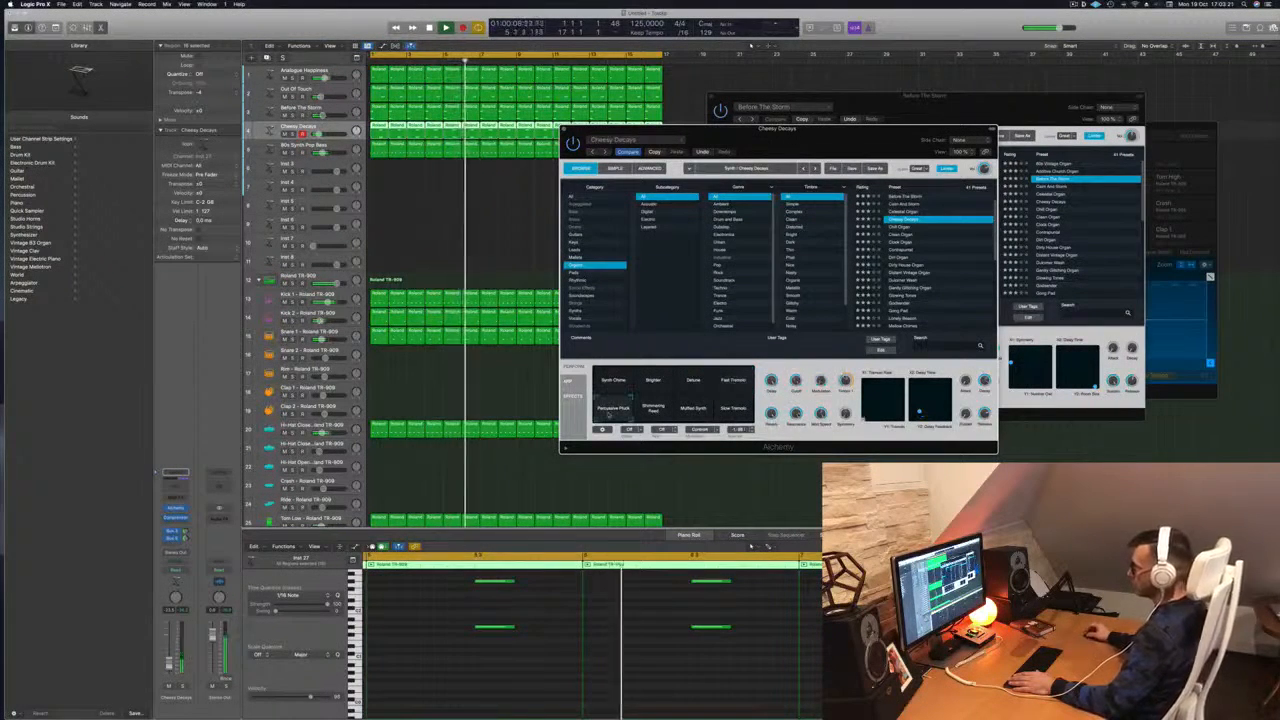
left_click(653, 409)
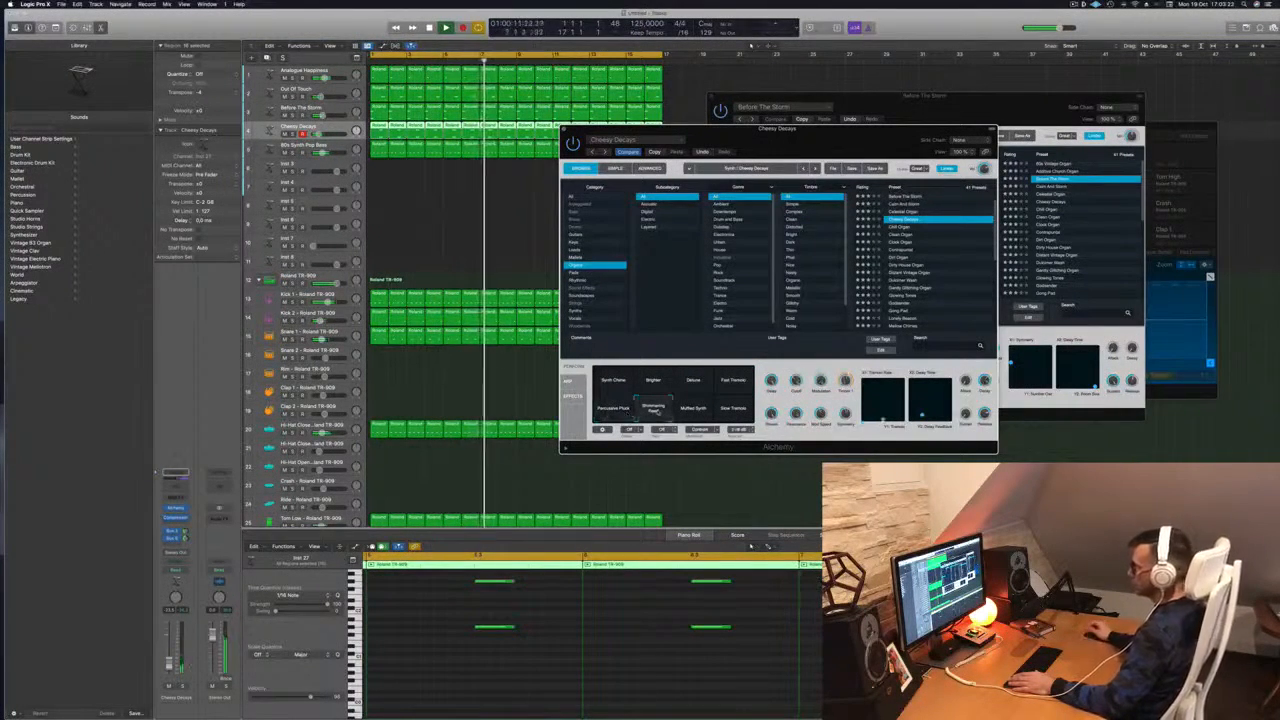
left_click(694, 411)
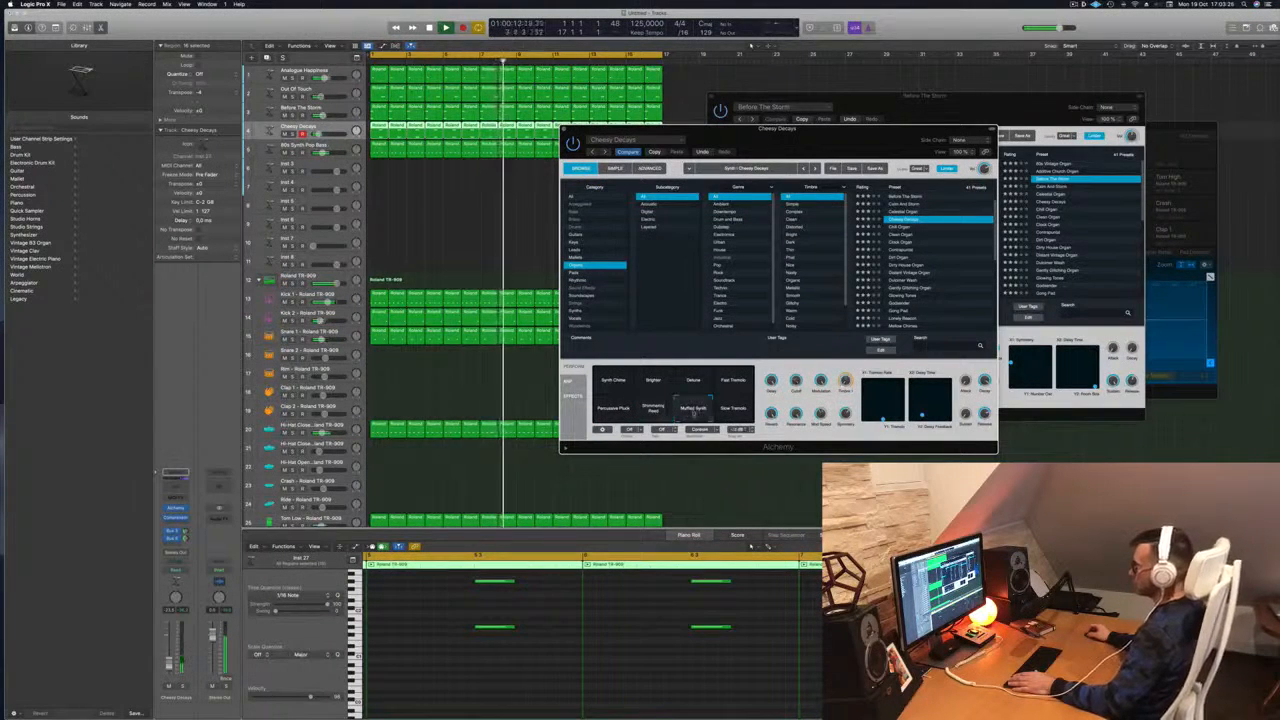
left_click(735, 410)
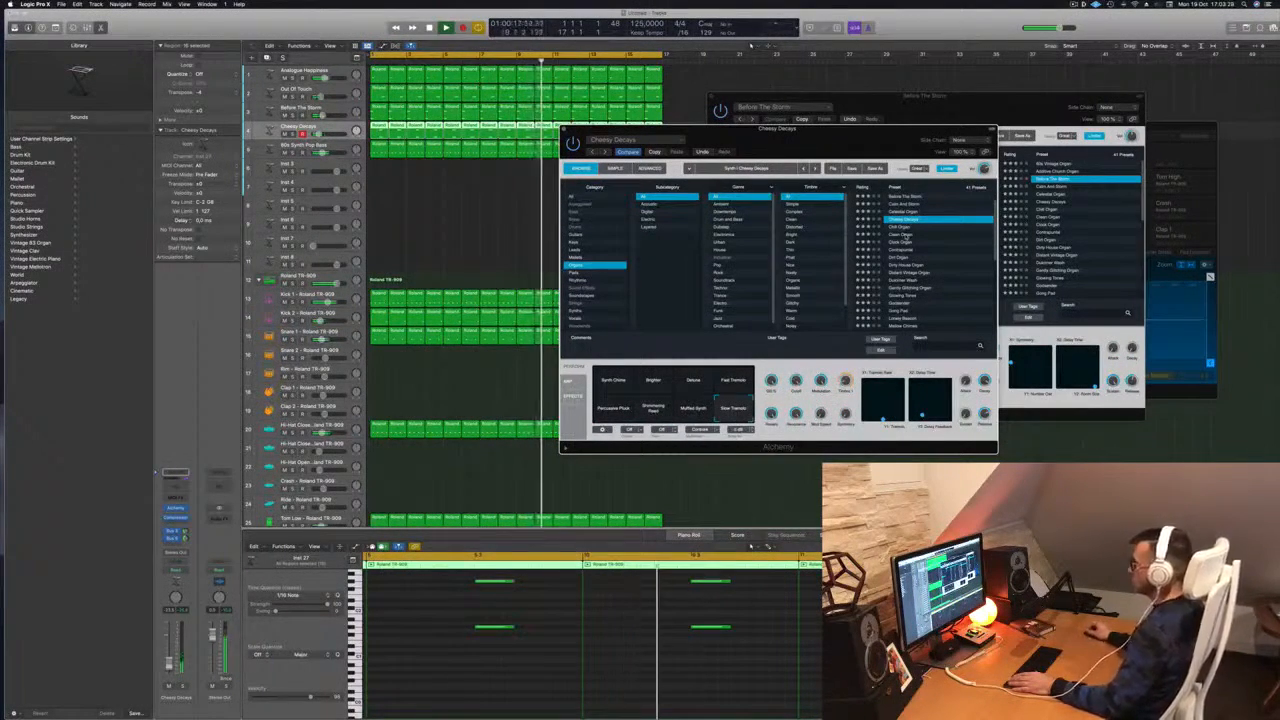
scroll(917, 242, "down", 1)
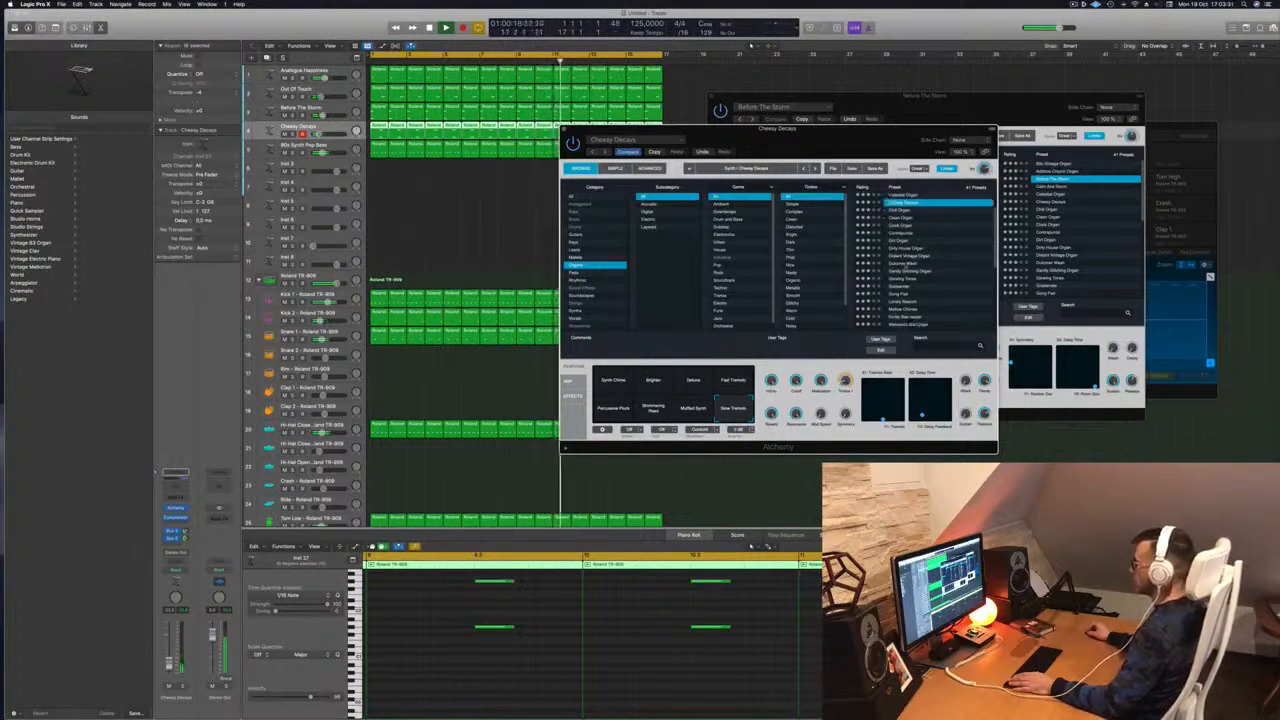
left_click(910, 263)
key("space")
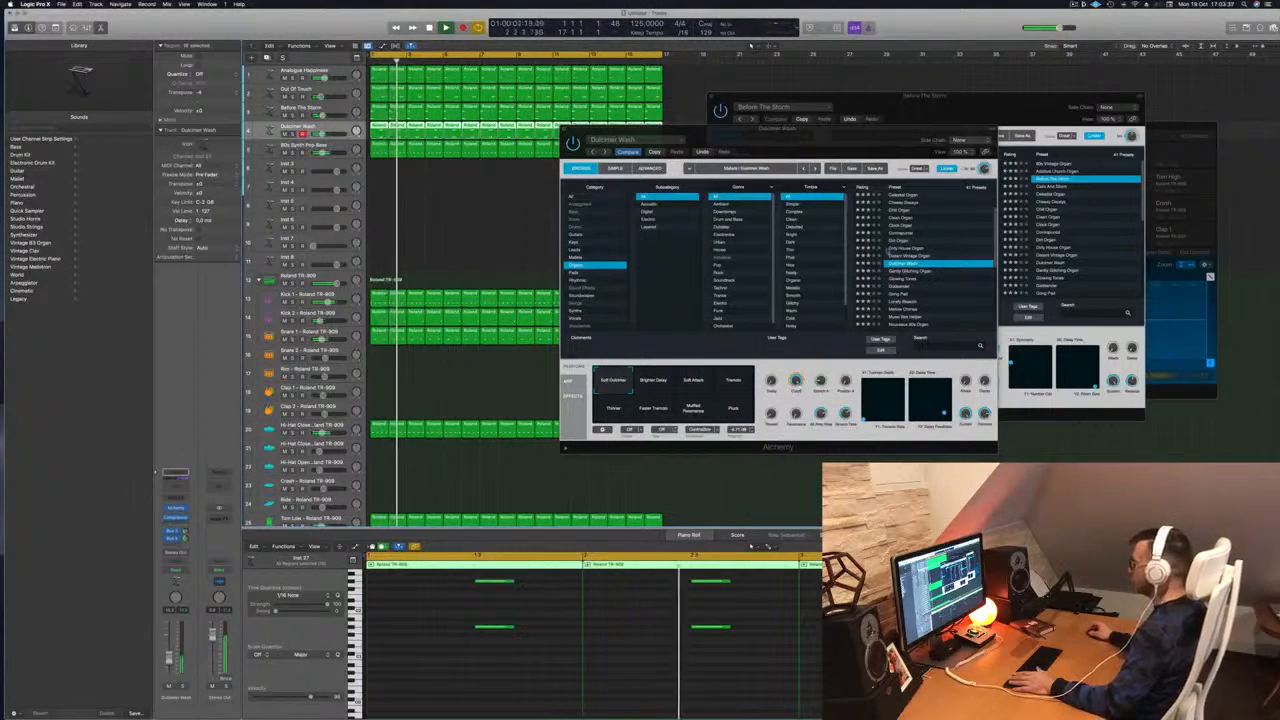
Load Godsender, audition its sidechain, rhythm, lo-fi, slow-attack and soft-keys variations, and adjust its volume
left_click(897, 289)
left_click(897, 288)
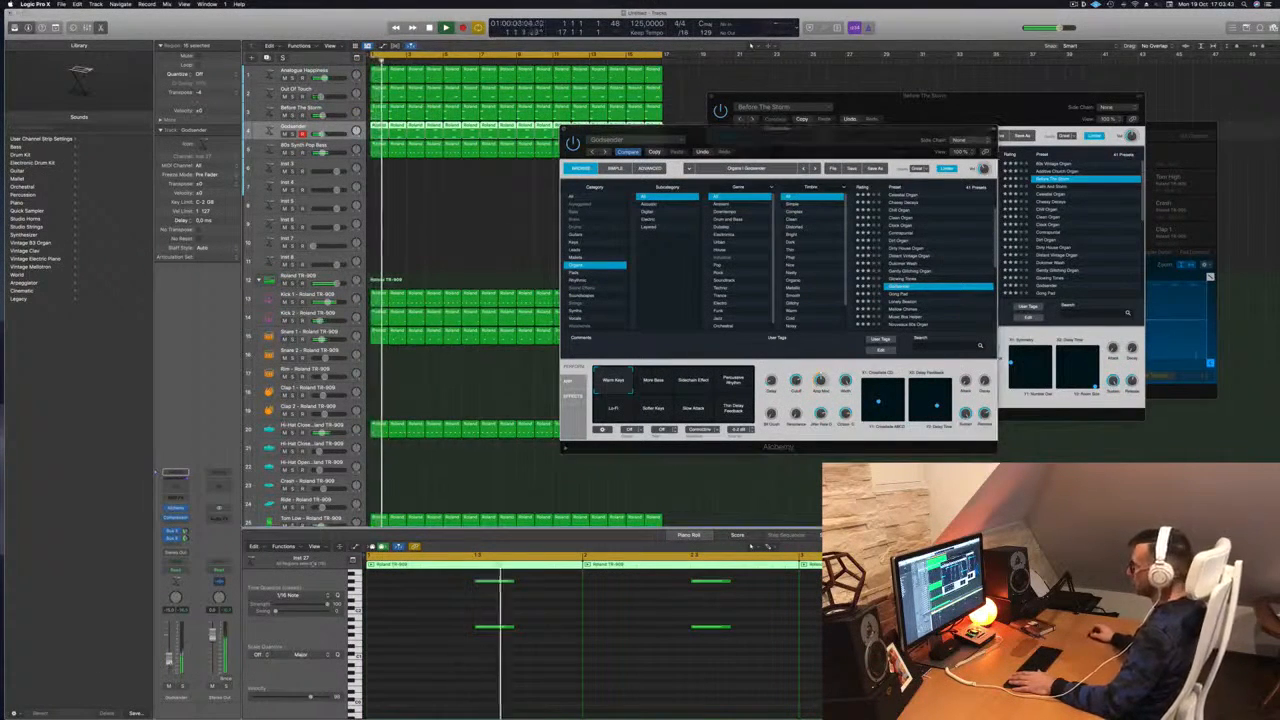
left_click(693, 380)
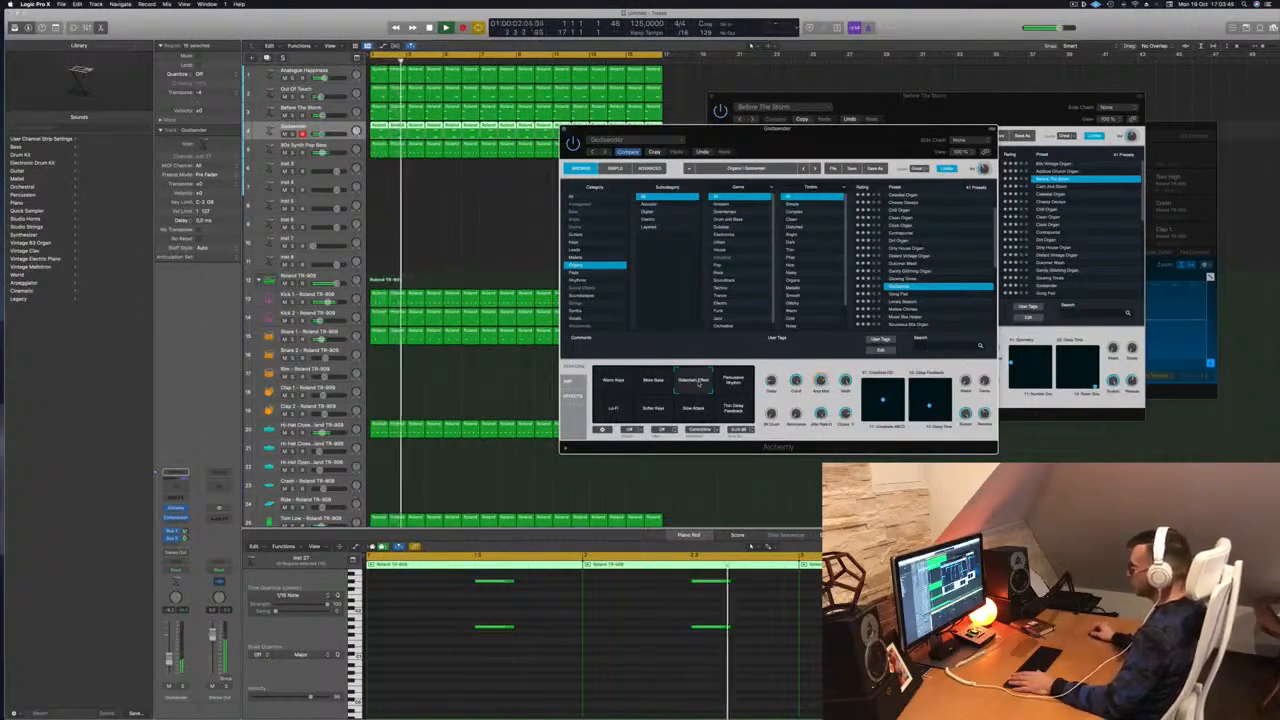
left_click(733, 382)
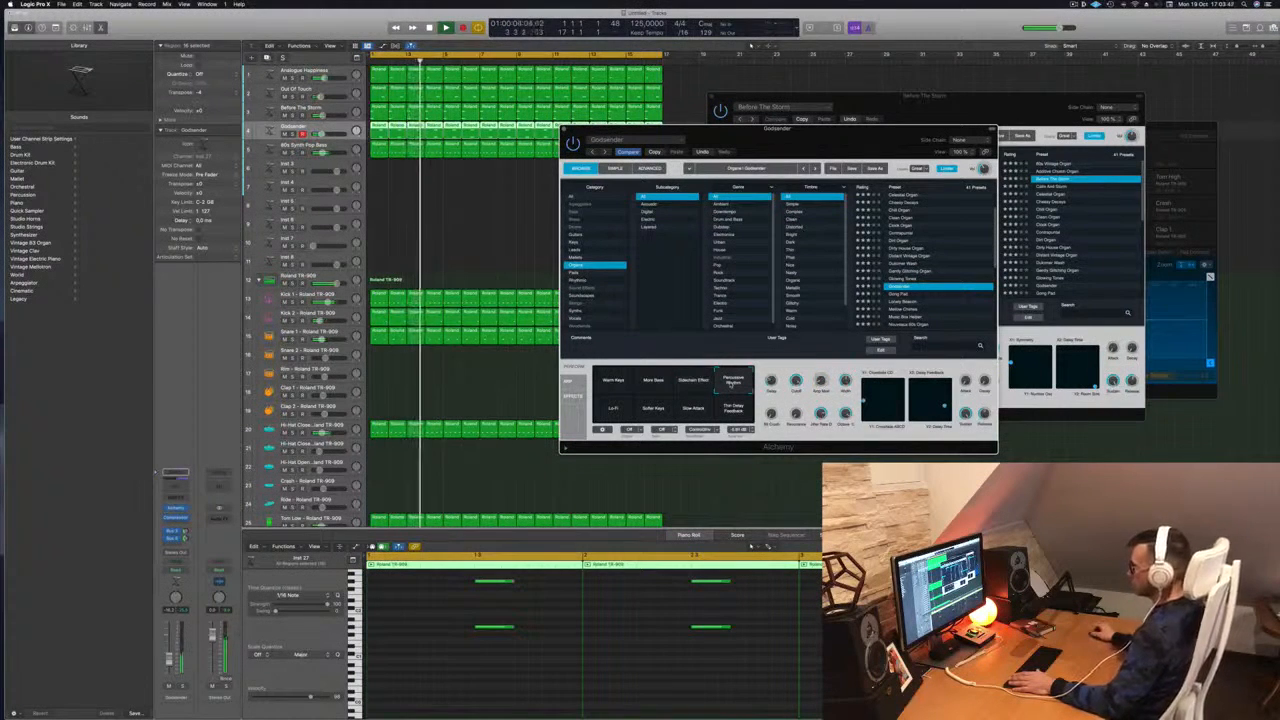
left_click(613, 408)
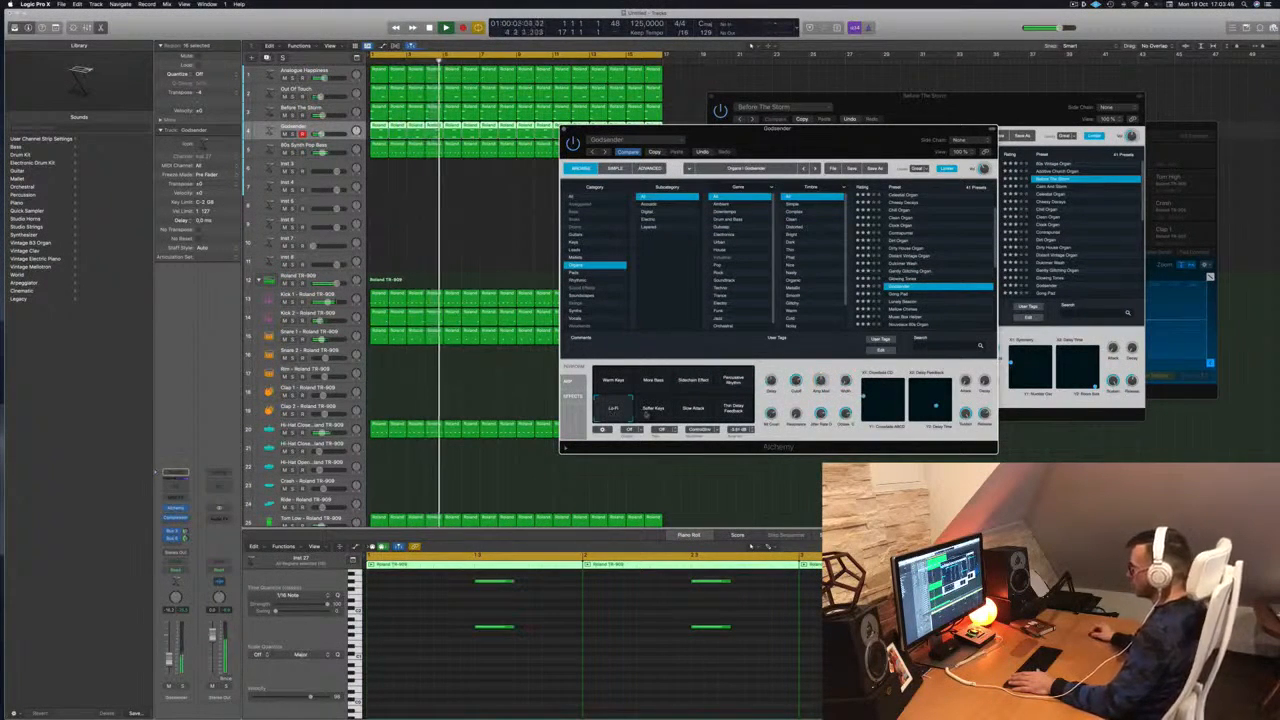
left_click(695, 412)
left_click(652, 410)
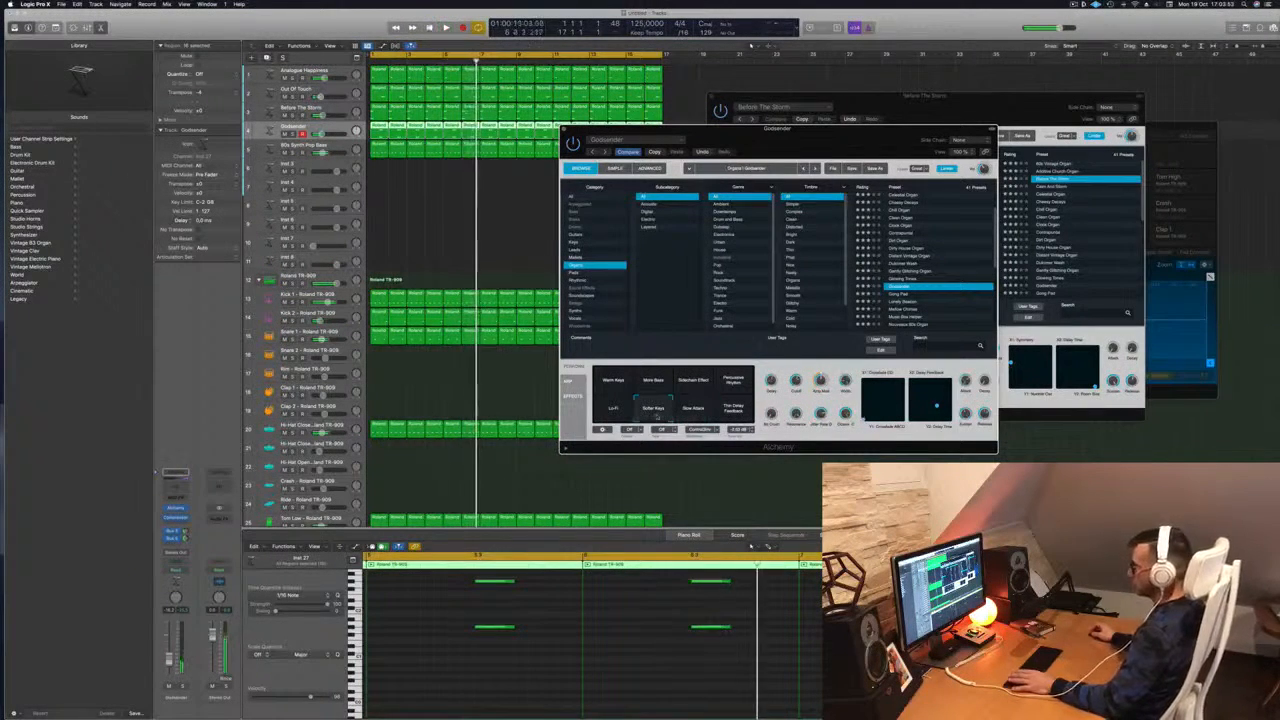
left_click_drag(169, 659, 169, 662)
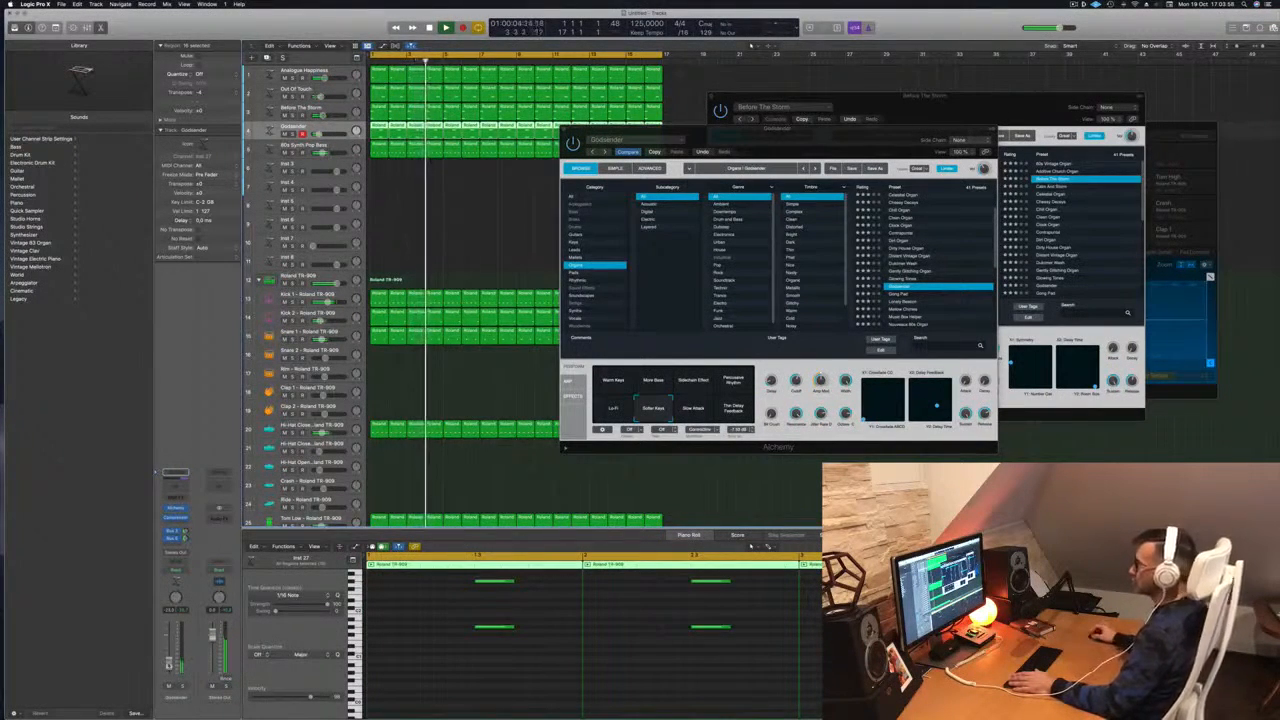
left_click_drag(852, 139, 788, 157)
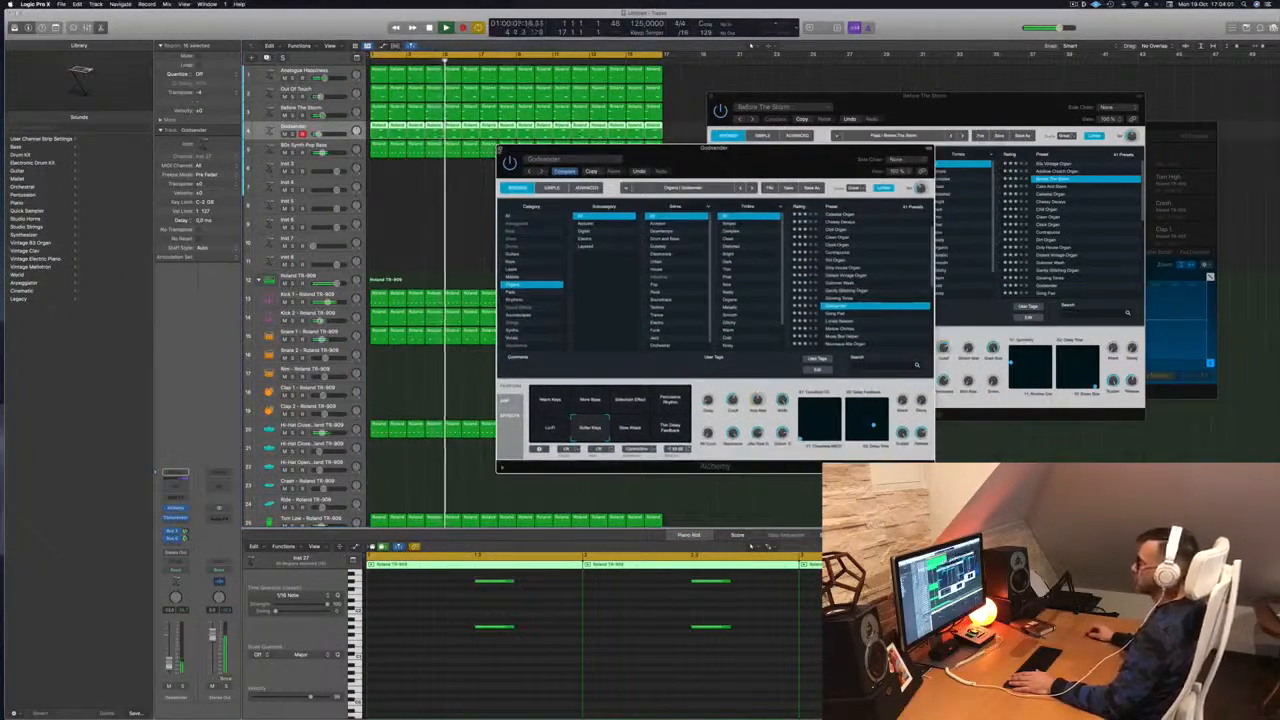
Close the Godsender and Before The Storm instrument windows
key("super+w")
left_click_drag(940, 96, 899, 103)
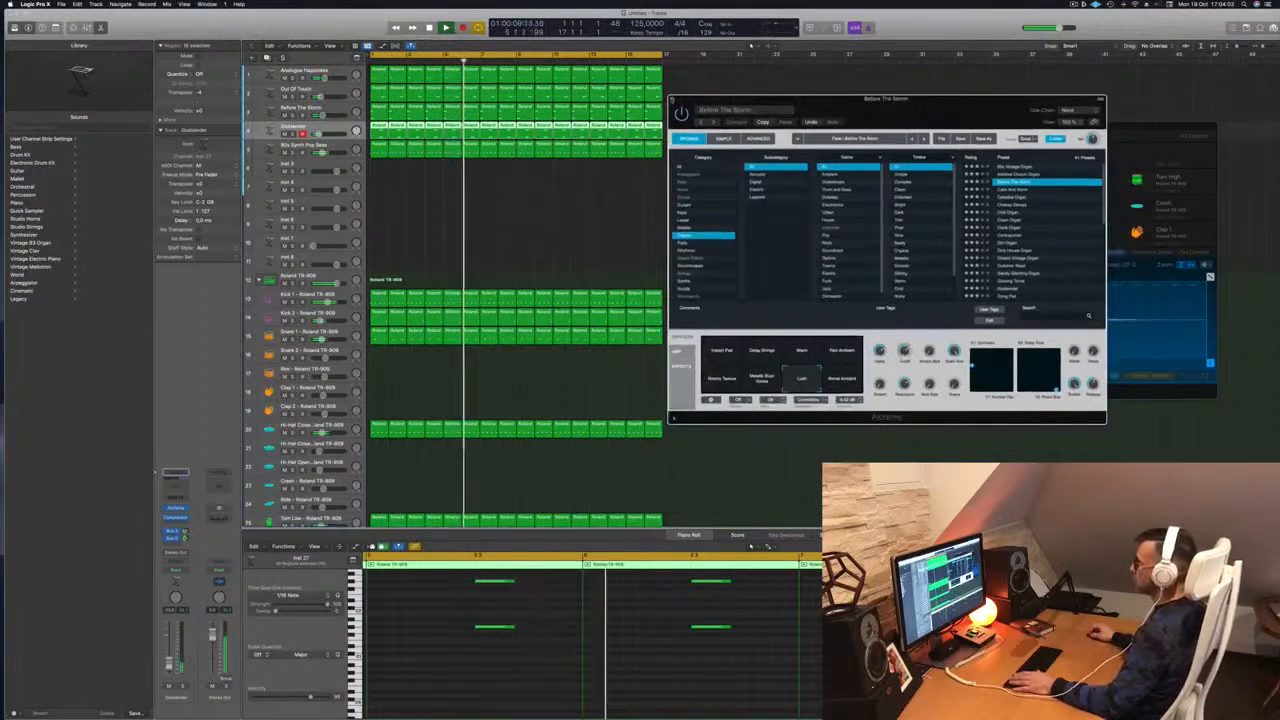
key("super+w")
scroll(486, 255, "down", 3)
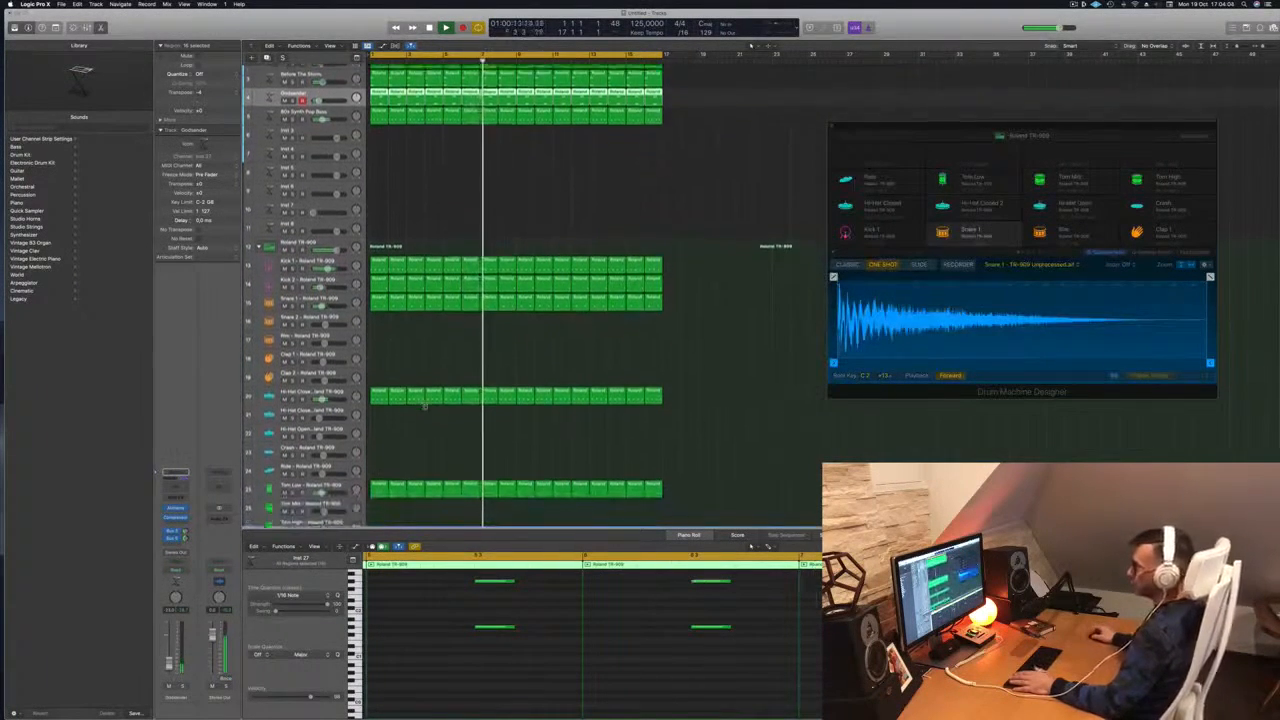
Copy the first closed hi-hat region onto track 21 and shift its four notes in time
left_click(378, 375)
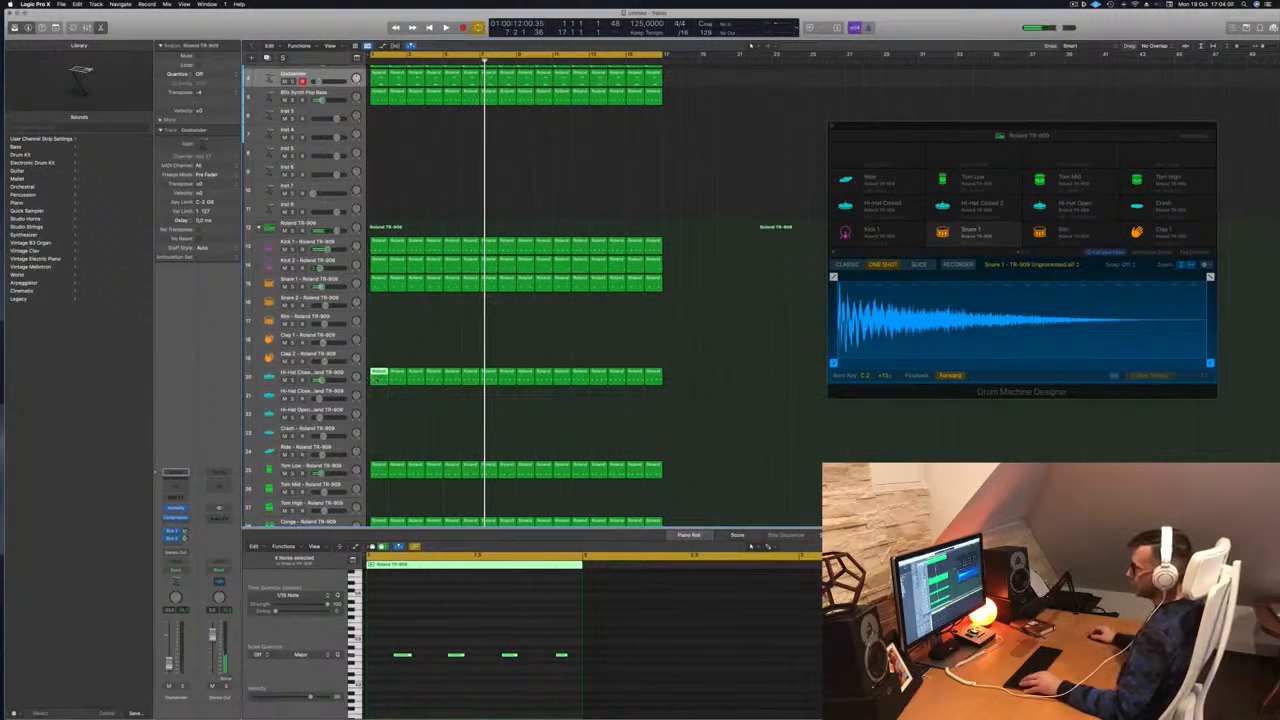
left_click_drag(378, 379, 379, 398)
left_click_drag(384, 641, 610, 674)
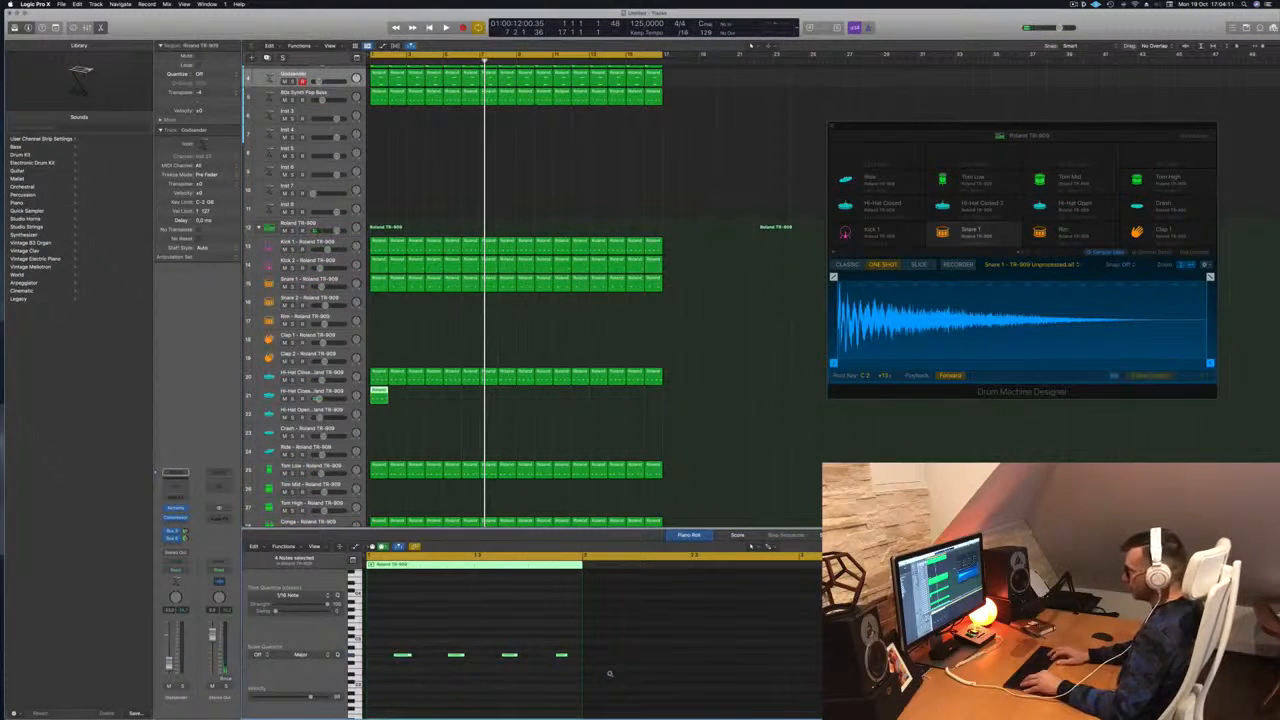
key("z")
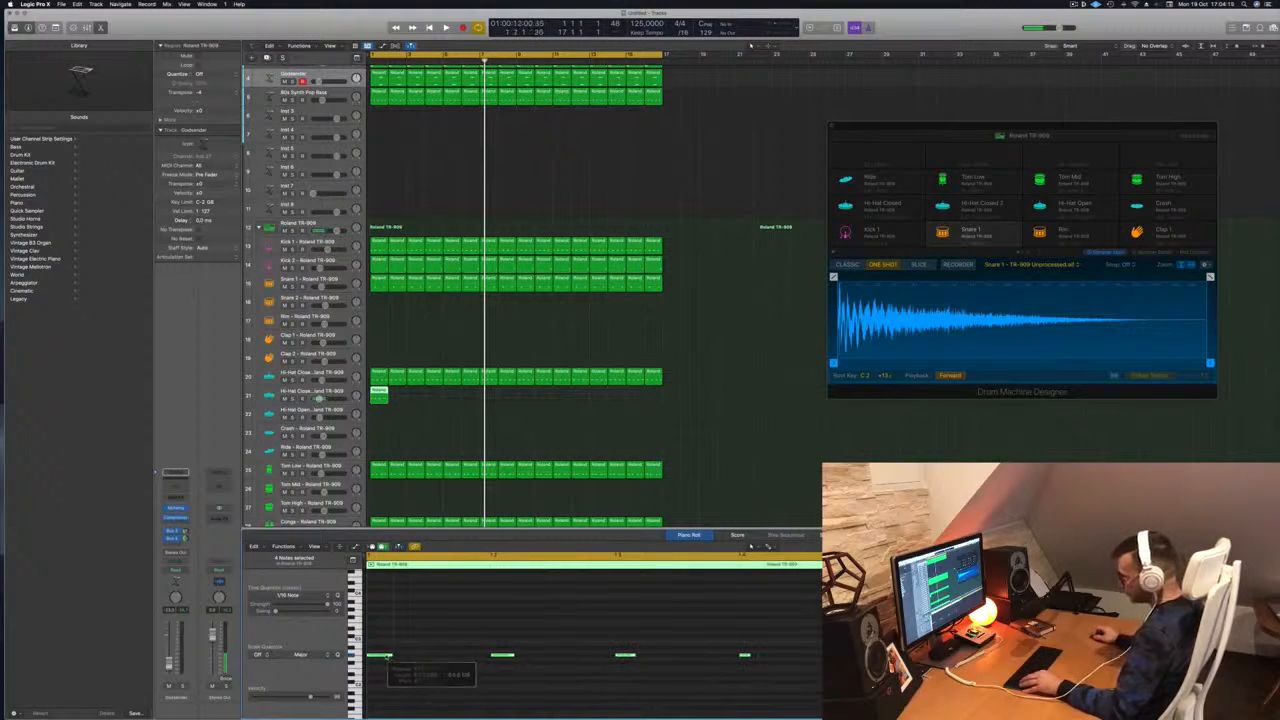
left_click_drag(396, 658, 416, 663)
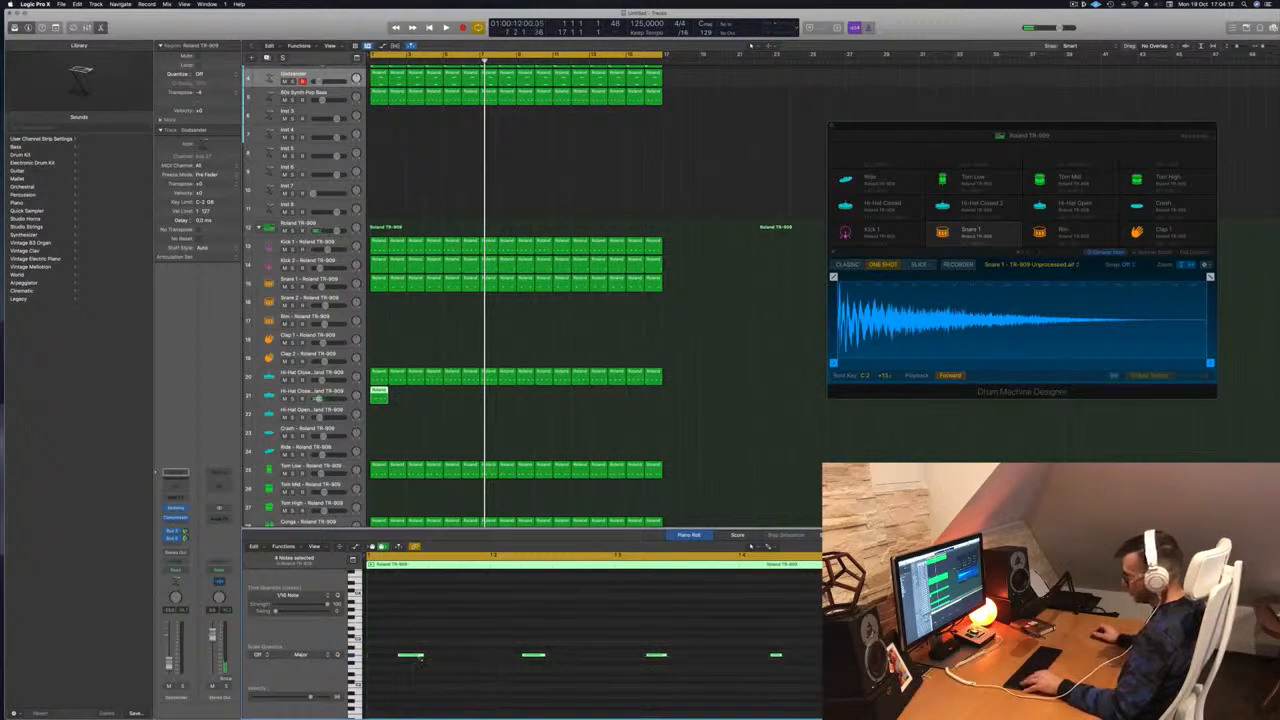
left_click_drag(410, 657, 439, 662)
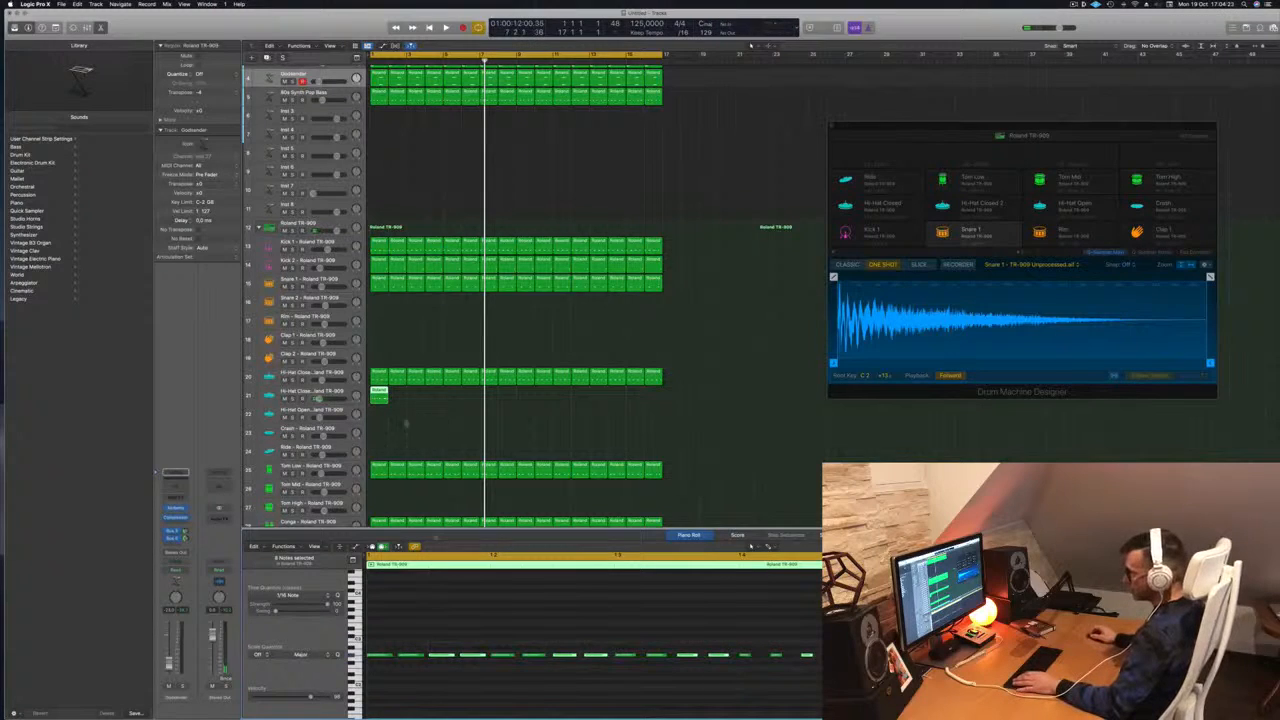
left_click(351, 393)
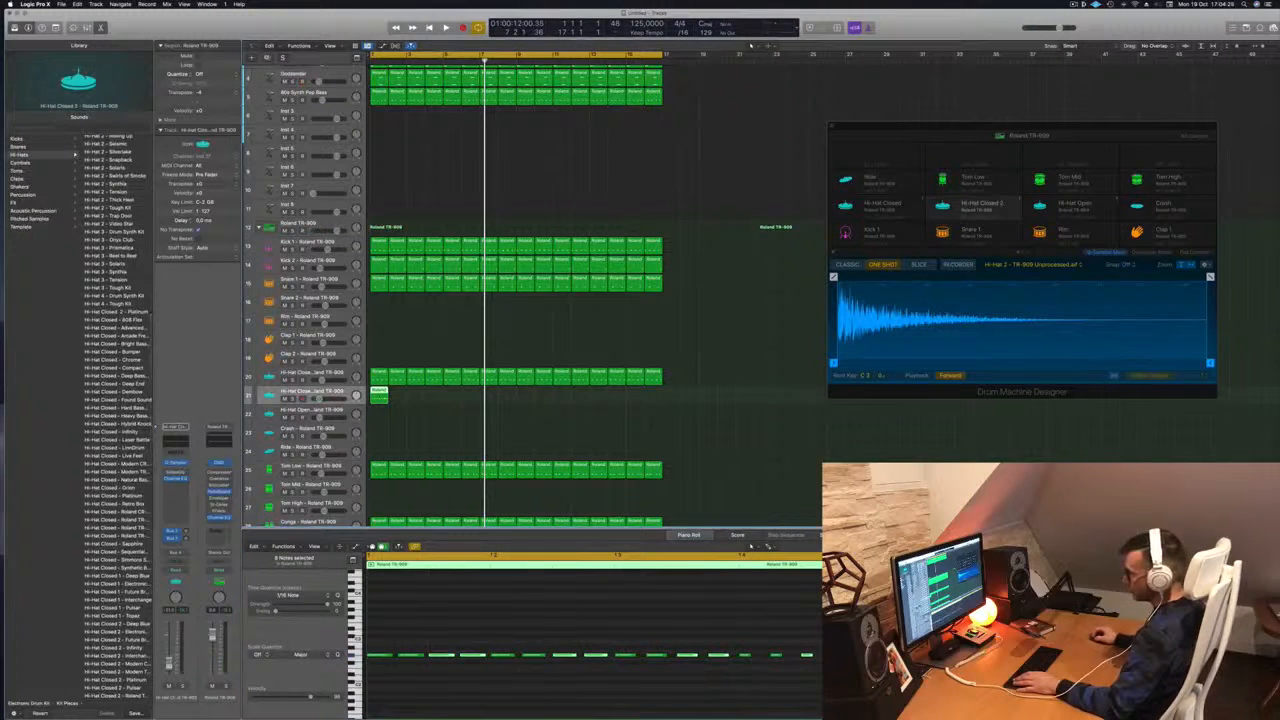
Repeat the Hi-Hat Closed 2 region across bars 2–8 during playback, then deselect
key("space")
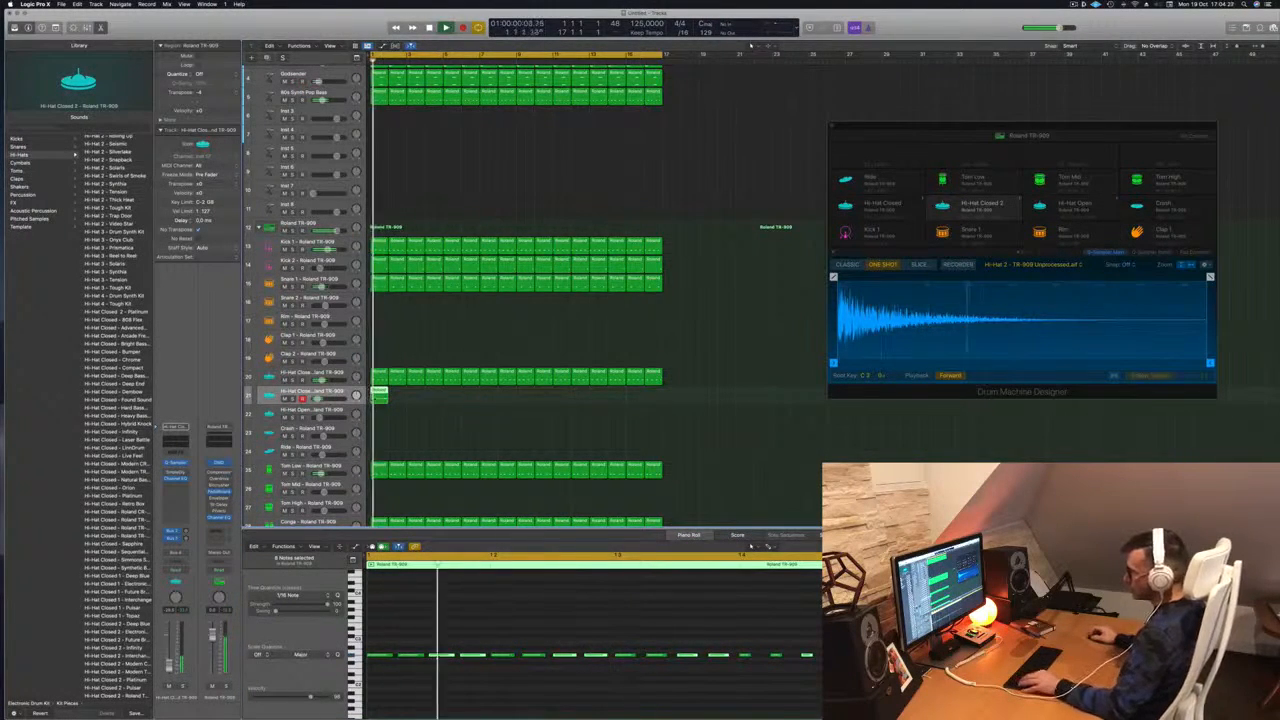
left_click_drag(382, 392, 401, 397)
left_click_drag(425, 399, 458, 396)
mouse_move(524, 398)
left_mouse_down()
mouse_move(381, 397)
mouse_move(528, 400)
left_mouse_up()
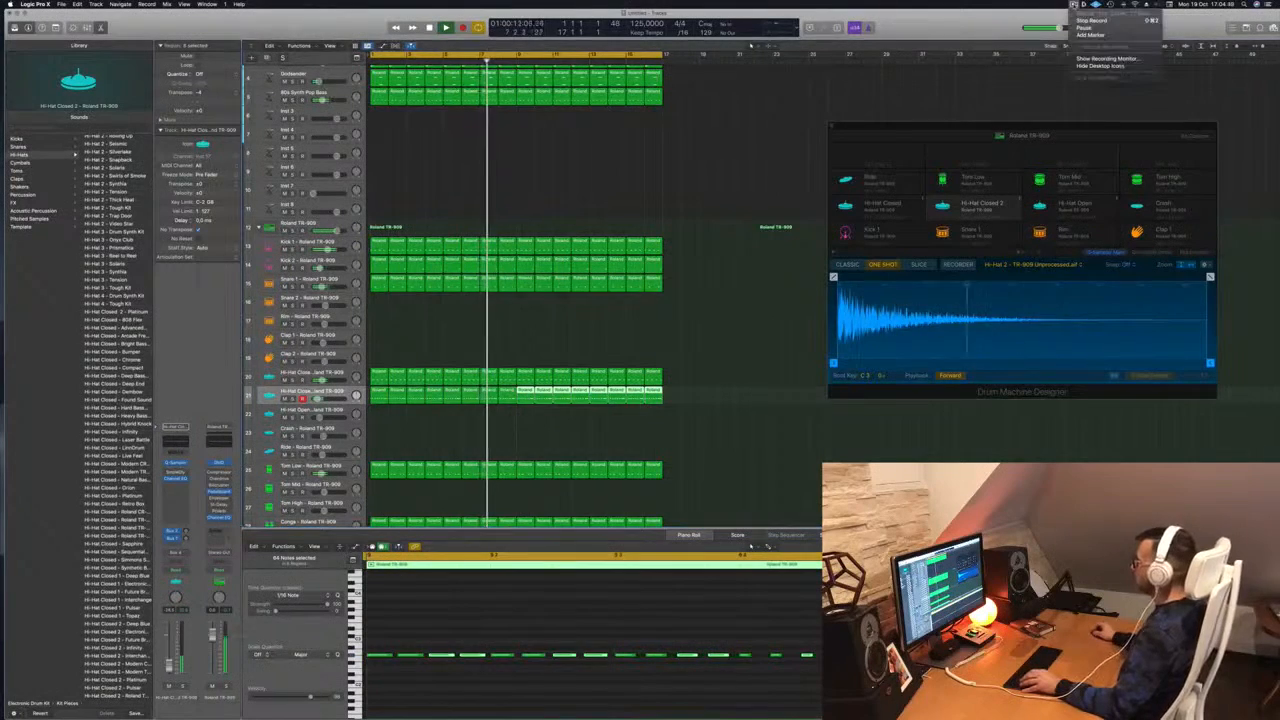
left_click(548, 187)
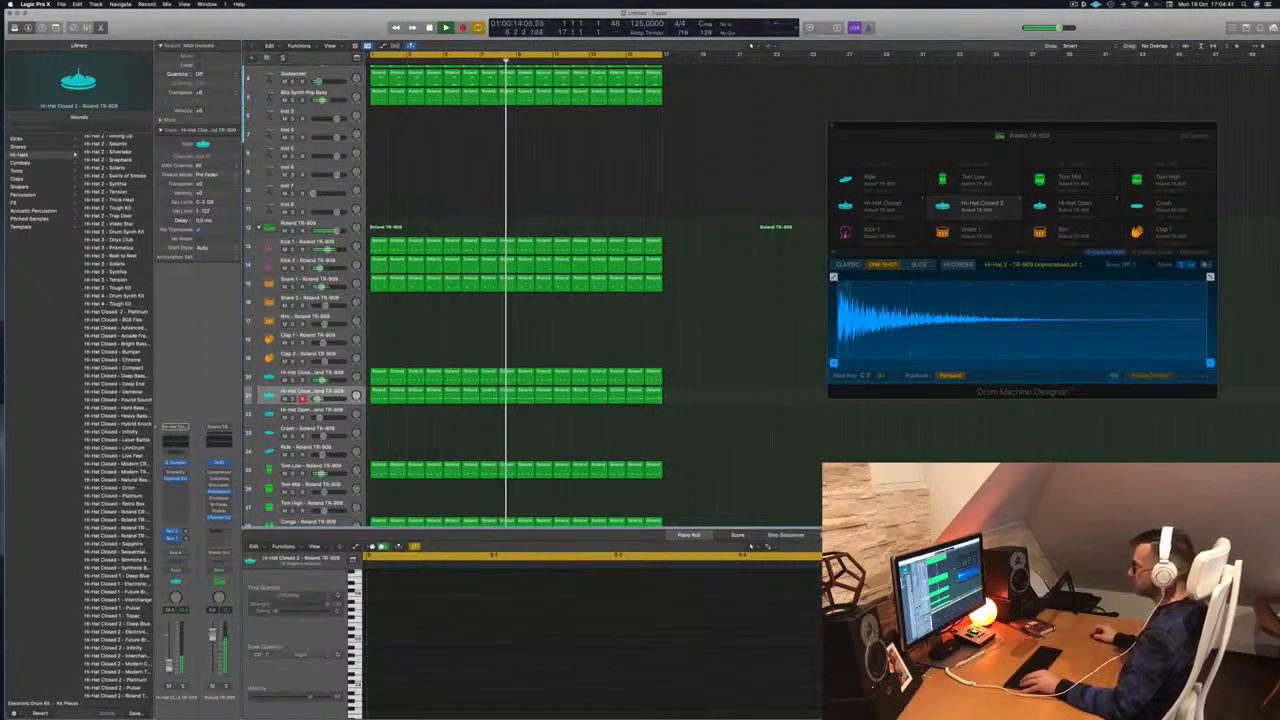
Return playback to bar 1, check the Hi-Hat Closed 2 regions, and show the Mixer
key("Return")
left_click(312, 391)
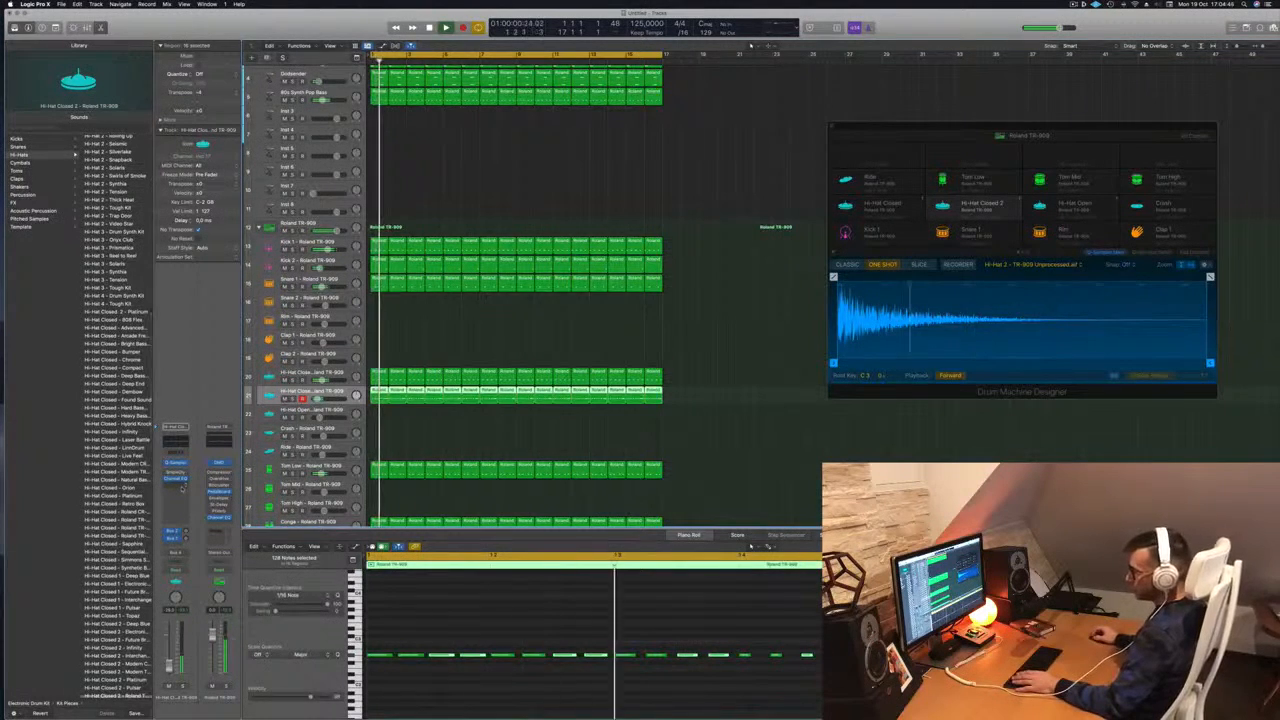
left_click(699, 335)
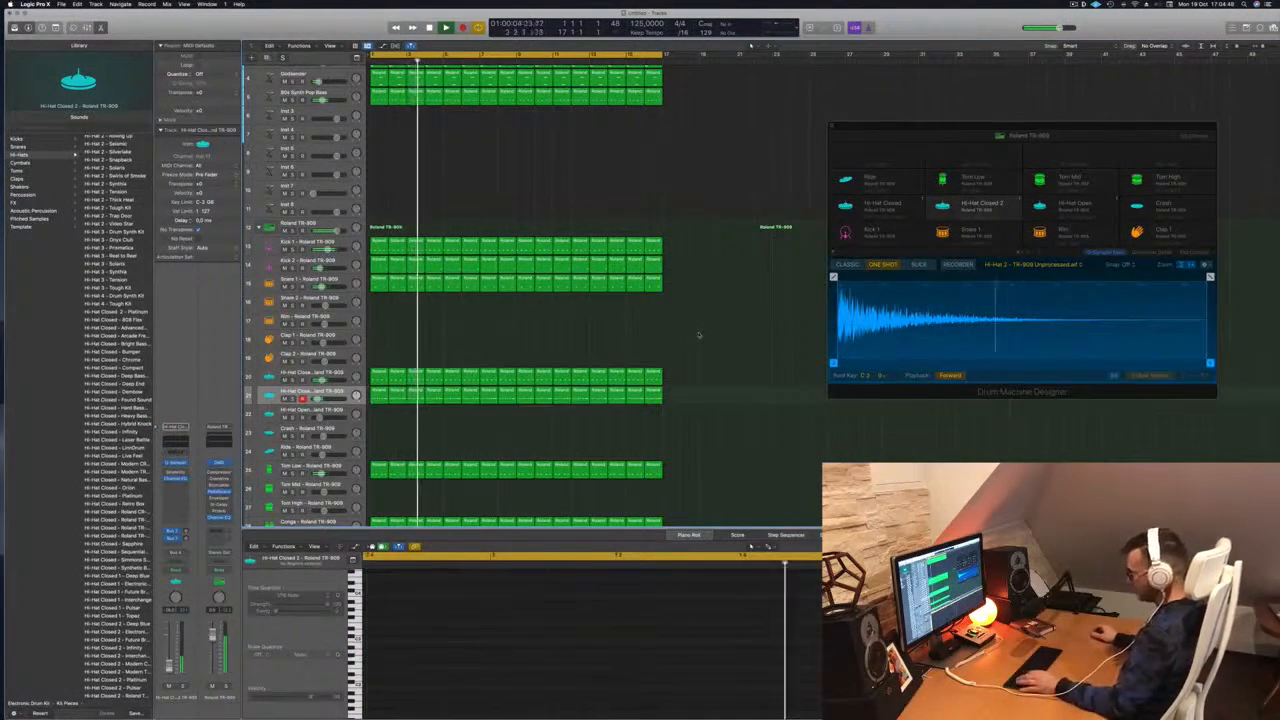
key("x")
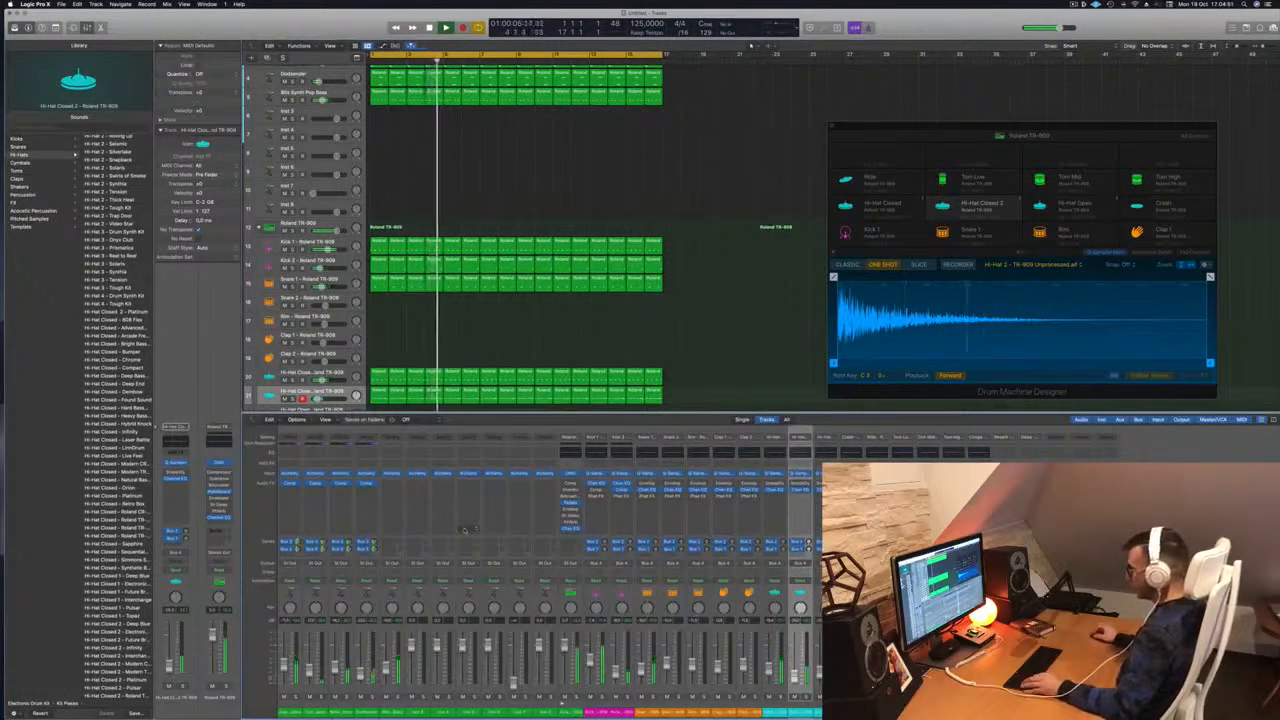
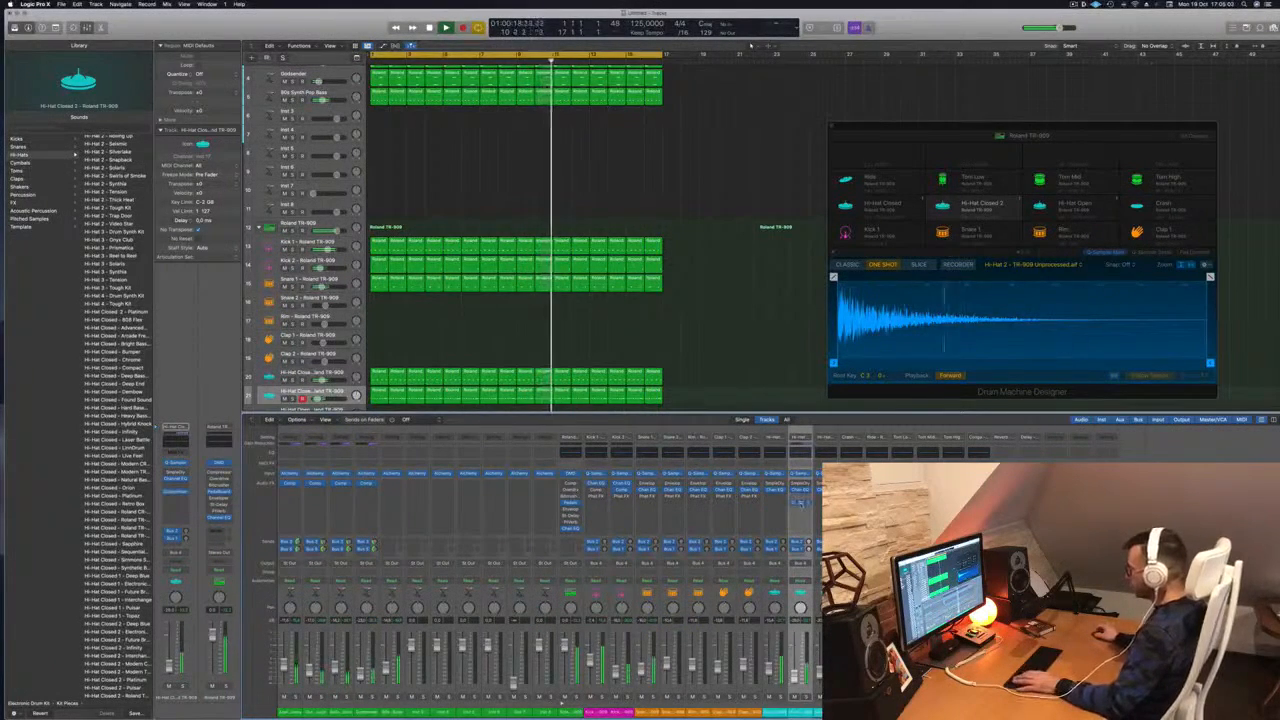
Open the hi-hat channel's compressor, reposition its window, then close it
left_click(800, 502)
left_click_drag(678, 118, 746, 153)
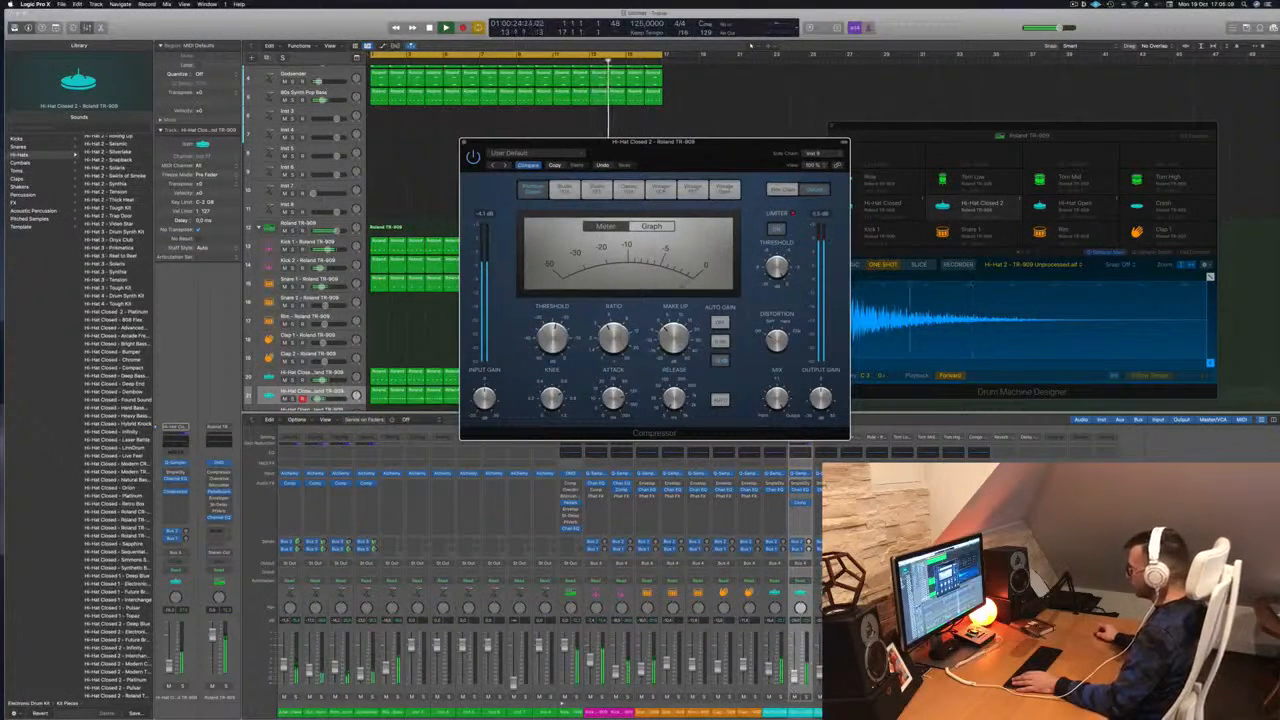
left_click(797, 678)
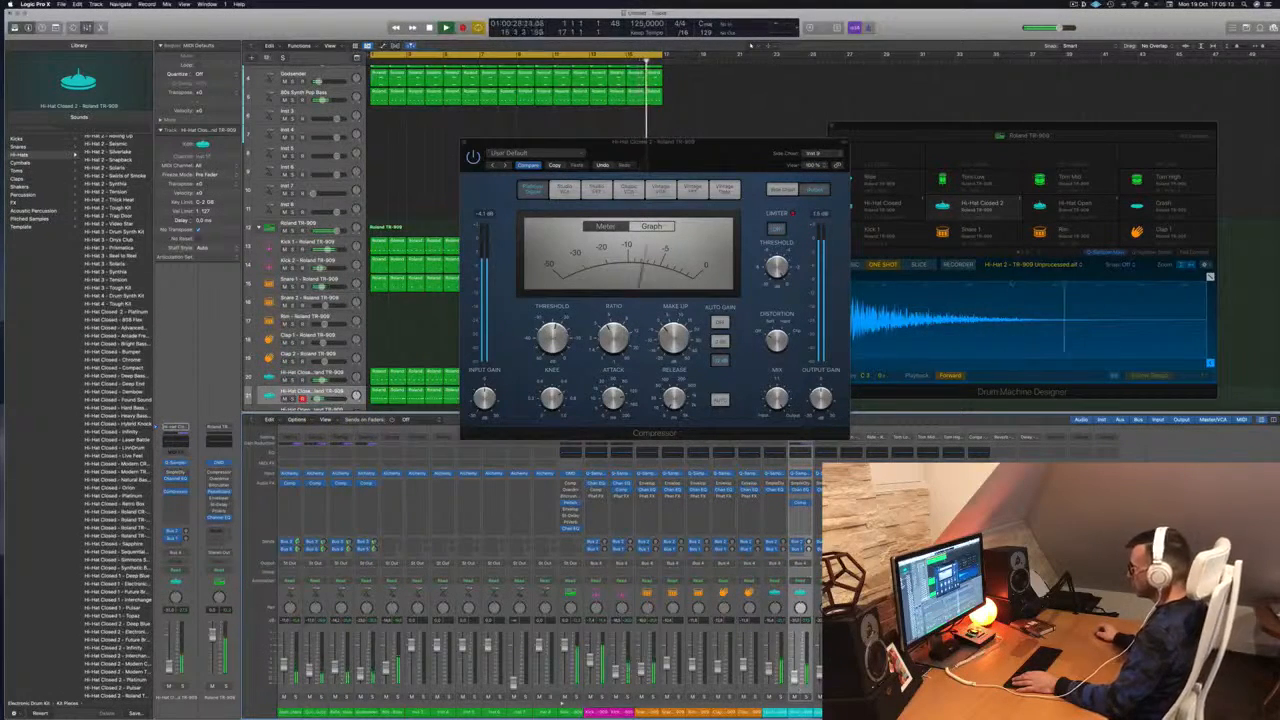
left_click(465, 143)
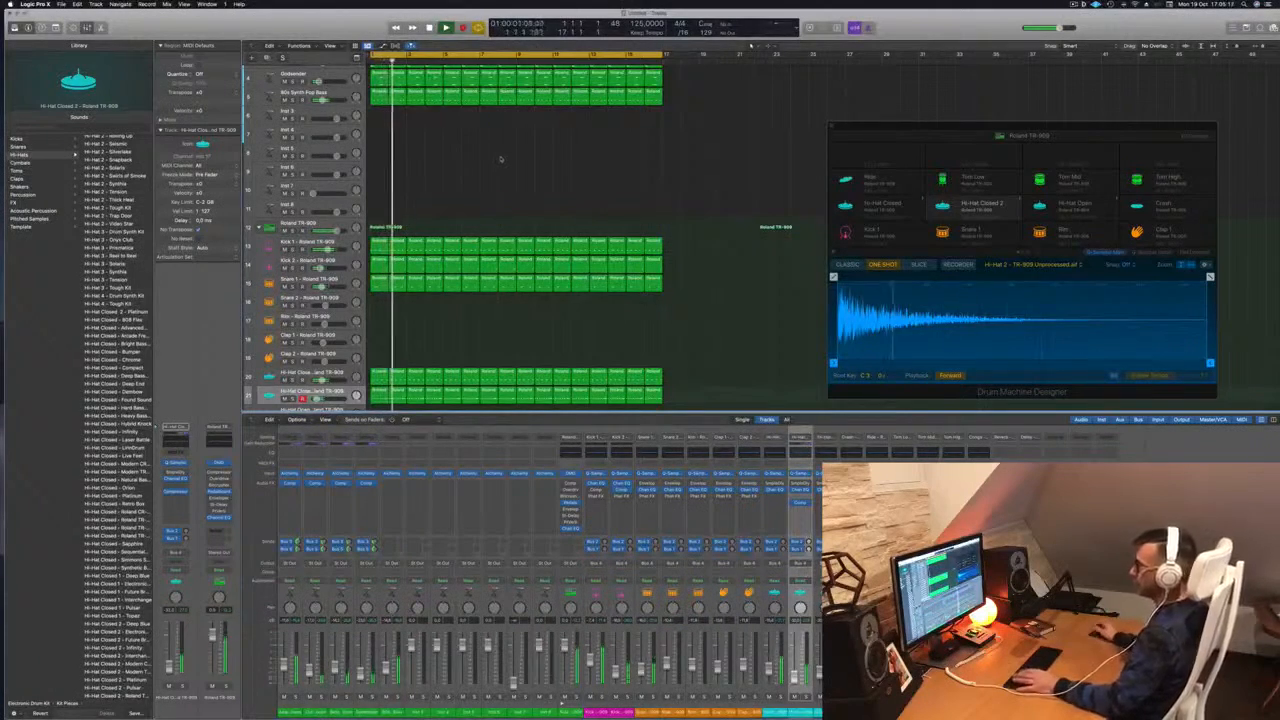
Select Snare 1, deselect its regions, then select the 80s Synth Pop Bass track
scroll(490, 166, "up", 3)
scroll(482, 172, "down", 2)
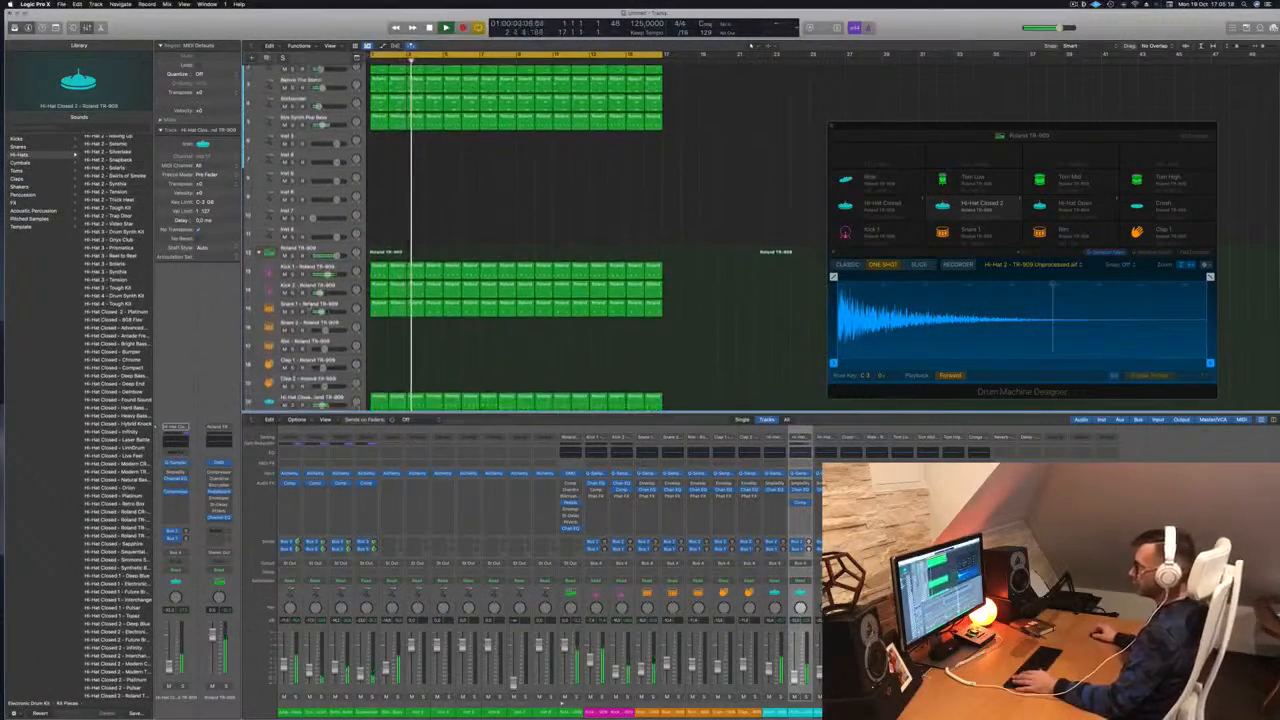
left_click(302, 306)
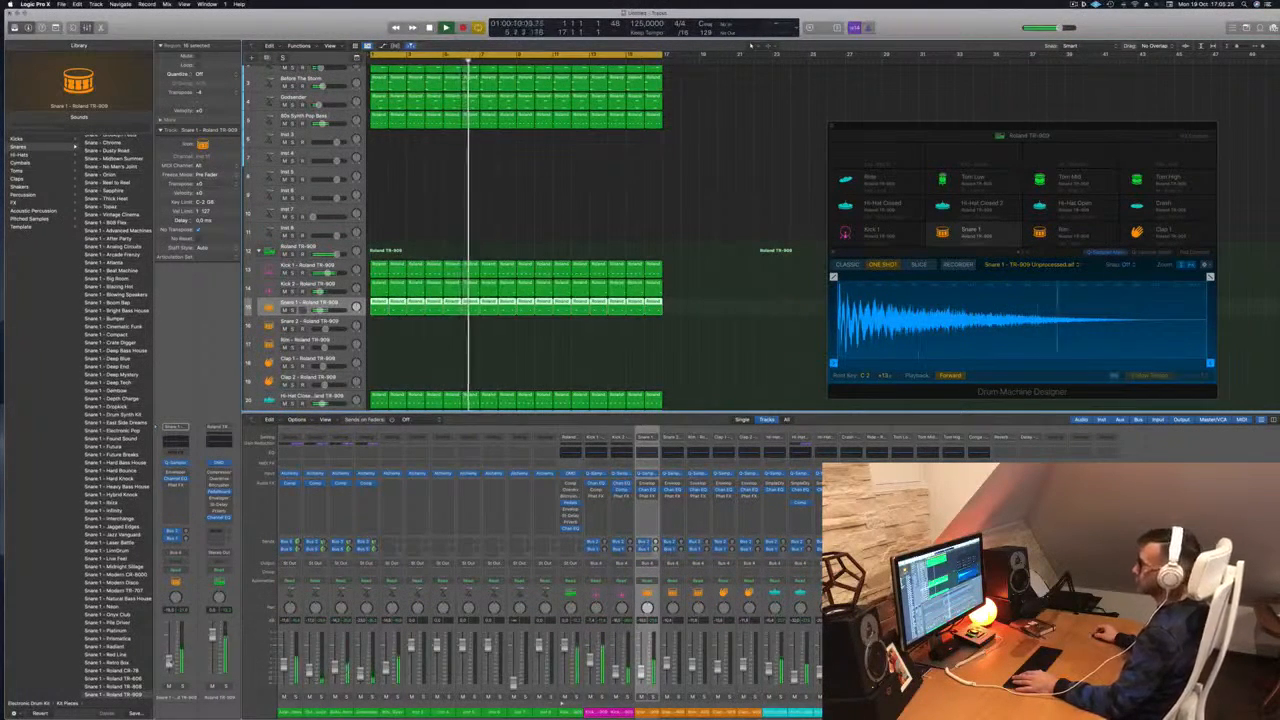
scroll(527, 210, "up", 2)
left_click(437, 214)
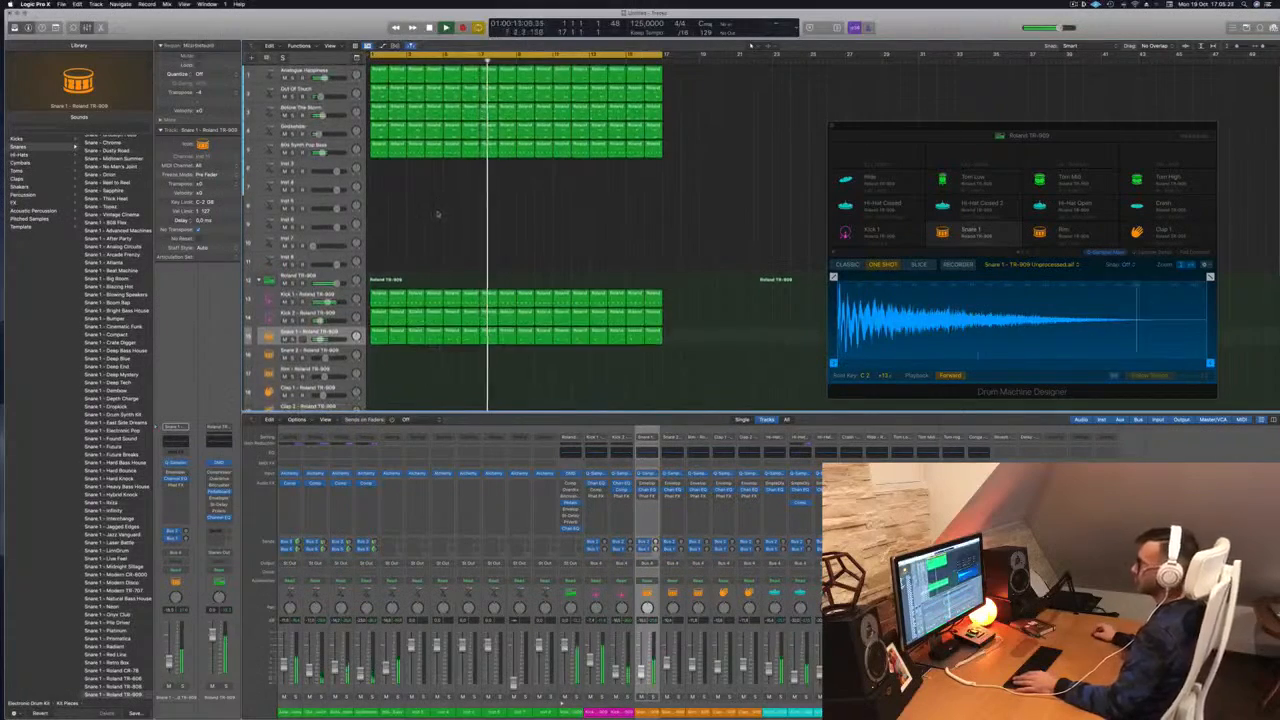
scroll(453, 211, "left", 1)
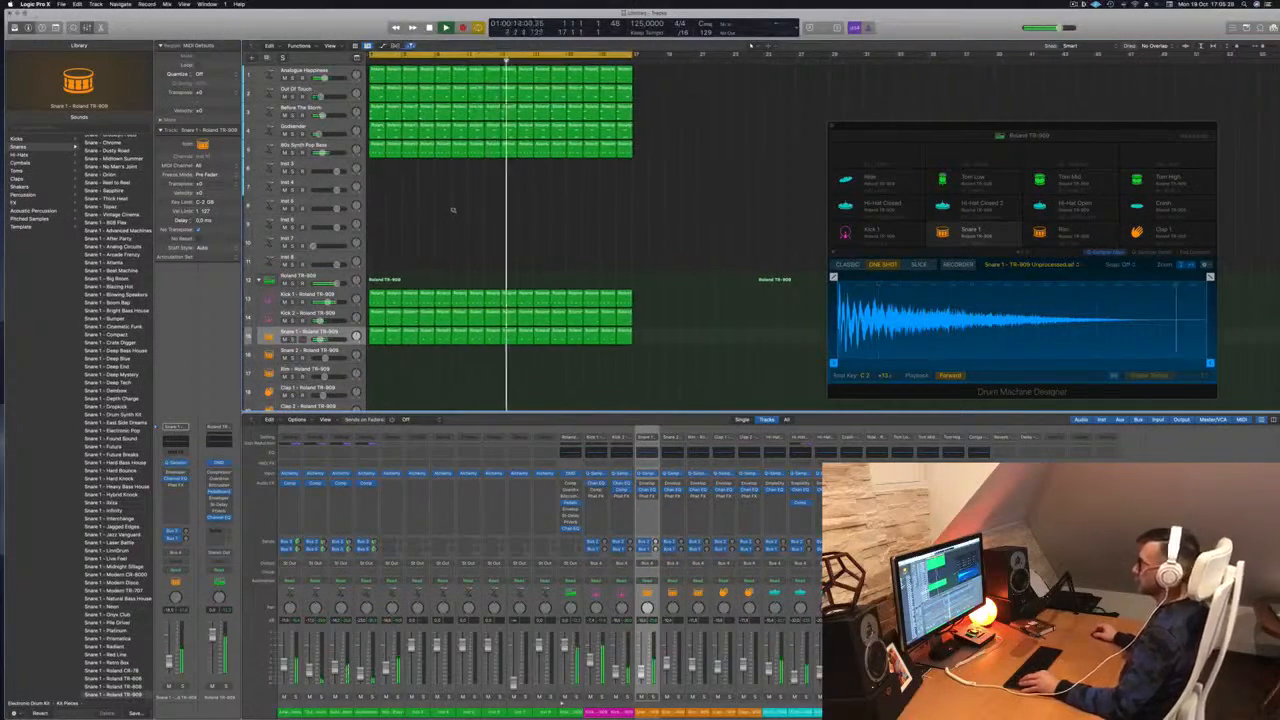
scroll(460, 209, "right", 1)
scroll(466, 208, "left", 1)
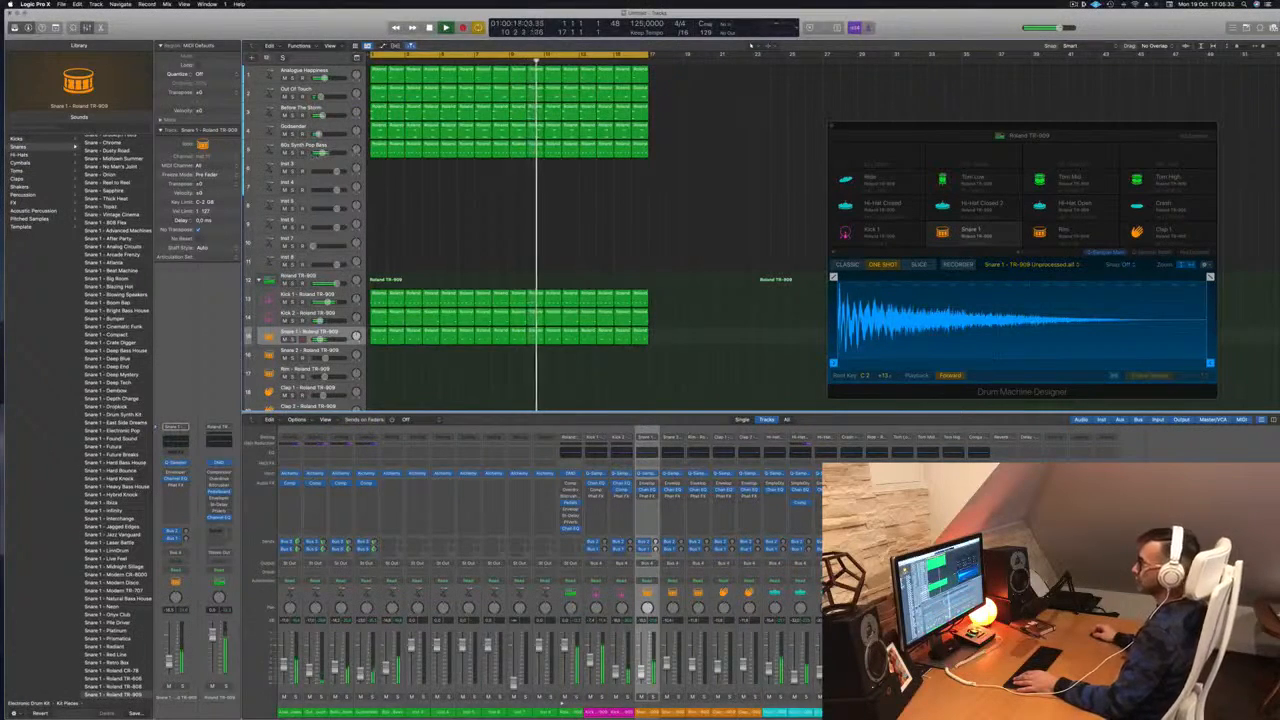
left_click(340, 148)
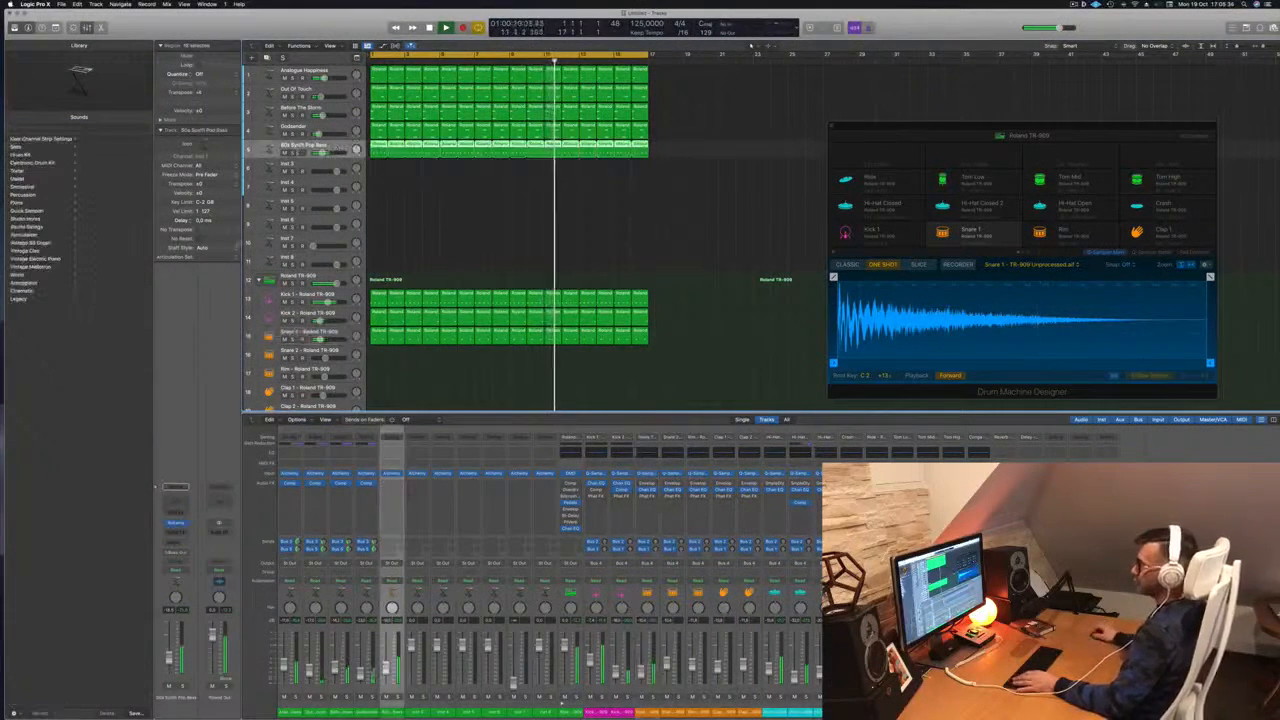
Add a send from the 80s Synth Pop Bass to Bus 6
left_click(176, 541)
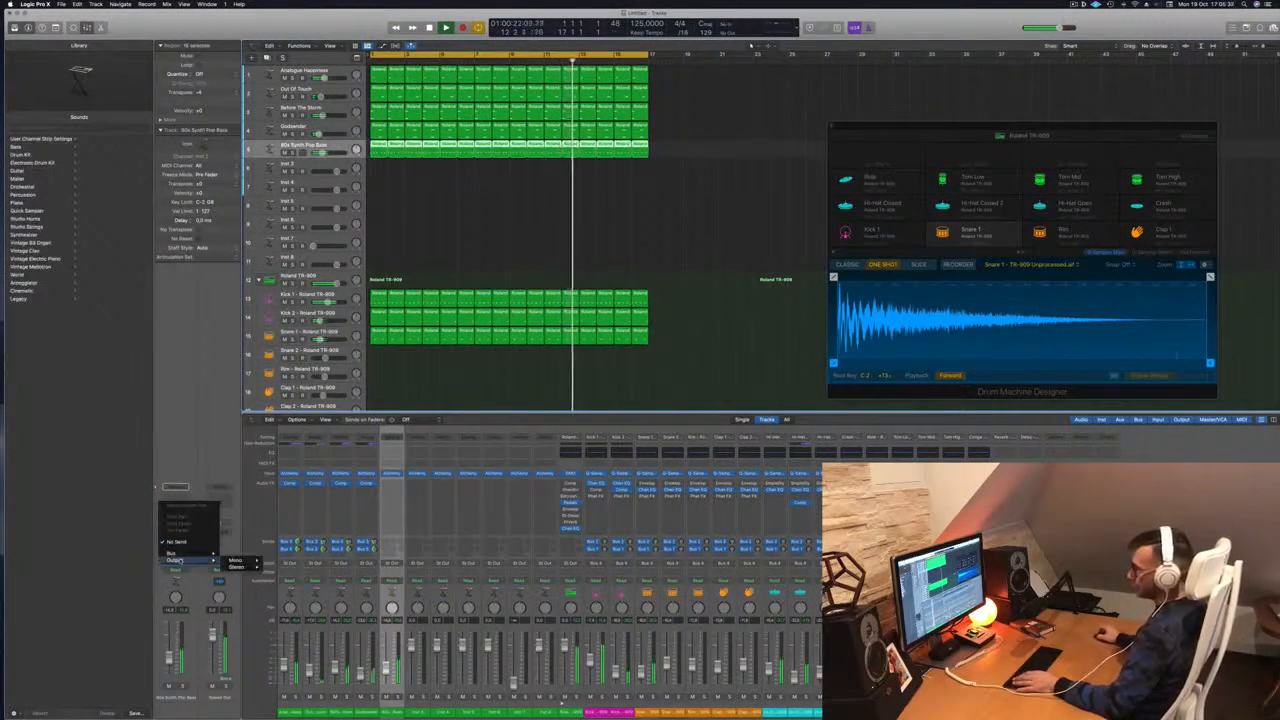
mouse_move(180, 553)
left_click(240, 481)
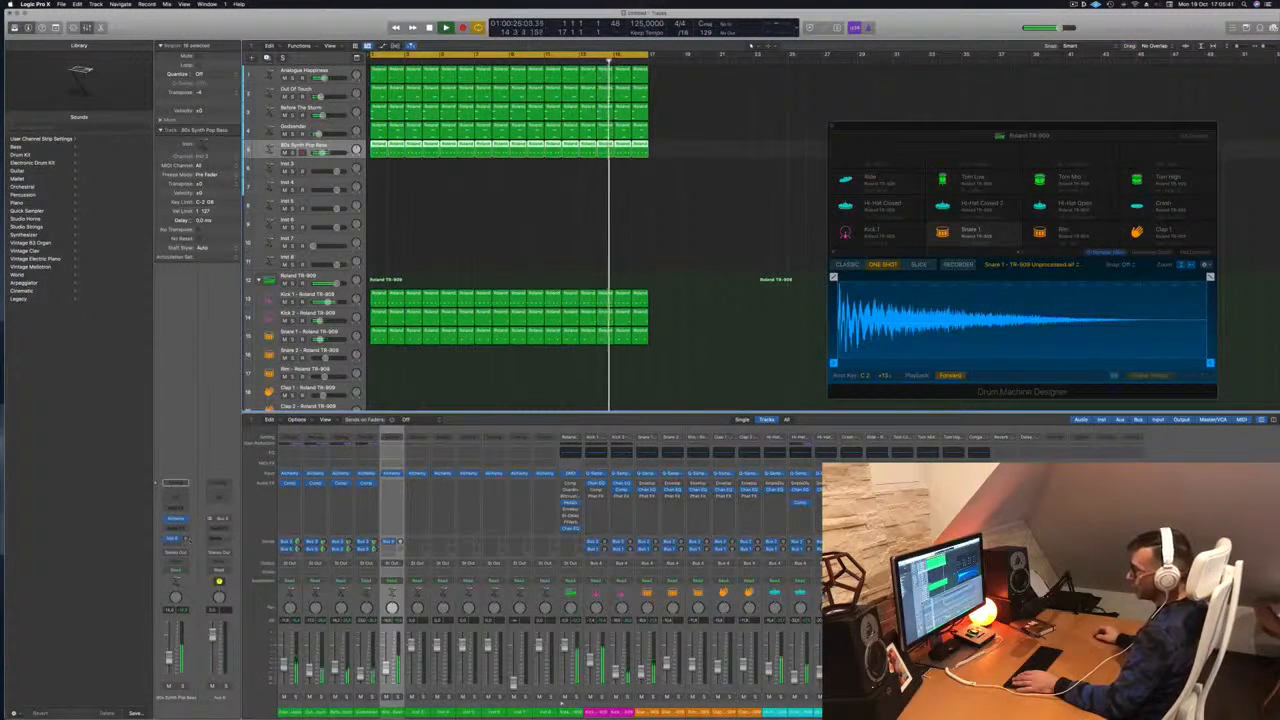
Insert Delay Designer on the Bus 6 aux return and position its window
left_click(211, 536)
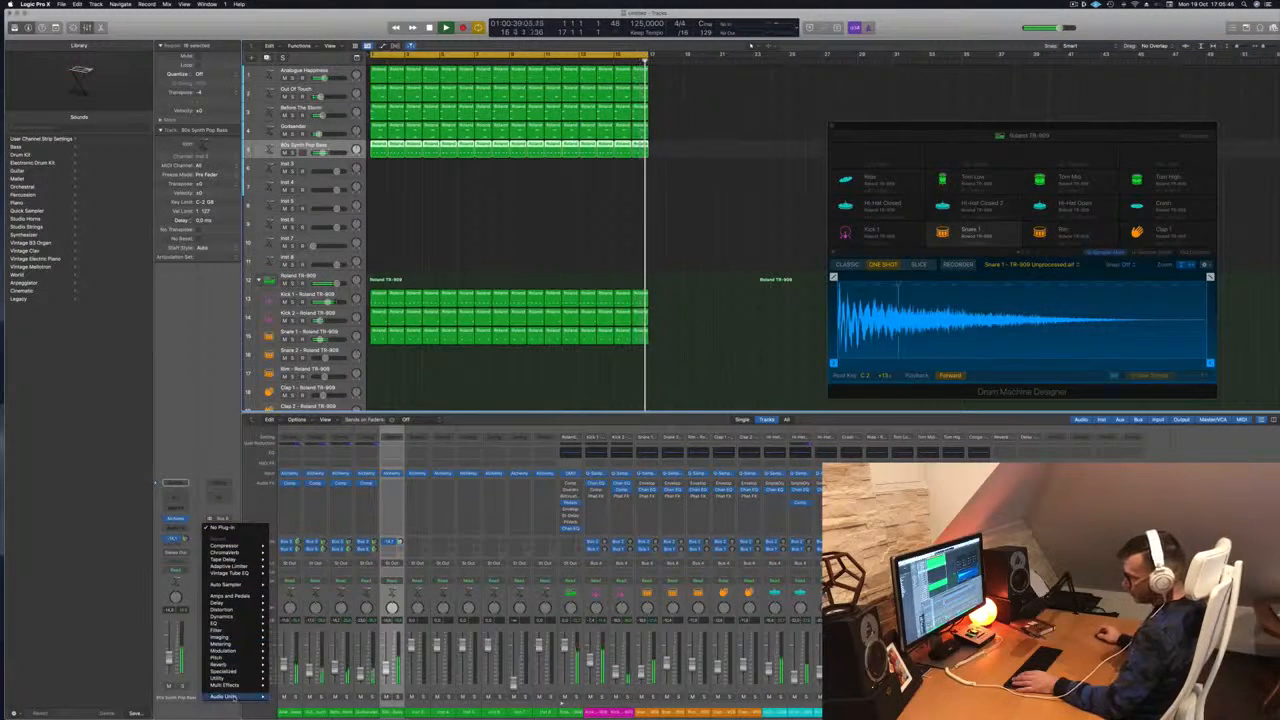
mouse_move(240, 603)
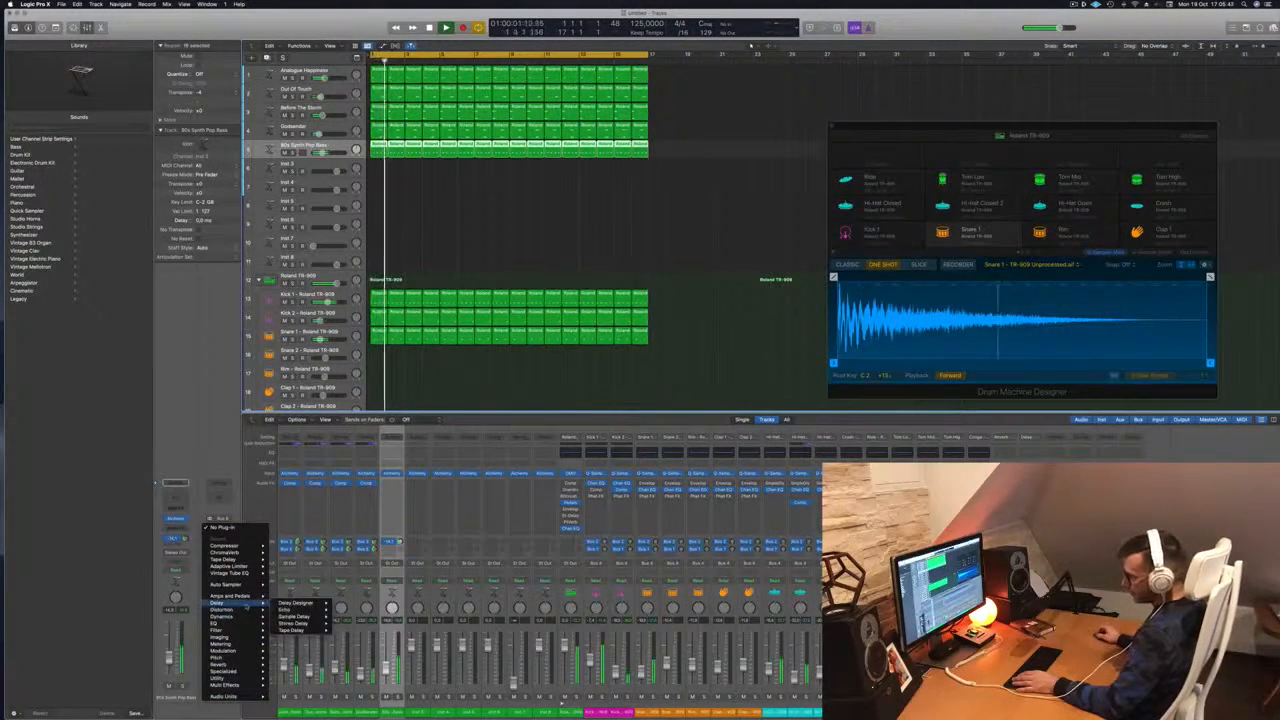
left_click(340, 604)
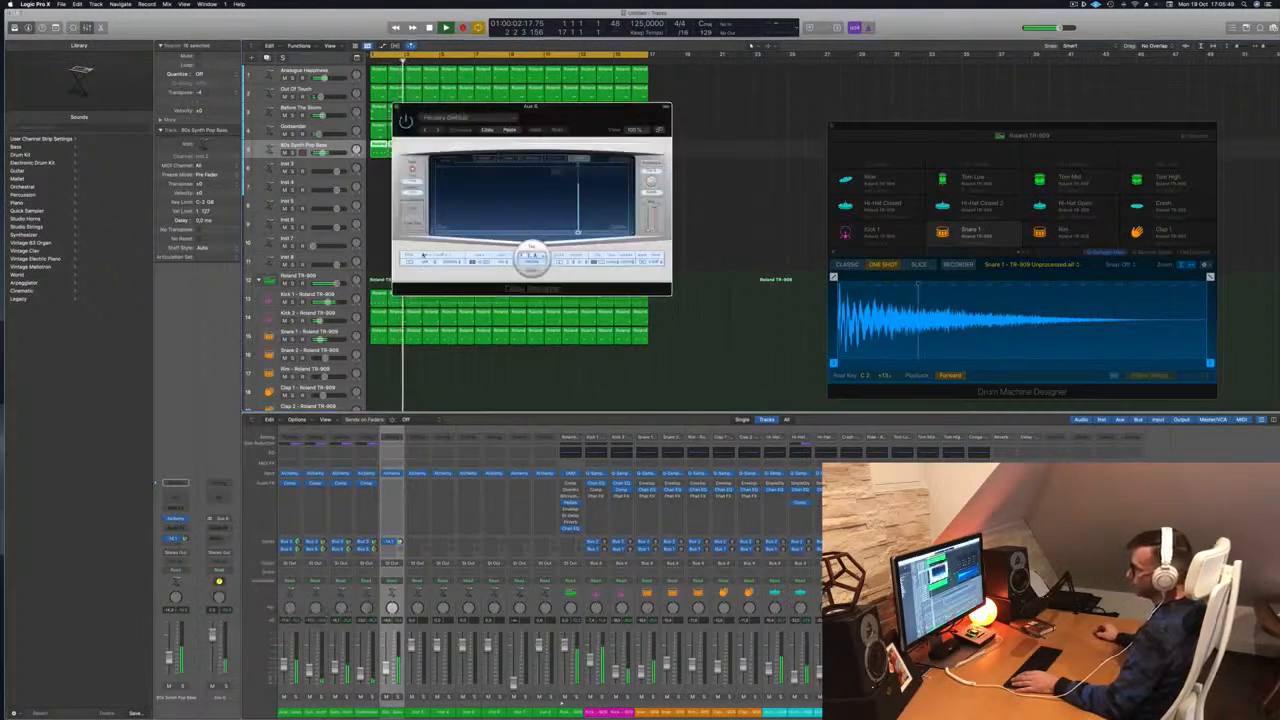
left_click_drag(540, 105, 592, 109)
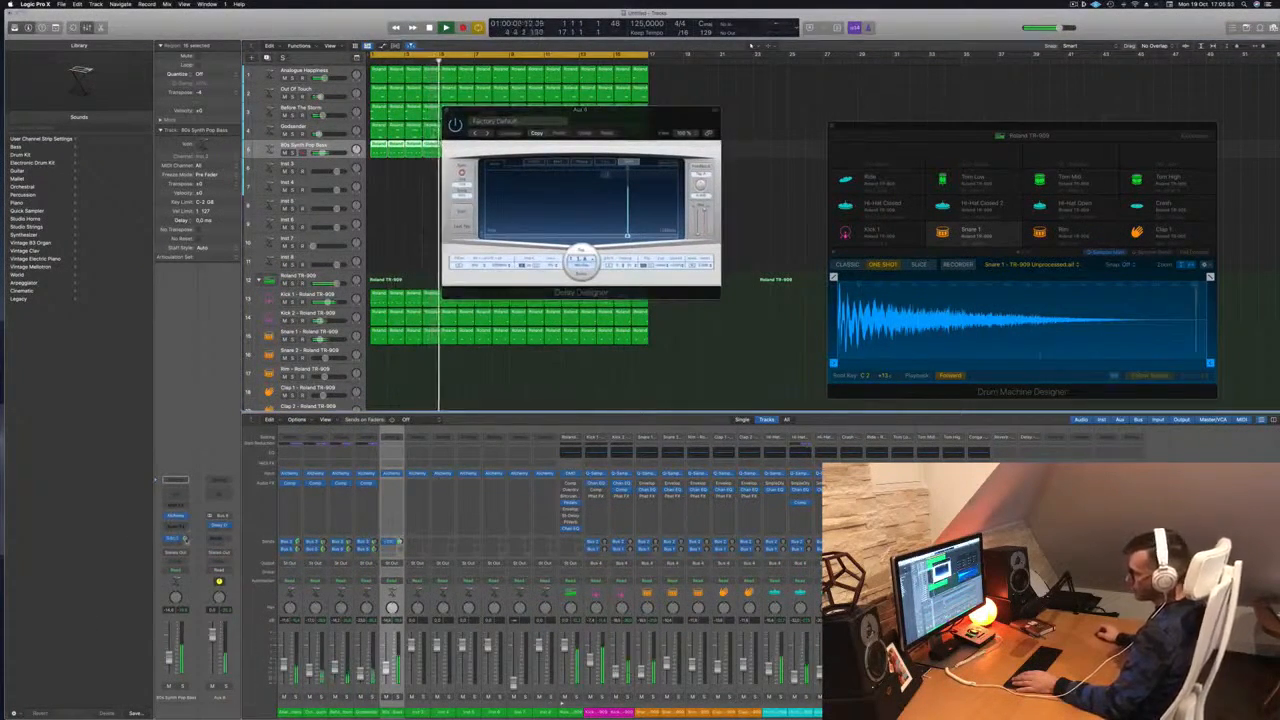
Insert a Channel EQ on the aux and raise its low cut to about 304 Hz
left_click(219, 493)
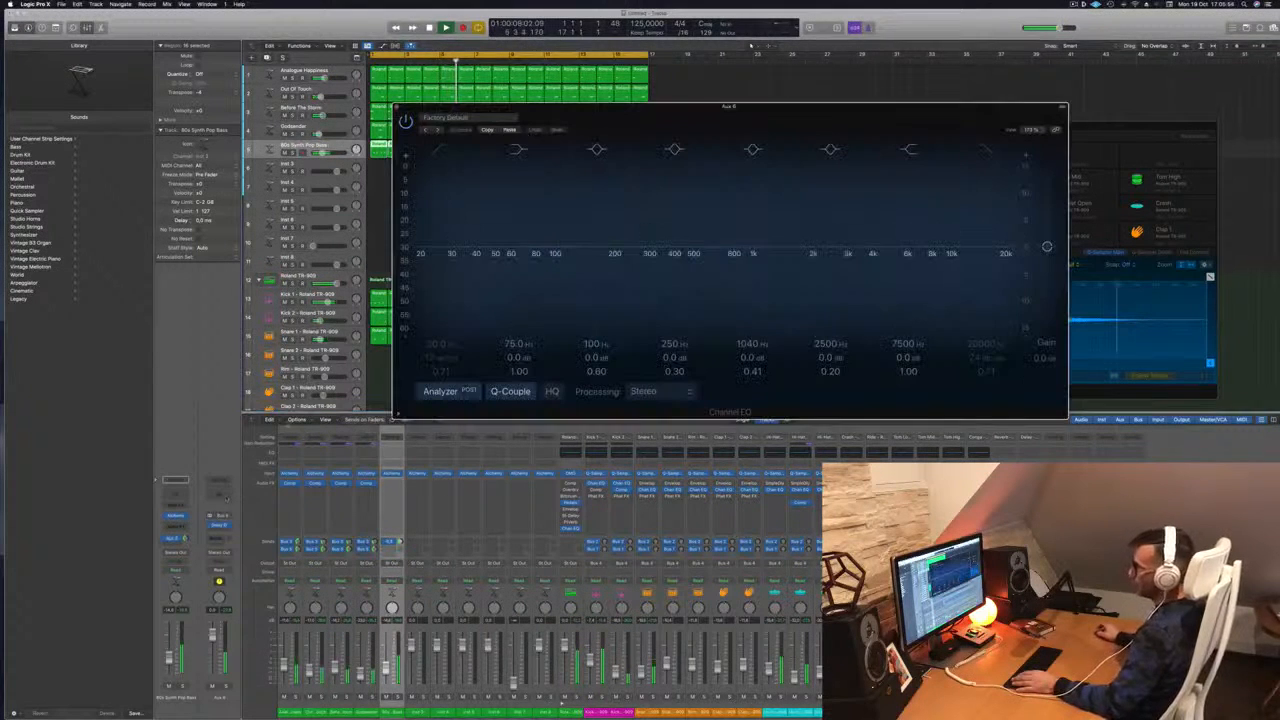
left_click(438, 149)
left_click_drag(437, 236, 619, 263)
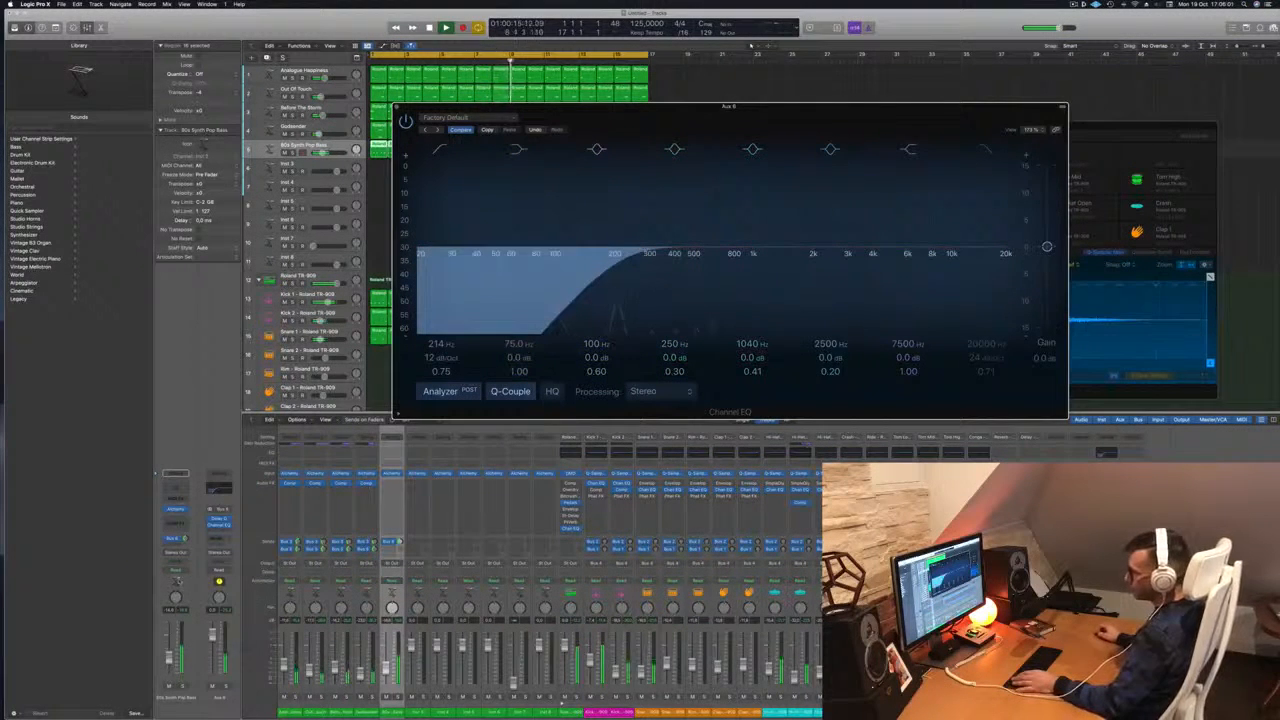
left_click(179, 539)
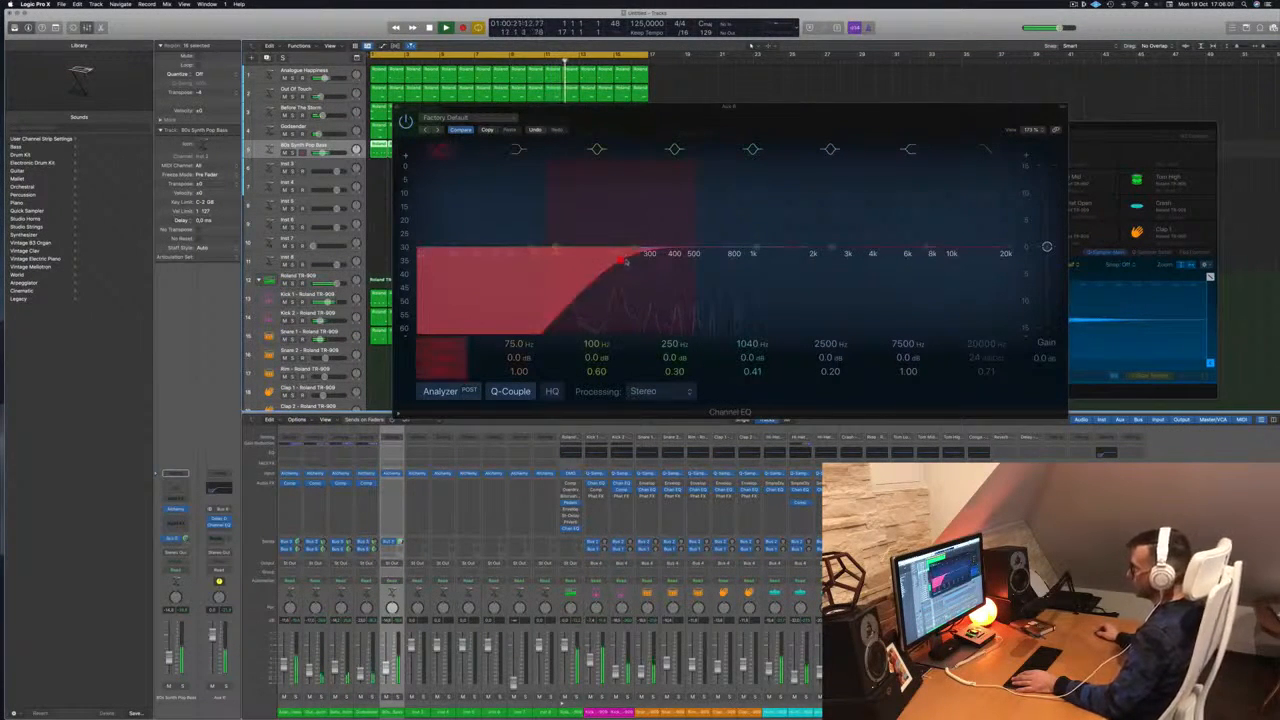
left_click_drag(625, 262, 655, 257)
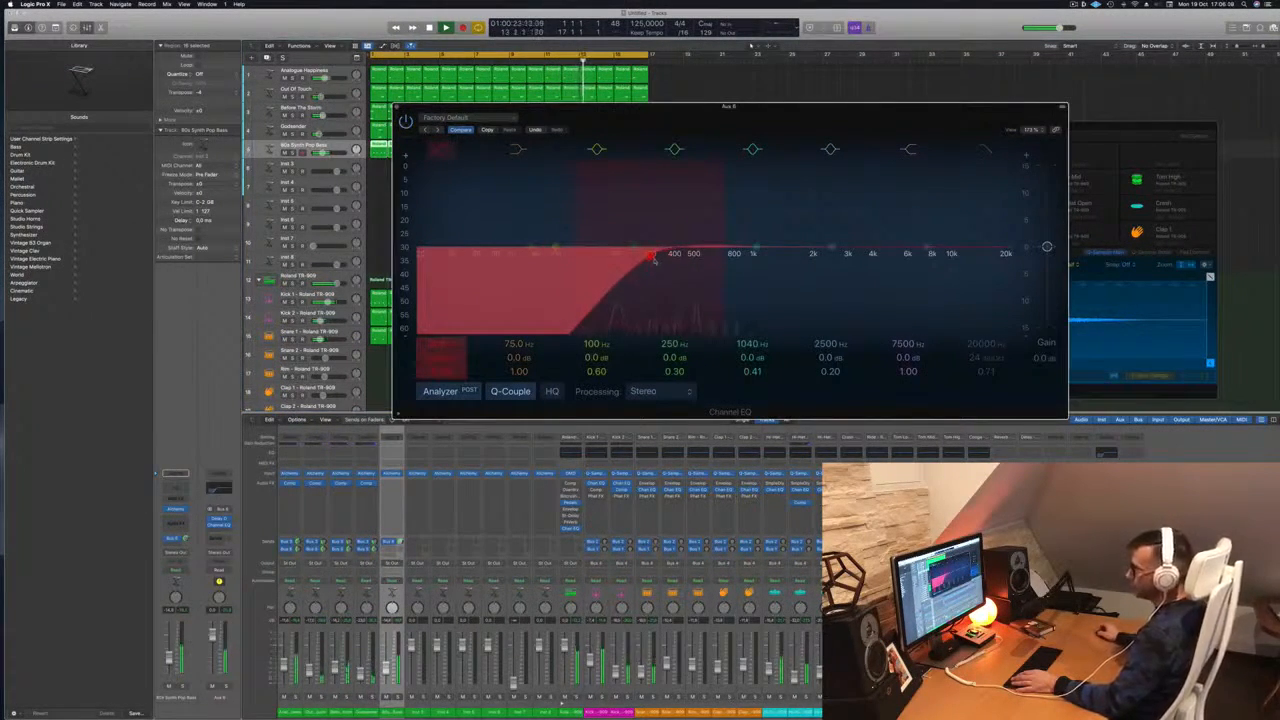
Boost a mid band +9.1 dB, narrow it, and slide the peak to about 358 Hz
left_click_drag(745, 108, 963, 69)
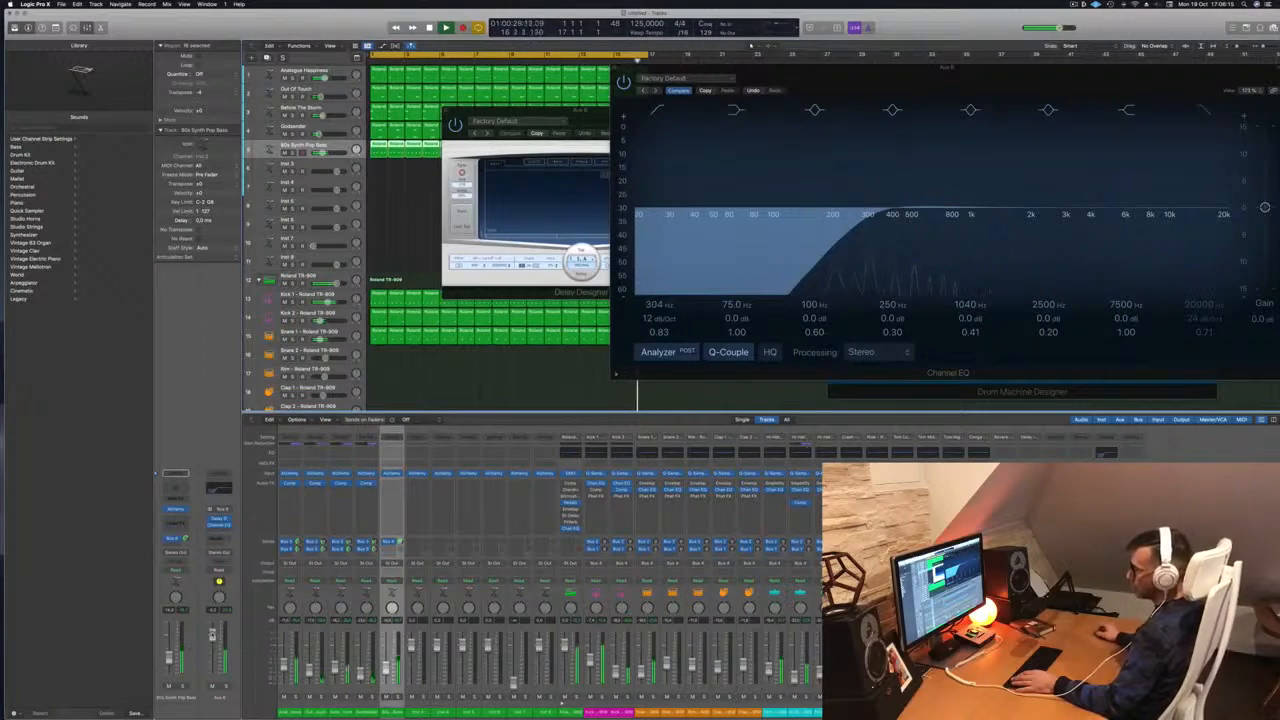
left_click(219, 490)
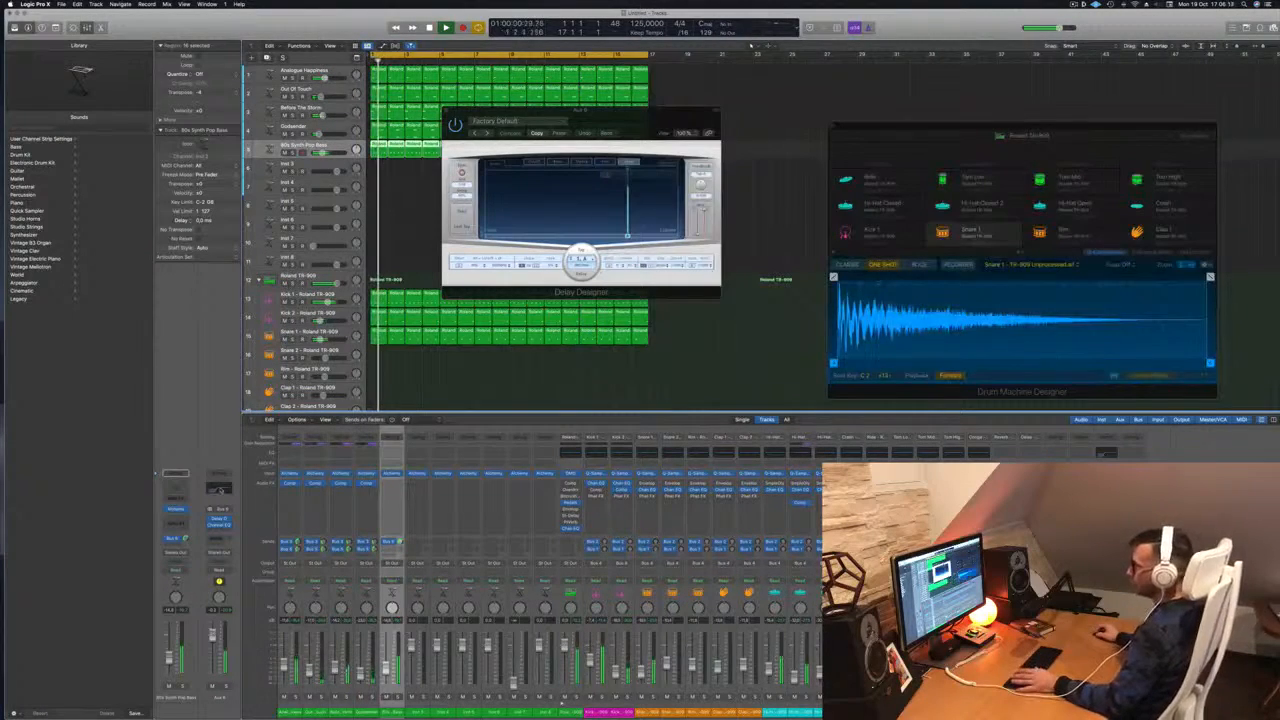
left_click(219, 490)
left_click_drag(1008, 96, 781, 109)
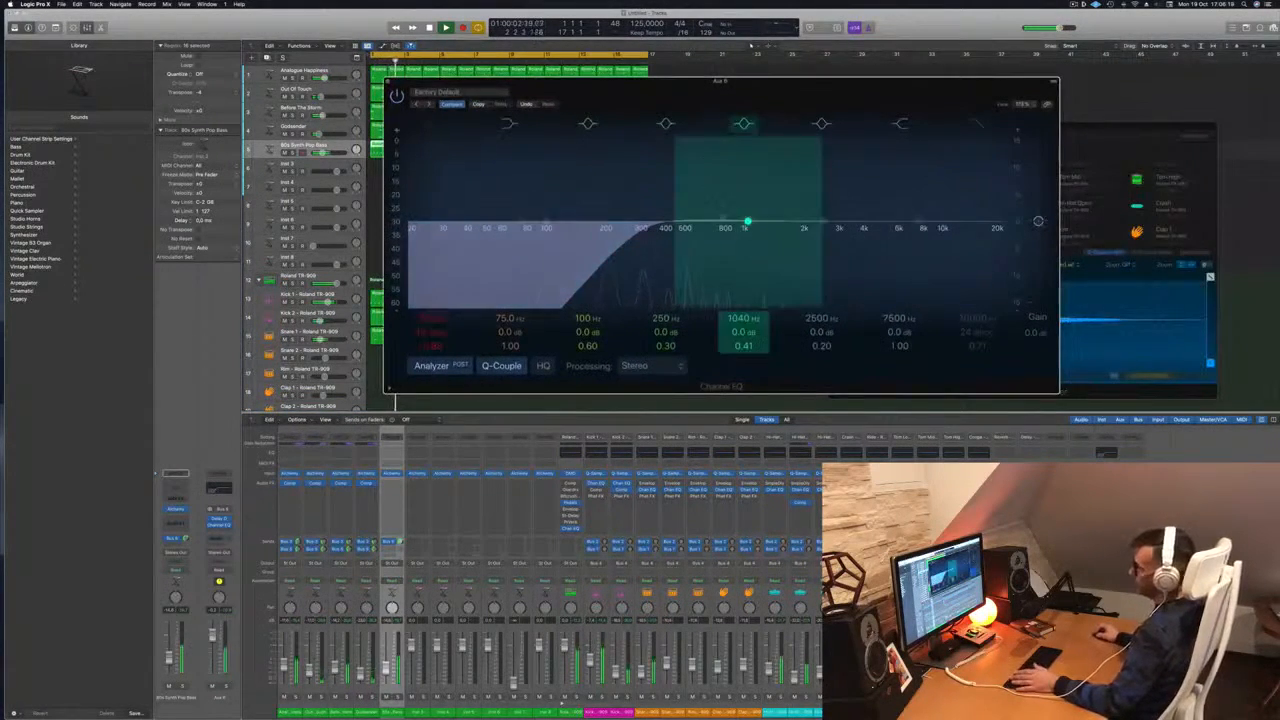
left_click_drag(747, 219, 747, 212)
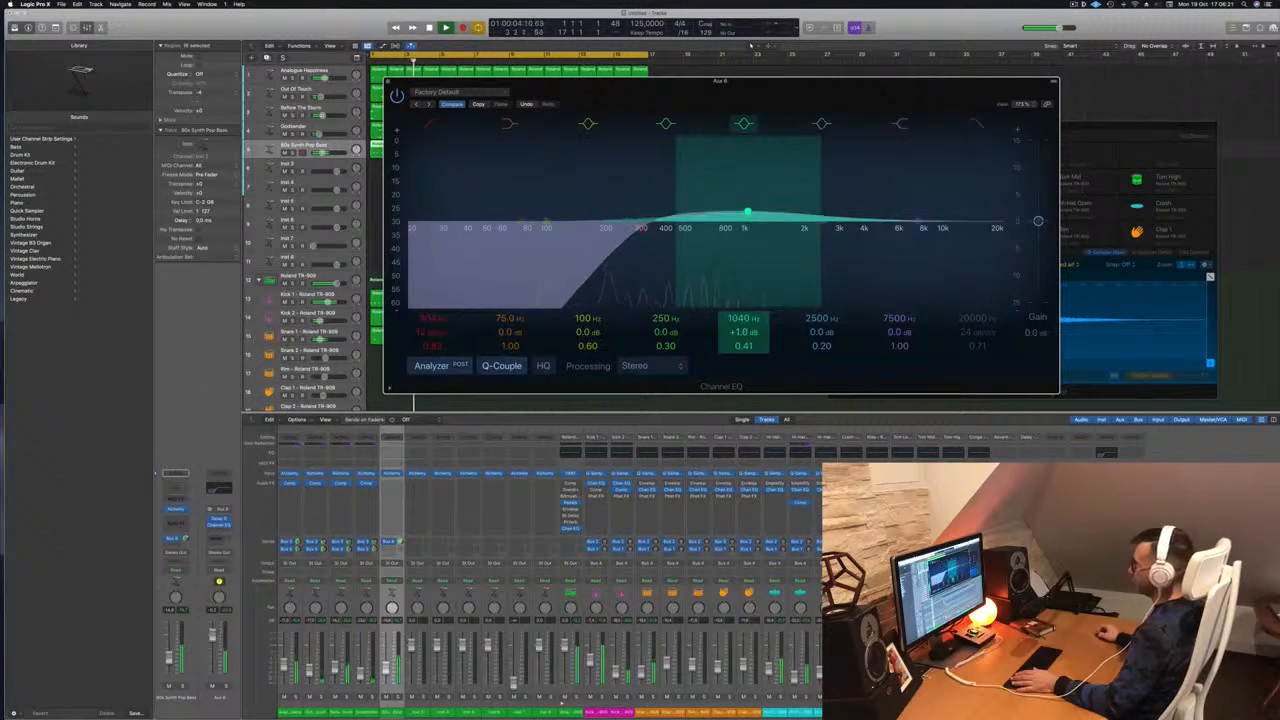
left_click_drag(746, 346, 746, 280)
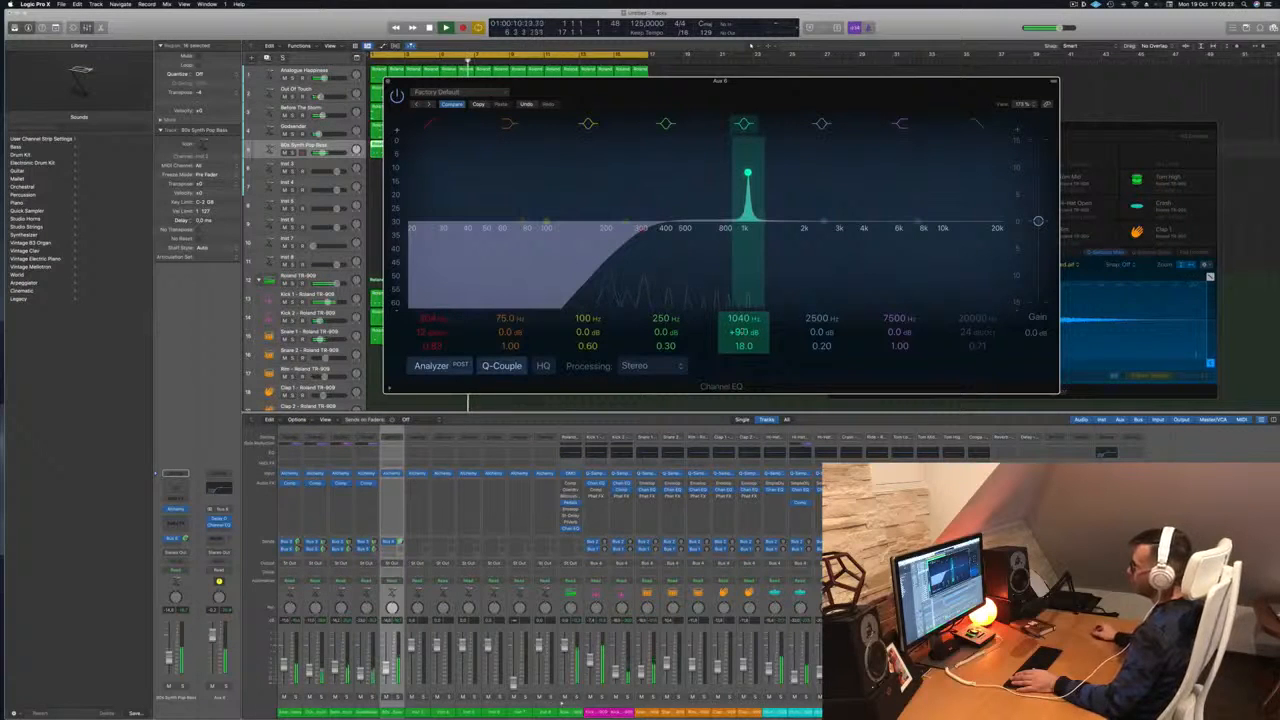
left_click_drag(747, 174, 657, 174)
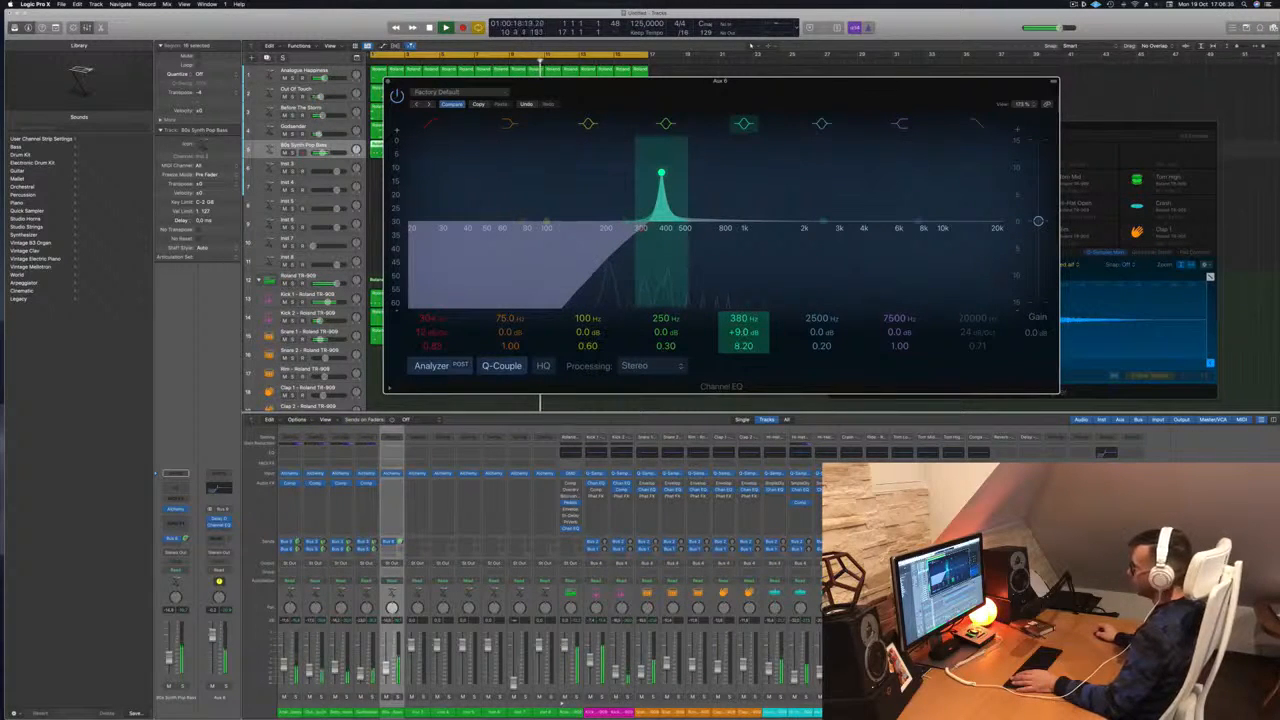
mouse_move(658, 174)
left_mouse_down()
mouse_move(746, 174)
mouse_move(655, 174)
left_mouse_up()
left_click_drag(793, 87, 1012, 88)
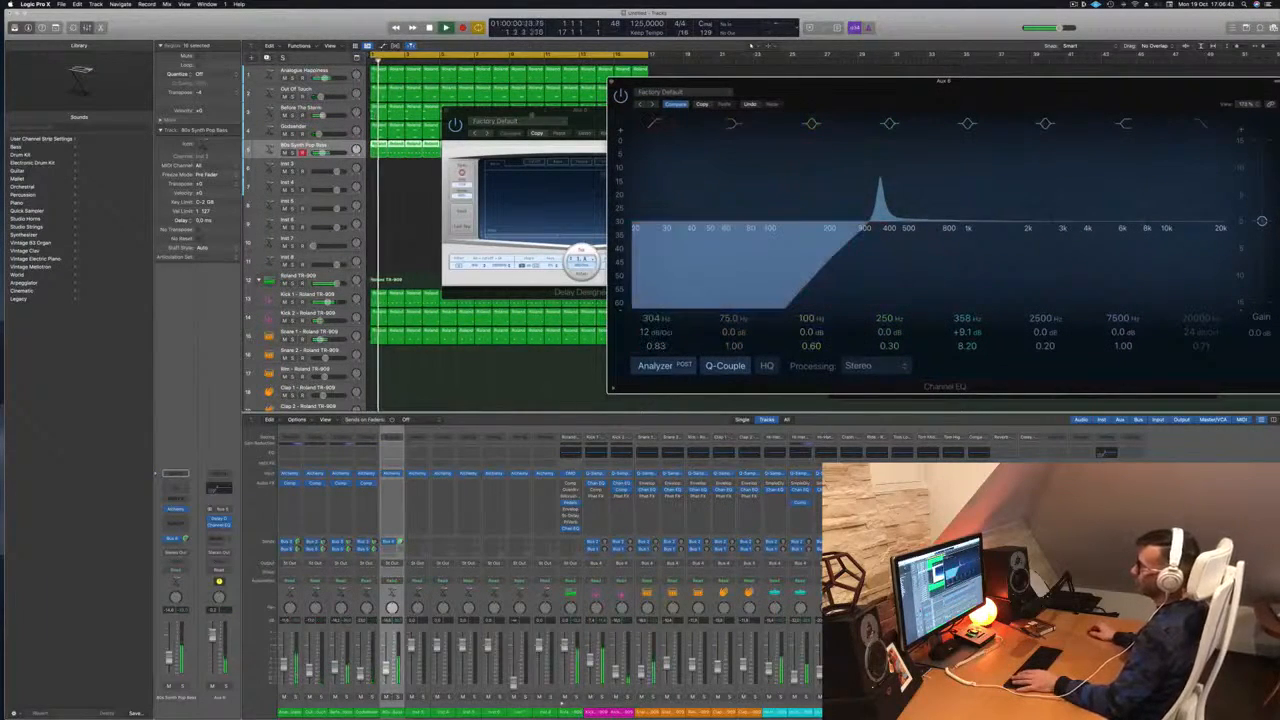
Close Delay Designer and experiment with the 250 Hz band and narrow EQ peak
left_click(446, 110)
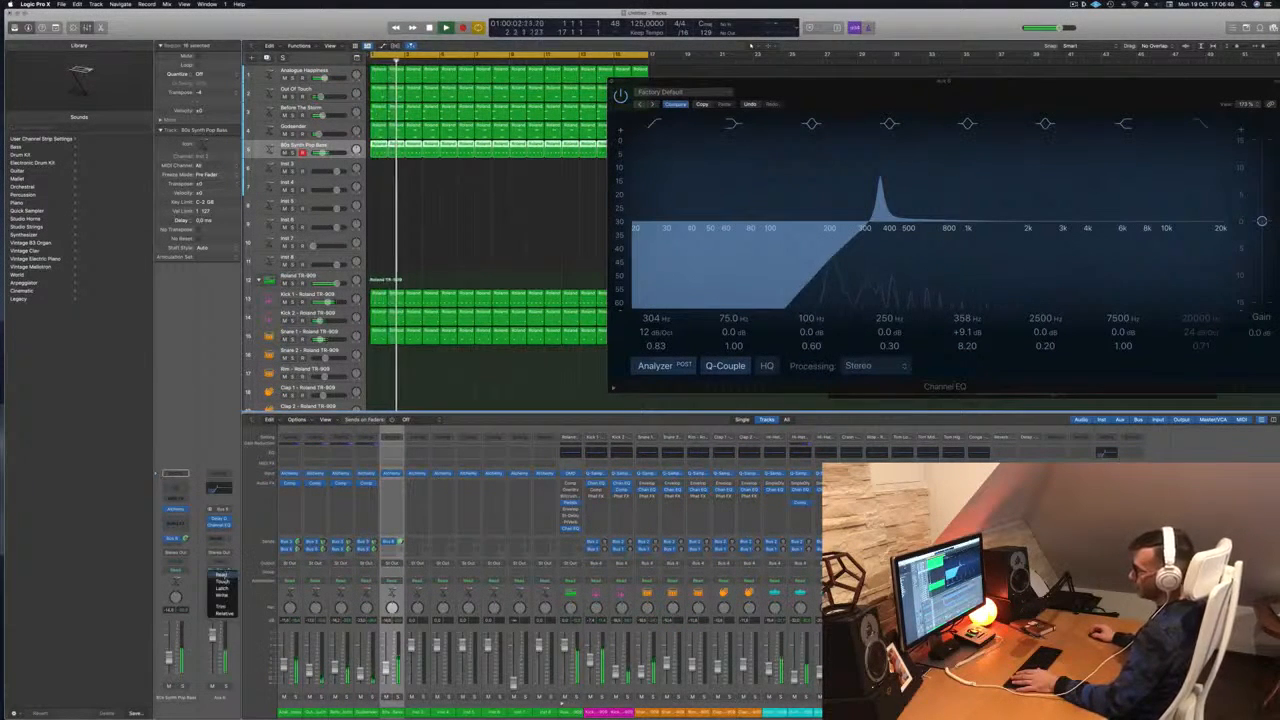
left_click_drag(1072, 93, 926, 89)
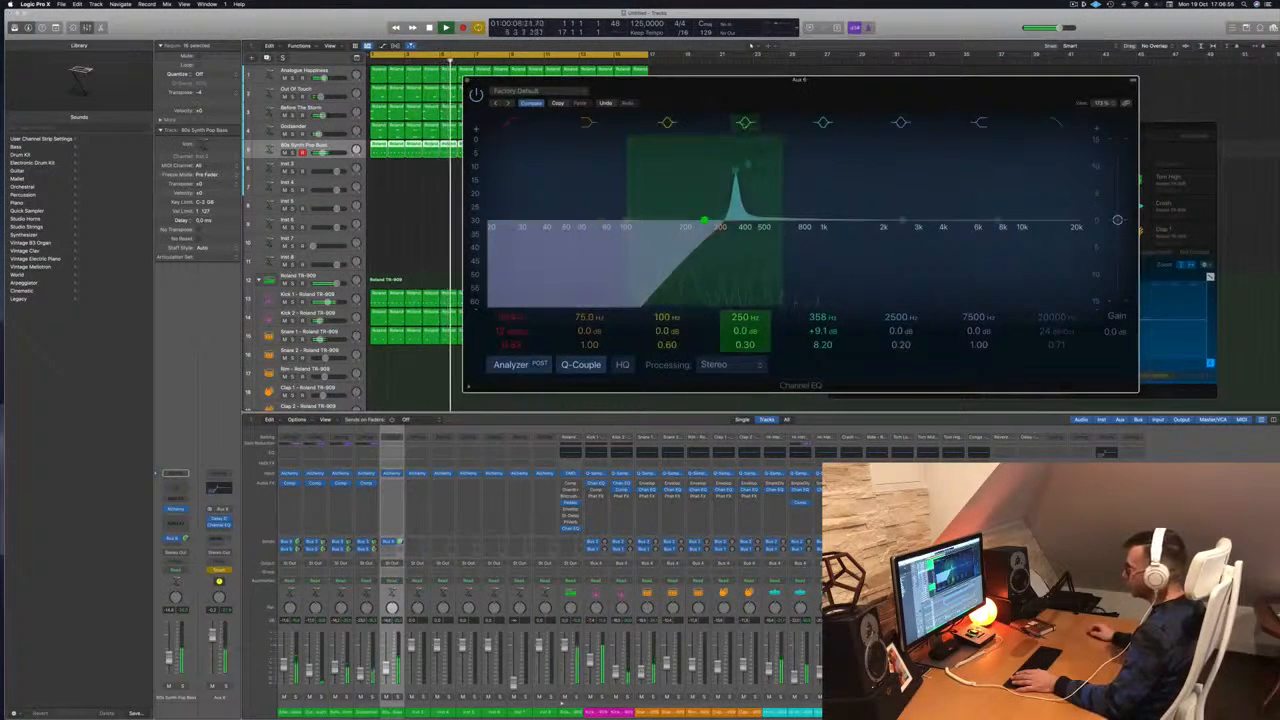
left_click_drag(704, 220, 704, 220)
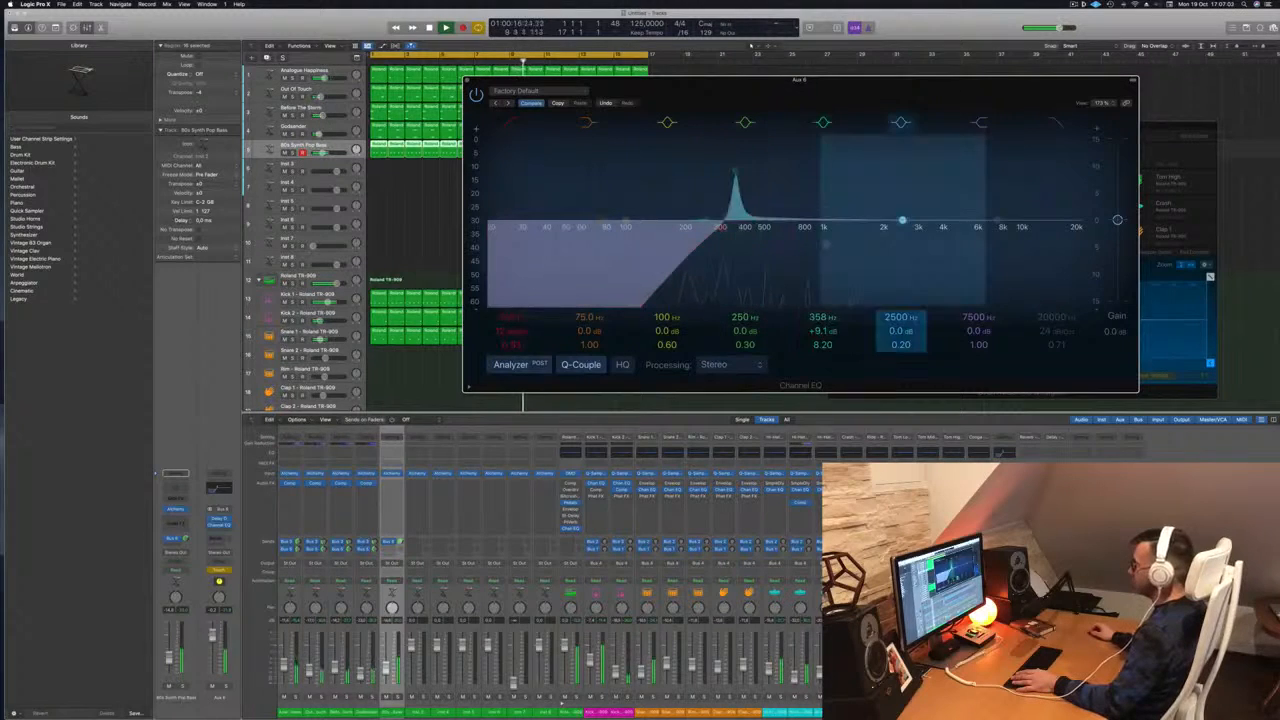
mouse_move(735, 172)
left_mouse_down()
mouse_move(850, 172)
mouse_move(735, 171)
left_mouse_up()
Stop playback and return the playhead to the project start
key("space")
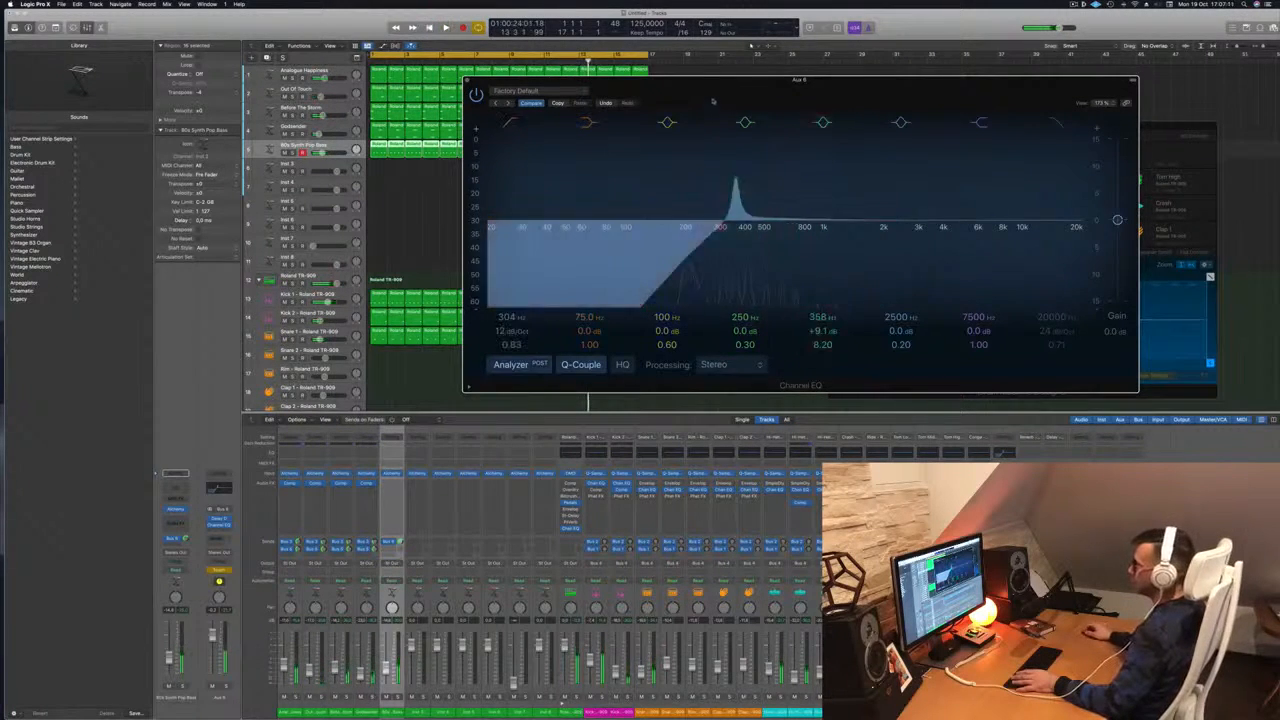
left_click_drag(714, 94, 1052, 88)
key("Return")
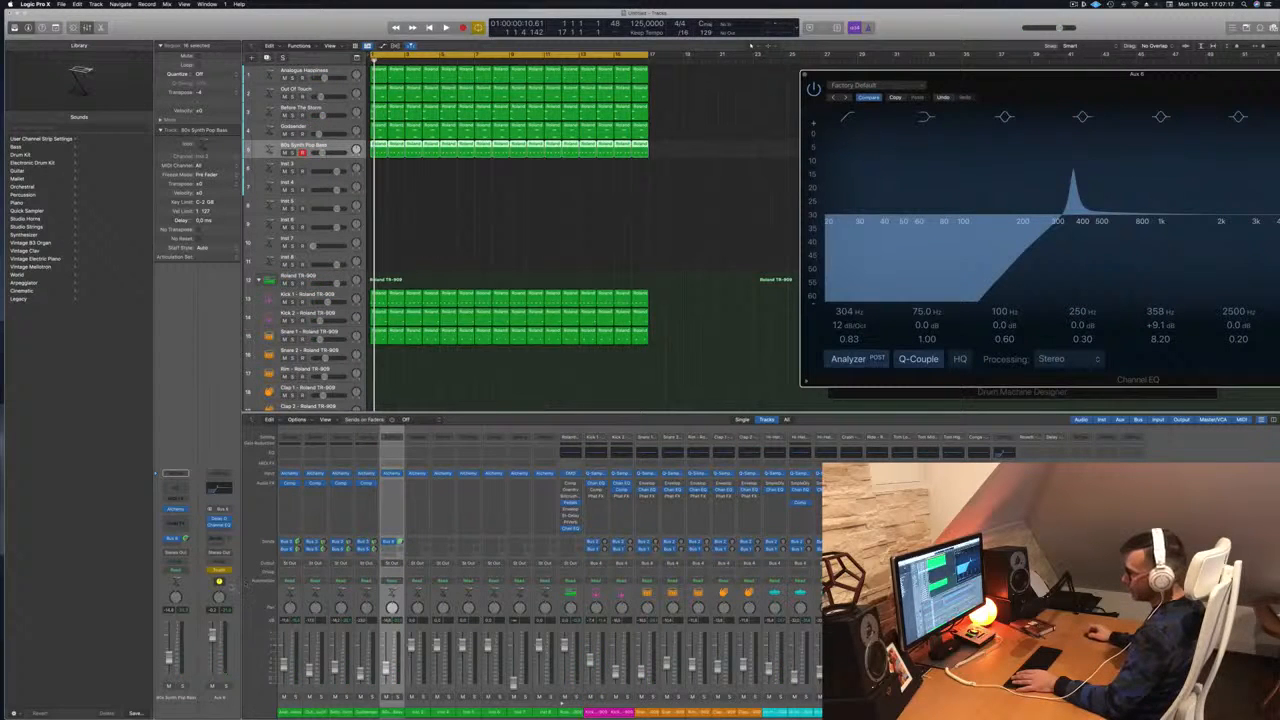
Create a new Aux track and show automation for Channel EQ Peak 2 Frequency
right_click(228, 585)
left_click(300, 590)
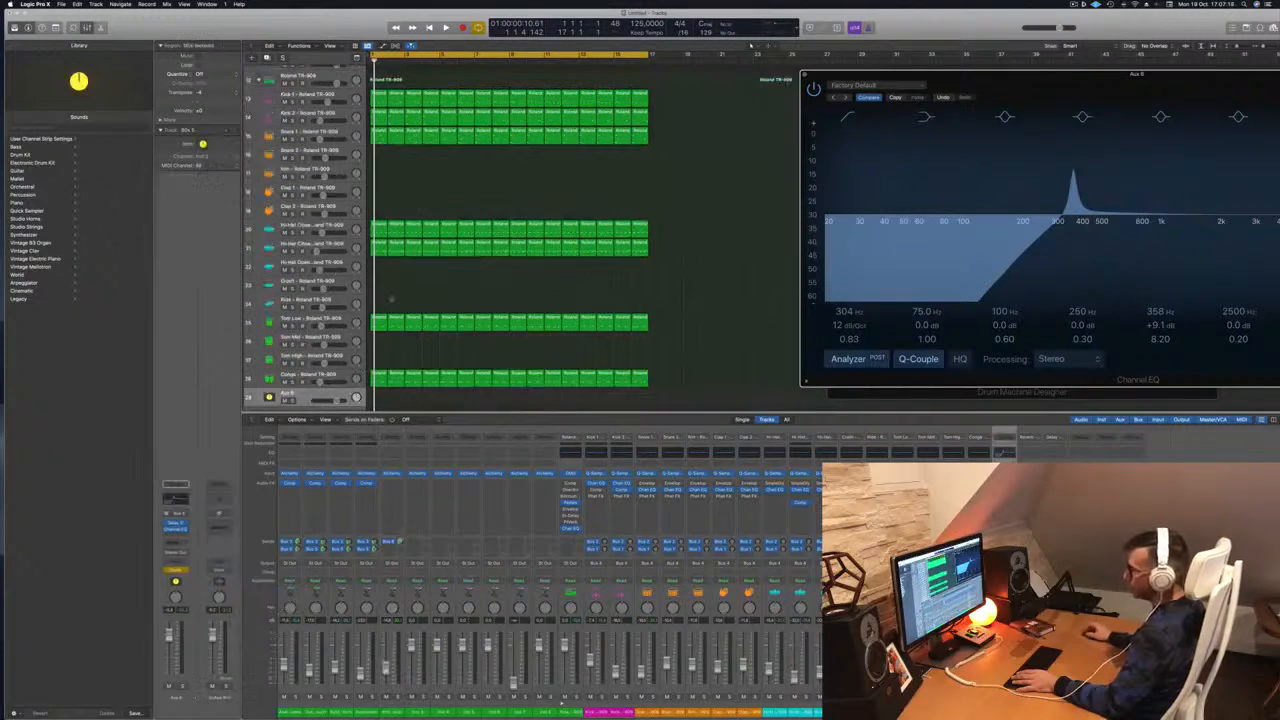
left_click(310, 376)
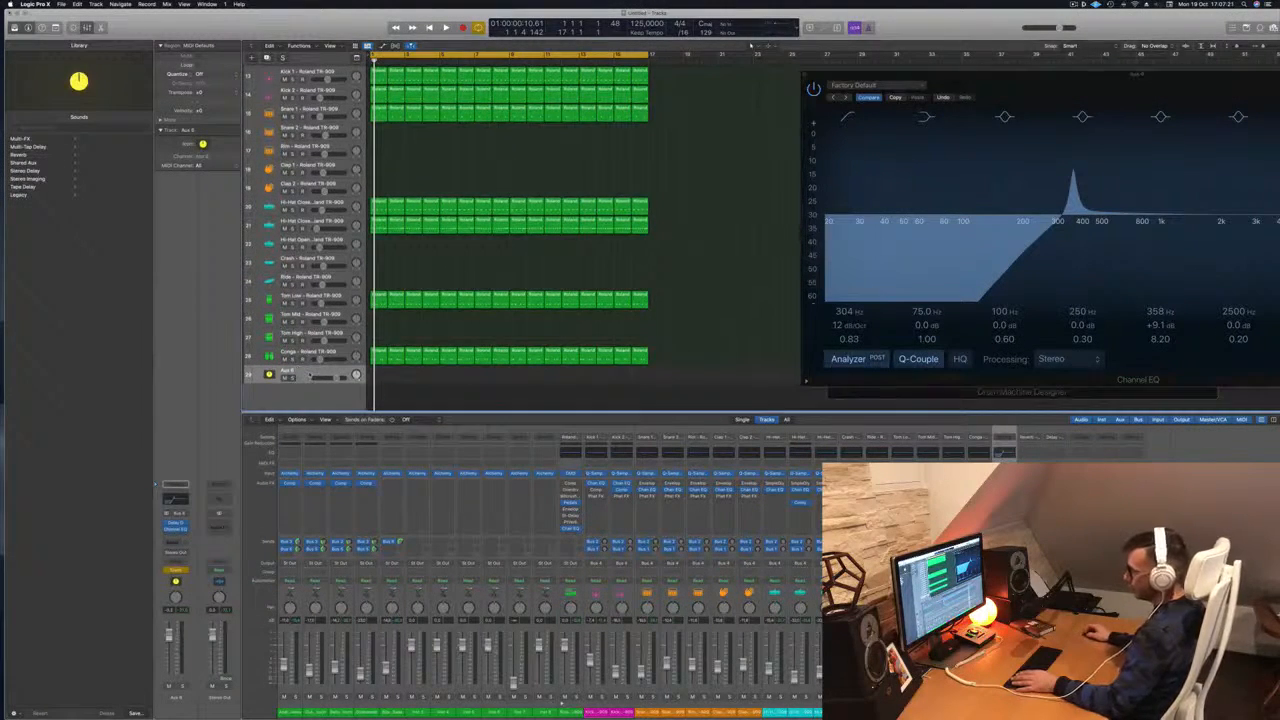
key("a")
left_click(376, 393)
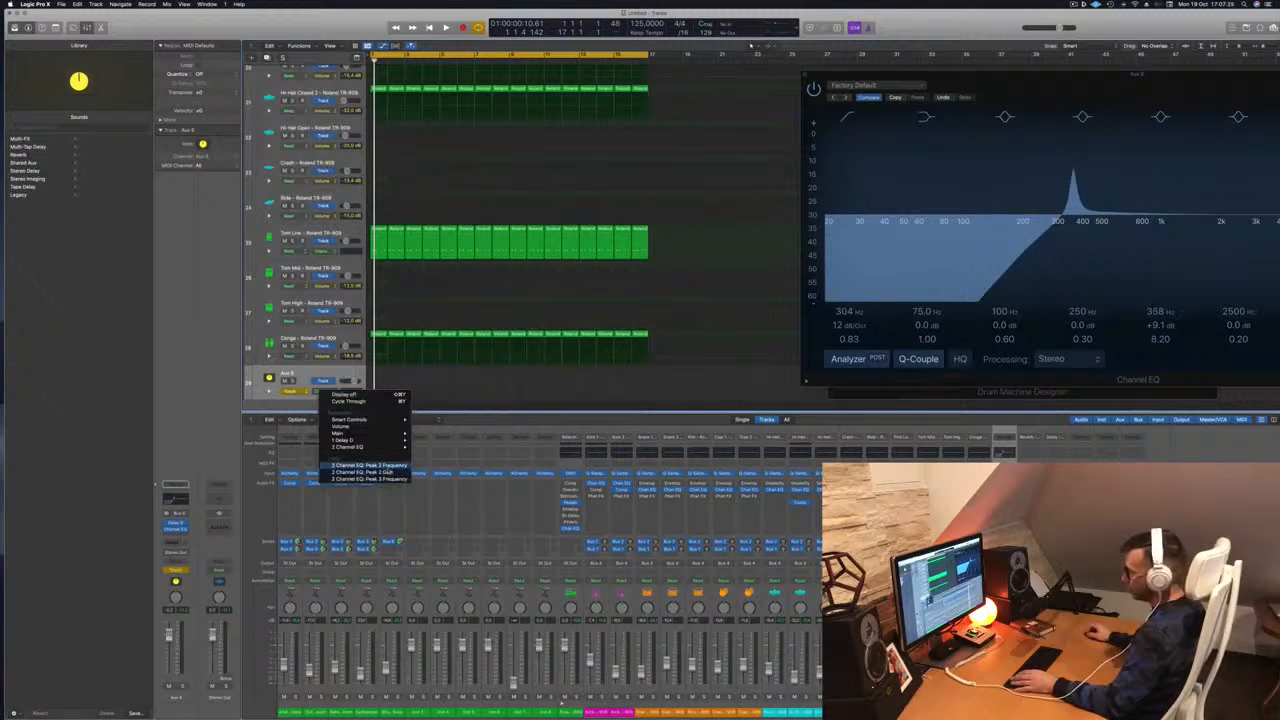
left_click(385, 466)
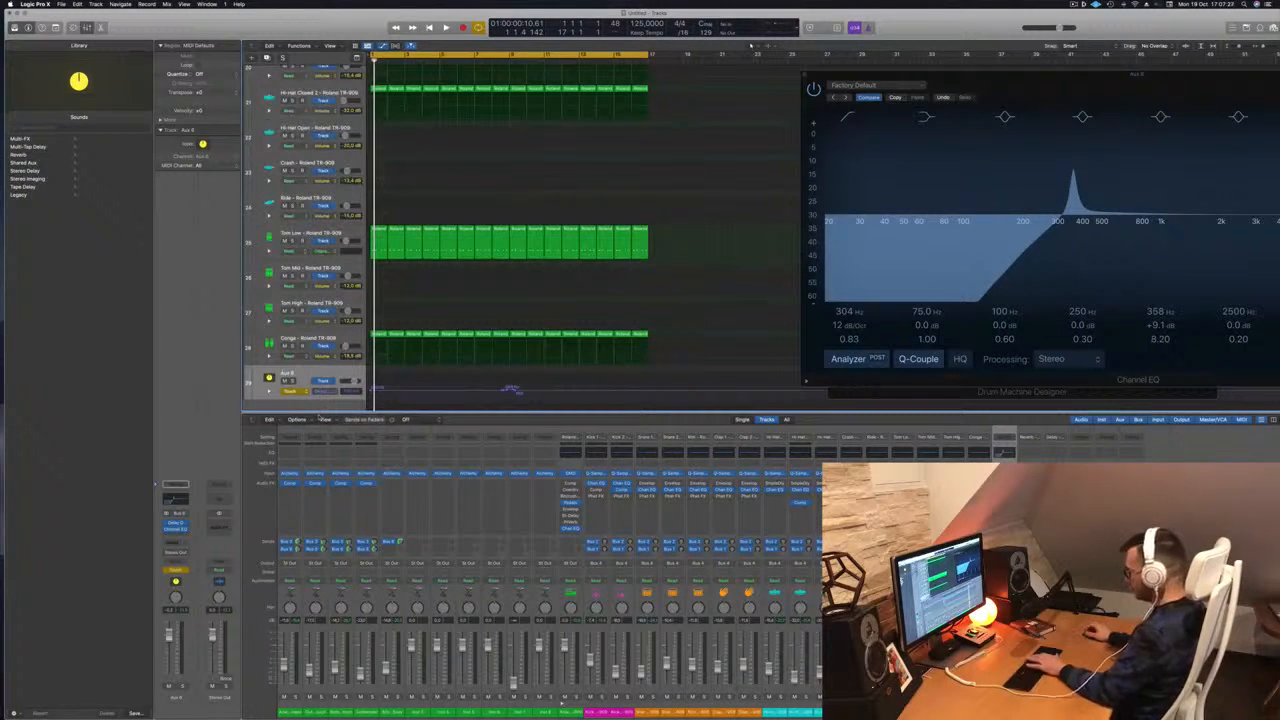
Clear the Peak 2 Gain automation and switch the Aux lane to Channel EQ Peak 3 Frequency
key("super+BackSpace")
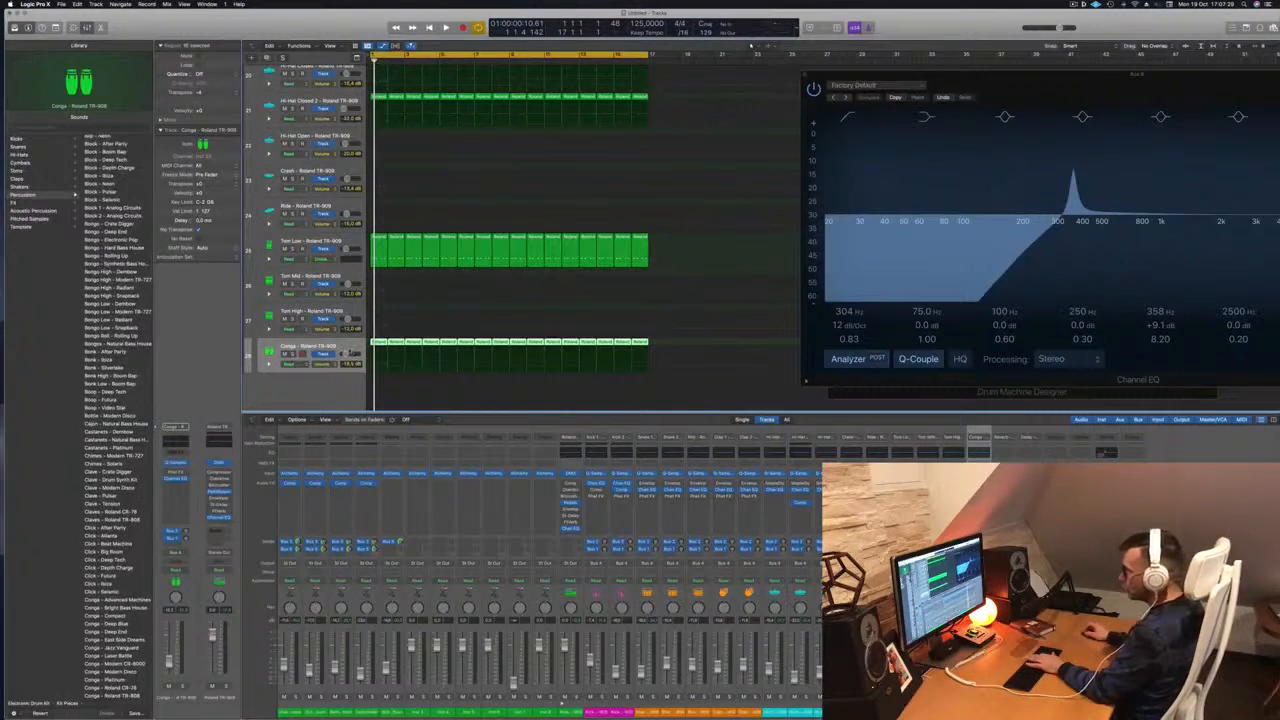
key("super+z")
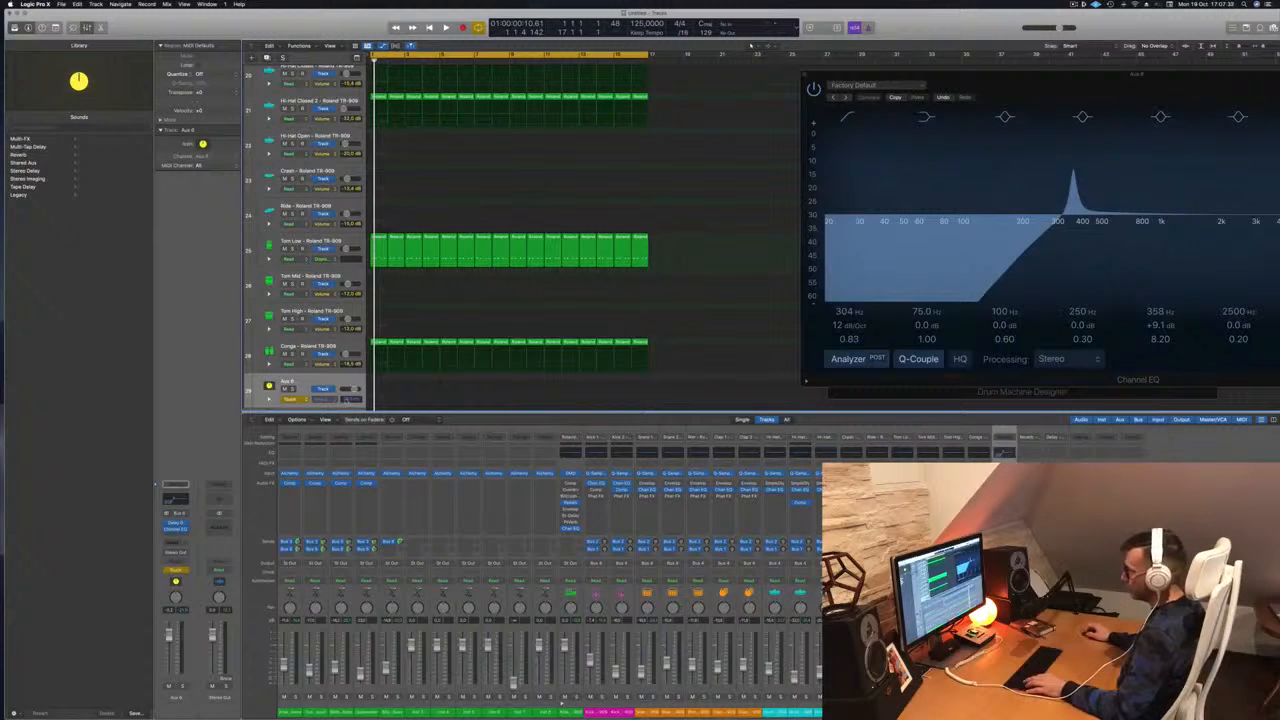
left_click(318, 400)
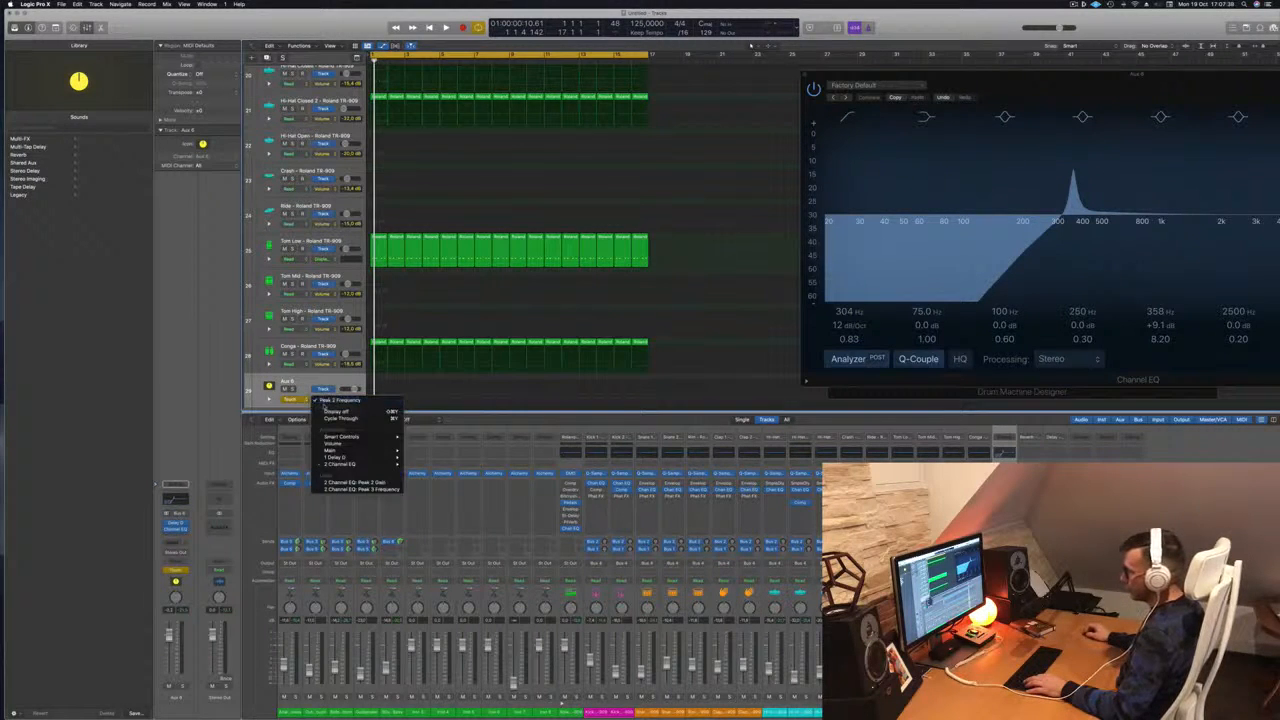
left_click(344, 443)
key("ctrl+super+BackSpace")
left_click(322, 399)
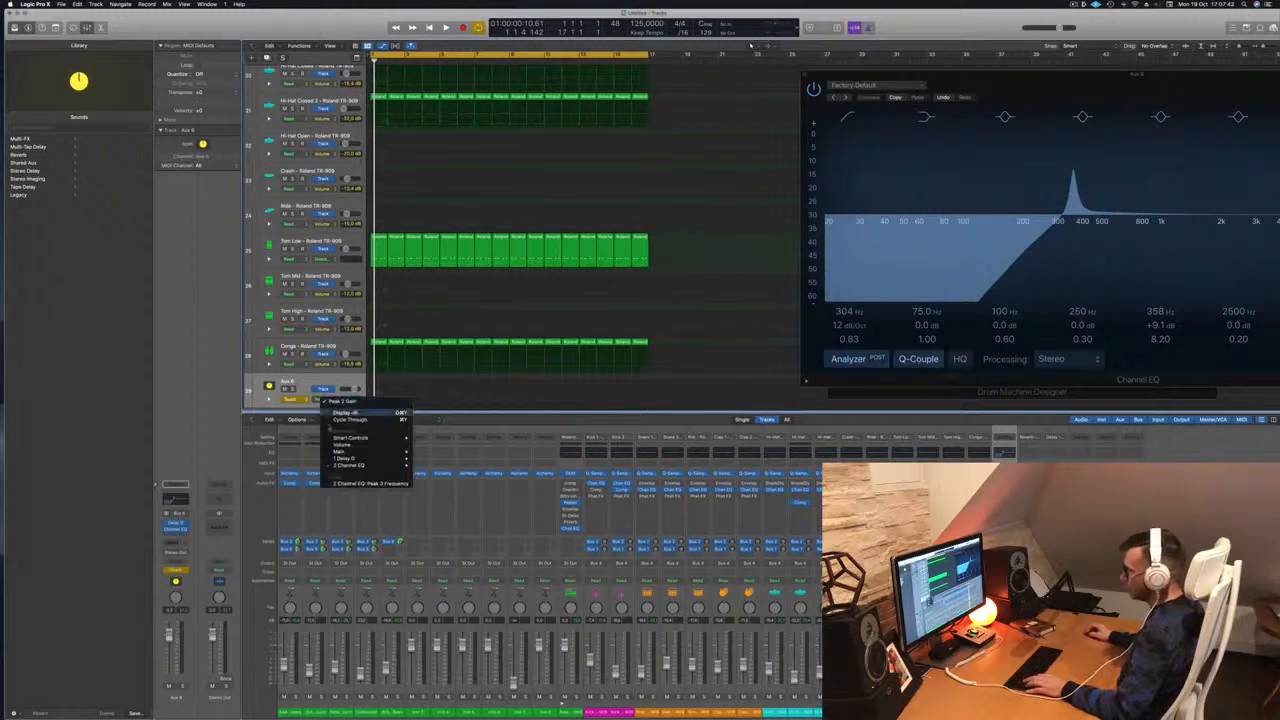
left_click(338, 483)
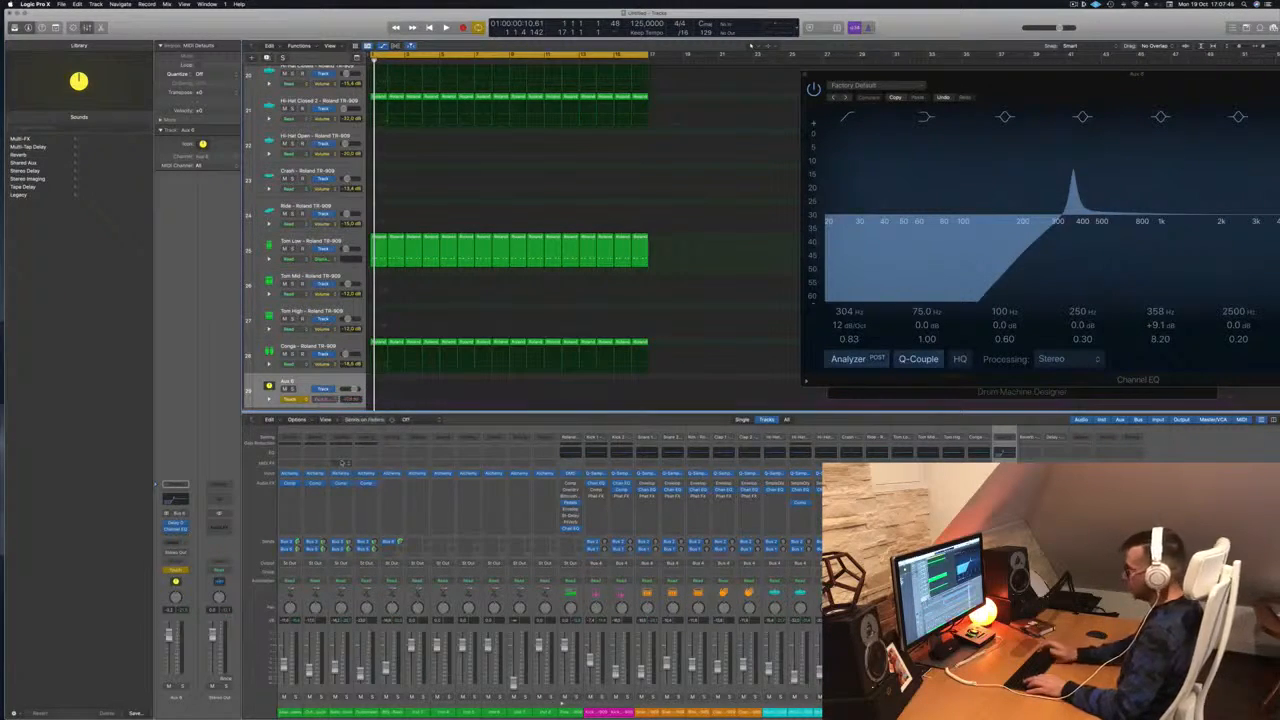
left_click_drag(1018, 93, 685, 122)
key("space")
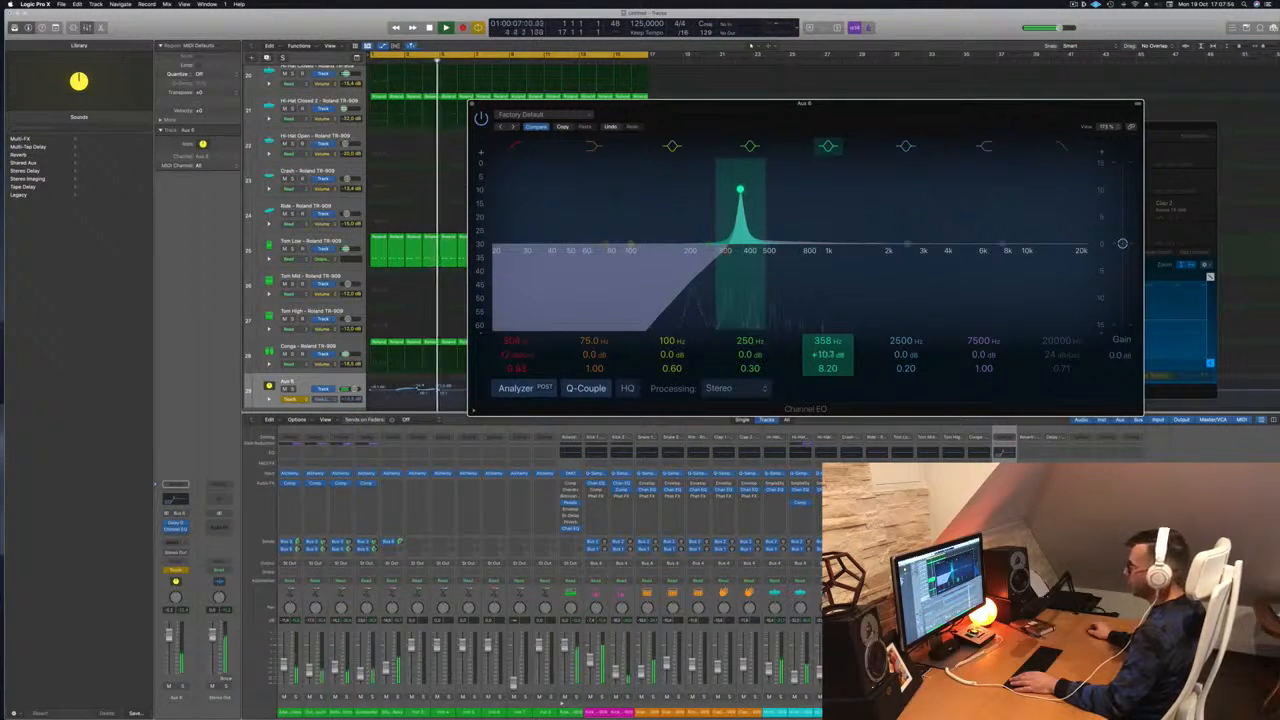
Move the automation point to the track start and boost the EQ peak to +13.7 dB
left_click_drag(738, 110, 1000, 119)
key("space")
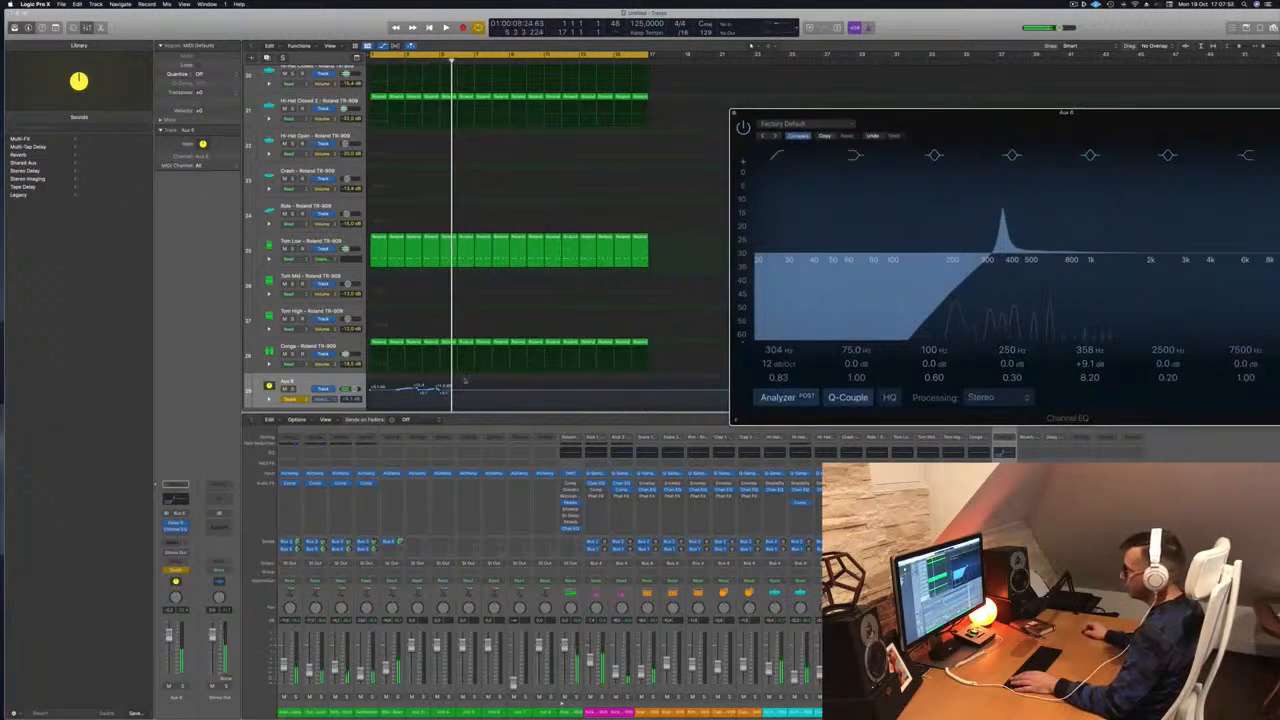
left_click_drag(443, 391, 373, 391)
left_click_drag(371, 390, 372, 384)
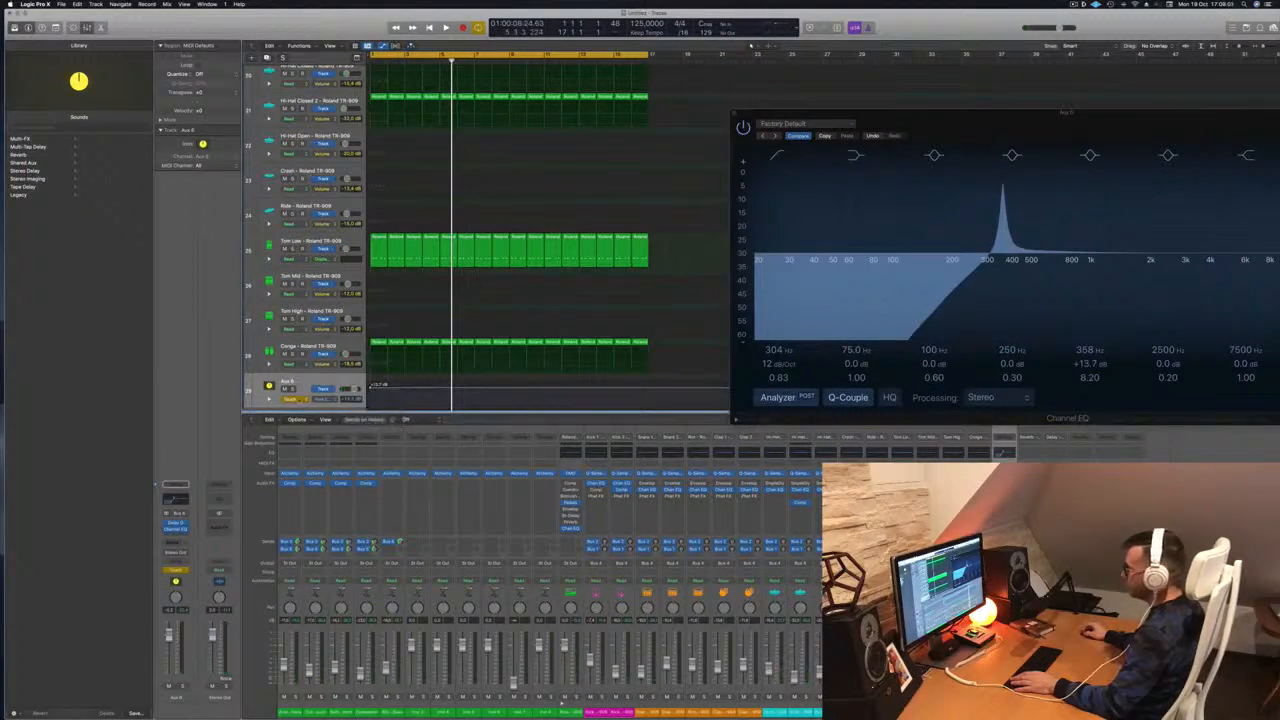
left_click_drag(1076, 126, 897, 148)
key("space")
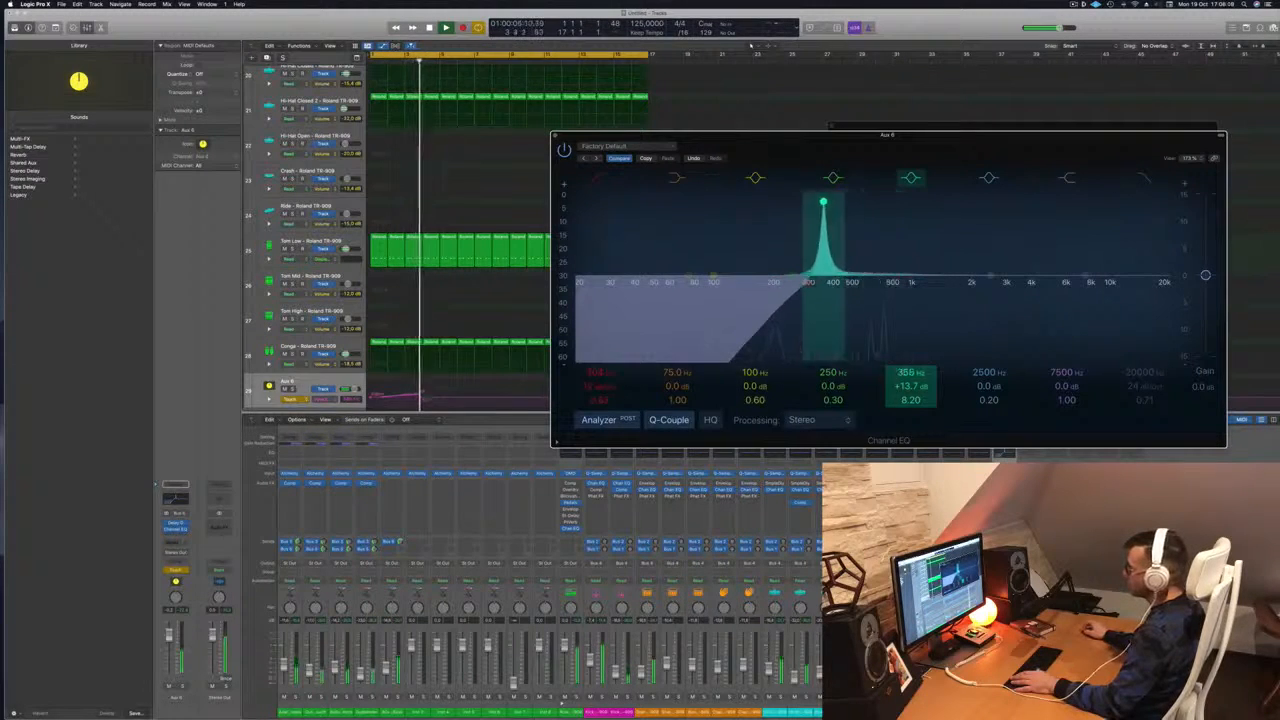
Close the Channel EQ and pull the frequency ramp's points back and lower
left_click(555, 135)
key("space")
left_click_drag(422, 396, 385, 389)
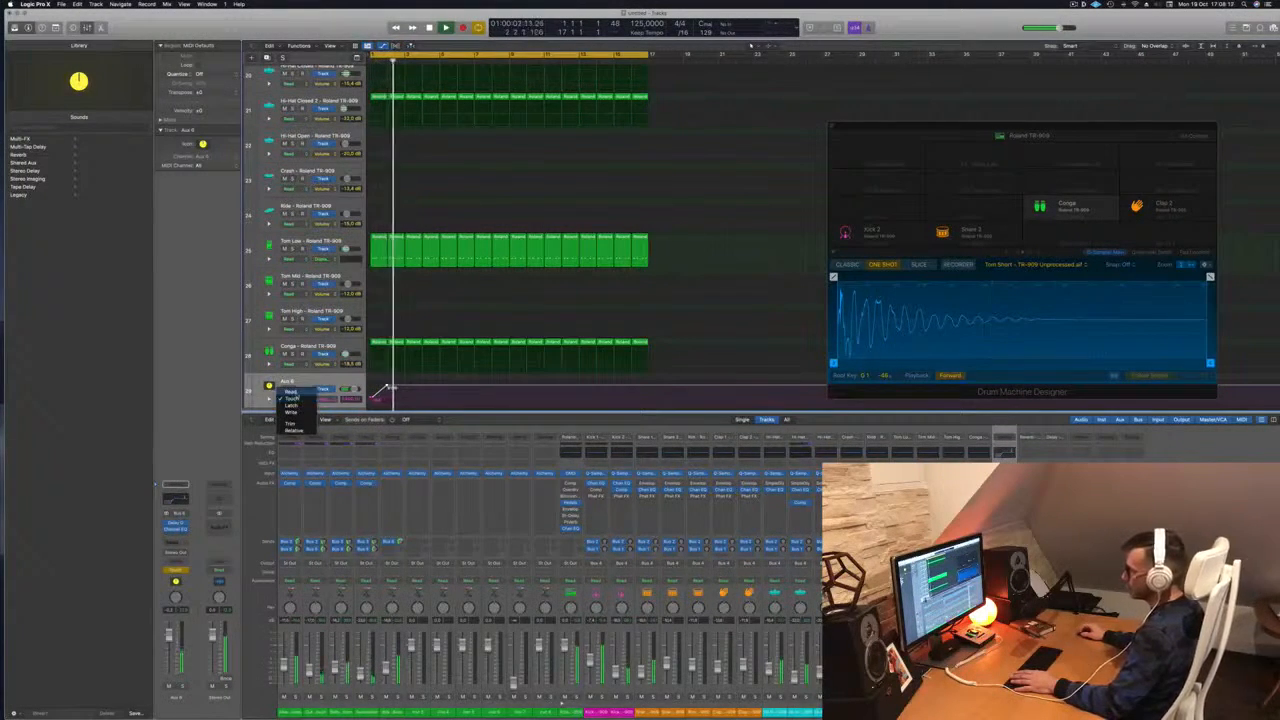
left_click_drag(387, 387, 404, 396)
key("space")
scroll(404, 390, "down", 2)
left_click_drag(404, 362, 404, 376)
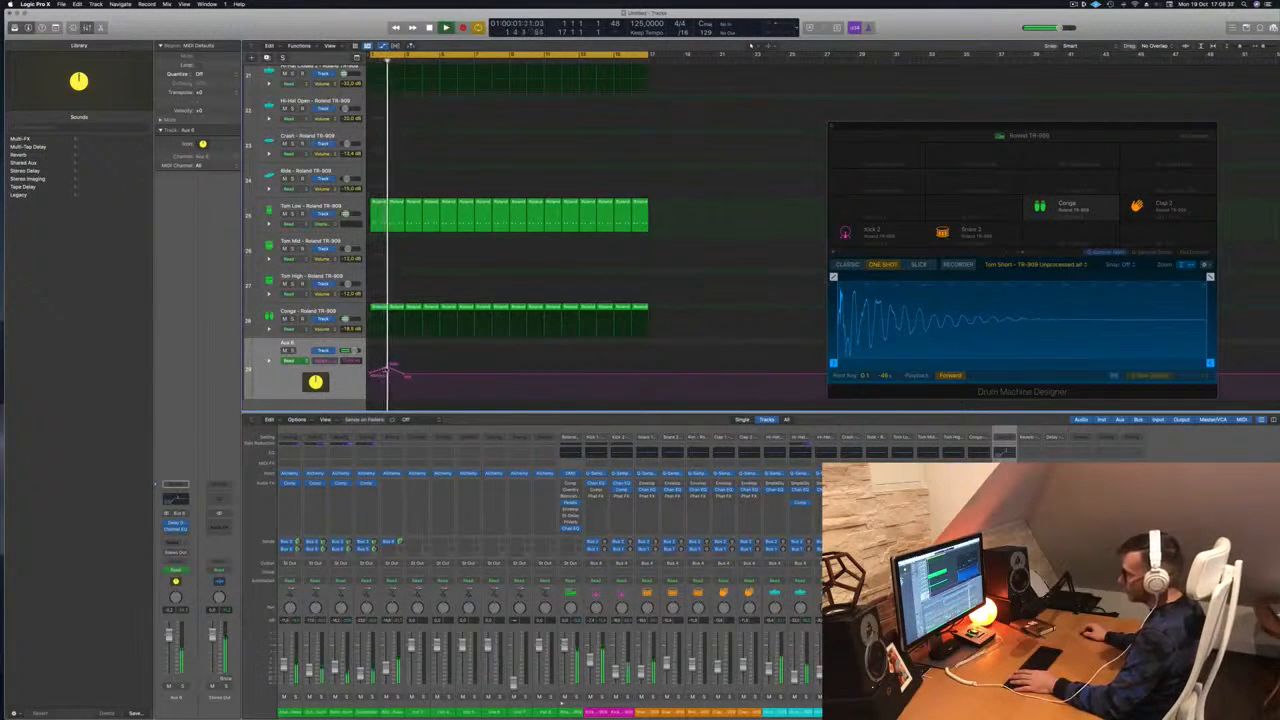
Raise and lower the Aux automation points after bar 3, replaying from the start
left_click_drag(413, 375, 423, 366)
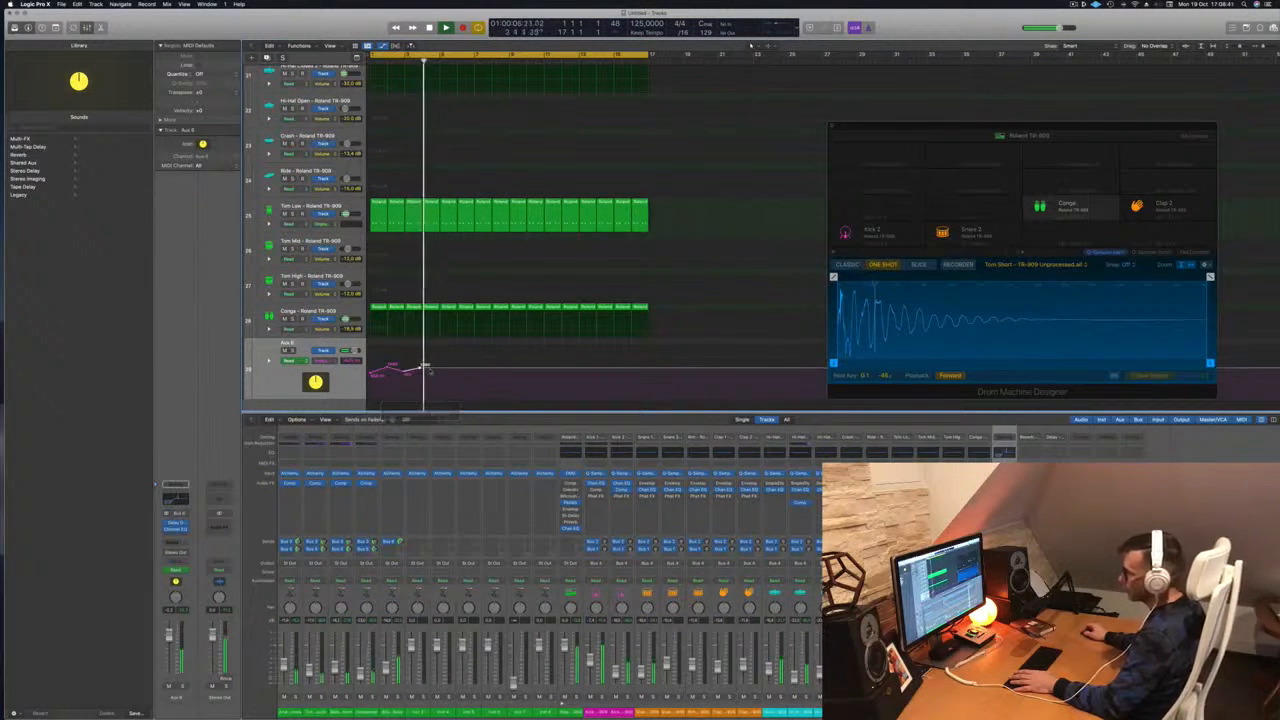
left_click(437, 371)
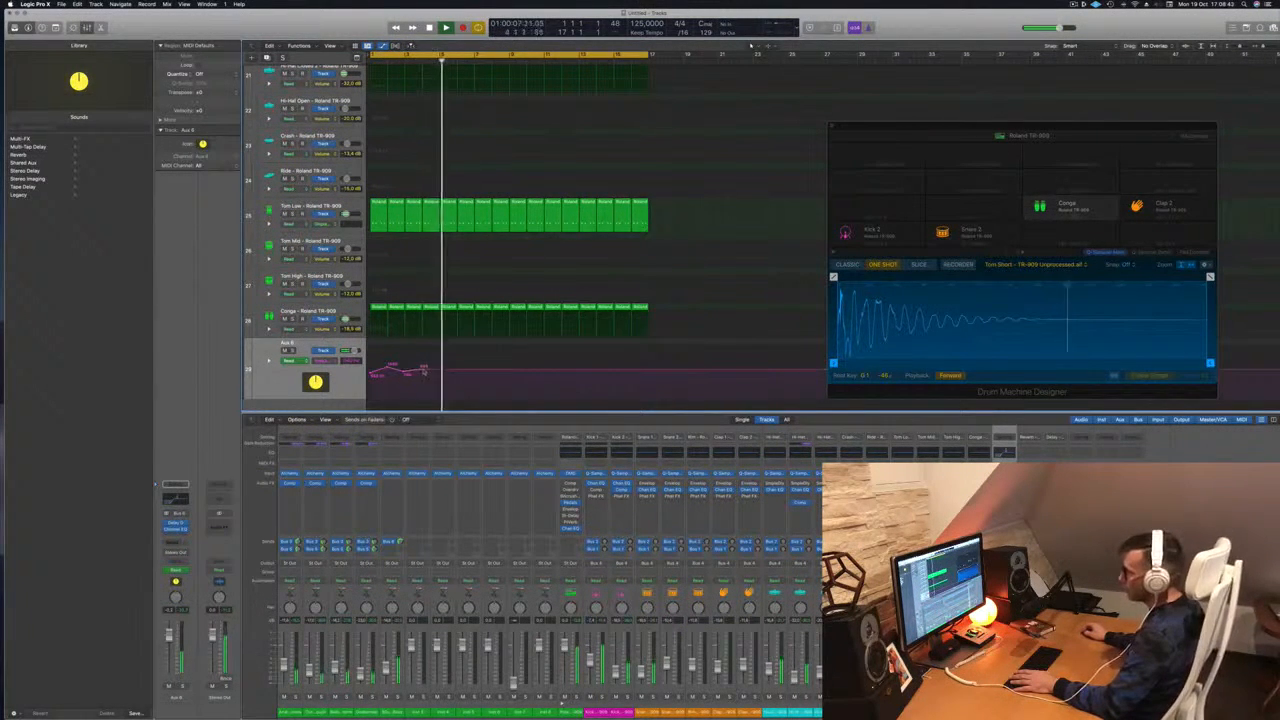
key("space")
key("Return")
key("space")
left_click_drag(437, 369, 437, 374)
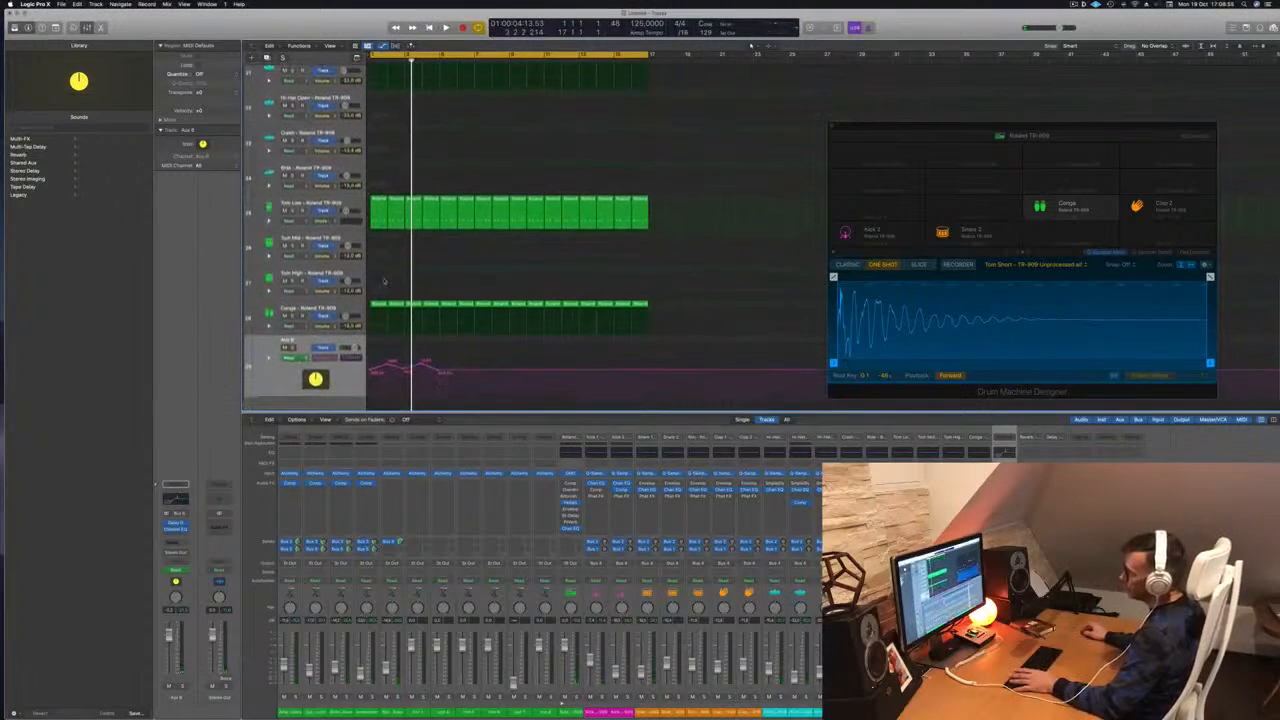
key("Return")
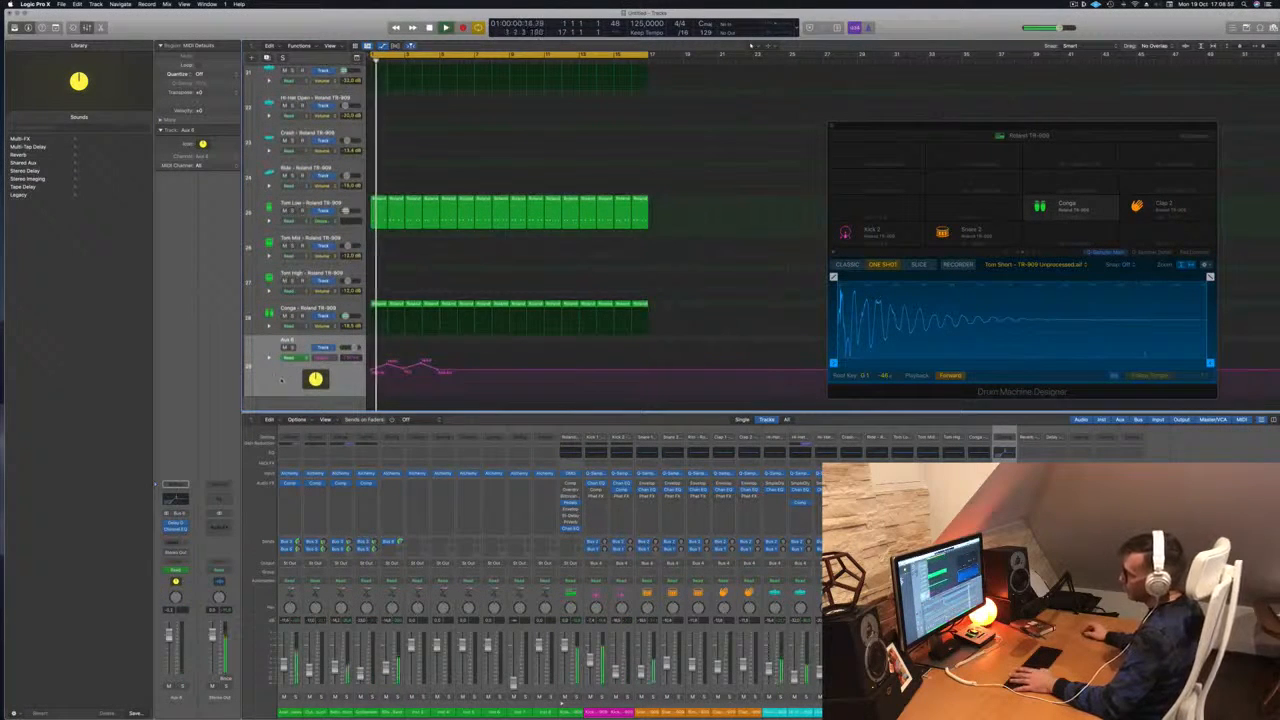
Drag the Aux track under 80s Synth Pop Bass, solo the bass, and select the Aux track
scroll(315, 378, "up", 6)
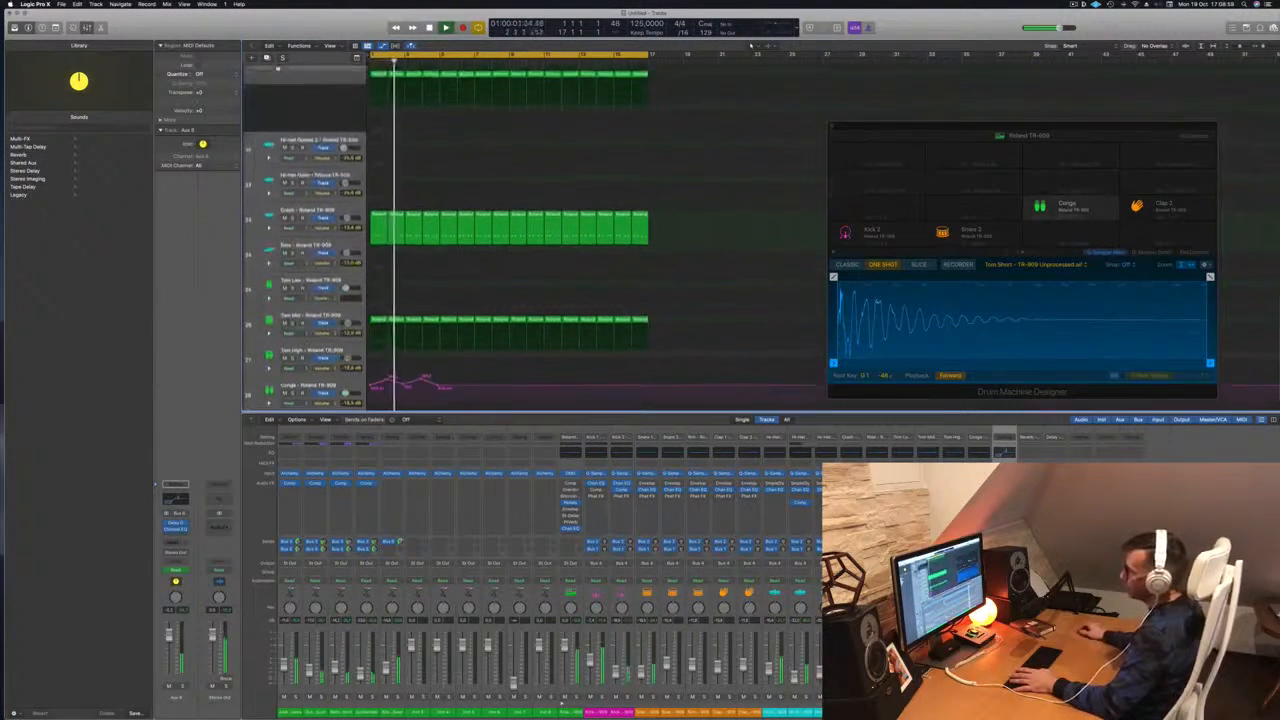
scroll(305, 240, "up", 6)
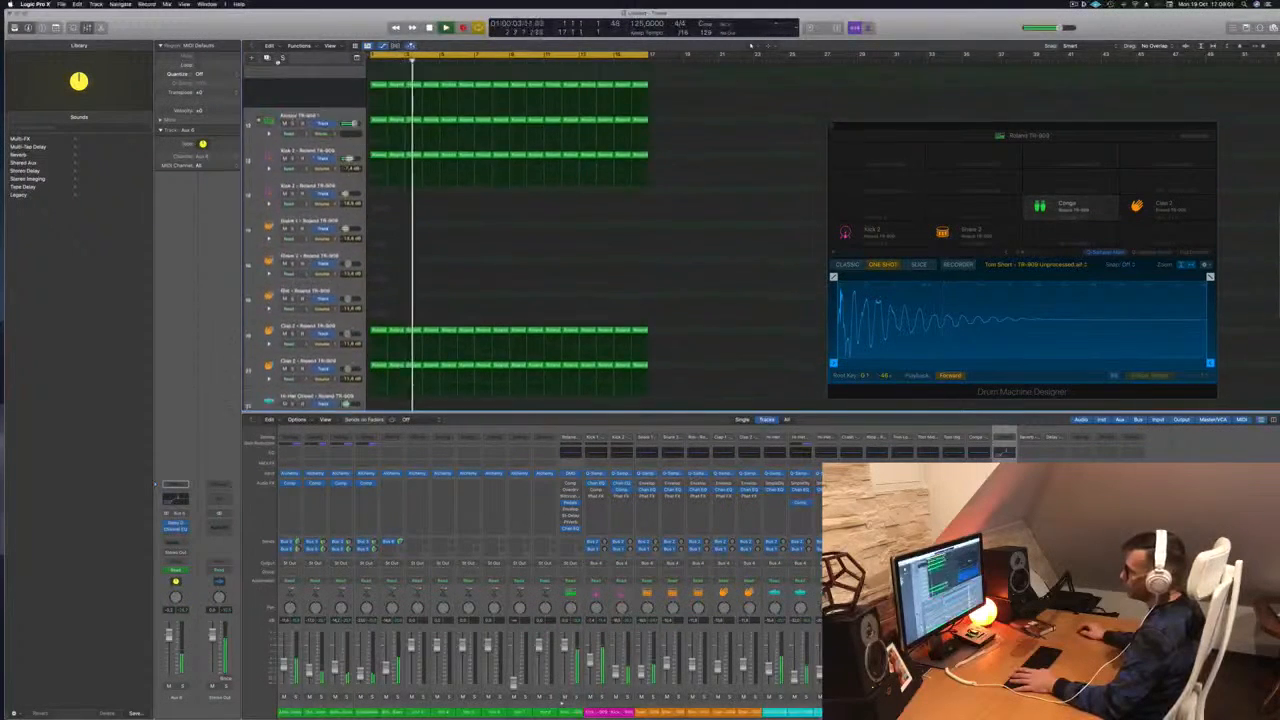
scroll(305, 240, "up", 6)
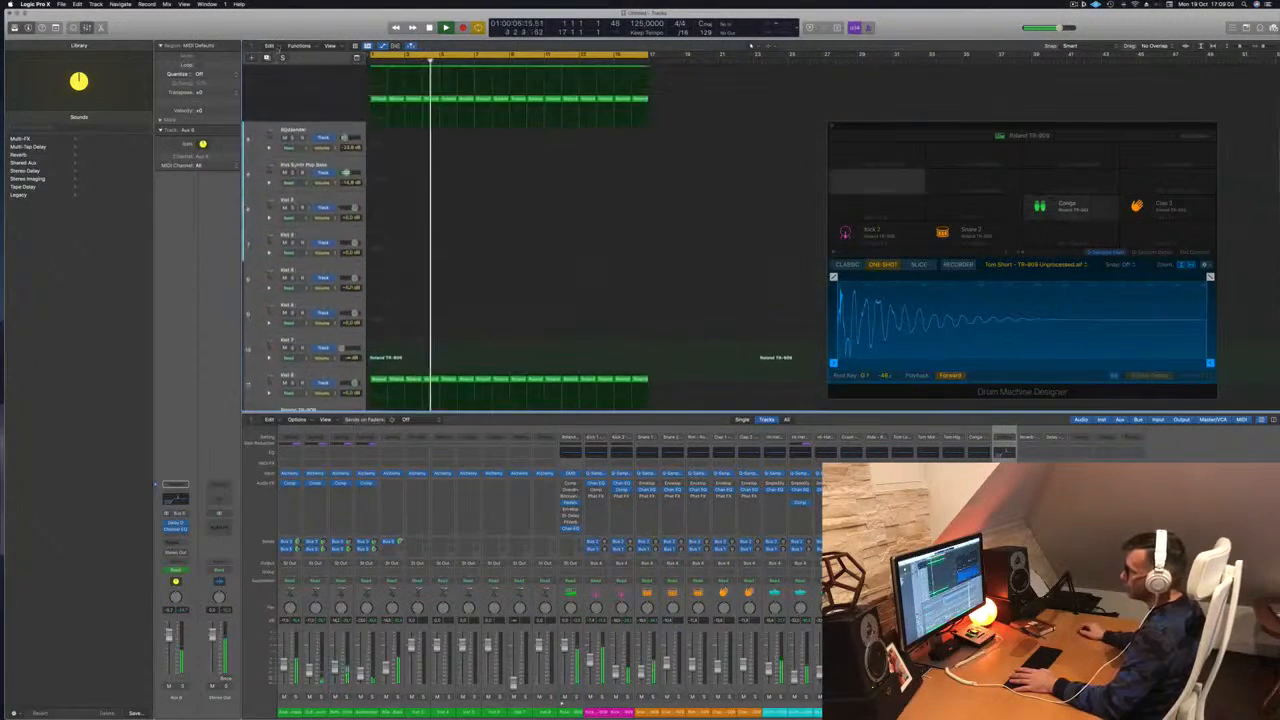
left_click_drag(254, 316, 258, 238)
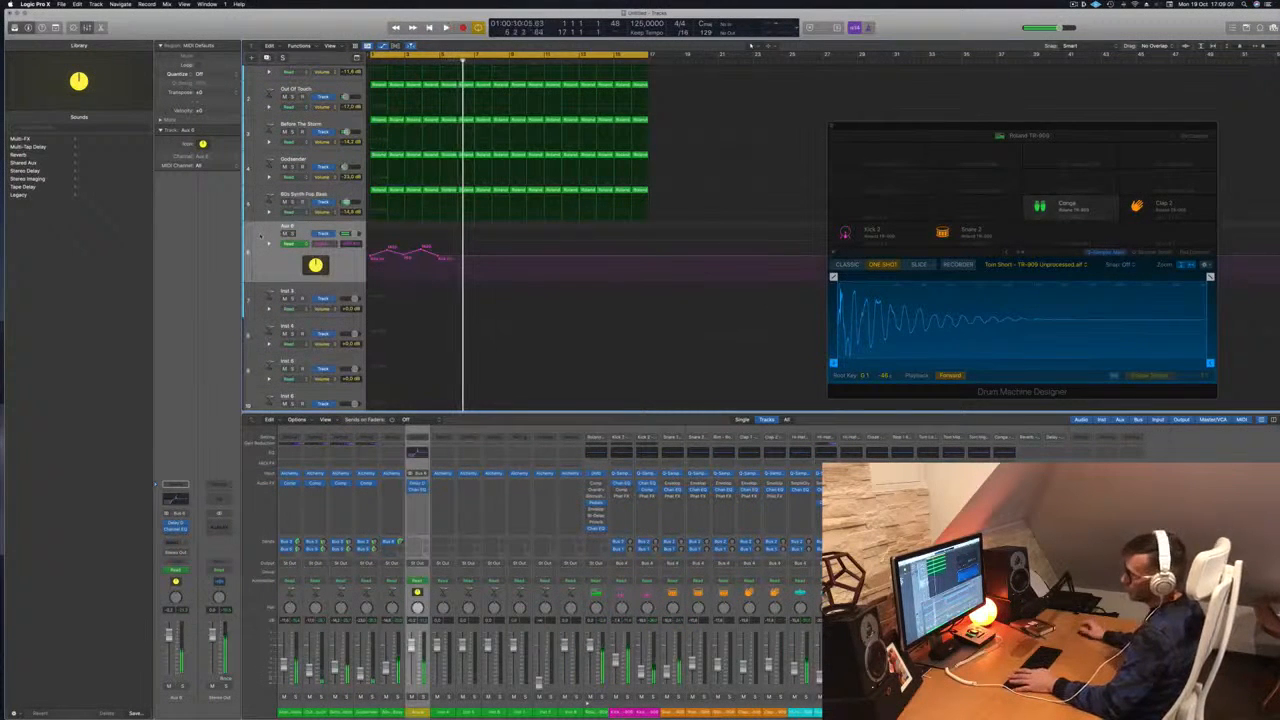
left_click(312, 194)
left_click(292, 202)
key("space")
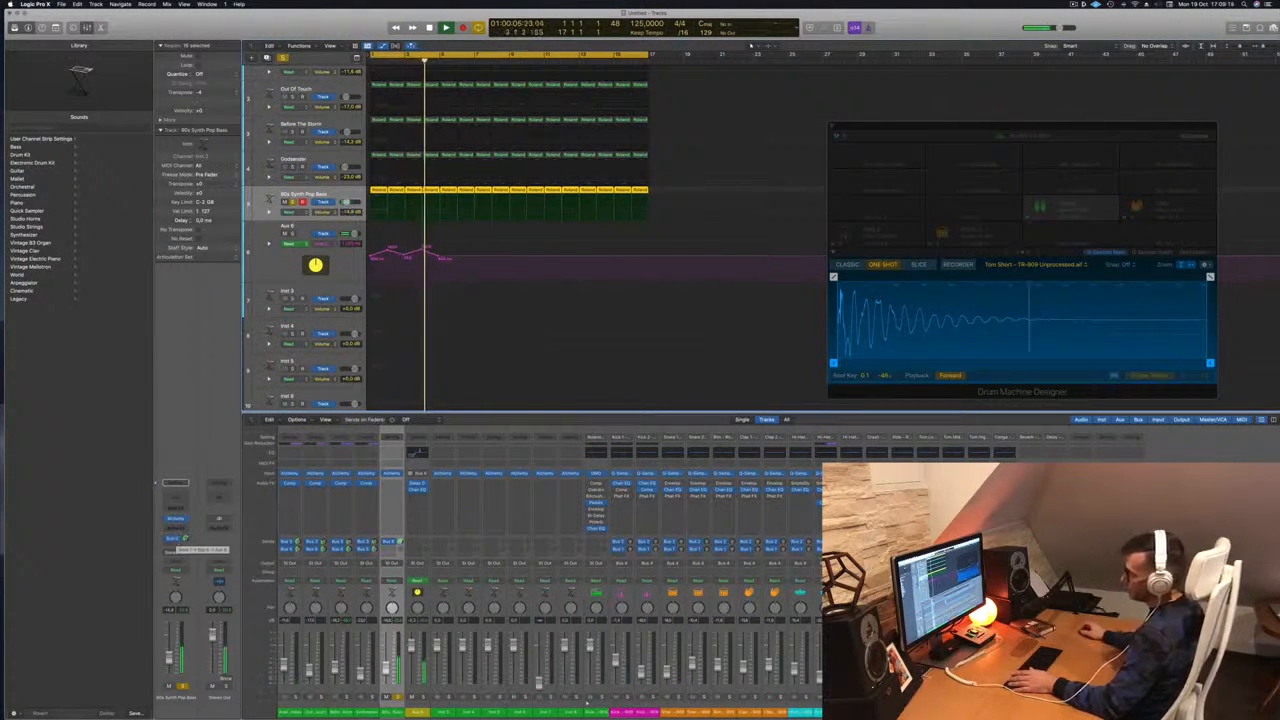
left_click(290, 255)
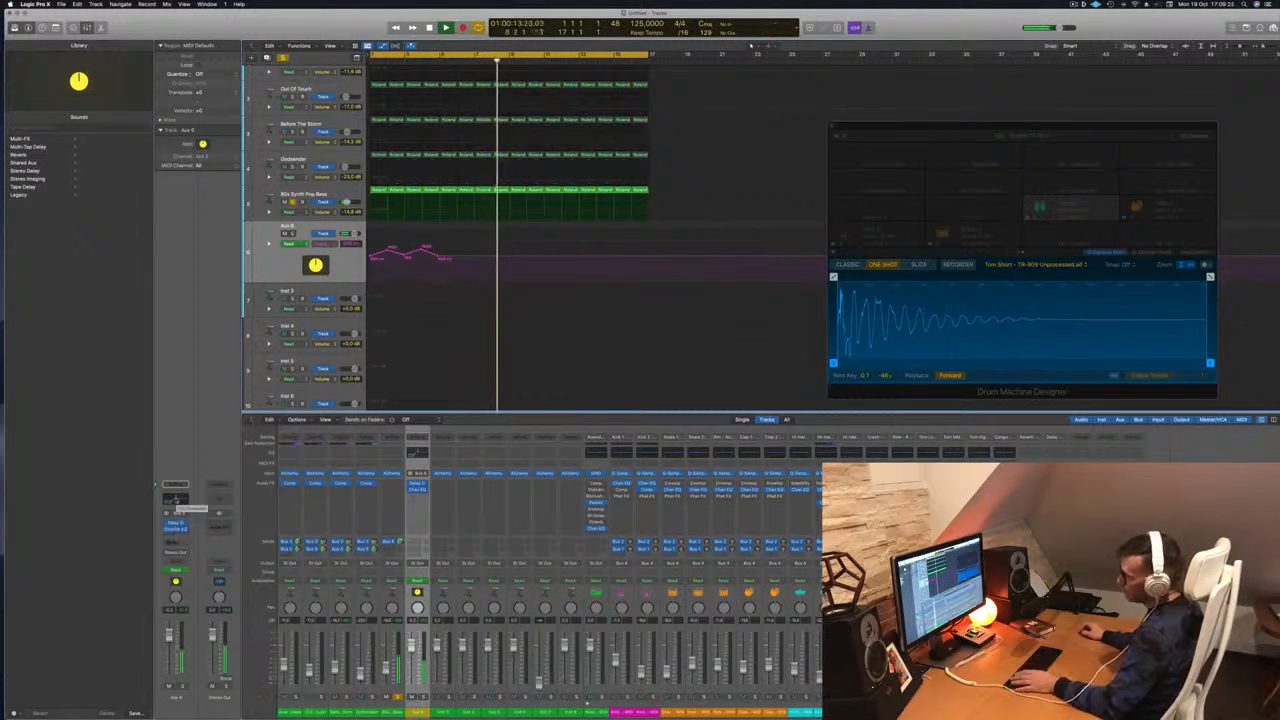
With the Aux Channel EQ open, raise the last automation point to about 1260 Hz, then close the EQ
left_click(176, 522)
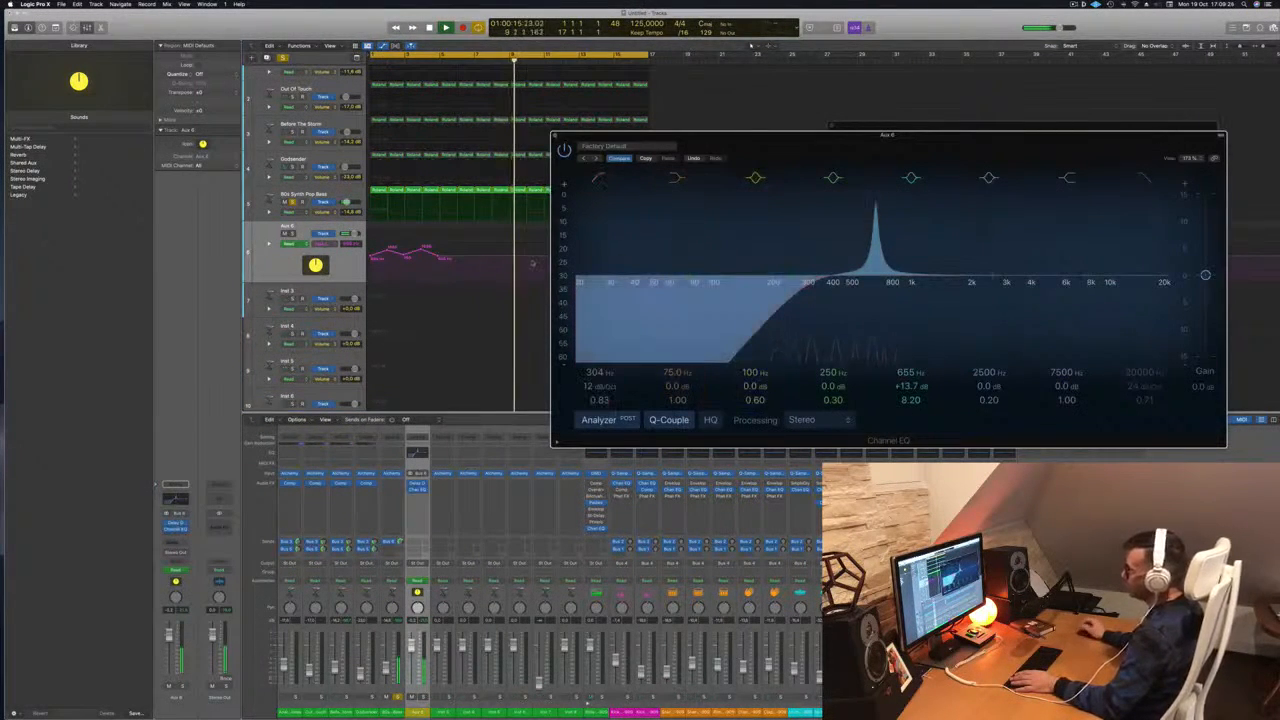
left_click_drag(442, 259, 437, 250)
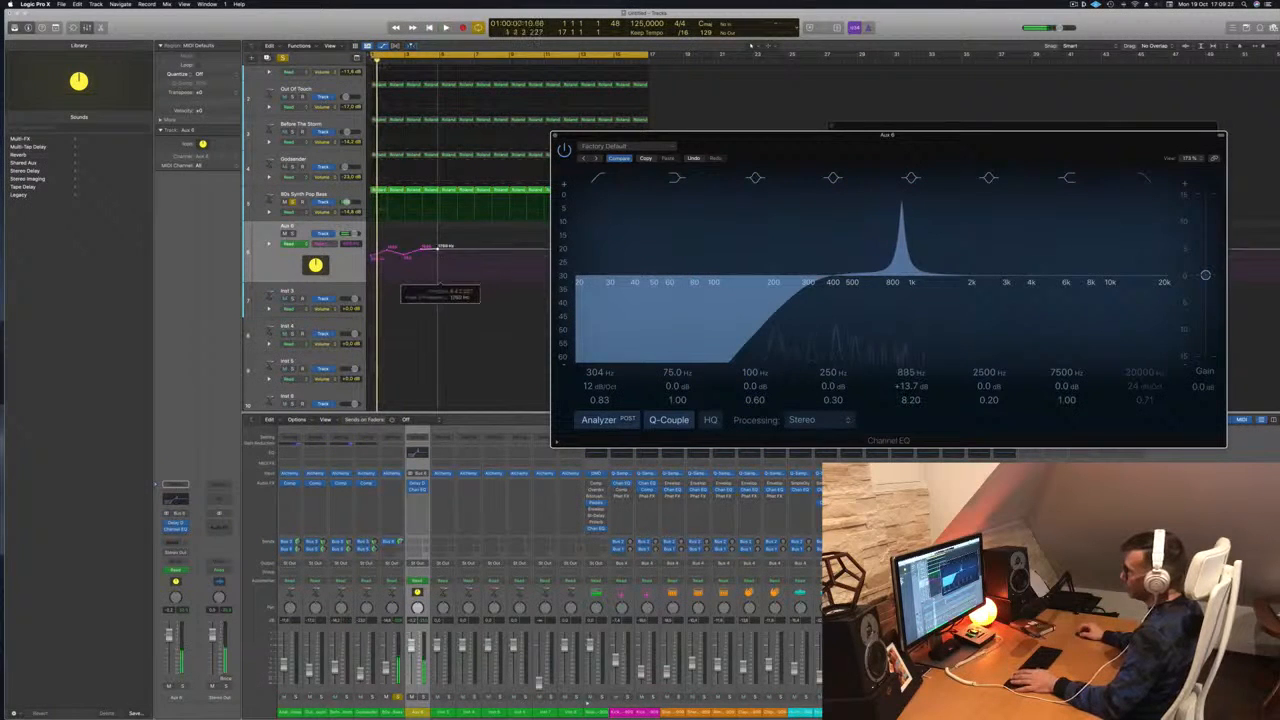
key("space")
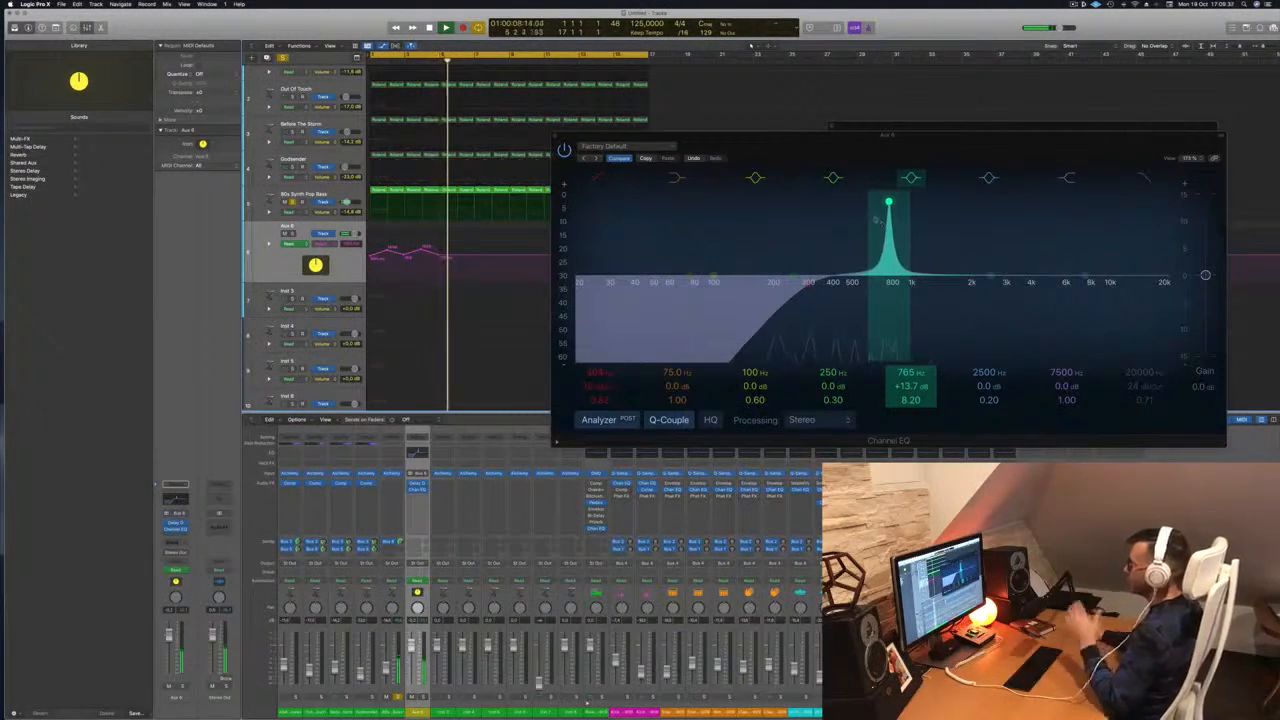
left_click_drag(555, 136, 580, 136)
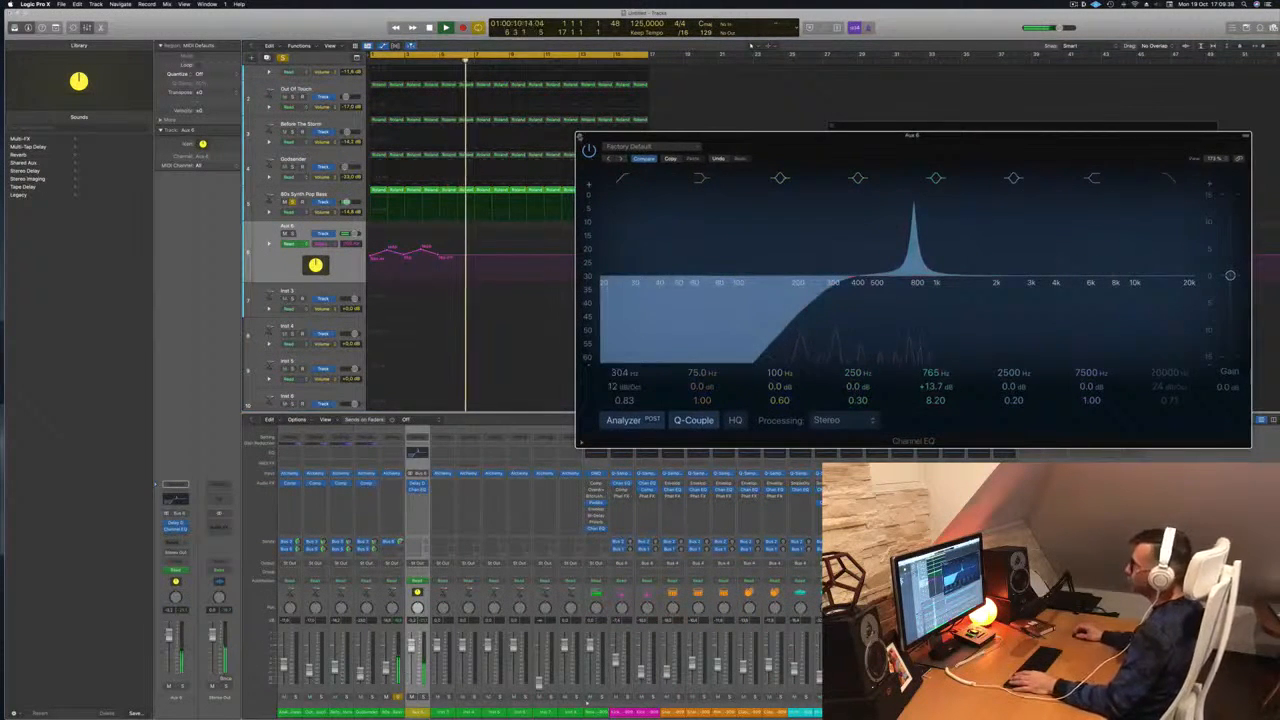
left_click(580, 136)
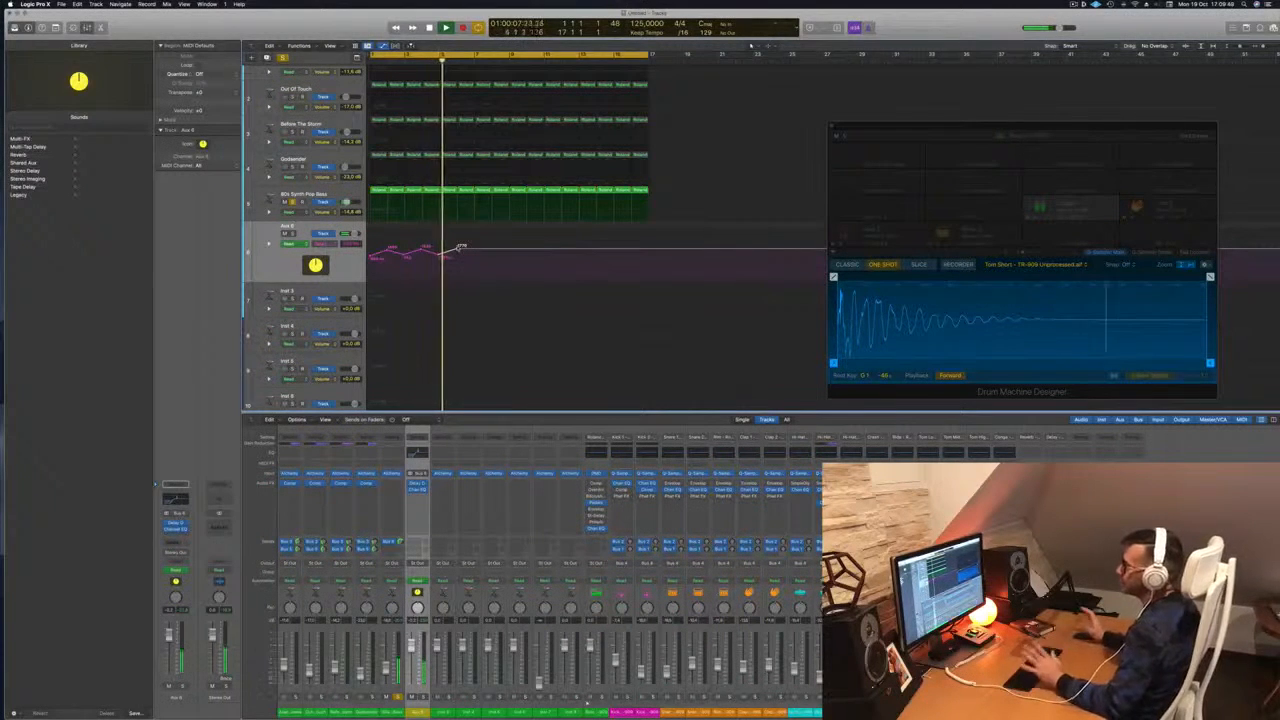
Shrink the track heights and add an automation point on the Aux 6 lane, replaying from bar 1
key("Return")
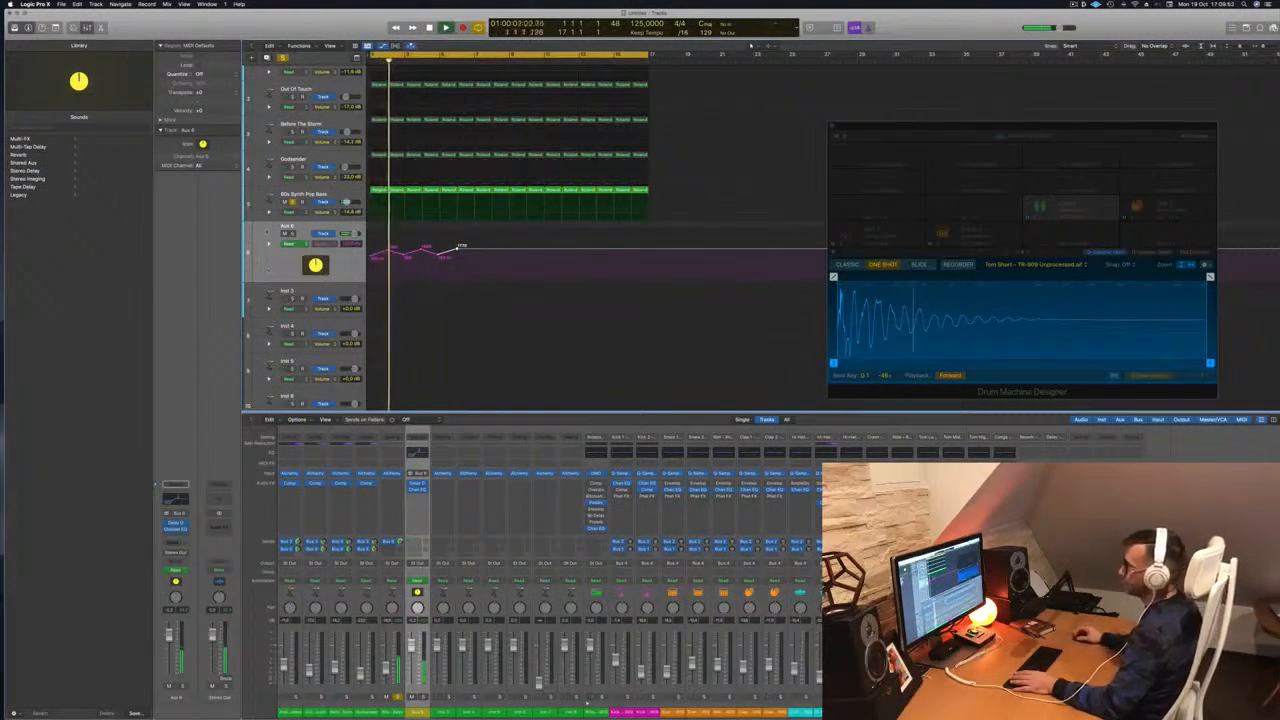
key("Return")
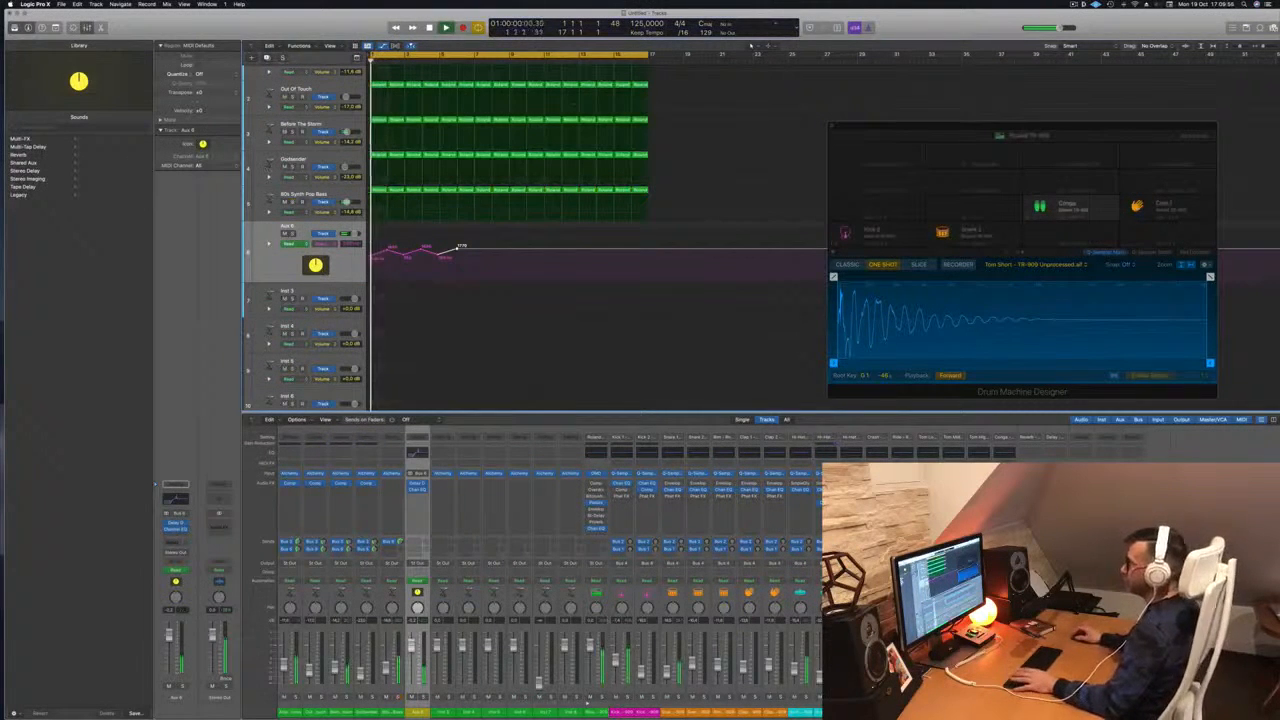
key("super+Up")
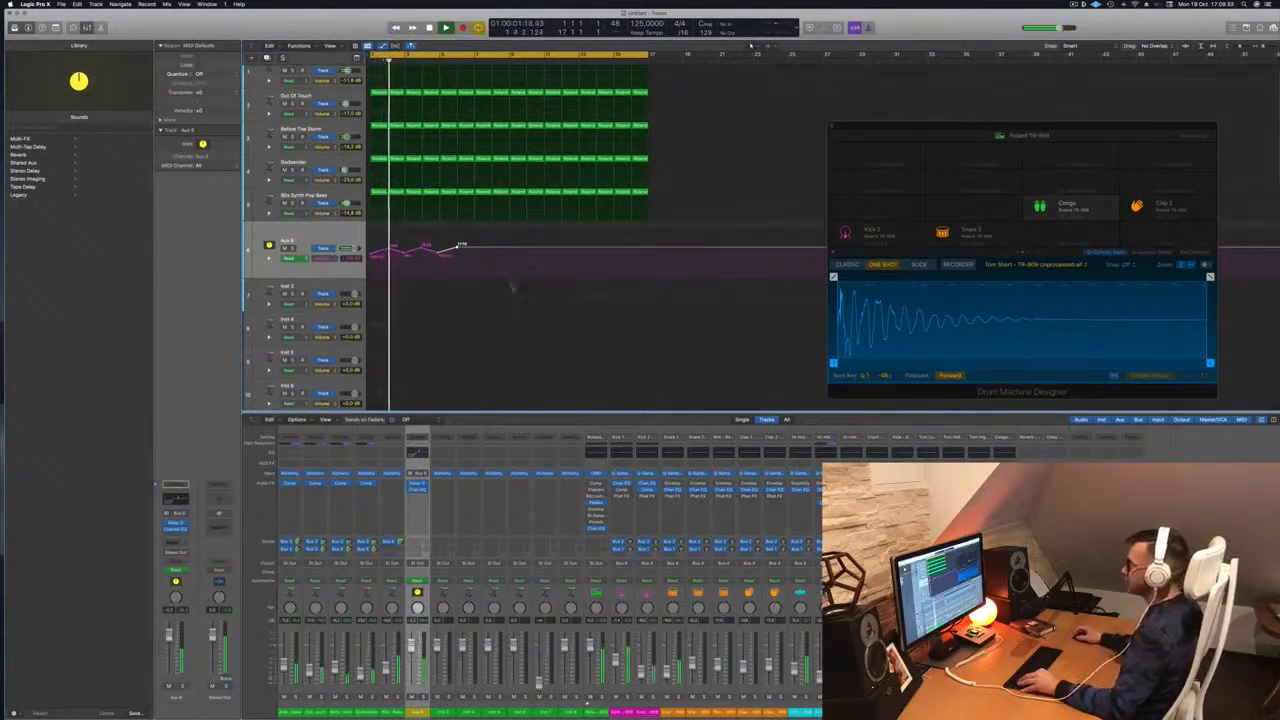
key("super+Up")
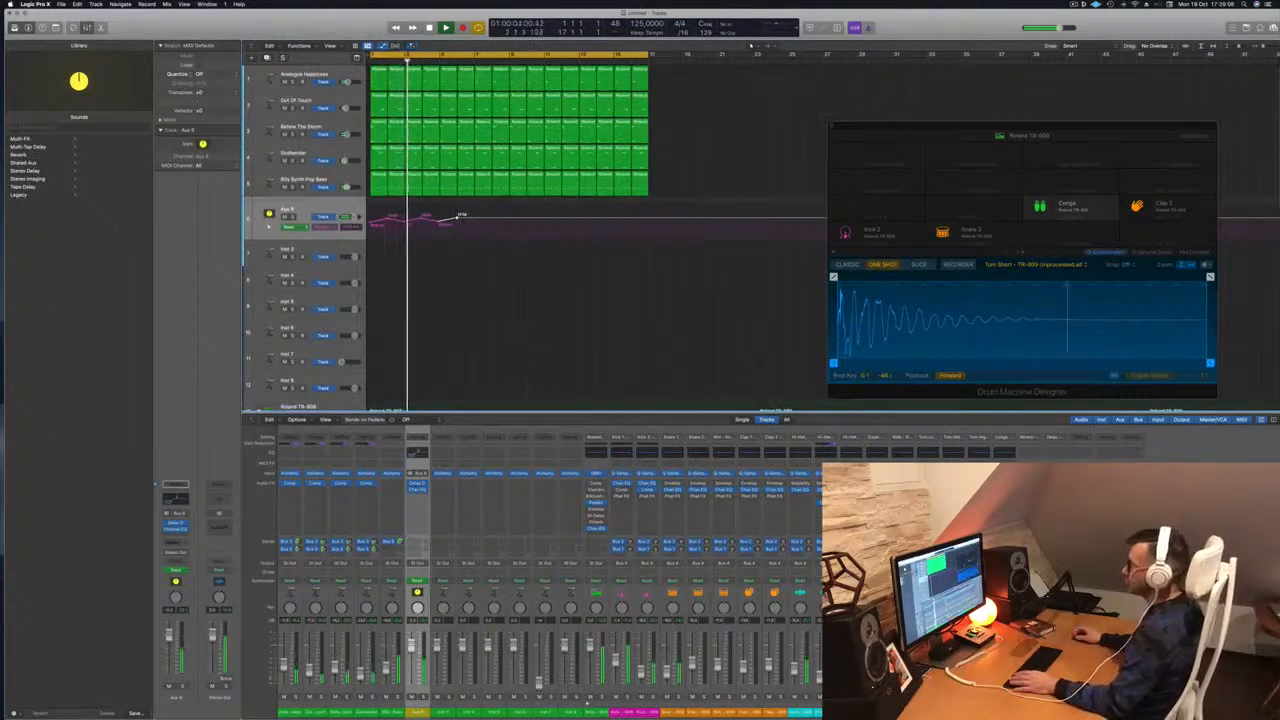
left_click_drag(474, 217, 491, 218)
key("Return")
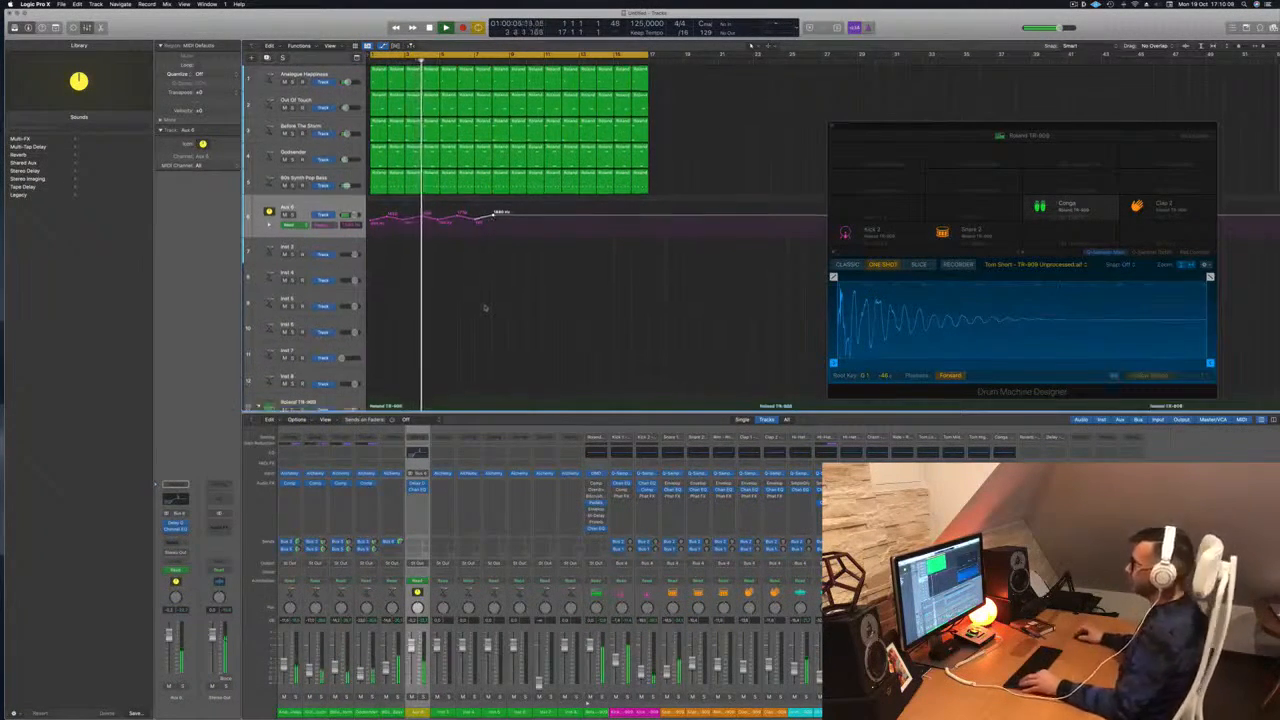
scroll(471, 314, "down", 6)
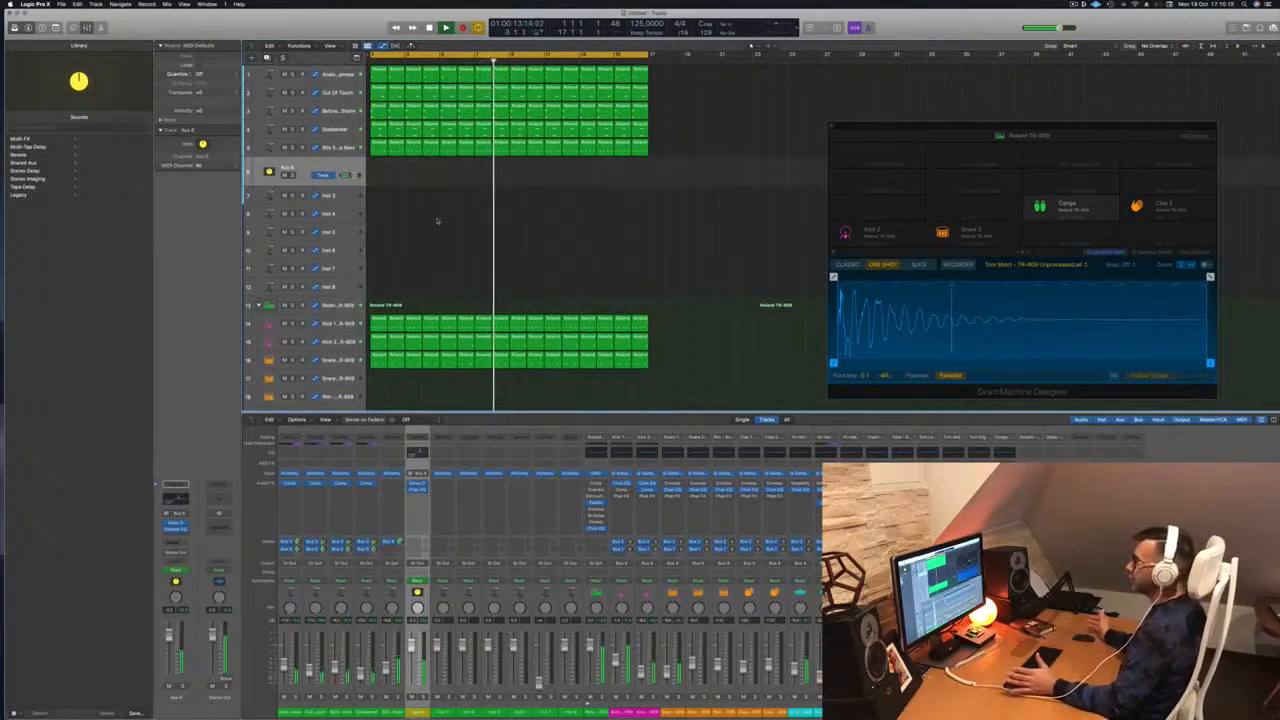
Copy the Godsender region onto Inst 3 and select its two notes in the Piano Roll
key("space")
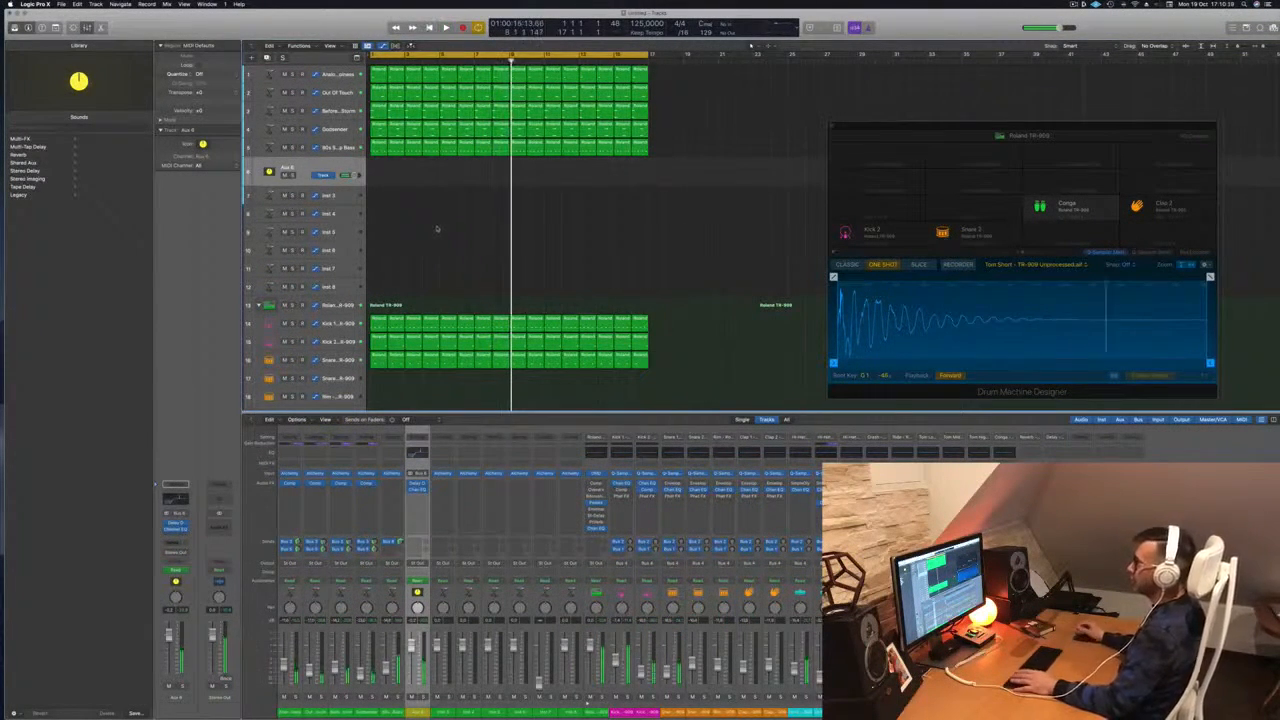
left_click_drag(379, 127, 380, 196)
key("space")
left_click(335, 195)
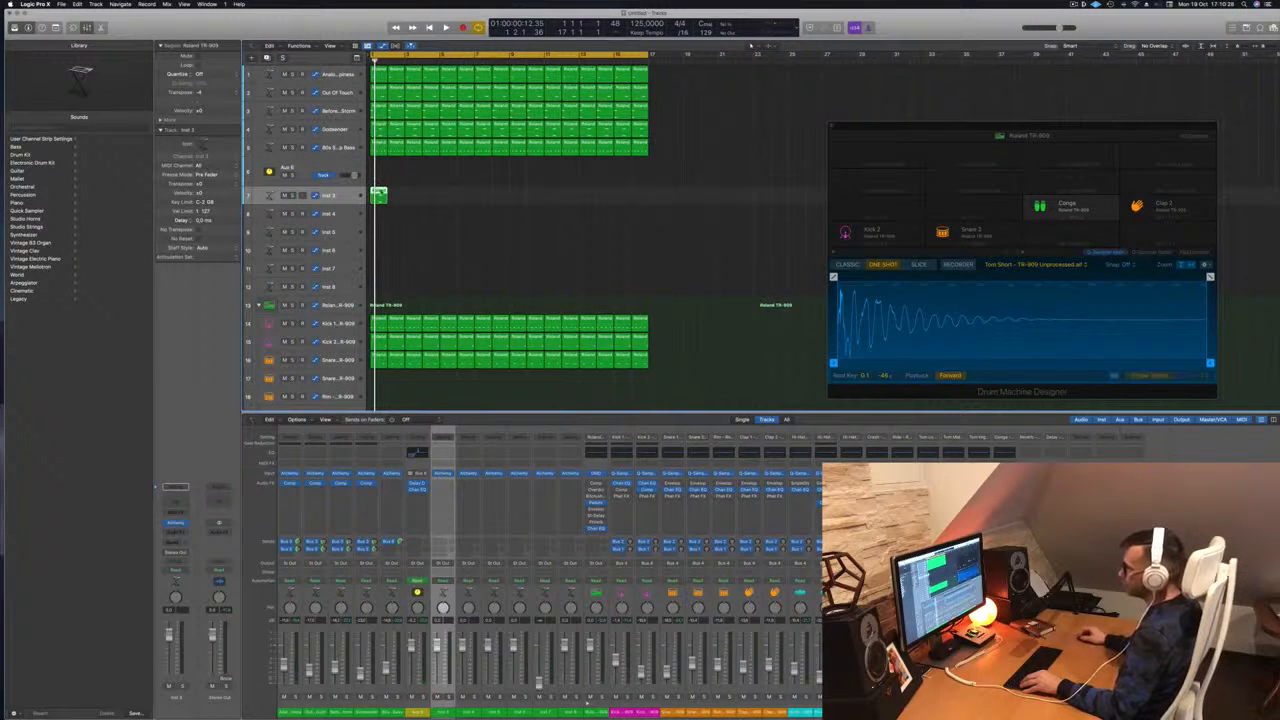
double_click(381, 191)
left_click_drag(569, 606, 701, 673)
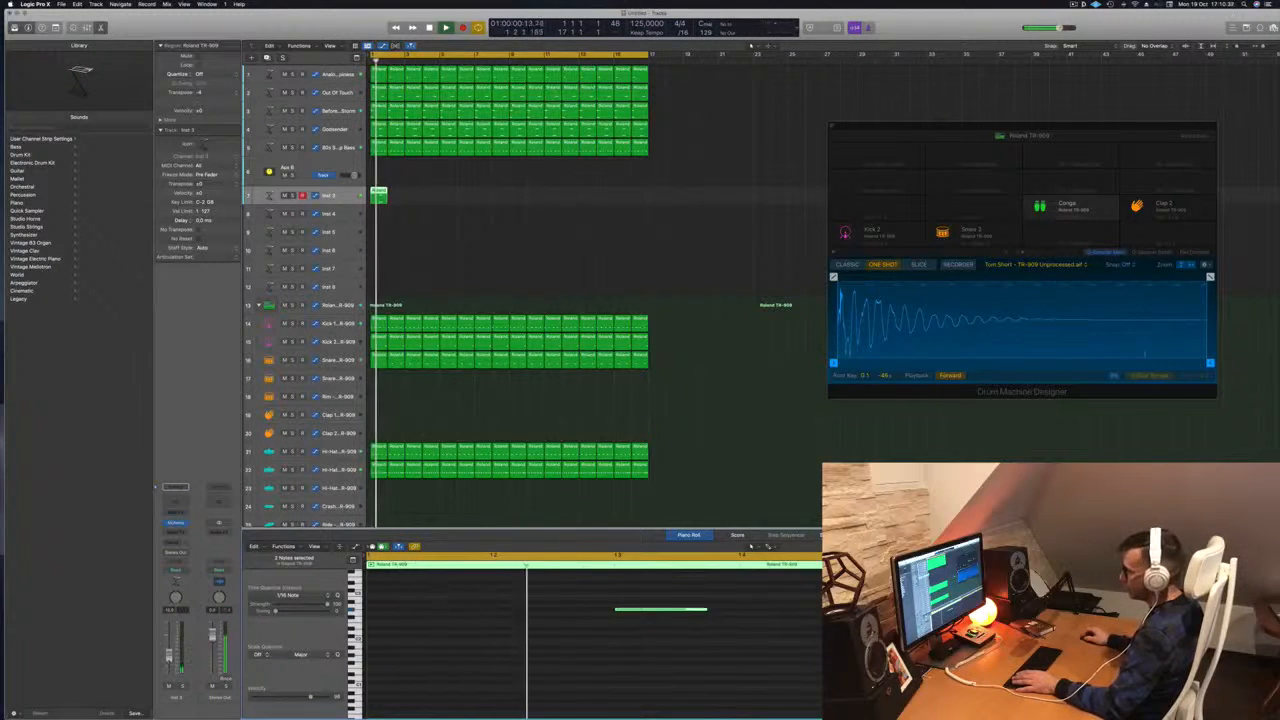
Extend both notes leftward so they start at the beginning of the region
scroll(550, 678, "up", 1)
scroll(552, 677, "up", 1)
scroll(556, 677, "left", 2)
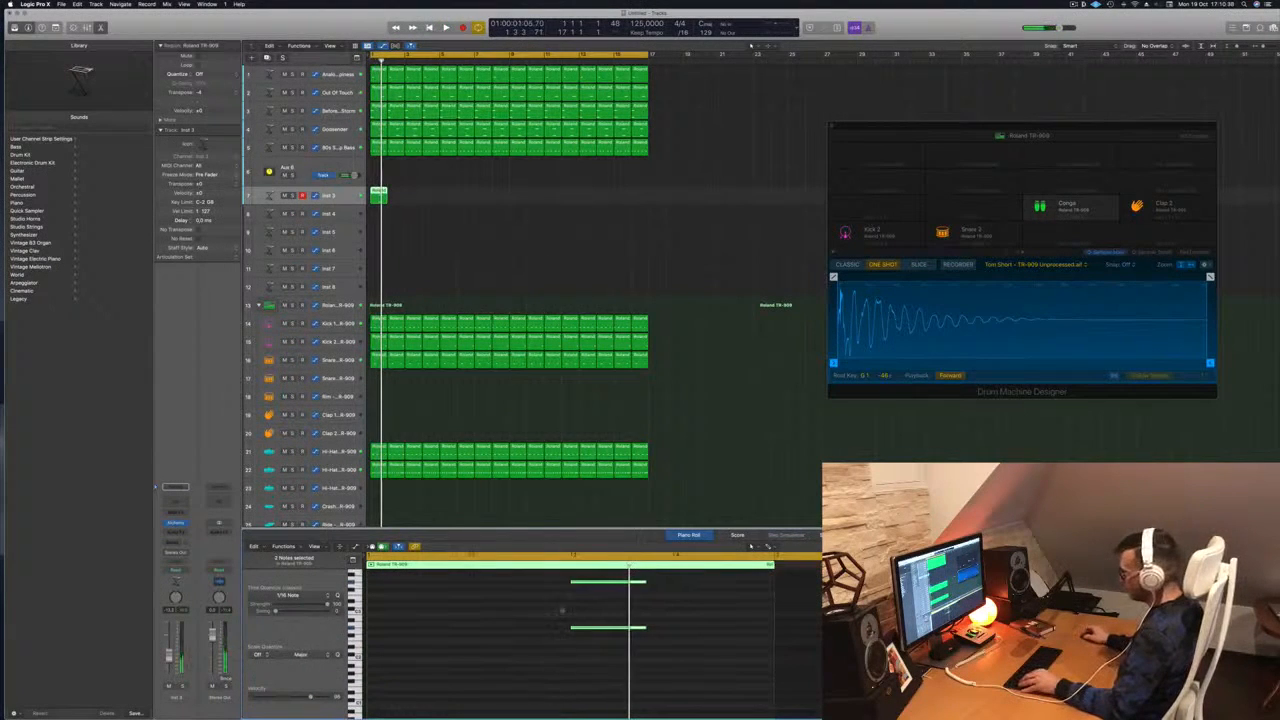
left_click_drag(569, 581, 387, 588)
key("super+z")
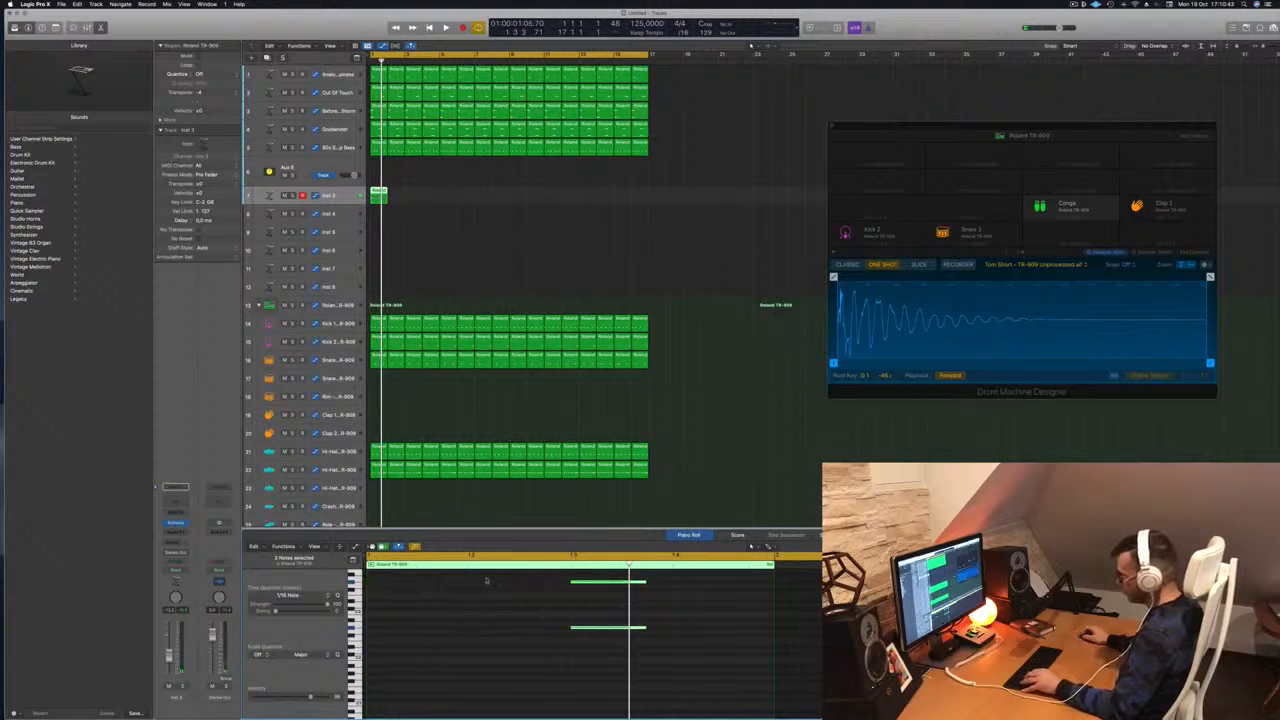
left_click_drag(571, 581, 360, 592)
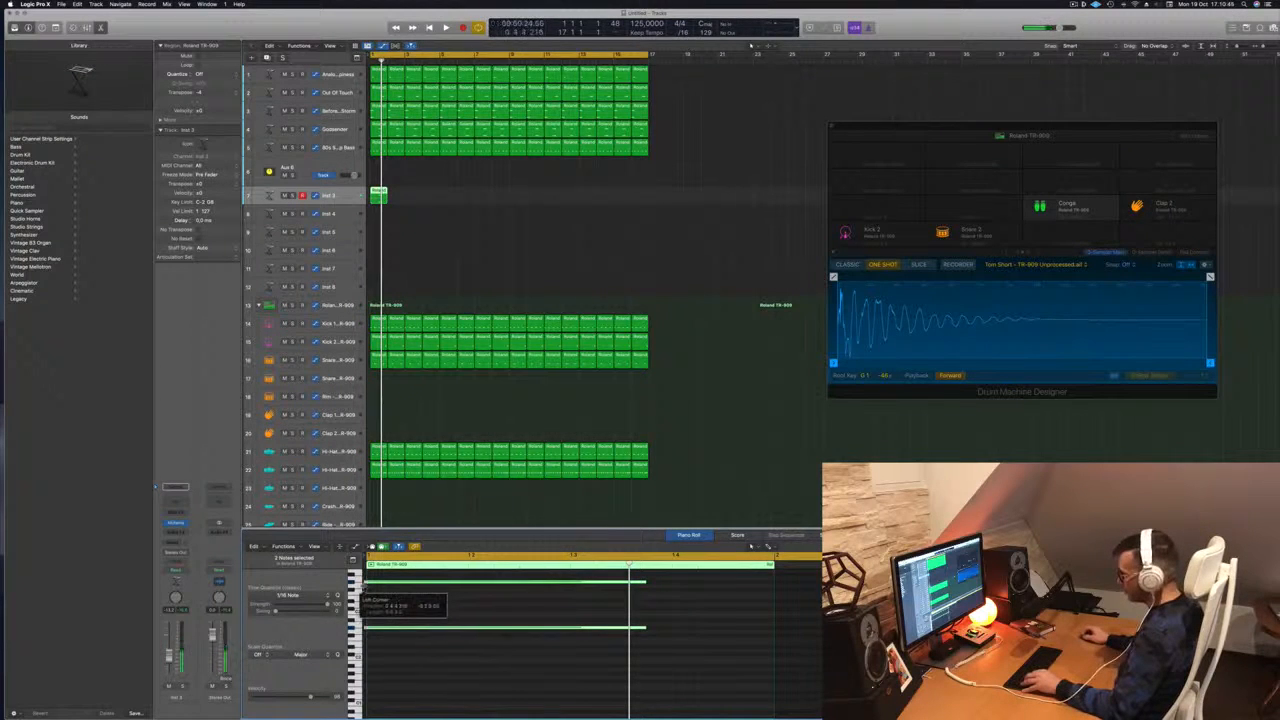
left_click_drag(669, 577, 755, 630)
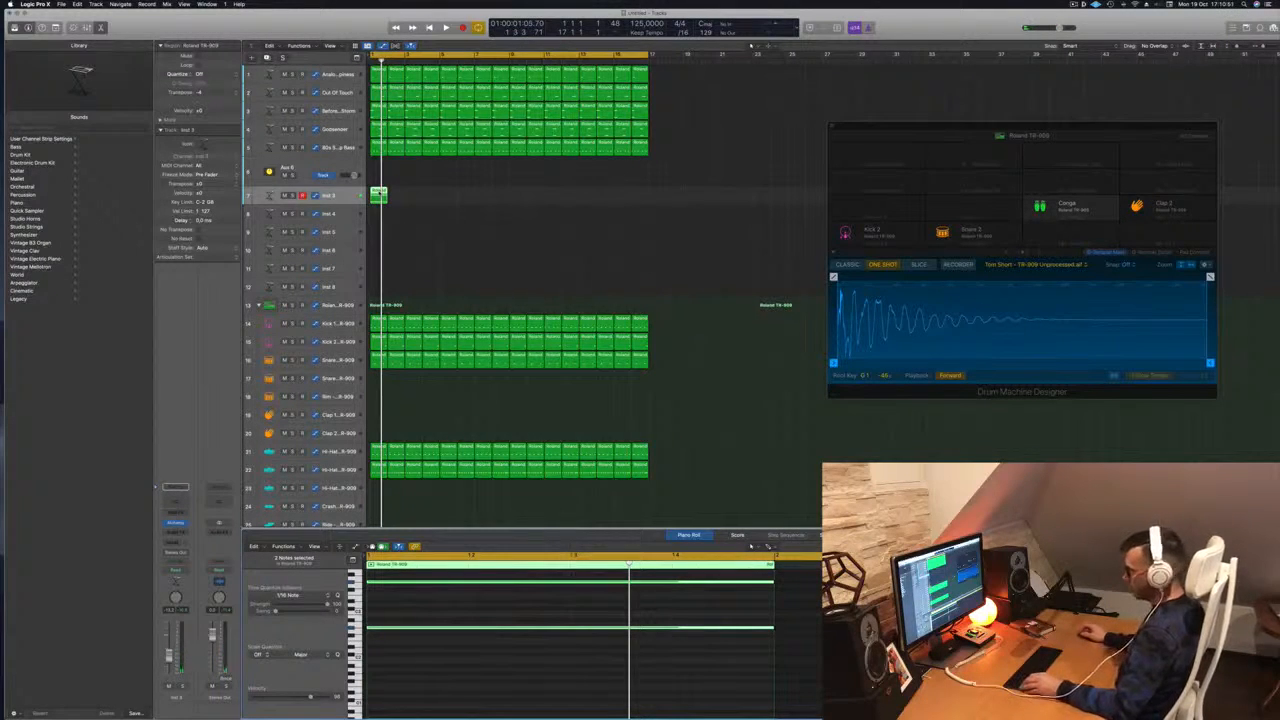
Repeat the short Inst 3 region along the track up to bar 17
left_click_drag(380, 195, 518, 199)
left_click(379, 196, "shift")
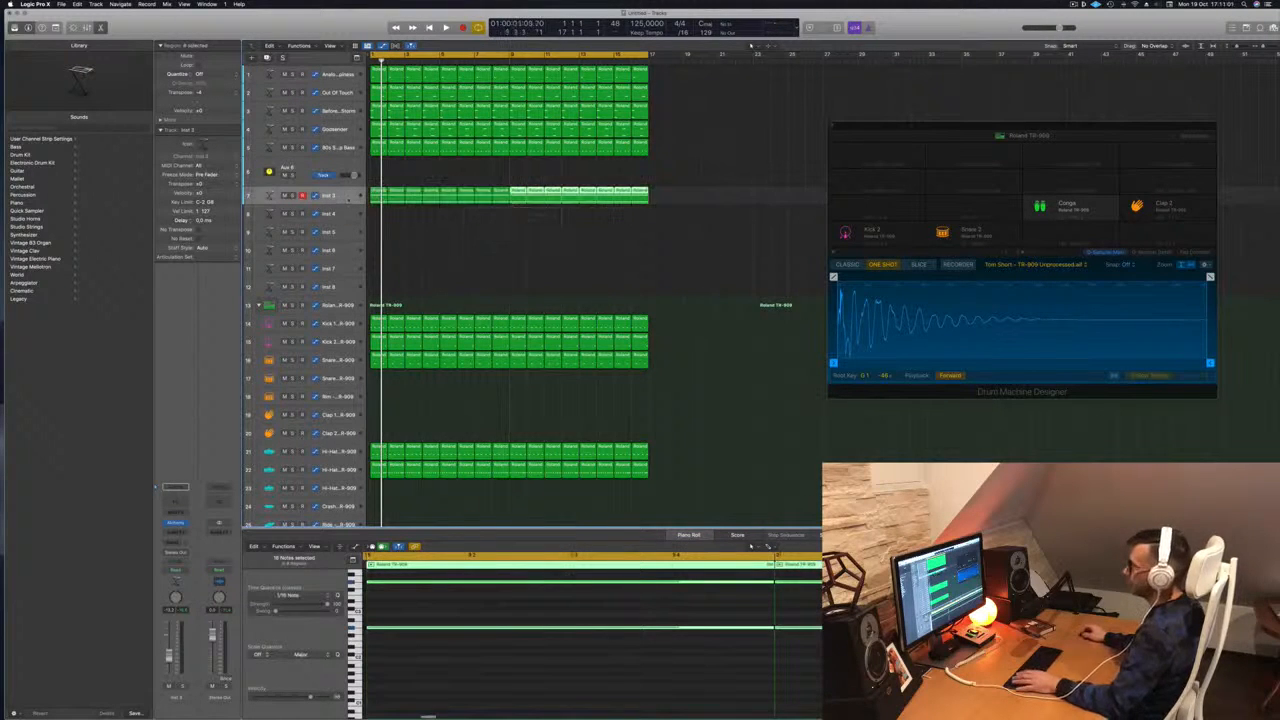
left_click(341, 196)
key("space")
key("space")
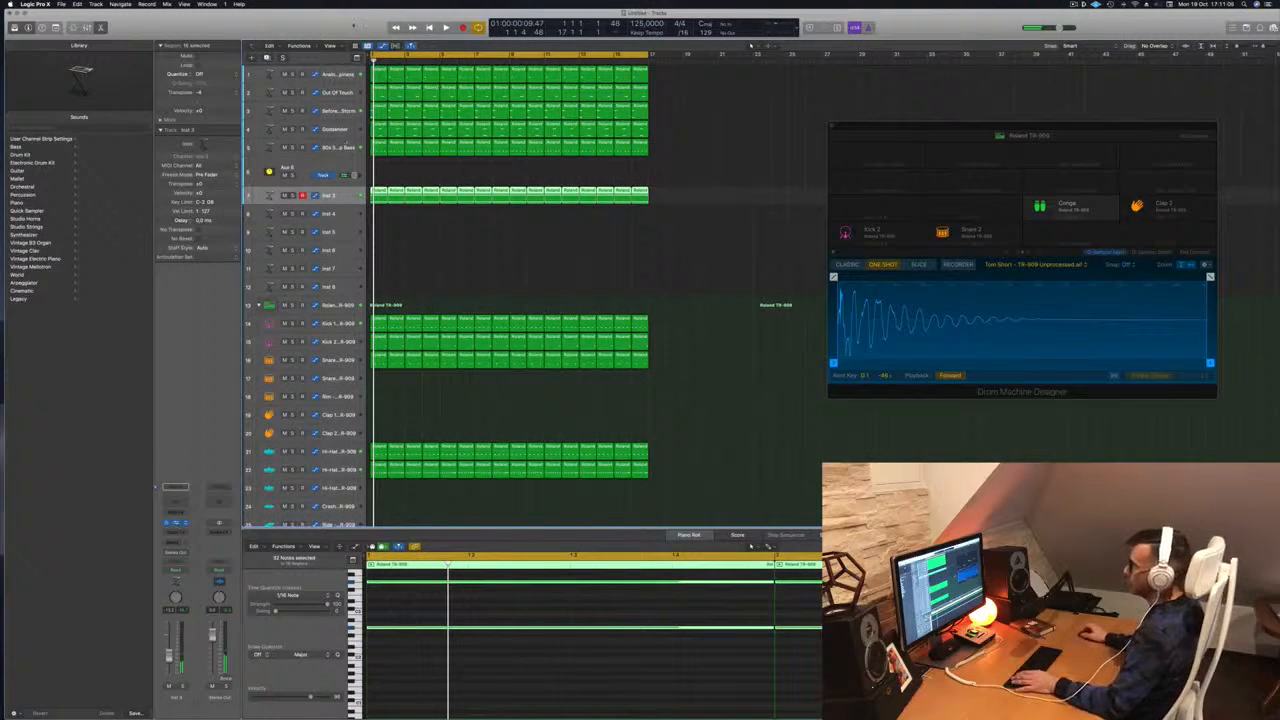
left_click(177, 523)
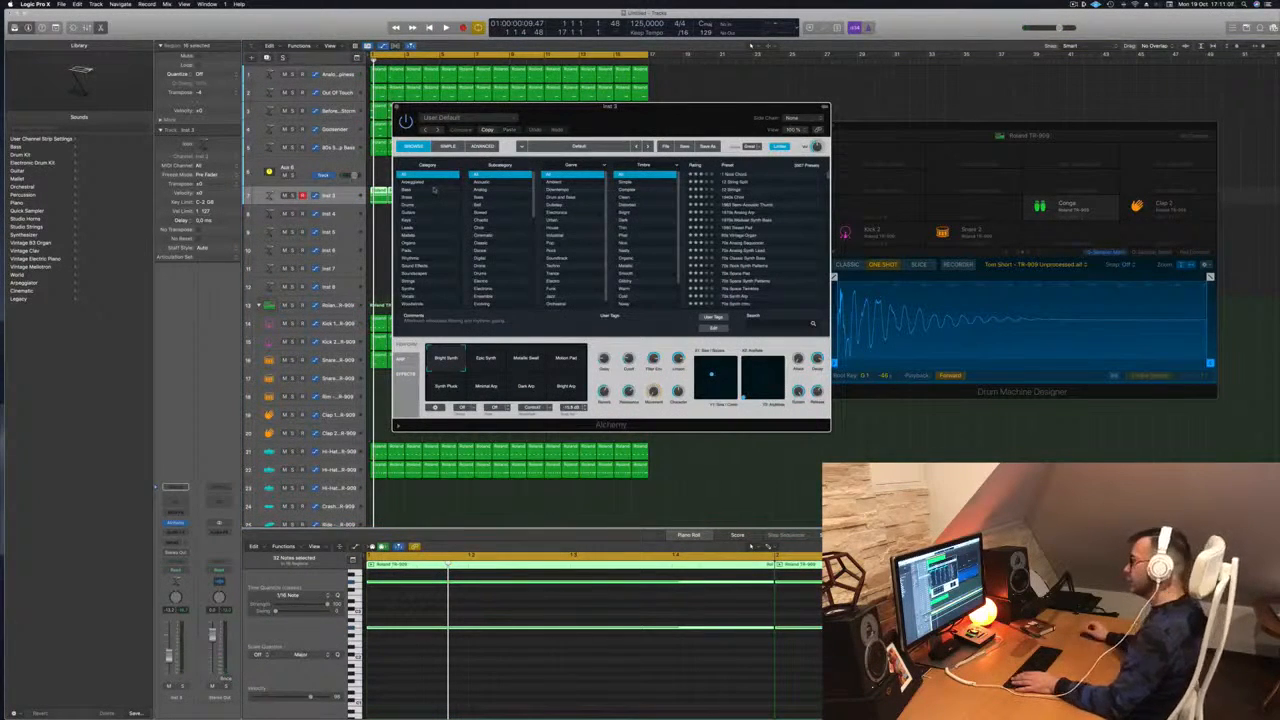
Load Alchemy's Bionic Interference preset from the Pads category on Inst 3
left_click(407, 250)
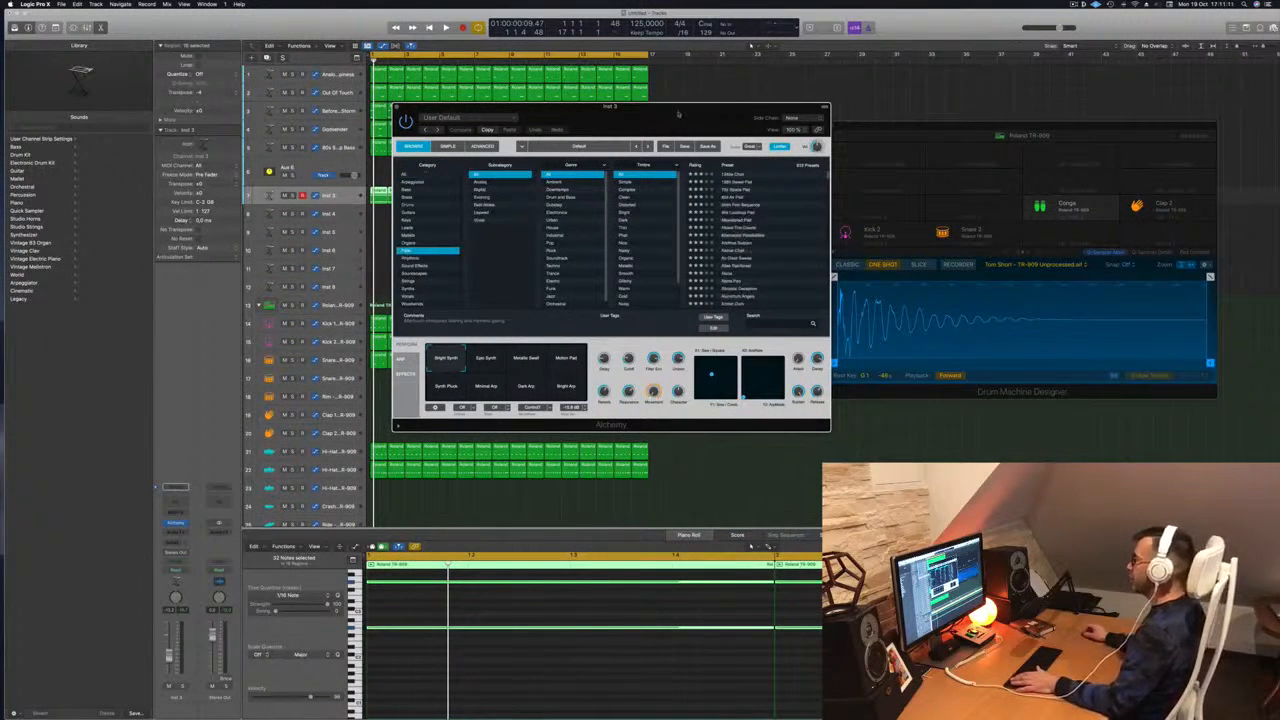
left_click_drag(678, 113, 661, 113)
scroll(727, 231, "down", 10)
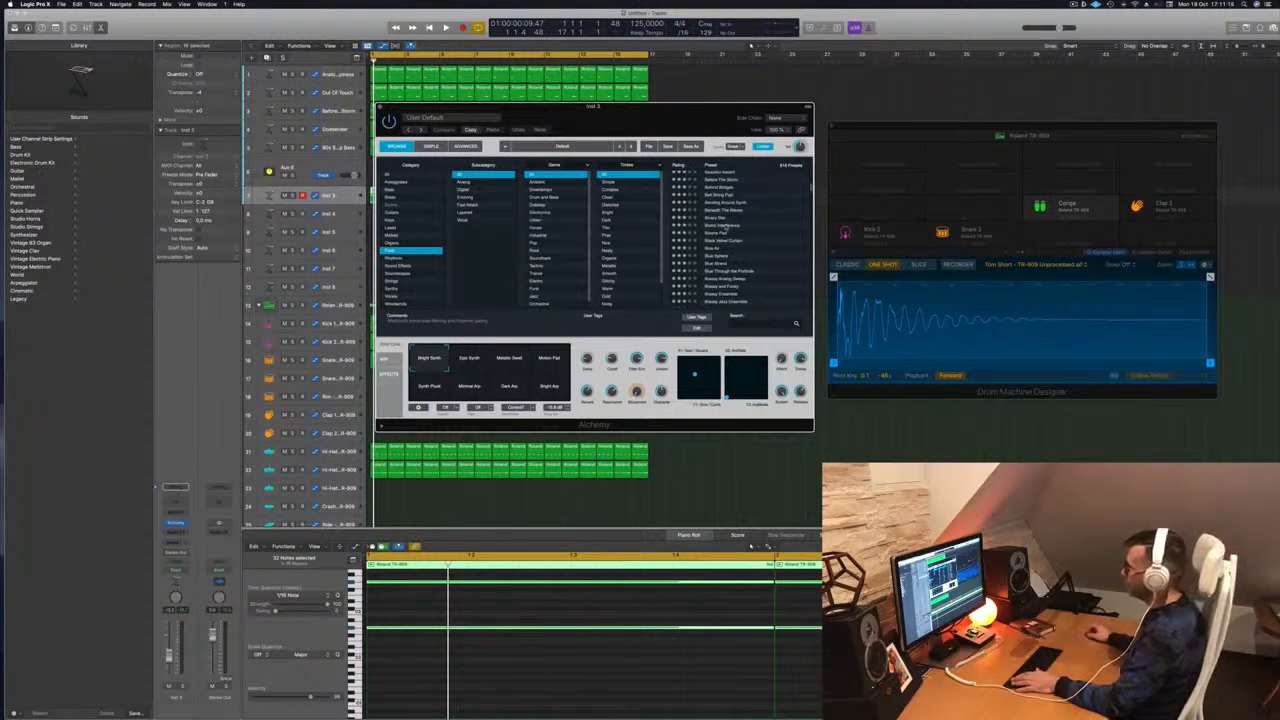
left_click(725, 226)
left_click_drag(668, 113, 775, 112)
key("space")
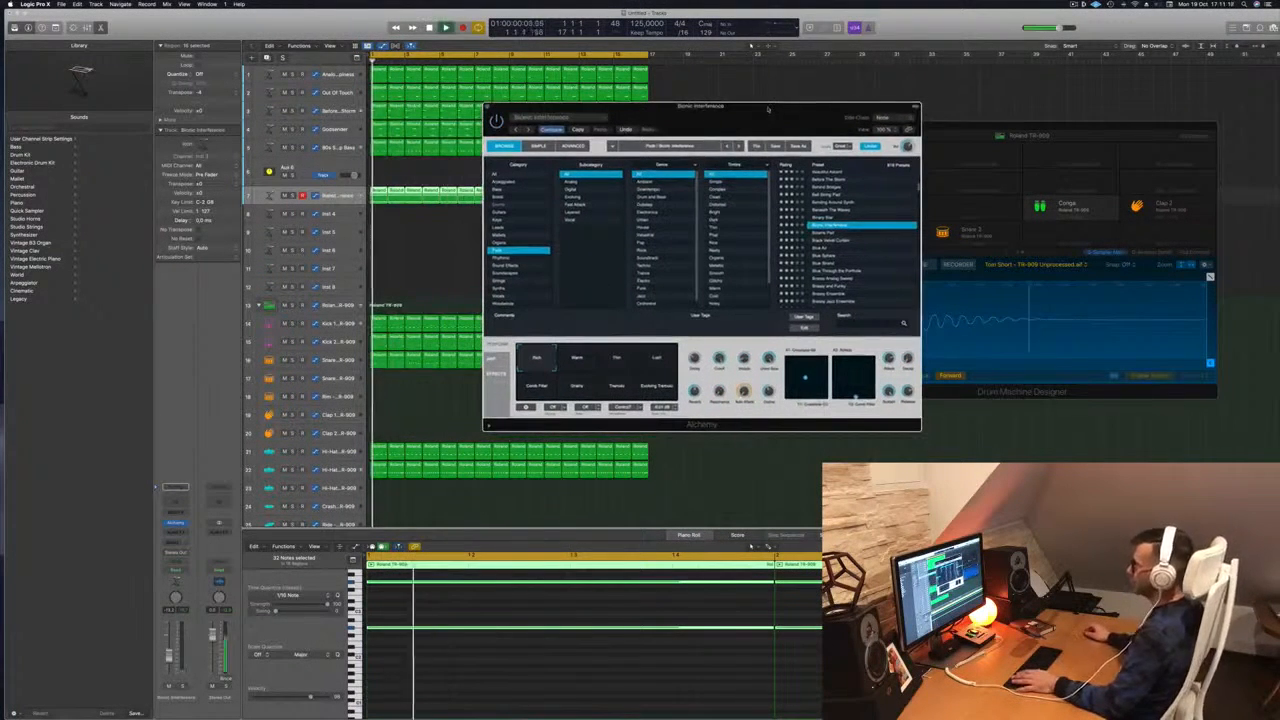
left_click(169, 656)
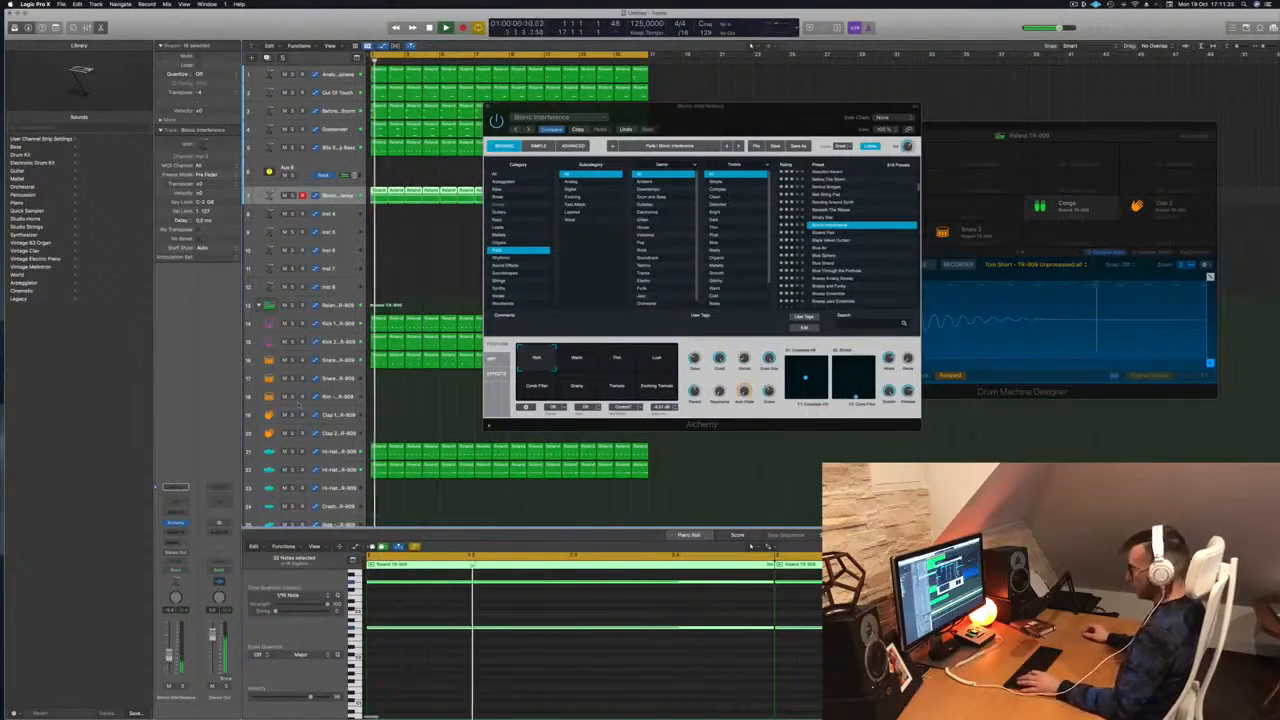
Show the Mixer and open the Compressor insert on the Inst 3 channel
key("x")
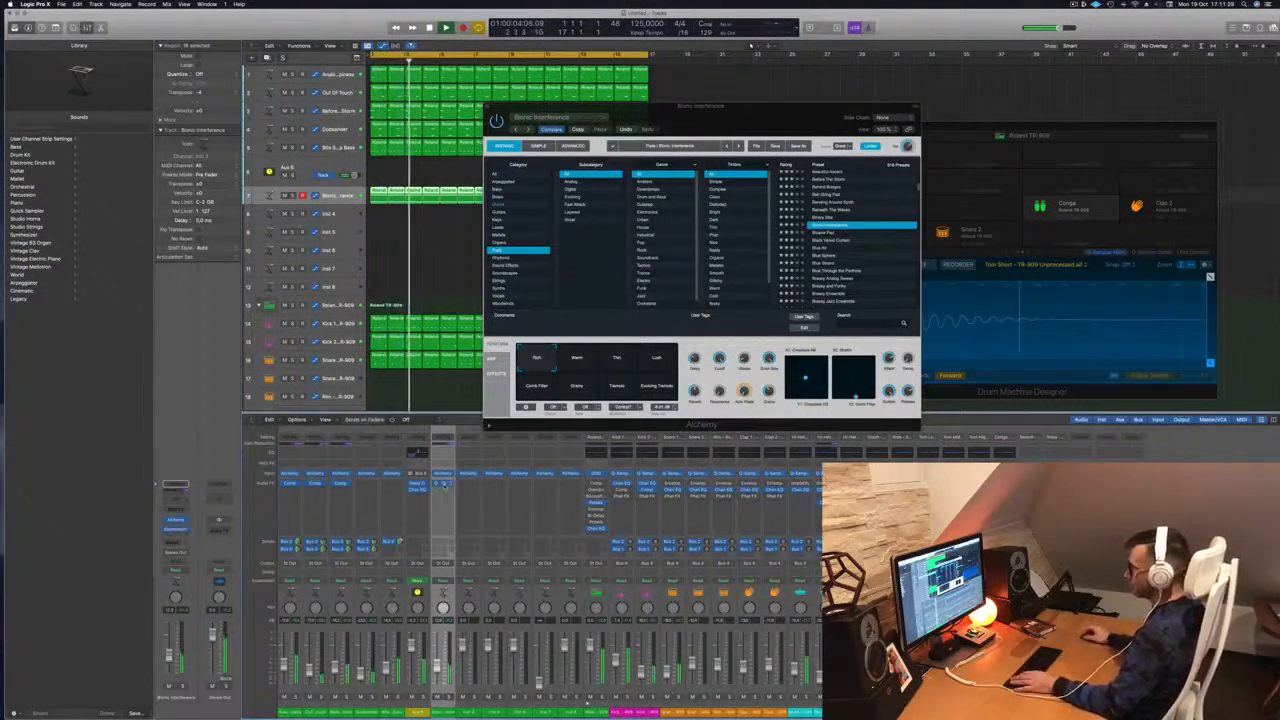
left_click(443, 485)
left_click_drag(625, 128, 1090, 146)
Switch Bionic Interference to its Warm variation and close the Alchemy window
left_click(629, 207)
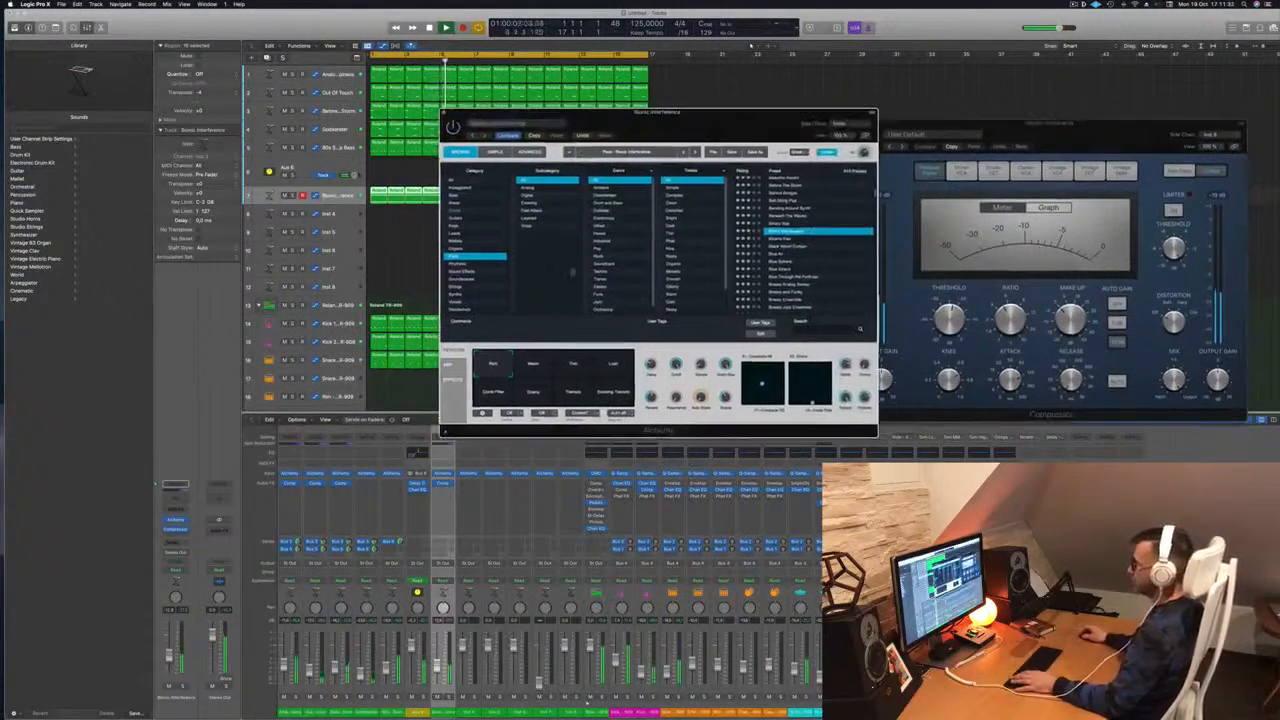
left_click(533, 363)
left_click_drag(659, 128, 765, 171)
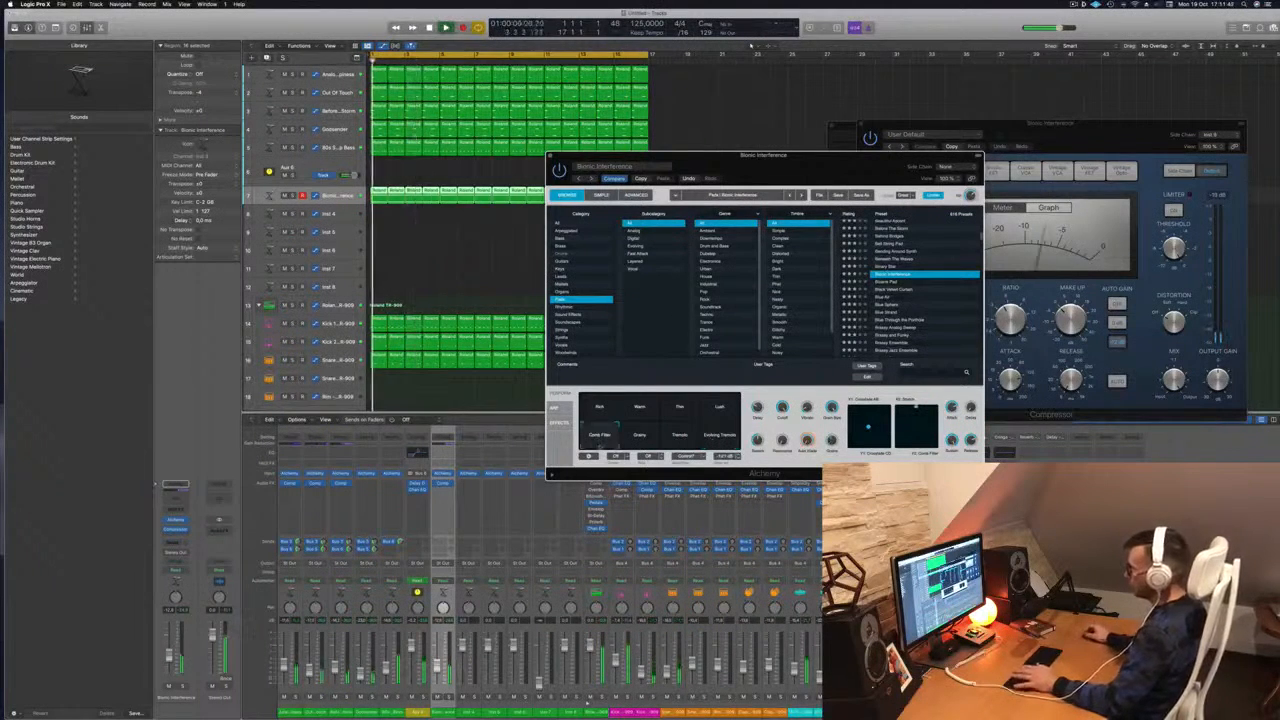
left_click_drag(766, 175, 767, 185)
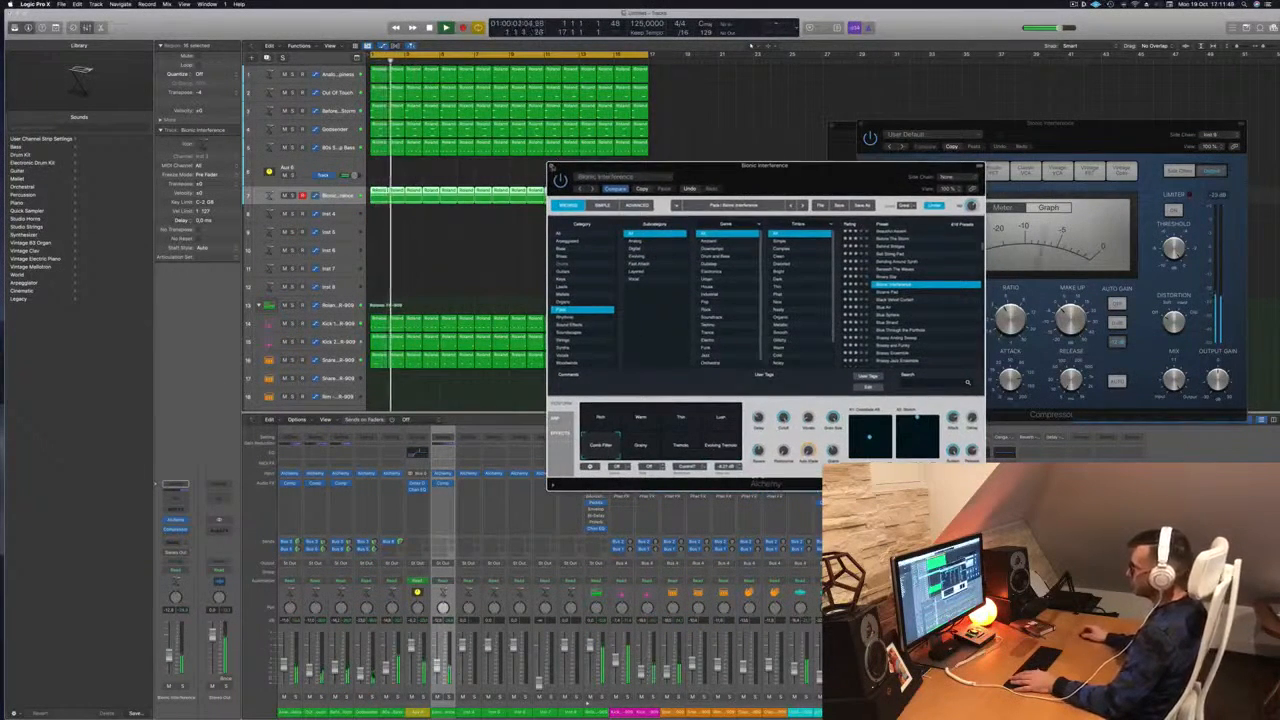
left_click(551, 167)
Lower the Bionic Interference track's volume slightly and replay from bar 1
left_click_drag(169, 655, 169, 657)
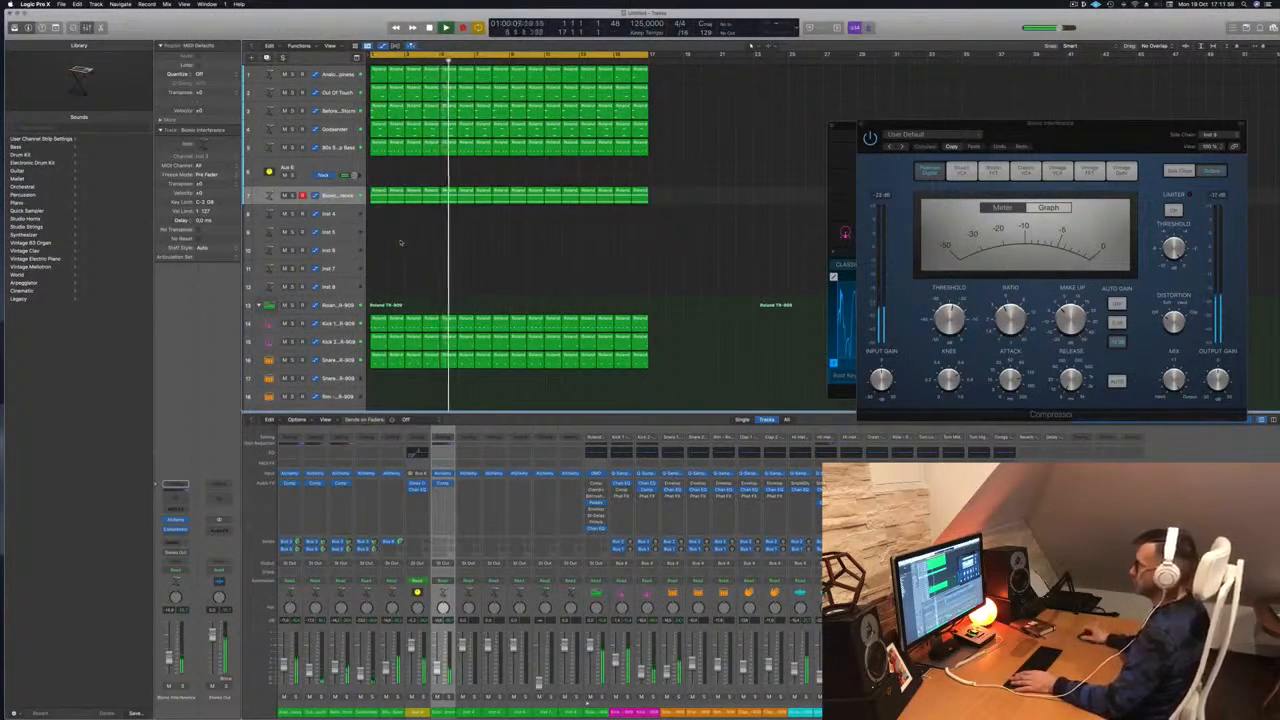
scroll(405, 248, "down", 2)
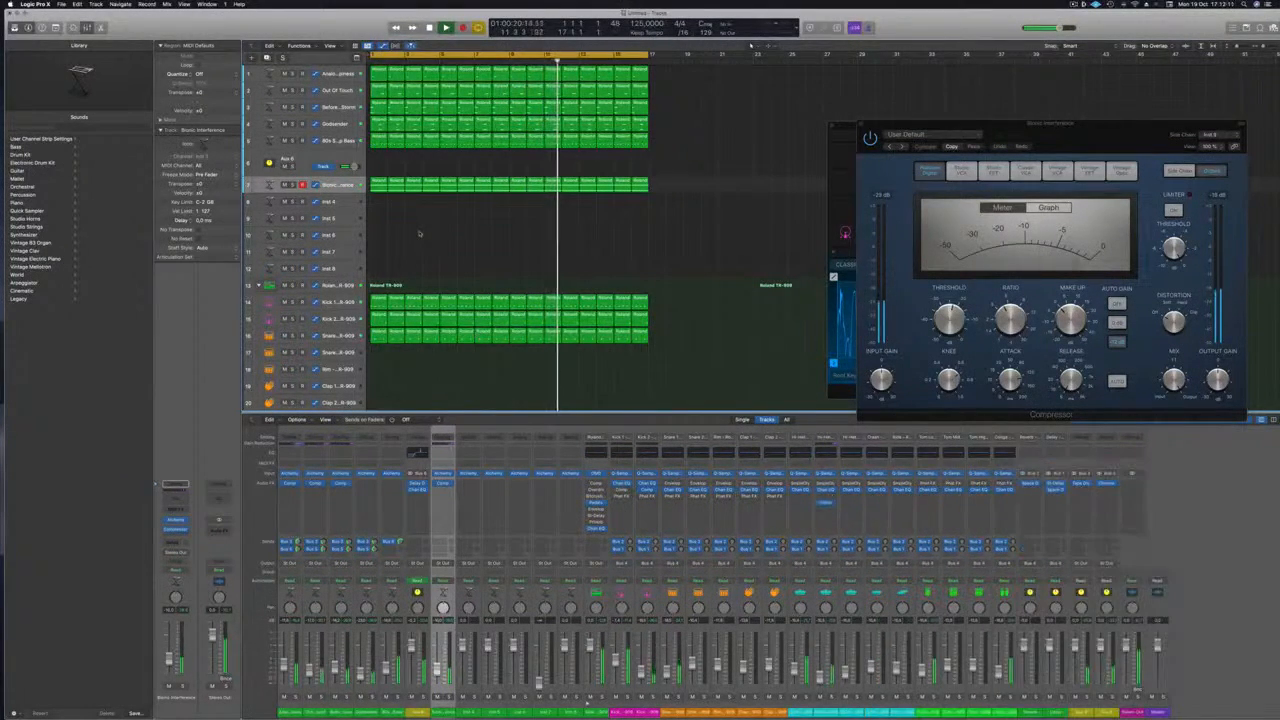
key("space")
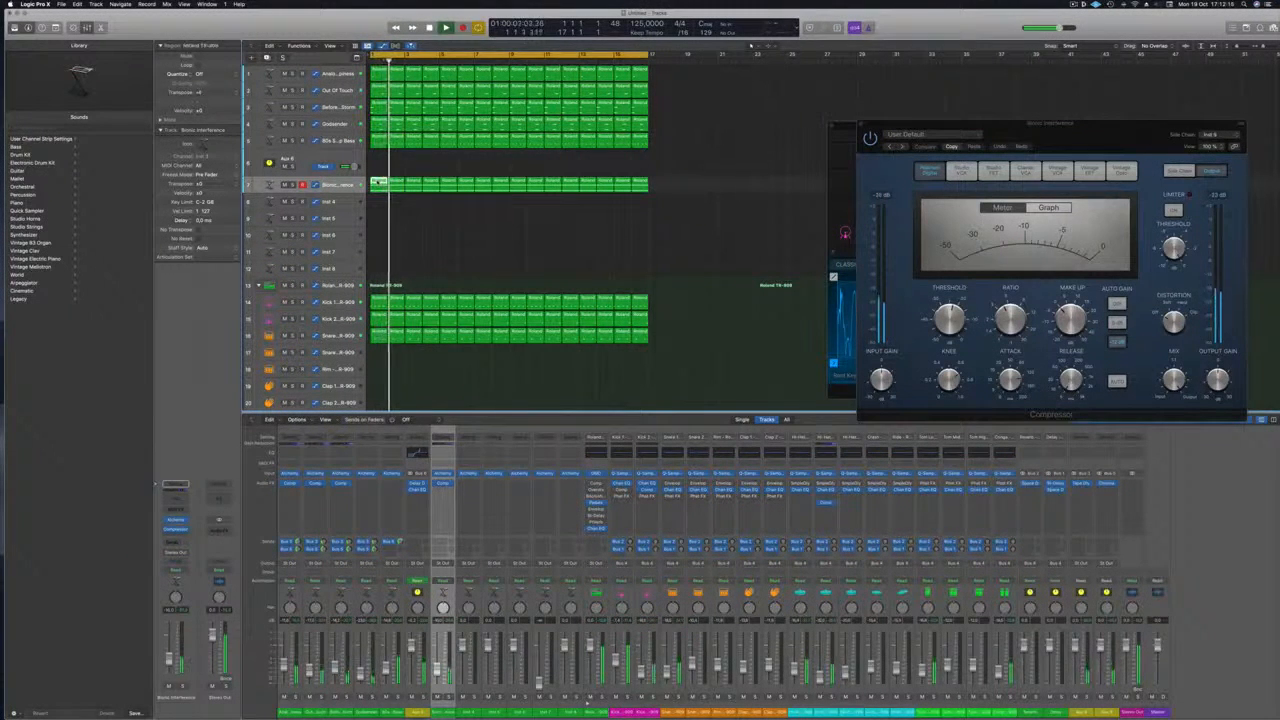
Copy the small region down onto track 8
left_click_drag(379, 182, 418, 206)
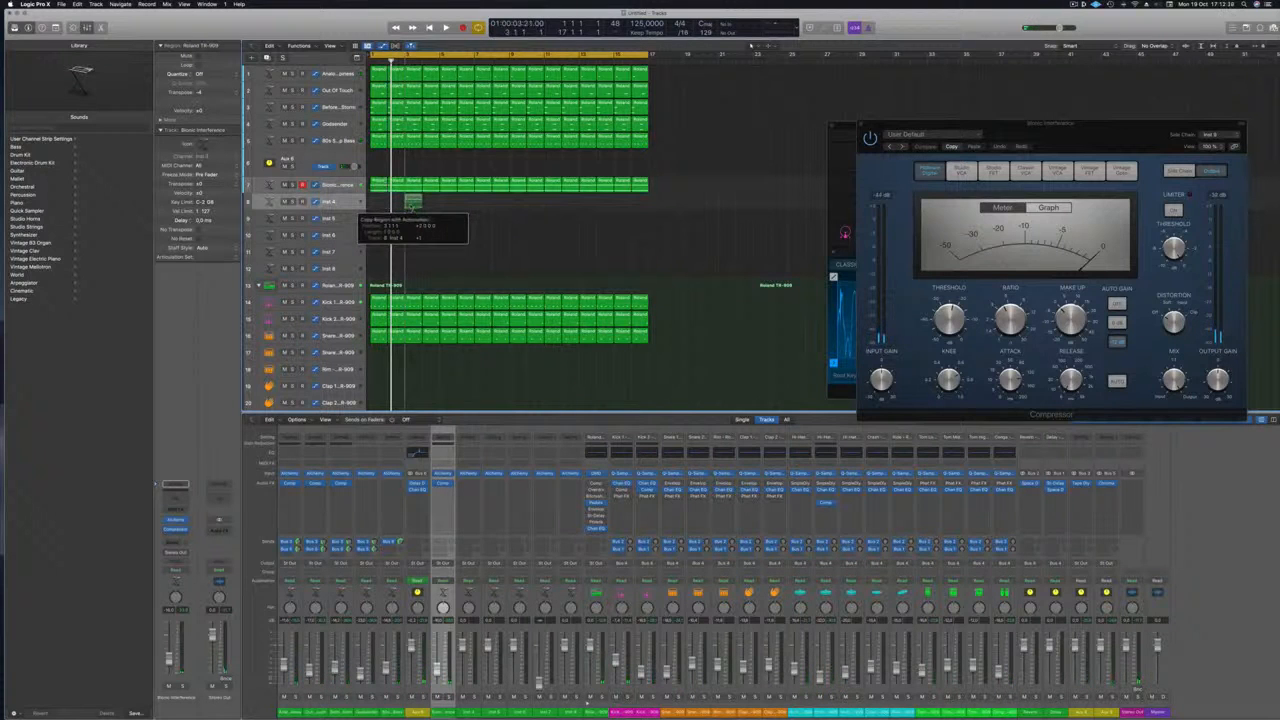
left_click_drag(413, 204, 414, 202)
left_click(338, 203)
key("space")
key("space")
key("space")
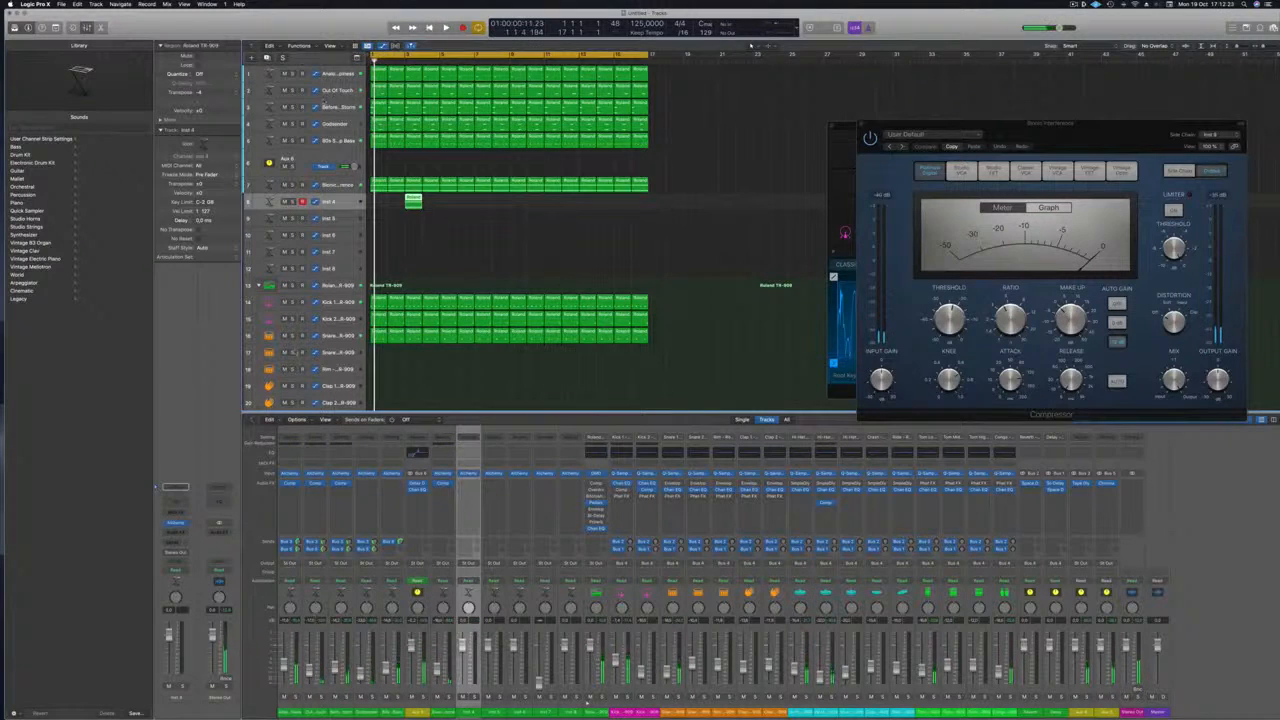
Duplicate the Before The Storm track and move the copy lower in the track list
left_click(342, 108)
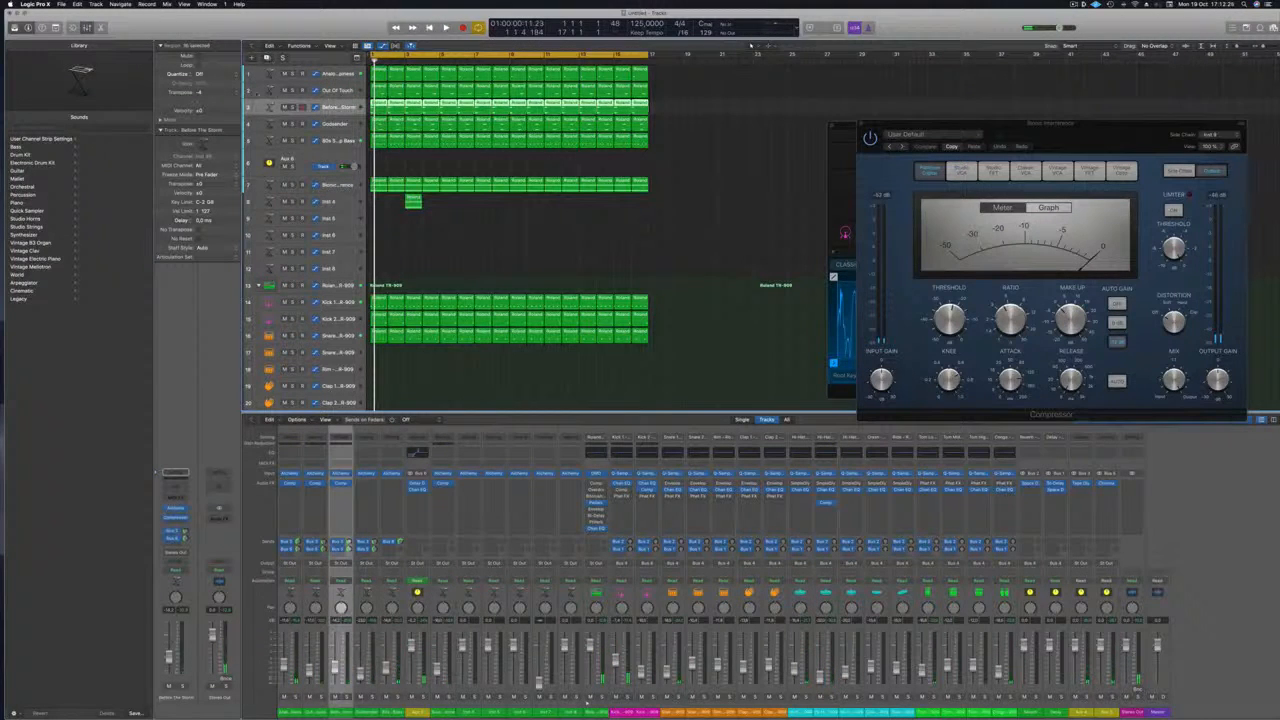
key("super+d")
left_click_drag(337, 128, 323, 218)
key("space")
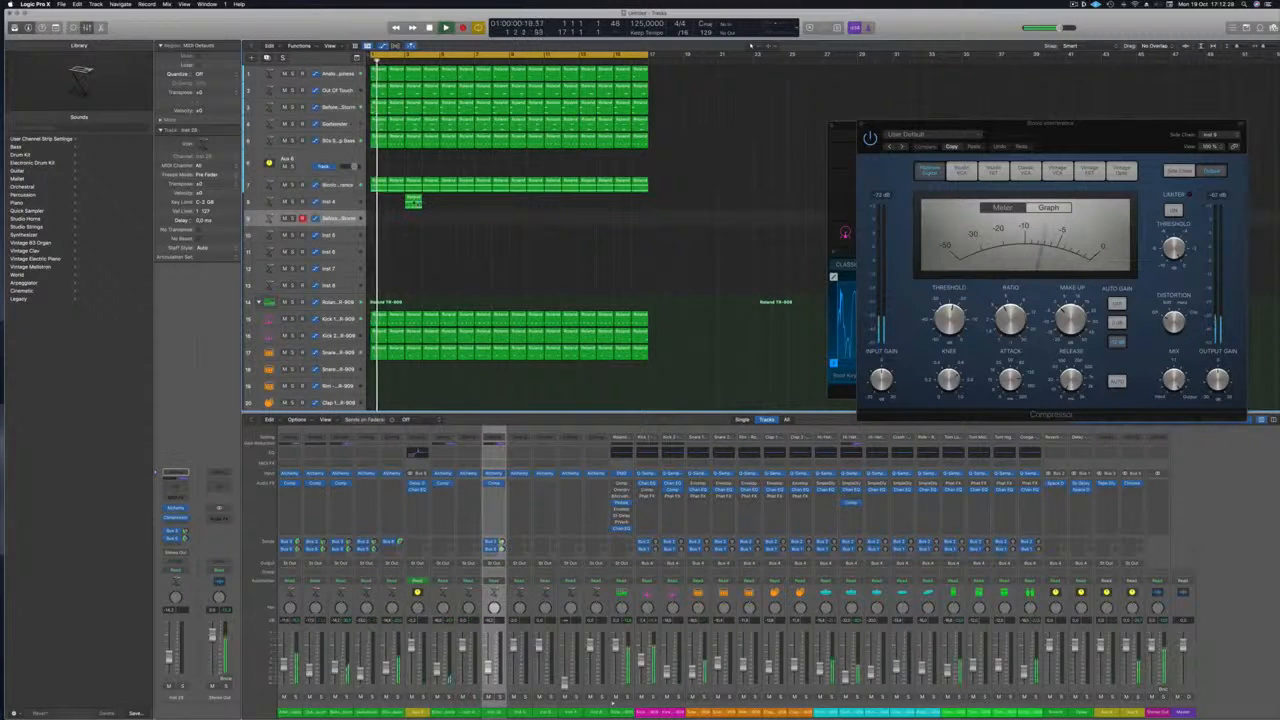
Place the Roland TR-909 region at bar 3 of the pad track and shorten its two notes
left_click_drag(417, 221, 418, 223)
key("Return")
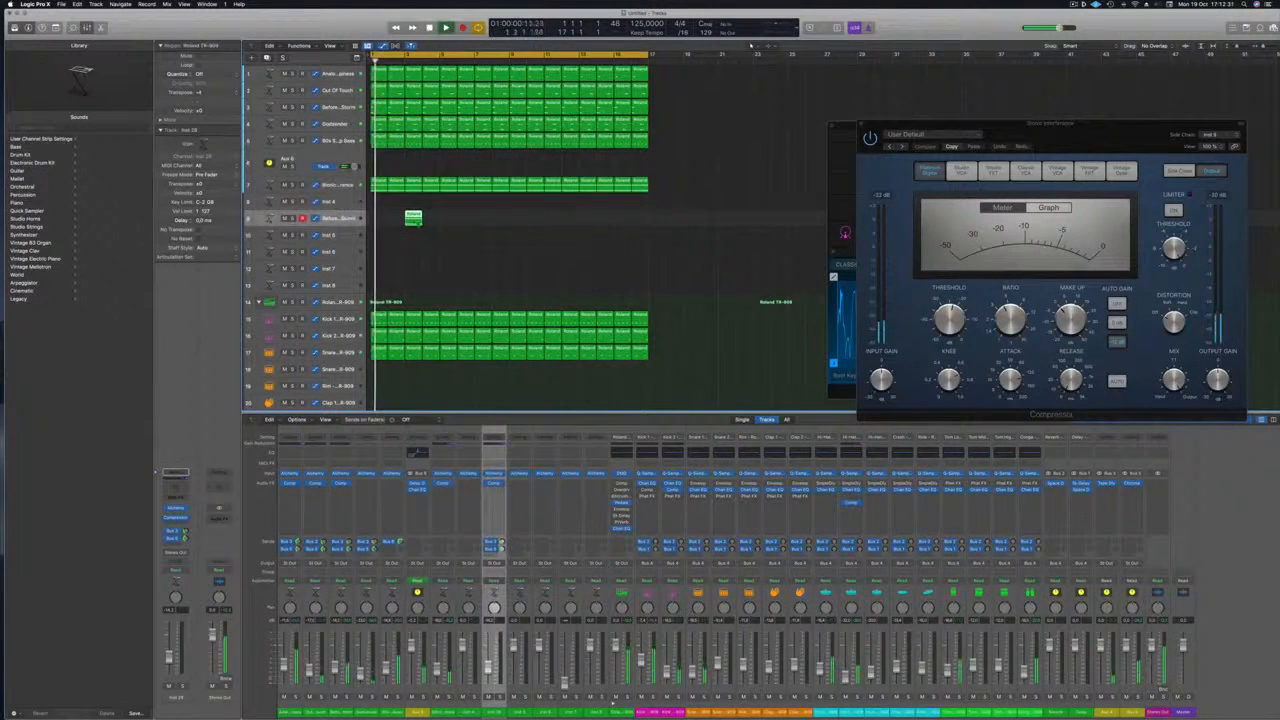
key("p")
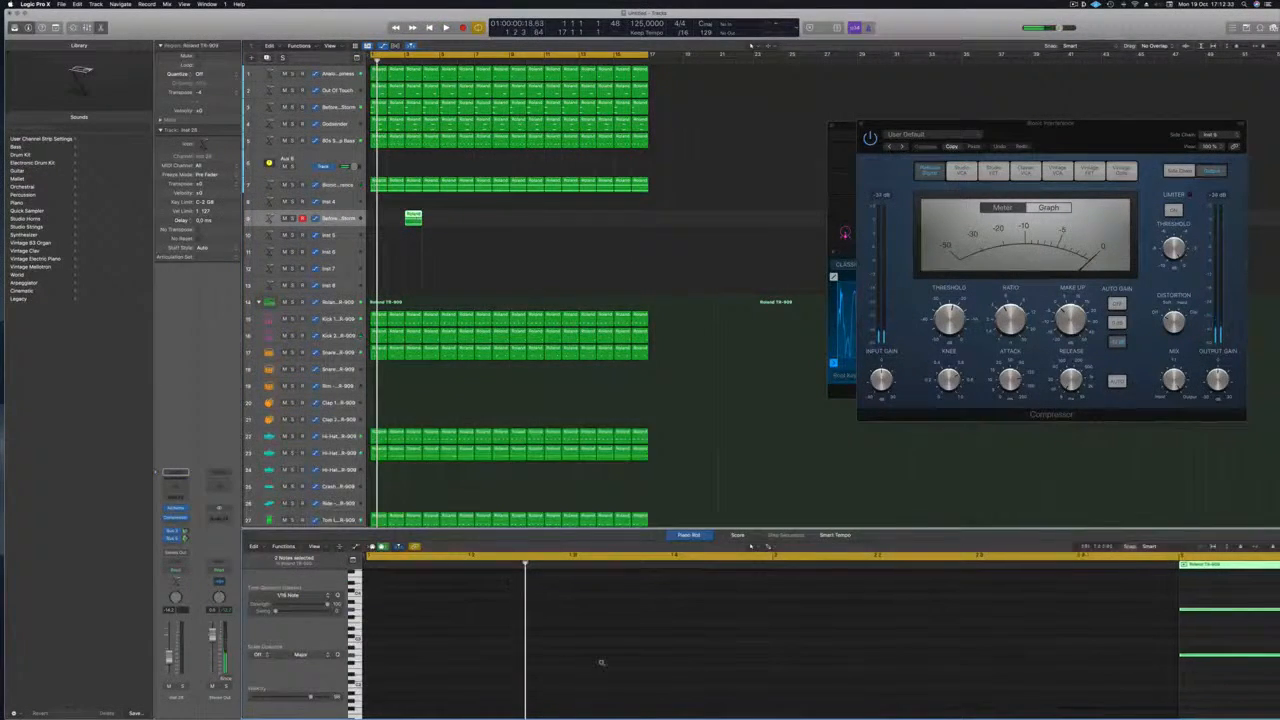
scroll(602, 662, "down", 3)
scroll(985, 598, "down", 1)
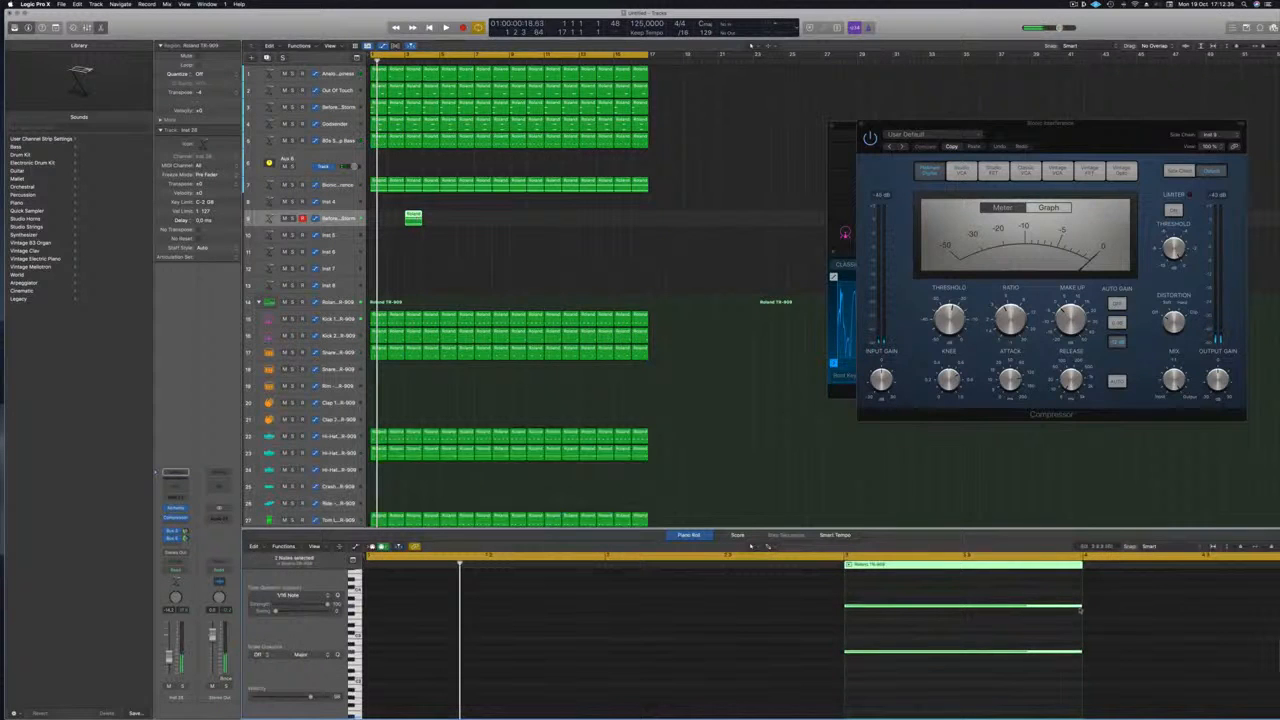
left_click_drag(1079, 608, 865, 618)
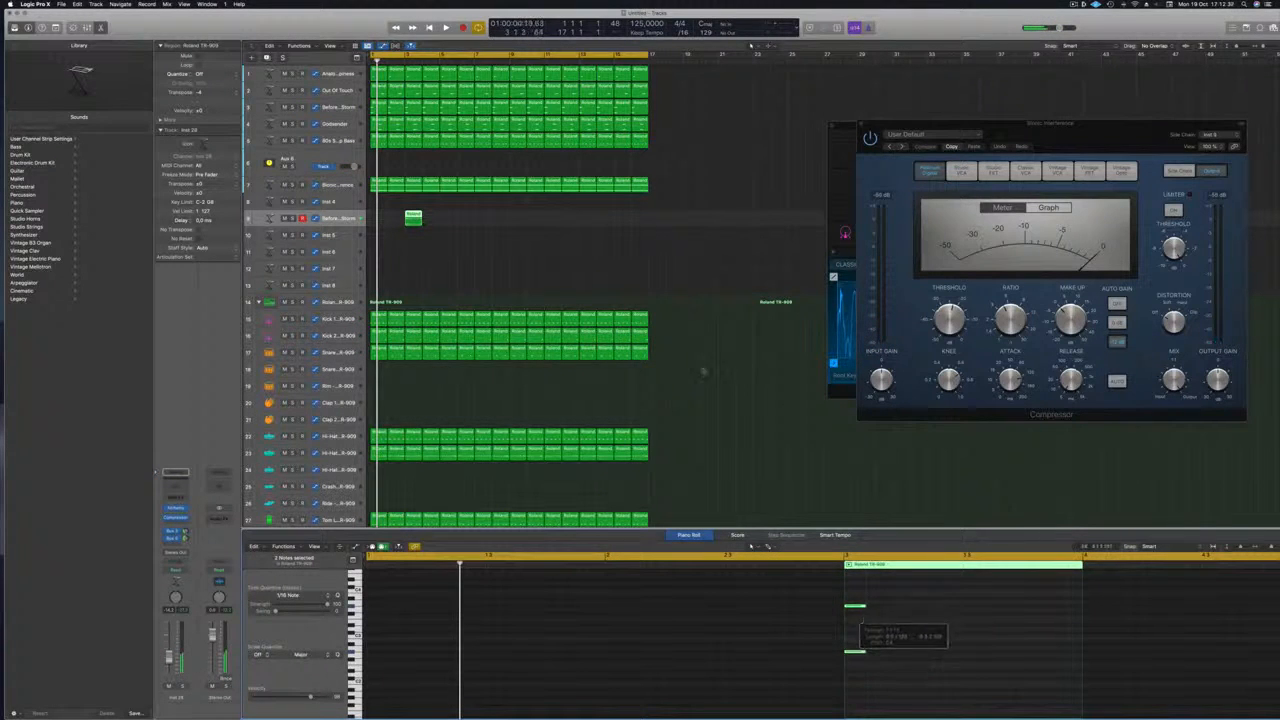
key("space")
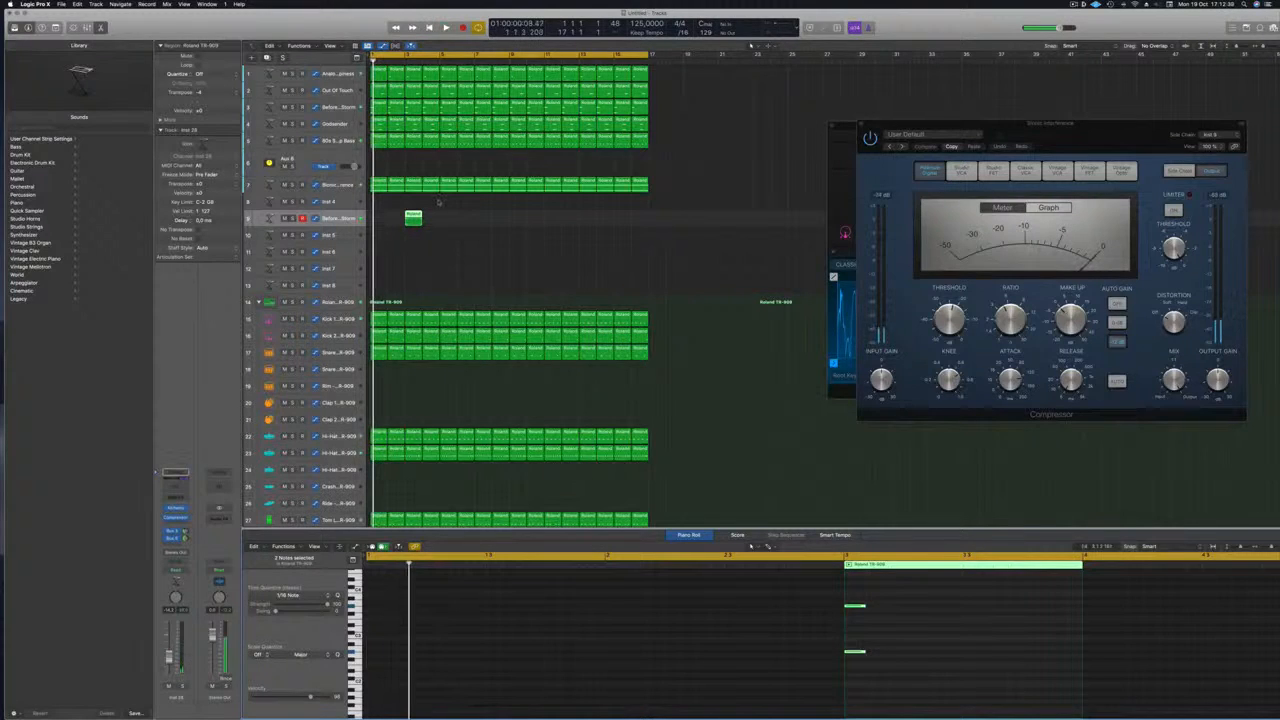
Repeat the short region every two bars to bar 15, five regions in all
left_click_drag(413, 217, 517, 219)
left_click(412, 218, "shift")
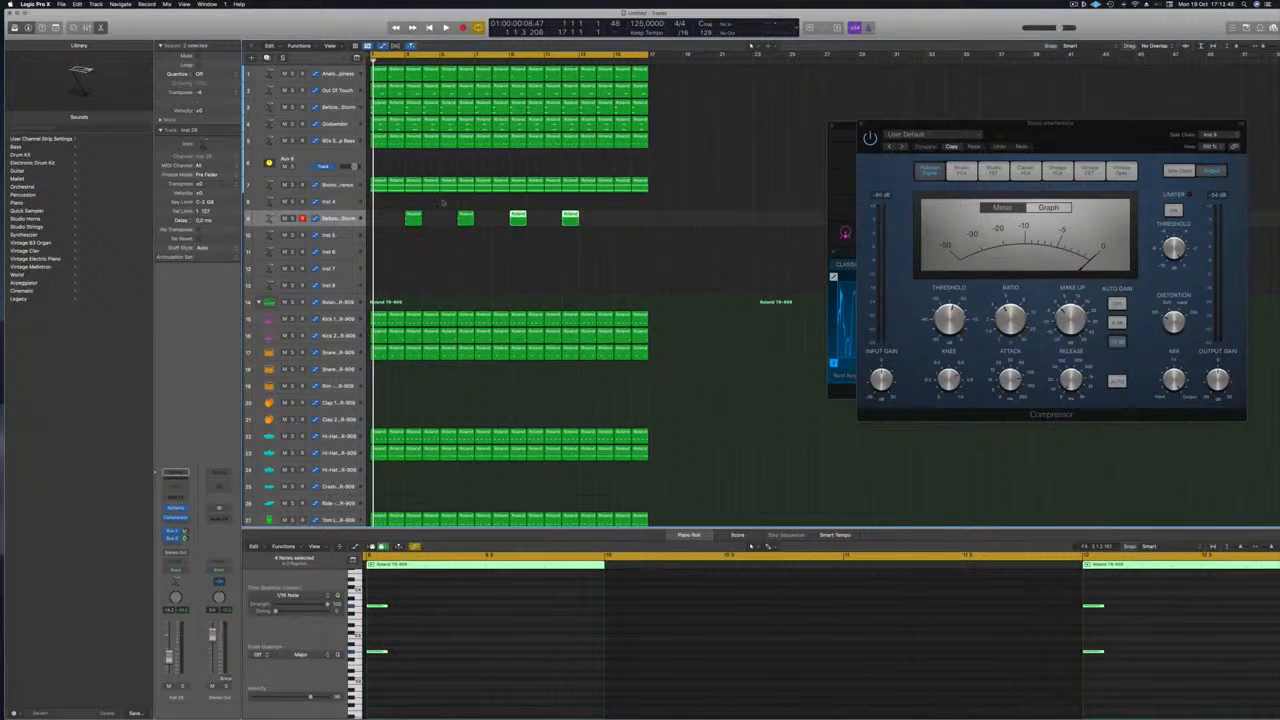
key("space")
left_click(591, 218)
double_click(571, 218)
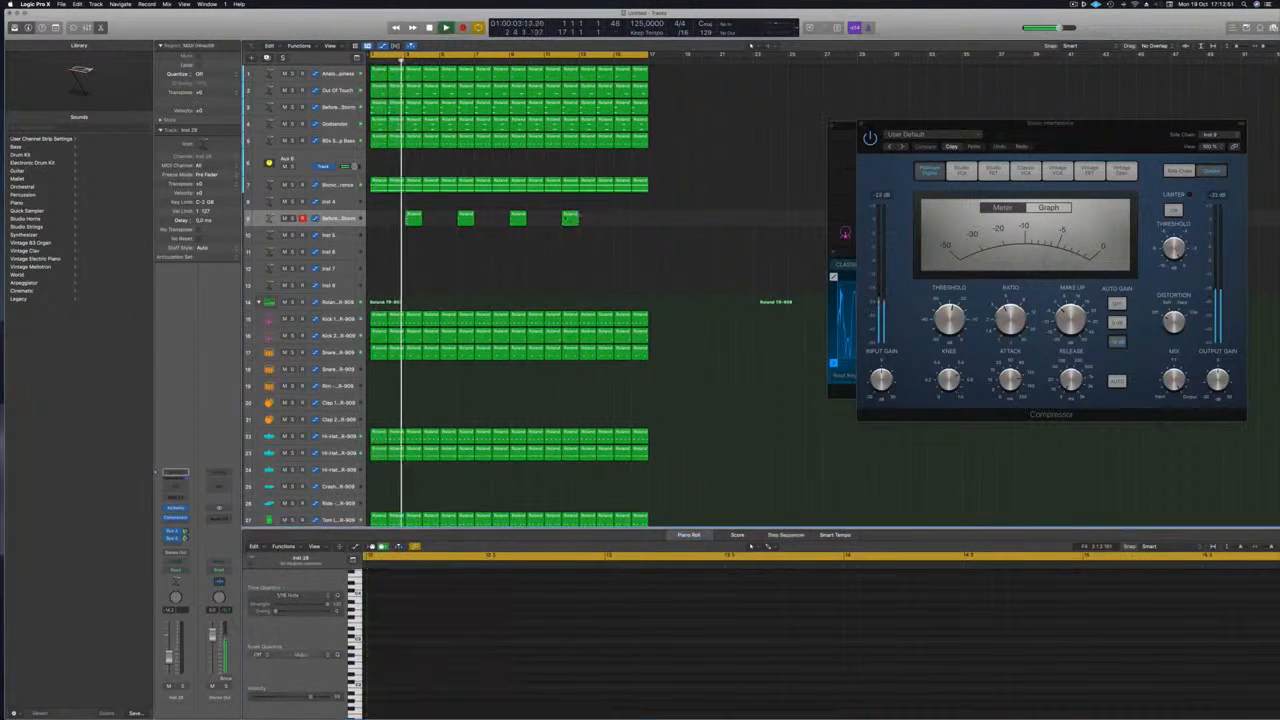
left_click_drag(572, 218, 624, 226)
key("super+Left")
key("space")
key("space")
left_click(352, 222)
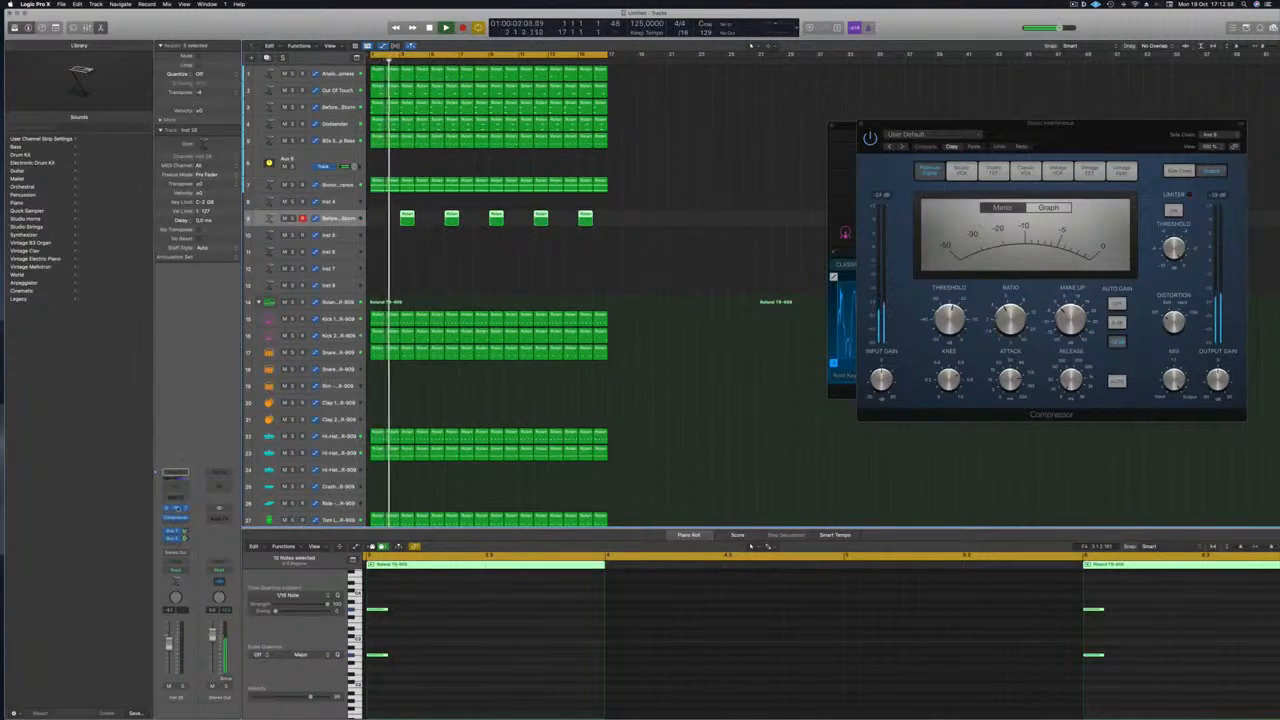
left_click(178, 509)
left_click_drag(662, 120, 894, 167)
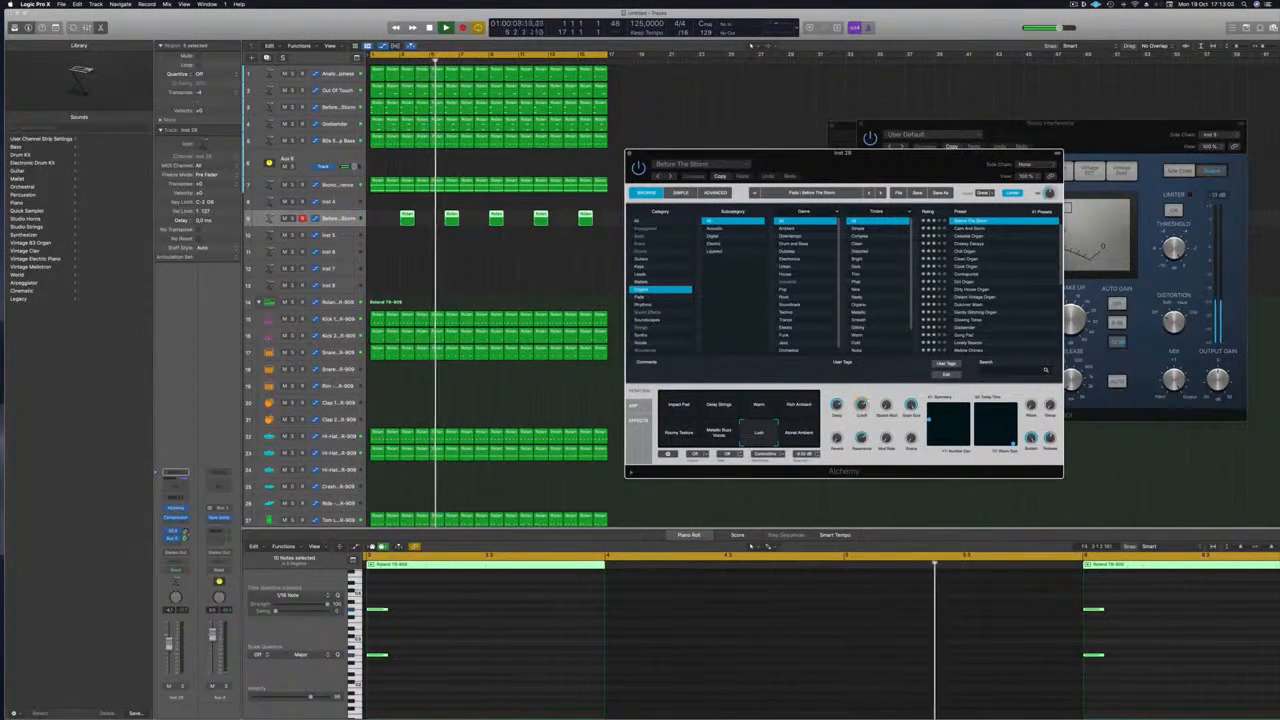
Load Android Chamber from Alchemy's Soundscapes category and adjust the track's volume
left_click_drag(870, 153, 855, 123)
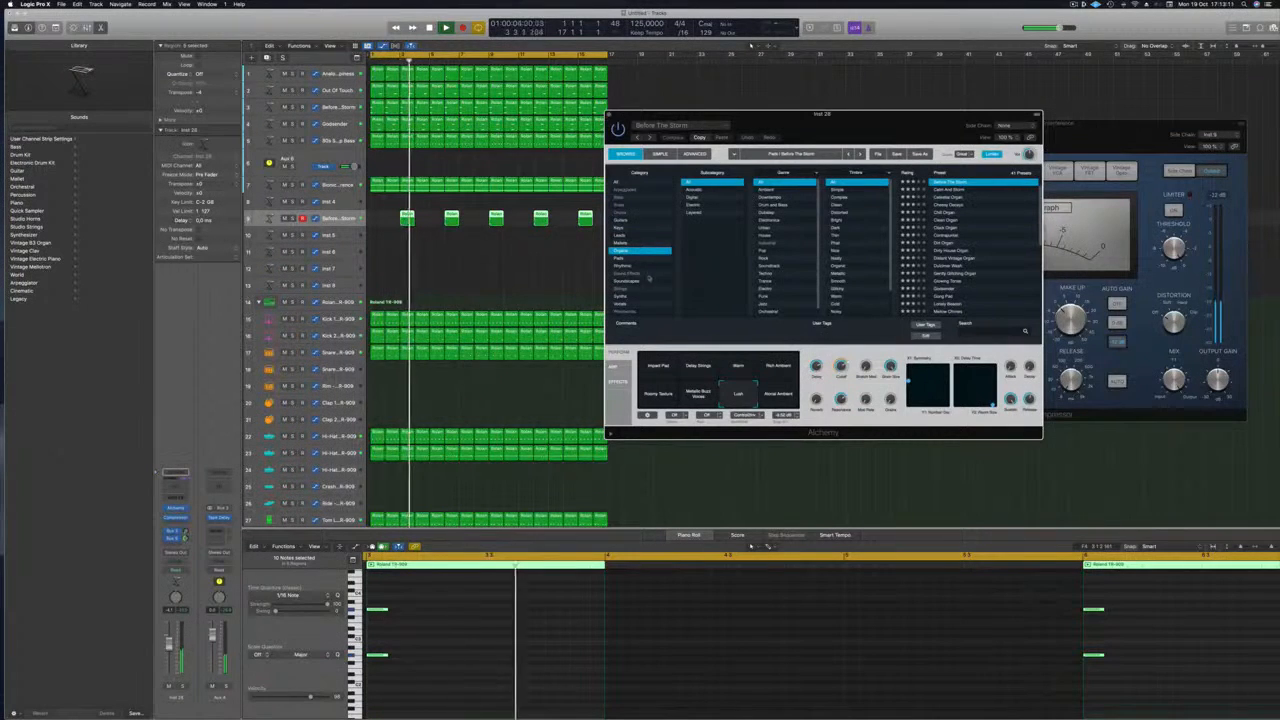
left_click(648, 281)
scroll(962, 208, "down", 5)
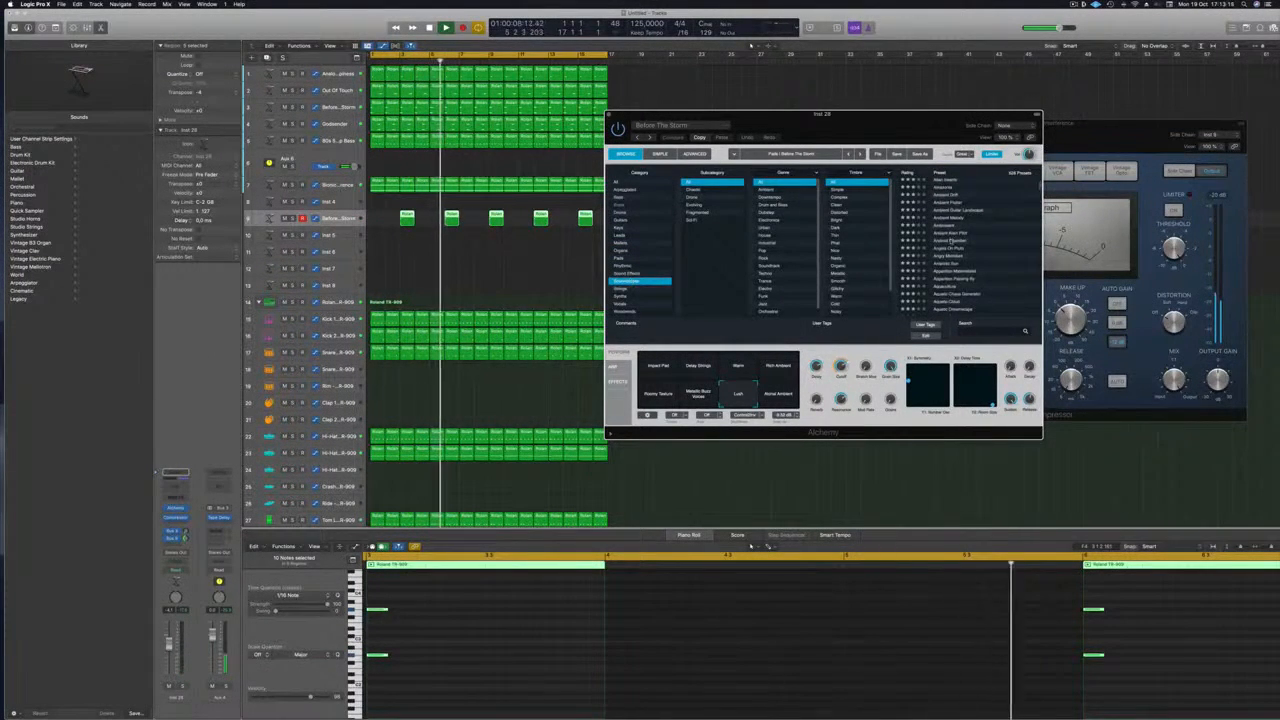
left_click(952, 242)
left_click_drag(937, 125, 1028, 112)
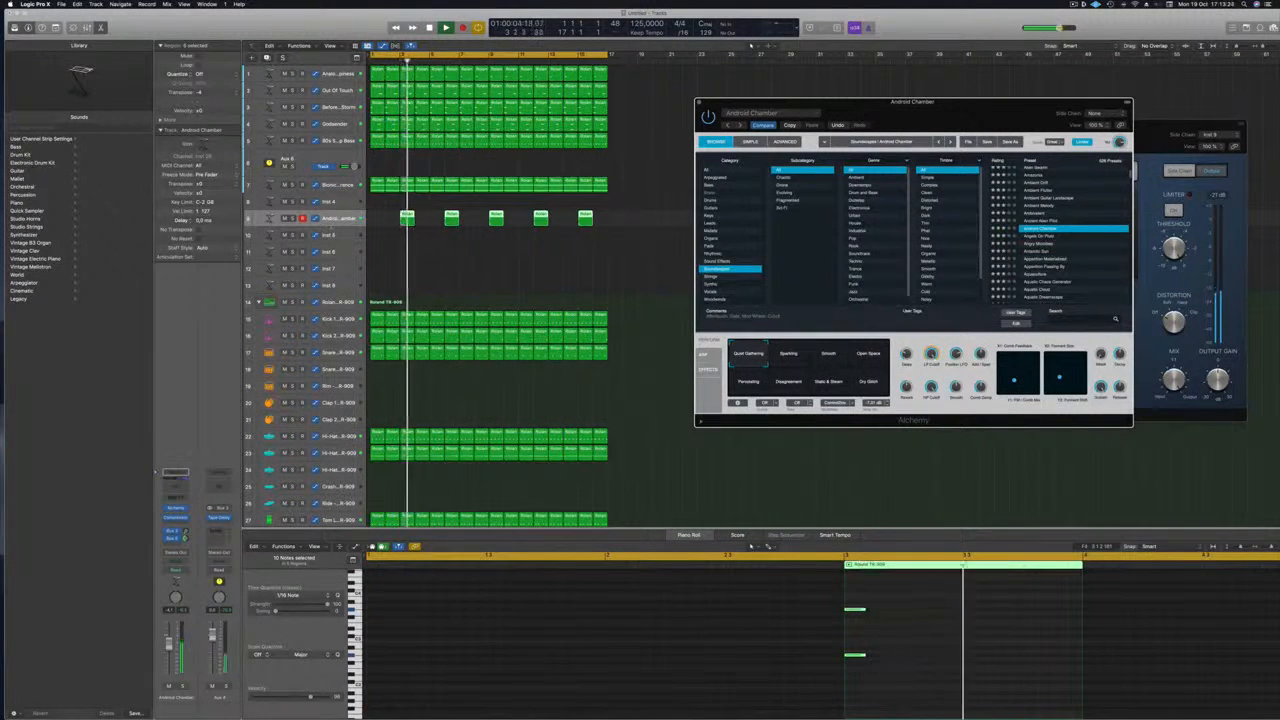
left_click_drag(169, 643, 169, 644)
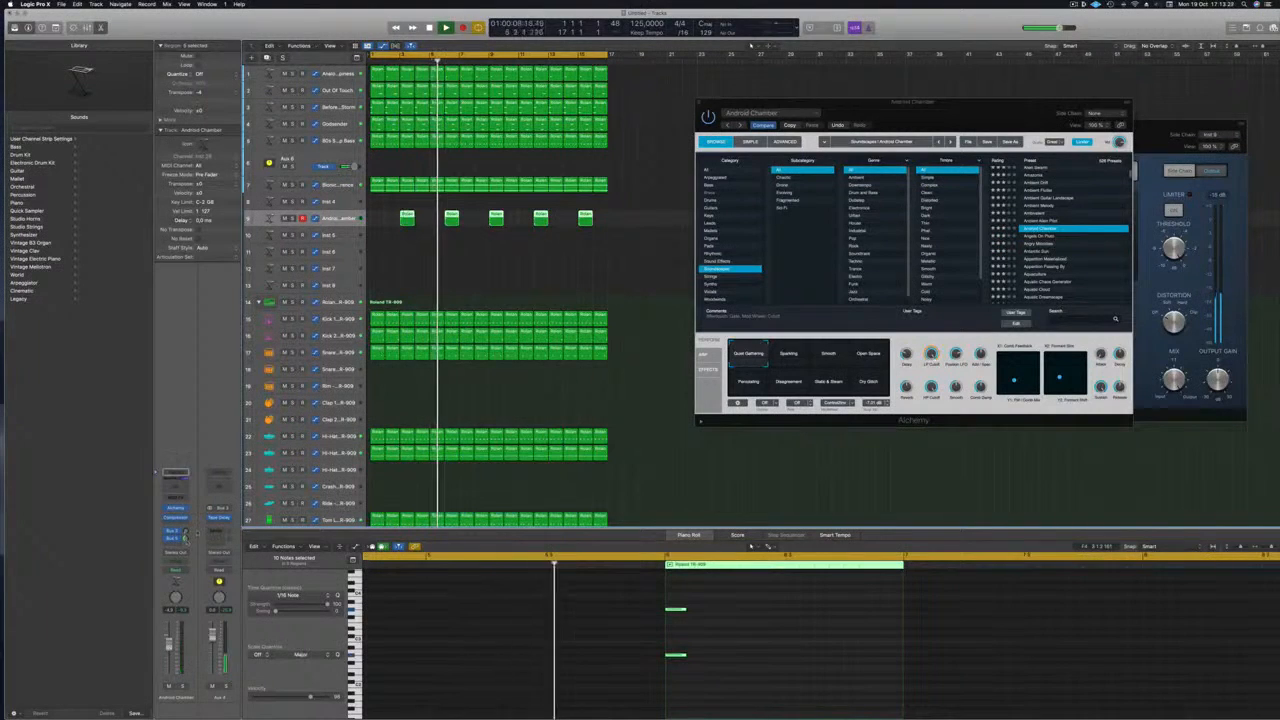
Add a bus send on the Android Chamber channel strip
left_click(172, 545)
mouse_move(170, 555)
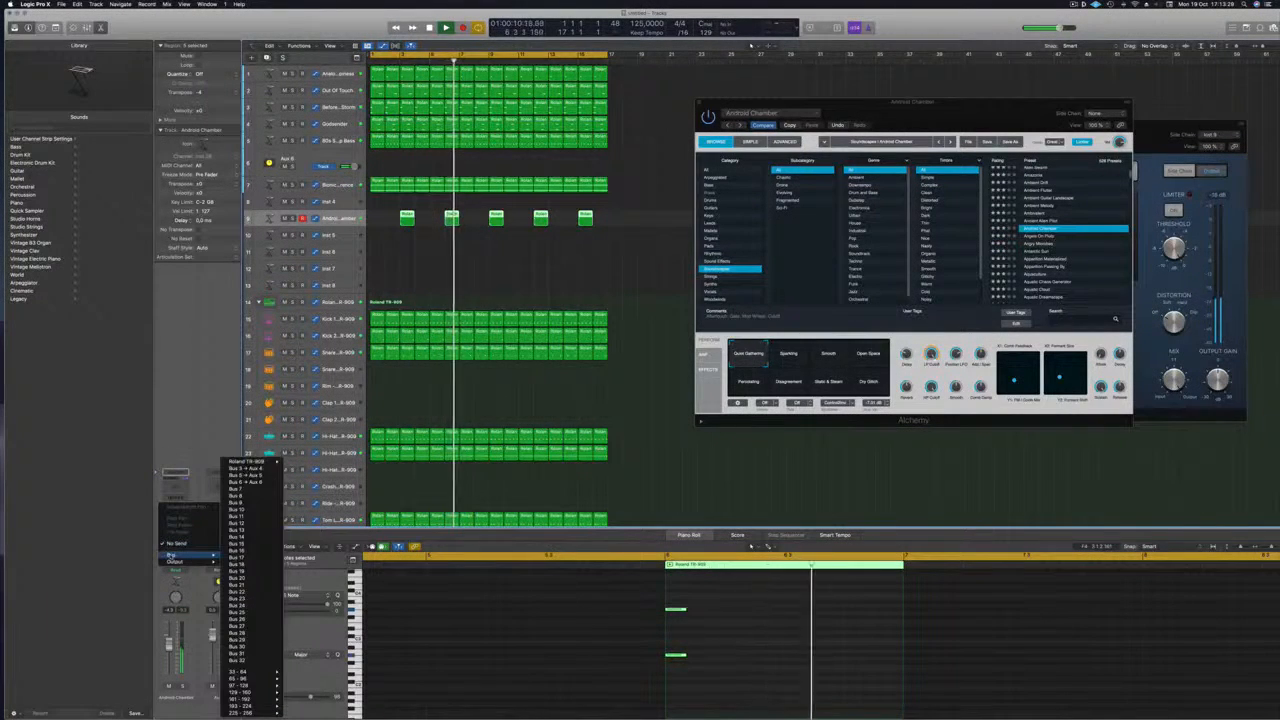
left_click(240, 491)
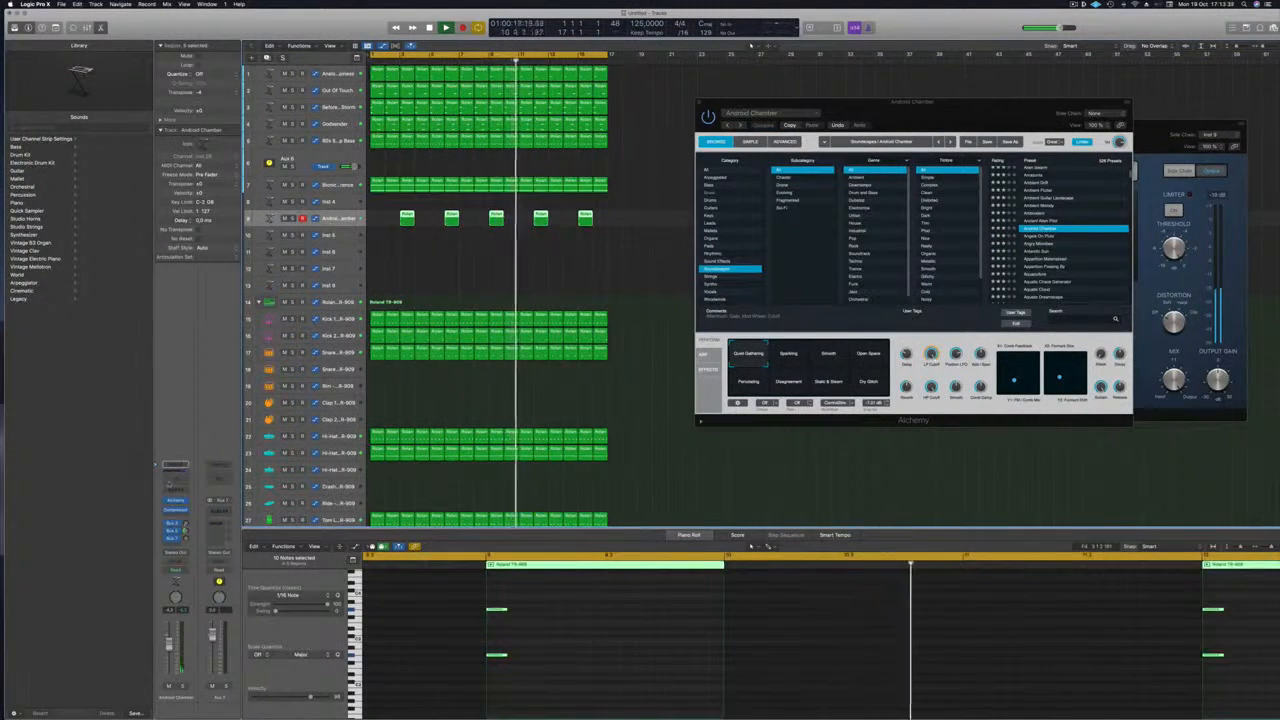
Insert a Channel EQ with its low-cut enabled at about 121 Hz
left_click(169, 484)
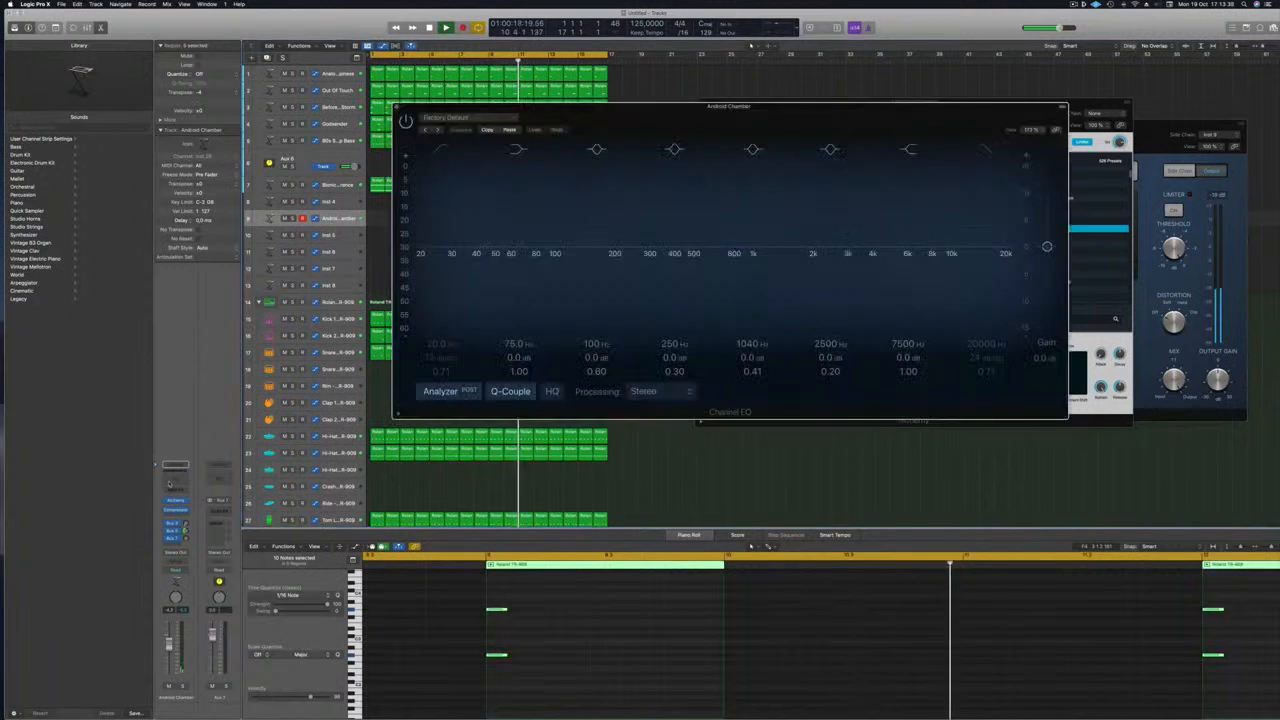
left_click(446, 149)
left_click_drag(436, 233, 616, 207)
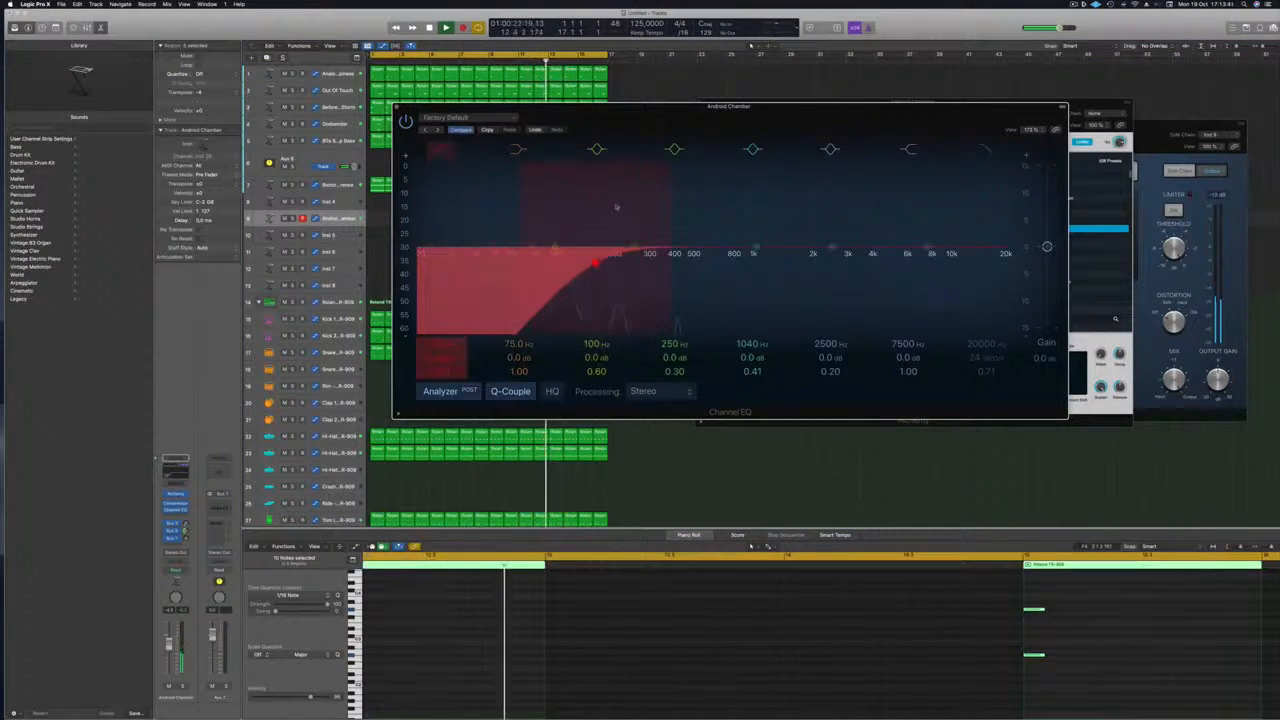
left_click_drag(598, 263, 573, 258)
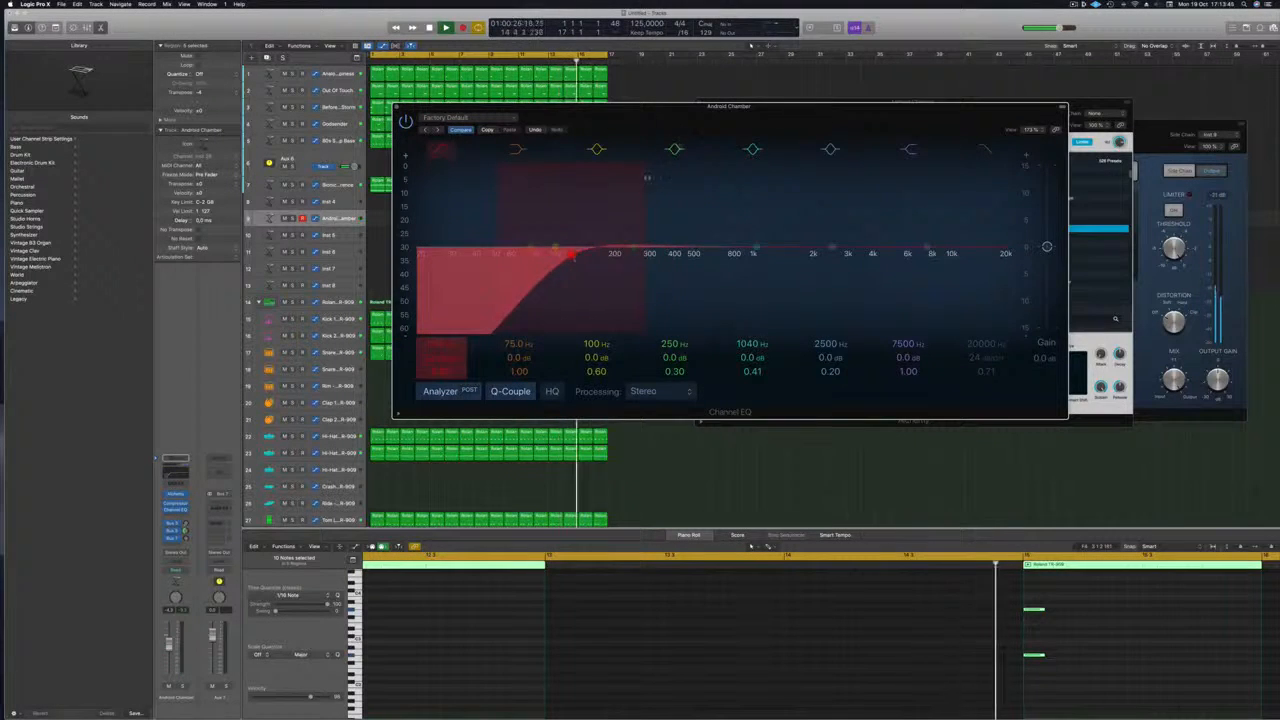
left_click_drag(655, 117, 705, 128)
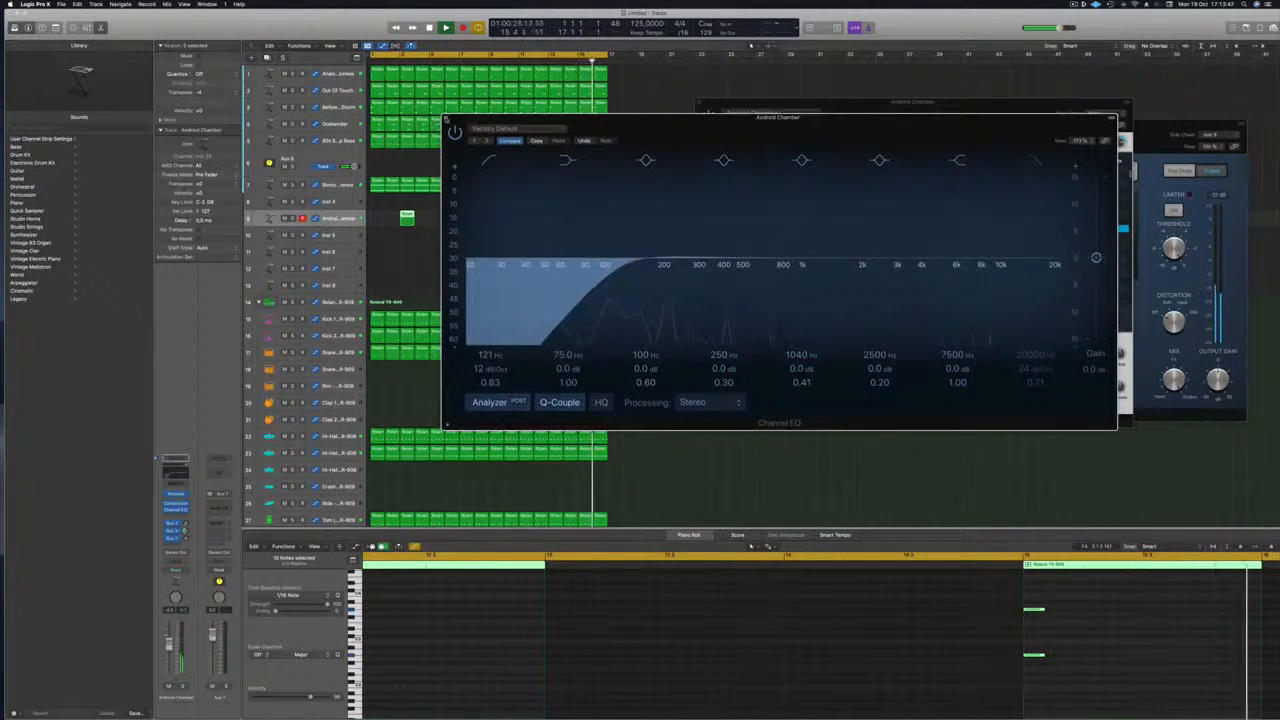
left_click(446, 119)
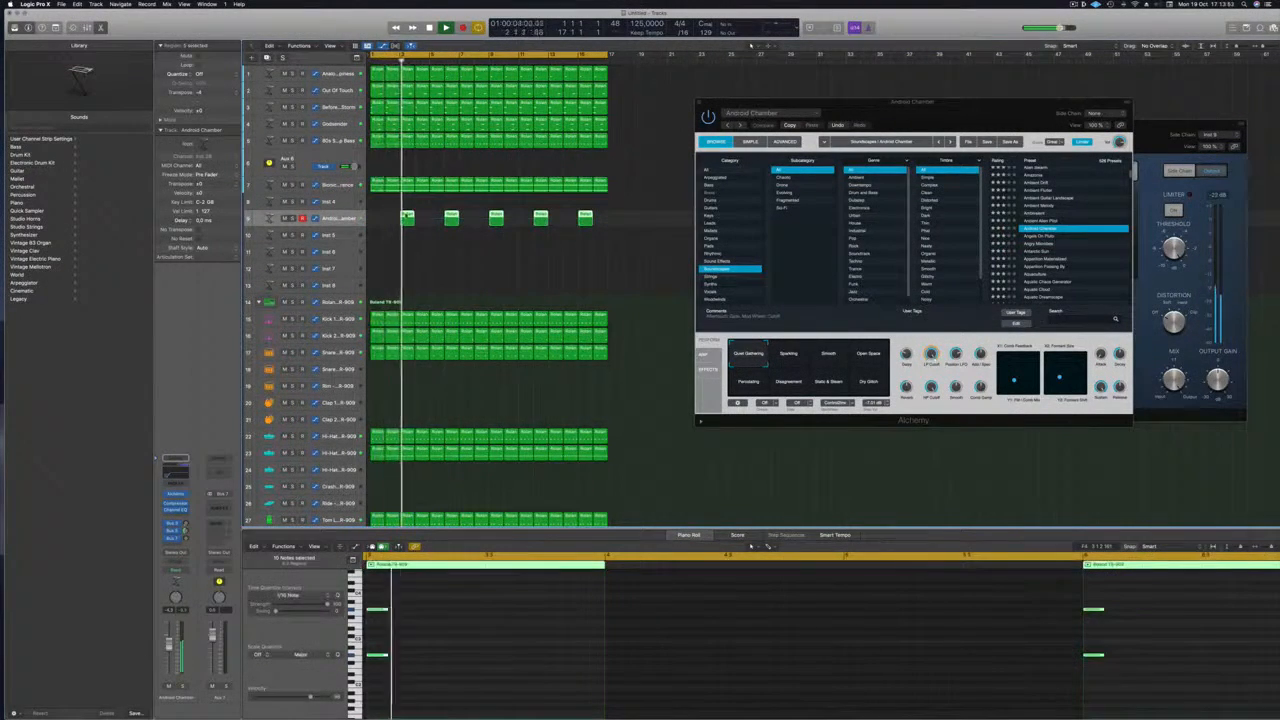
Copy the five Android Chamber regions onto the track below
left_click_drag(407, 215, 447, 240)
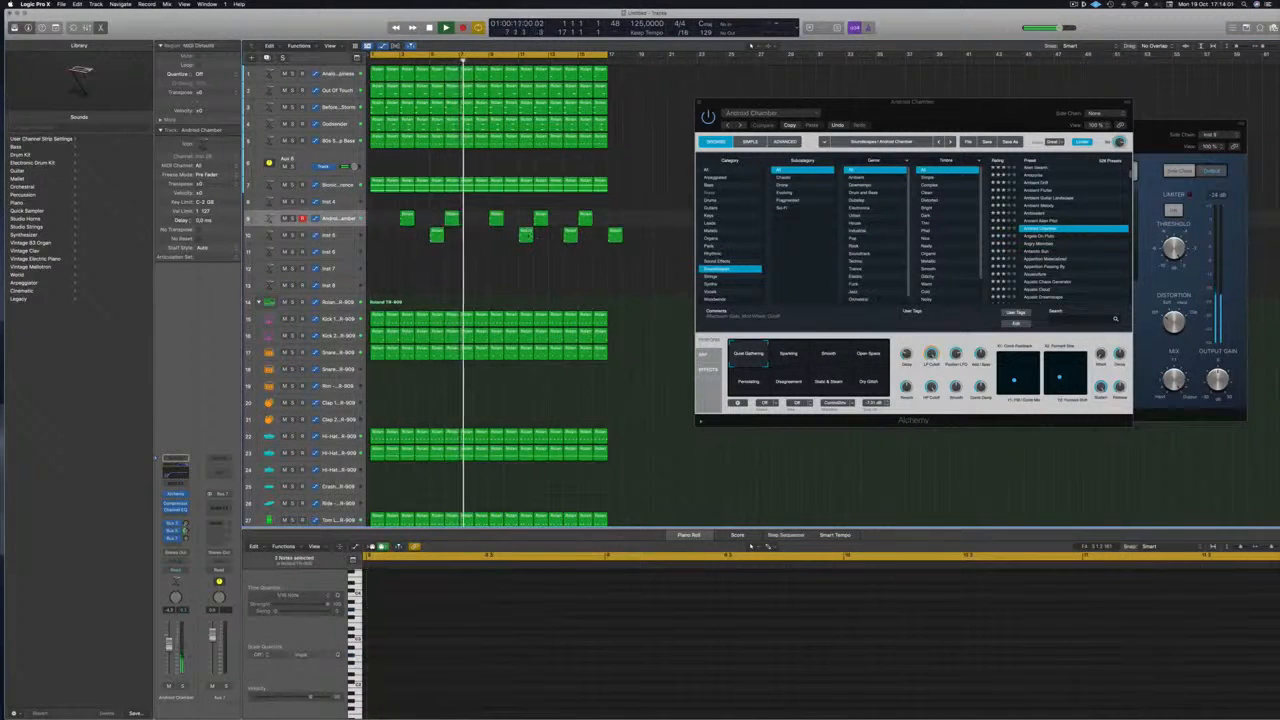
left_click(524, 232)
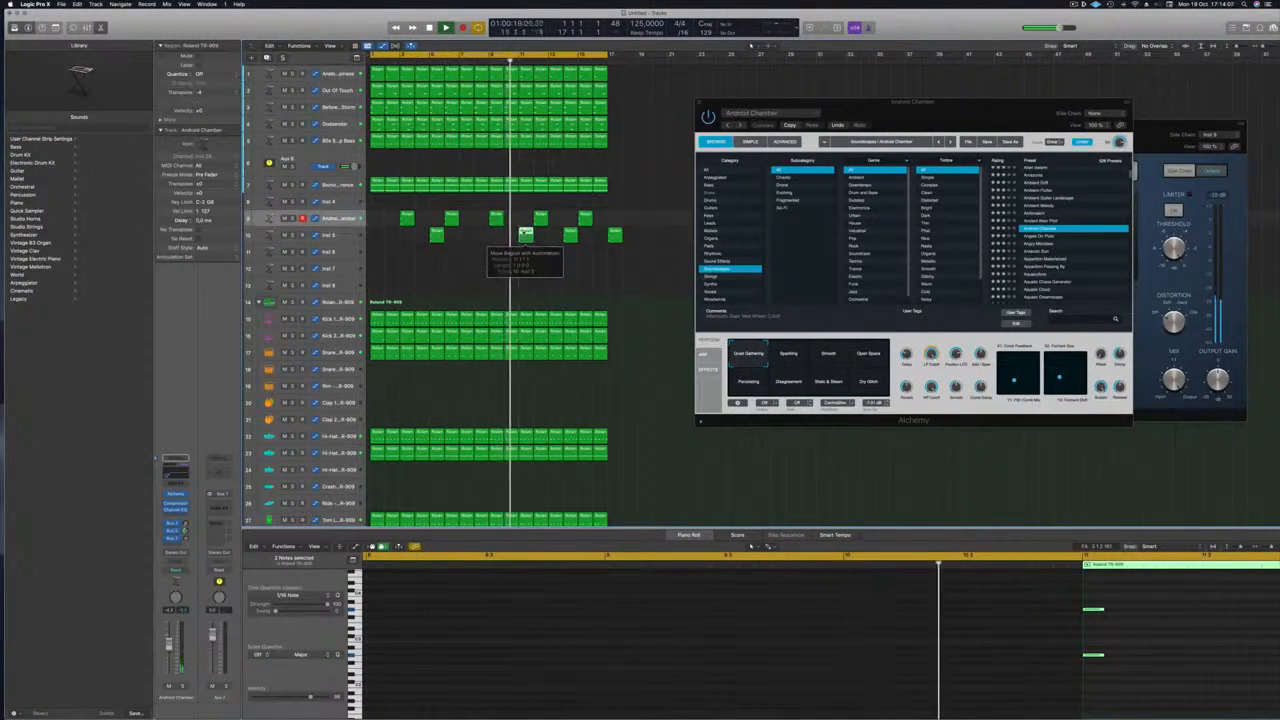
key("Return")
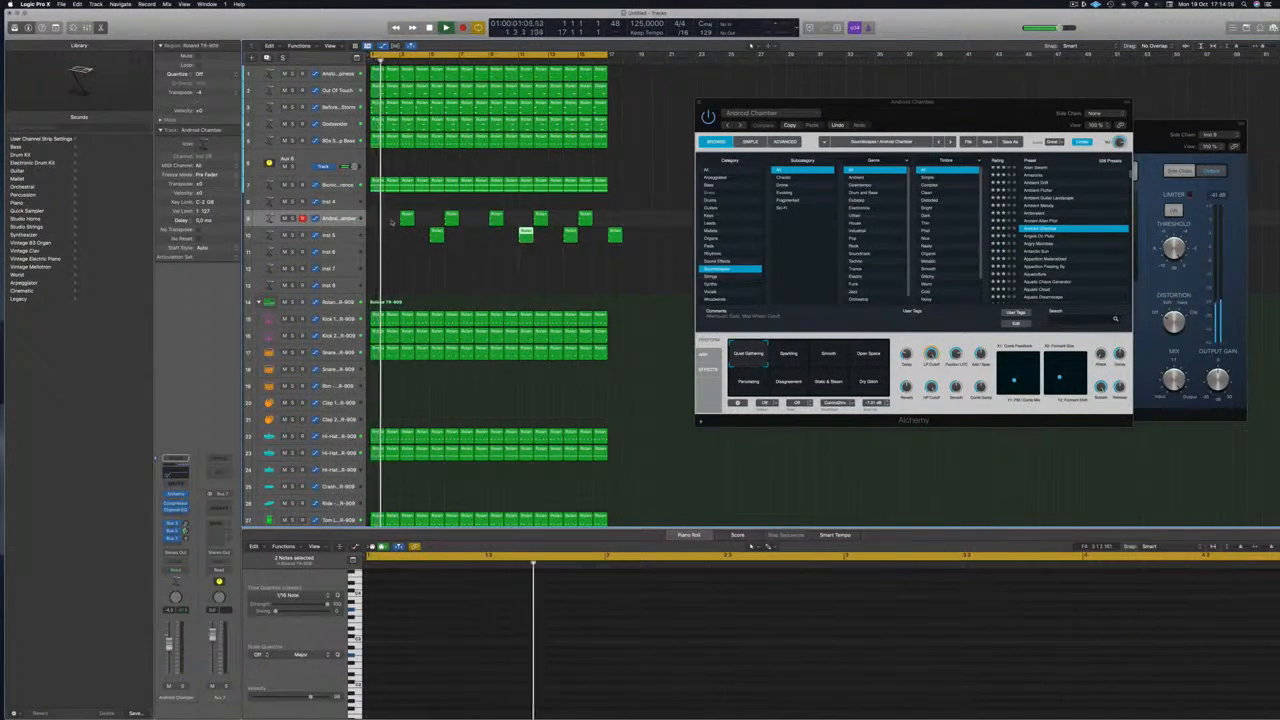
key("space")
Stagger the regions so the copies on track 9 fall between the originals
left_click_drag(378, 210, 589, 218)
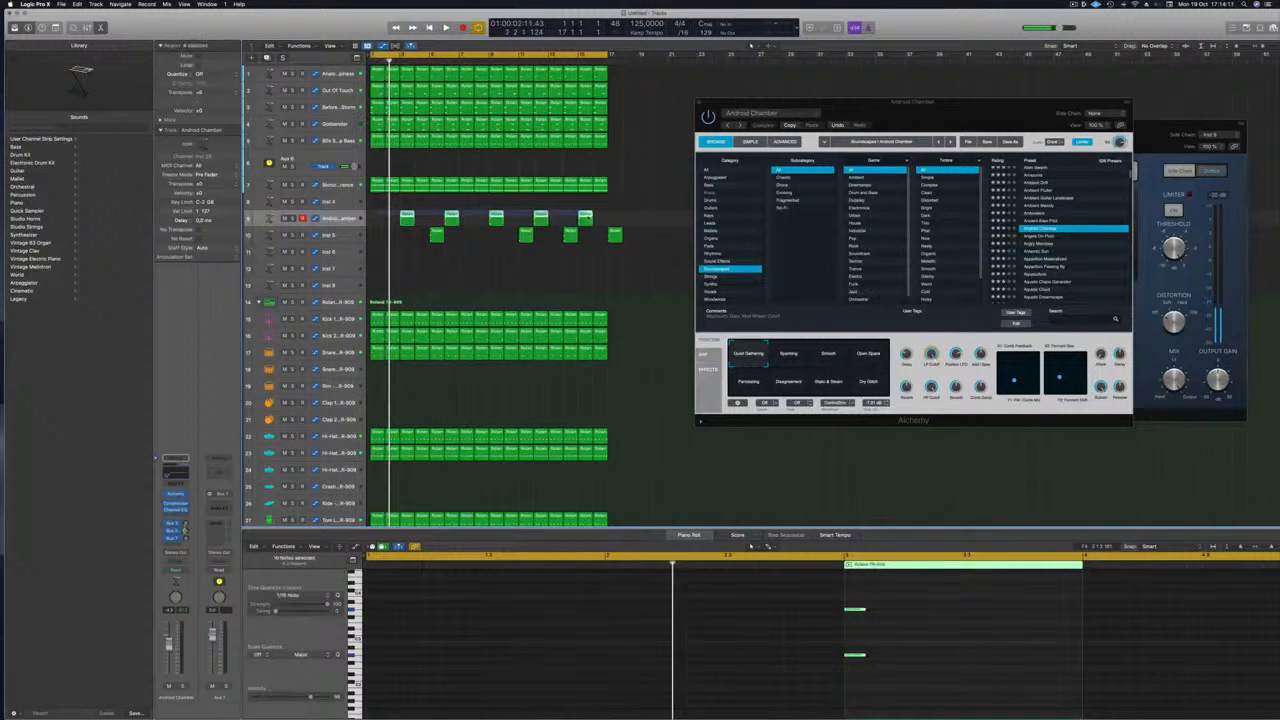
left_click_drag(408, 218, 389, 222)
key("space")
left_click(405, 251)
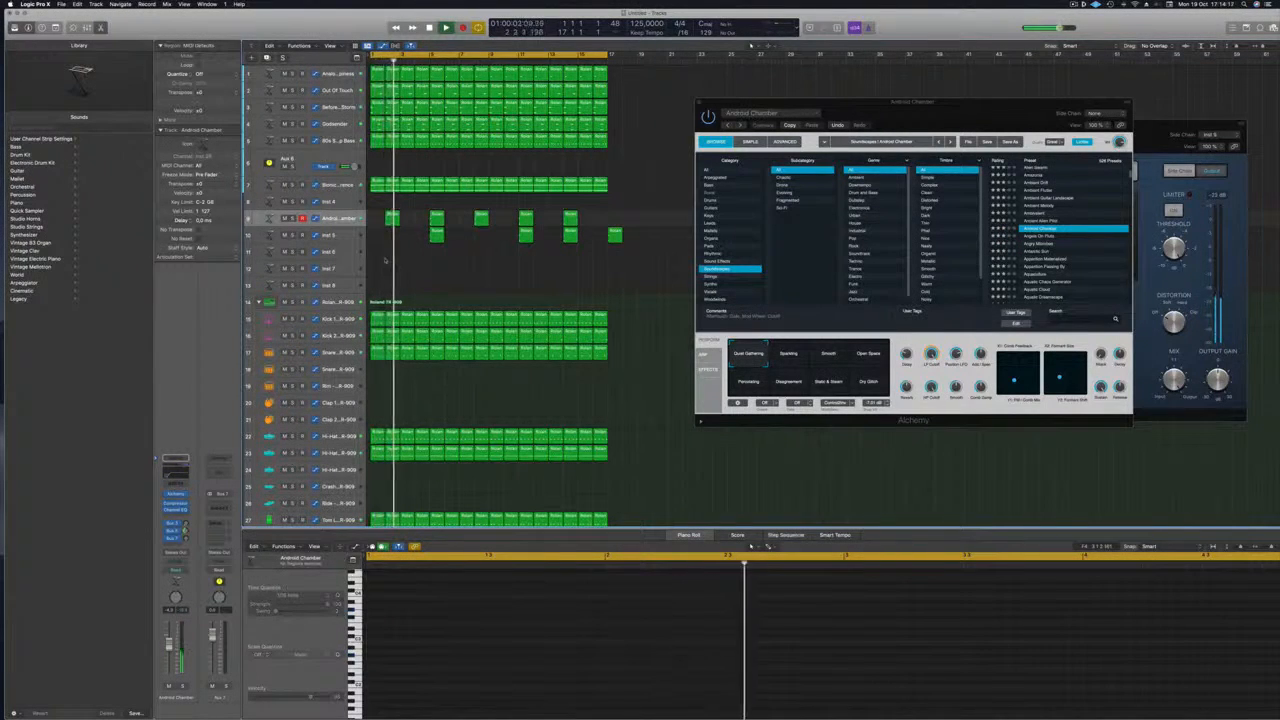
left_click(392, 218)
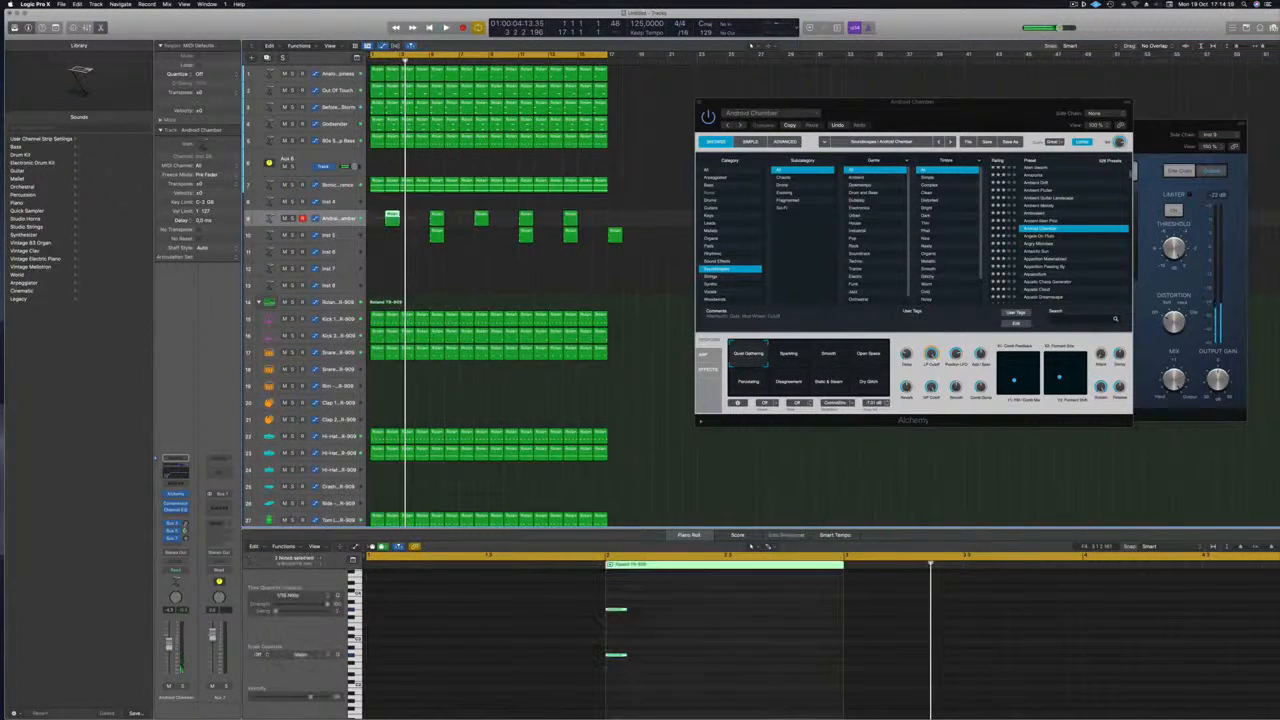
left_click_drag(392, 218, 410, 220)
left_click(414, 244)
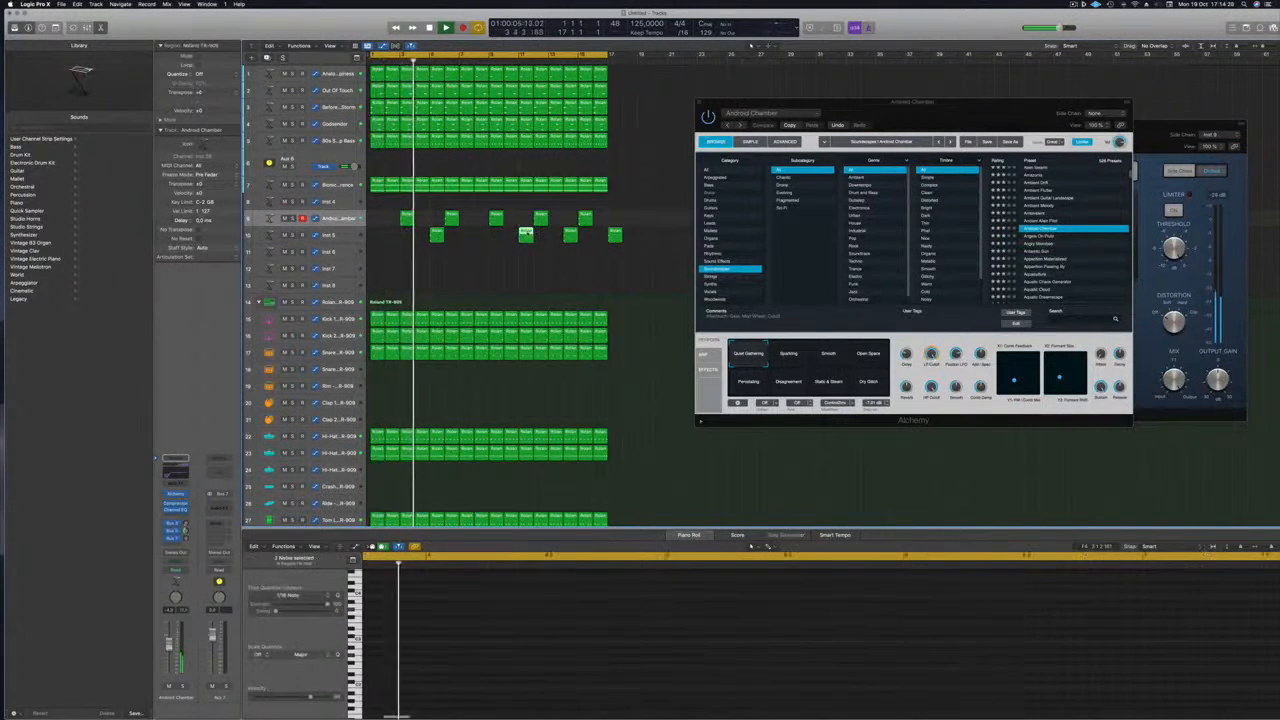
left_click_drag(528, 235, 498, 237)
Duplicate the Android Chamber track with Cmd-D
left_click(343, 235)
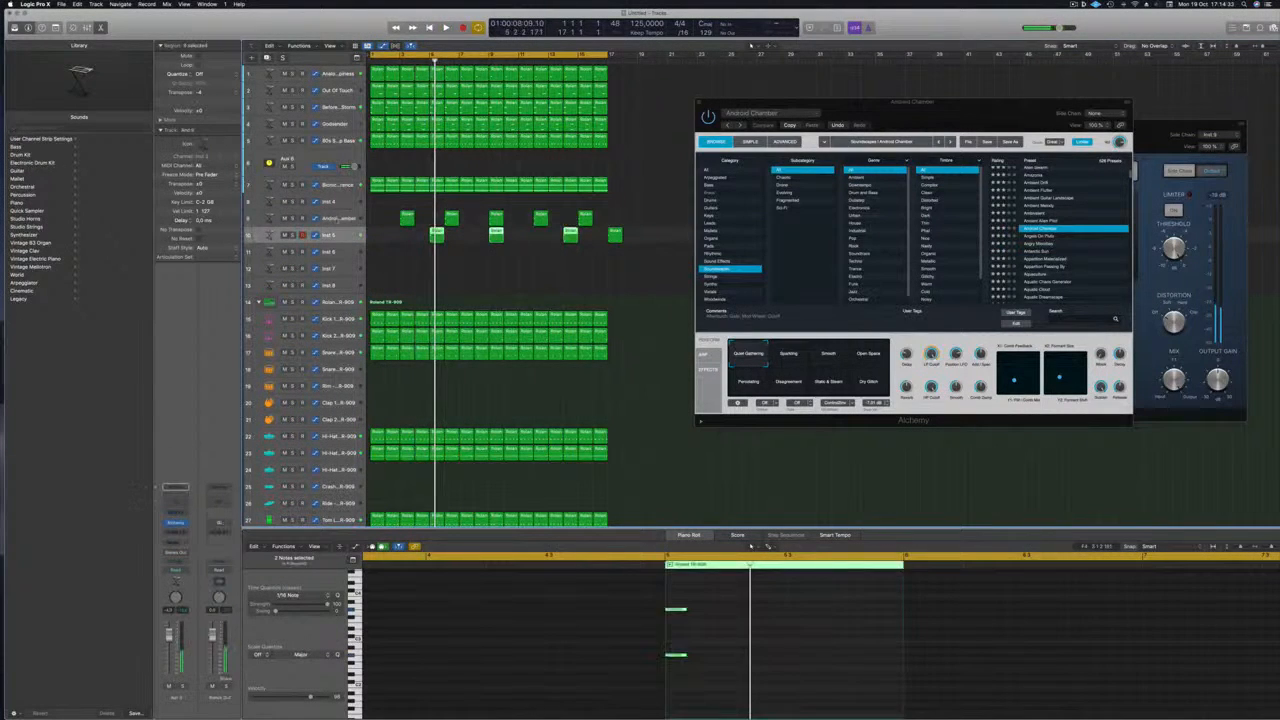
left_click(338, 218)
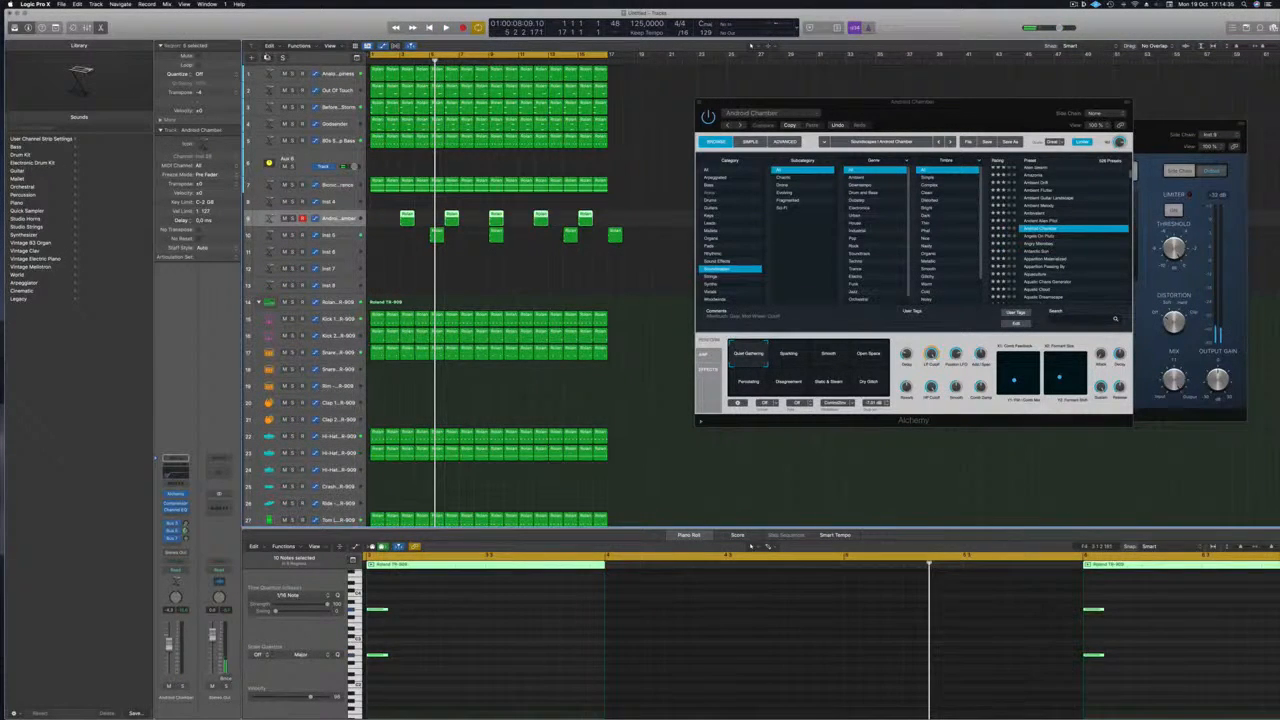
key("super+d")
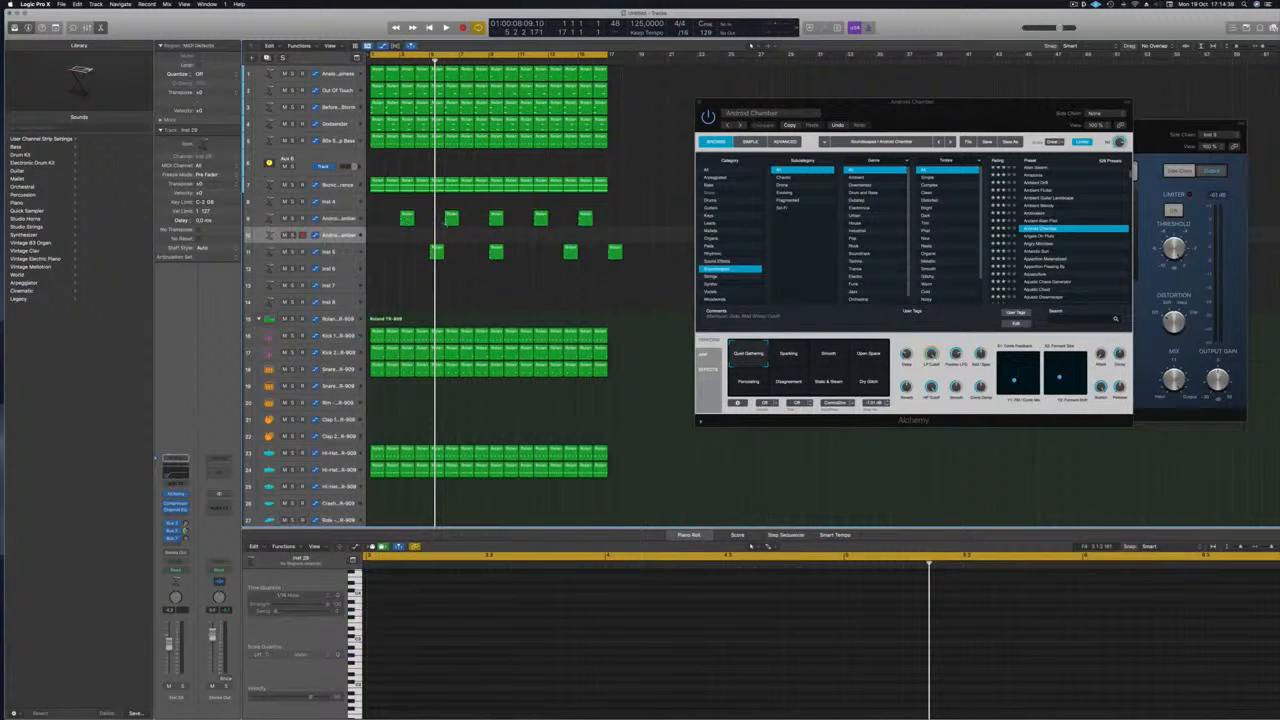
Move track 11's regions up onto track 10 and delete the leftover regions
key("Return")
key("space")
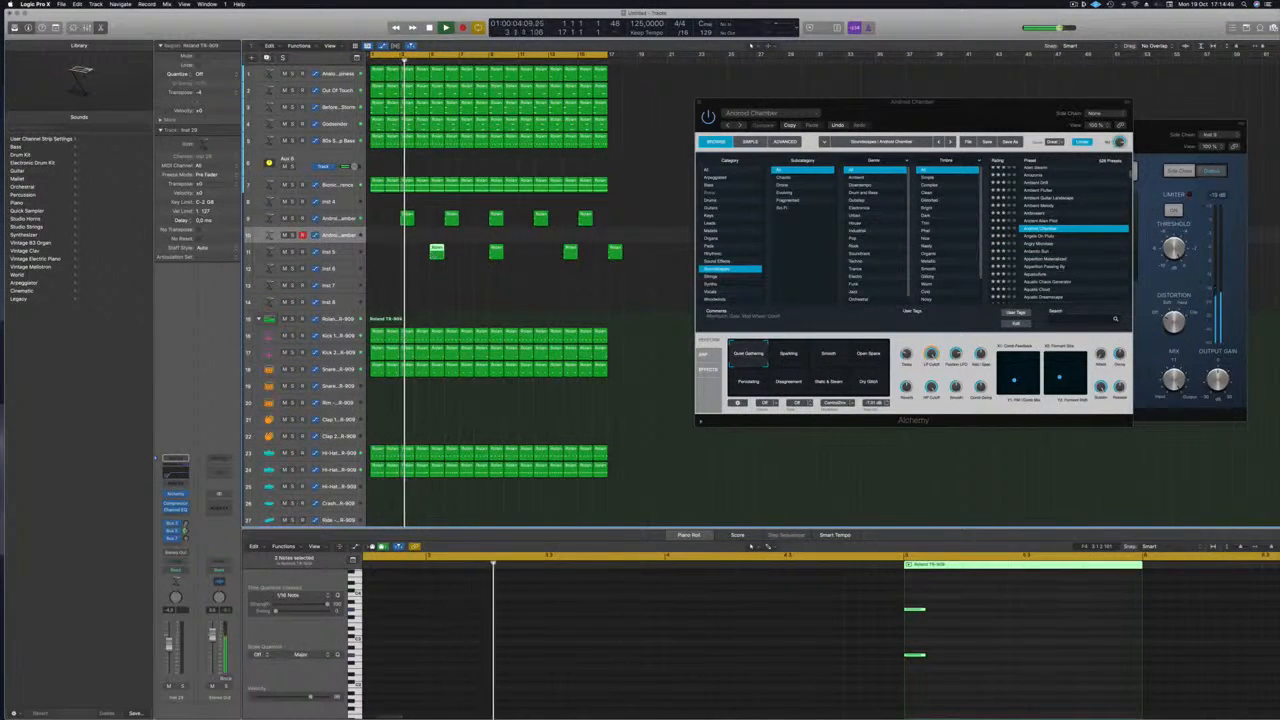
left_click(496, 256)
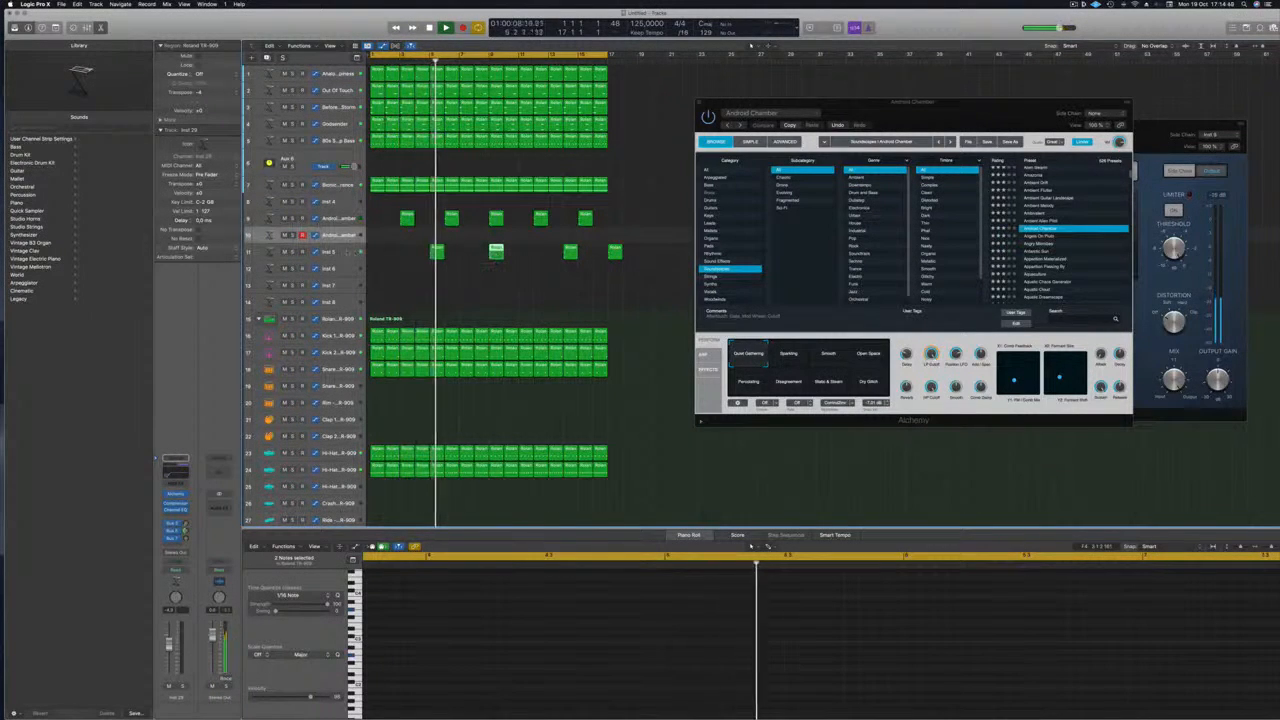
key("space")
left_click_drag(434, 255, 518, 237)
left_click(494, 251)
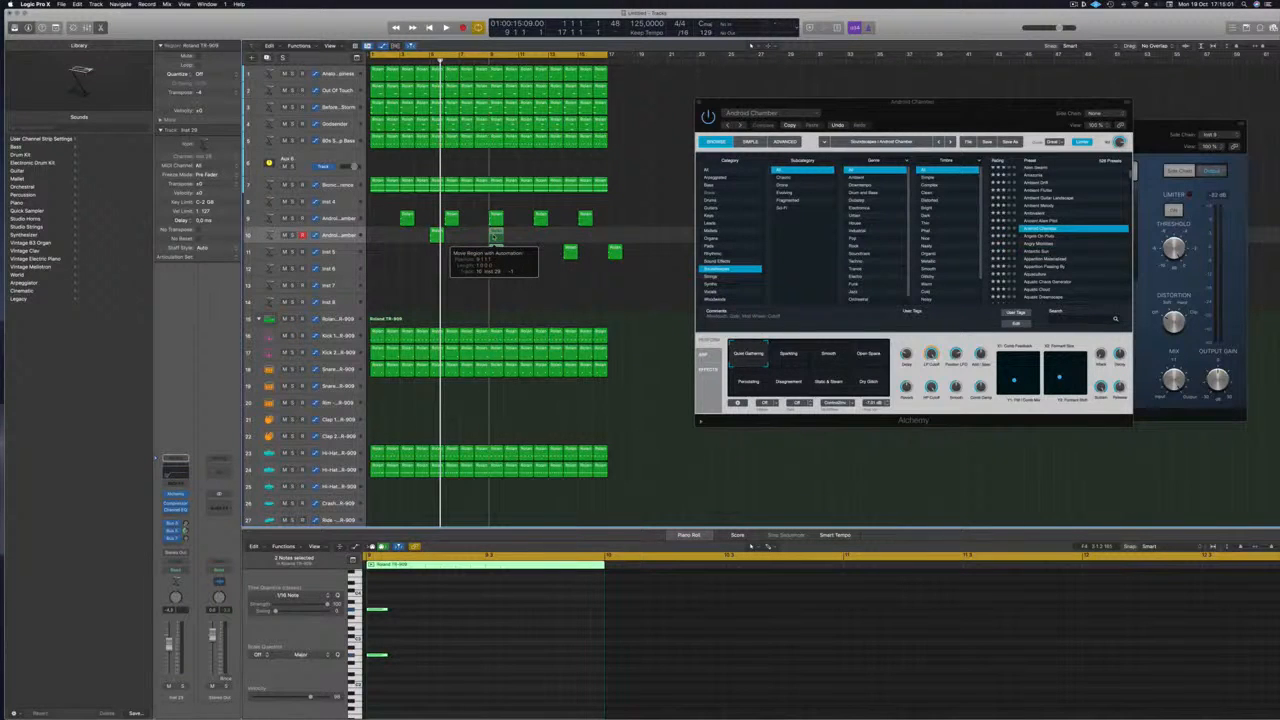
left_click_drag(495, 234, 495, 234)
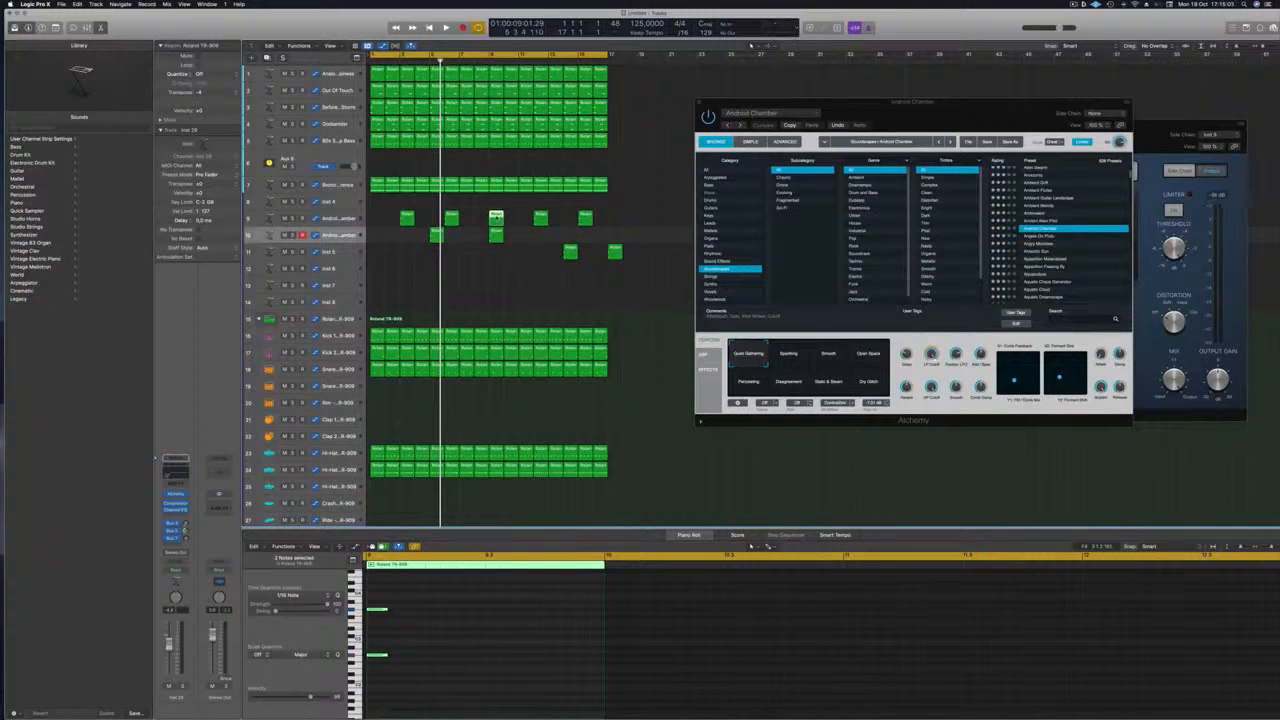
key("Delete")
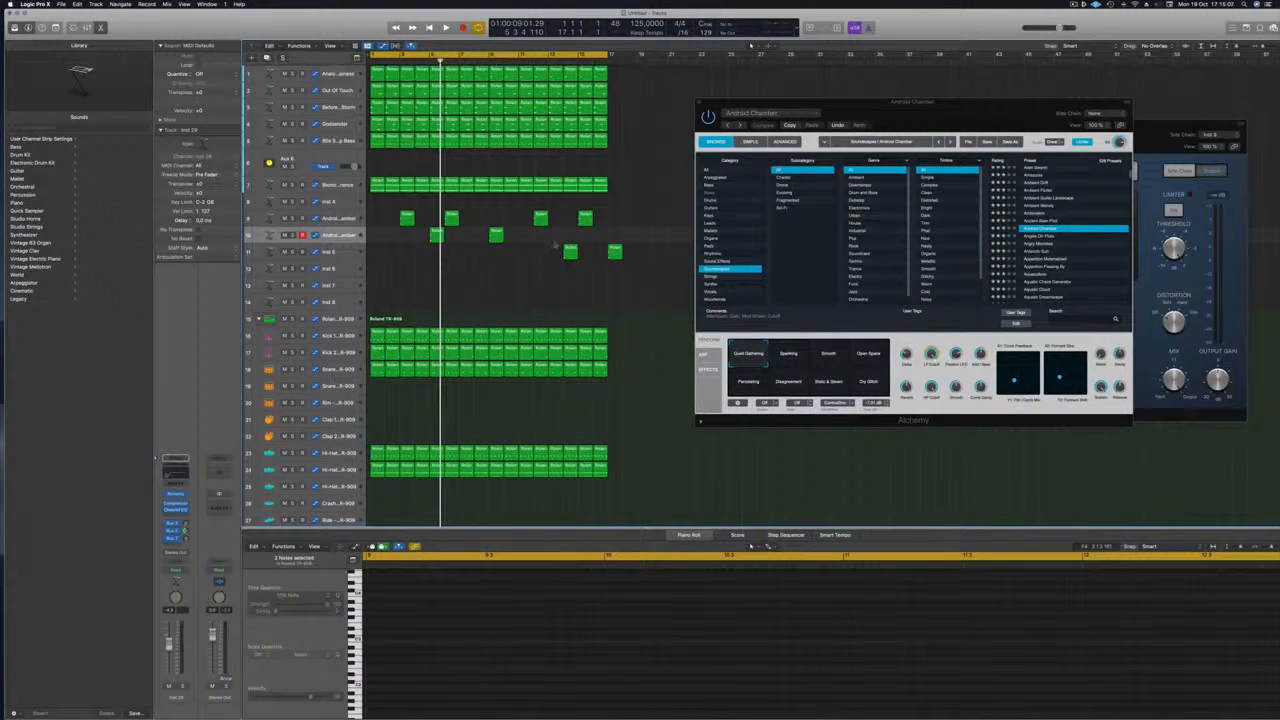
left_click_drag(570, 252, 614, 258)
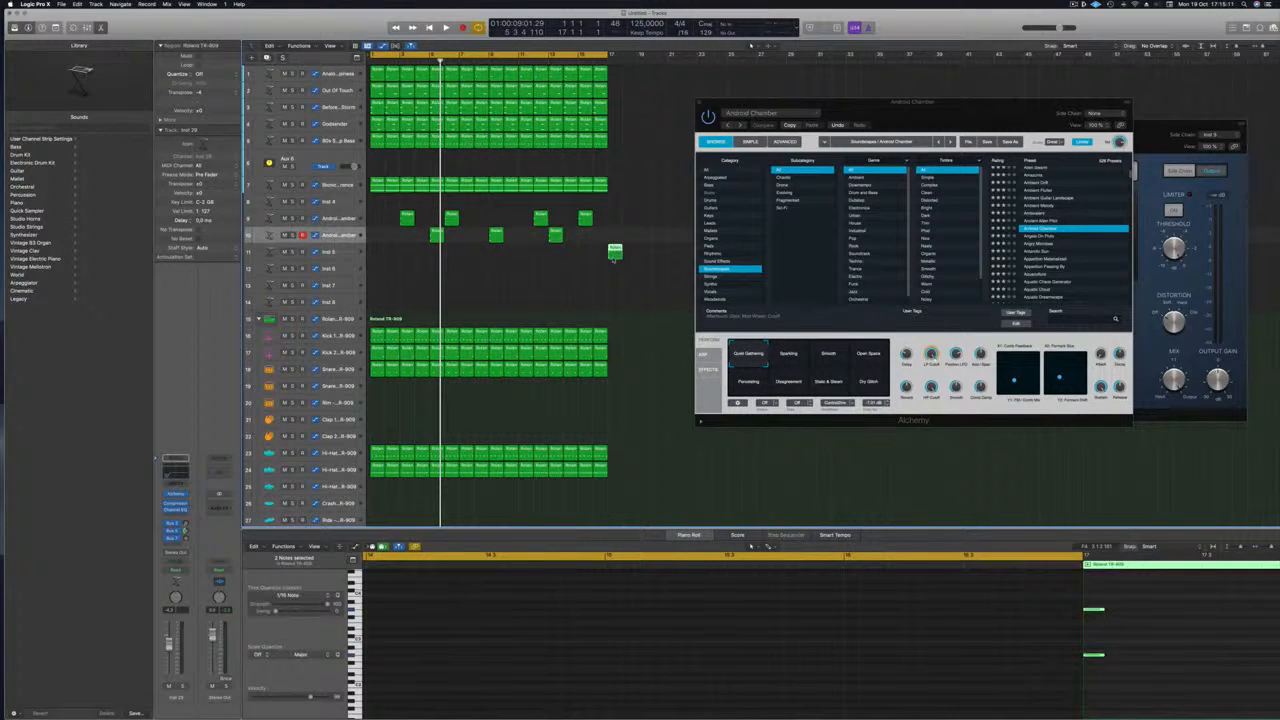
key("Delete")
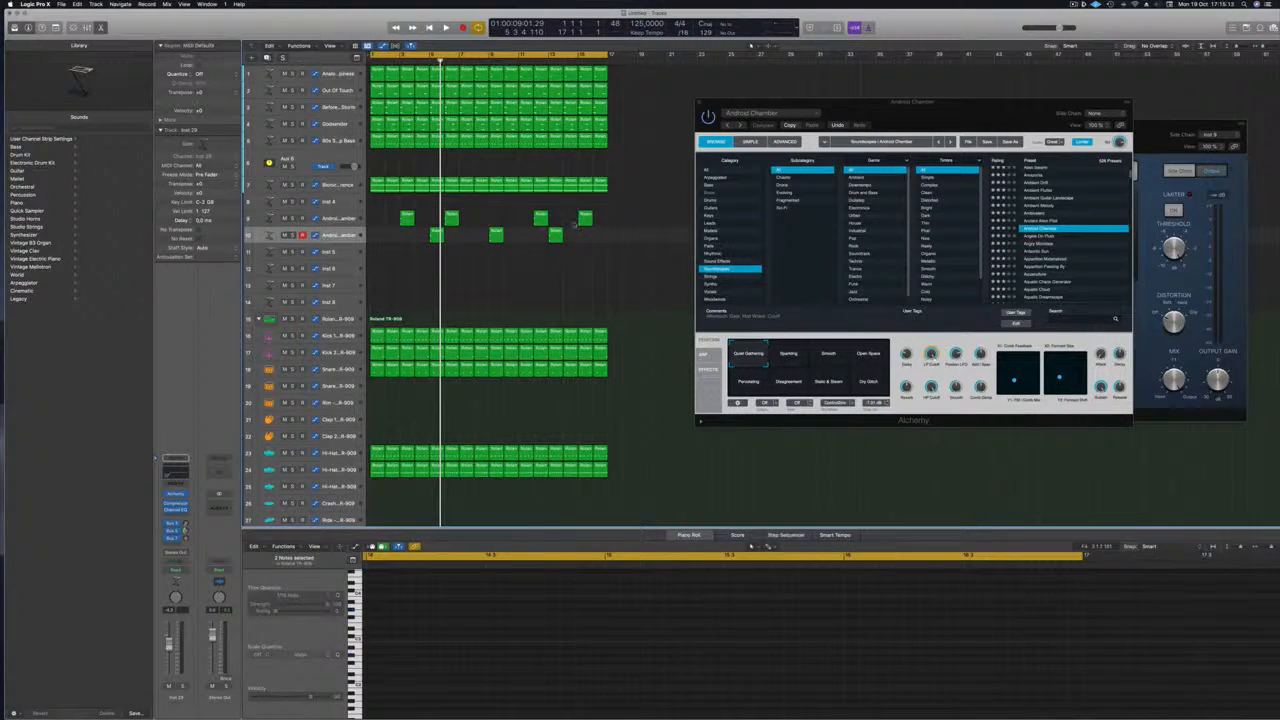
Copy the bar-5 region to bar 1 on track 10 and open its Alchemy instrument
left_click(433, 237)
left_click_drag(406, 240, 374, 238)
left_click(330, 238)
key("space")
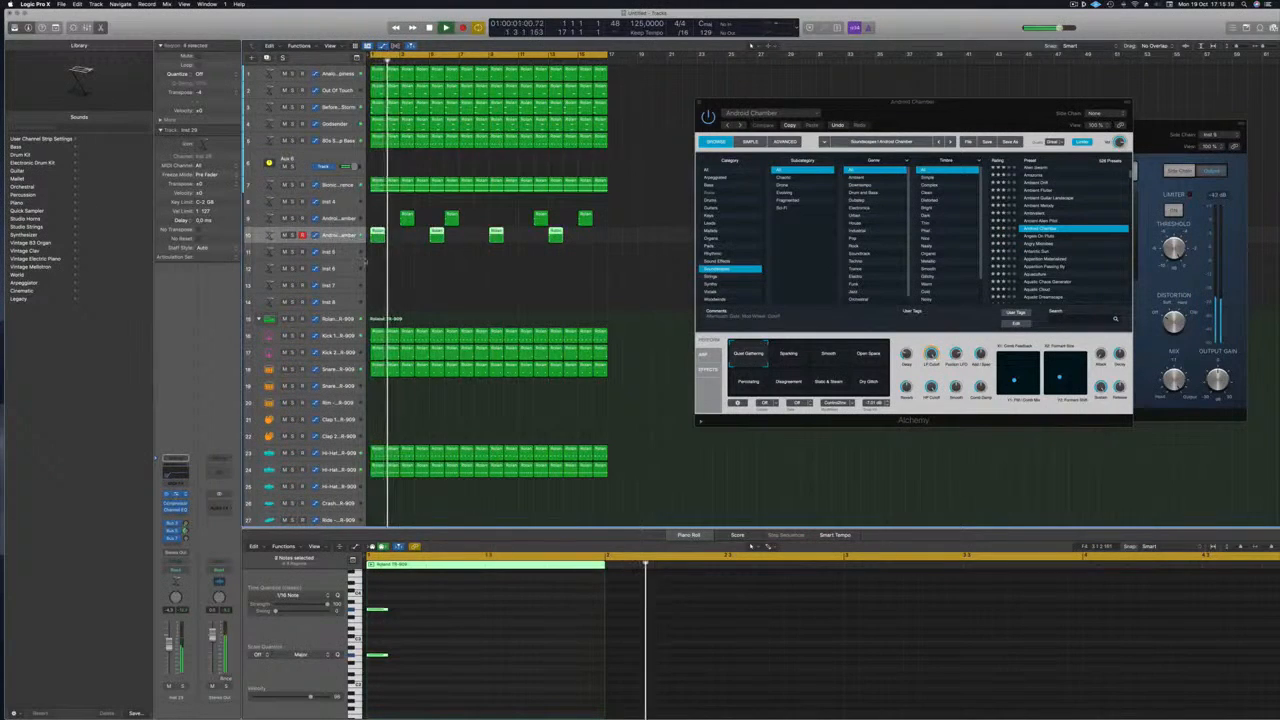
left_click(176, 494)
left_click_drag(697, 98, 982, 158)
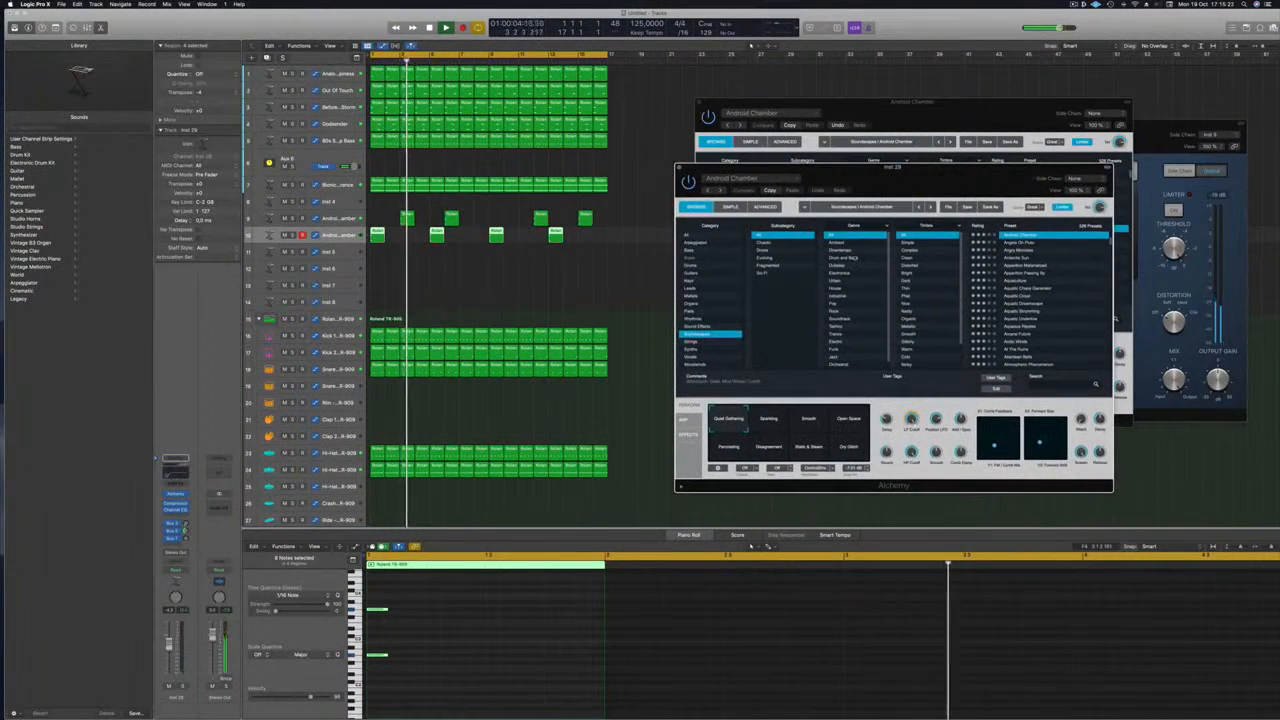
Audition Aquatic Cloud and At The Ruins, then settle on the Balinese Temple preset
left_click(1012, 295)
left_click_drag(940, 168, 913, 148)
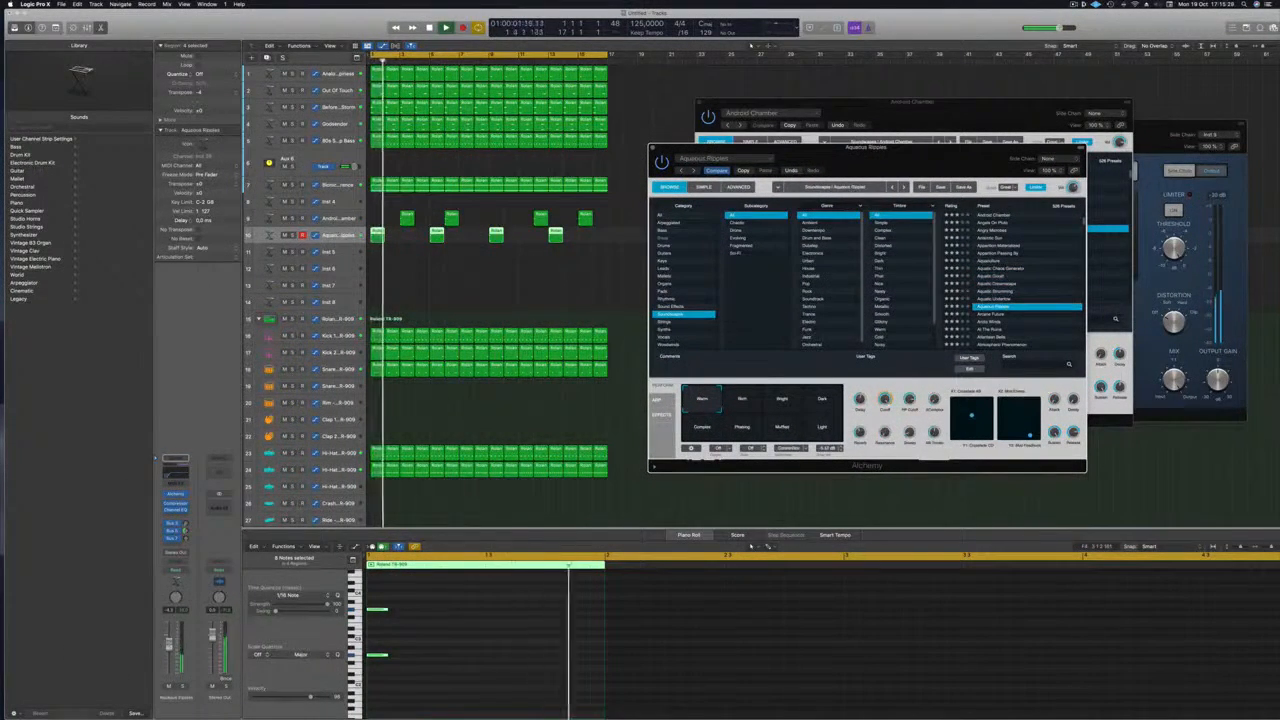
scroll(1012, 262, "down", 5)
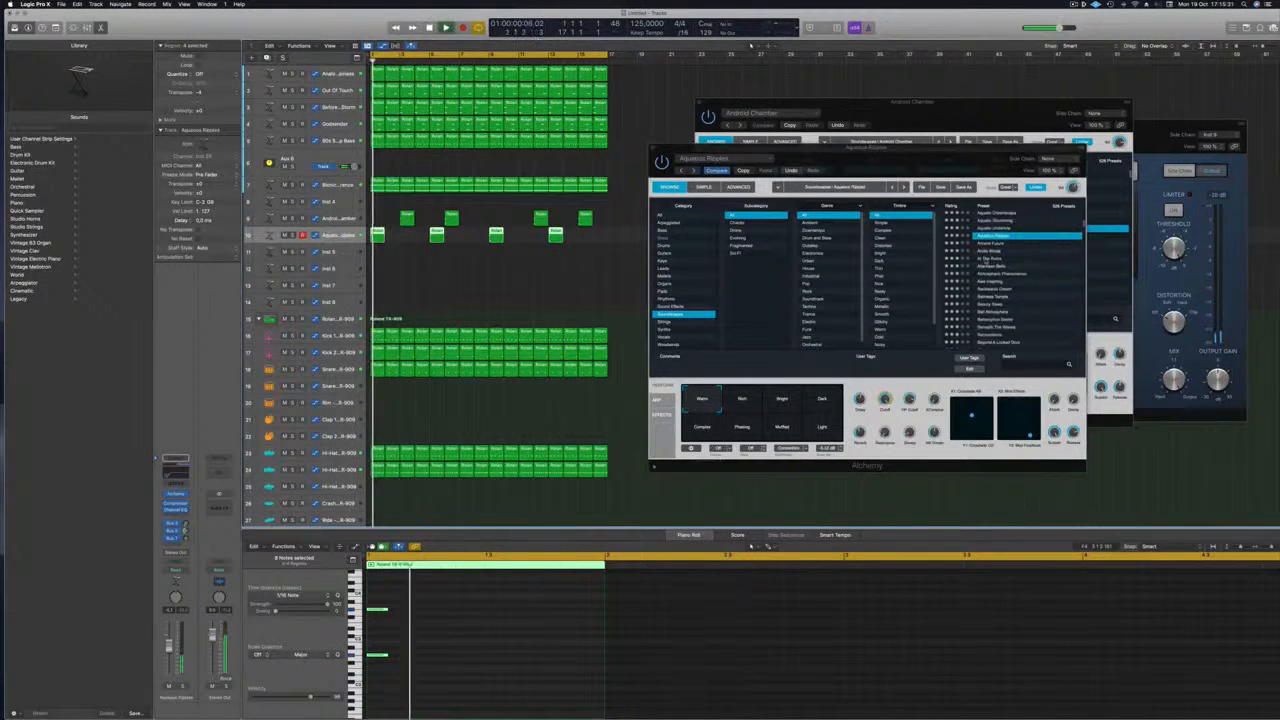
left_click(990, 259)
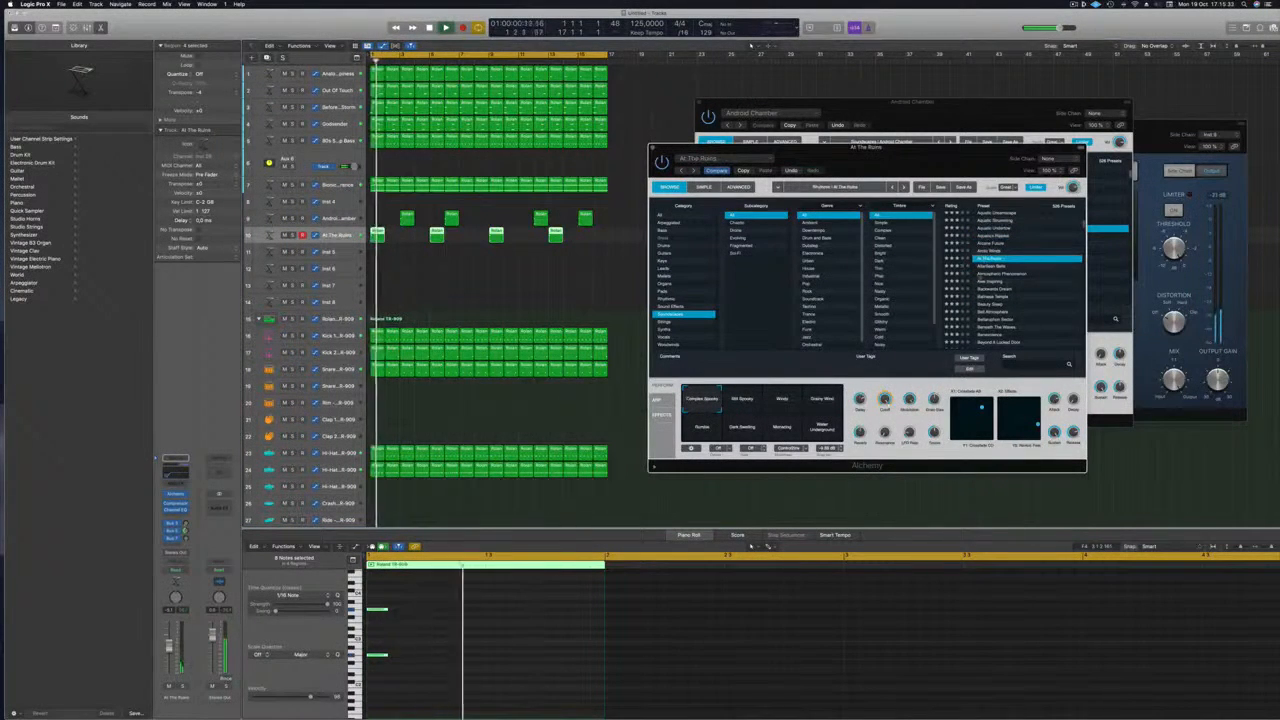
scroll(980, 280, "down", 1)
left_click(995, 289)
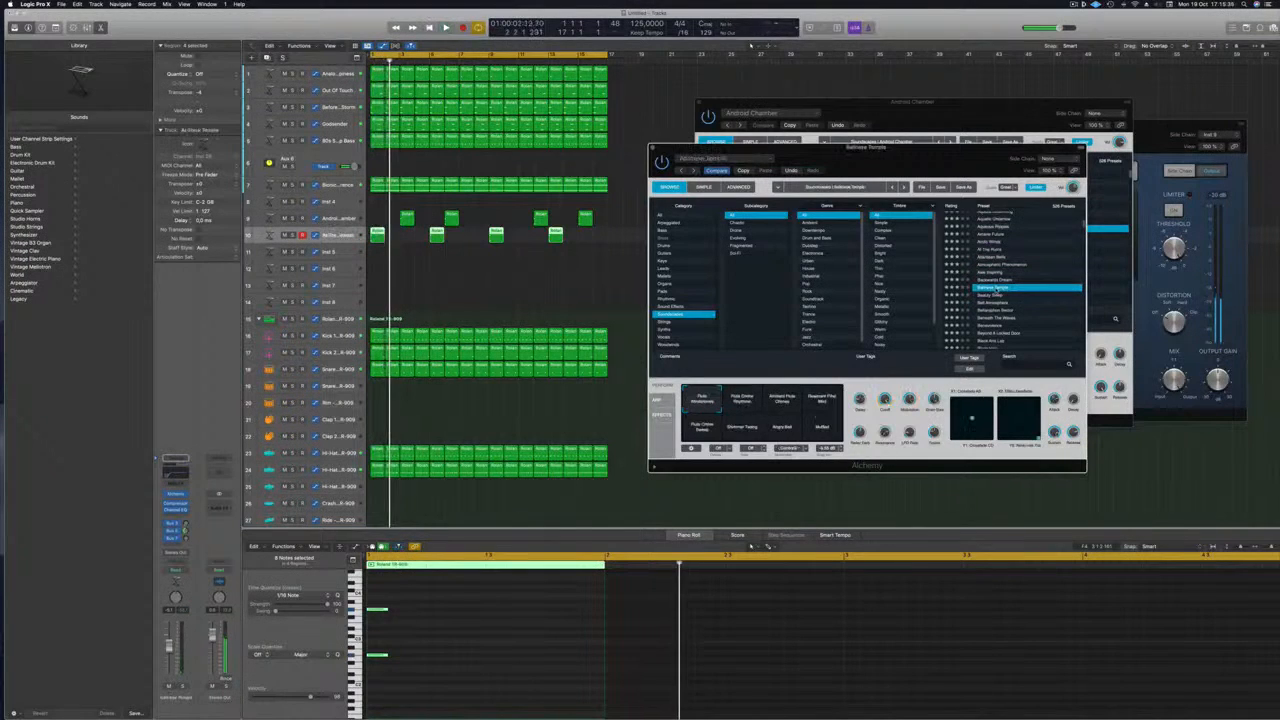
left_click_drag(894, 163, 912, 117)
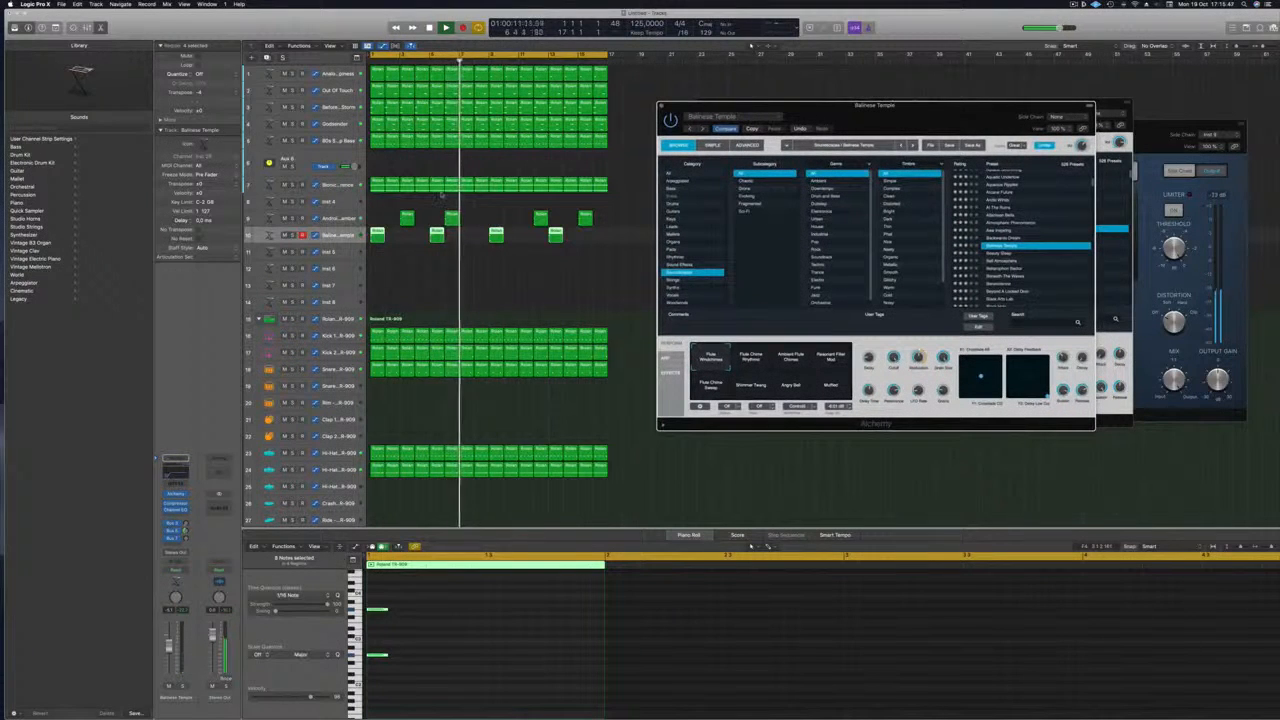
Shift track 9's second region one bar later
key("space")
key("space")
left_click(471, 211)
left_click(449, 219)
left_click_drag(449, 221, 523, 221)
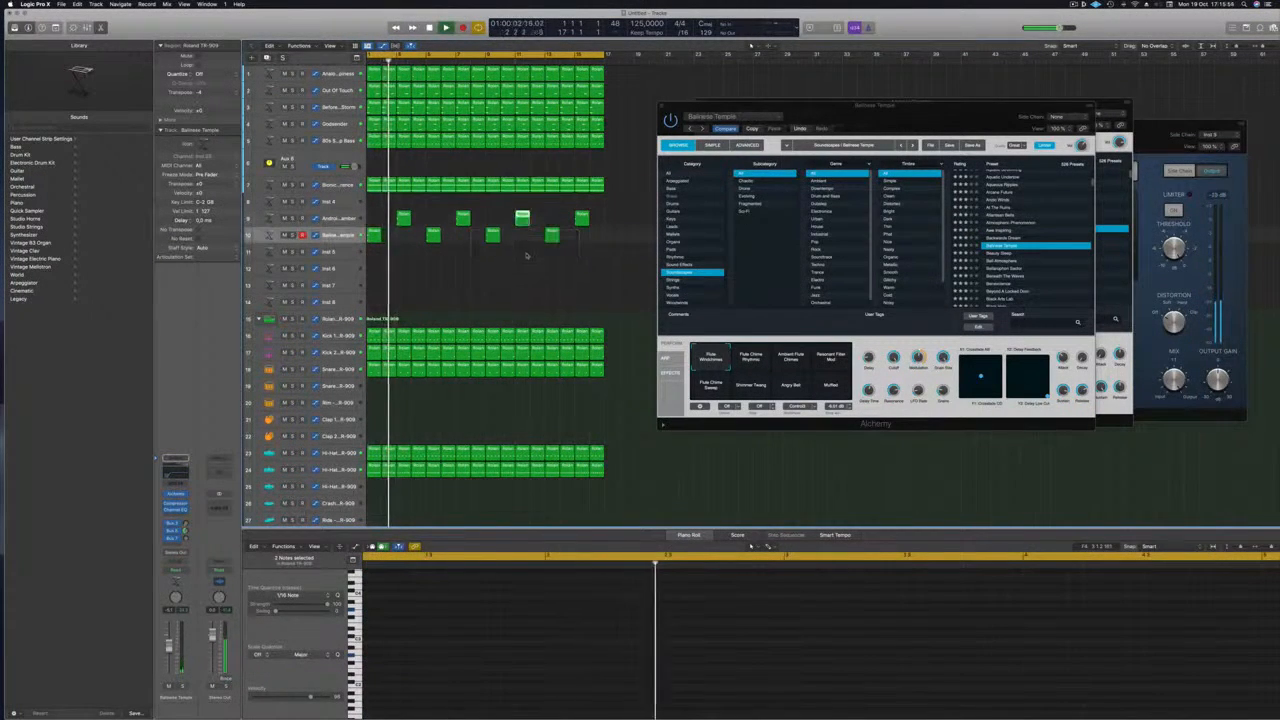
left_click_drag(938, 103, 967, 51)
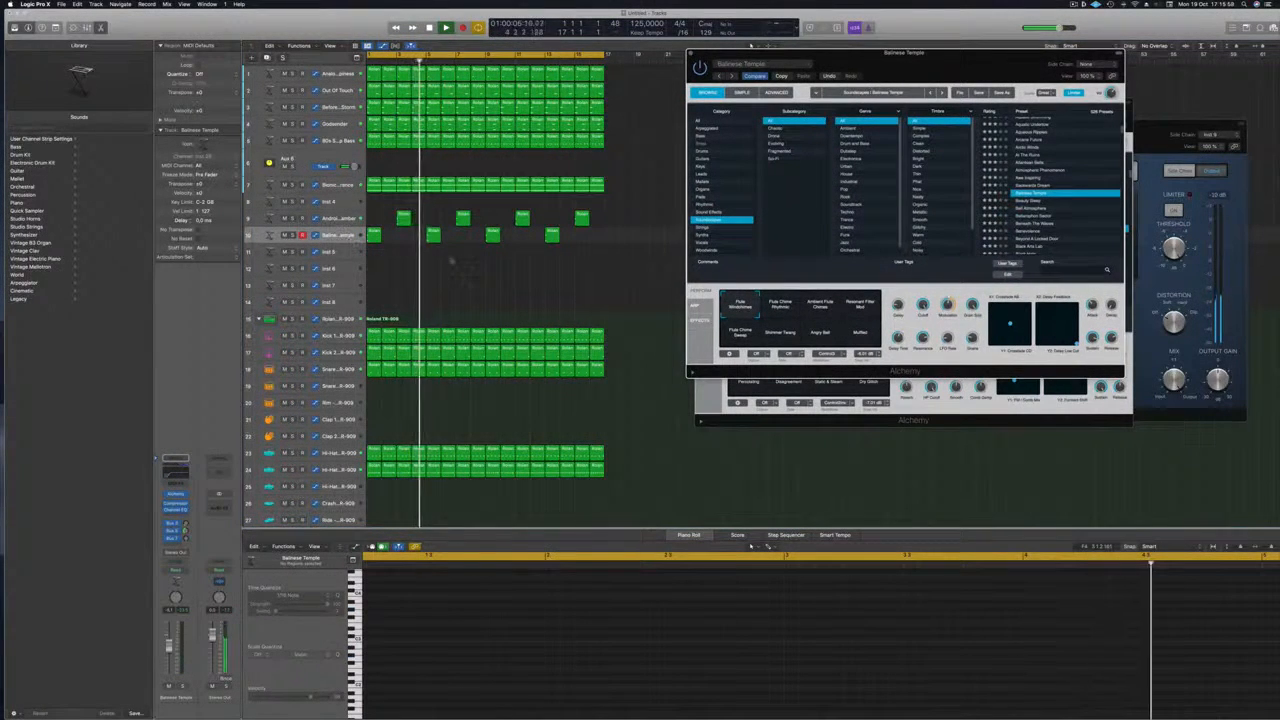
left_click(451, 261)
left_click(342, 234)
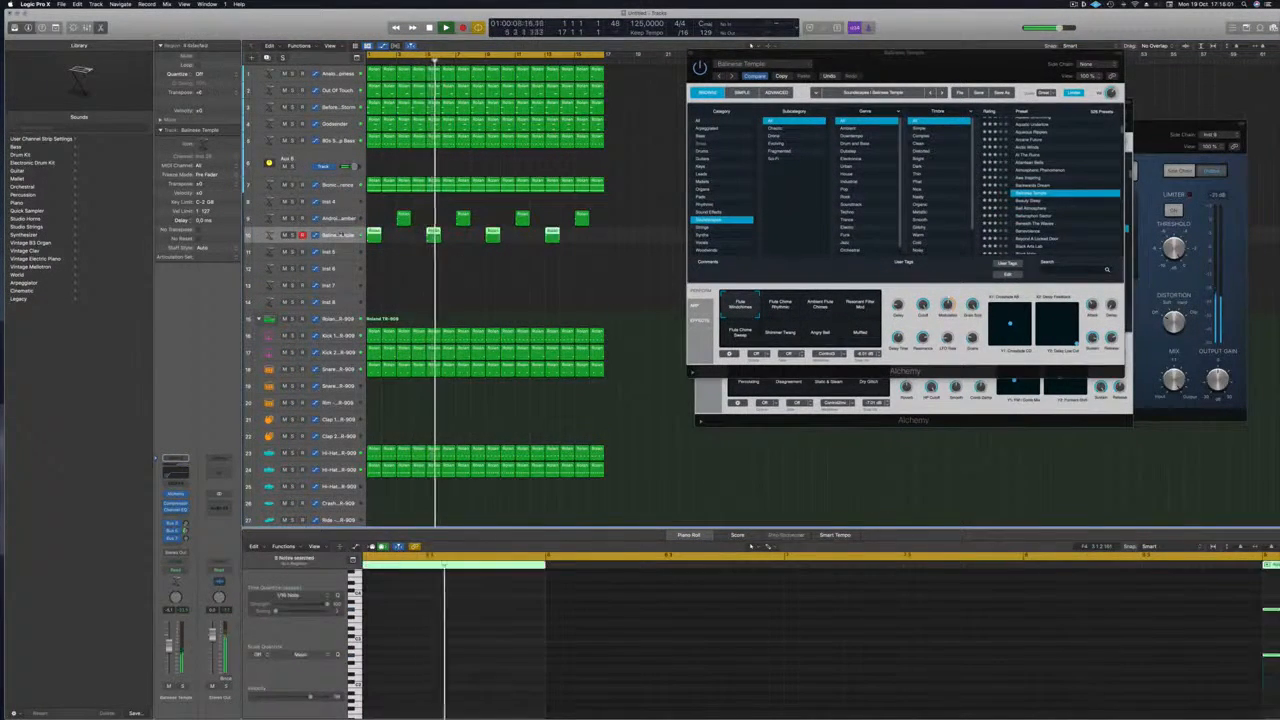
left_click_drag(940, 68, 949, 77)
scroll(528, 316, "down", 2)
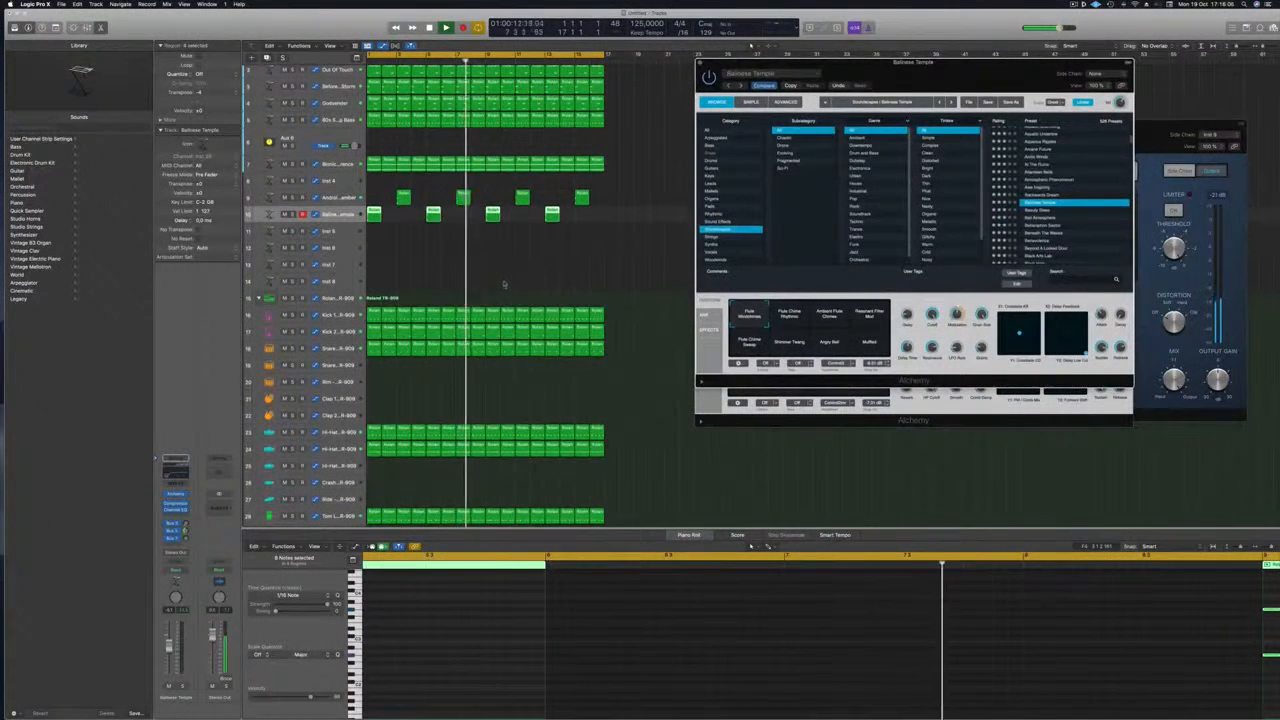
left_click(403, 255)
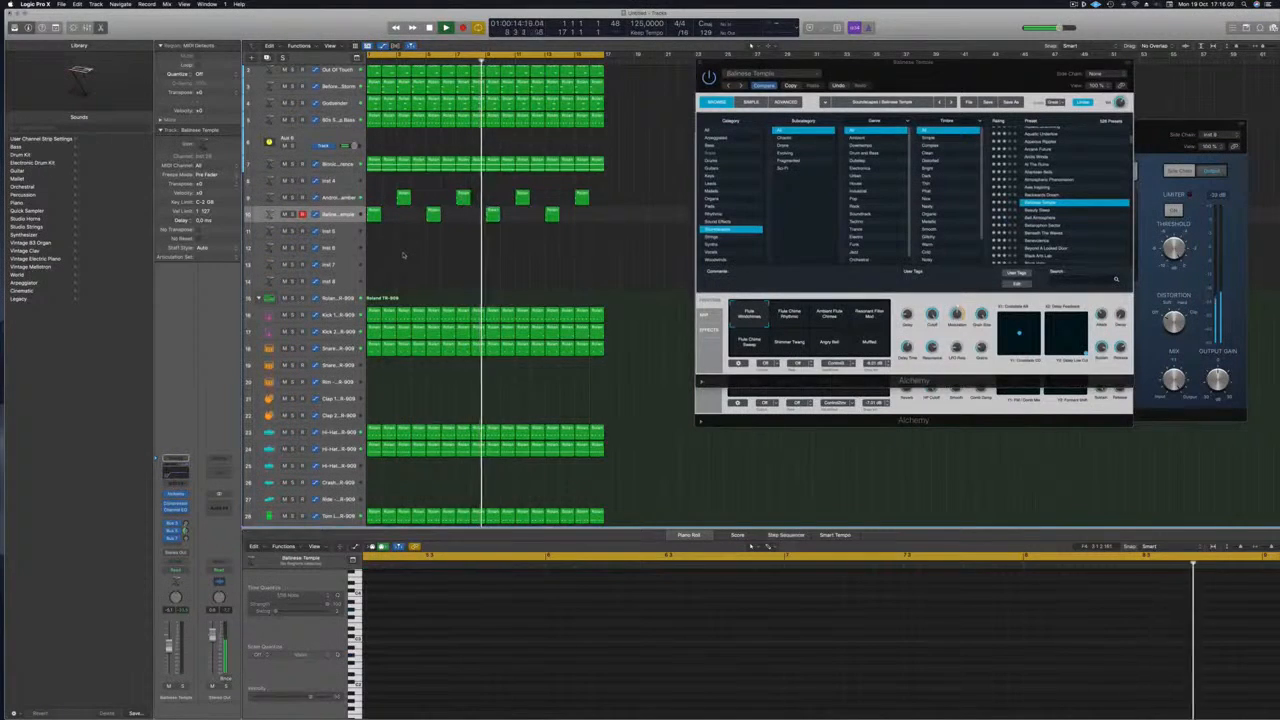
Create a new track with Cmd-D and copy the Android Chamber region onto it
left_click(403, 195)
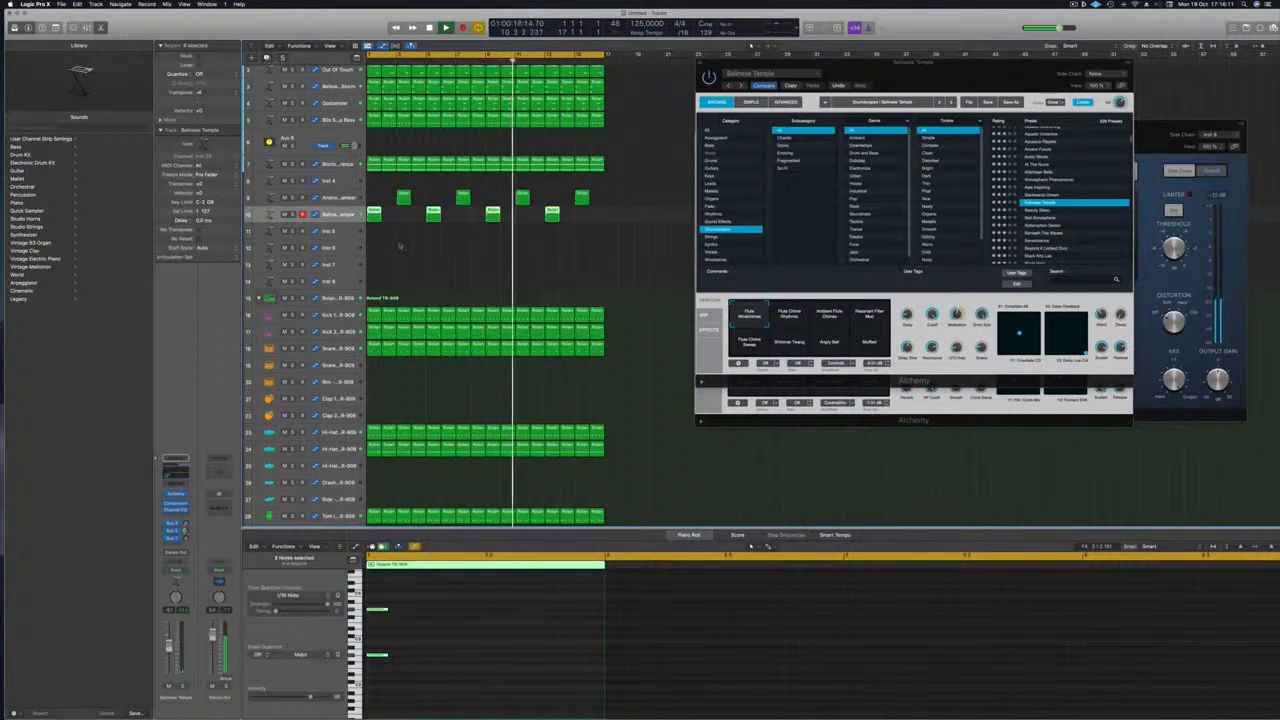
key("super+d")
left_click_drag(404, 196, 538, 241)
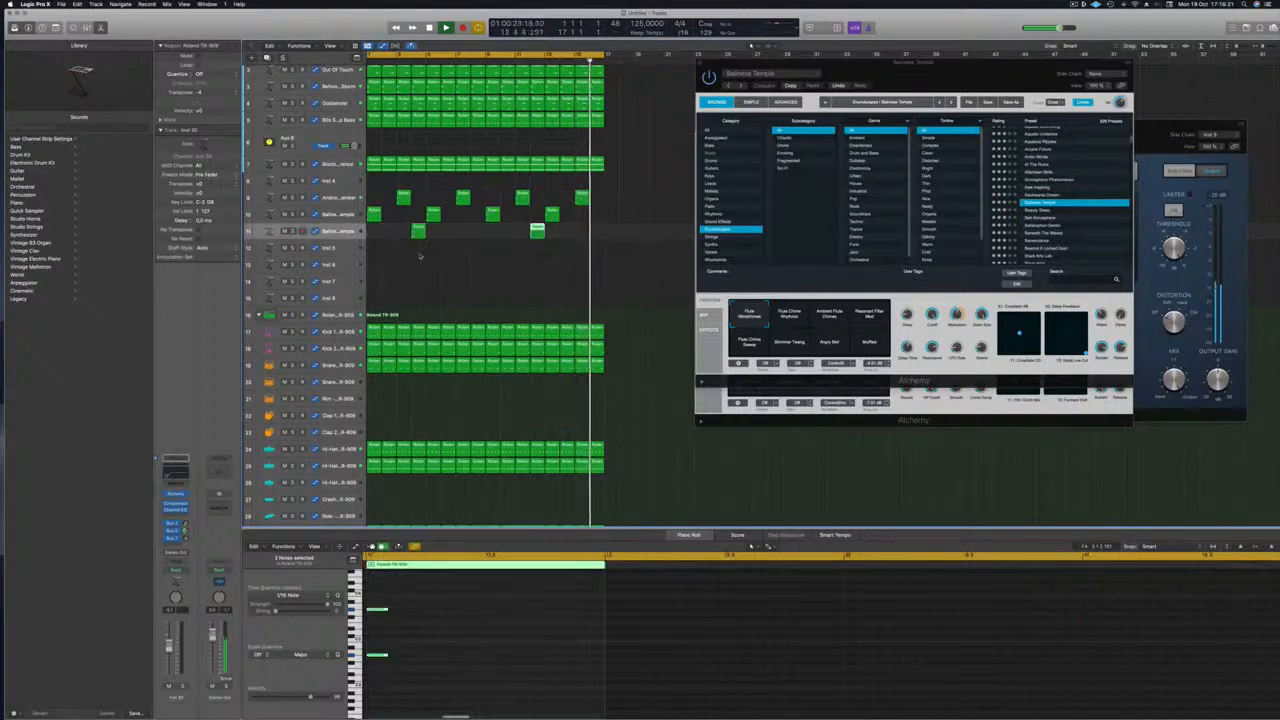
left_click(342, 233)
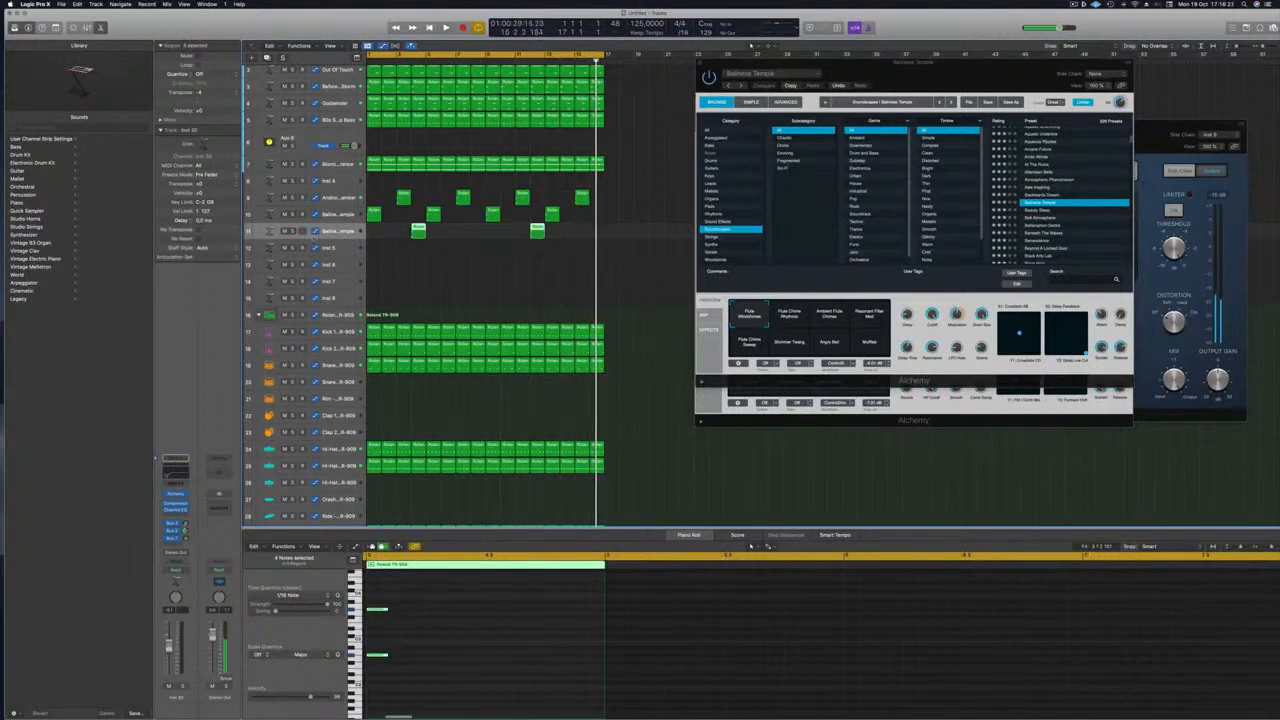
left_click(177, 496)
left_click_drag(560, 108, 830, 50)
scroll(1043, 177, "down", 5)
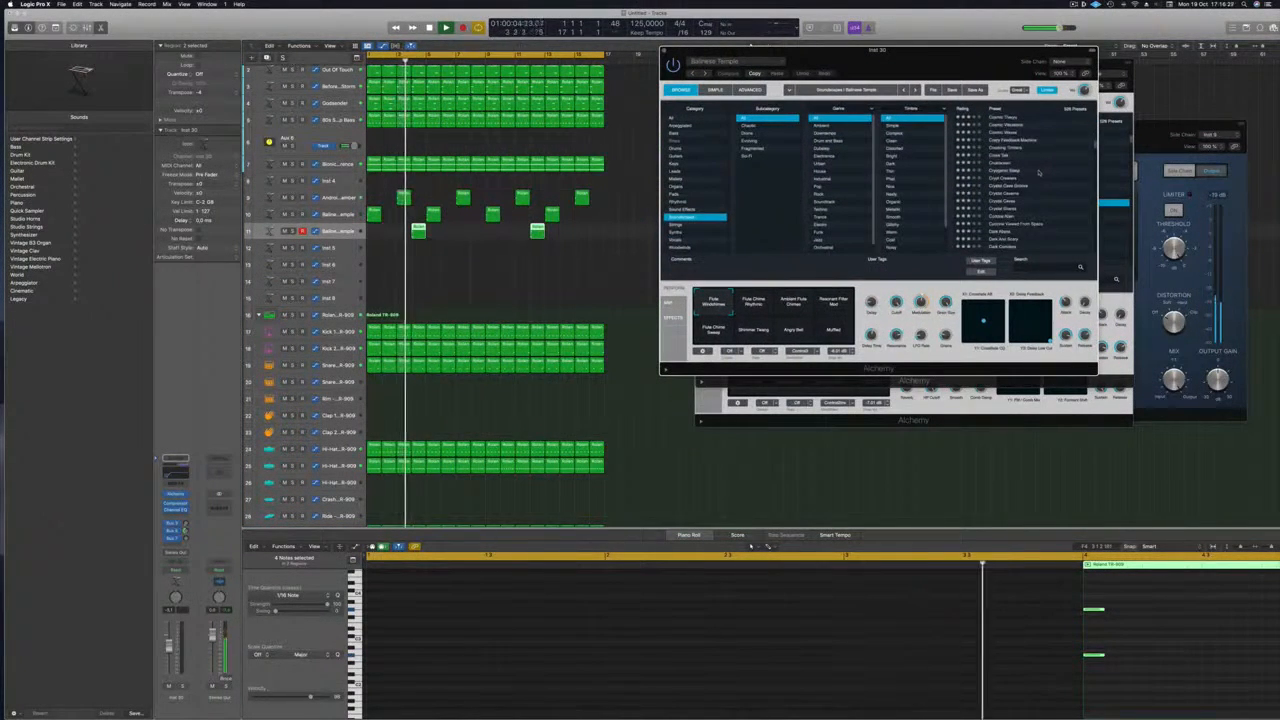
Audition the Curious Alien and Dark Abyss soundscape presets in Alchemy
scroll(1043, 214, "down", 1)
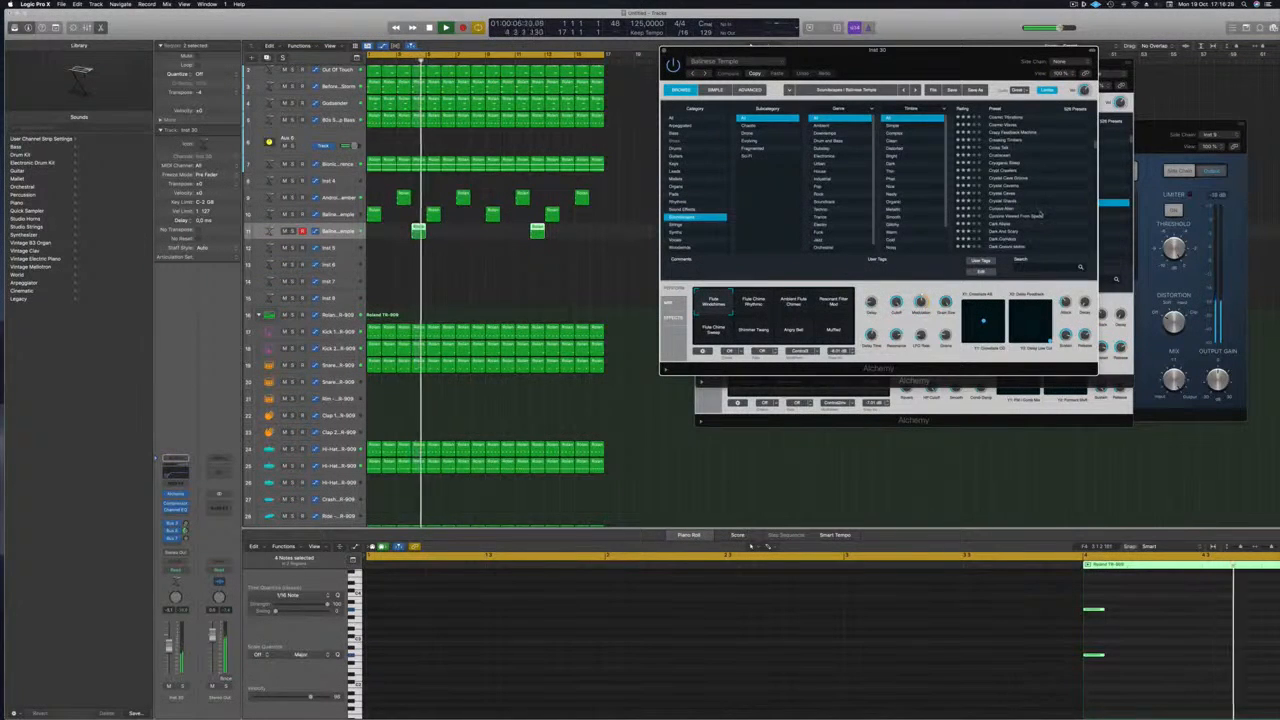
left_click(1043, 209)
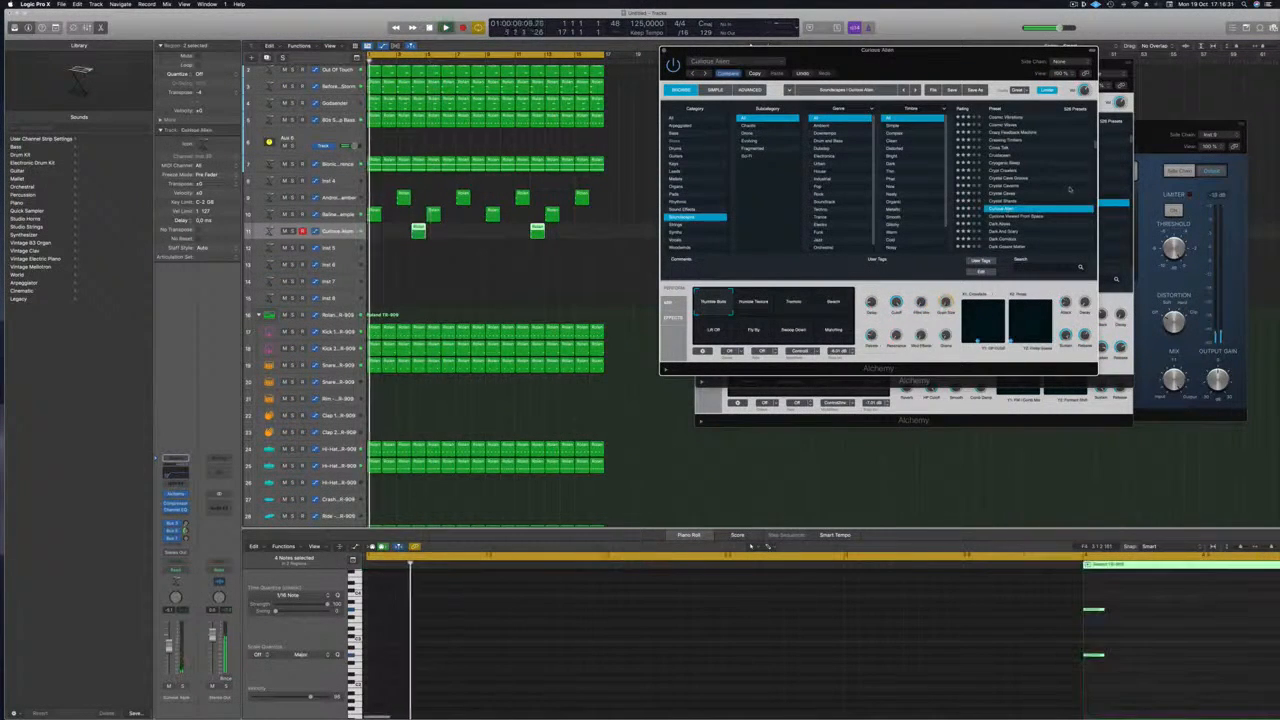
left_click_drag(979, 70, 919, 97)
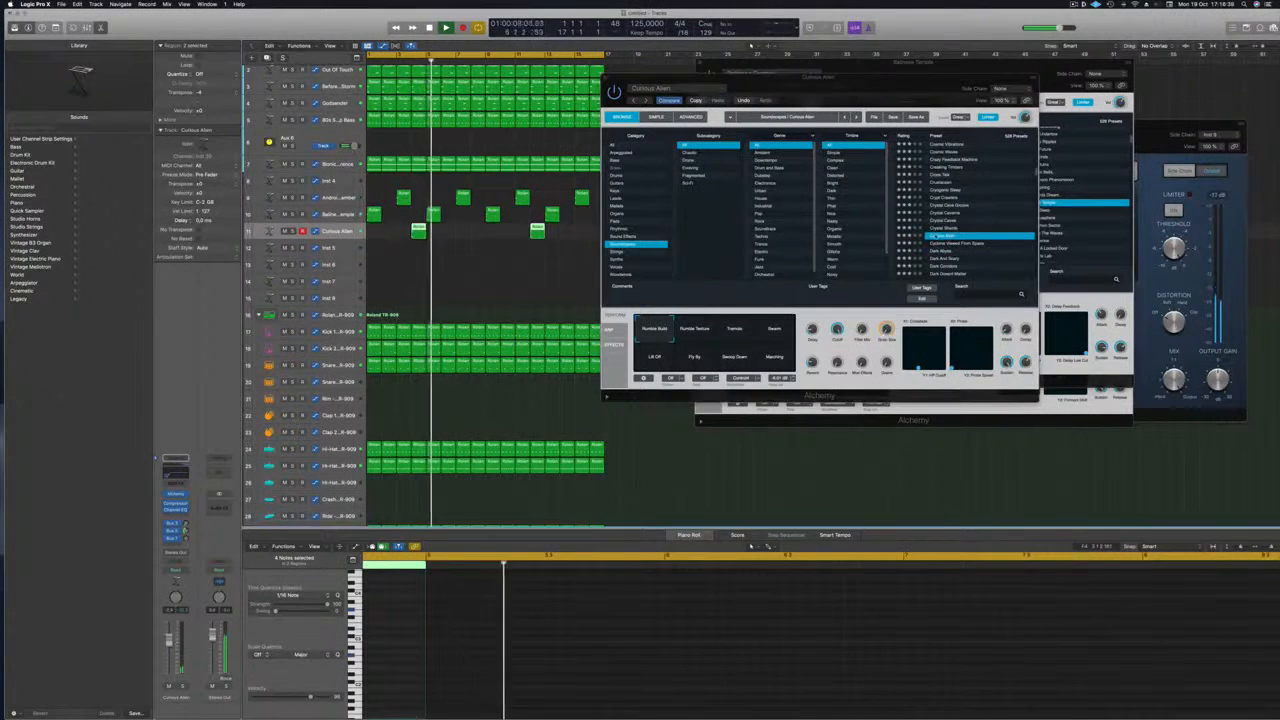
left_click(941, 253)
left_click(941, 252)
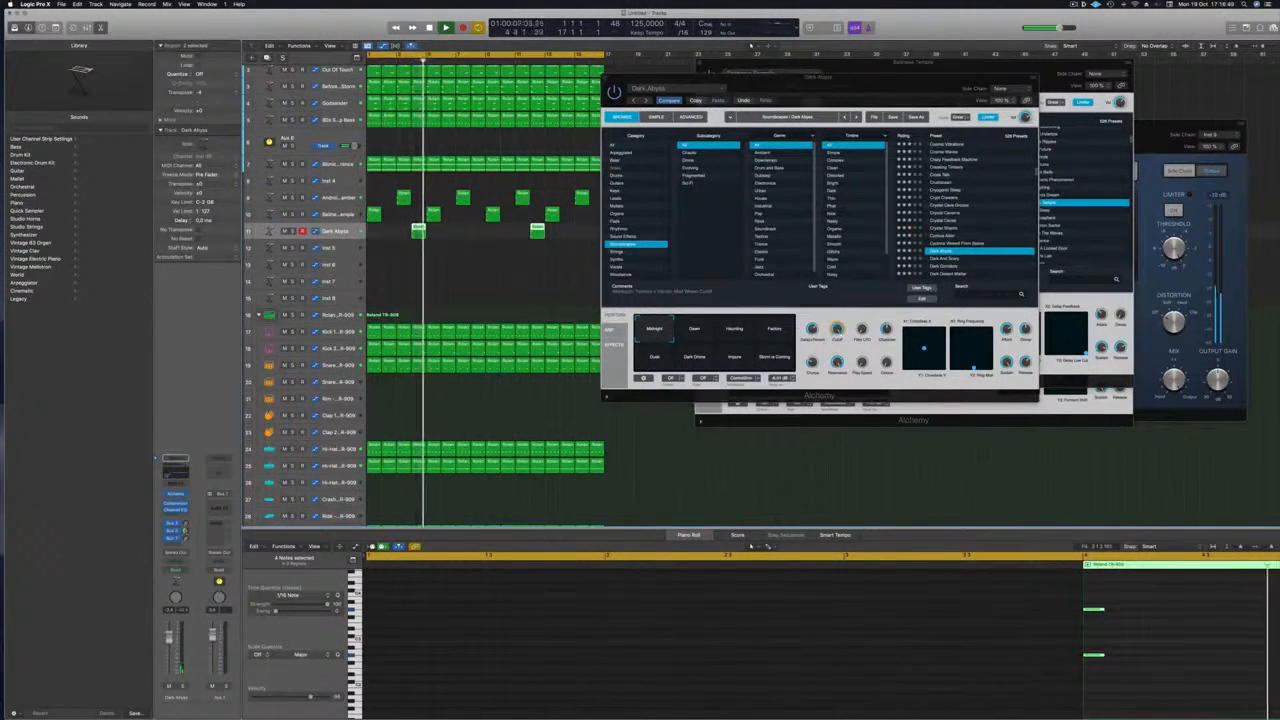
Try the Deep Air Patterns, Deep Forest and Deep Spiral soundscape presets
scroll(950, 200, "down", 5)
left_click(945, 208)
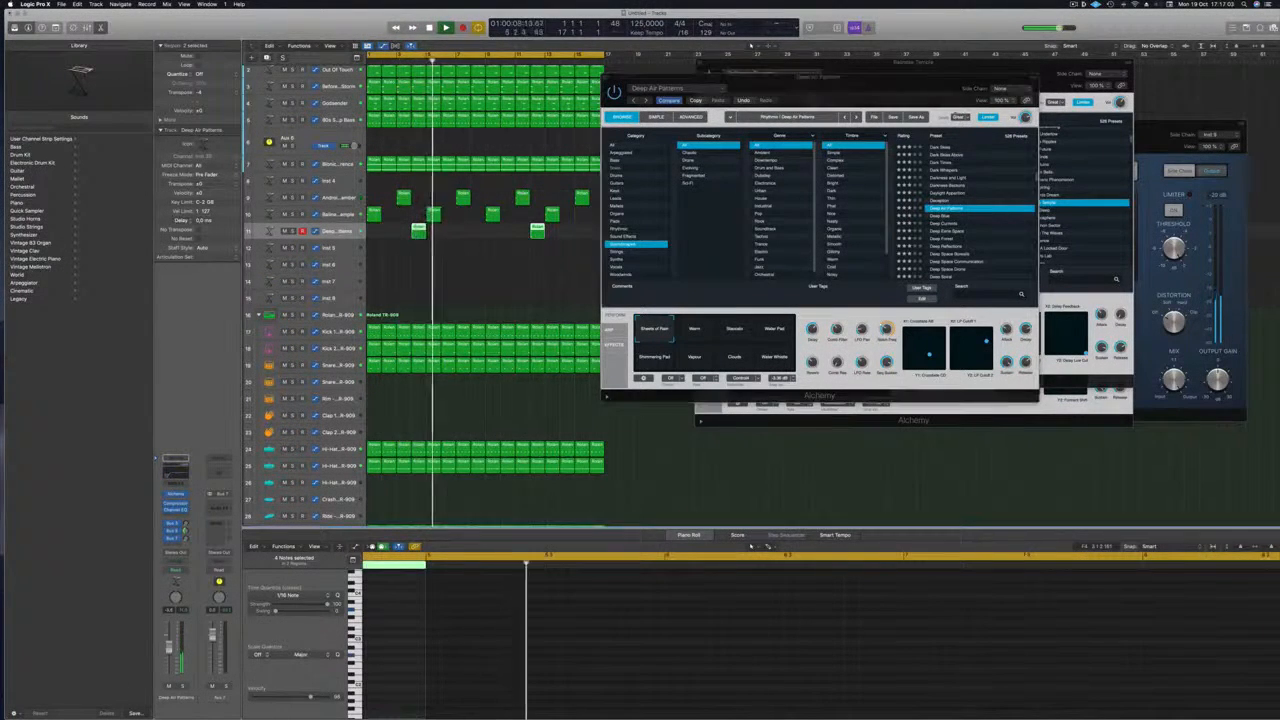
scroll(993, 213, "down", 2)
left_click(950, 221)
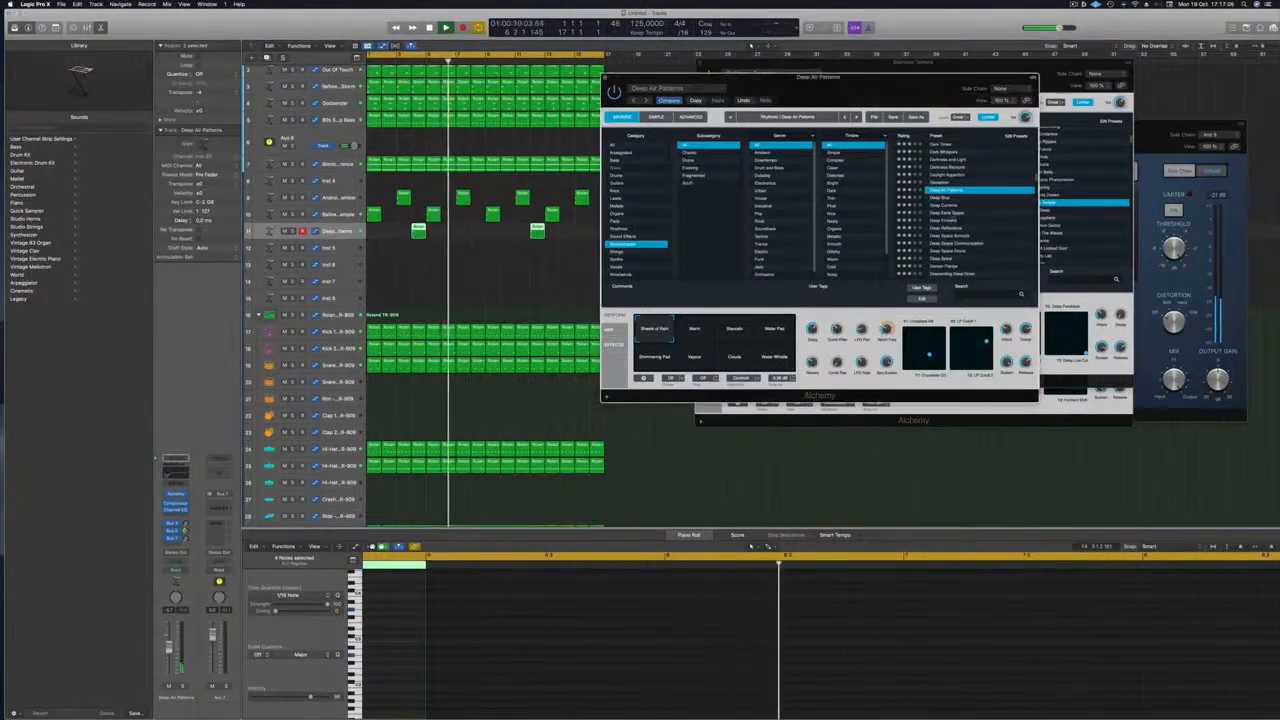
left_click(950, 221)
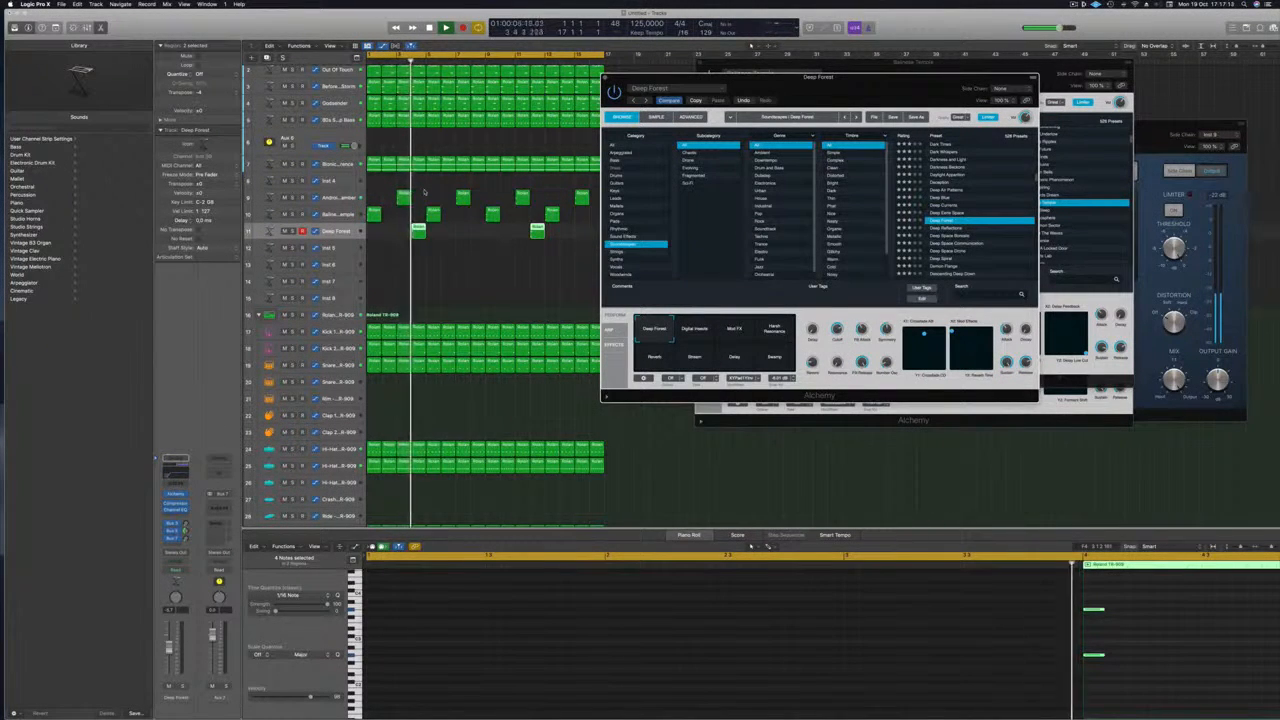
scroll(945, 221, "down", 3)
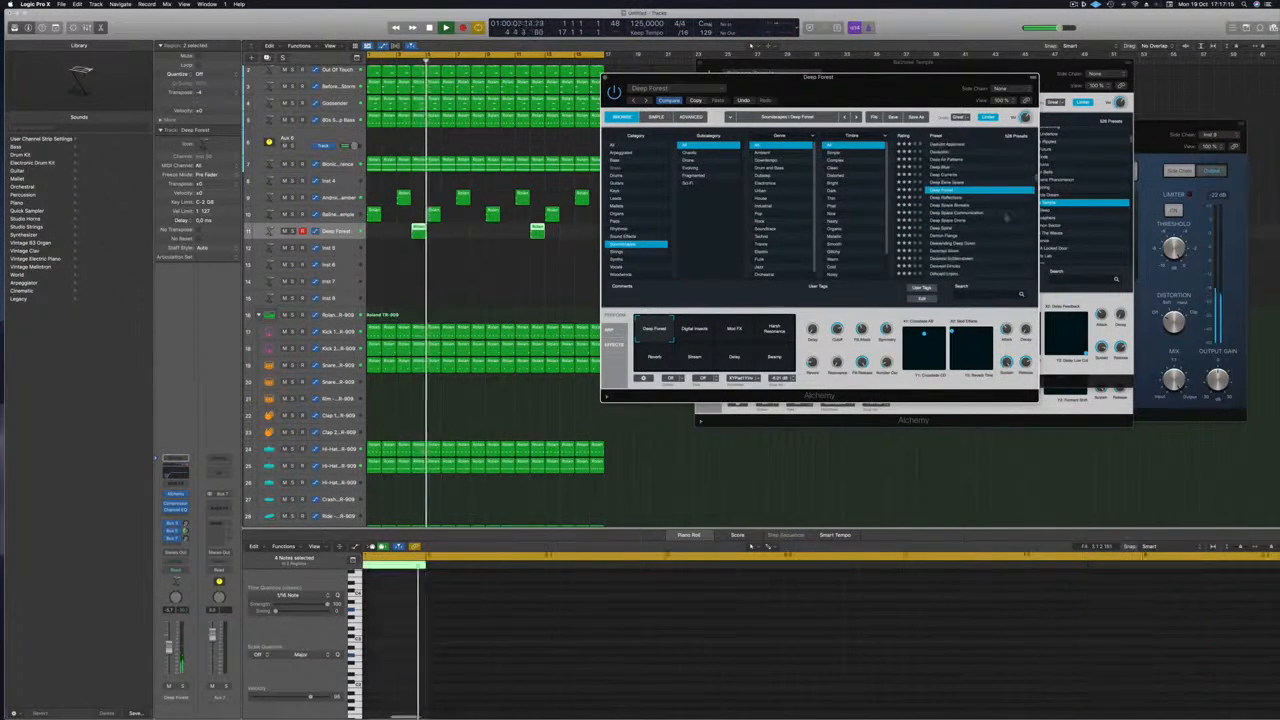
left_click(946, 221)
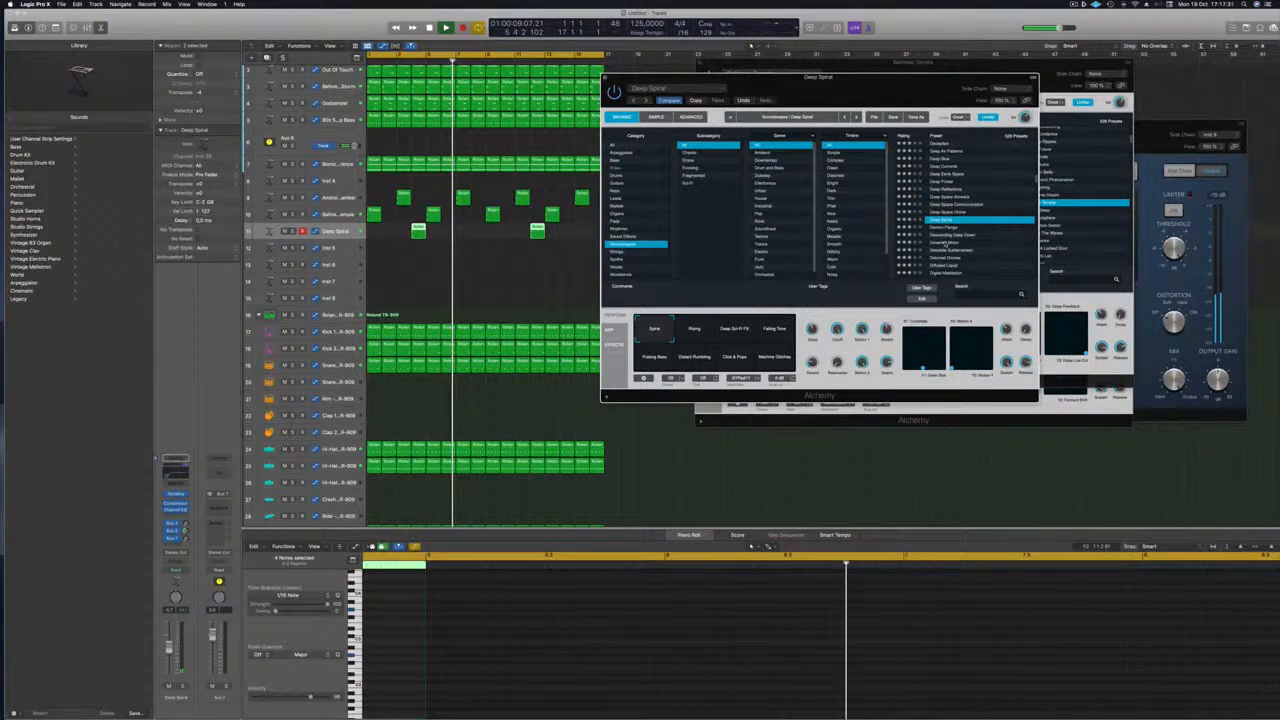
left_click_drag(876, 91, 984, 104)
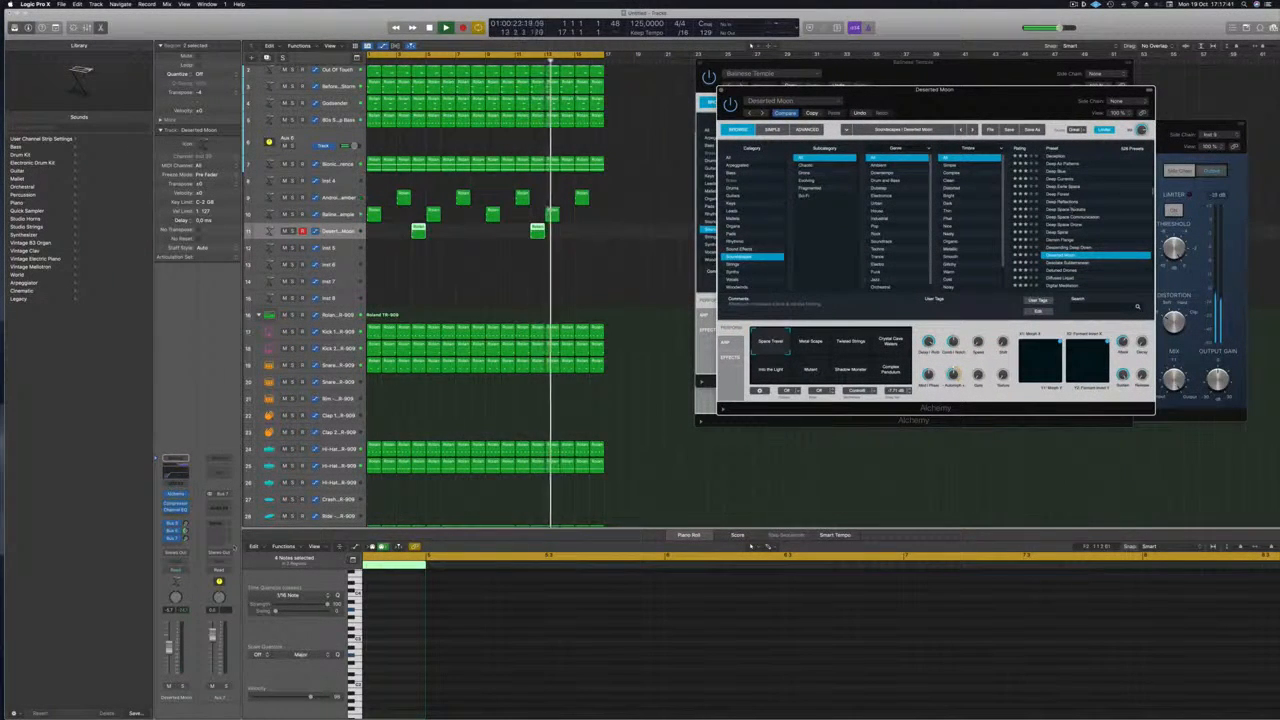
Load the Exquisite Visions preset from the Soundscapes list during playback
key("space")
key("space")
left_click(451, 273)
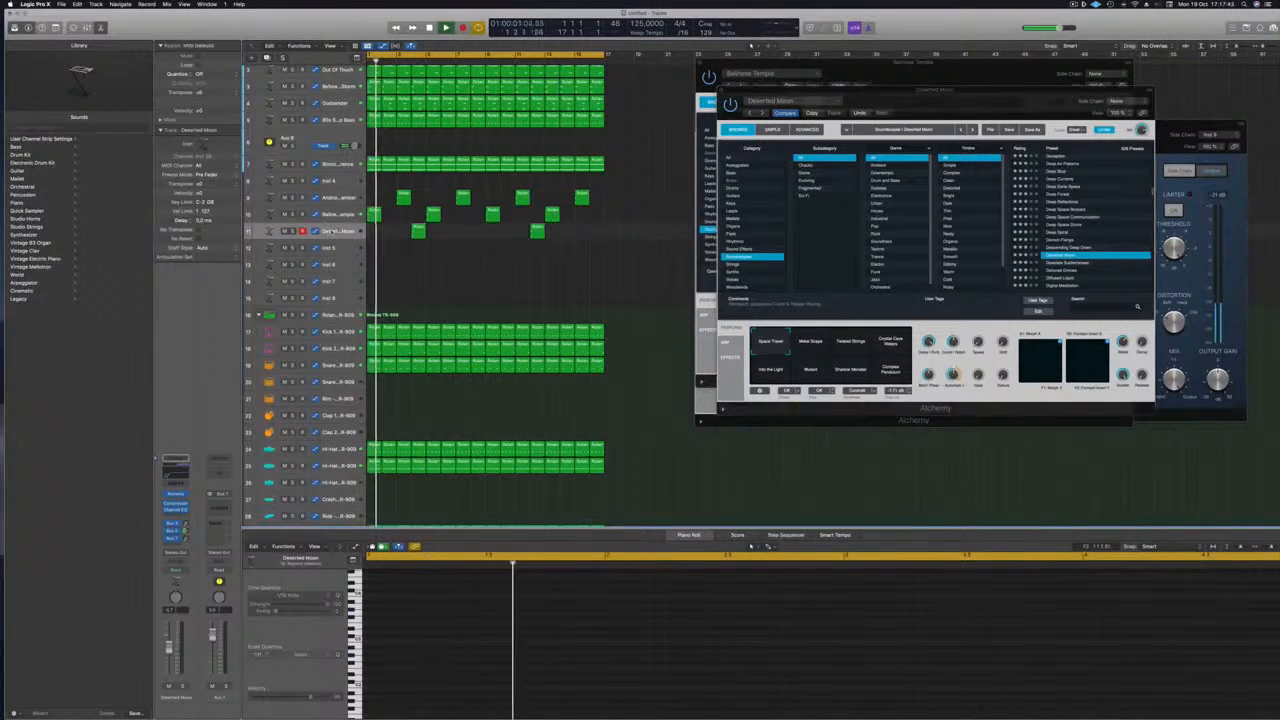
scroll(1058, 252, "down", 5)
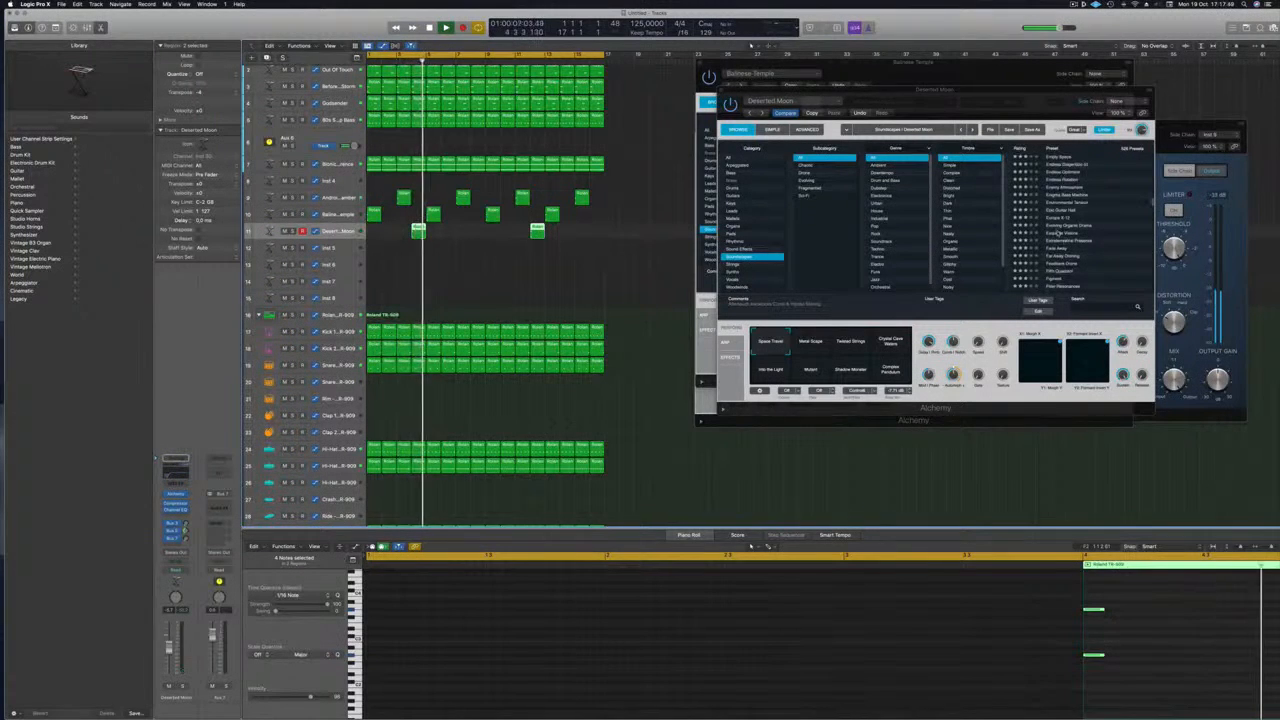
left_click(1064, 234)
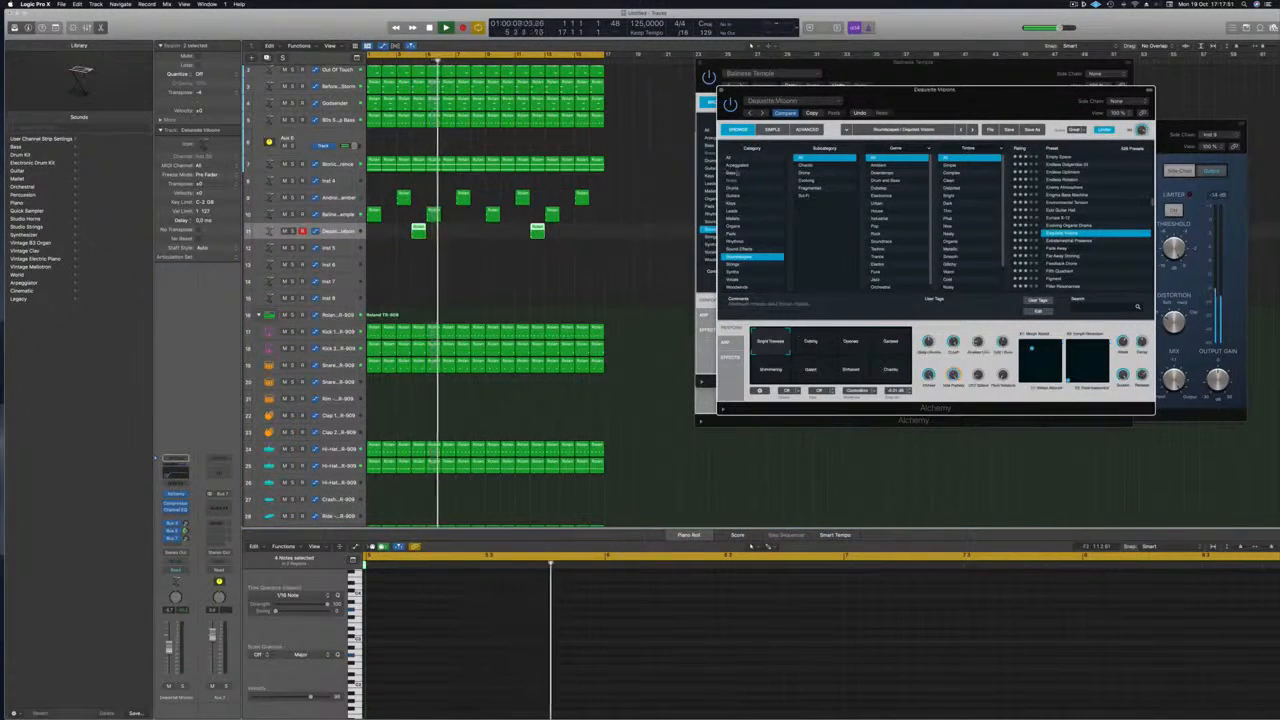
left_click_drag(982, 95, 1003, 96)
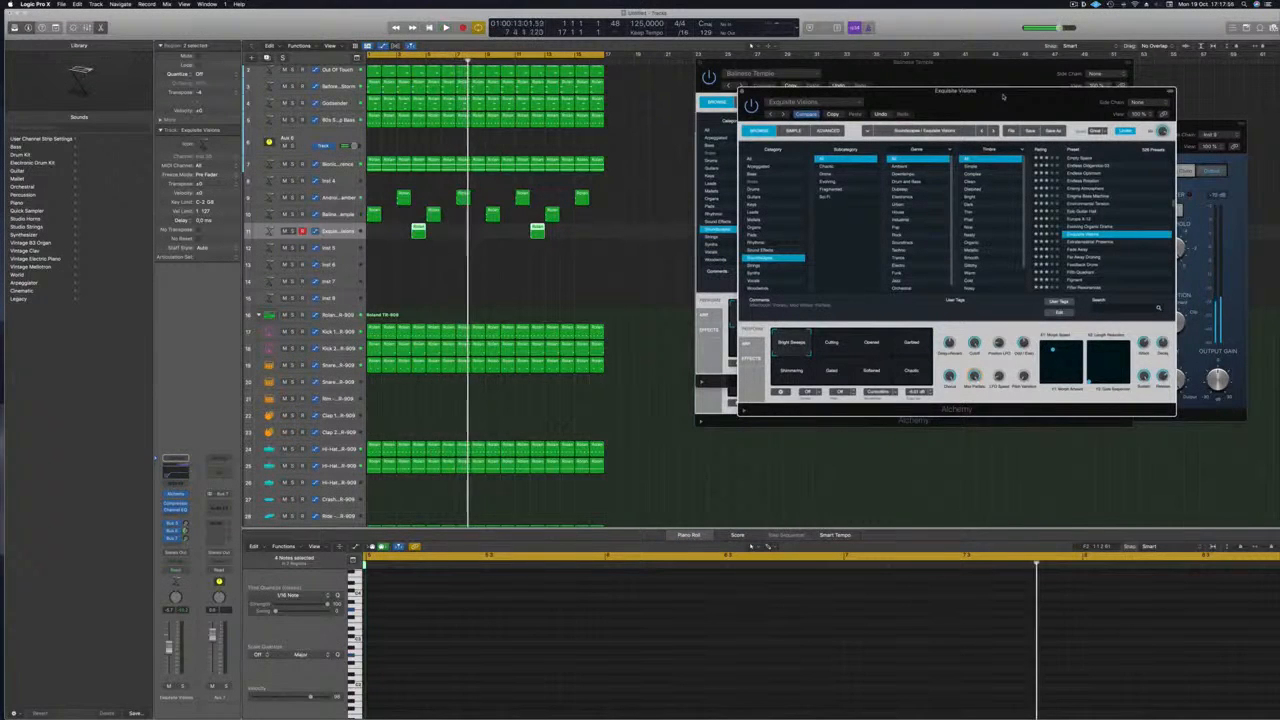
Switch Exquisite Visions' transform to Opened and audition it from bar 1
key("space")
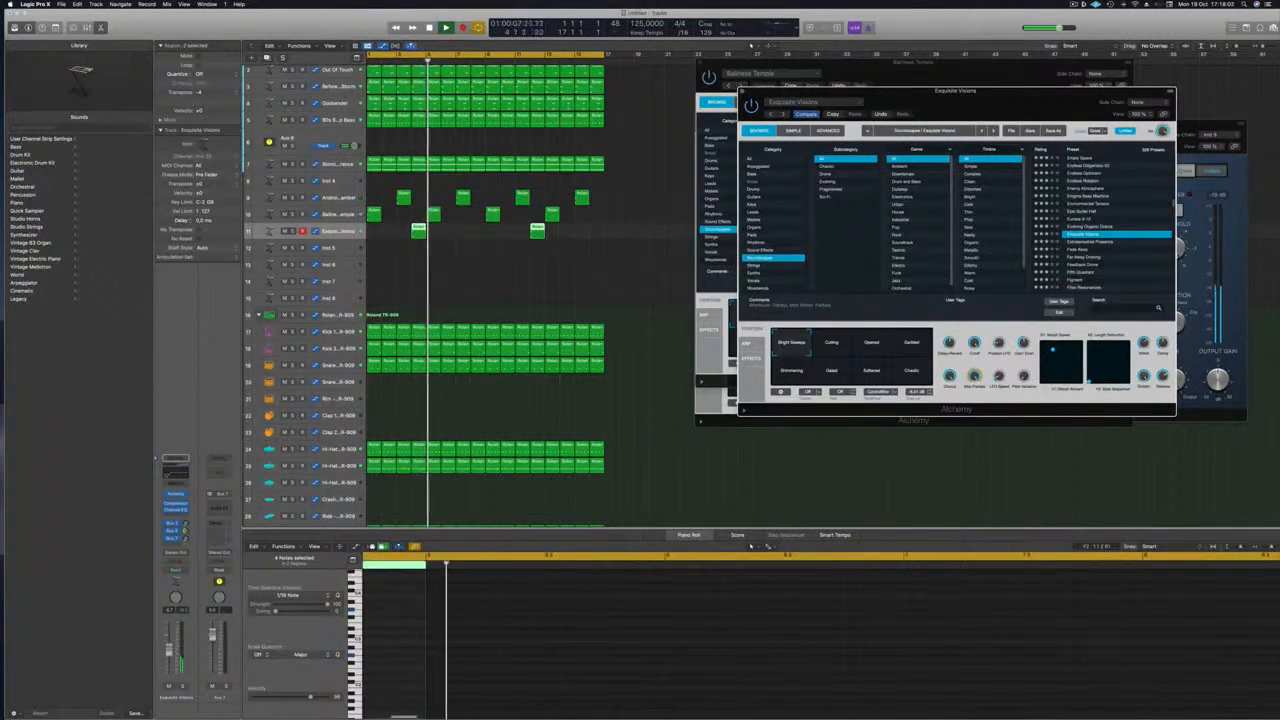
left_click(870, 346)
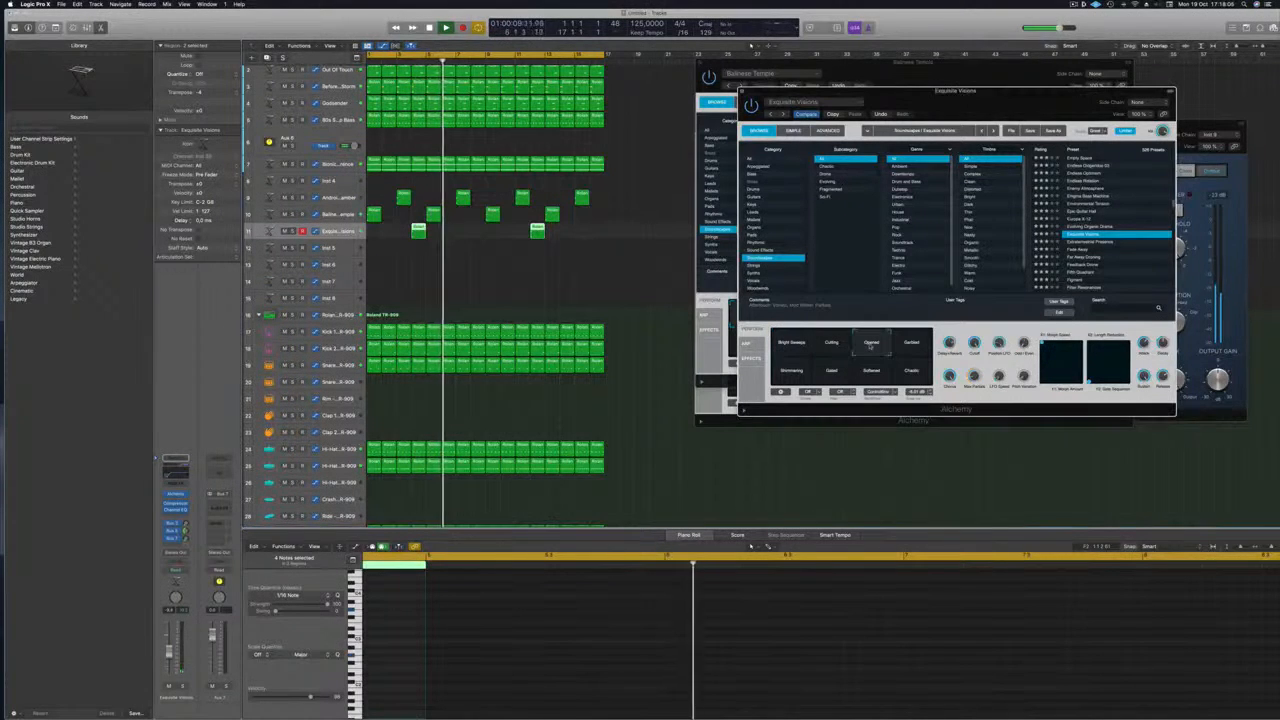
key("Return")
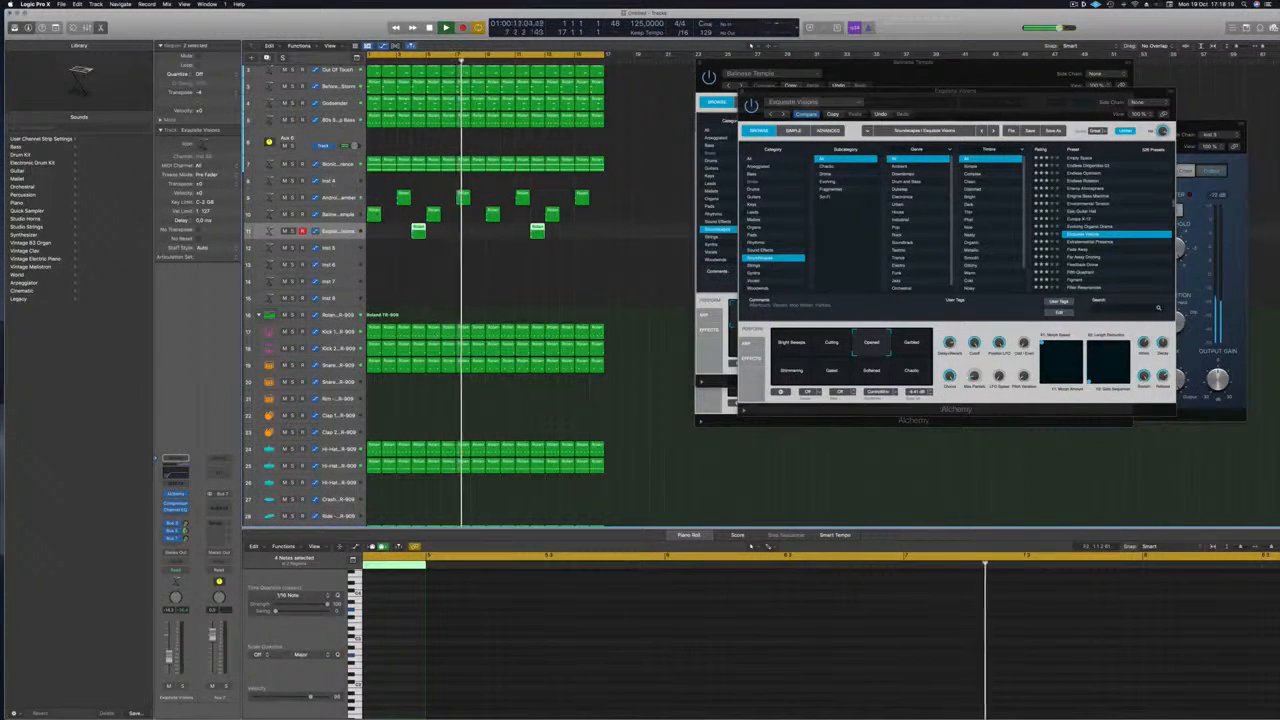
left_click(338, 197)
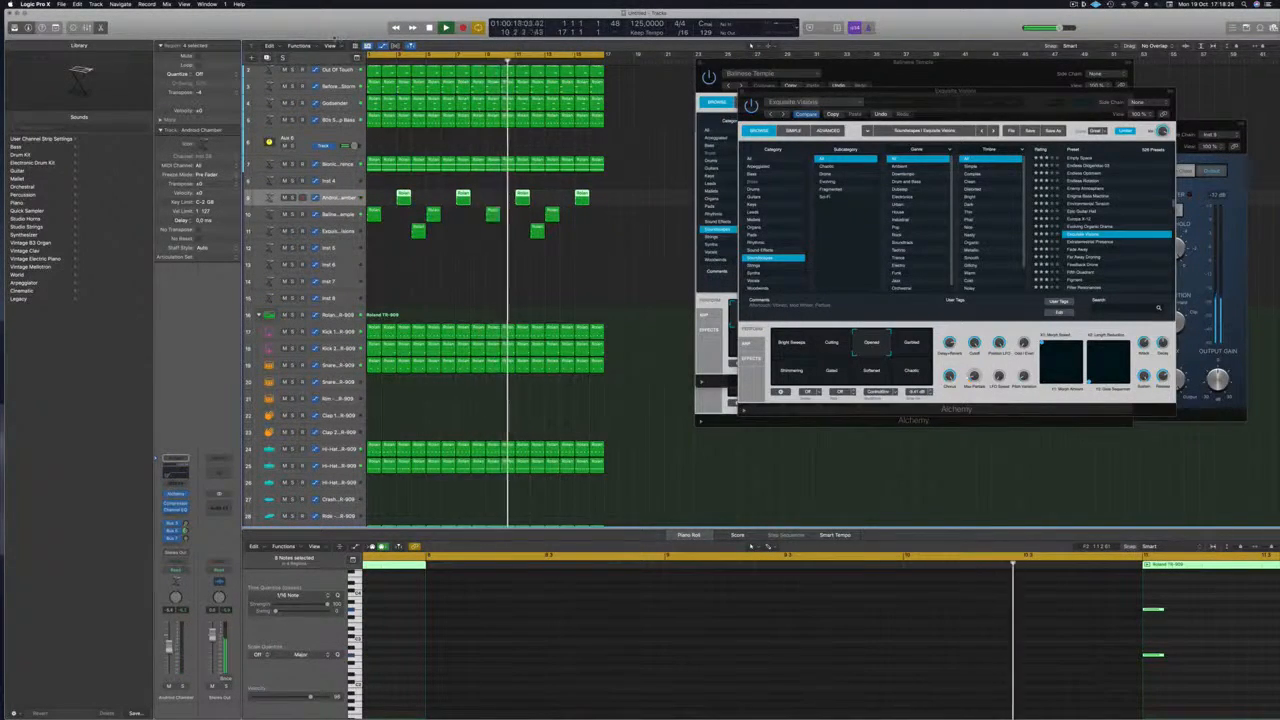
Solo tracks 3, 4 and 1 one at a time to audition them
scroll(420, 290, "up", 2)
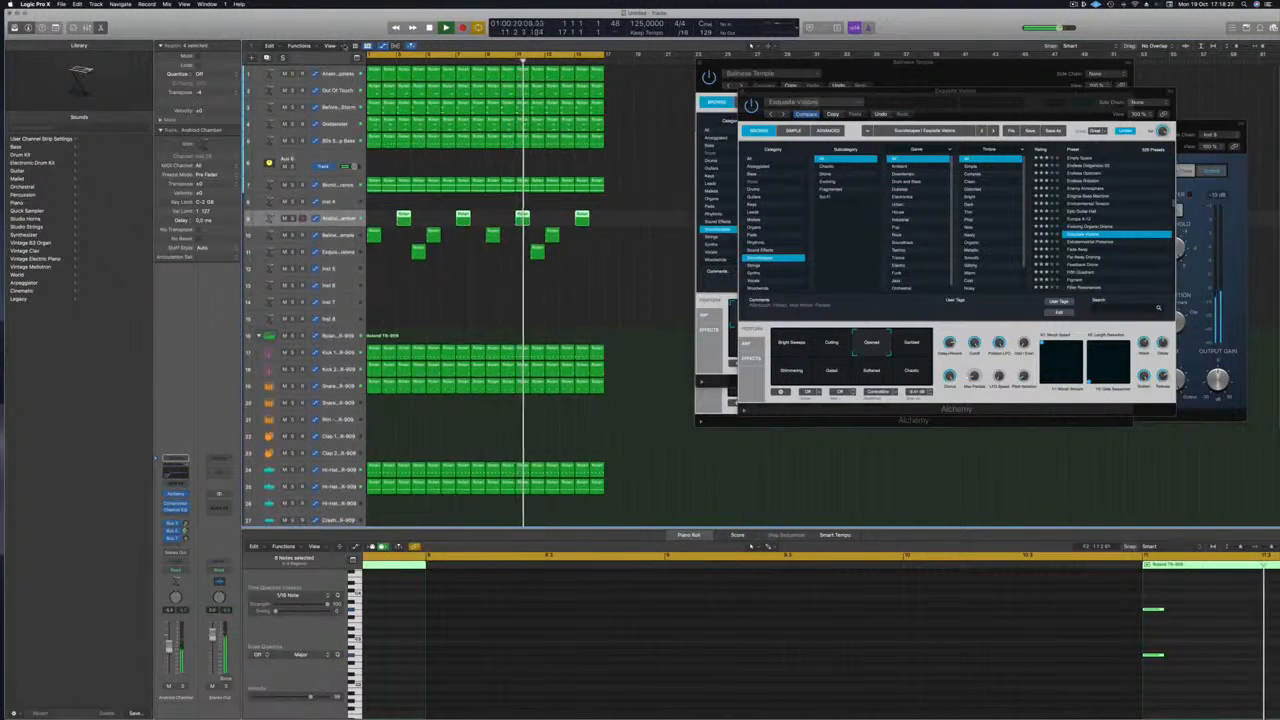
left_click(293, 107)
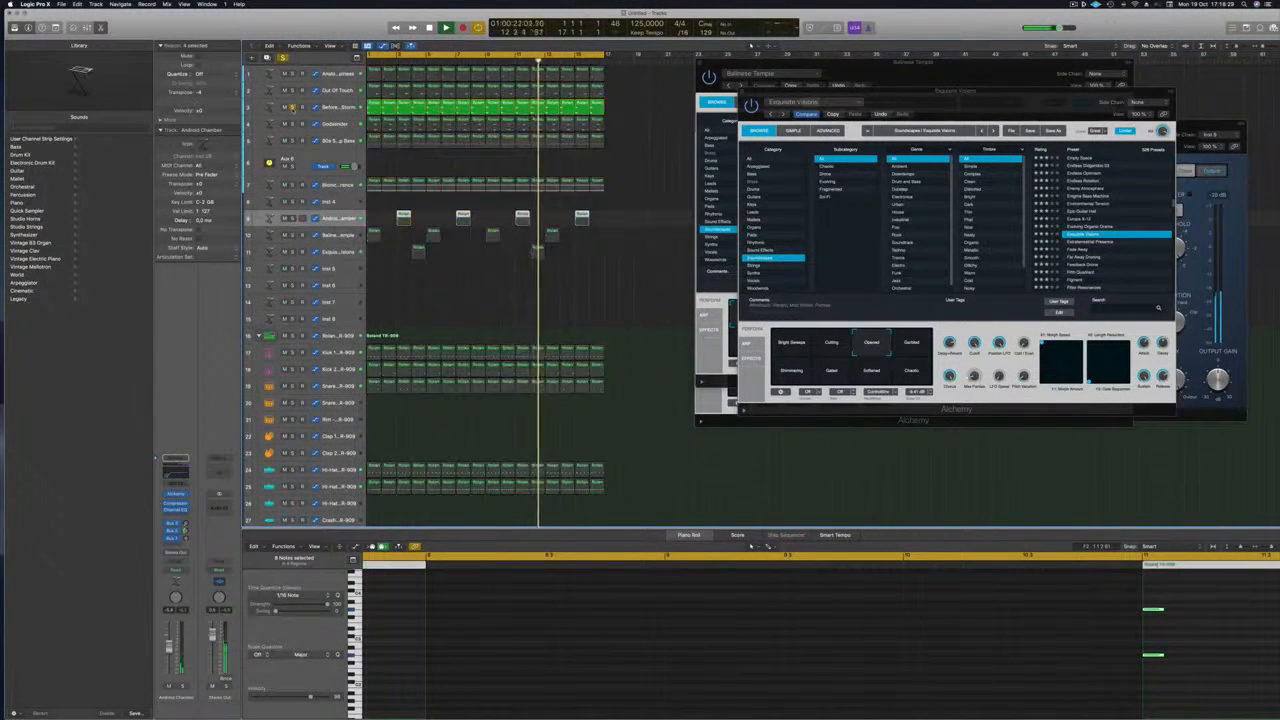
left_click(292, 107)
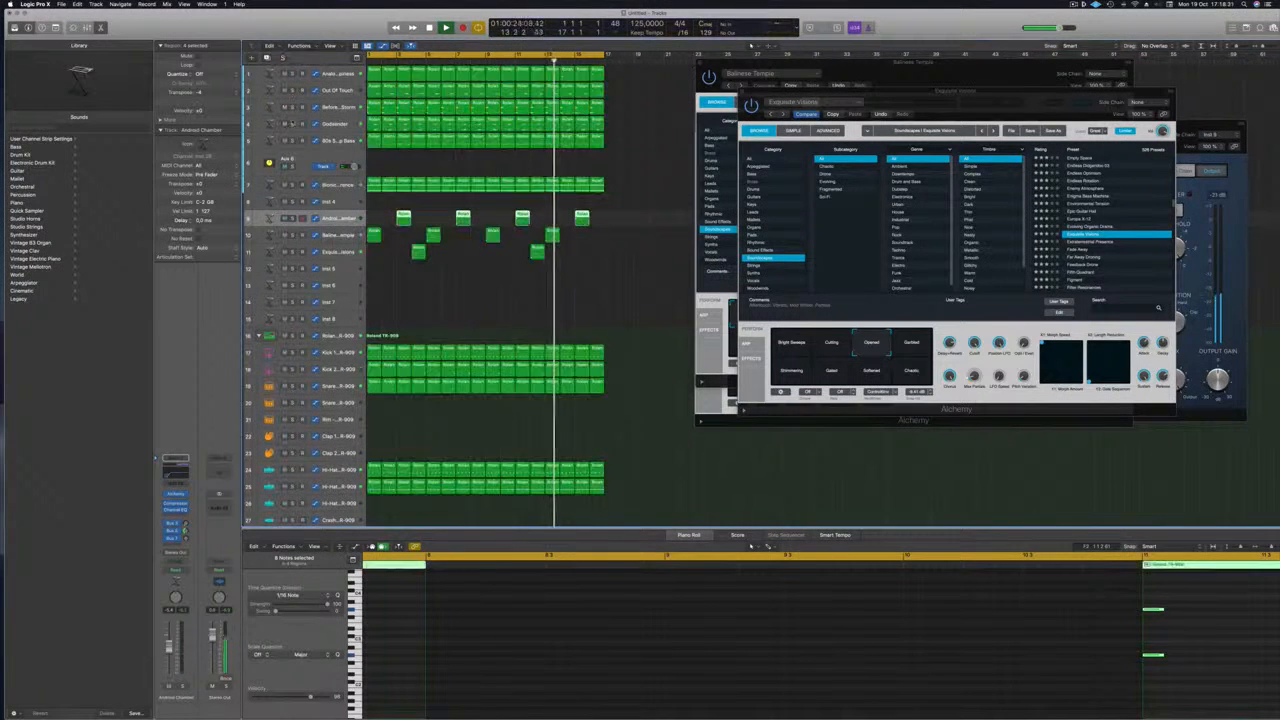
left_click(292, 123)
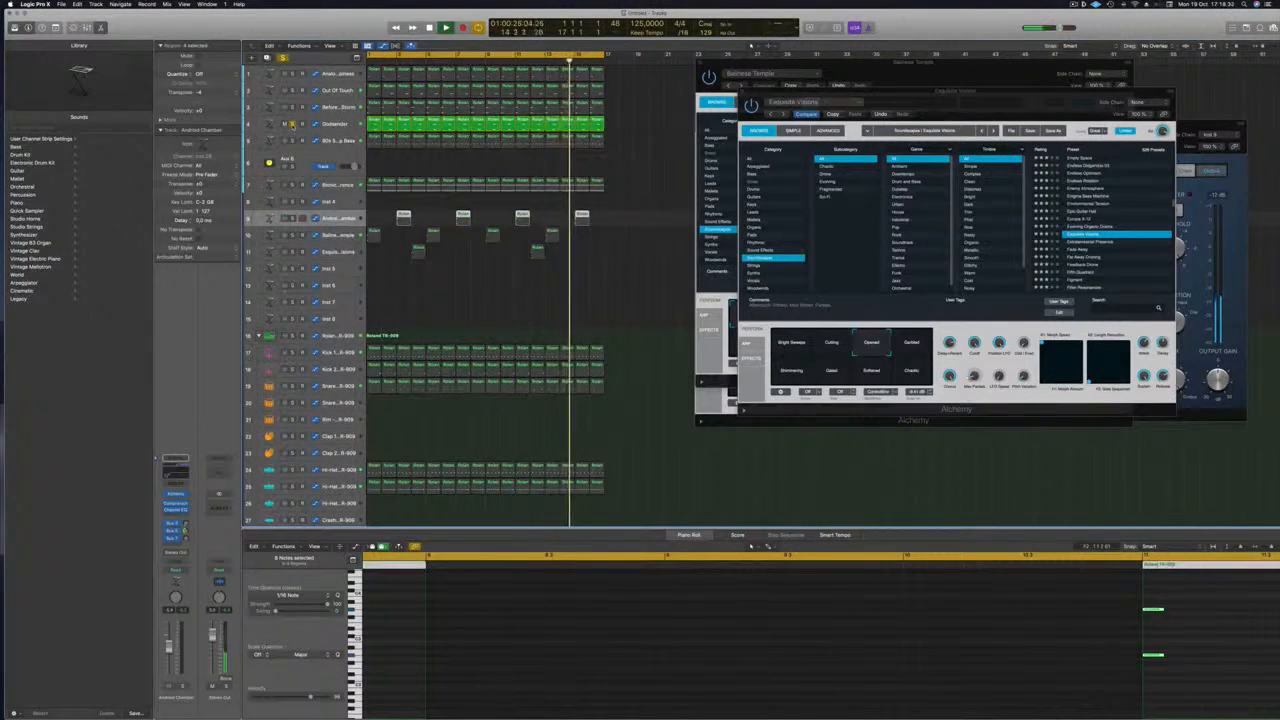
left_click(292, 123)
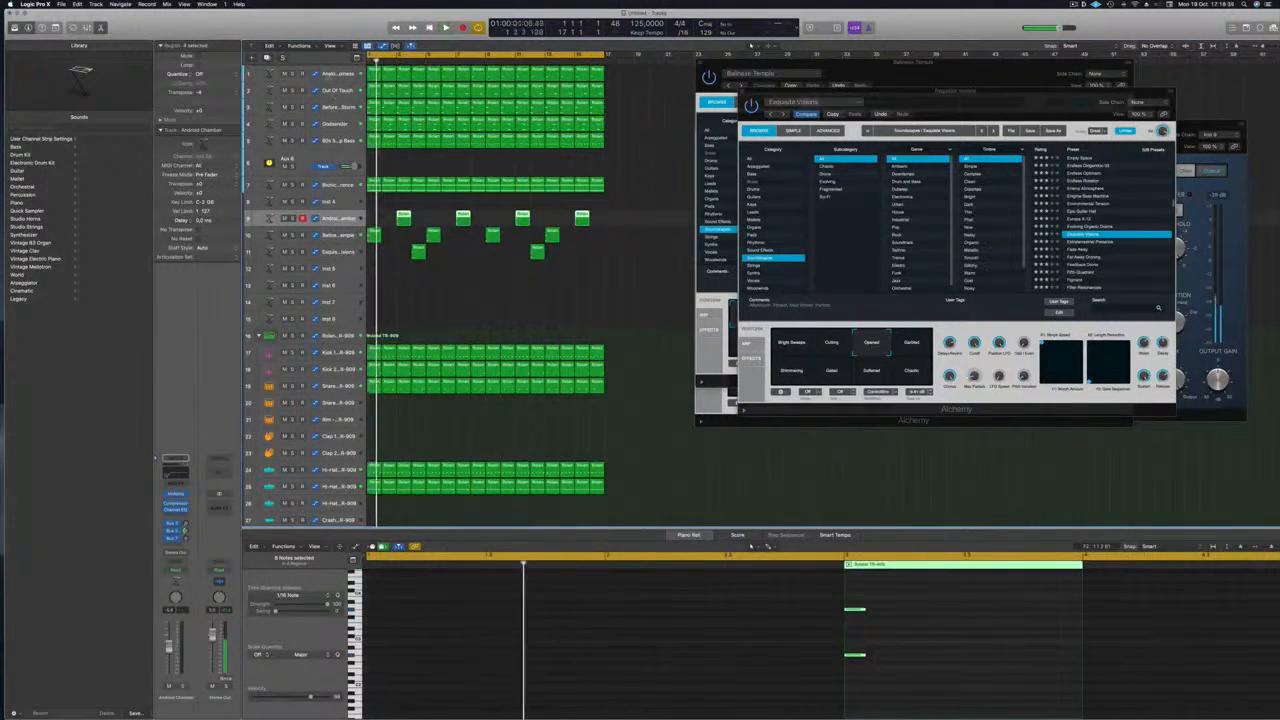
left_click(292, 73)
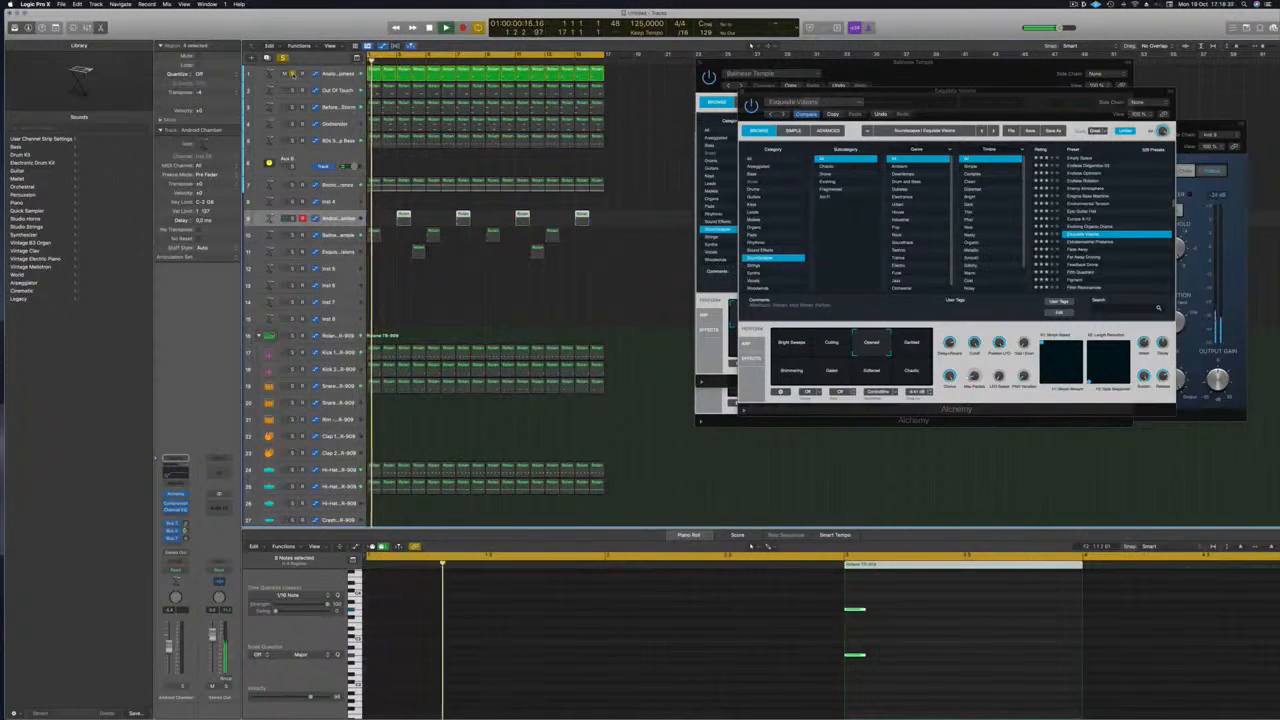
left_click(292, 73)
Duplicate track 1 with Cmd+D and copy its regions onto the new track 2
left_click(338, 74)
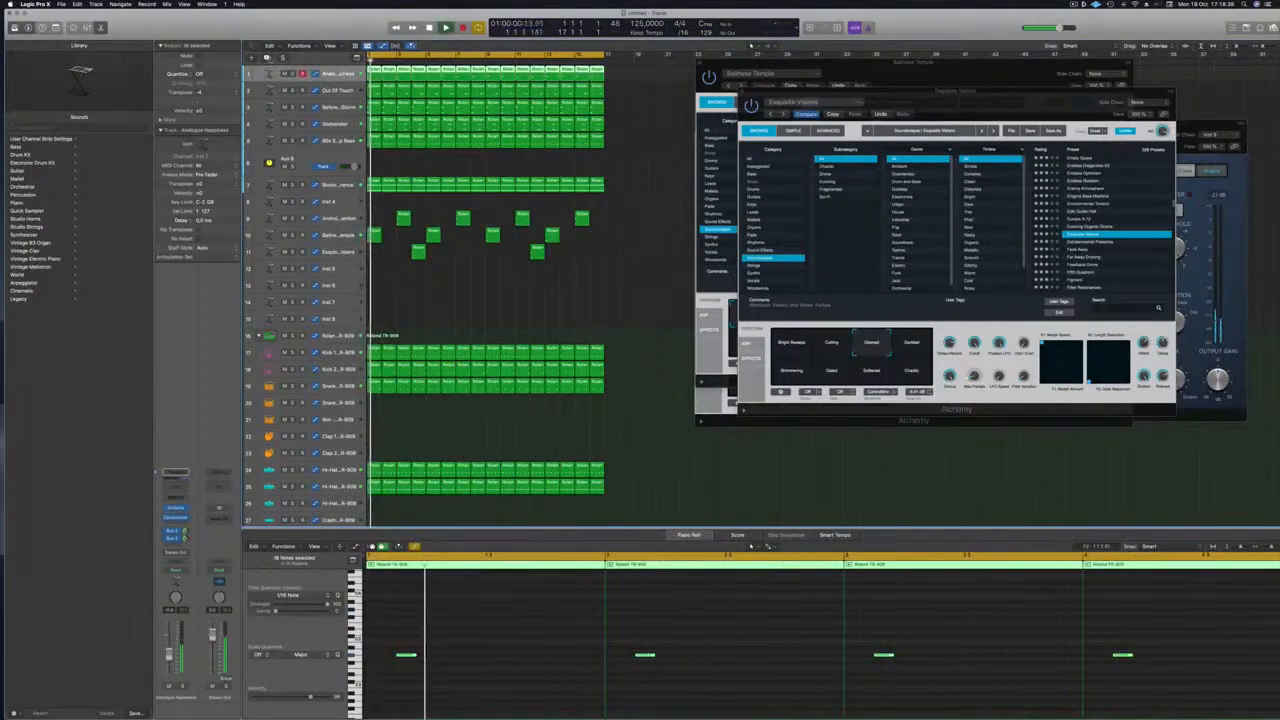
key("super+d")
left_click_drag(638, 77, 382, 93)
left_click(503, 692)
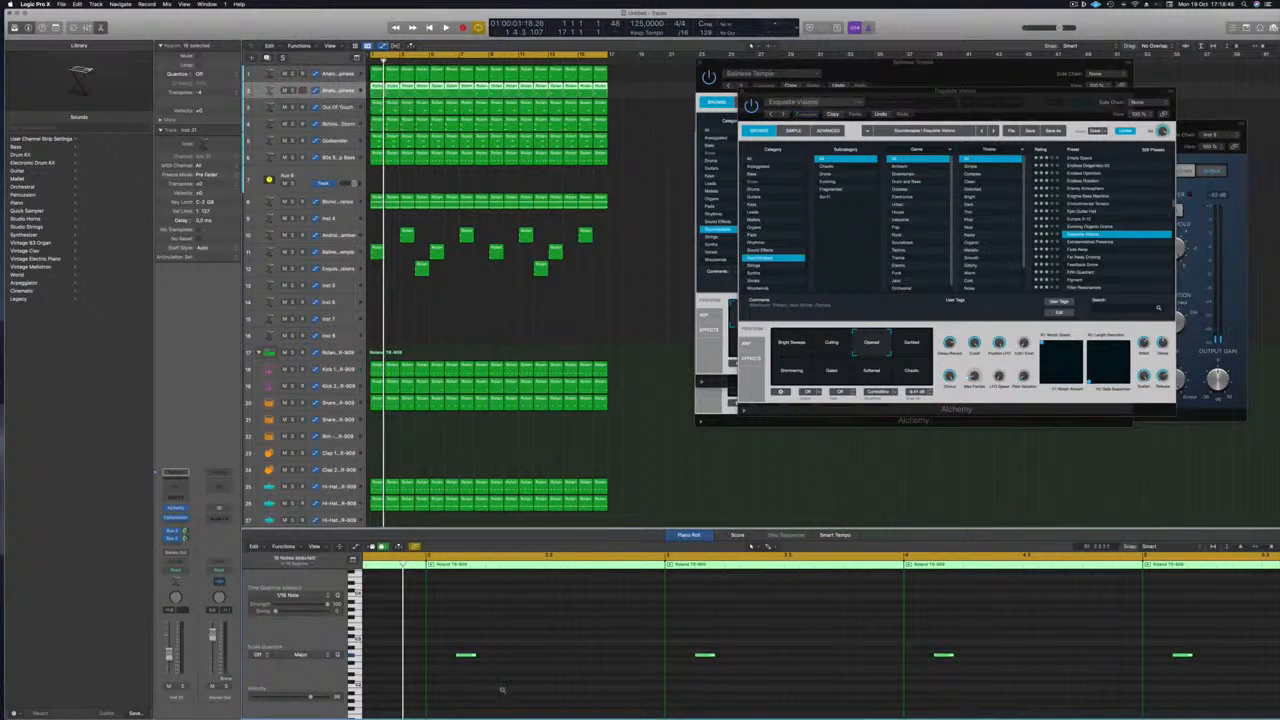
Nudge track 2's 16 copied notes slightly later in the Piano Roll
key("space")
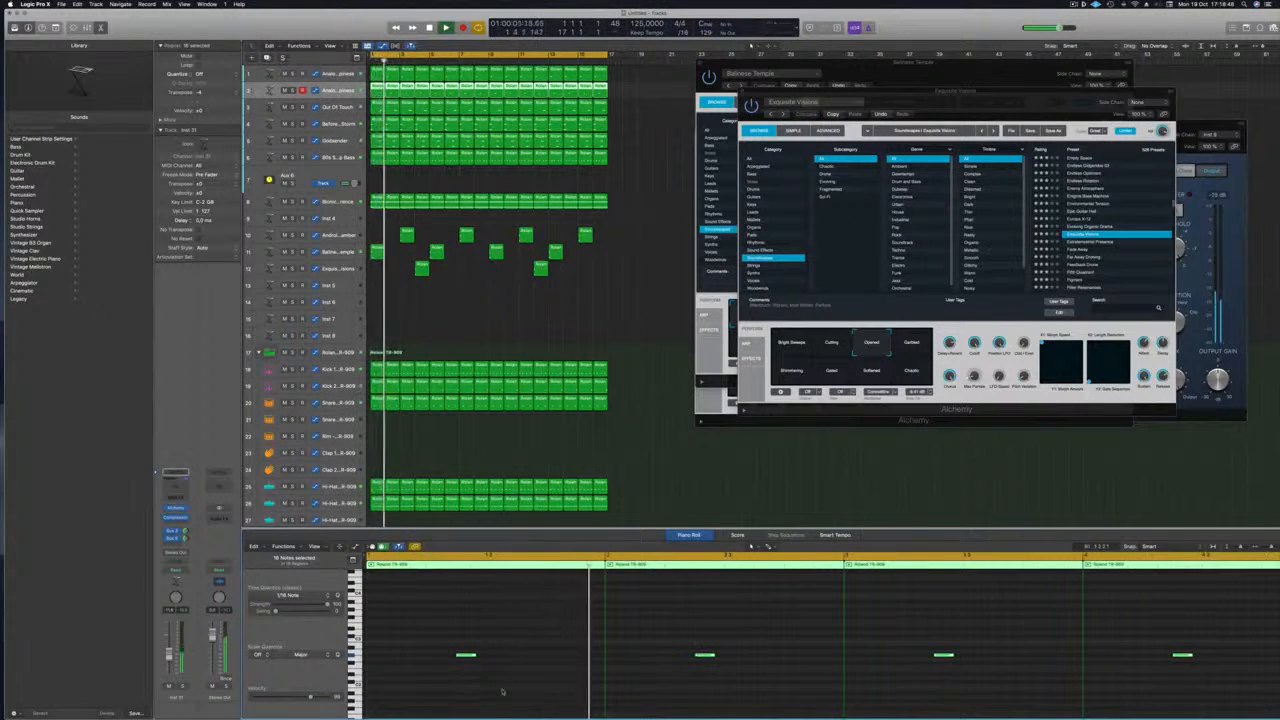
key("super+Left")
key("super+Left")
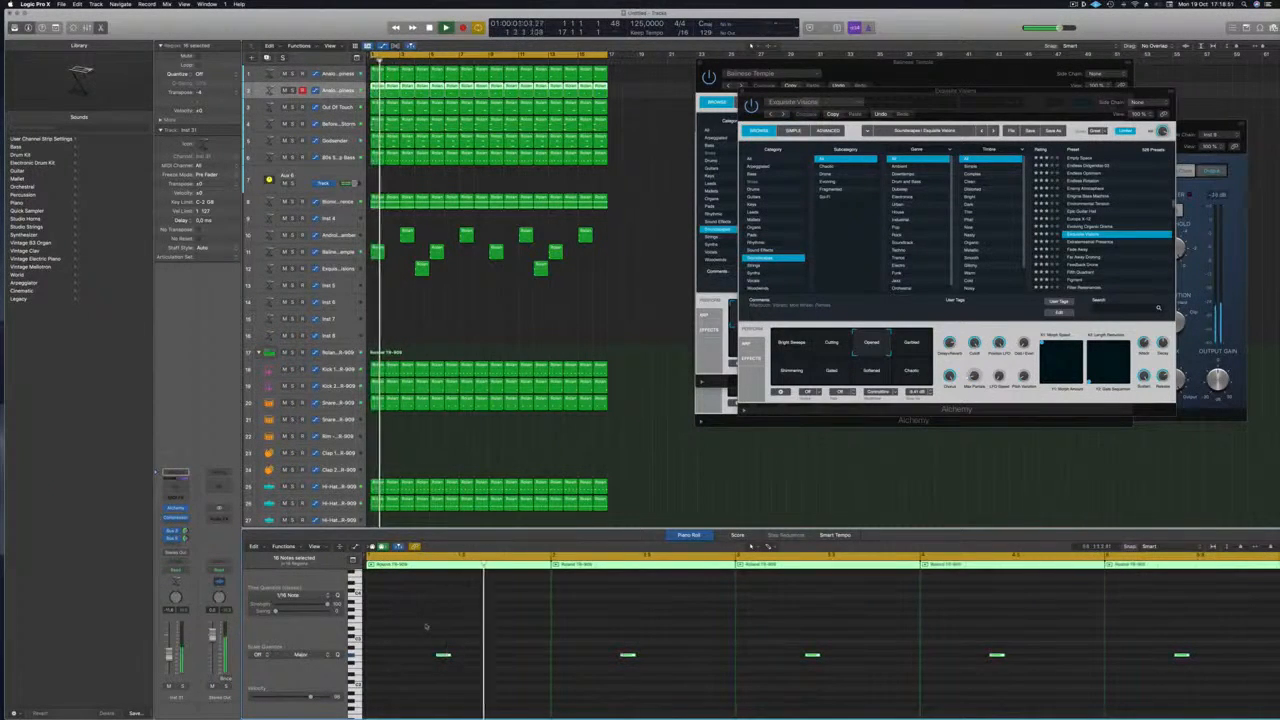
left_click_drag(434, 657, 512, 662)
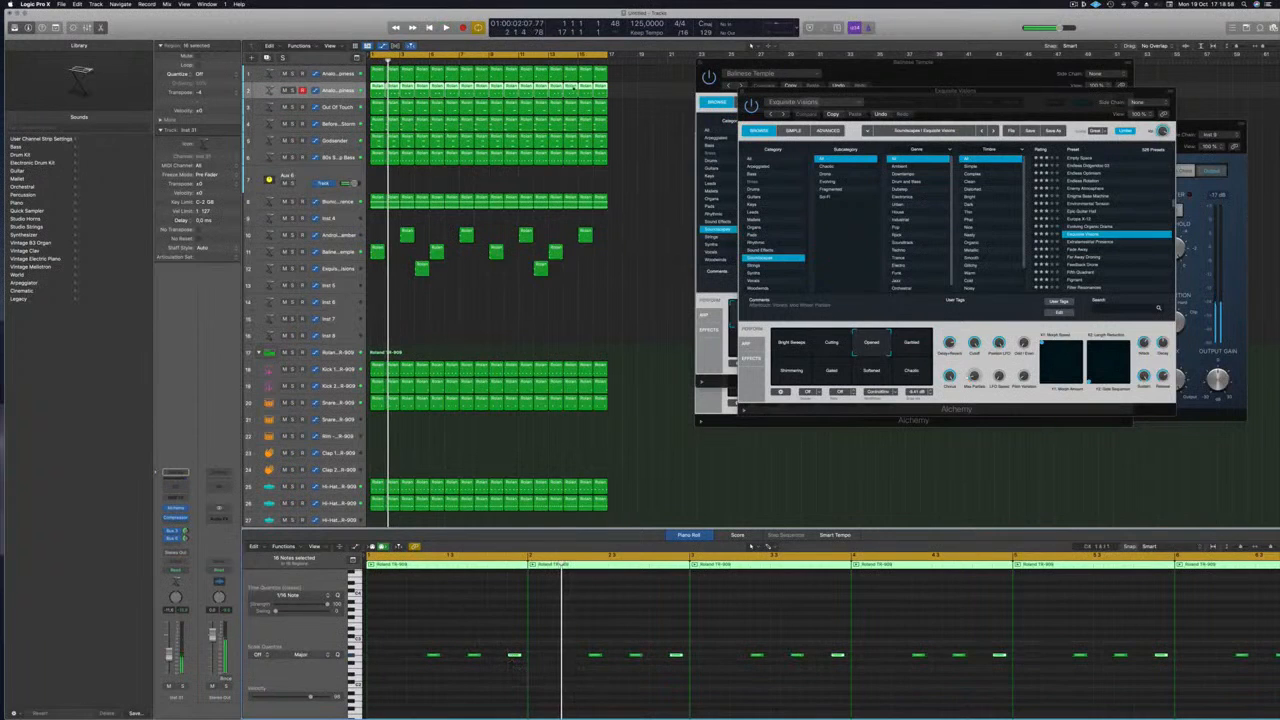
left_click(517, 348)
key("super+Left")
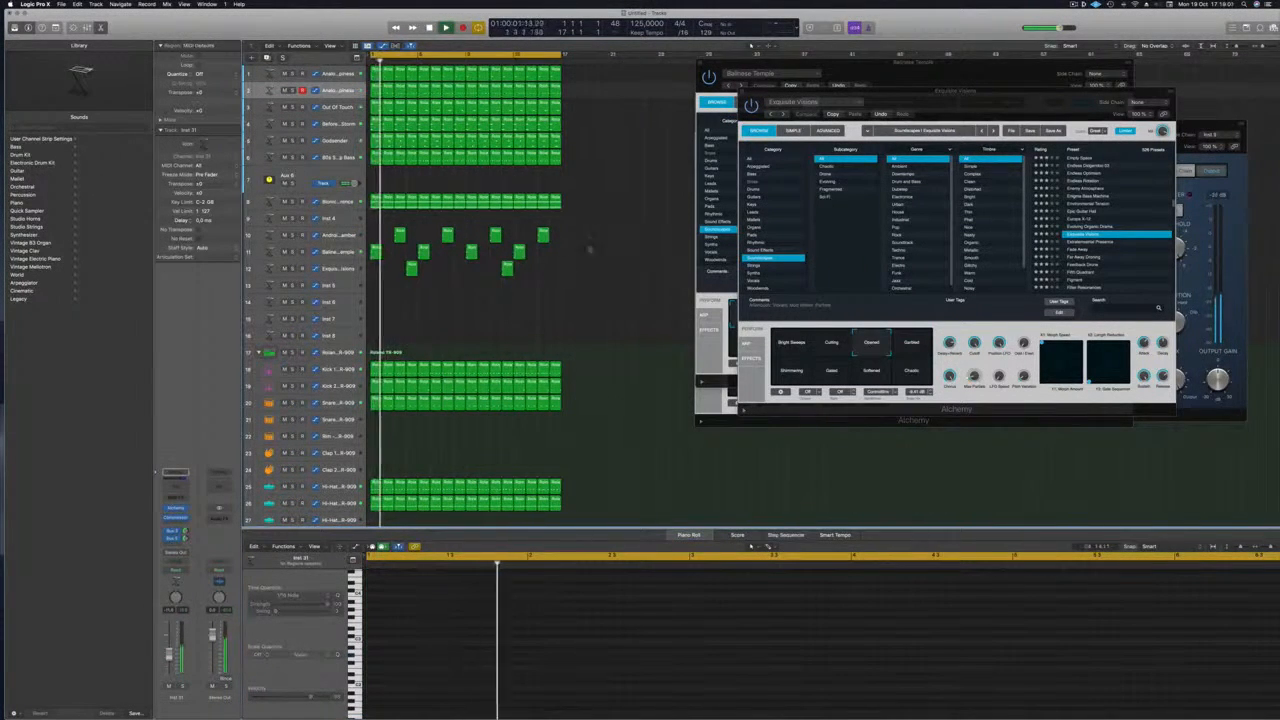
key("super+a")
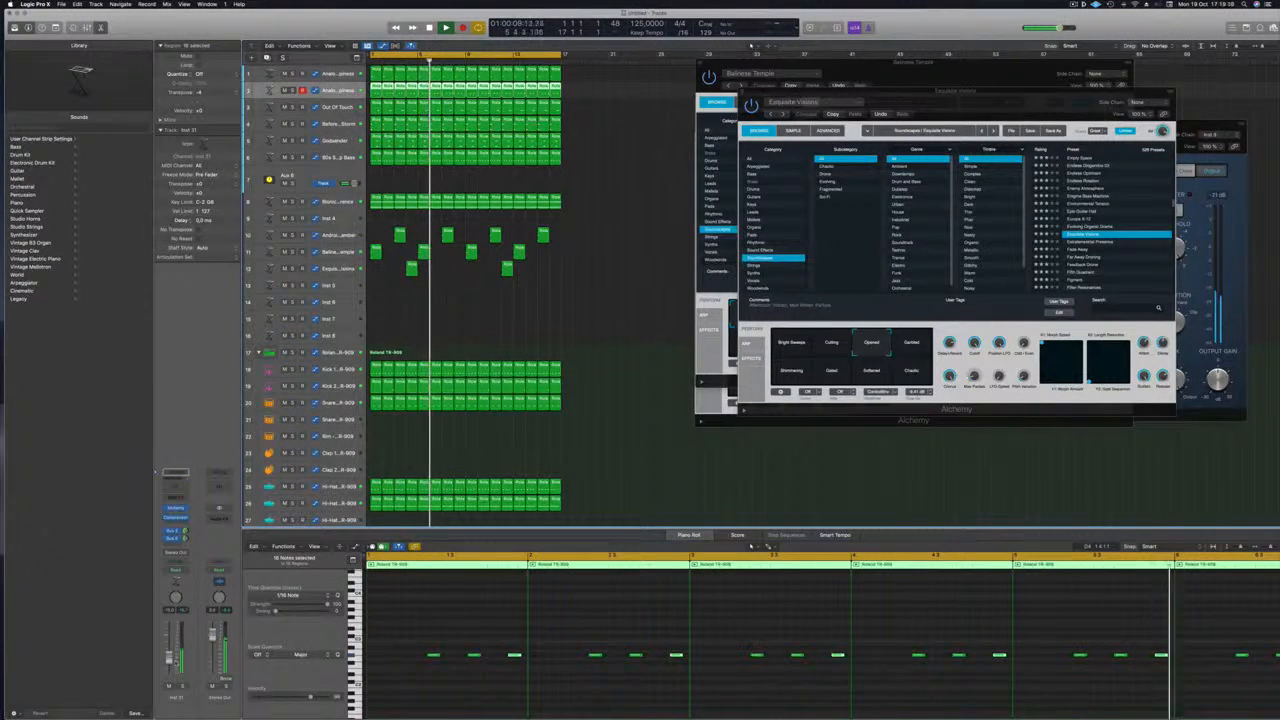
left_click(504, 308)
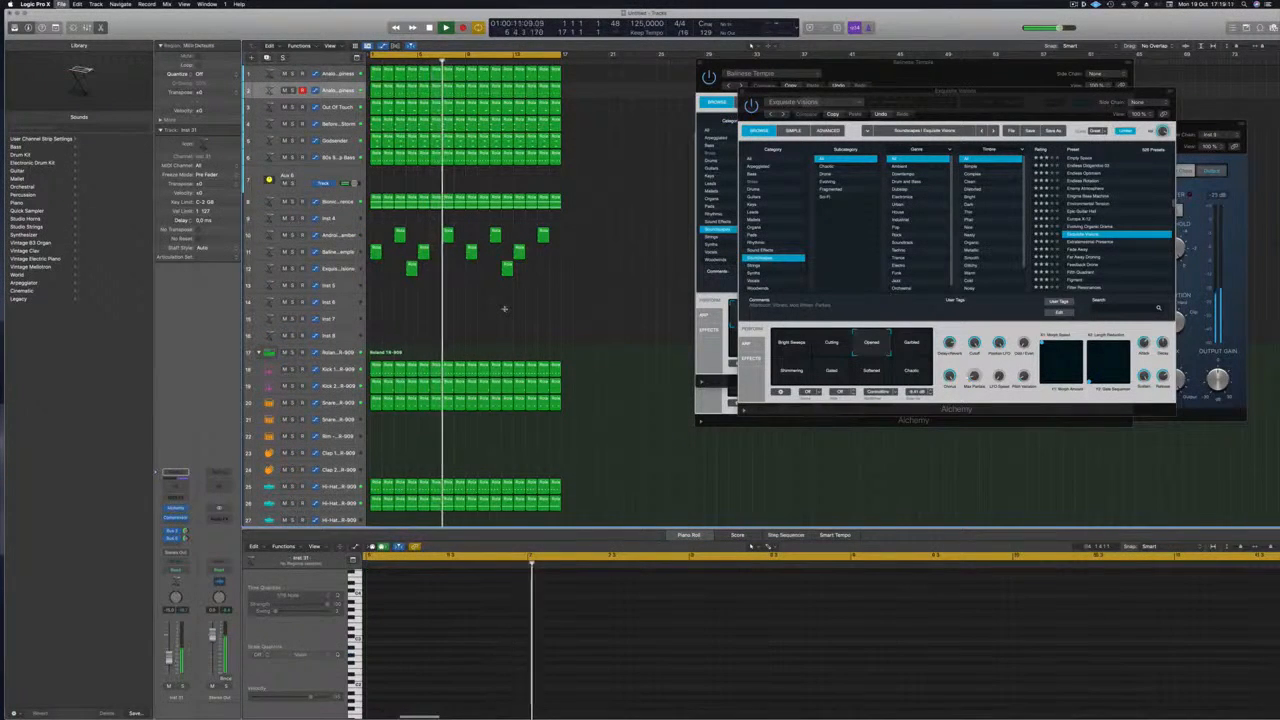
Save the project with the EPISODE 106 name, then play from the project start
key("super+s")
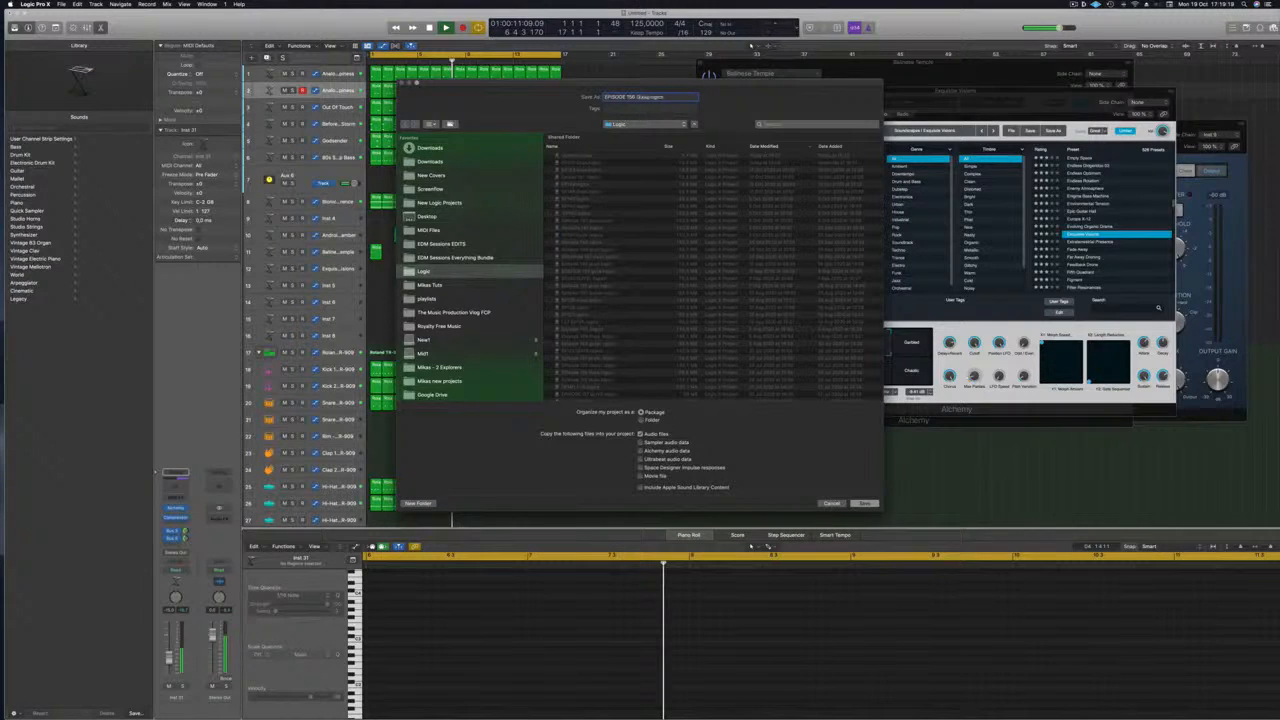
key("Return")
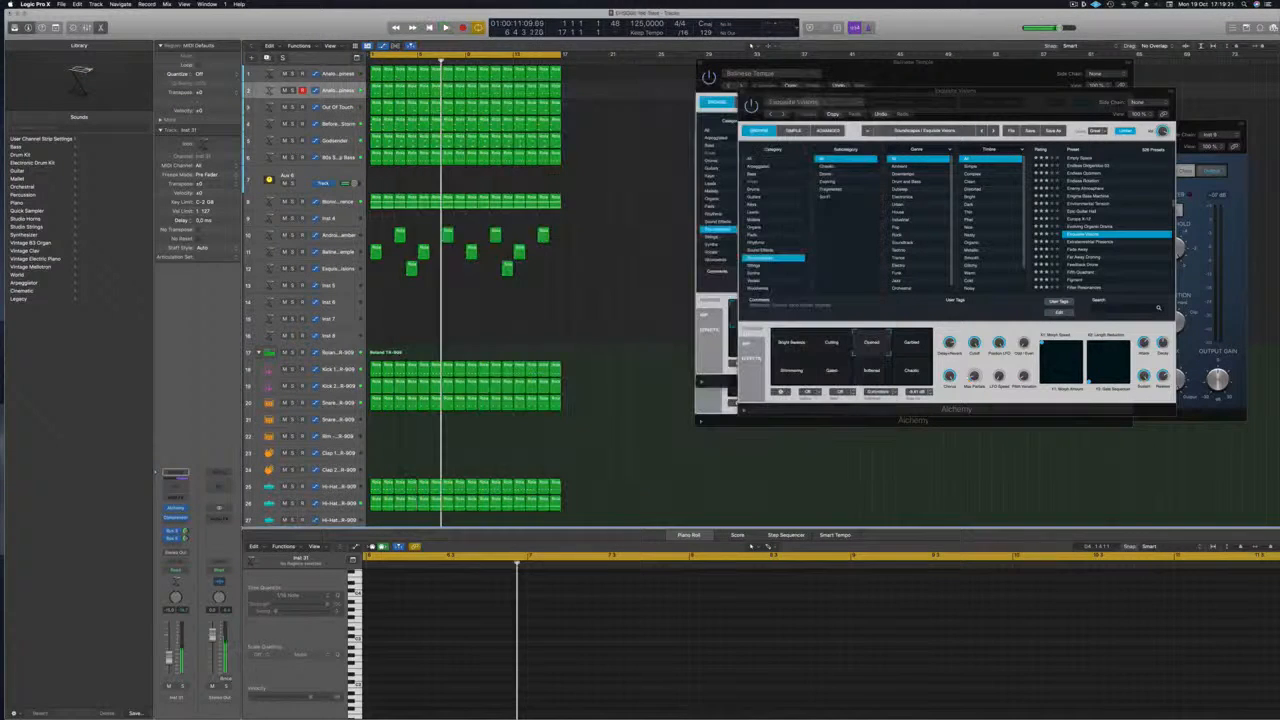
key("Return")
key("space")
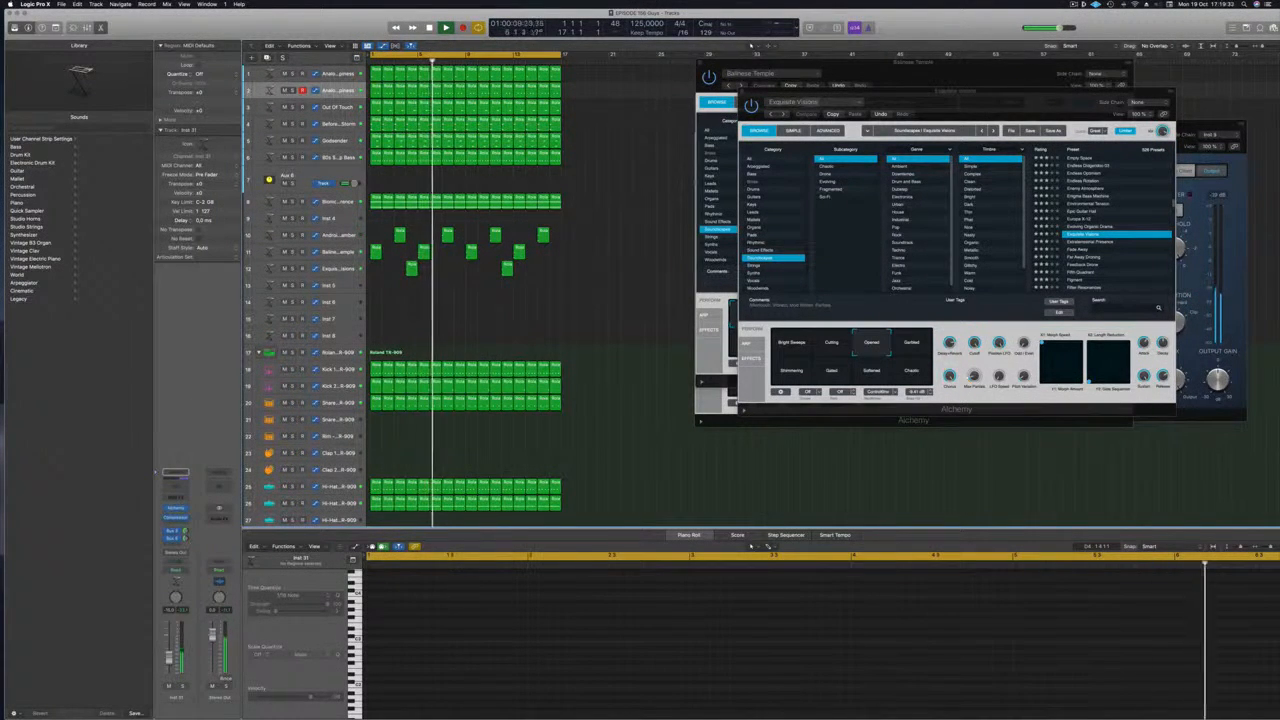
left_click(338, 252)
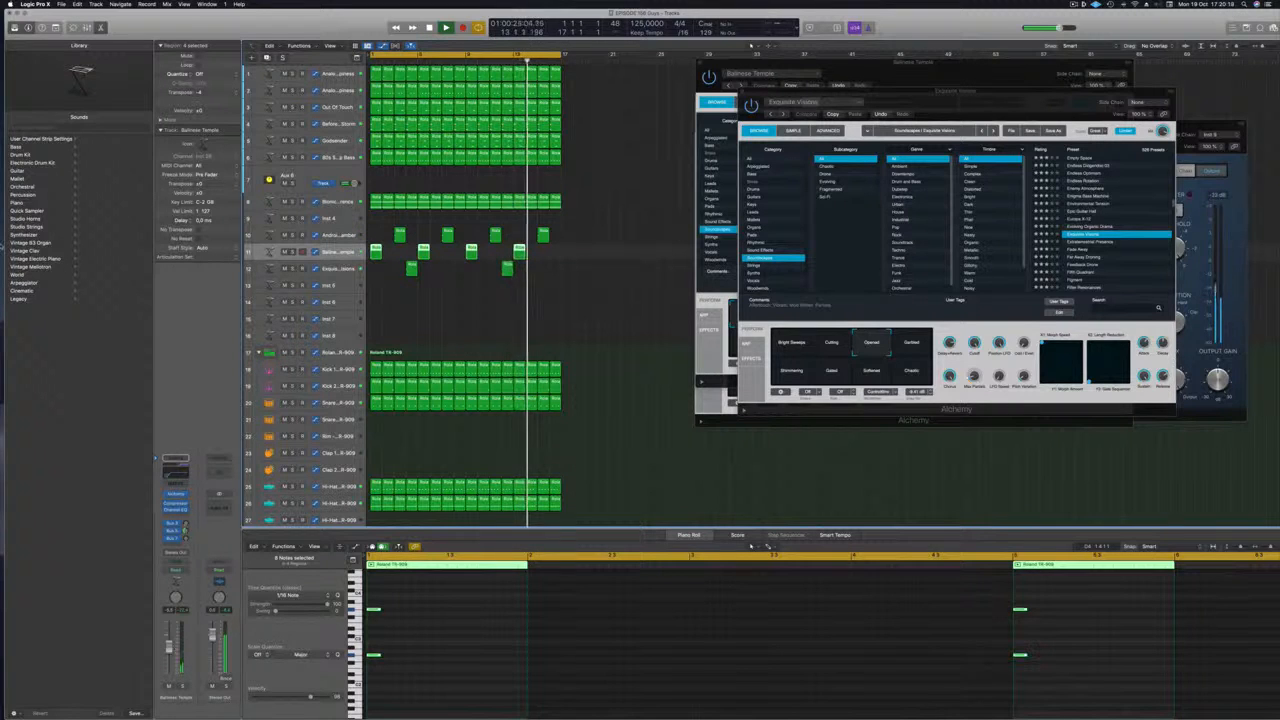
left_click(592, 322)
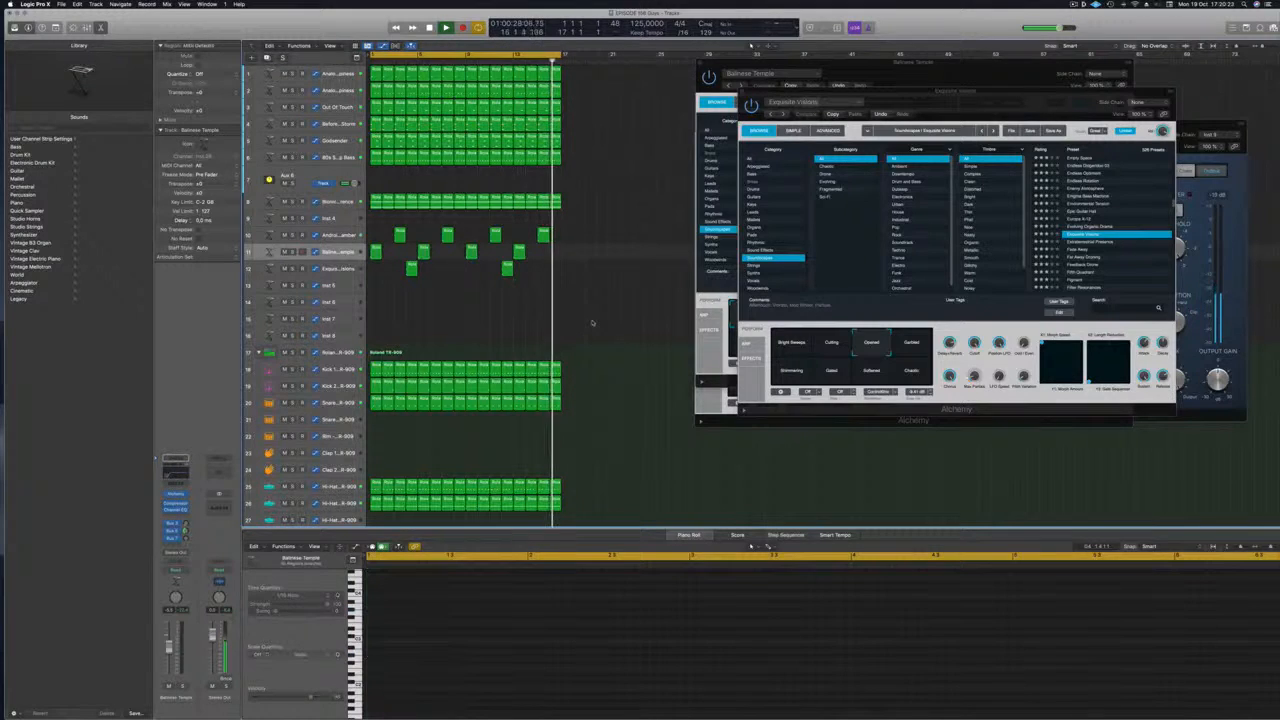